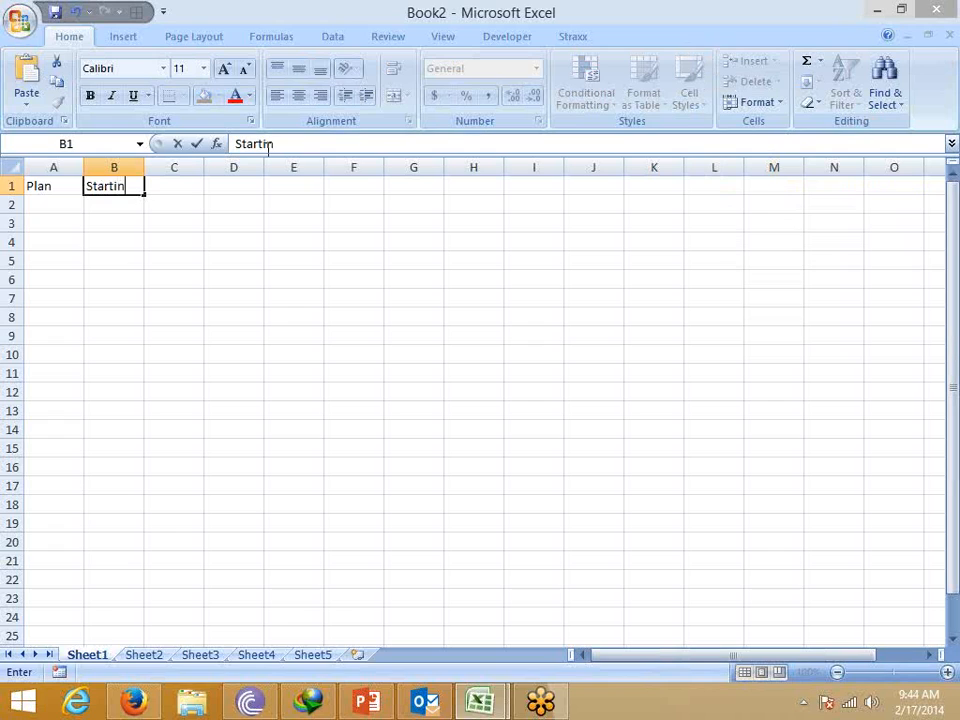
Complete the header row with "Starting" in B1 and "Days" in C1.
text(g)
key(Return)
key(Up)
key(Right)
key(Right)
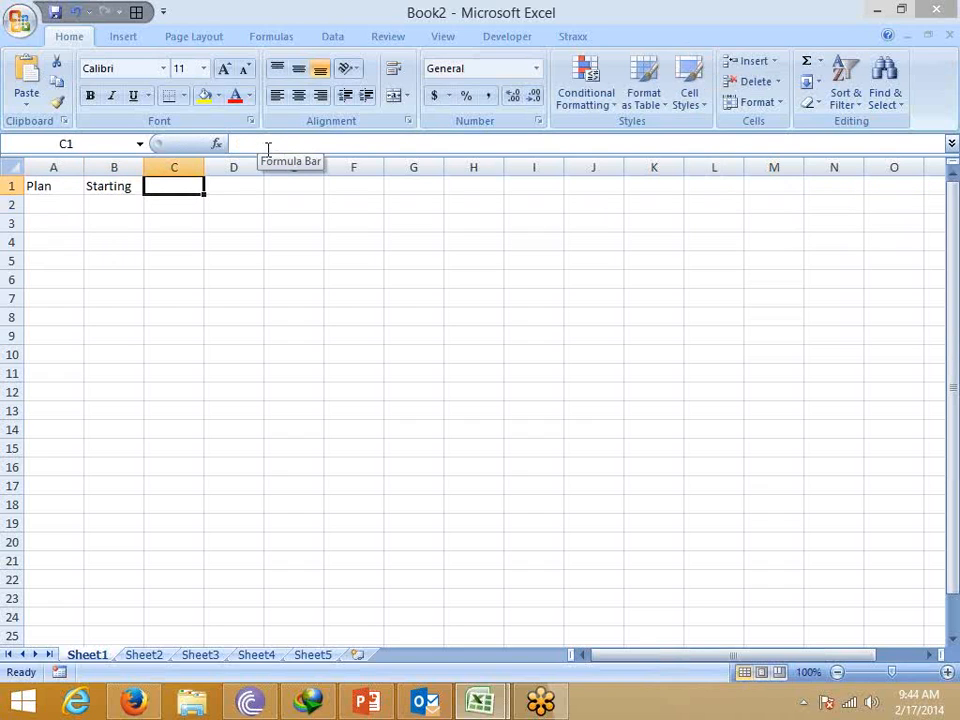
text(Days)
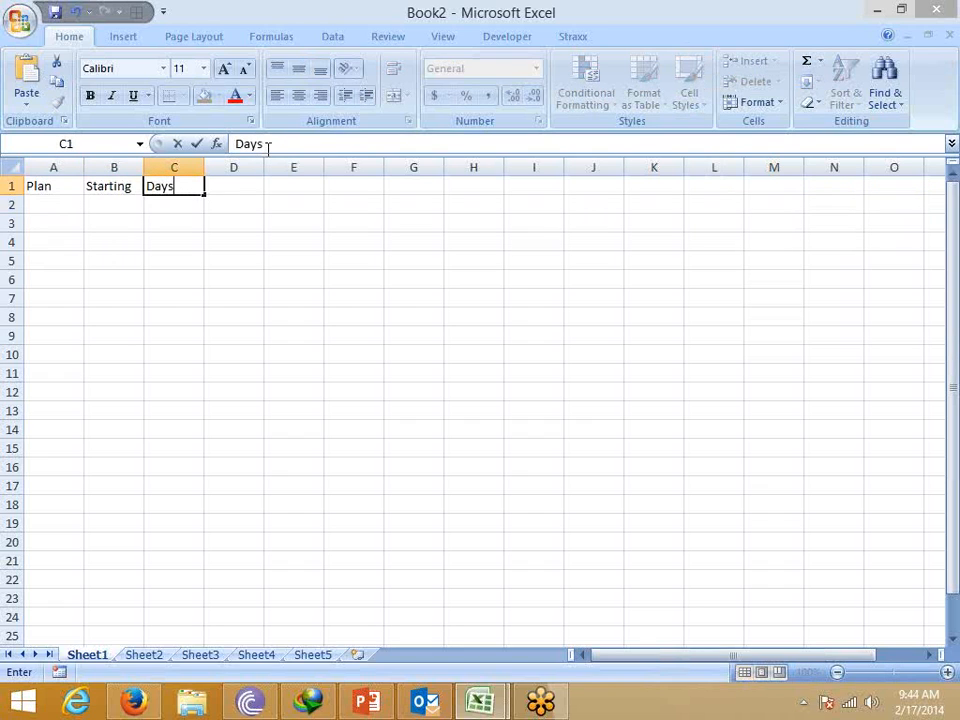
key(Return)
key(Home)
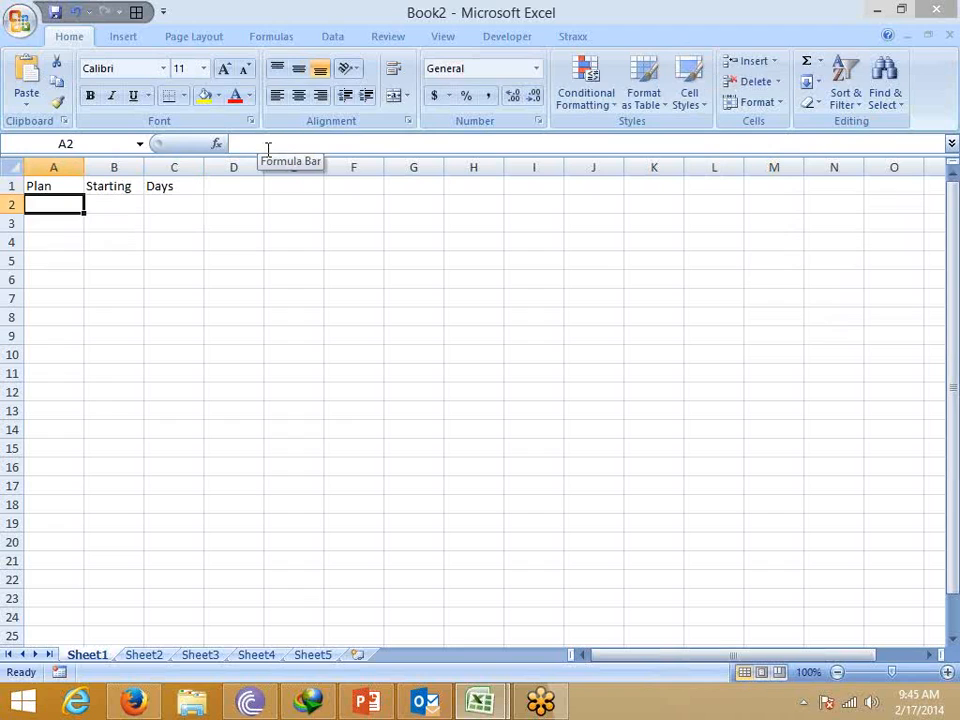
Enter P1 in A2 and fill the series down to A10 so the plans run P1 to P9.
text(1/1)
key(Escape)
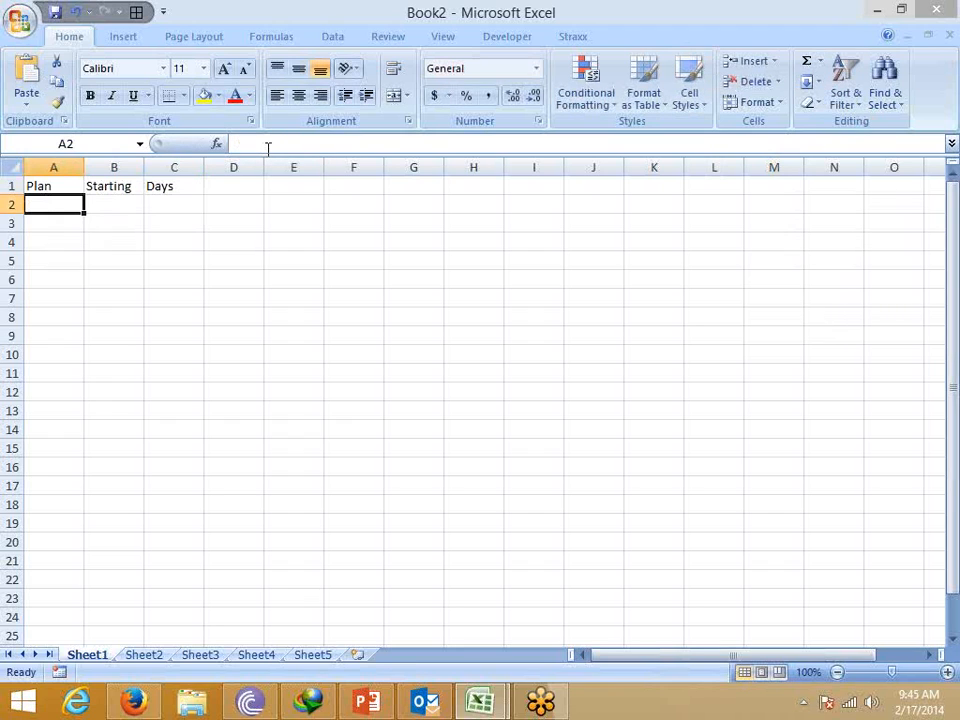
text(P)
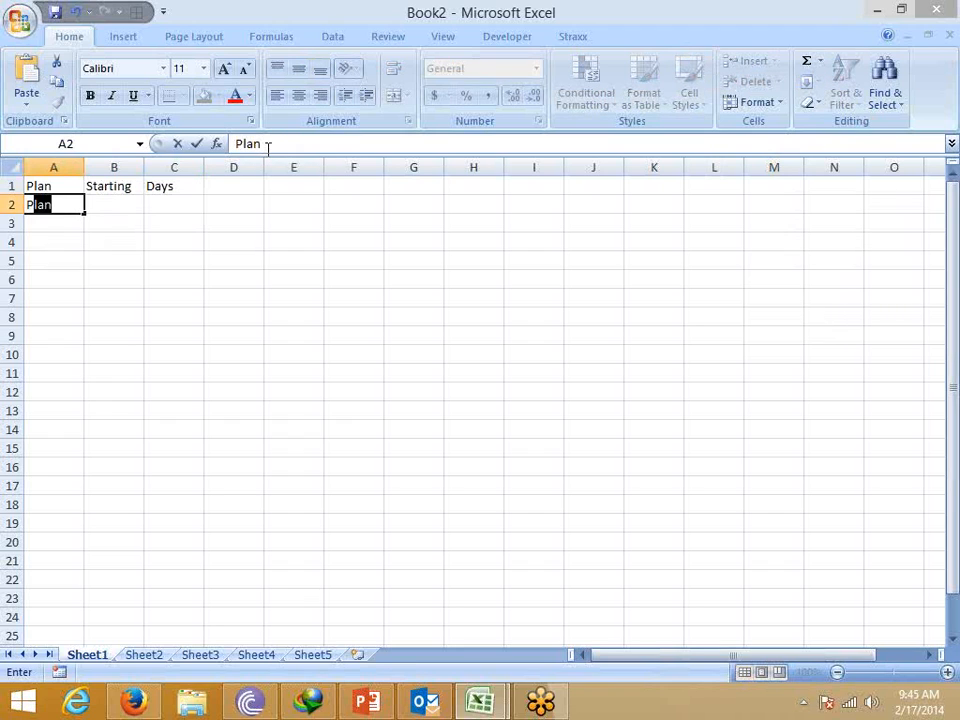
text(1)
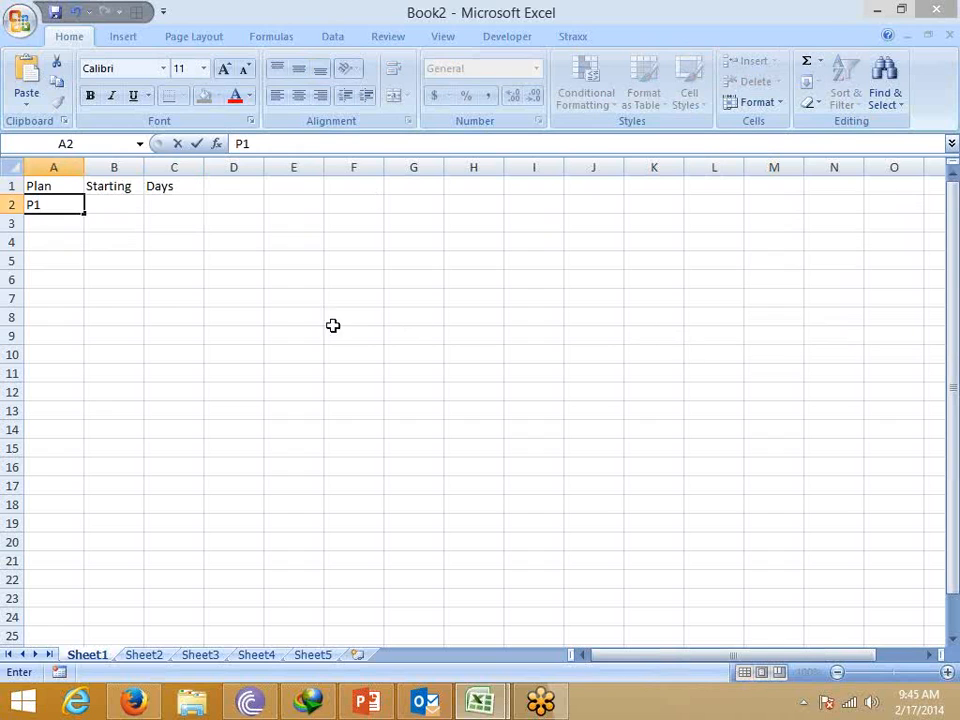
click(245, 300)
click(72, 203)
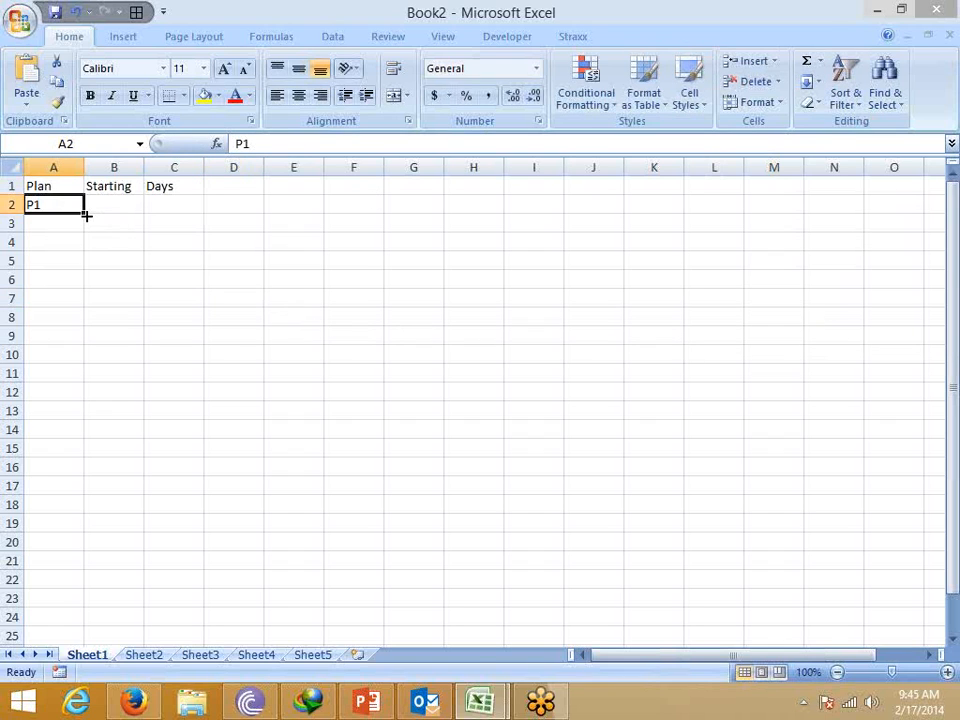
drag(86, 214, 84, 364)
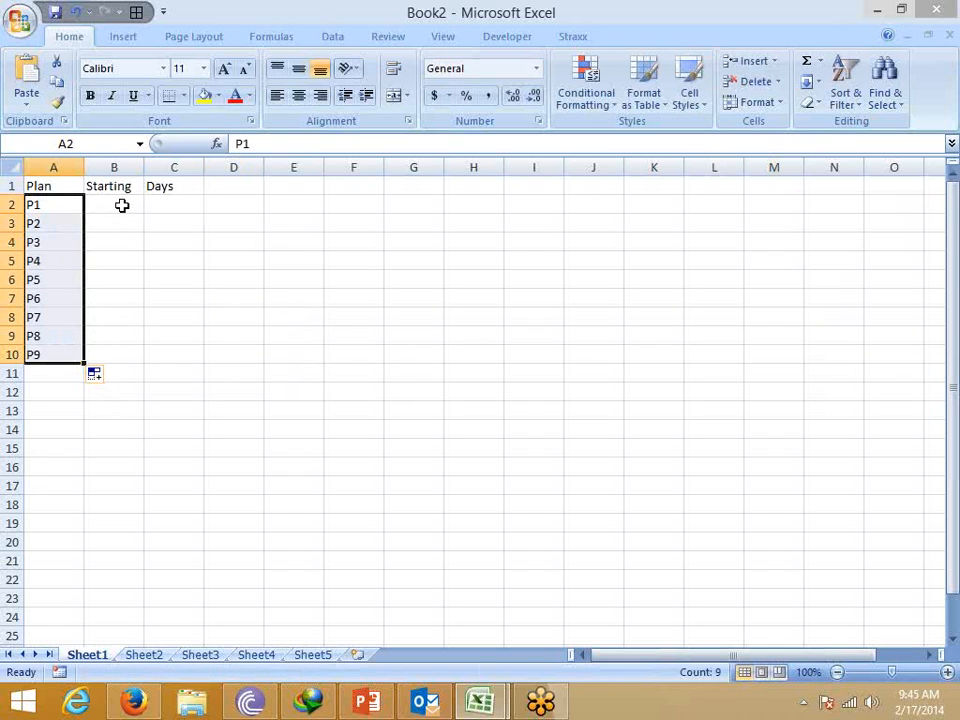
Enter the date 2/1 as the starting date of plan P1 in B2.
click(121, 205)
text(2/1)
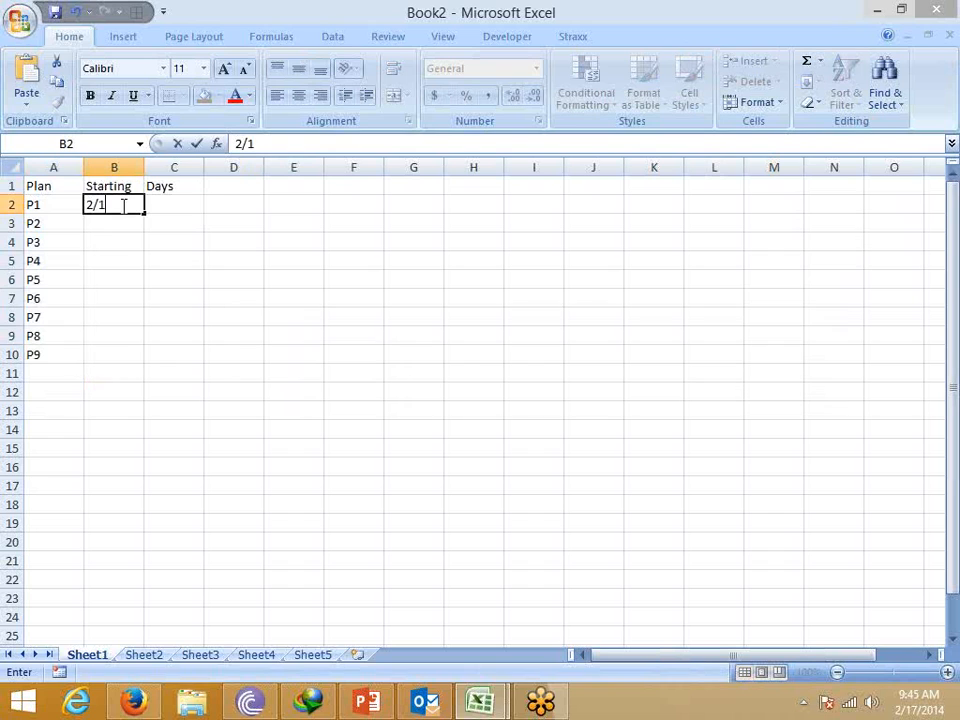
key(Tab)
Enter the formula =RANDBETWEEN(2,10) in C2 for the number of days of plan P1.
text(=randb)
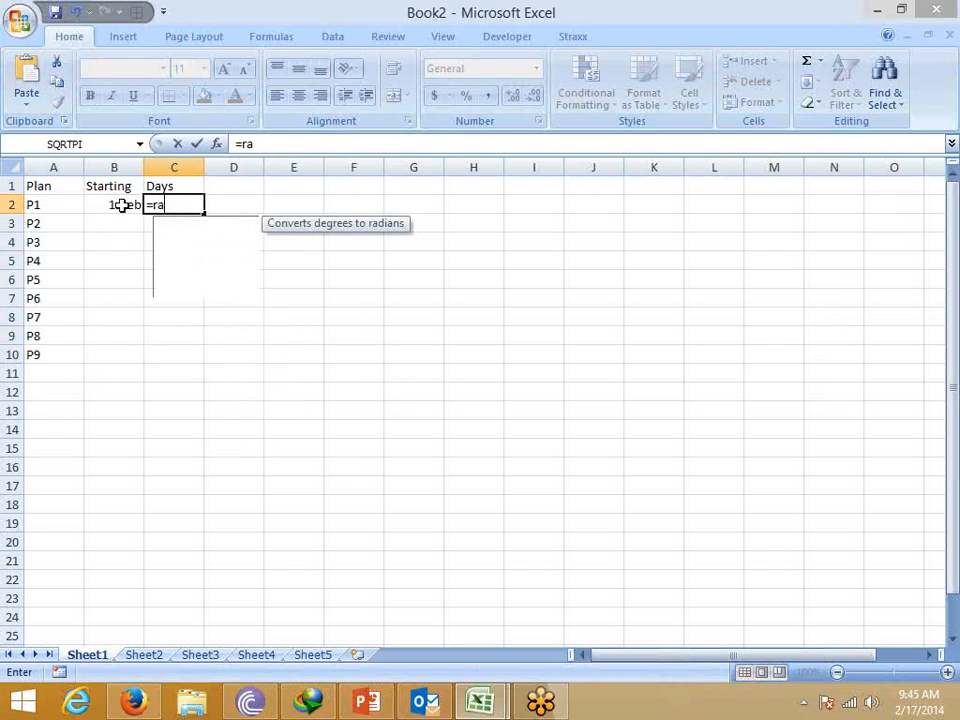
key(Tab)
text(1,)
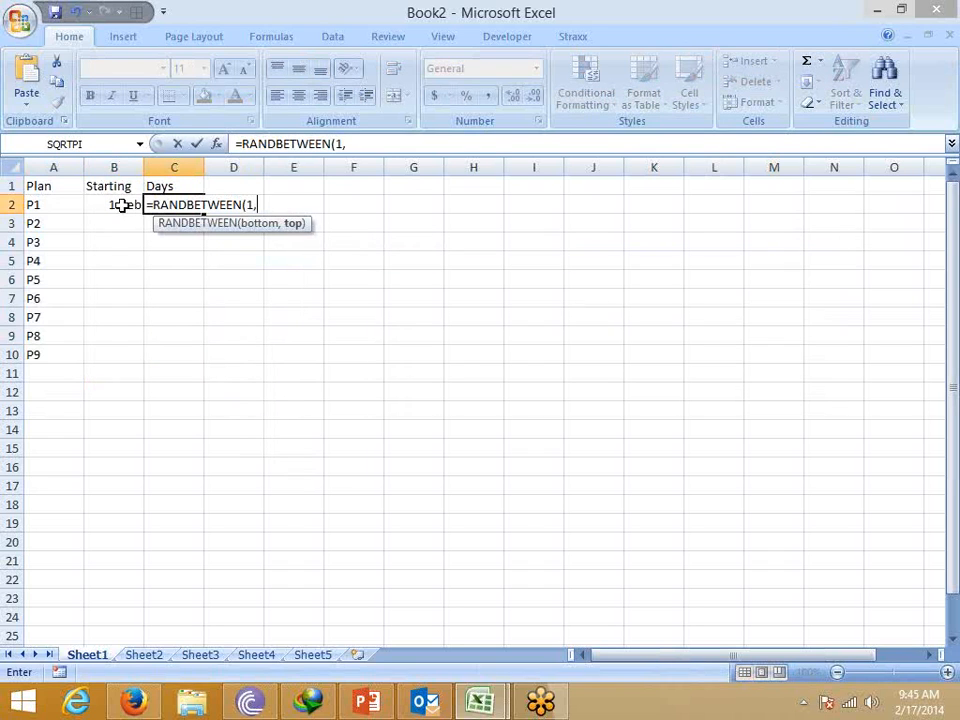
key(BackSpace)
key(BackSpace)
text(2,)
key(Return)
key(Up)
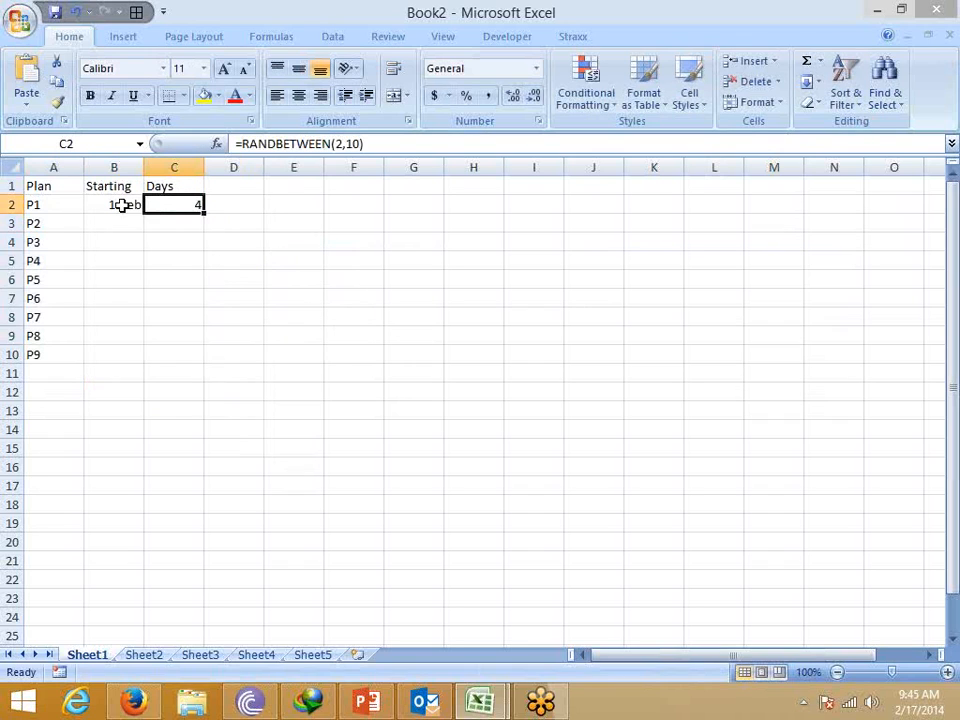
Fill the Days formula from C2 down to C10.
key(shift+Down)
key(shift+Down)
key(shift+Down)
key(shift+Down)
key(shift+Down)
key(shift+Down)
key(shift+Down)
key(shift+Down)
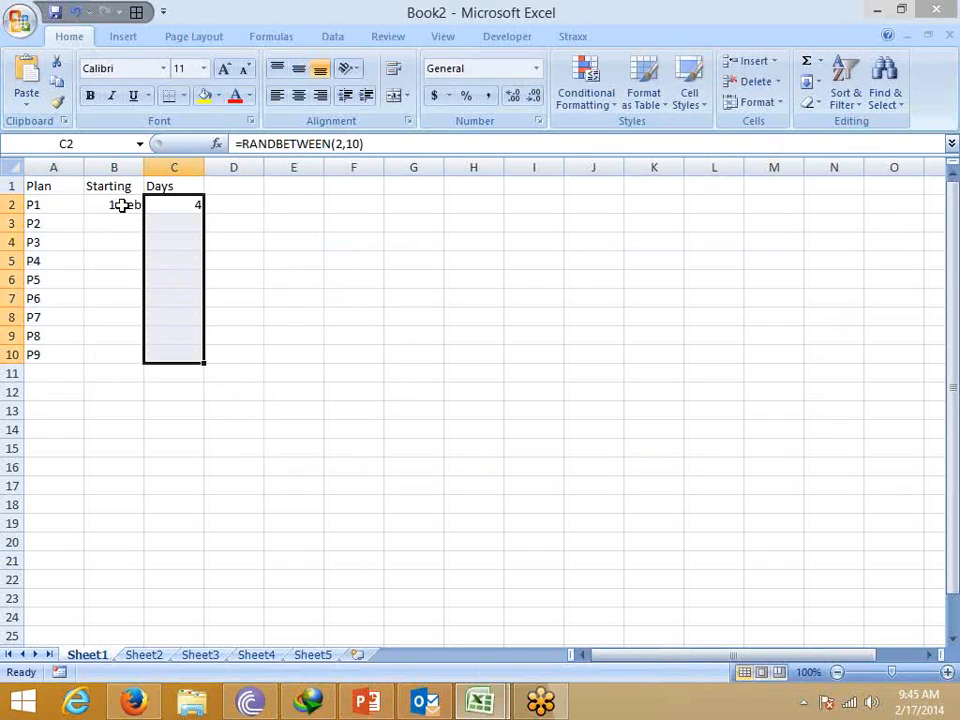
key(ctrl+d)
Enter the formula =B2+C2 in B3 to calculate the starting date of plan P2.
click(121, 205)
key(Down)
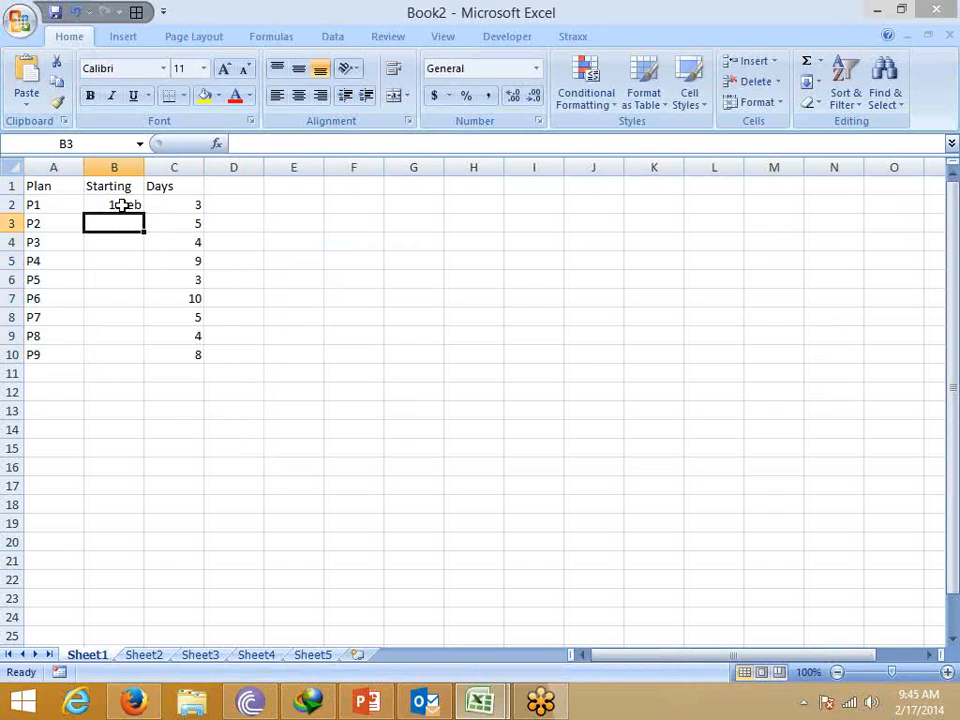
text(=)
click(121, 205)
text(+)
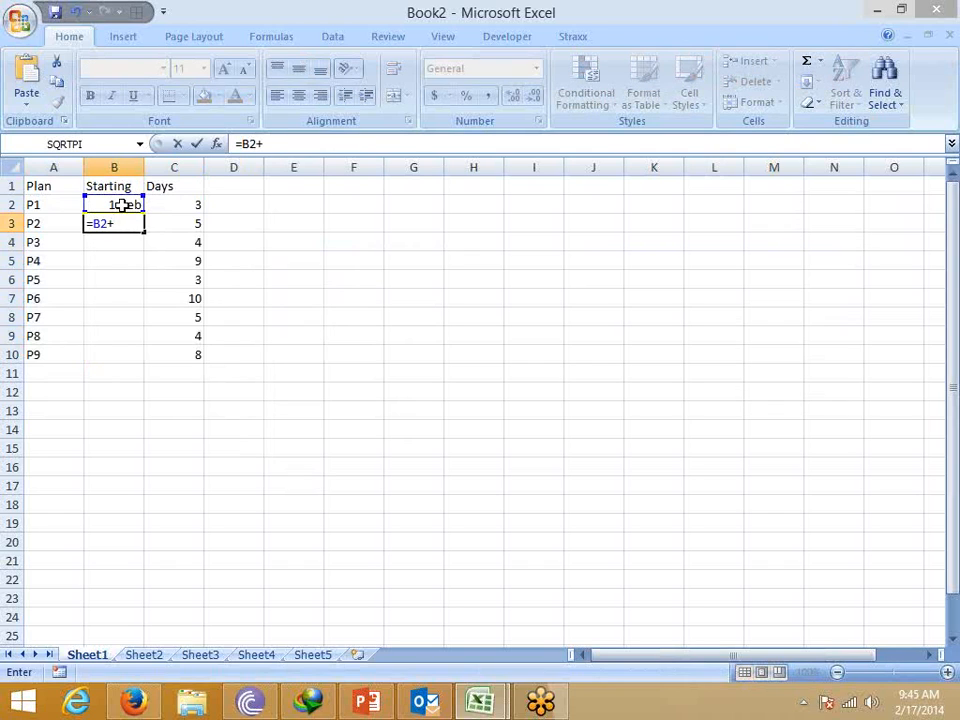
key(Right)
key(Up)
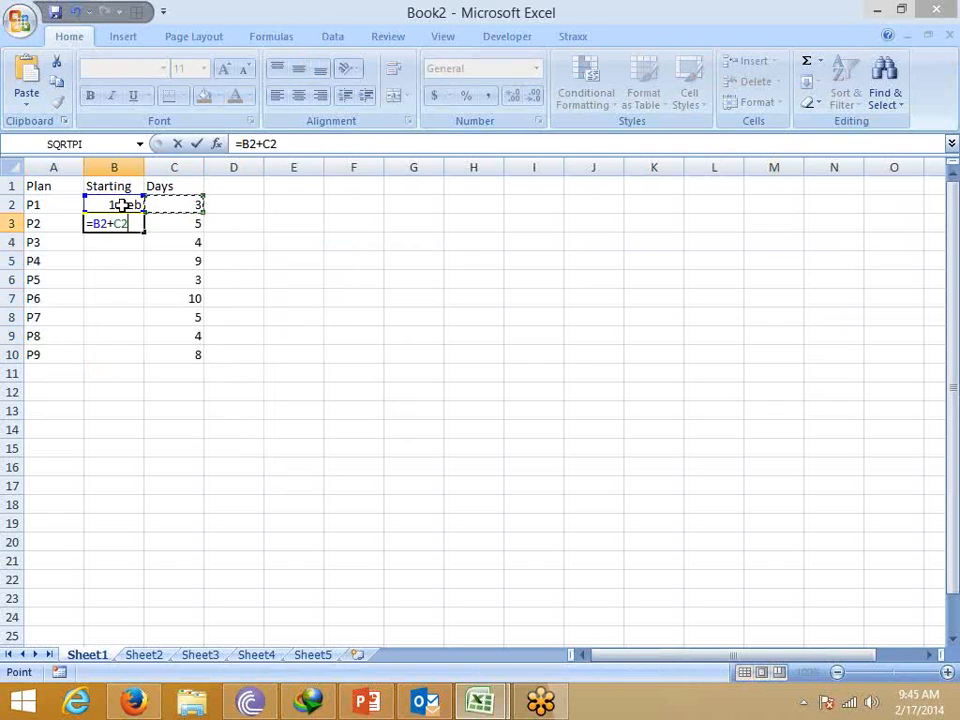
key(Return)
Fill the starting date formula from B3 down to B10.
key(Left)
key(ctrl+Down)
key(Right)
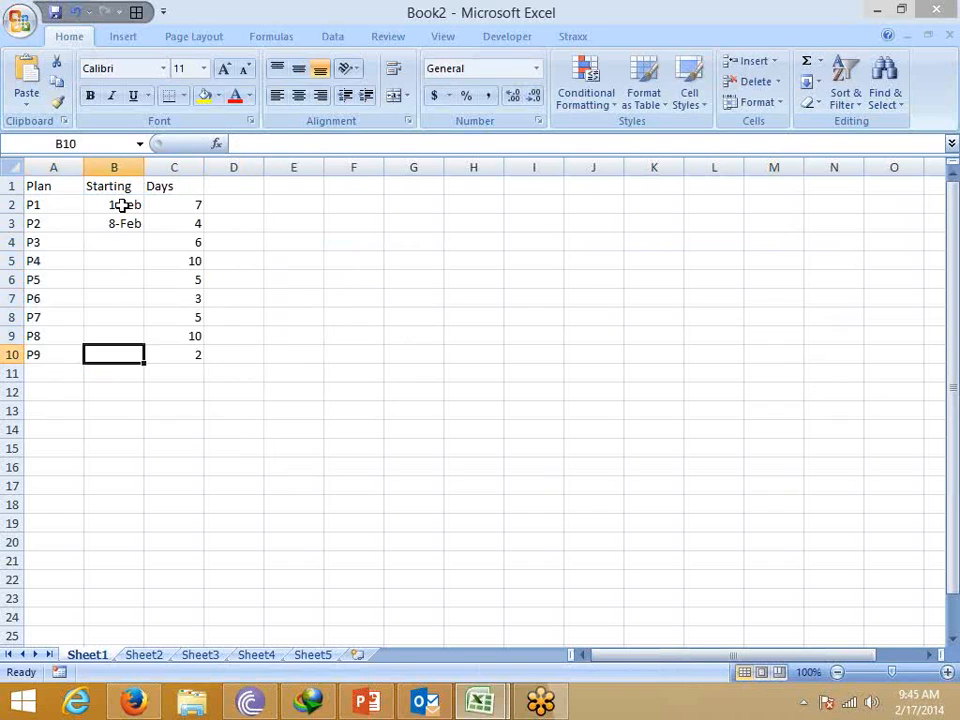
key(ctrl+shift+Up)
key(ctrl+d)
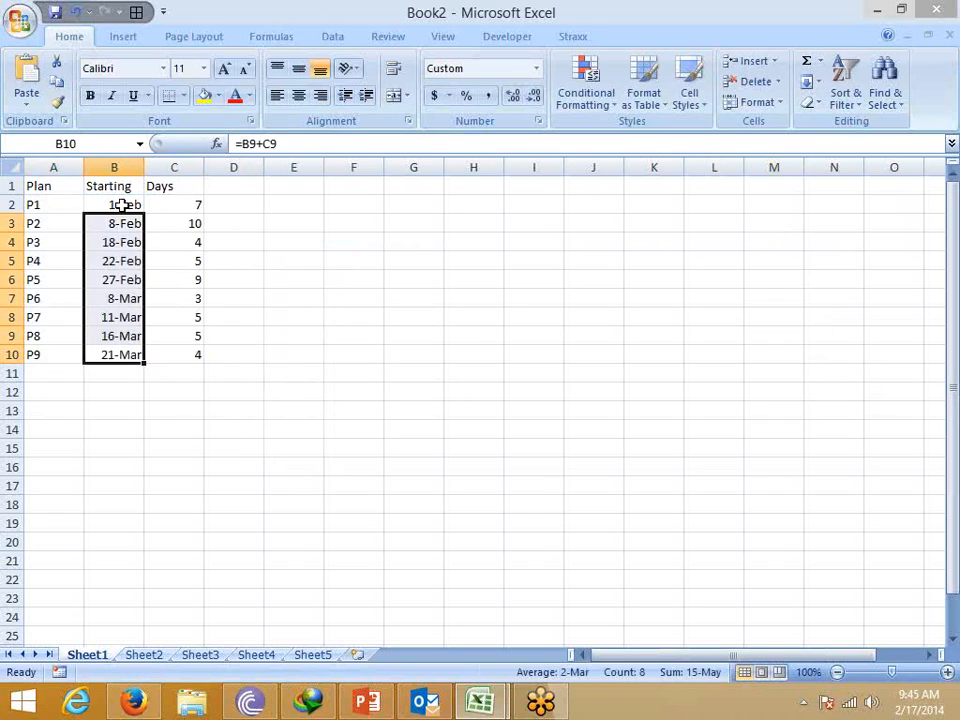
key(ctrl+Up)
key(Right)
key(Down)
key(ctrl+shift+Down)
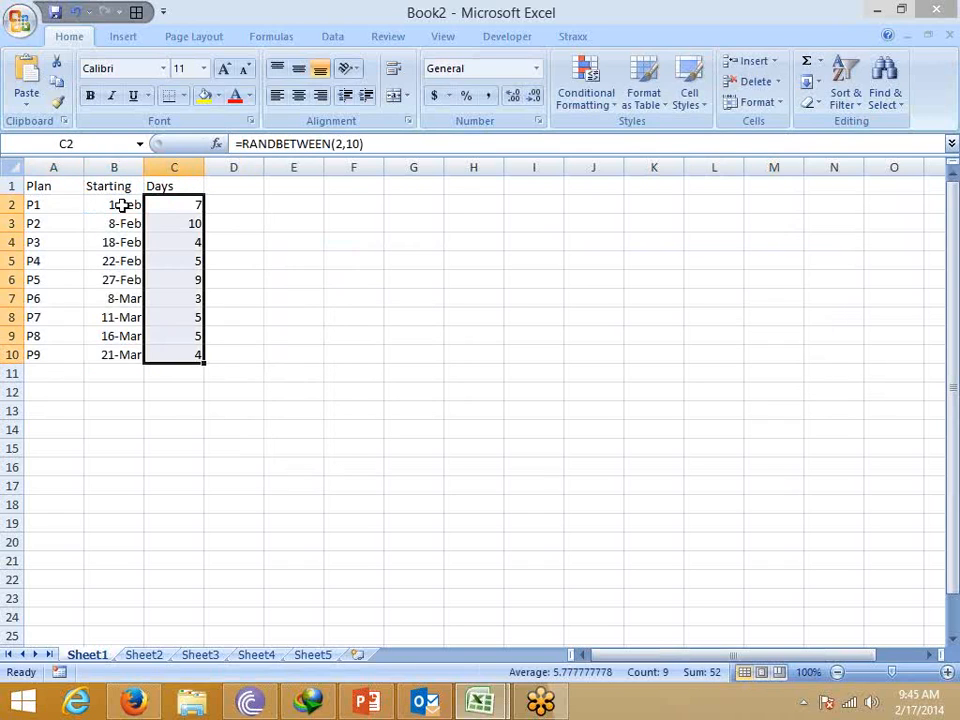
Try a 2-D clustered bar chart of the plan data in A1:C10 and delete it.
click(67, 184)
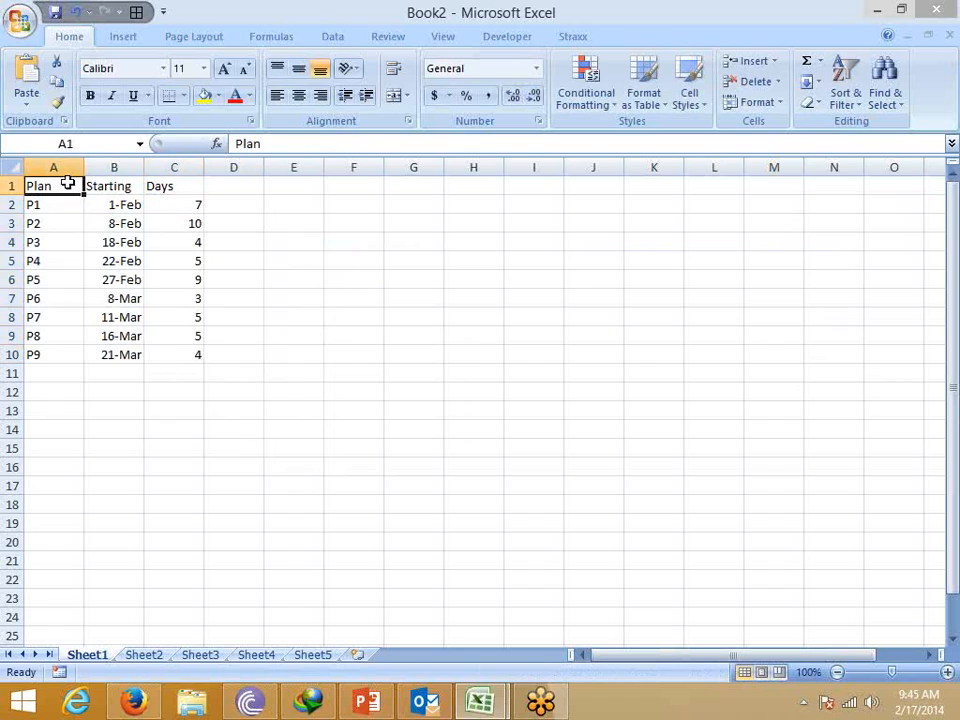
drag(67, 184, 165, 355)
click(123, 38)
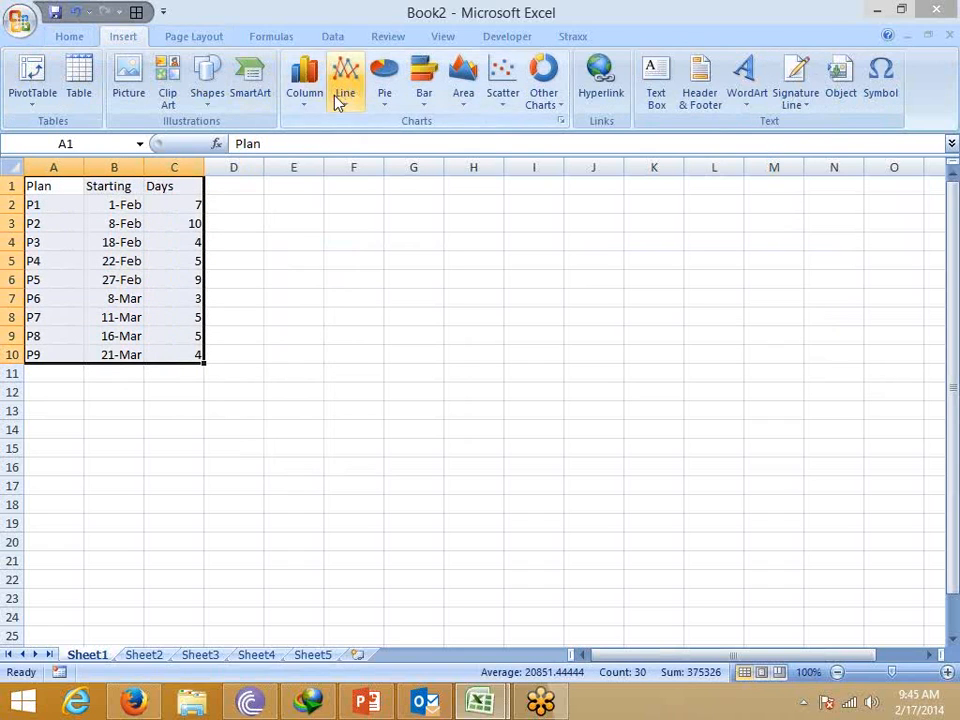
click(344, 102)
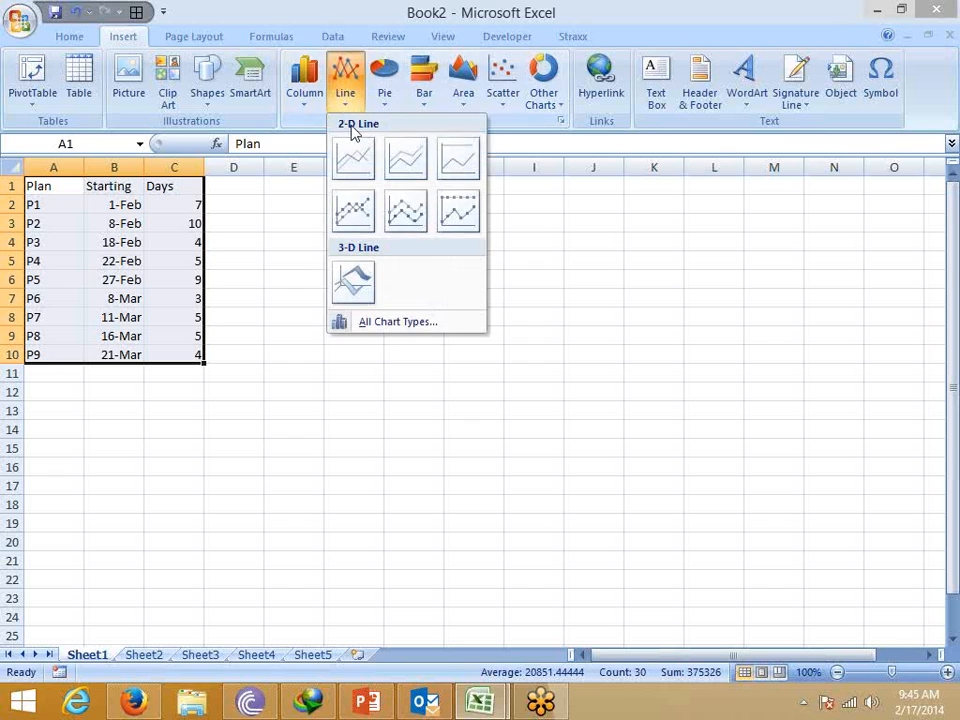
click(308, 98)
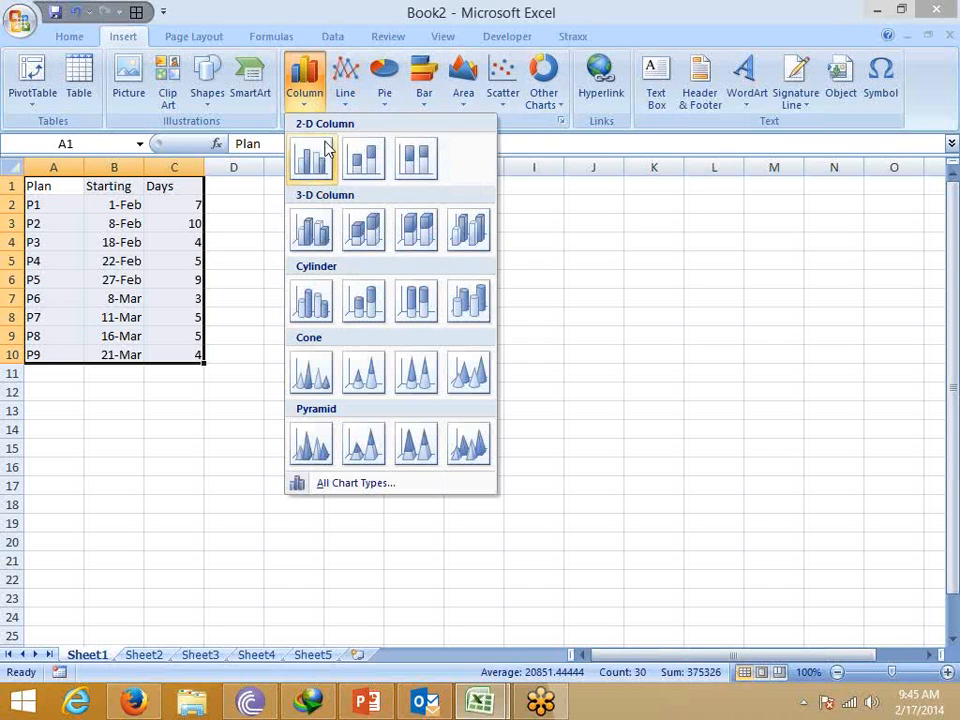
click(421, 95)
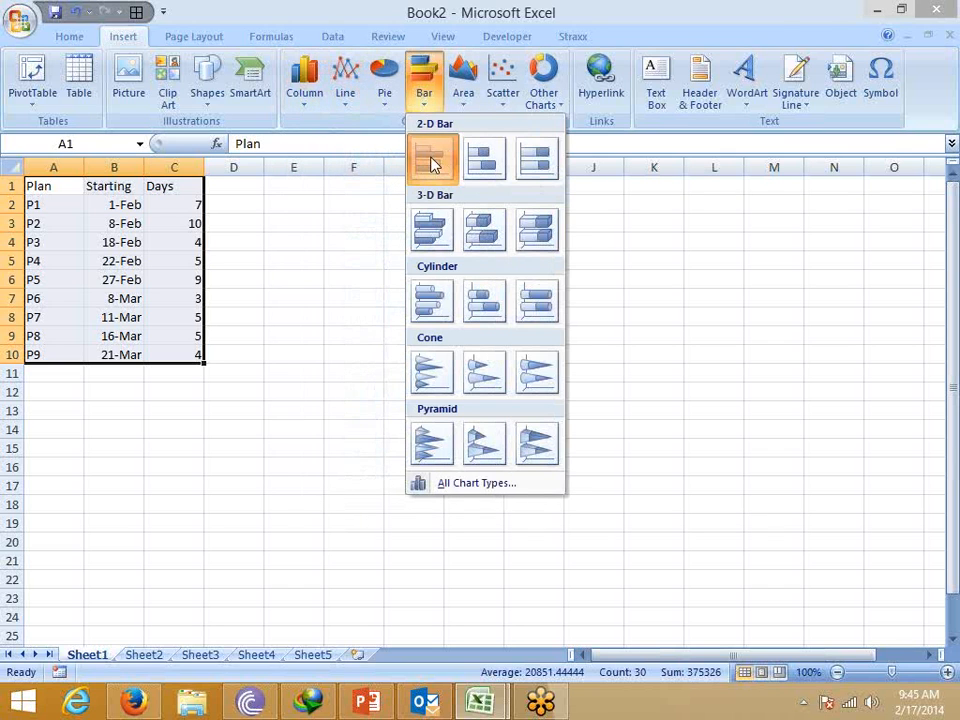
click(432, 162)
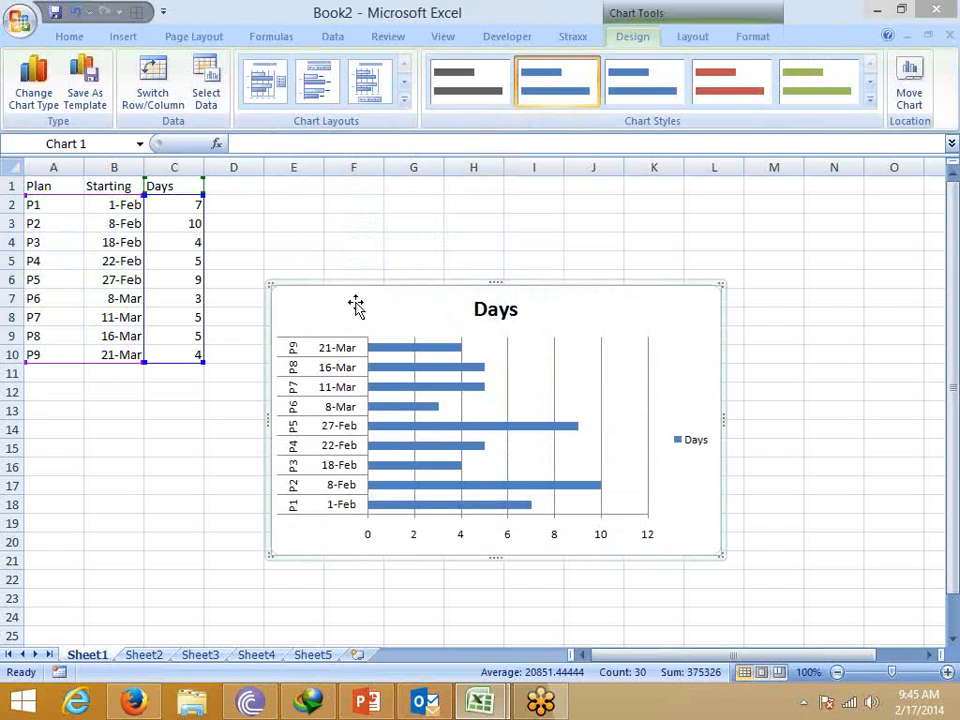
key(Delete)
Apply the General number format to the starting dates in B2:B10.
drag(114, 204, 117, 350)
key(ctrl+shift+asciitilde)
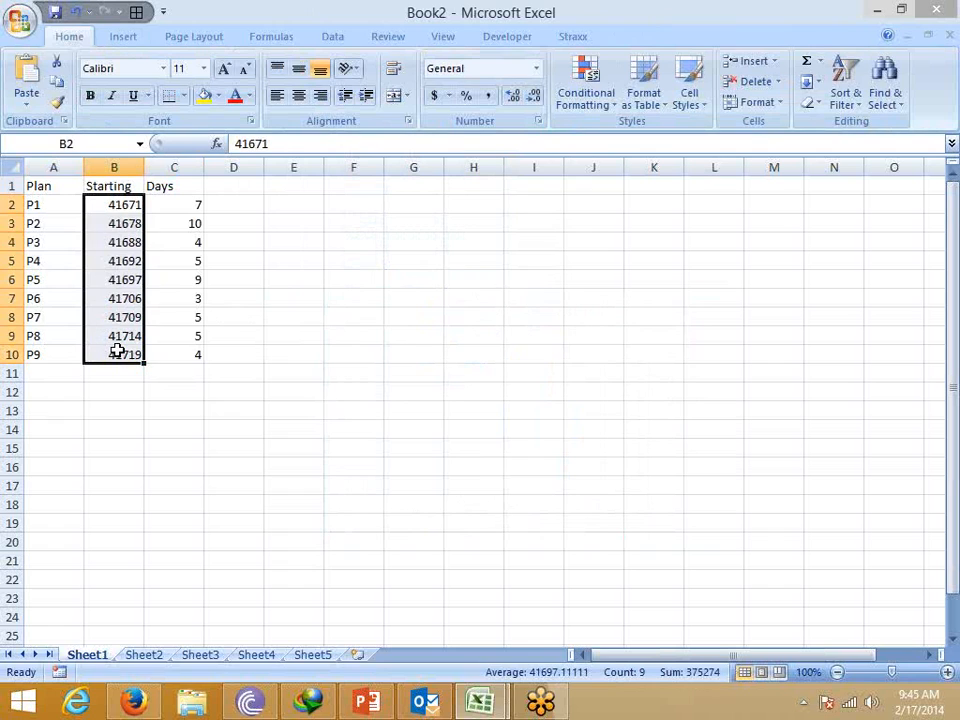
click(165, 372)
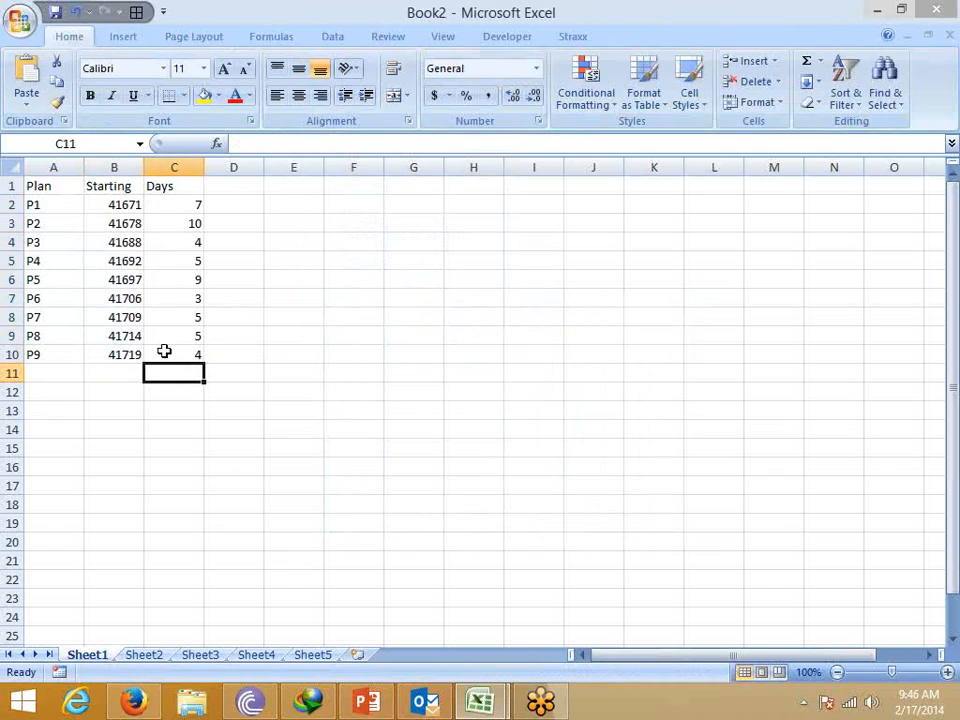
Insert a 2-D stacked bar chart from the plan data in A1:C10.
drag(54, 186, 170, 350)
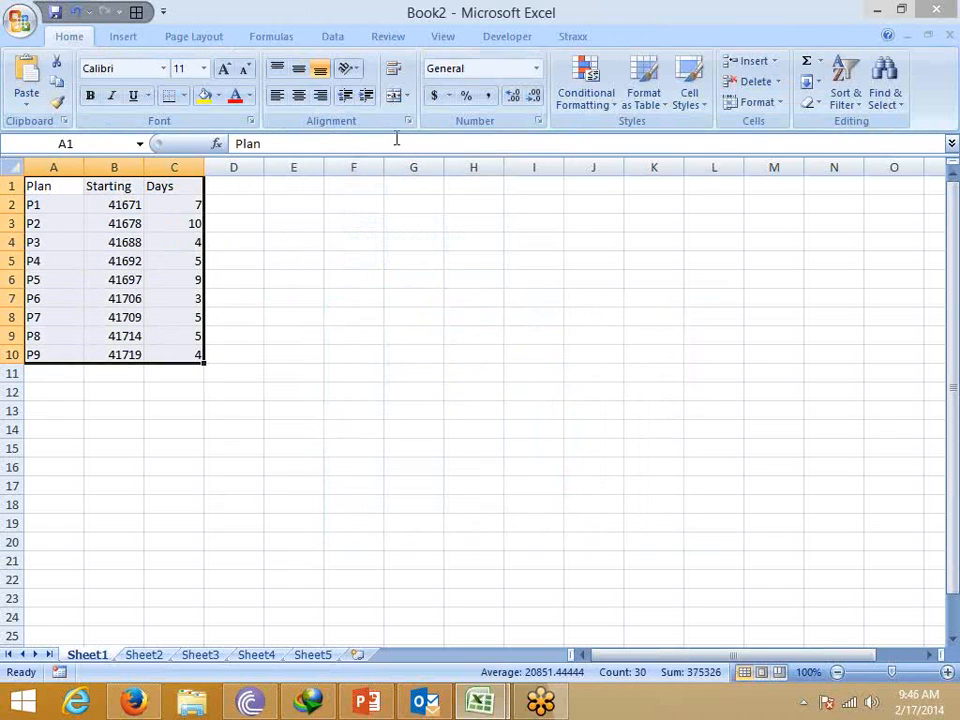
click(123, 36)
click(380, 100)
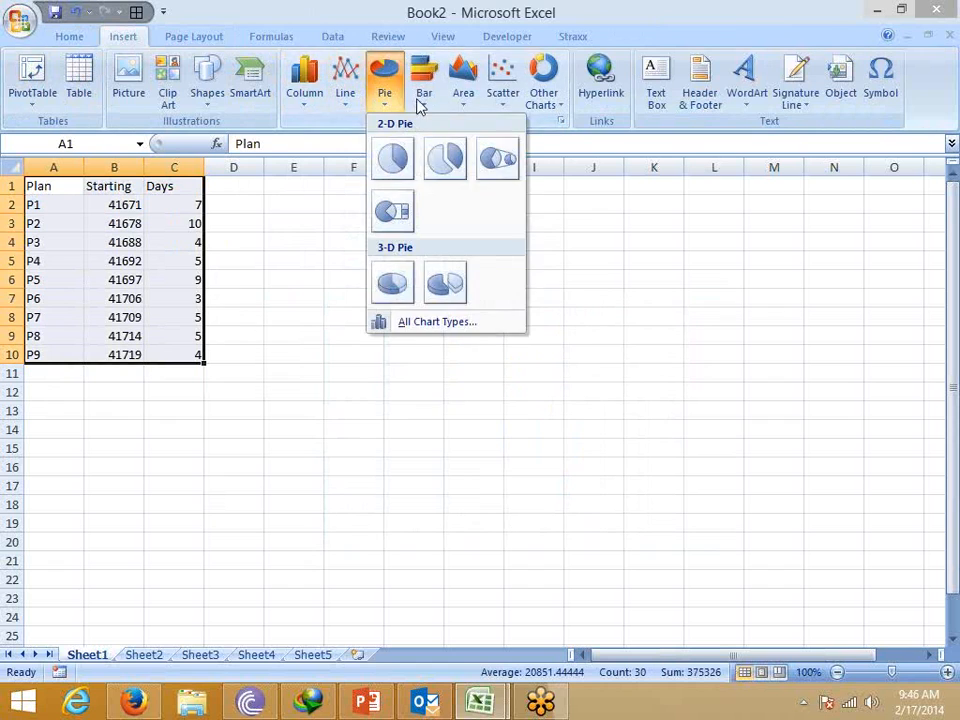
click(421, 100)
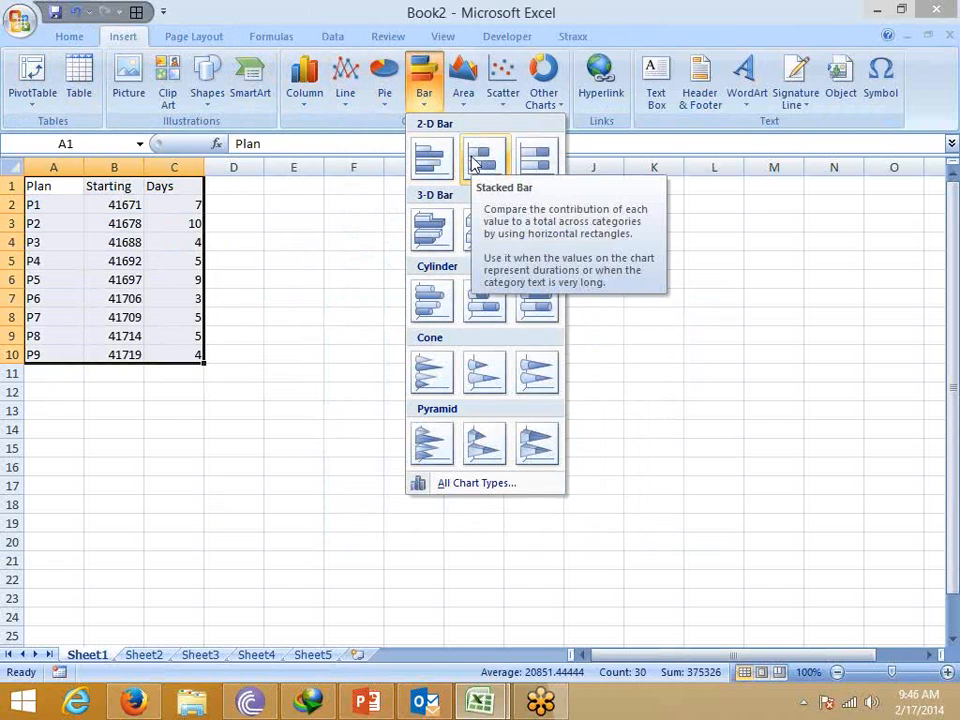
click(478, 160)
Move the stacked bar chart up beside the data and enlarge it to span about E2 to M19.
drag(409, 289, 346, 199)
click(107, 461)
drag(718, 465, 790, 533)
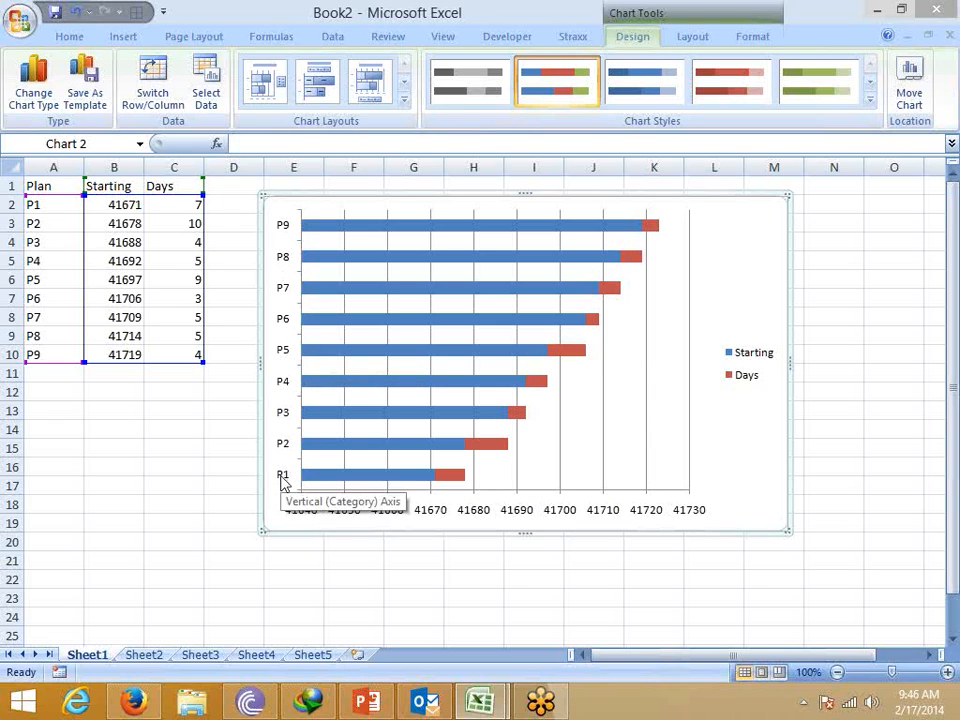
Format the chart's vertical category axis to show its categories in reverse order.
click(289, 230)
right_click(287, 231)
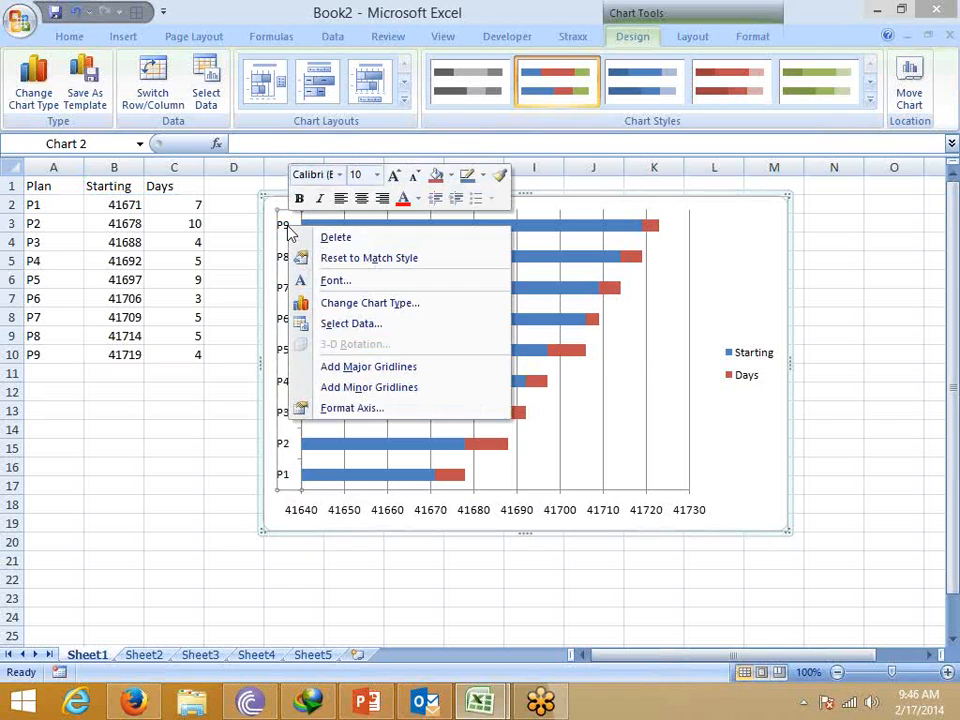
click(380, 408)
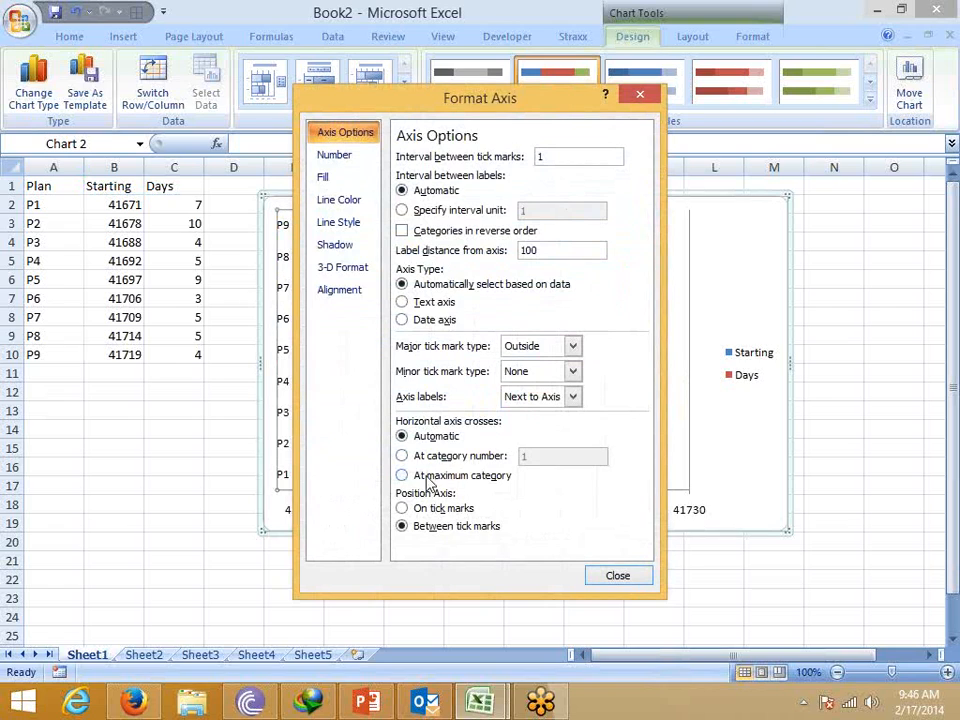
click(467, 232)
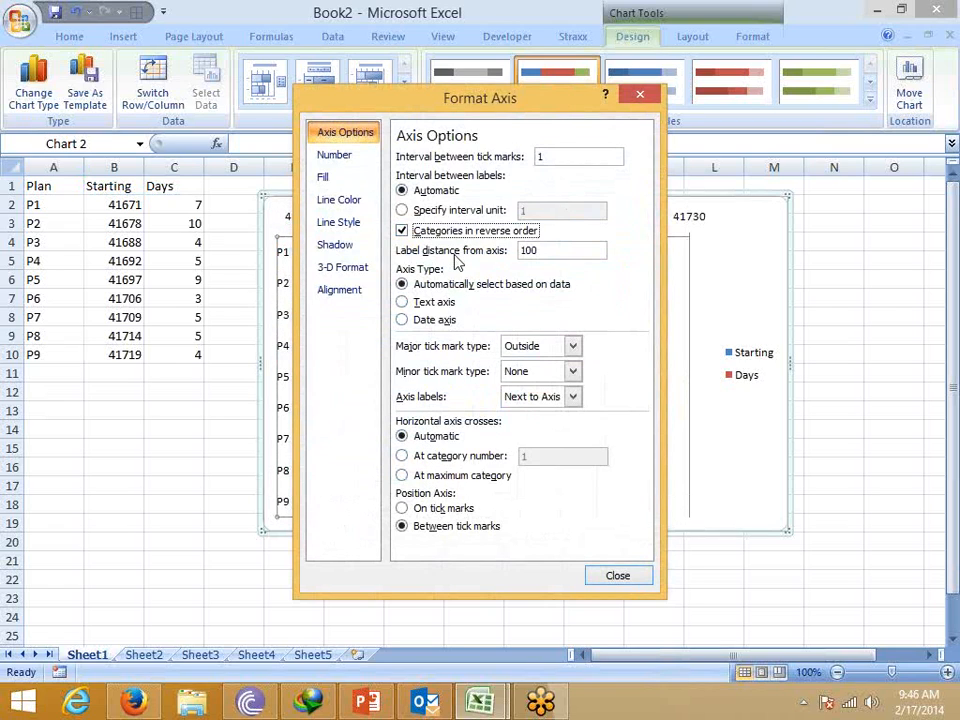
click(616, 574)
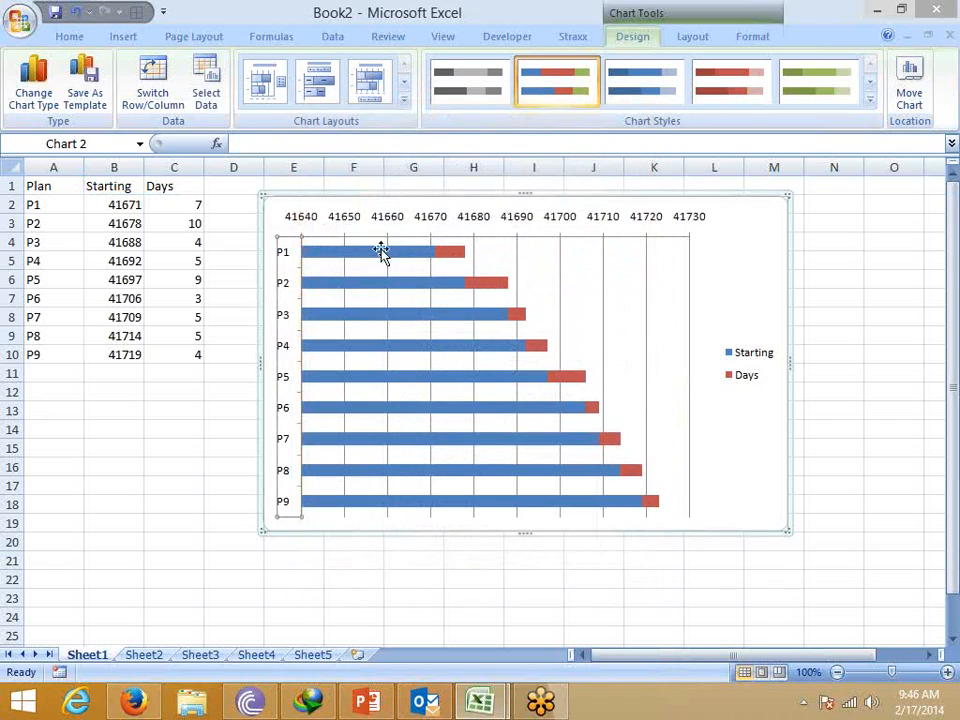
Set the label position of the chart's horizontal value axis to High.
click(419, 220)
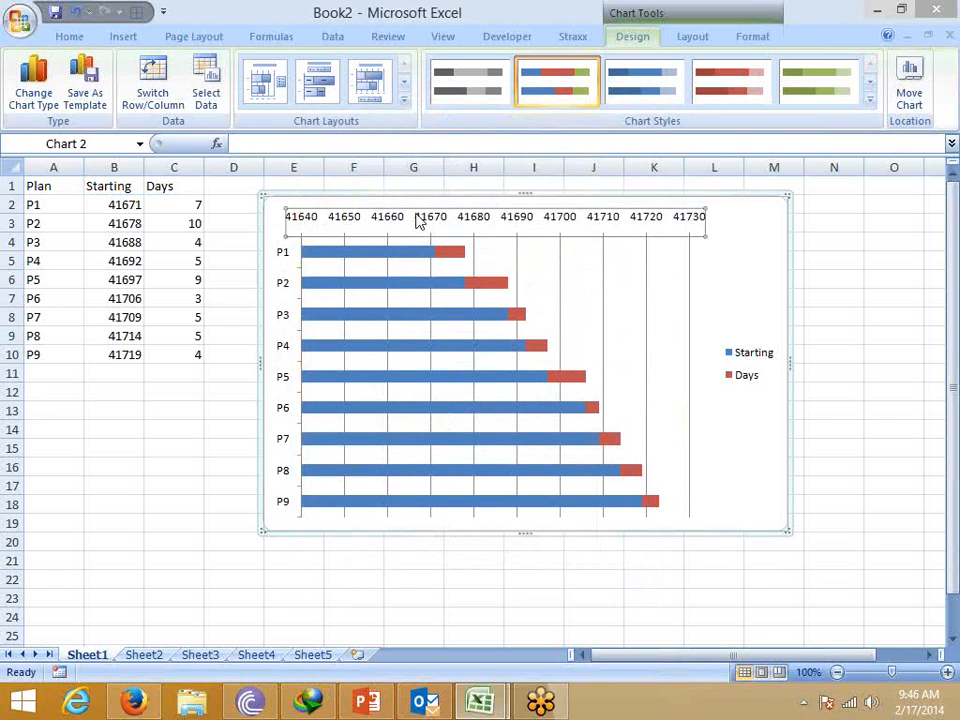
right_click(419, 221)
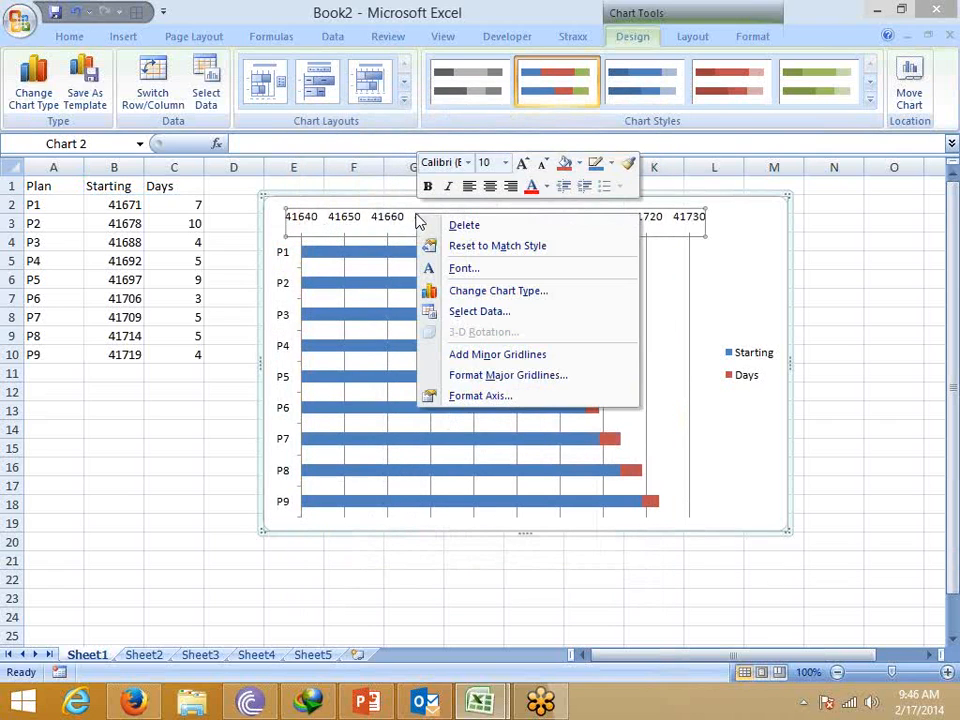
click(485, 396)
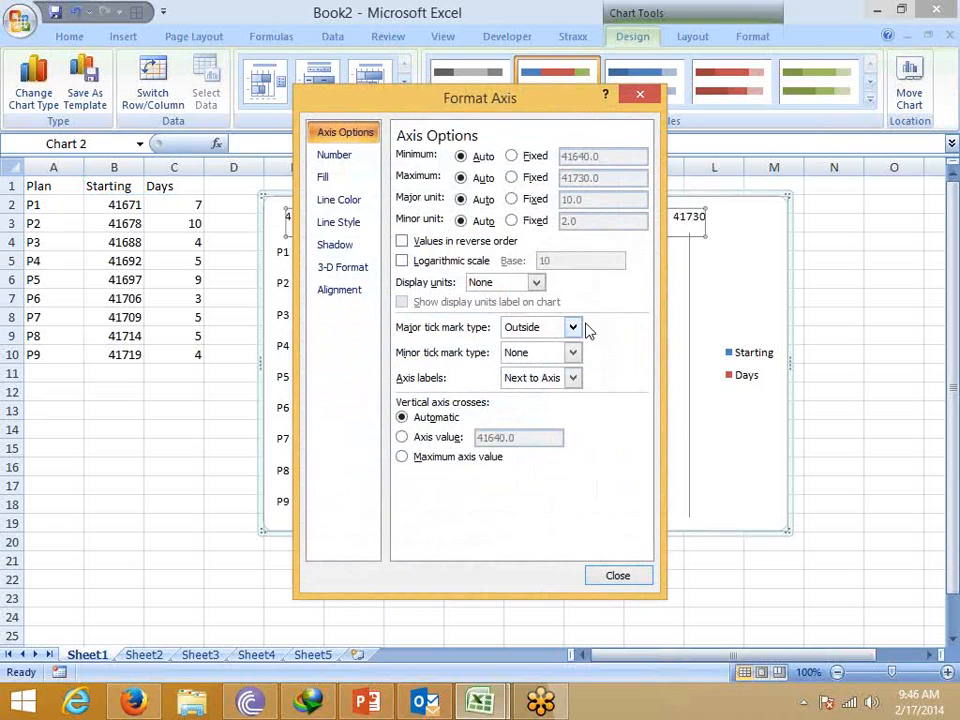
click(549, 381)
click(530, 431)
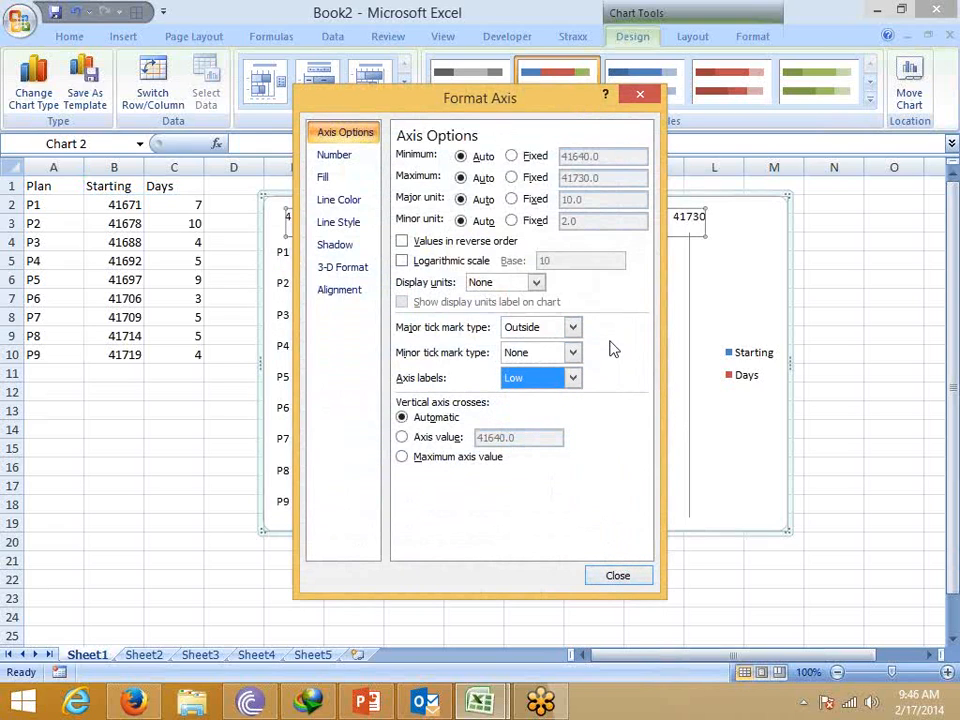
click(540, 382)
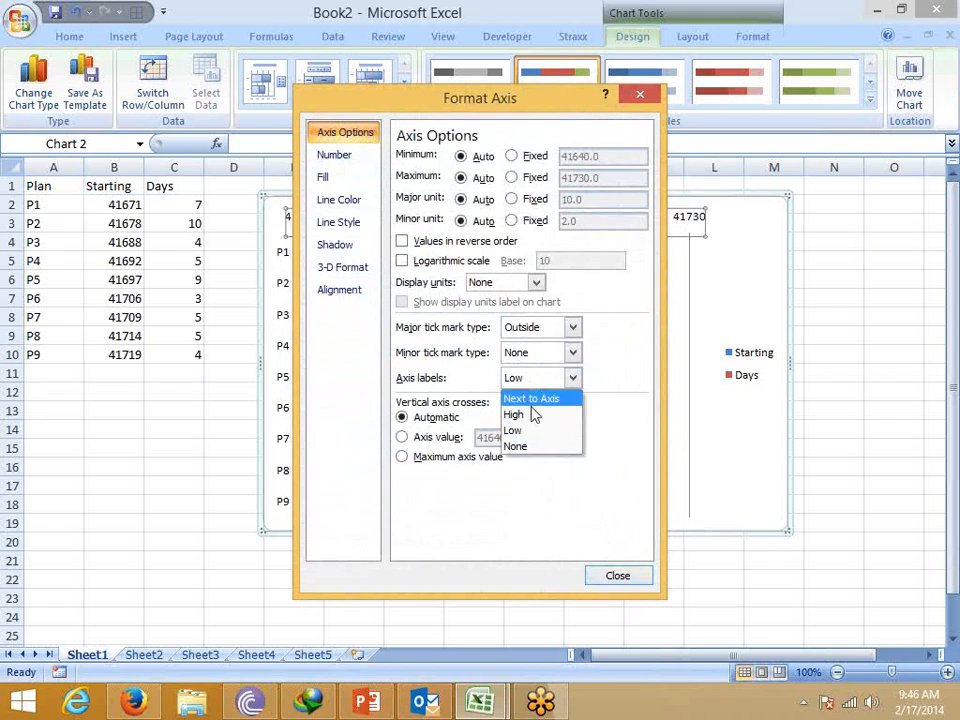
click(531, 418)
click(628, 577)
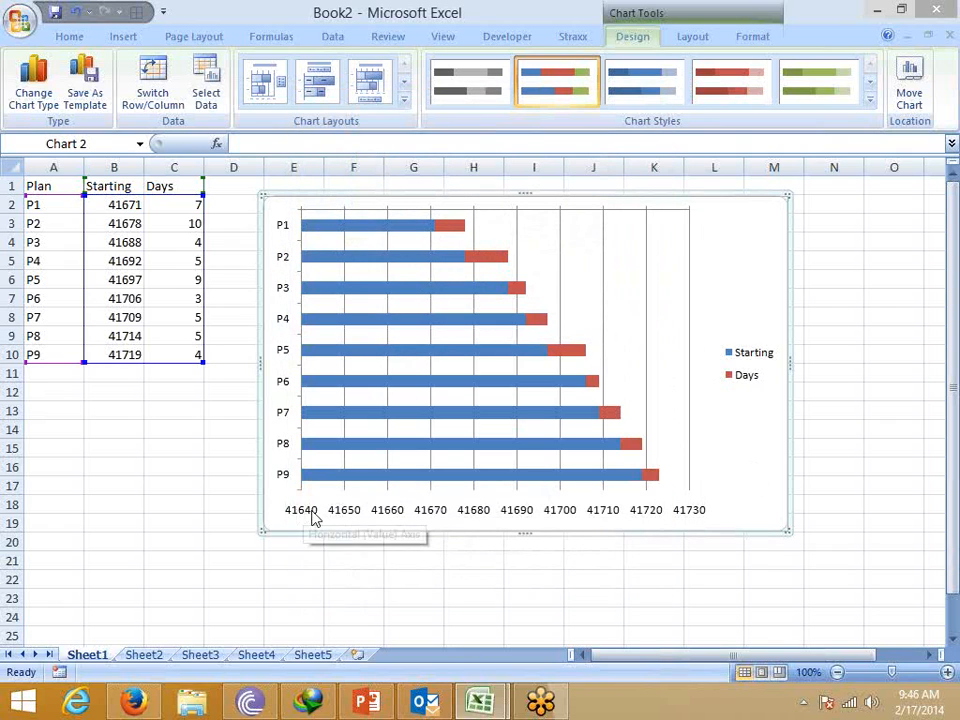
Format the horizontal axis numbers as dates of the 14-Mar type.
click(573, 520)
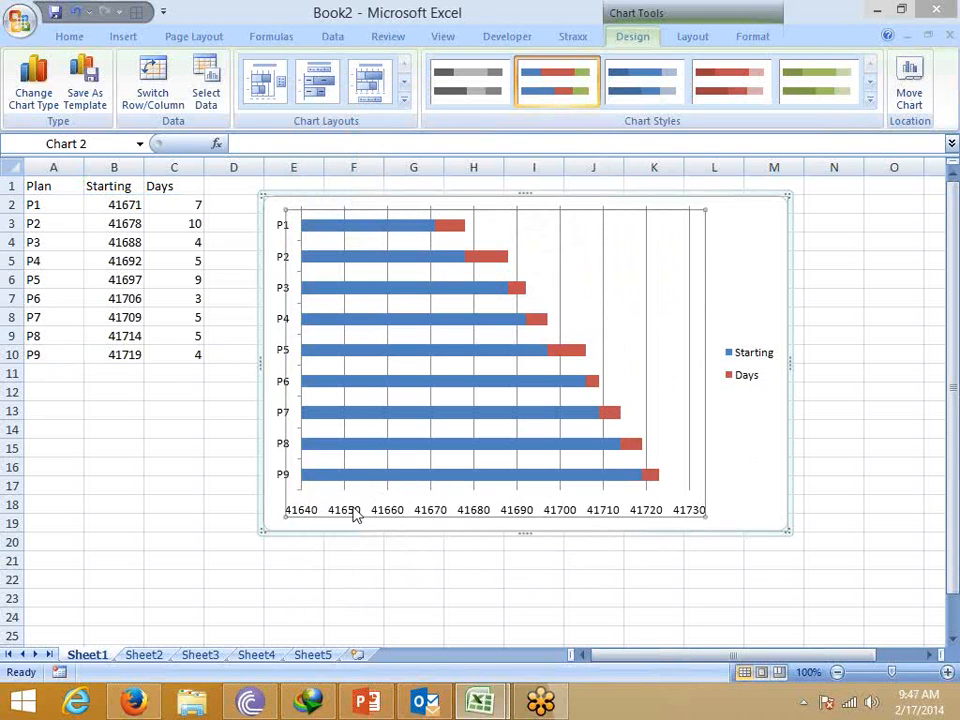
click(285, 515)
click(289, 514)
right_click(293, 513)
click(330, 495)
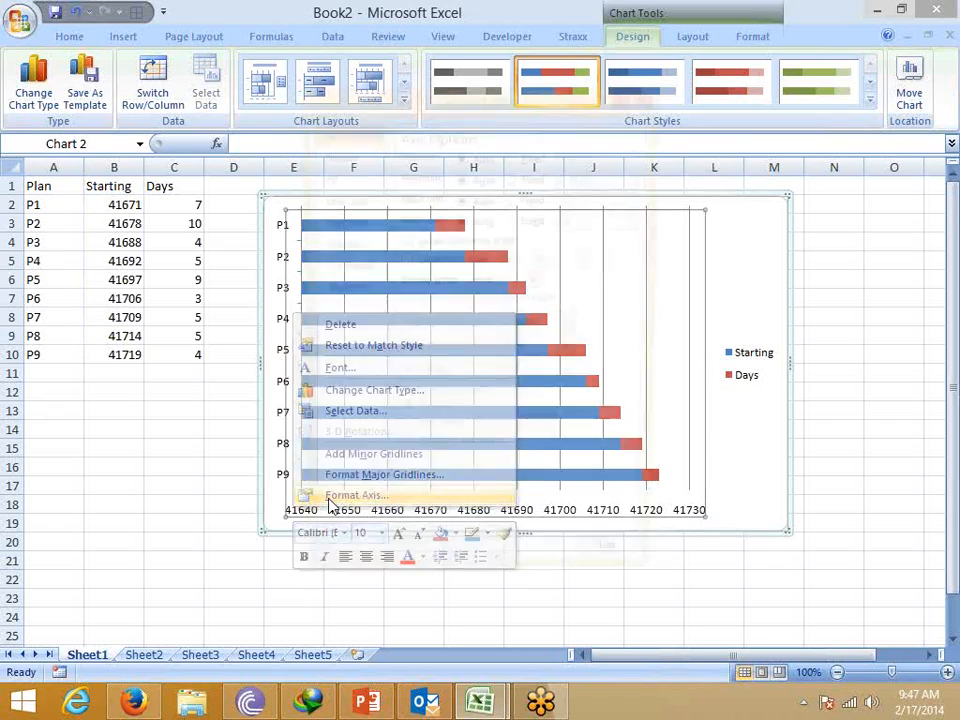
click(340, 158)
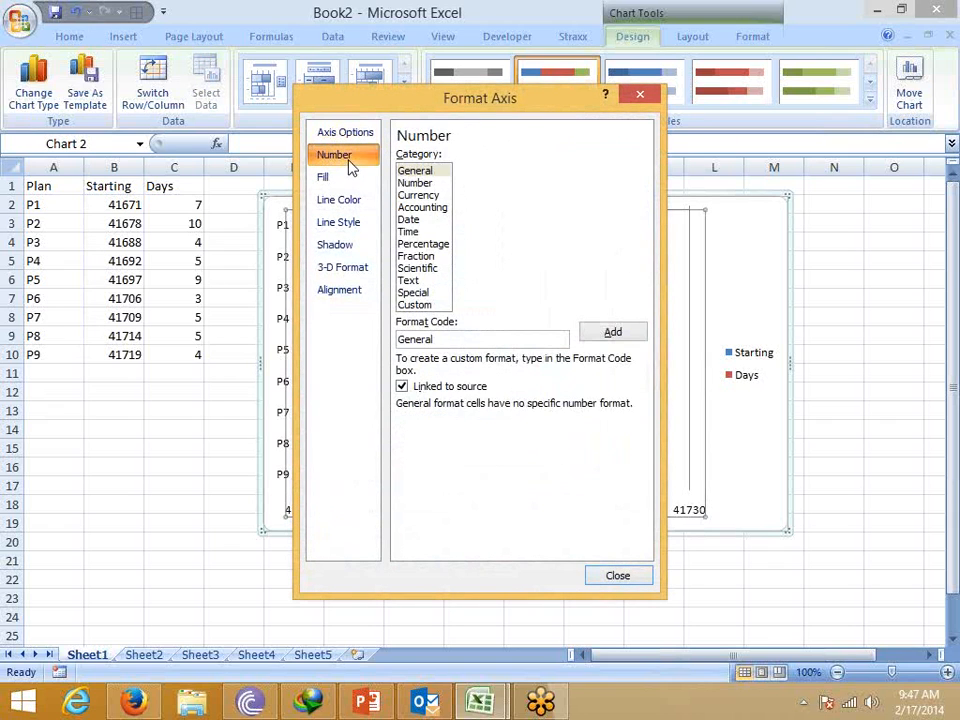
click(422, 219)
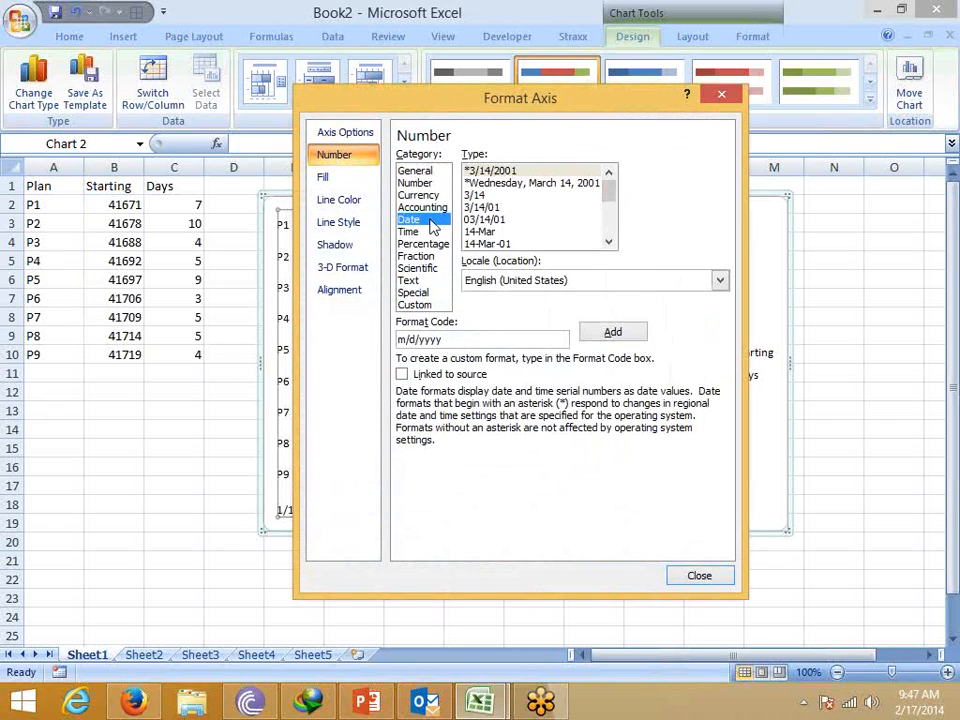
click(497, 231)
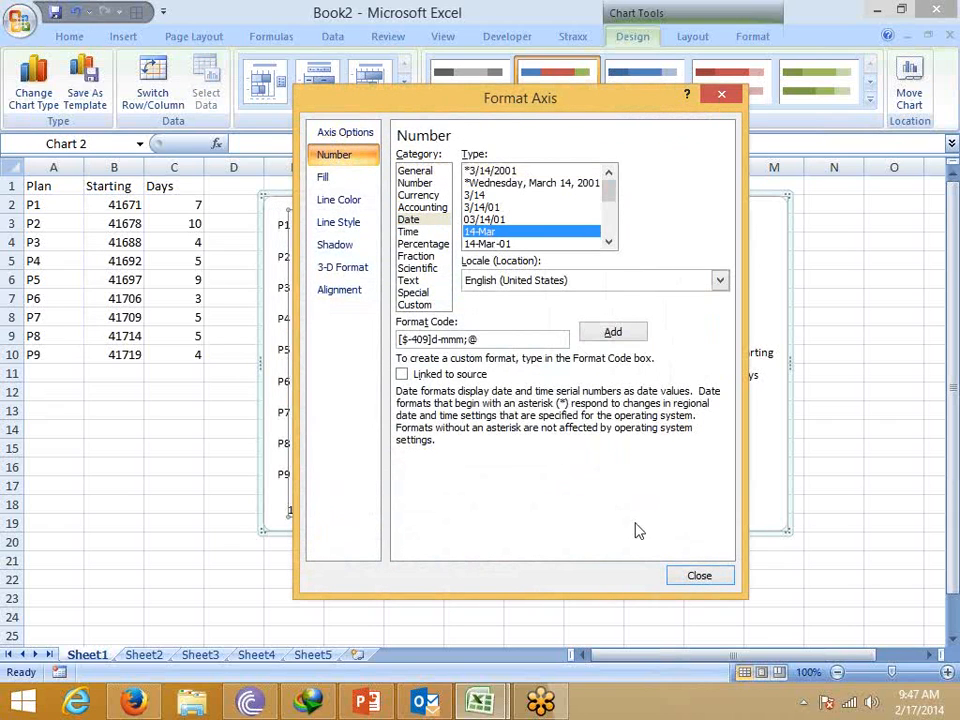
click(700, 575)
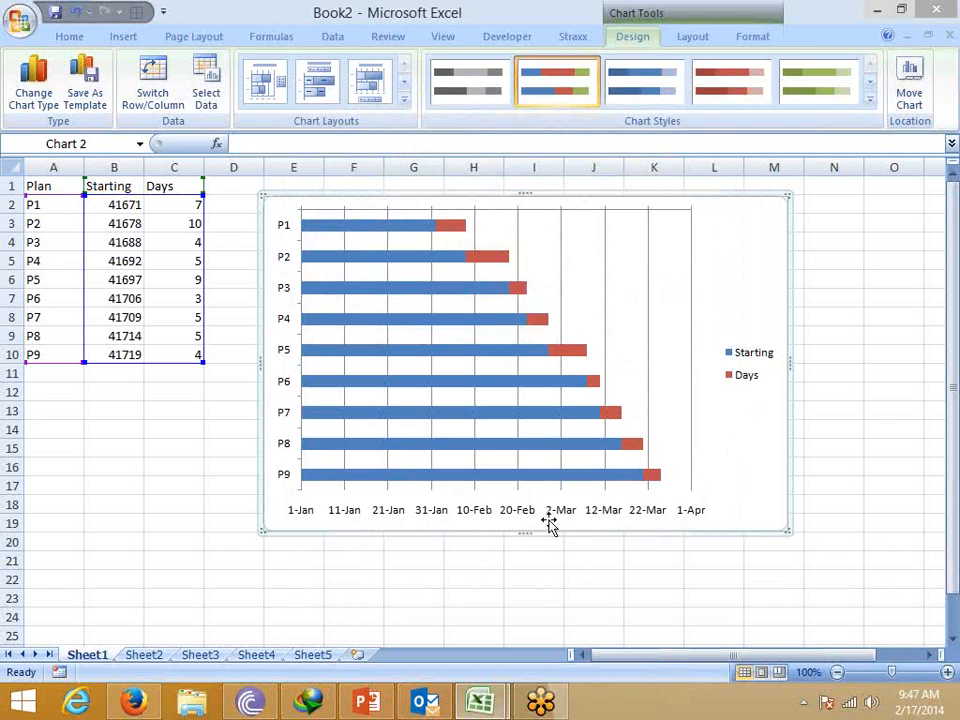
Fix the horizontal axis bounds at a minimum of 41671 and a maximum of 41730.
click(429, 515)
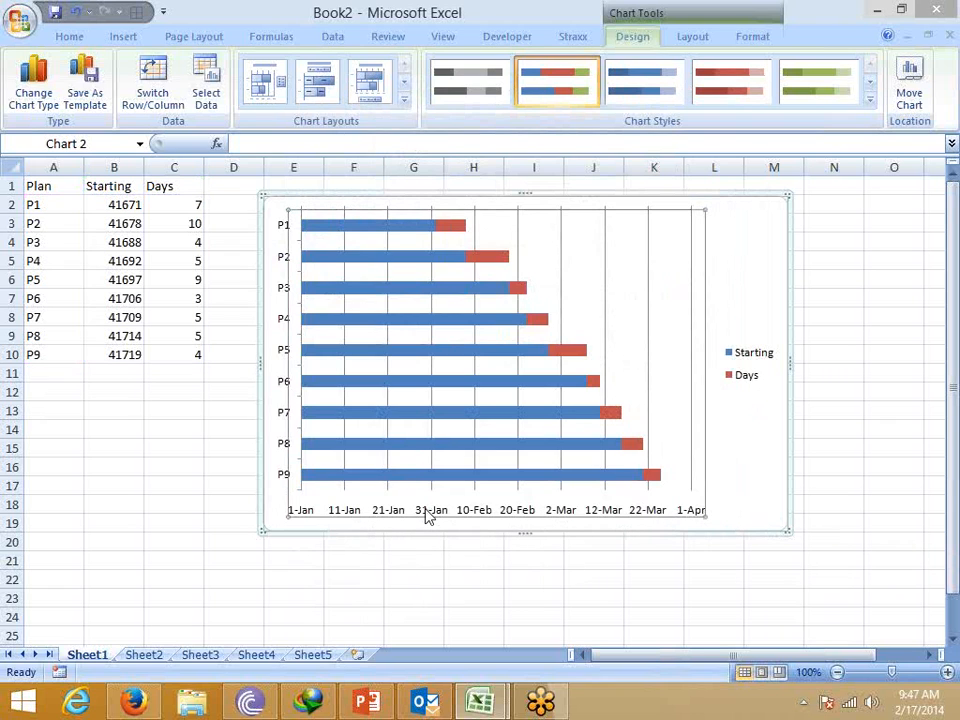
right_click(428, 514)
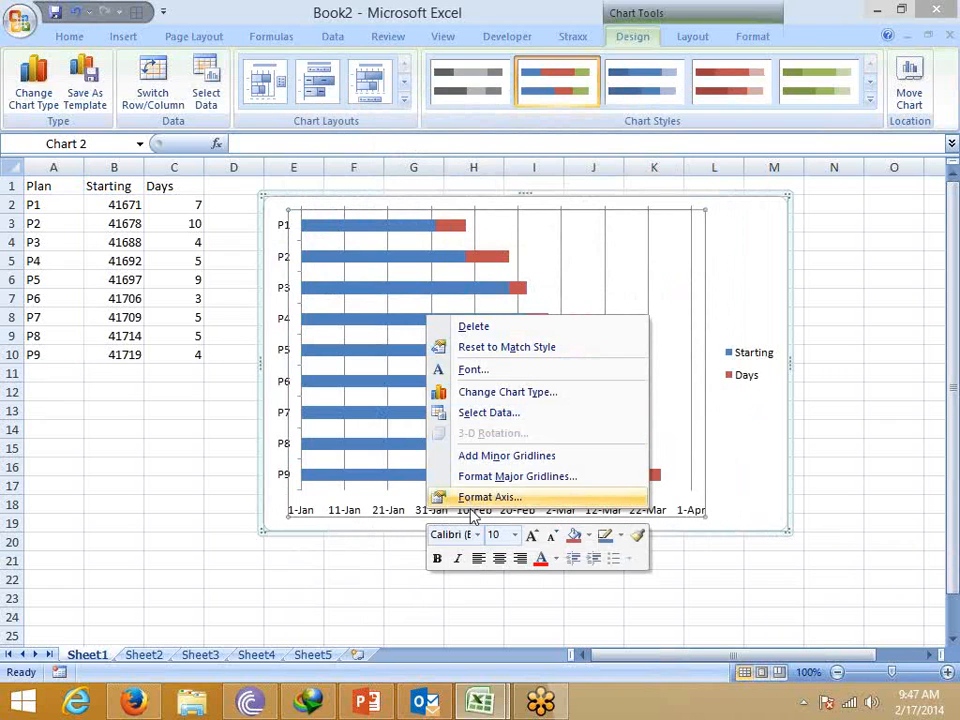
click(466, 498)
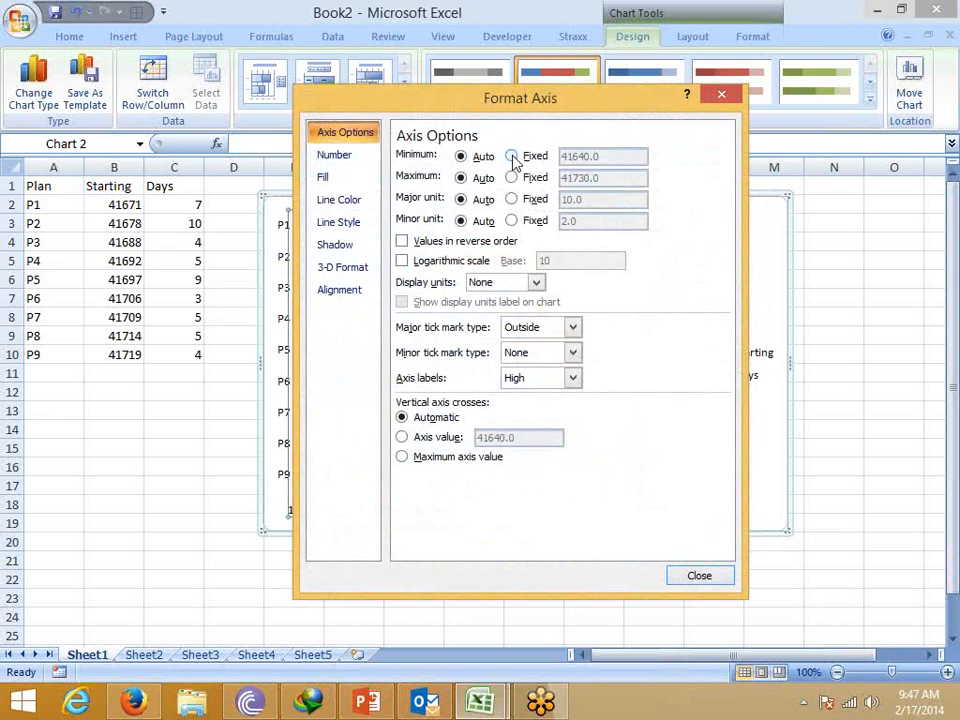
drag(529, 108, 733, 187)
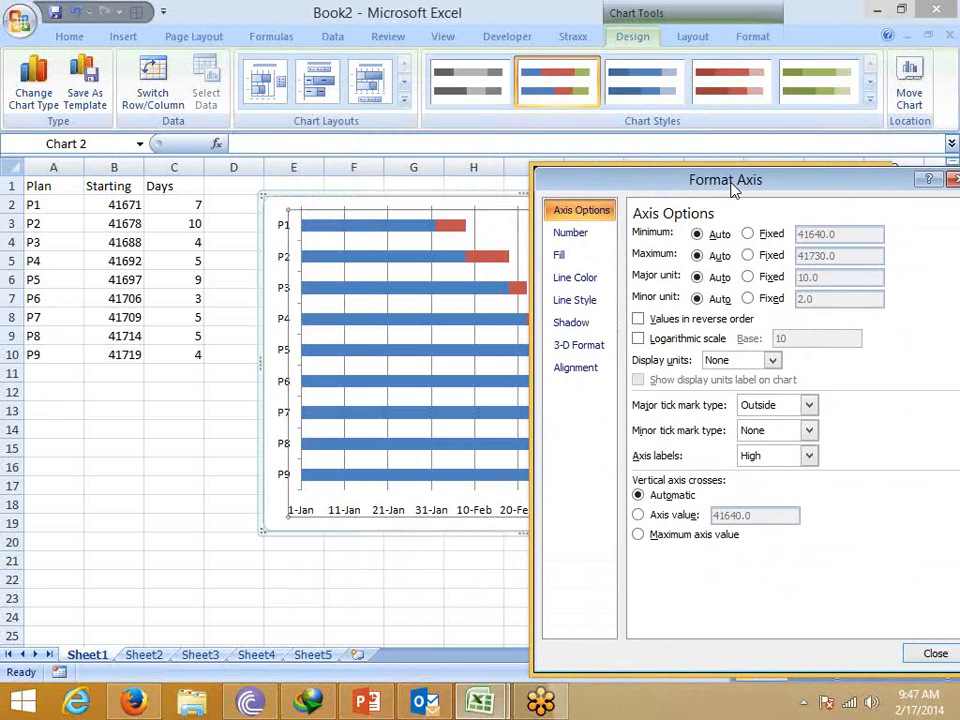
drag(733, 190, 713, 178)
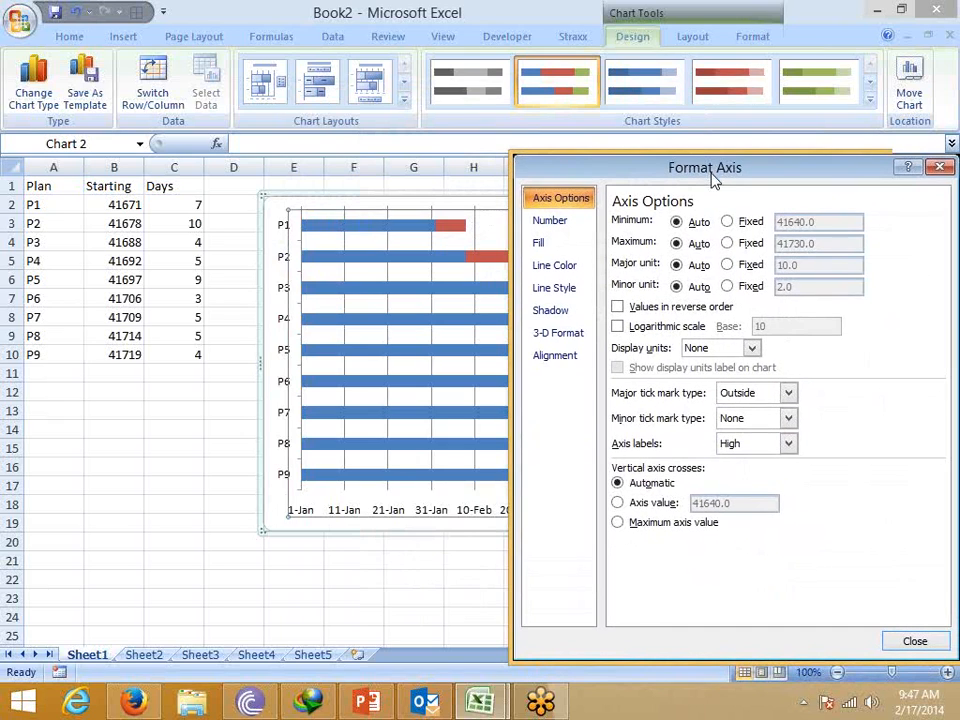
click(727, 221)
click(740, 245)
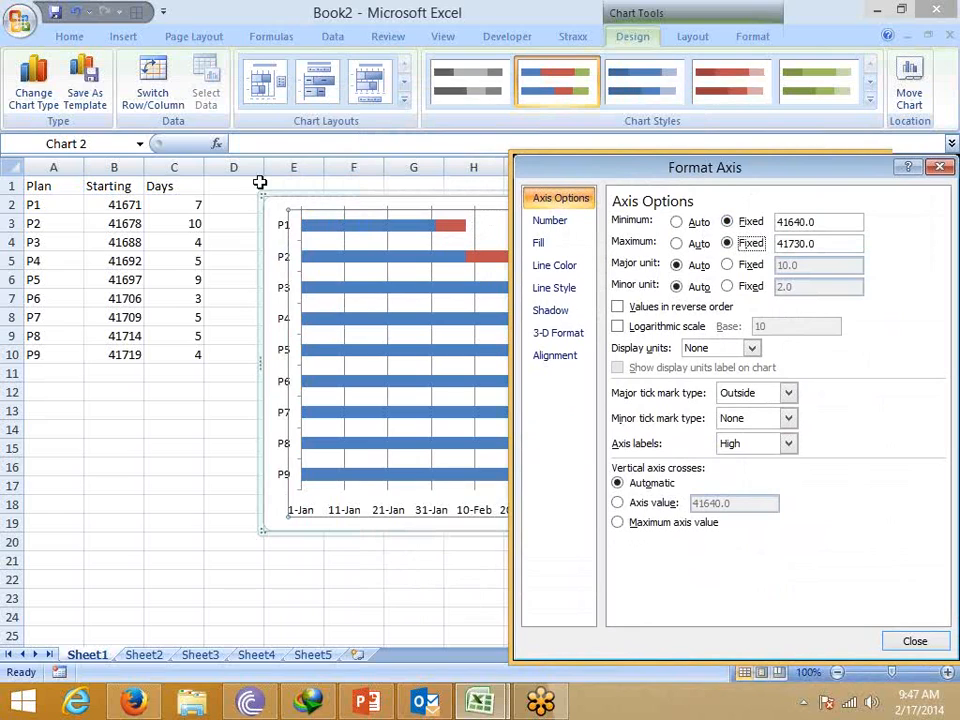
click(795, 222)
click(791, 250)
Fix the horizontal axis major unit at 1 and delete the chart's vertical major gridlines.
drag(723, 169, 651, 128)
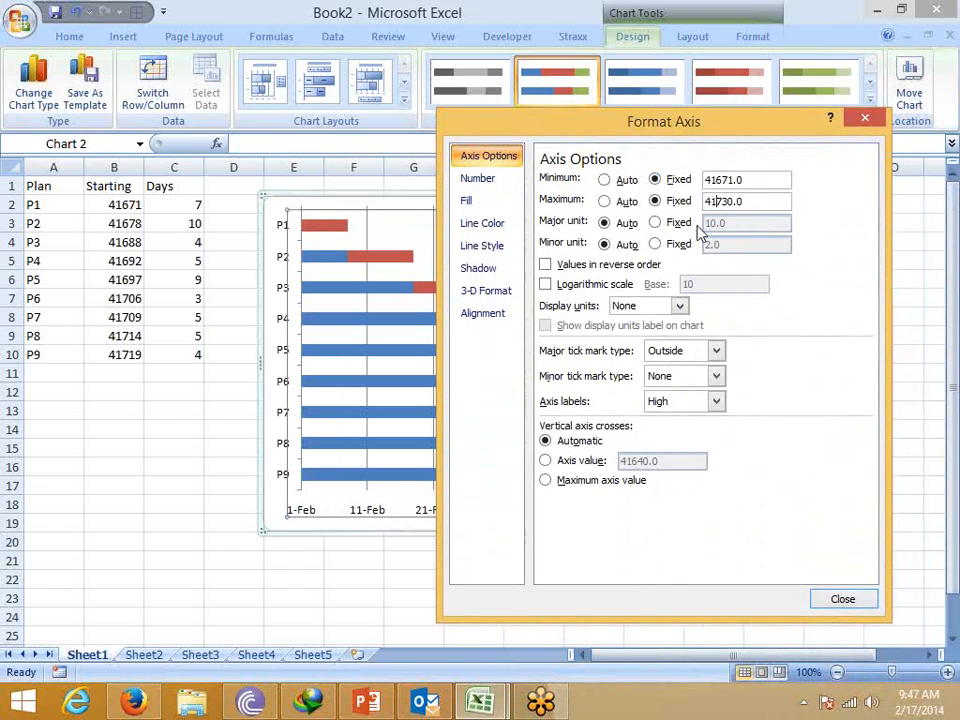
click(682, 225)
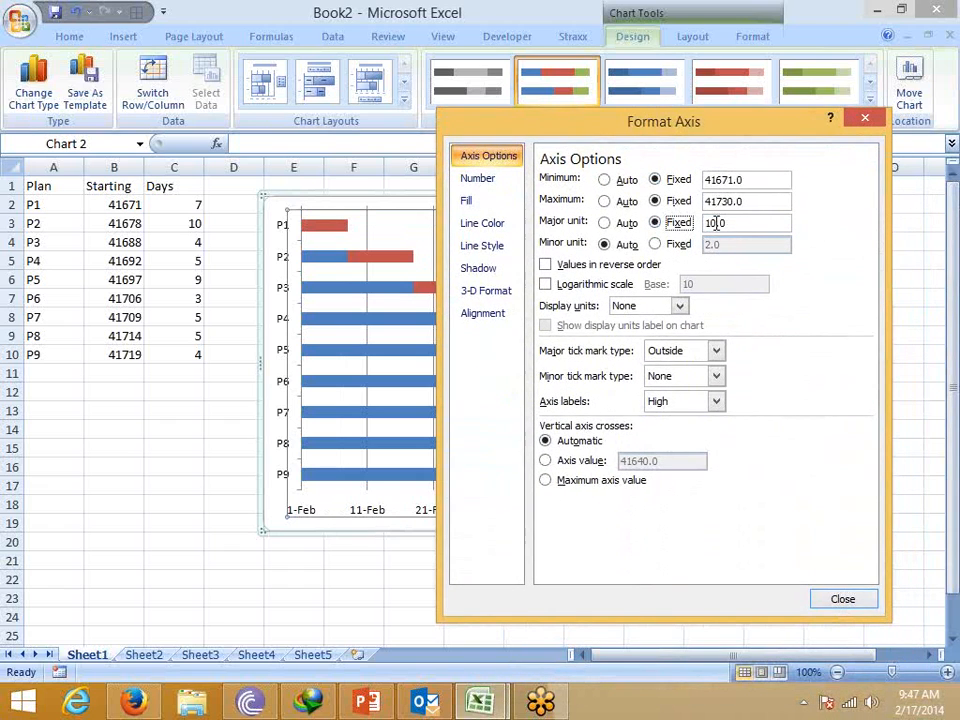
double_click(714, 224)
text(10)
click(843, 598)
click(752, 578)
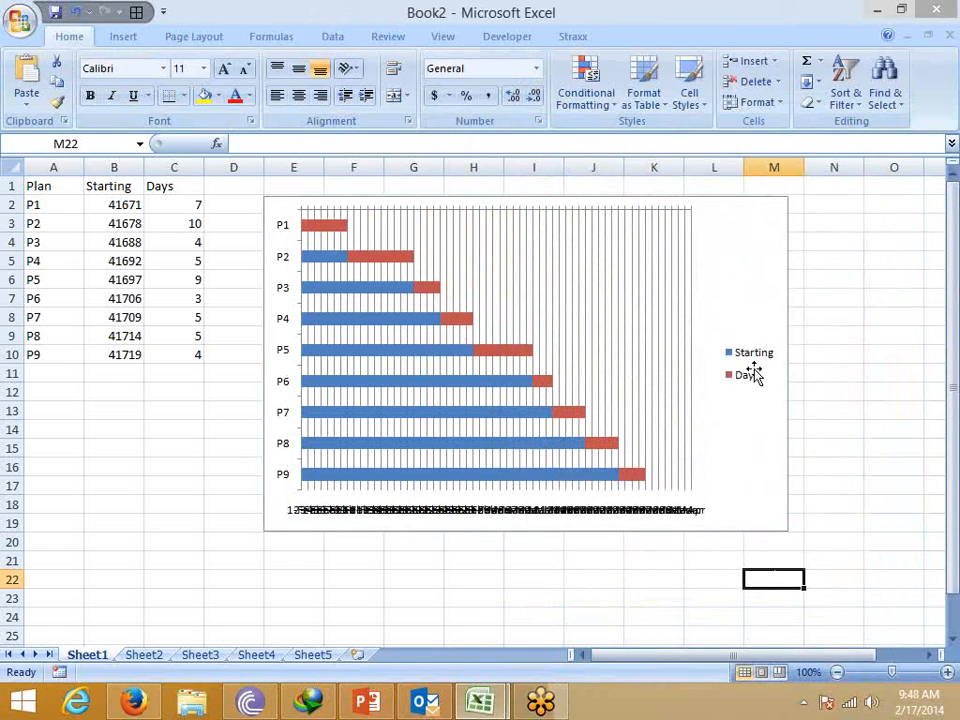
click(679, 245)
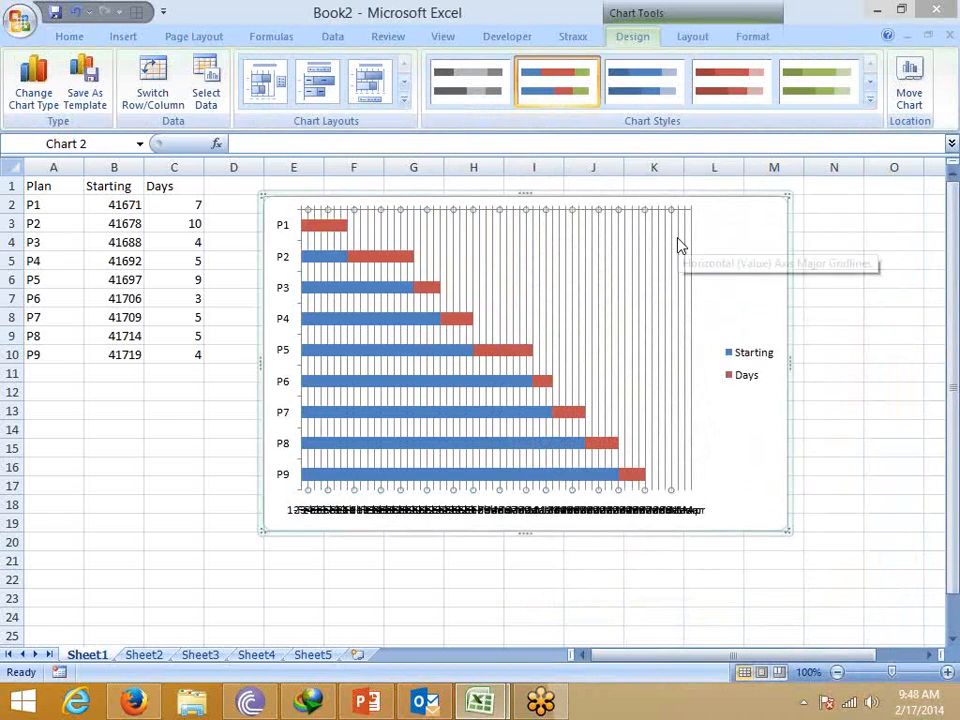
key(Delete)
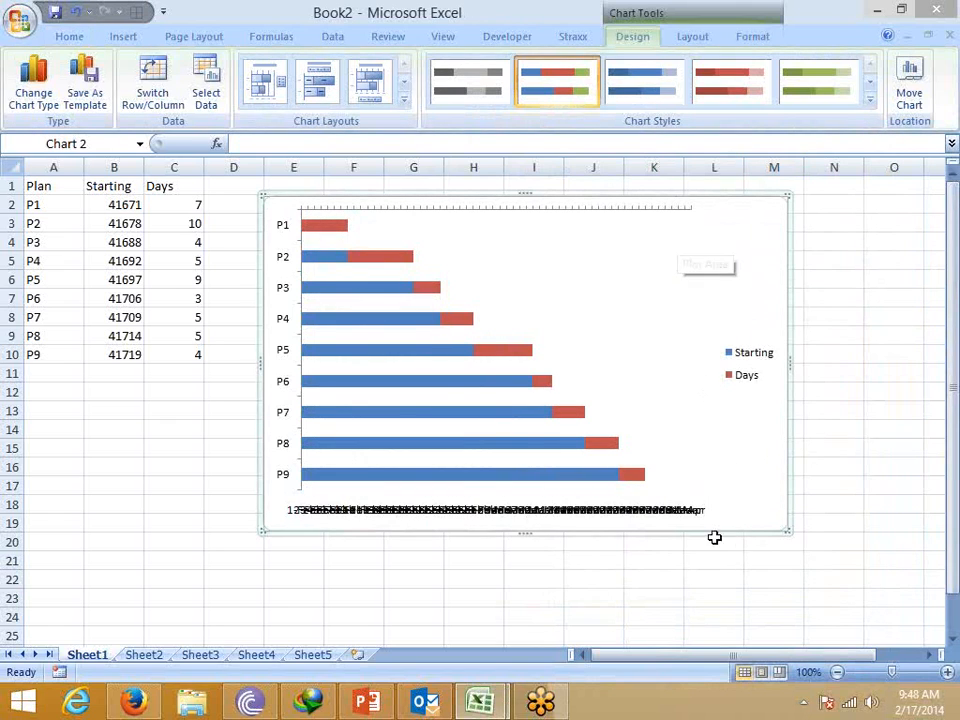
Rotate the date labels on the horizontal axis by 90°.
click(690, 512)
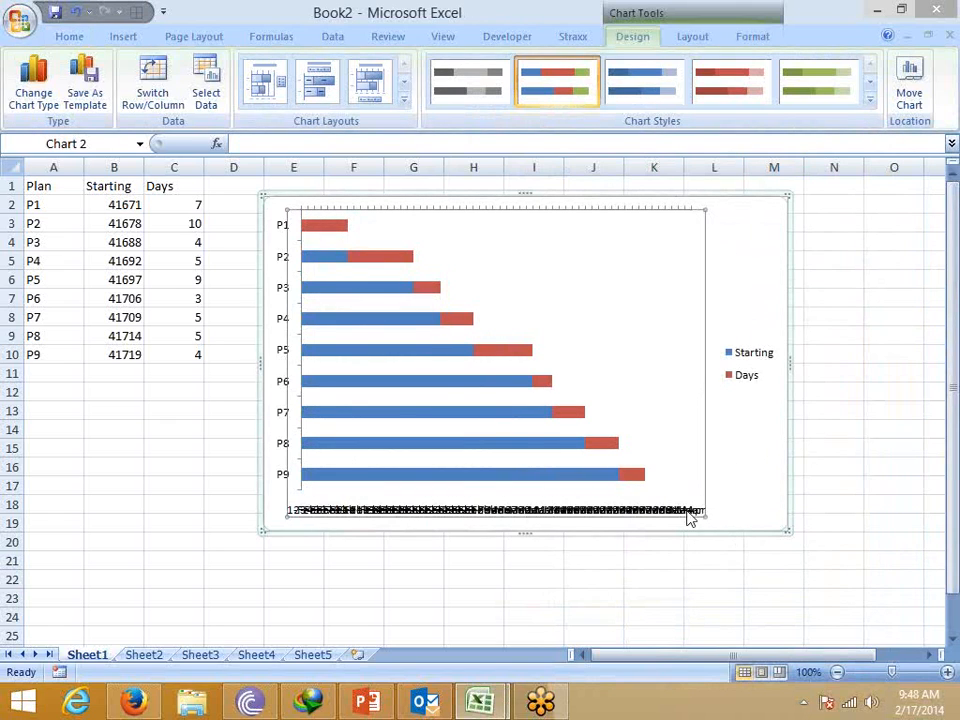
right_click(509, 515)
click(574, 494)
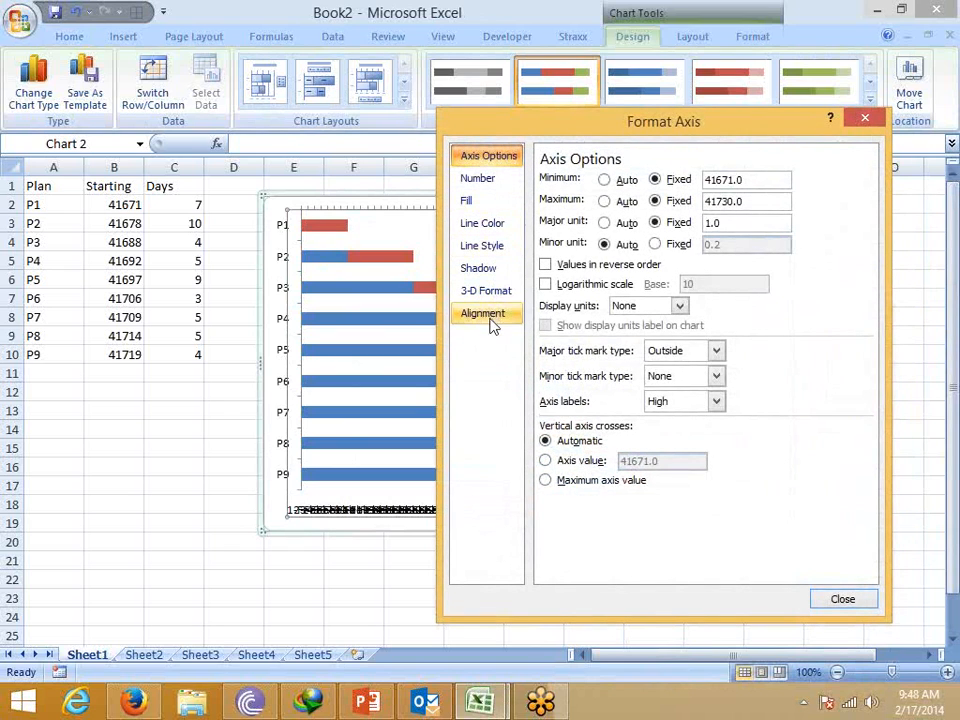
click(487, 316)
click(651, 229)
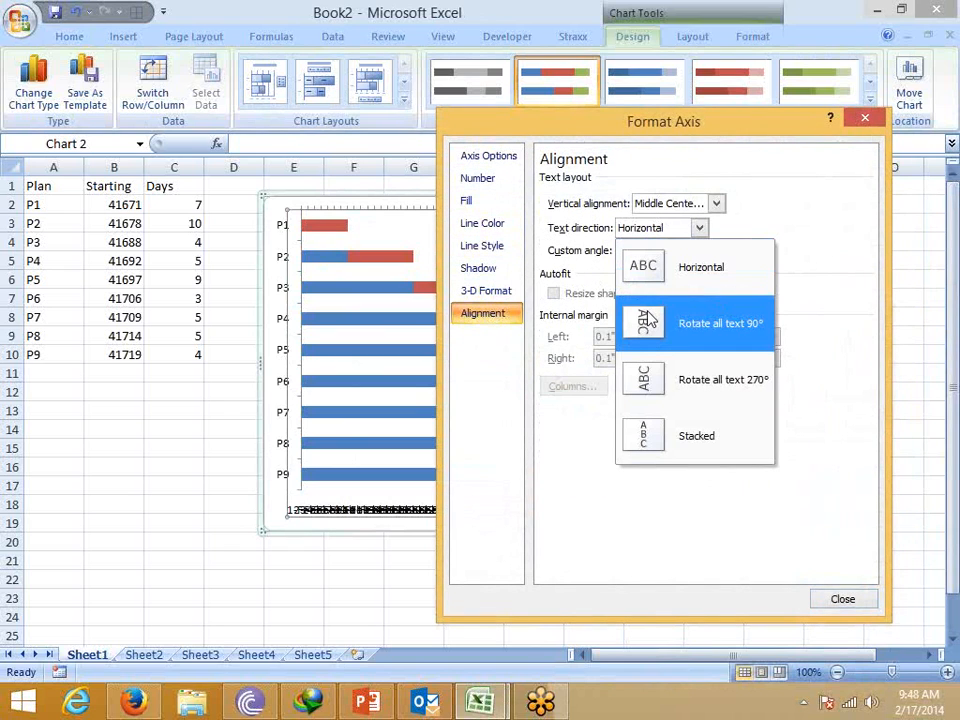
click(648, 320)
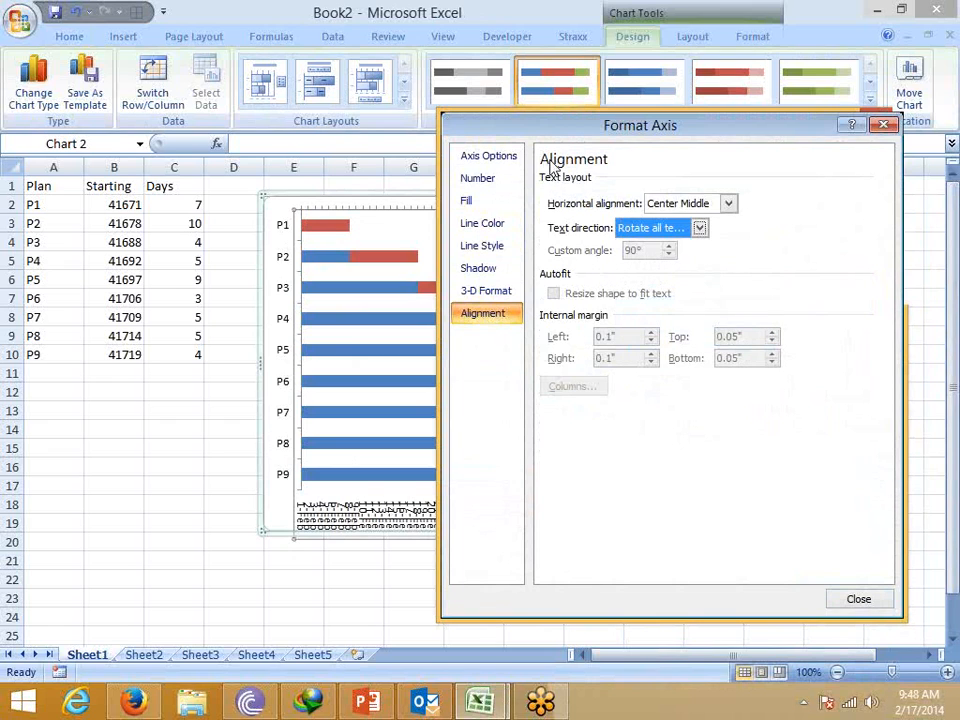
click(878, 598)
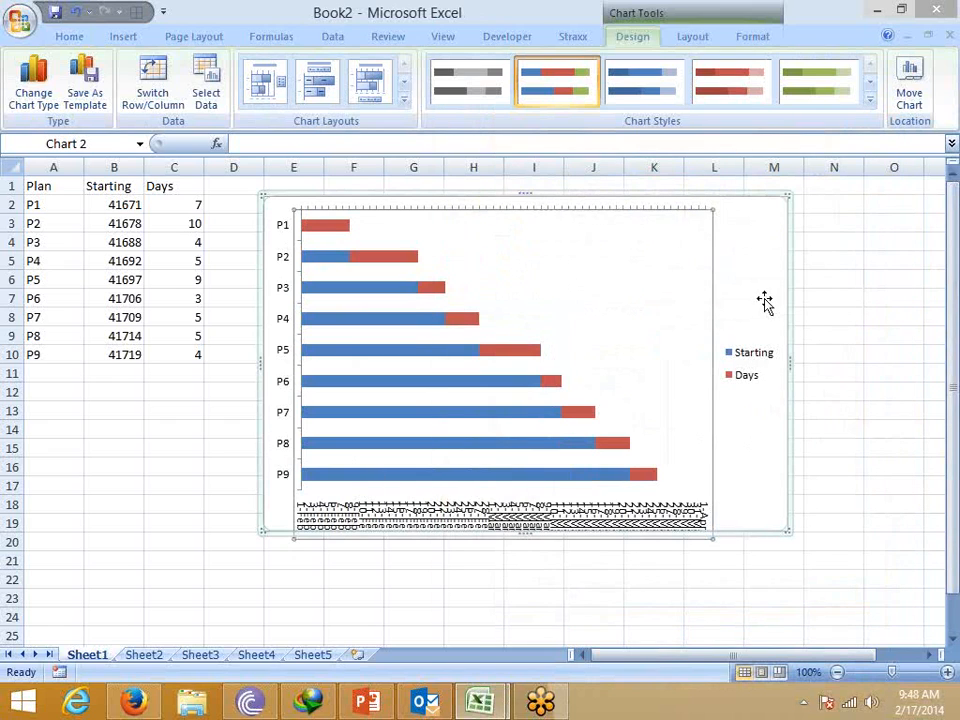
Move the chart below the data table and enlarge it to span about rows 11 to 31, starting at column B.
click(739, 231)
drag(739, 231, 891, 402)
scroll(615, 371, down, 3)
drag(488, 539, 486, 591)
drag(894, 392, 929, 399)
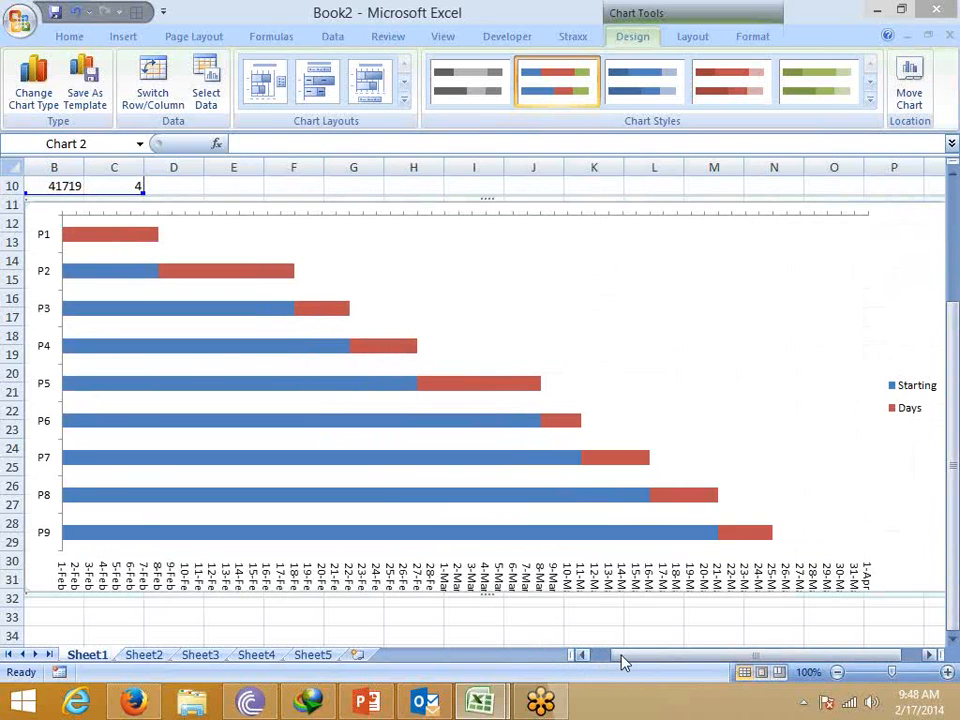
Set the Starting series' bars to no fill so that only the Days bars show in the chart.
drag(621, 660, 600, 658)
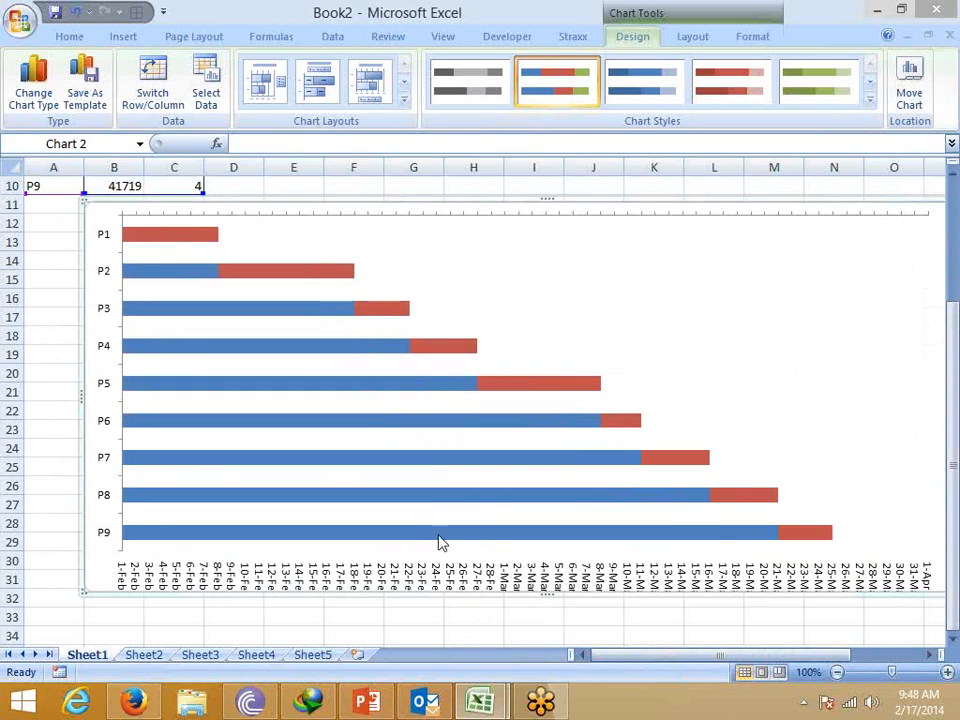
scroll(430, 532, up, 3)
scroll(422, 528, down, 4)
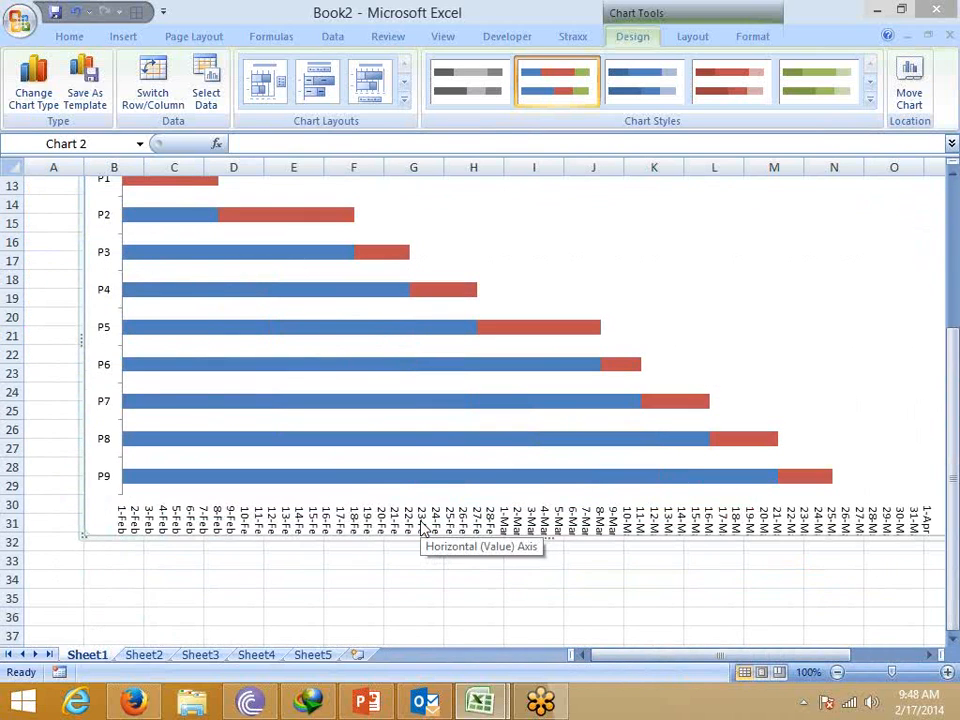
scroll(422, 528, up, 4)
scroll(422, 528, down, 3)
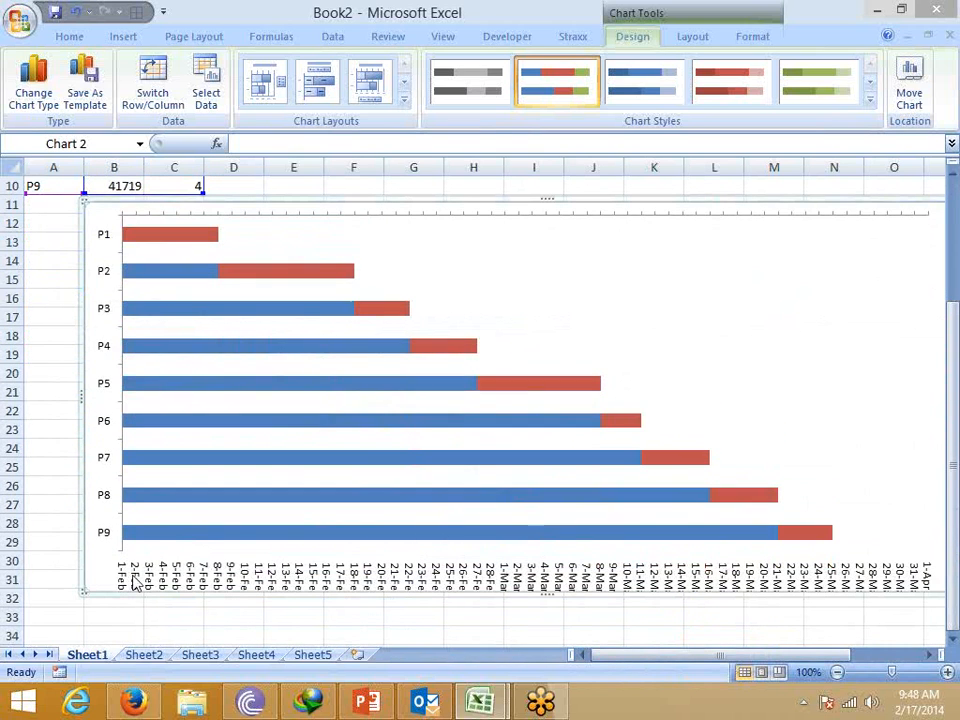
click(180, 278)
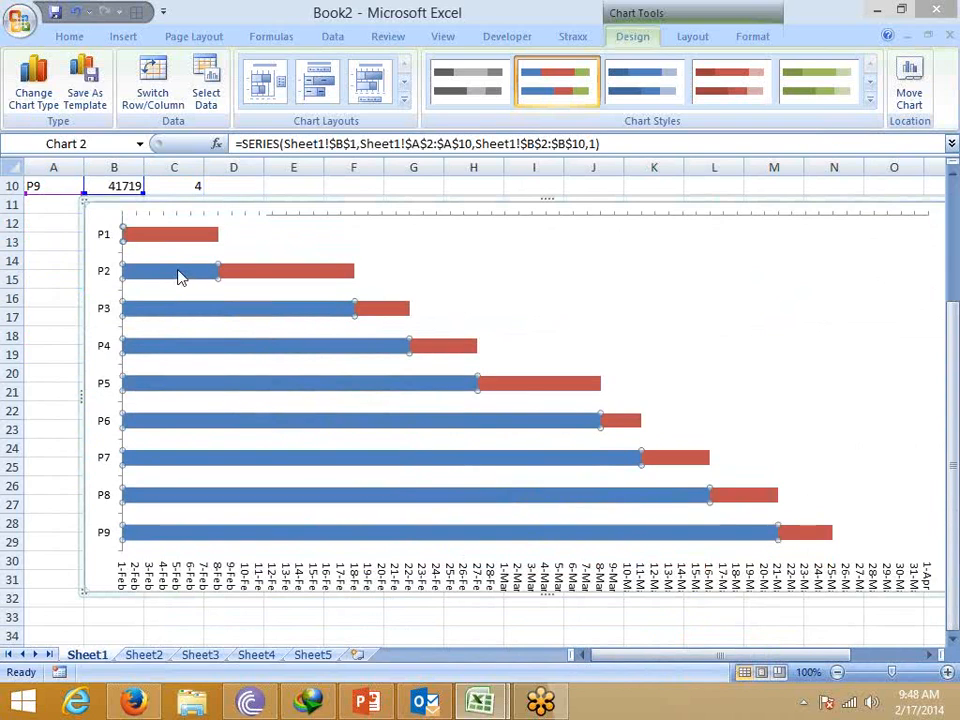
right_click(180, 278)
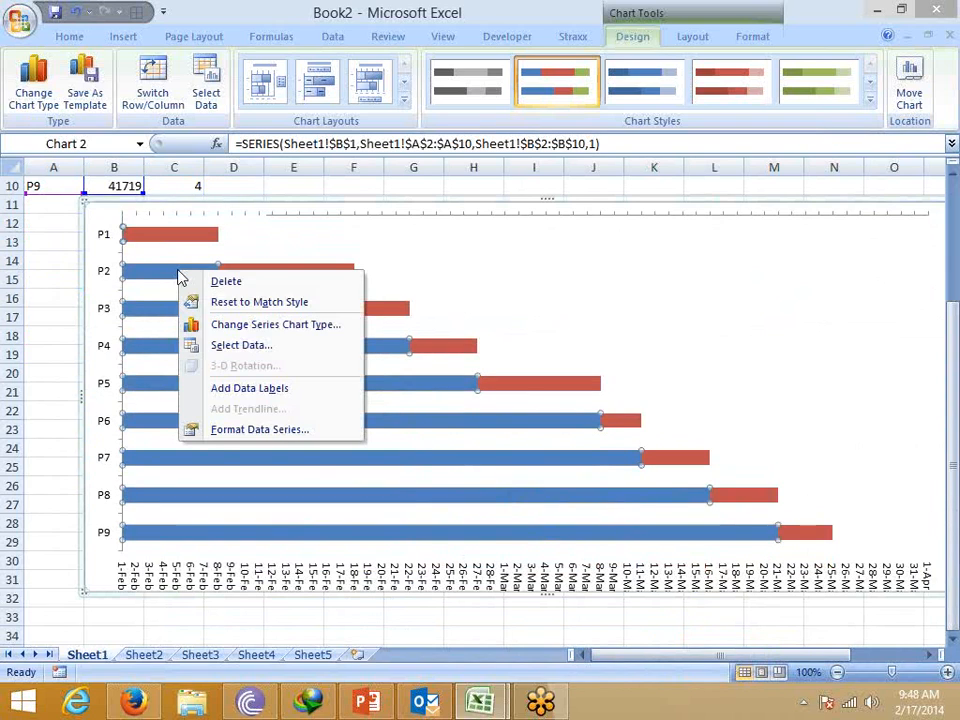
click(248, 437)
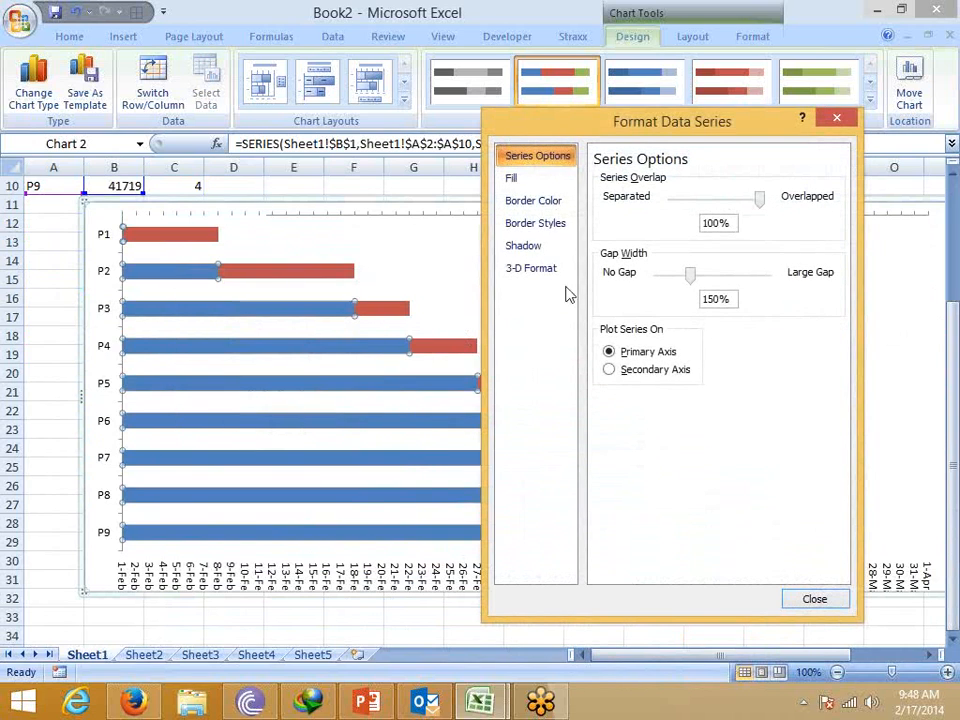
click(537, 184)
click(622, 182)
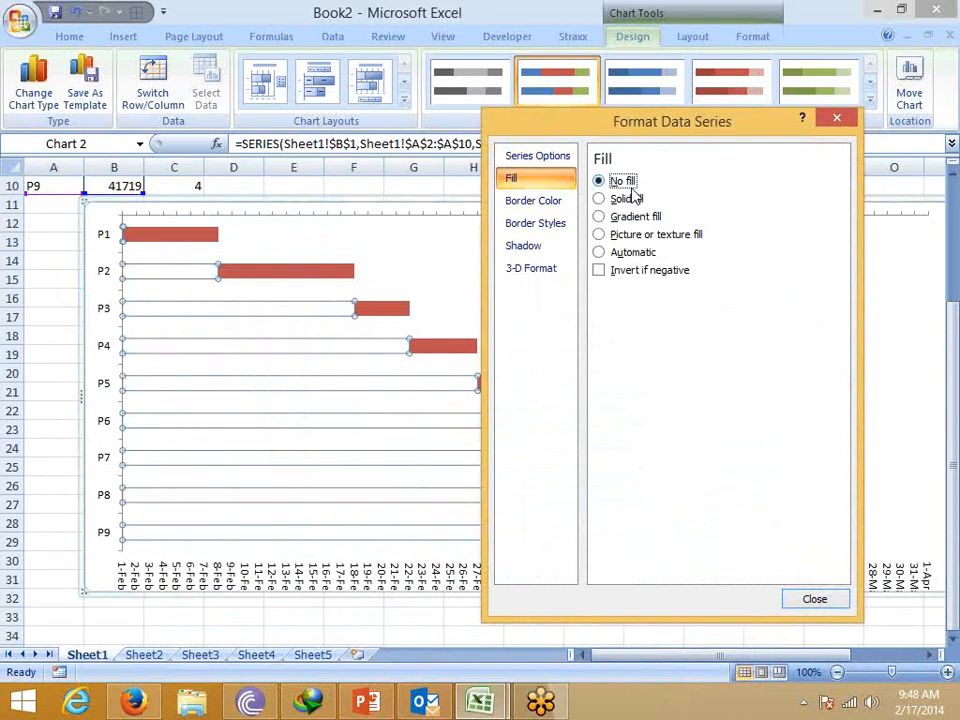
click(827, 600)
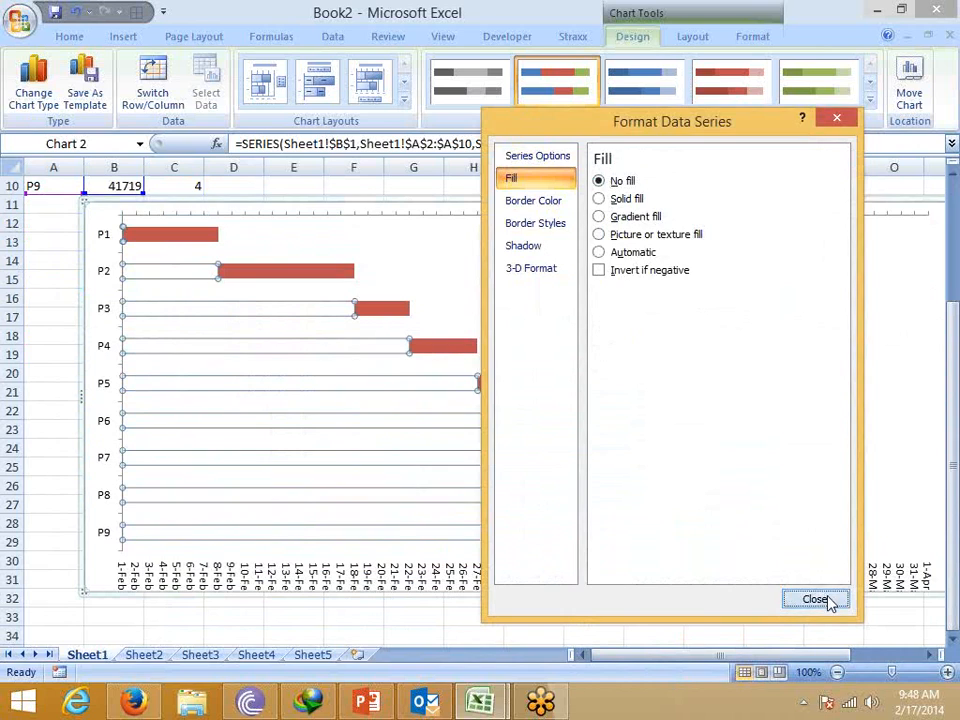
click(672, 628)
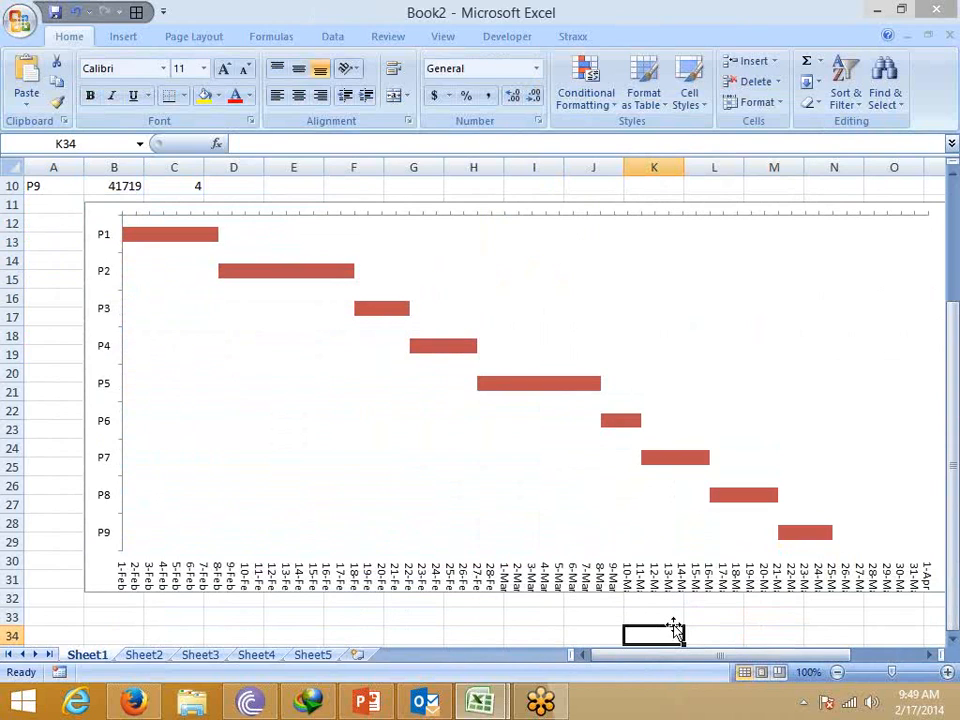
Add data labels to the Days series bars.
scroll(676, 630, up, 3)
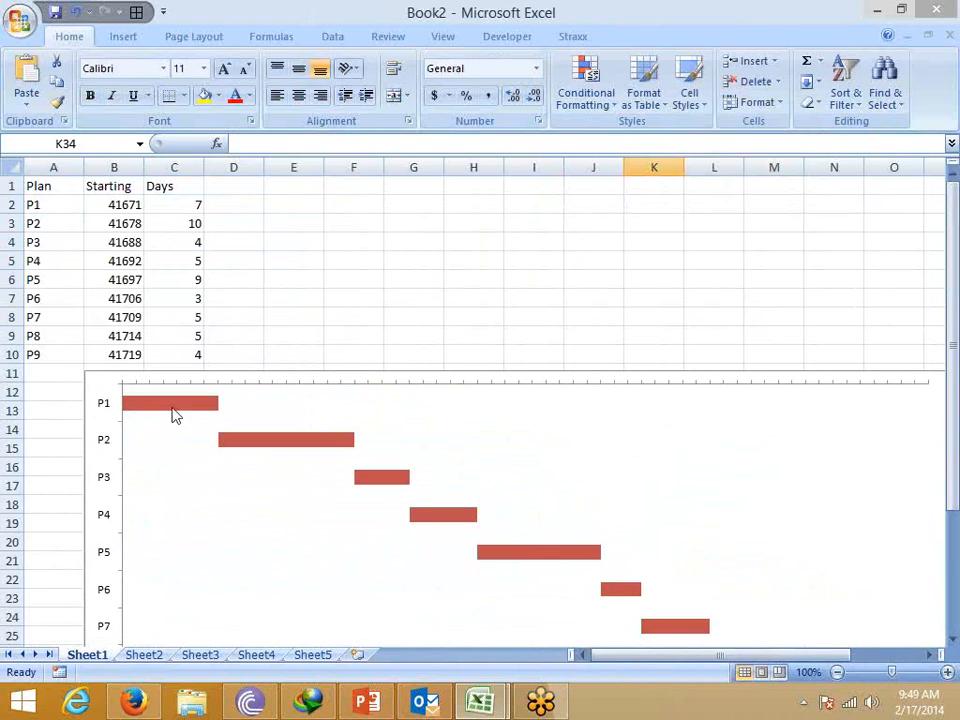
scroll(195, 419, down, 1)
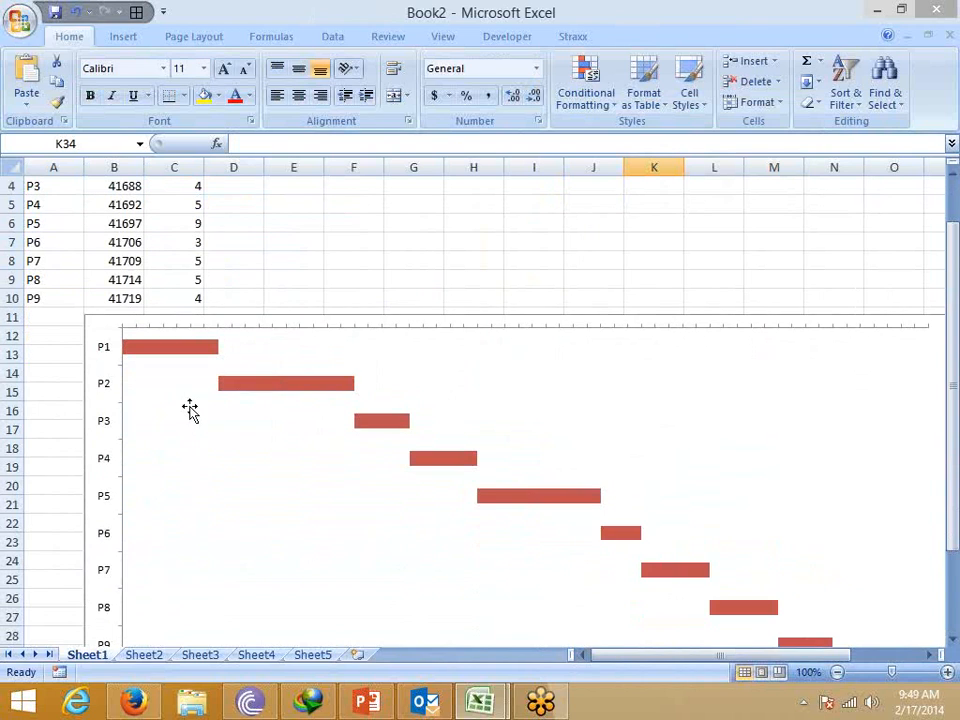
scroll(190, 410, down, 2)
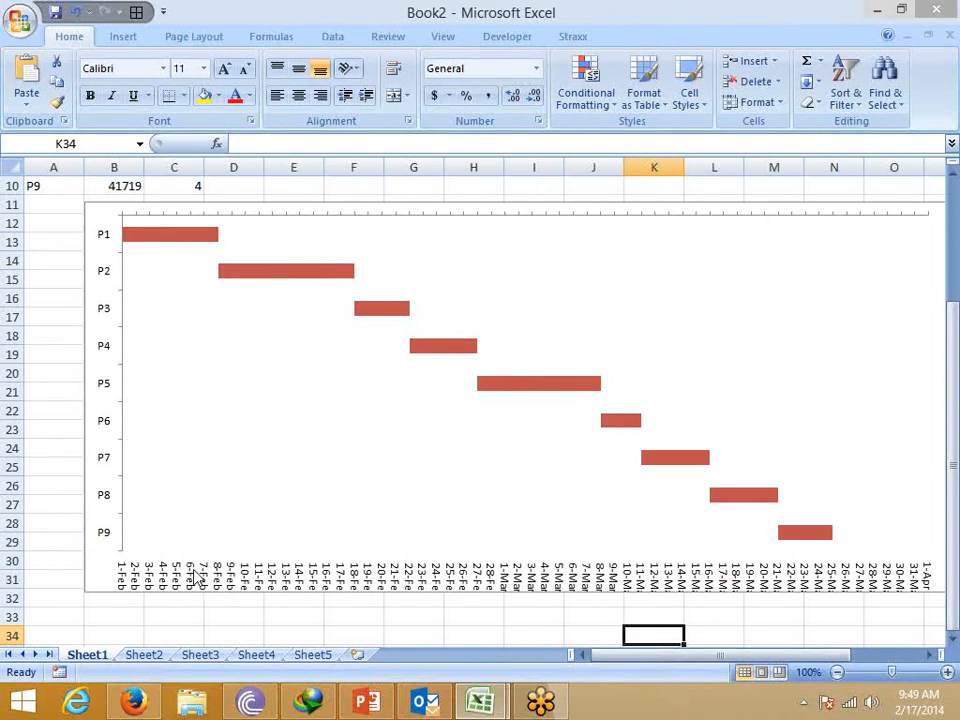
scroll(195, 486, up, 3)
click(189, 409)
right_click(190, 408)
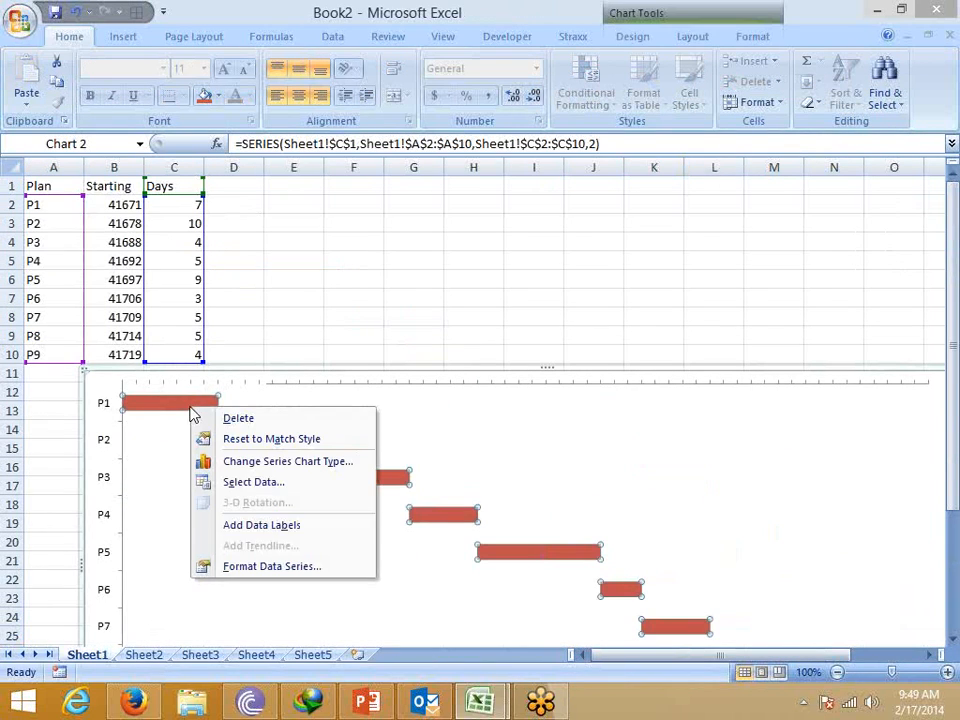
click(268, 525)
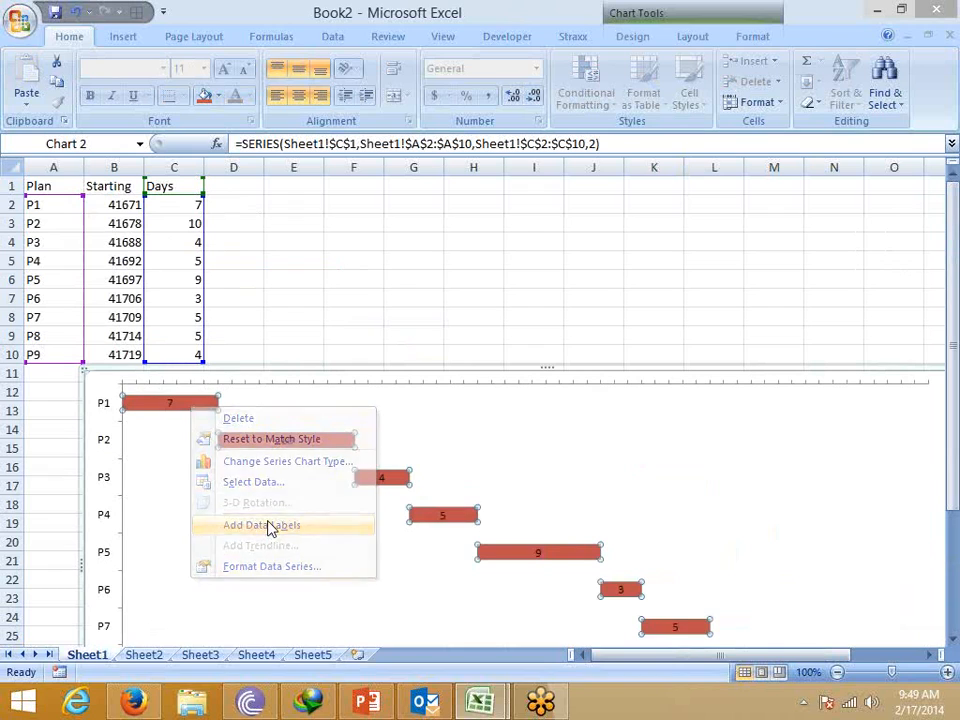
Give the Days data labels the custom number format ## "Days".
click(170, 408)
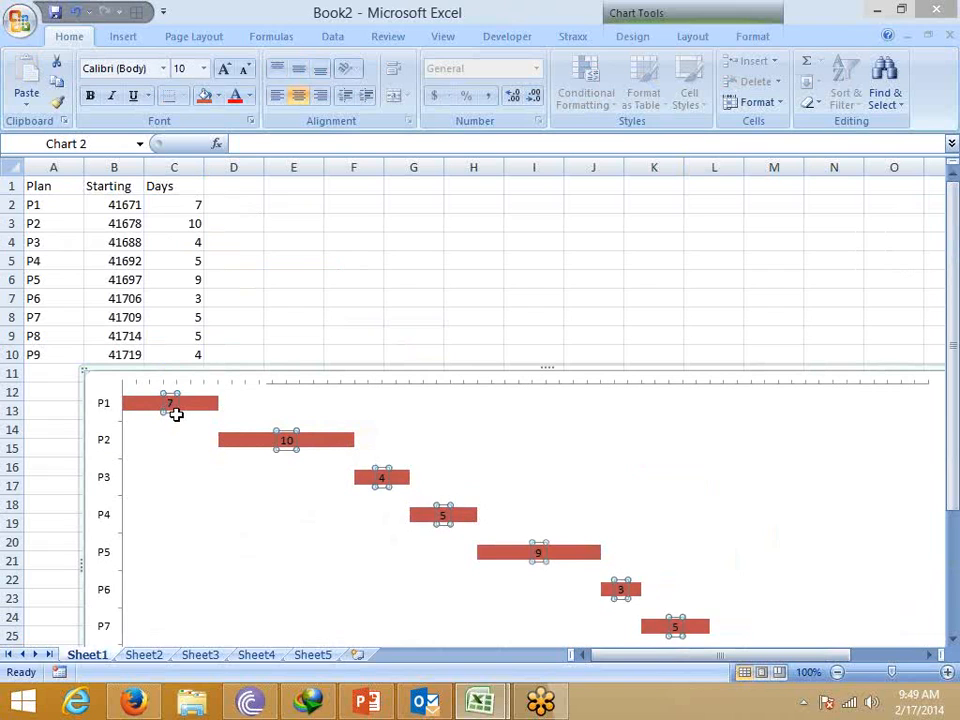
right_click(174, 413)
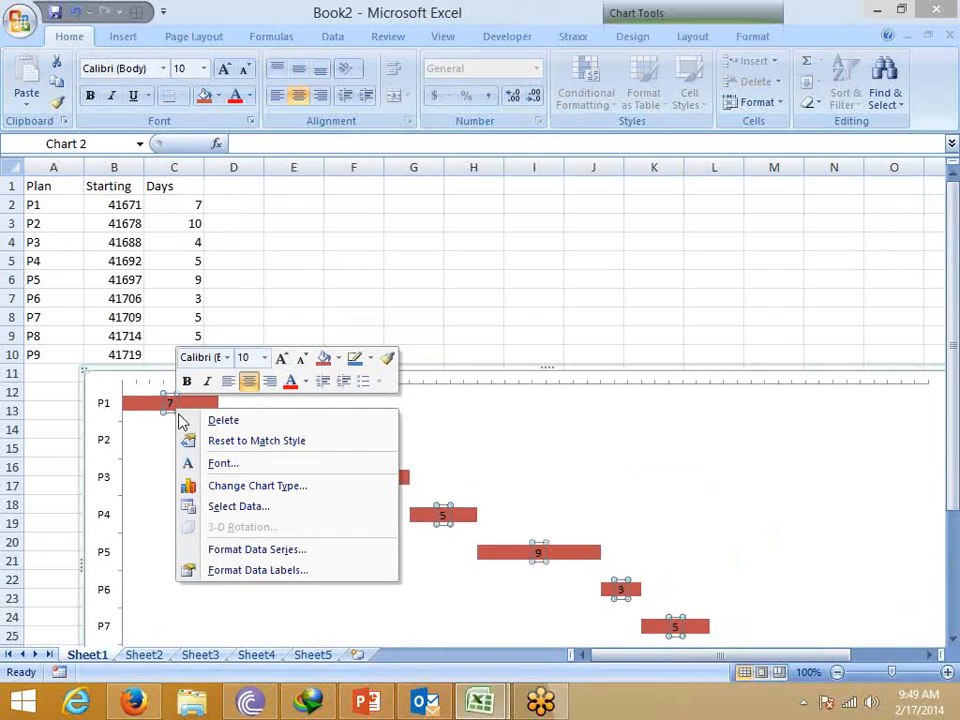
click(274, 569)
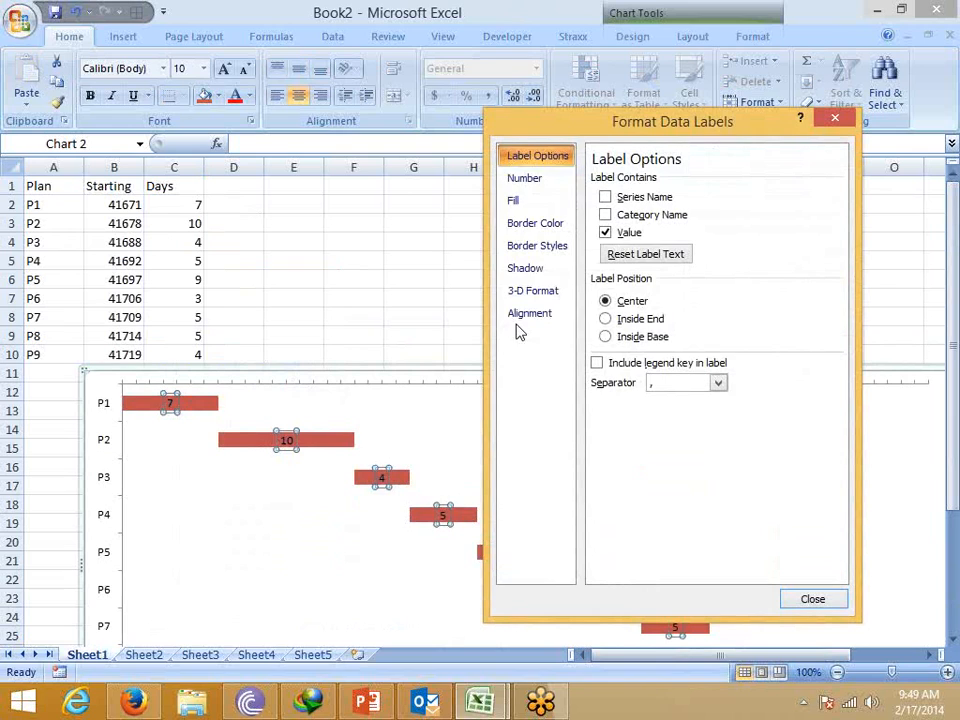
click(542, 183)
drag(658, 367, 586, 368)
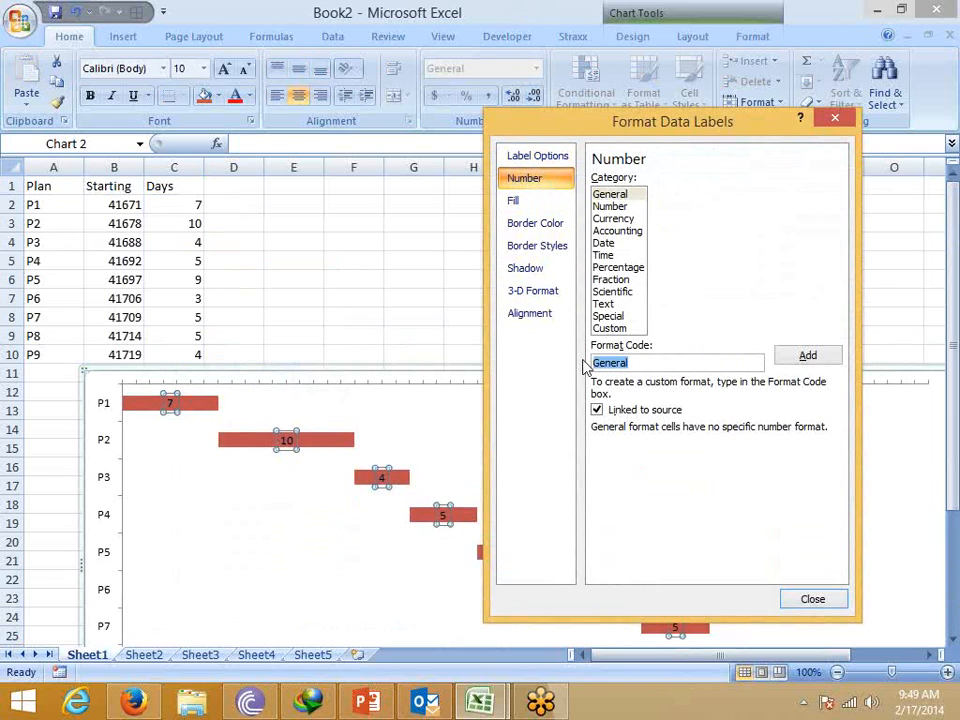
click(620, 329)
drag(664, 362, 557, 355)
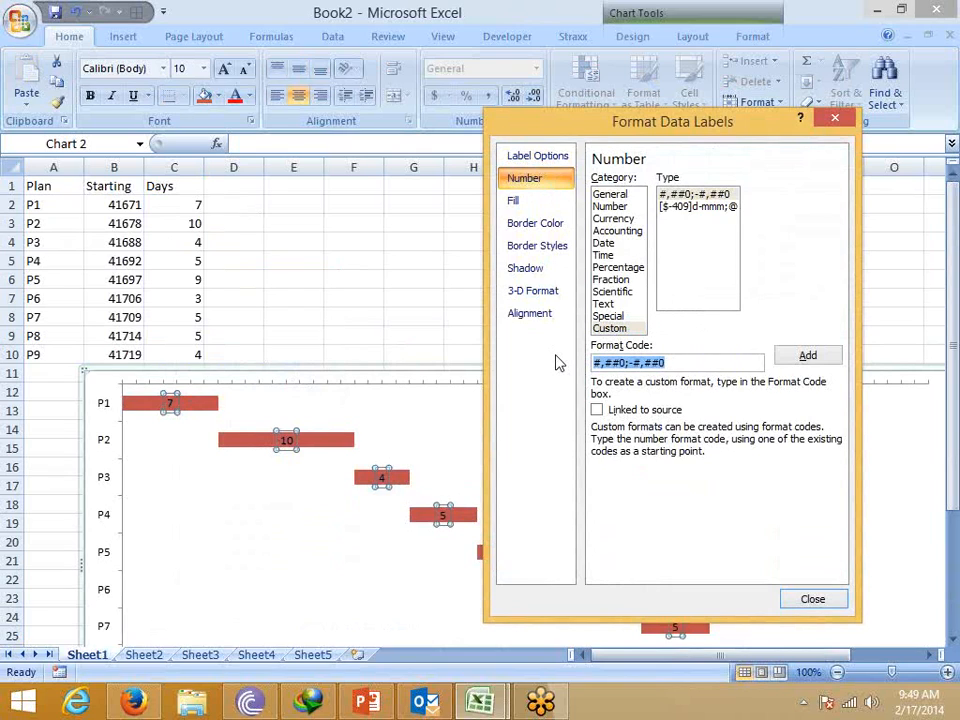
text(##)
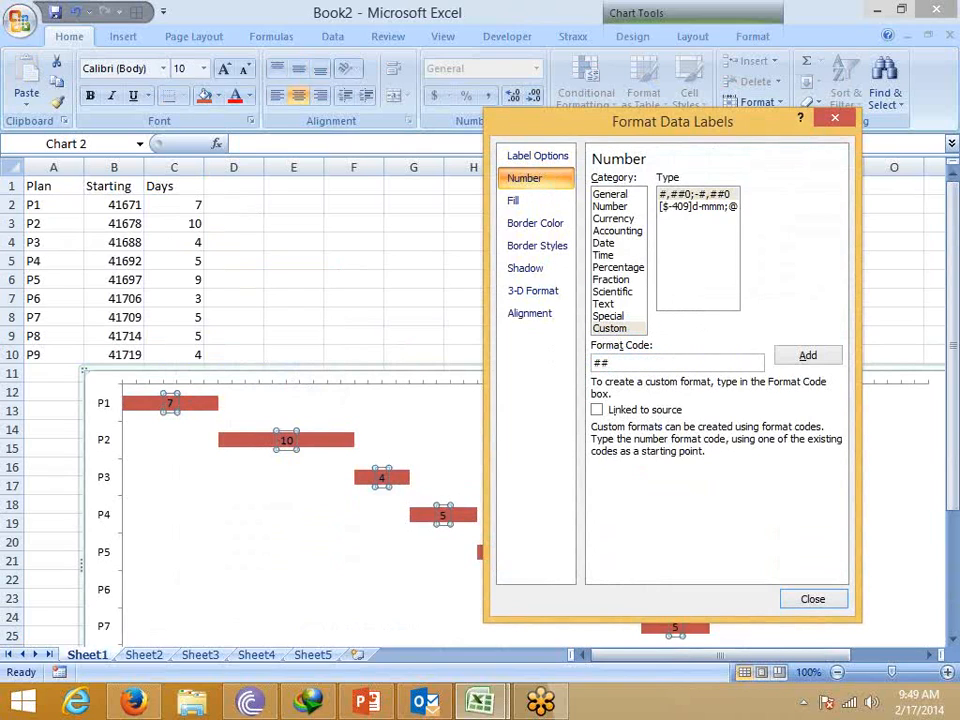
text( "Days")
click(808, 356)
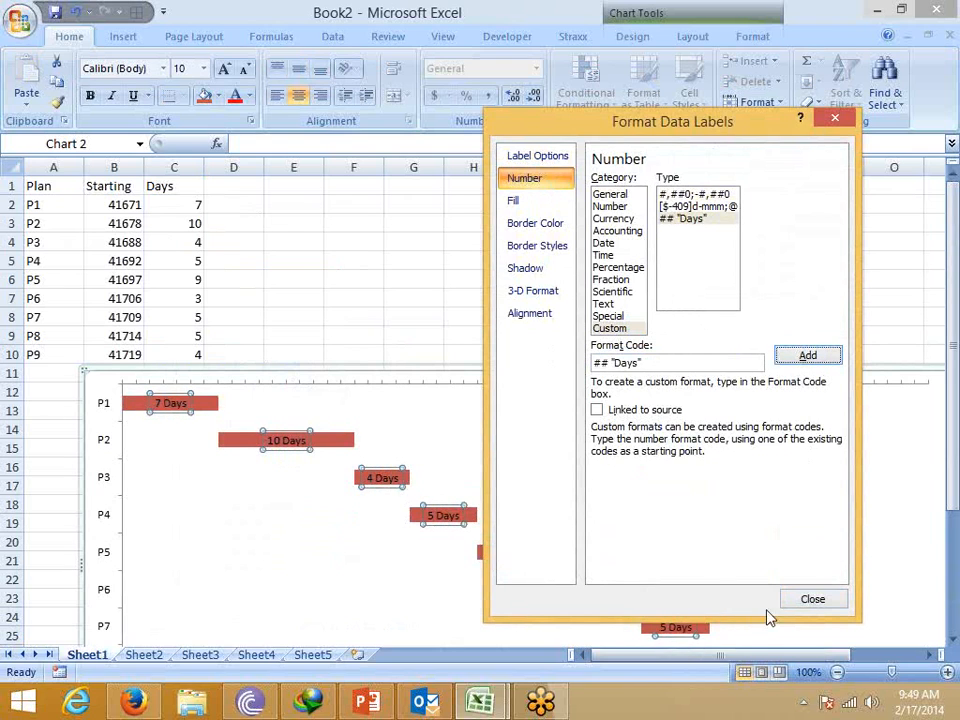
click(808, 600)
Format the starting values in B2:B9 as day-month-year dates, in the style 1-Feb-14.
scroll(713, 521, down, 3)
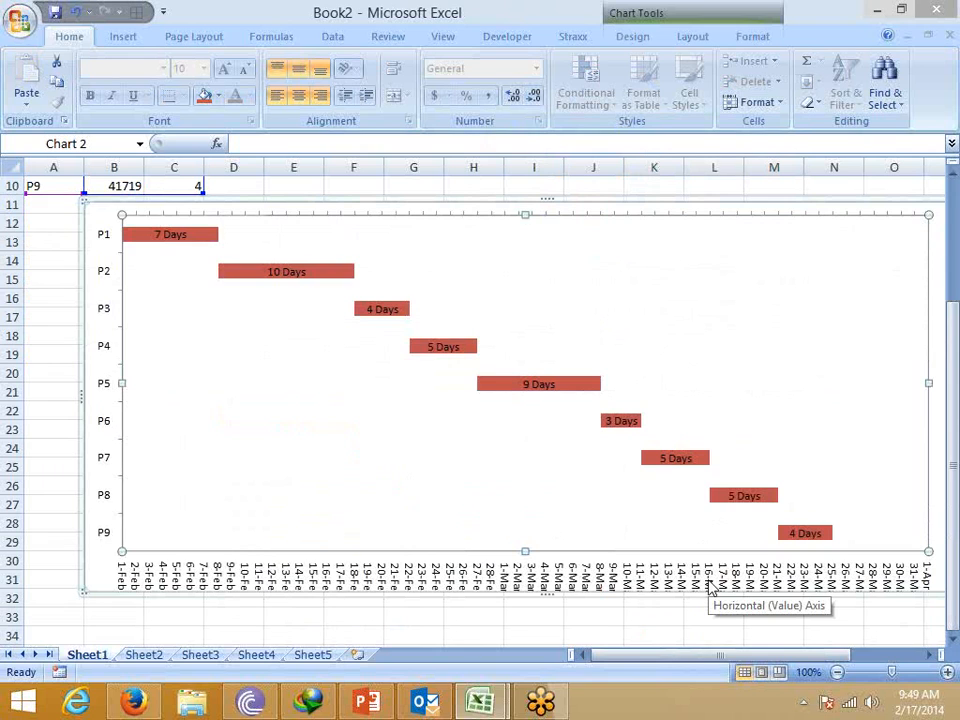
scroll(709, 583, up, 3)
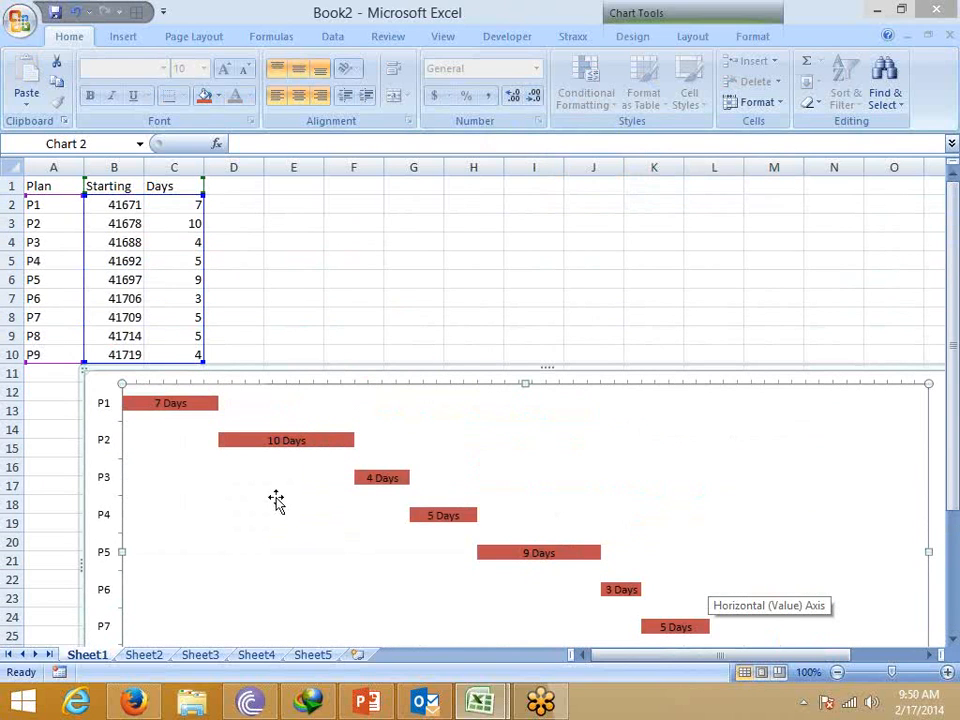
scroll(197, 490, down, 2)
scroll(150, 390, up, 1)
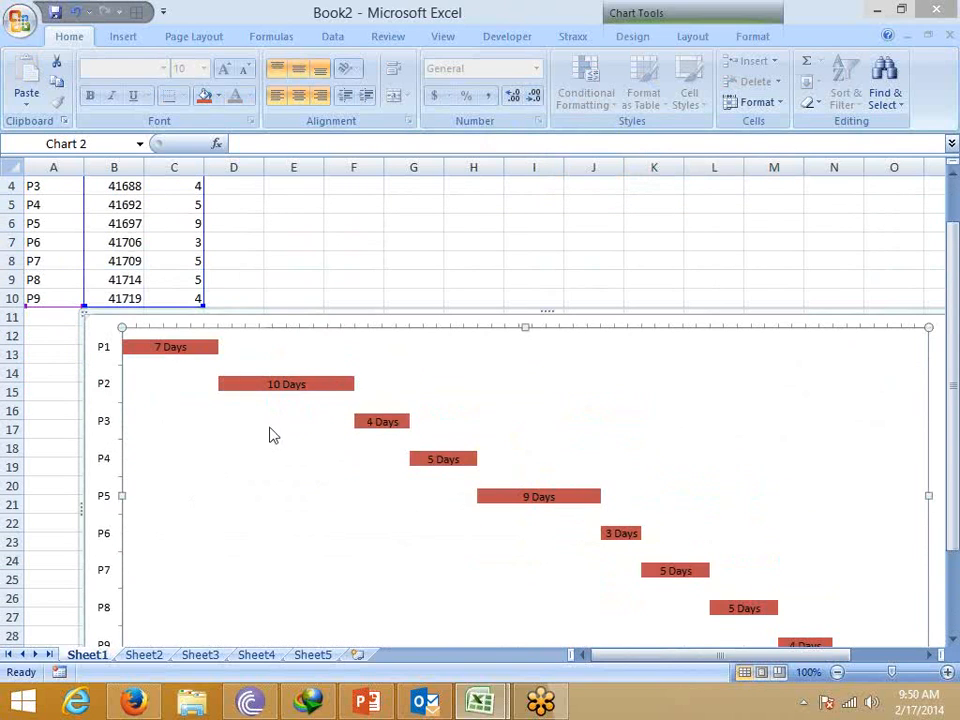
scroll(278, 330, up, 1)
click(283, 279)
drag(120, 205, 122, 344)
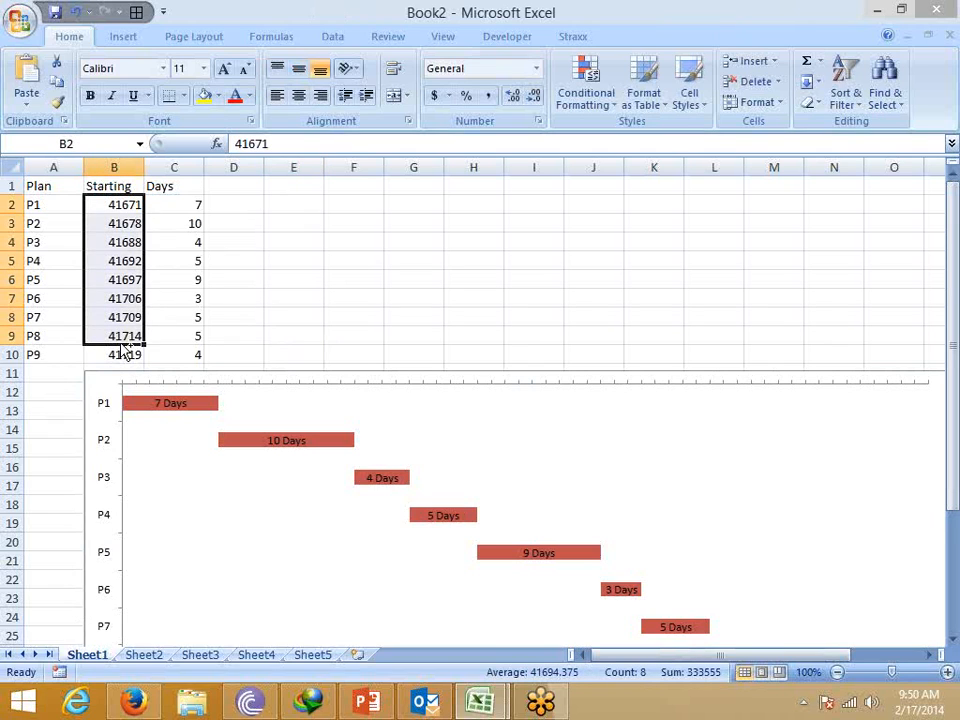
key(ctrl+shift+3)
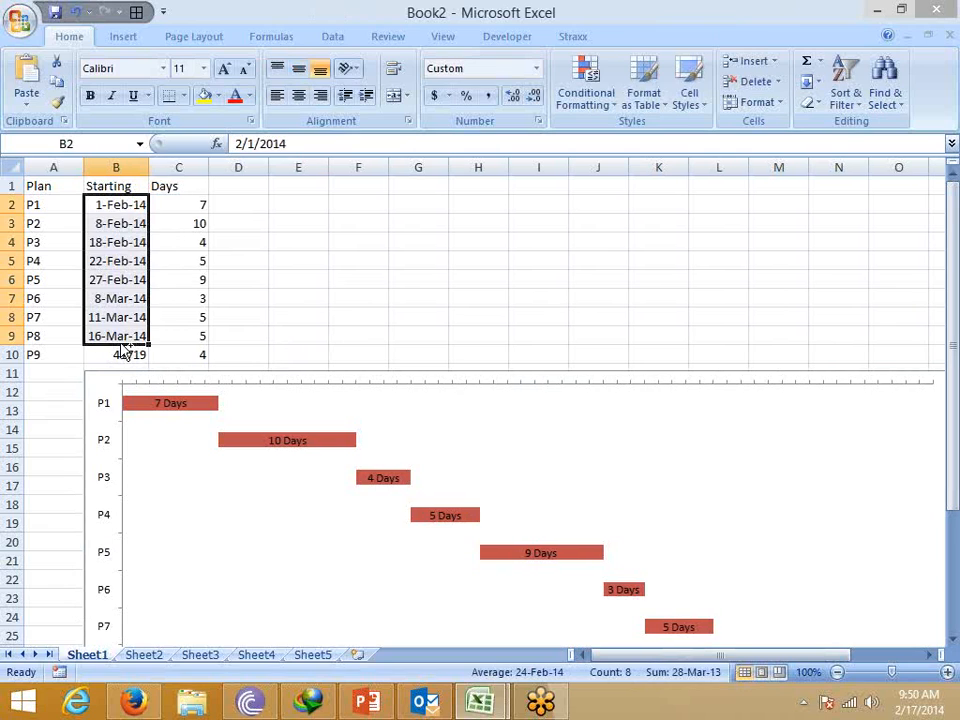
click(304, 295)
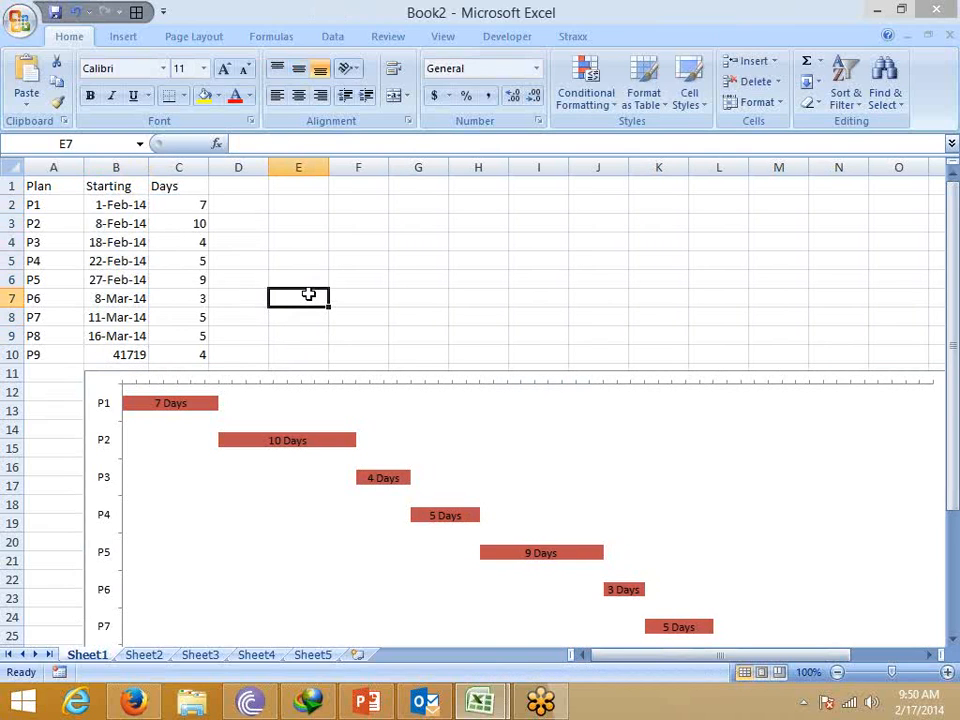
click(407, 319)
Rename Sheet1 as Q1 and Sheet2 as Q2.
scroll(418, 375, down, 4)
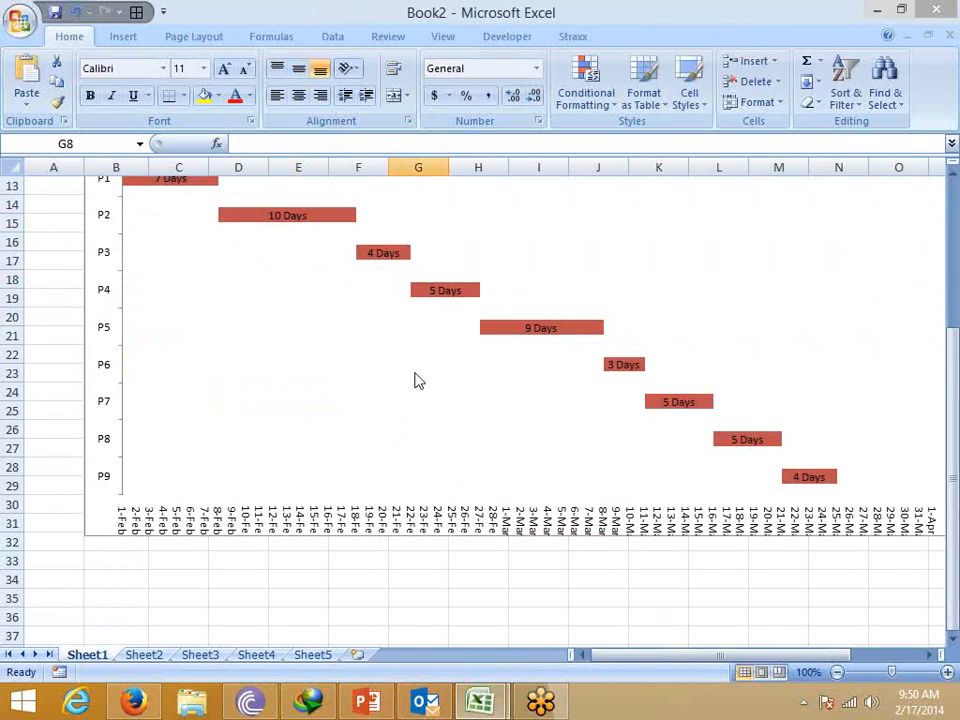
scroll(416, 377, up, 3)
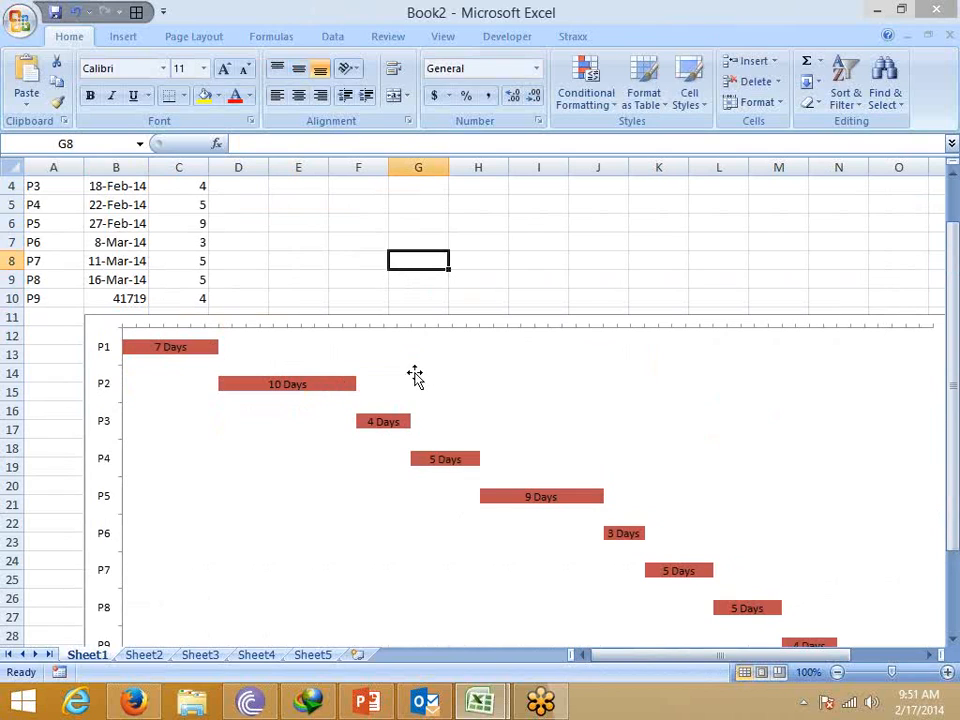
double_click(90, 655)
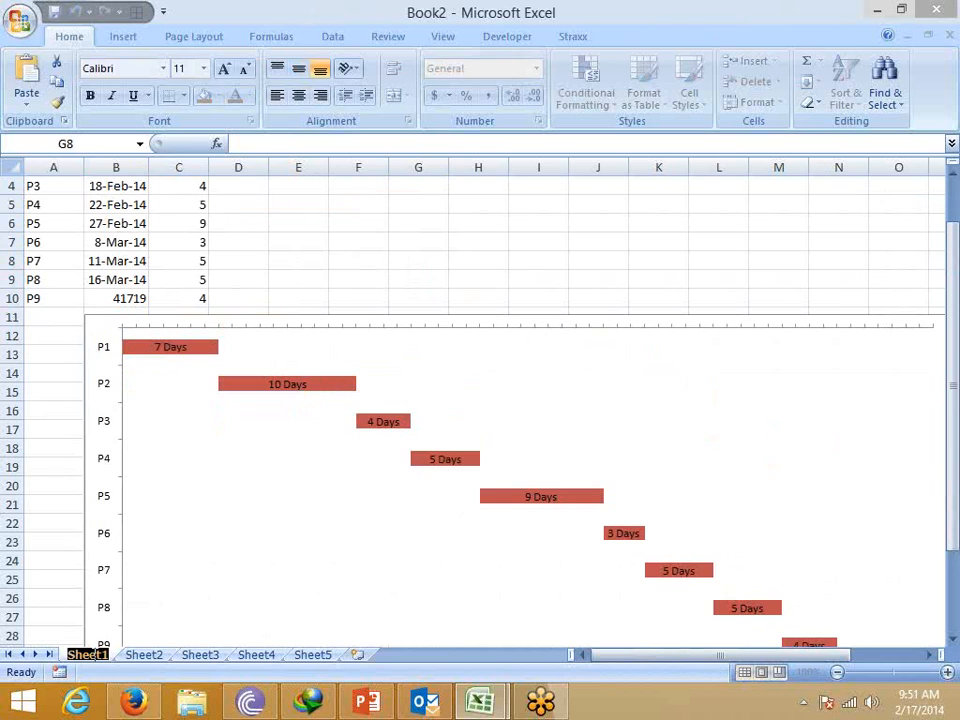
text(Q1)
click(97, 658)
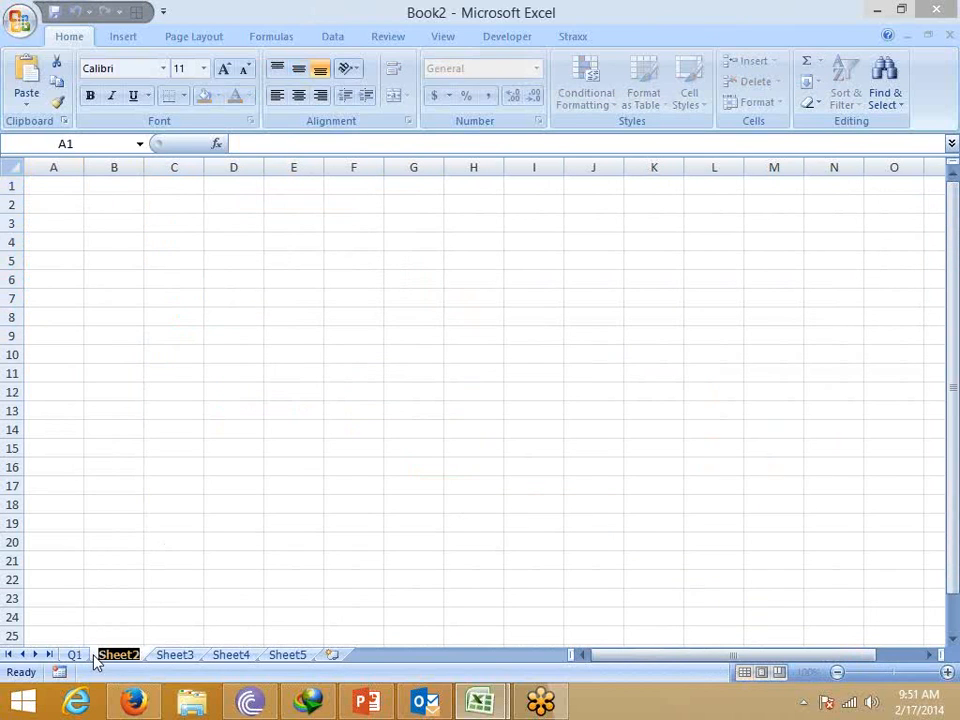
text(Q1)
key(Return)
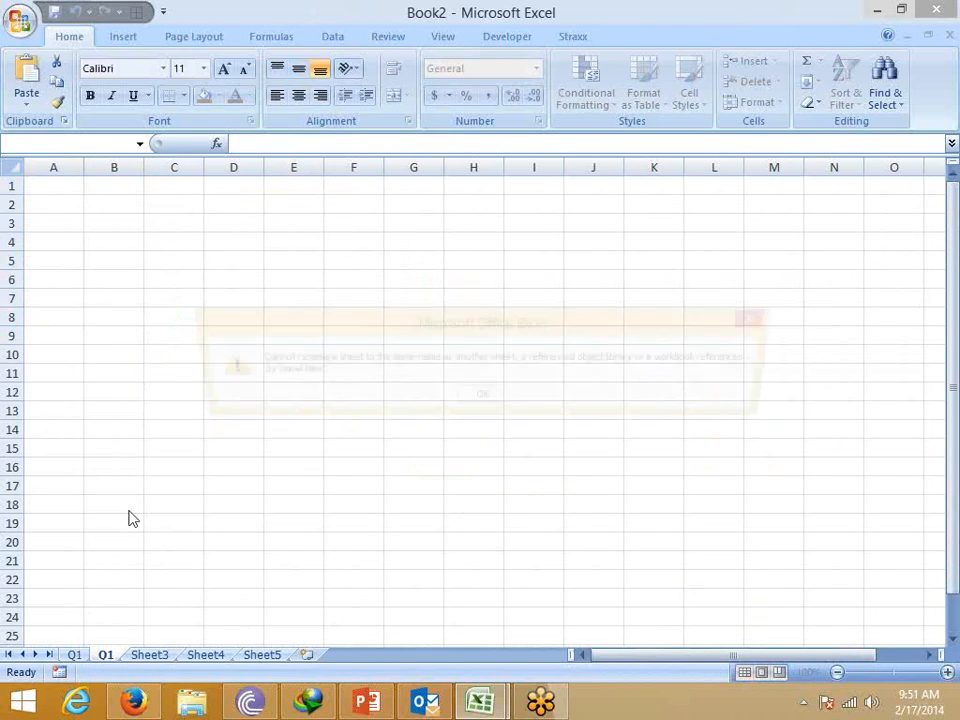
click(468, 402)
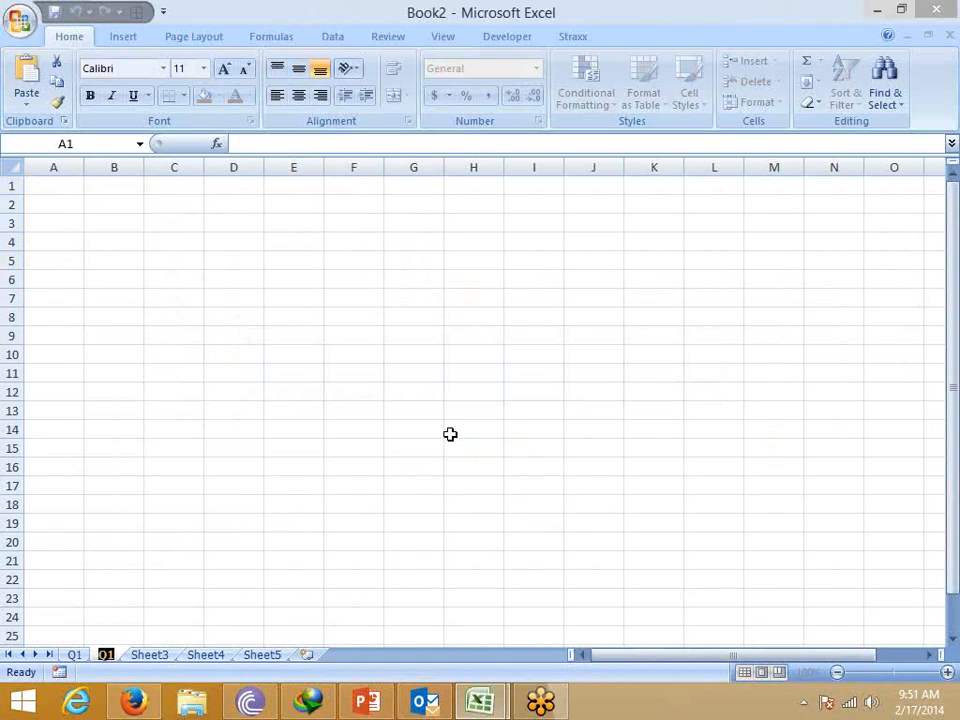
text(Q2)
key(Return)
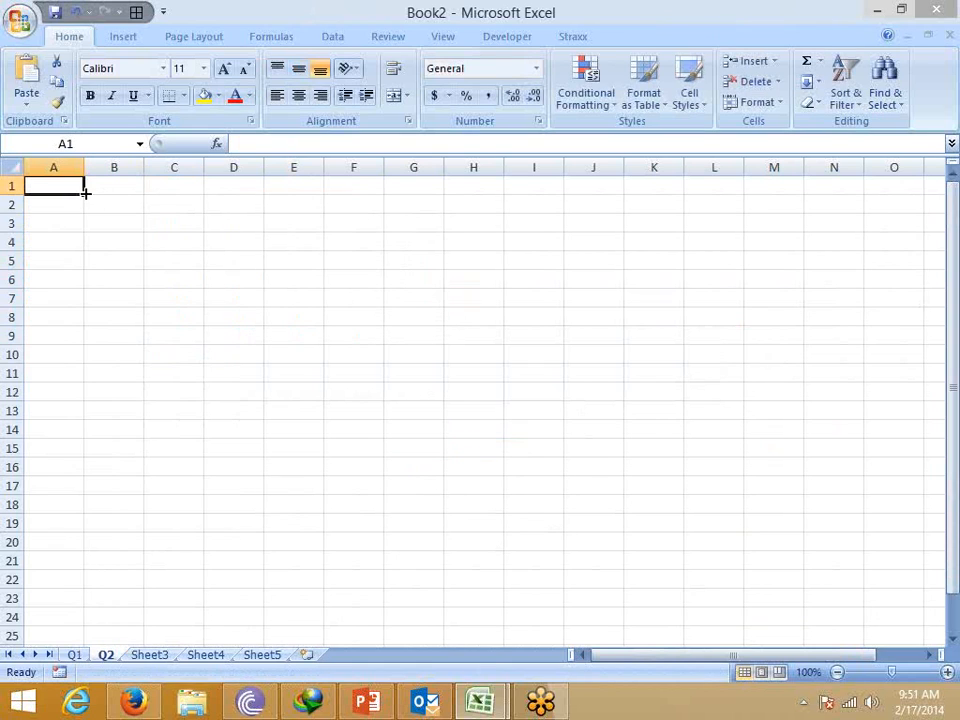
Enter the headers Month in A1 and Sales in B1 on sheet Q2.
text(nt)
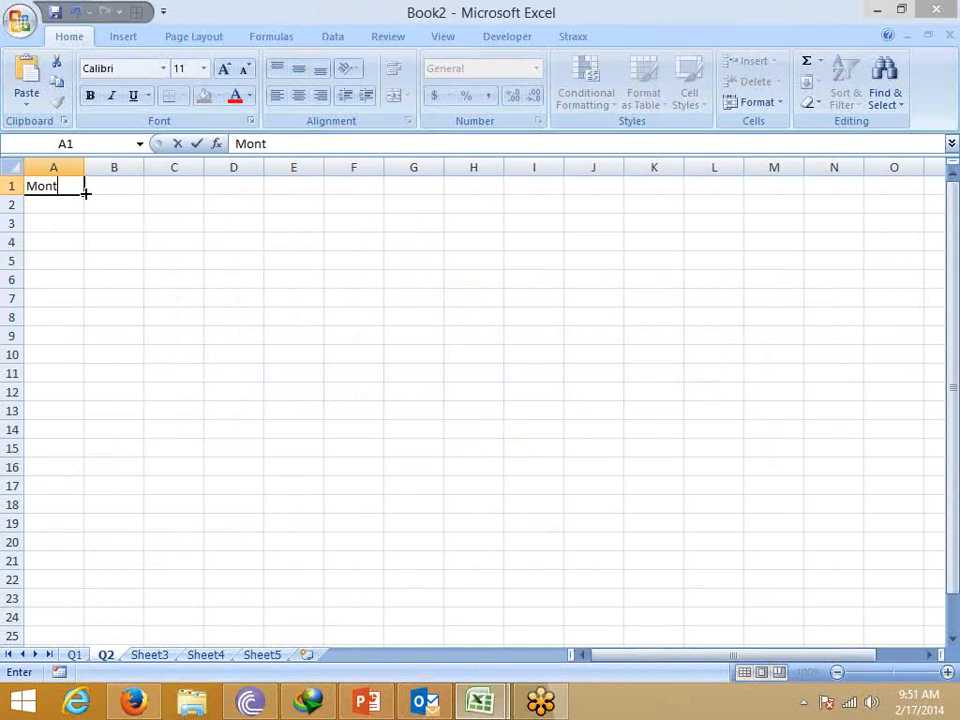
text(h)
key(Return)
key(Right)
key(Up)
text(JA)
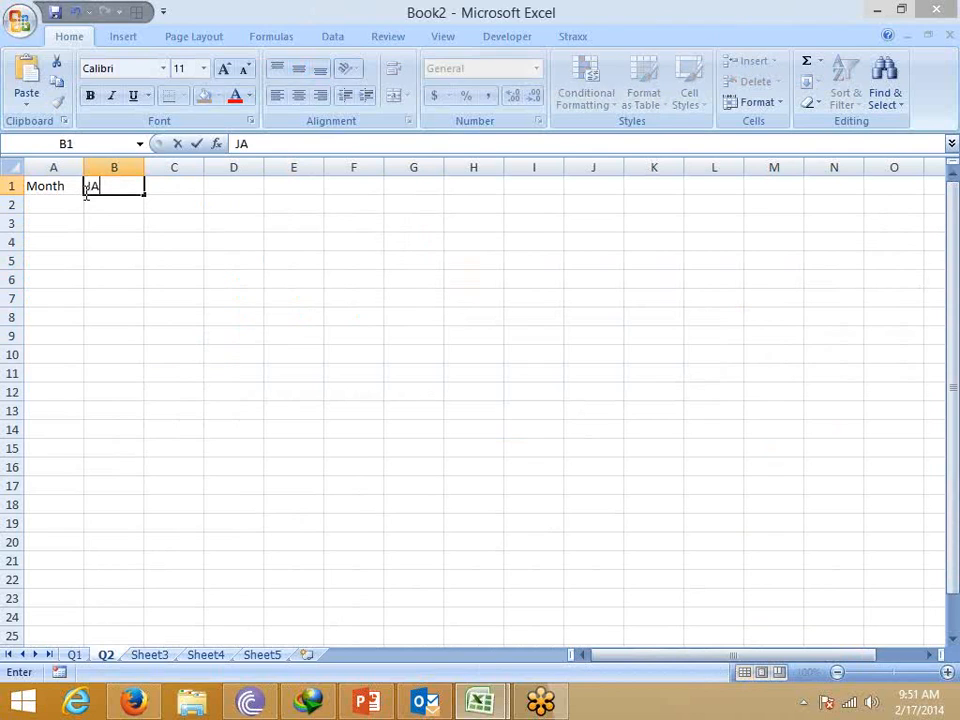
key(Escape)
text(SAles)
key(Return)
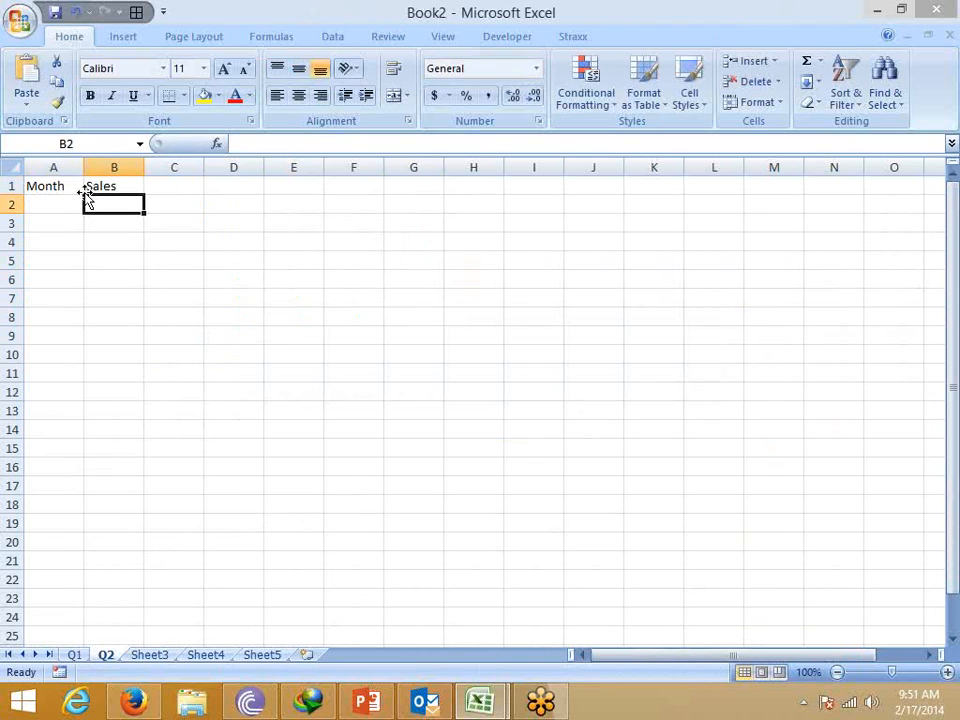
Fill A2:A3 with the months Jan and Feb and enter their sales as 85 and 25.
key(Left)
text(JAn)
key(Return)
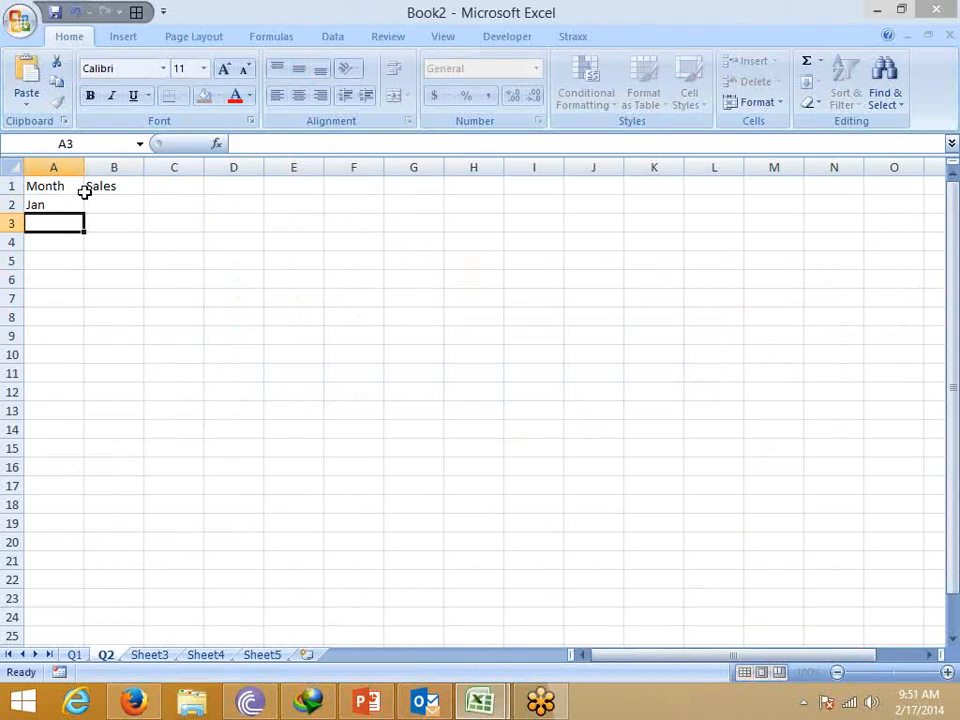
key(Up)
mouse_move(84, 212)
mouse_down()
mouse_move(77, 495)
mouse_move(71, 236)
mouse_move(81, 231)
mouse_up()
click(113, 205)
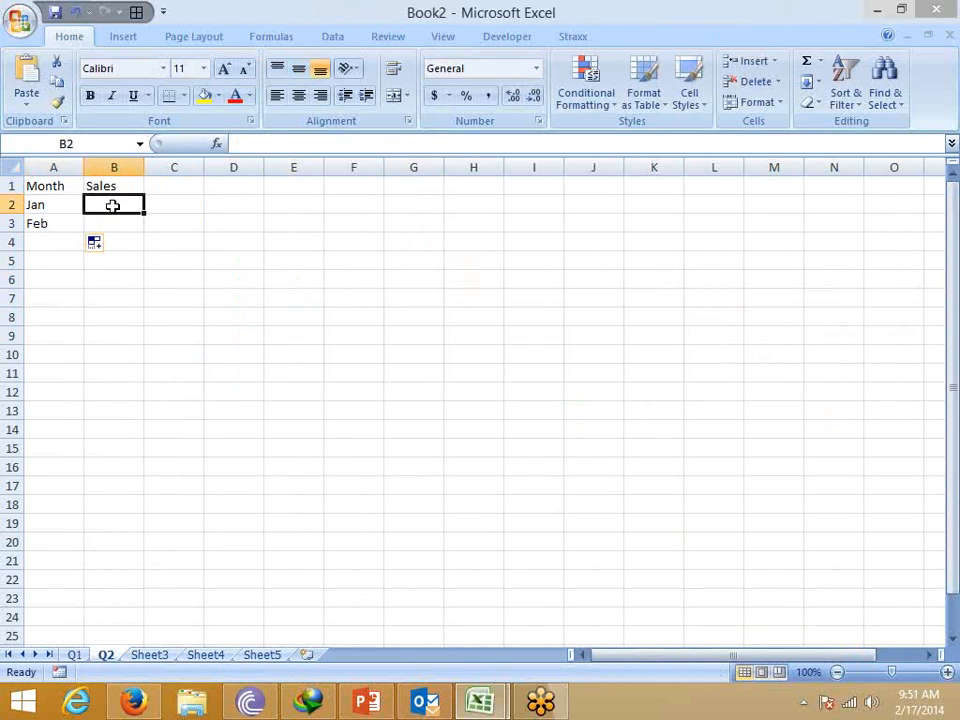
text(85)
key(Return)
text(25)
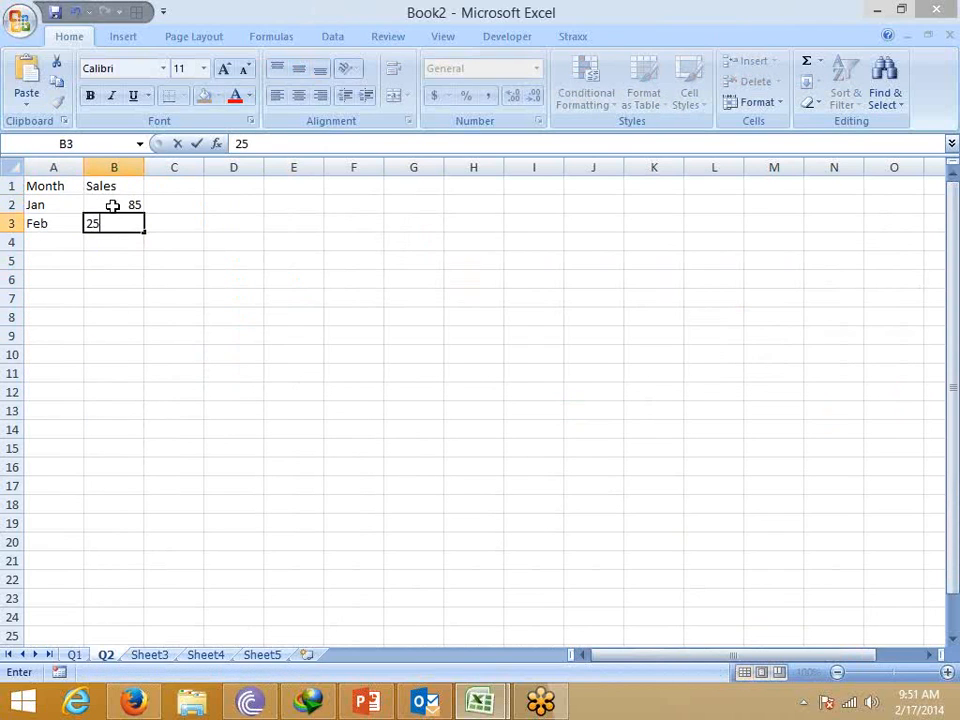
key(Return)
Add a Mar row in row 4 with sales of 30.
key(Left)
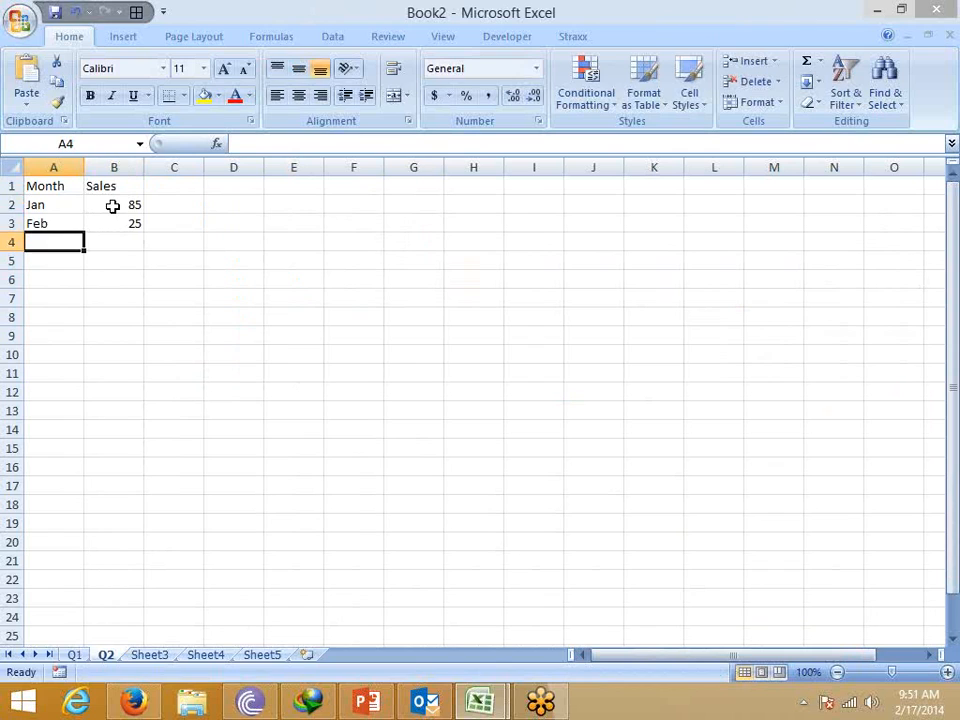
text(Mar)
key(Tab)
text(3)
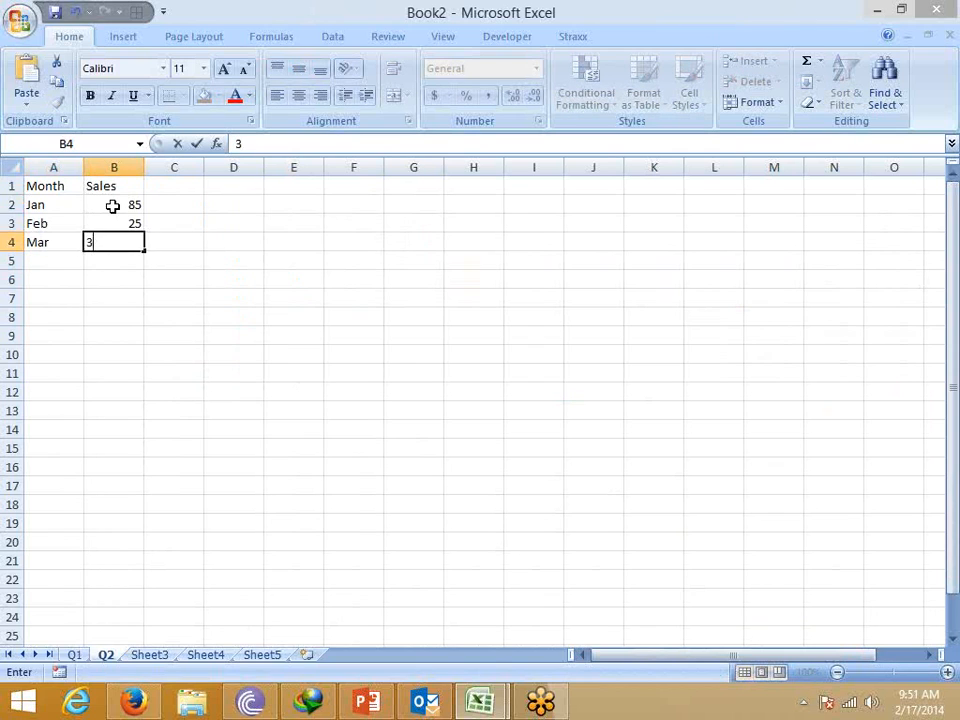
text(0)
key(Return)
Insert a clustered column chart from A1:B3 and move it closer to the data table.
drag(28, 188, 102, 237)
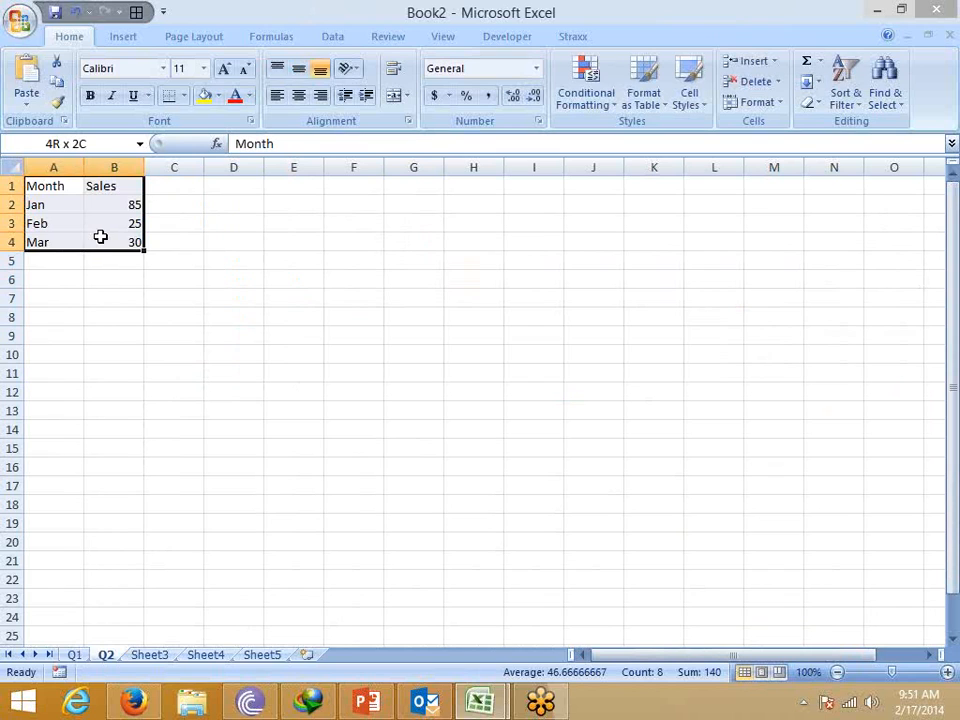
click(77, 191)
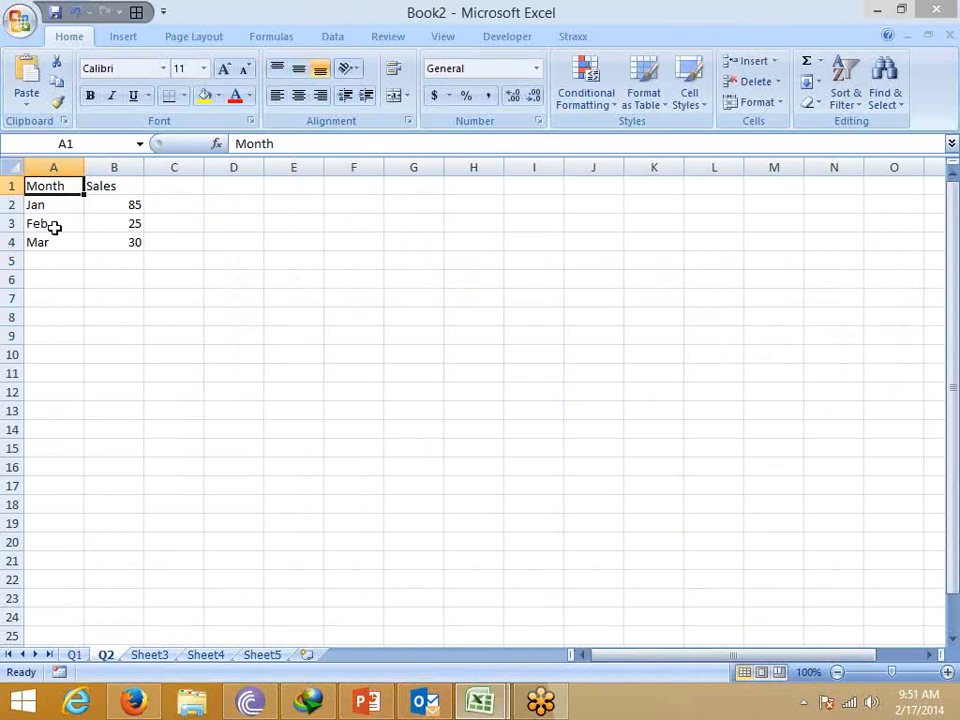
drag(58, 186, 112, 224)
click(124, 37)
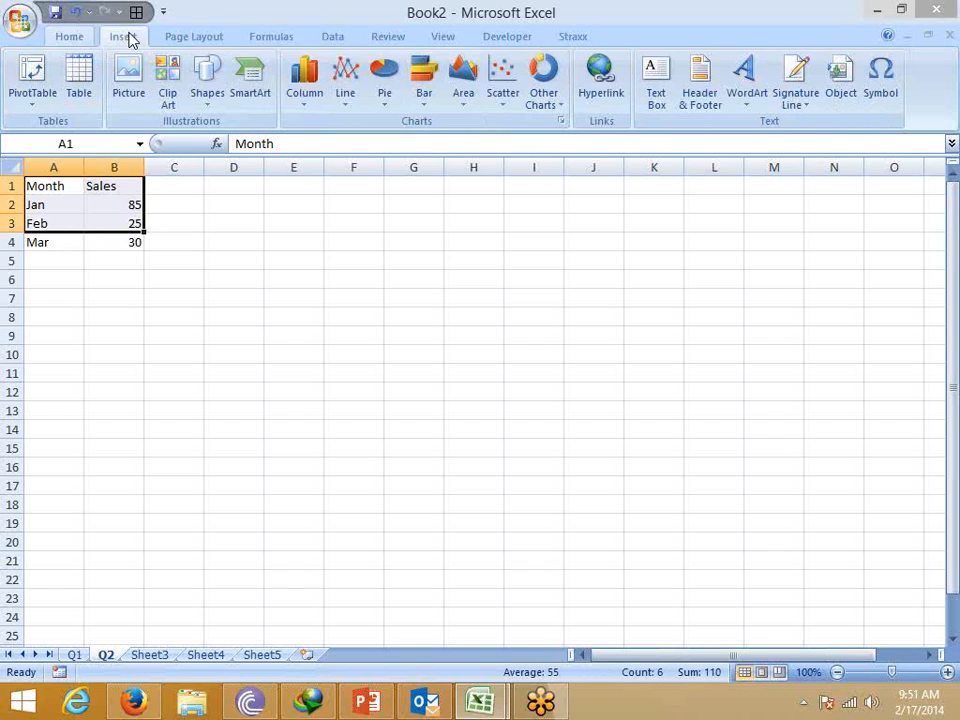
click(336, 100)
click(307, 100)
click(311, 158)
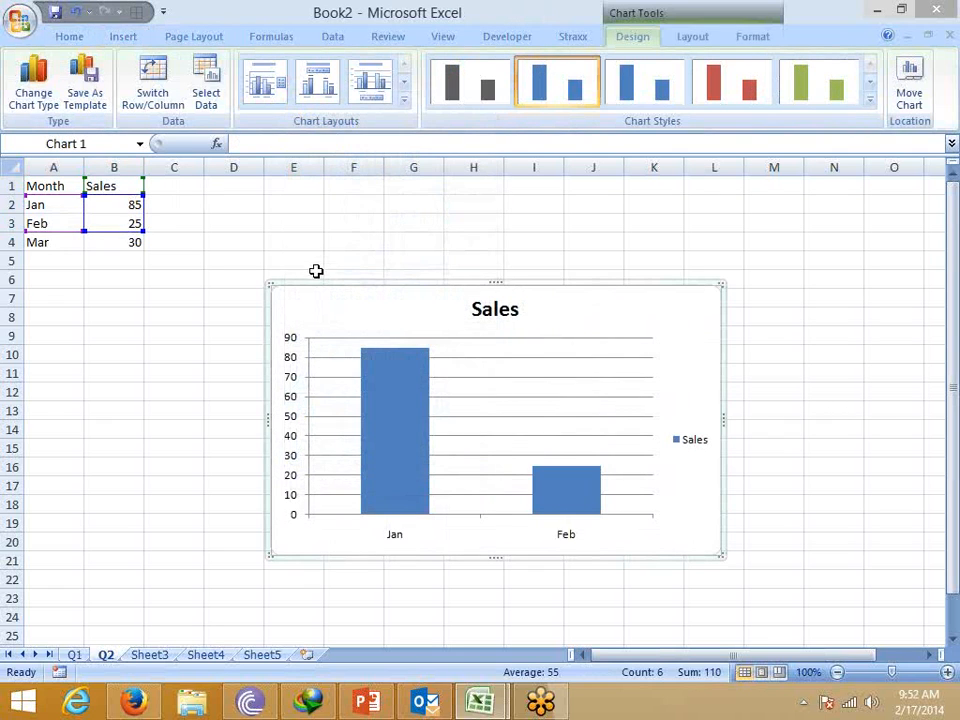
drag(313, 280, 253, 221)
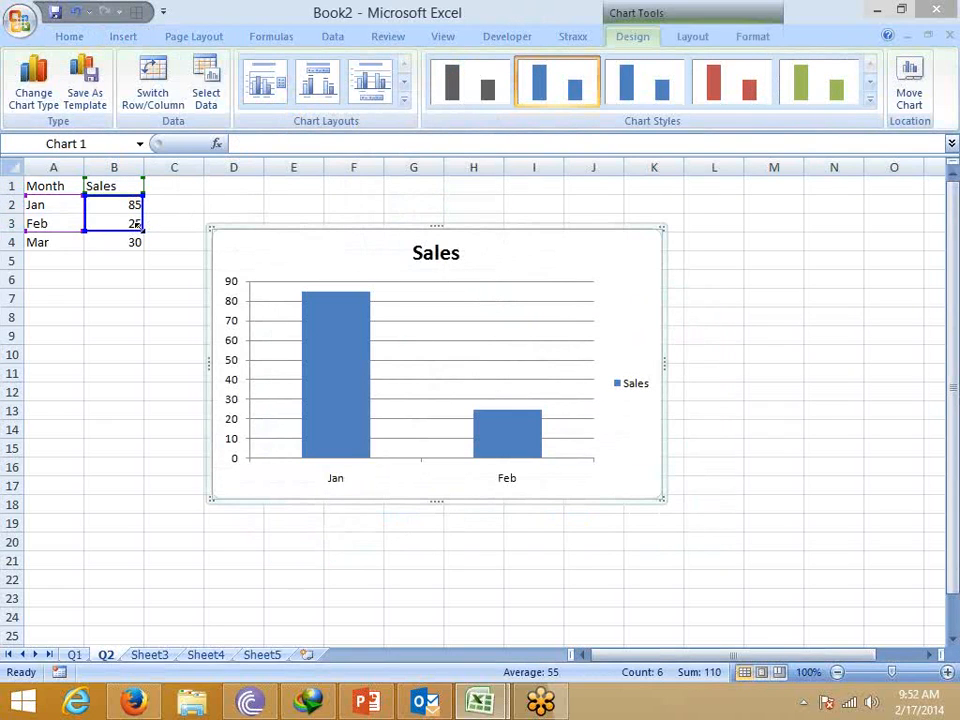
Extend the chart's source range to row 4 to include Mar, try stretching it to row 15 and back, and reposition the chart.
drag(143, 236, 146, 249)
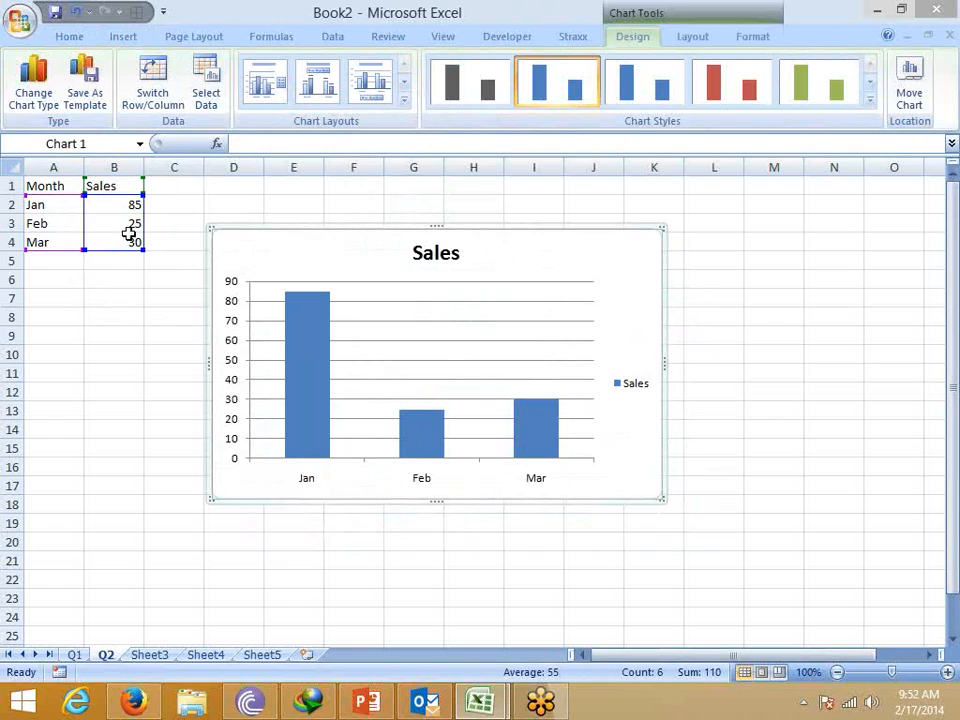
drag(85, 248, 89, 461)
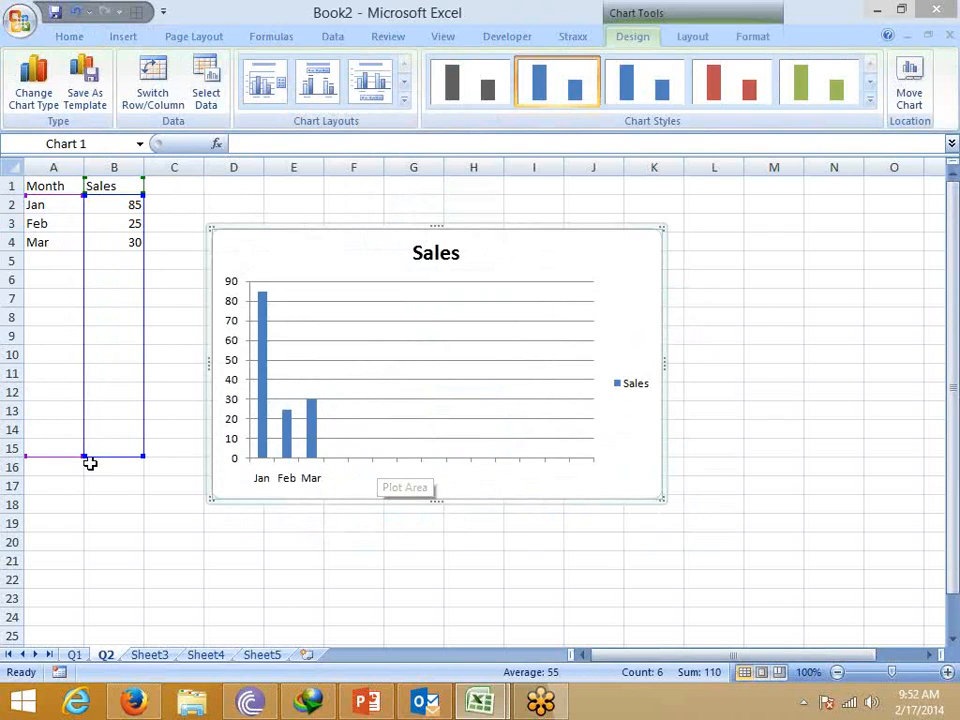
drag(84, 456, 85, 250)
drag(240, 235, 295, 203)
Enter =OFFSET(A1,1,1) in C9 and trace the offset from A1 one row down and one column across to B2.
click(165, 338)
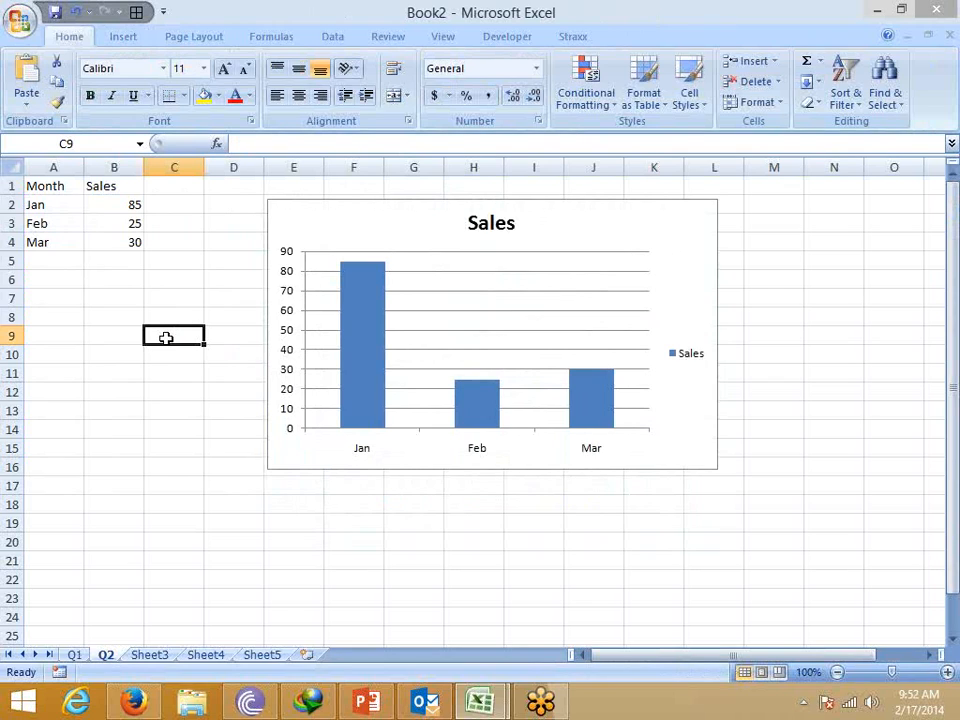
text(=off)
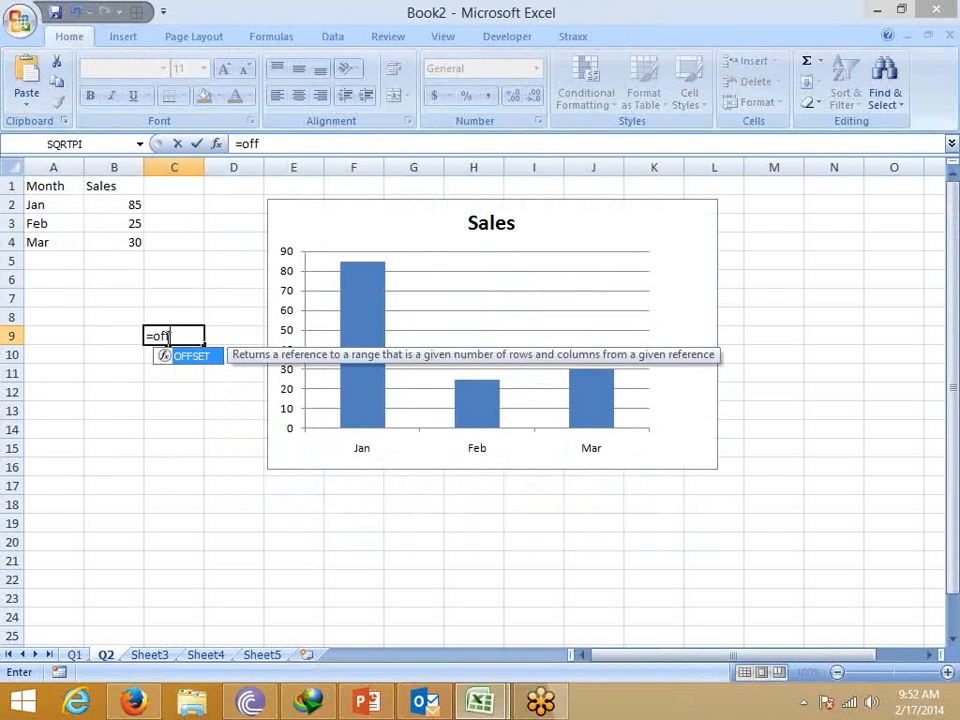
key(Tab)
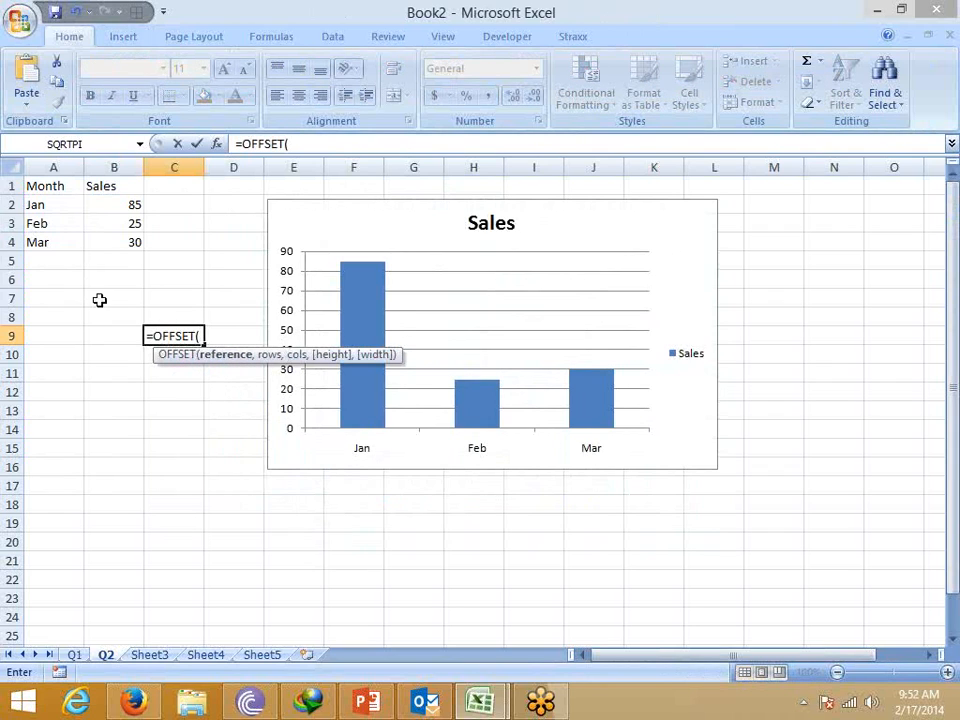
click(55, 193)
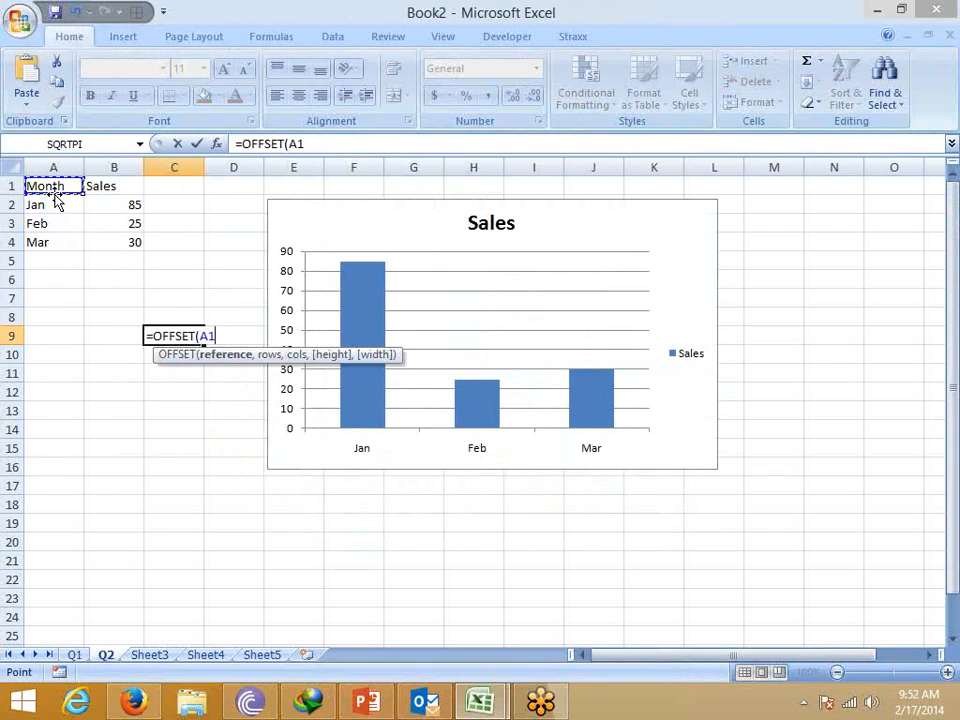
text(,1,1)
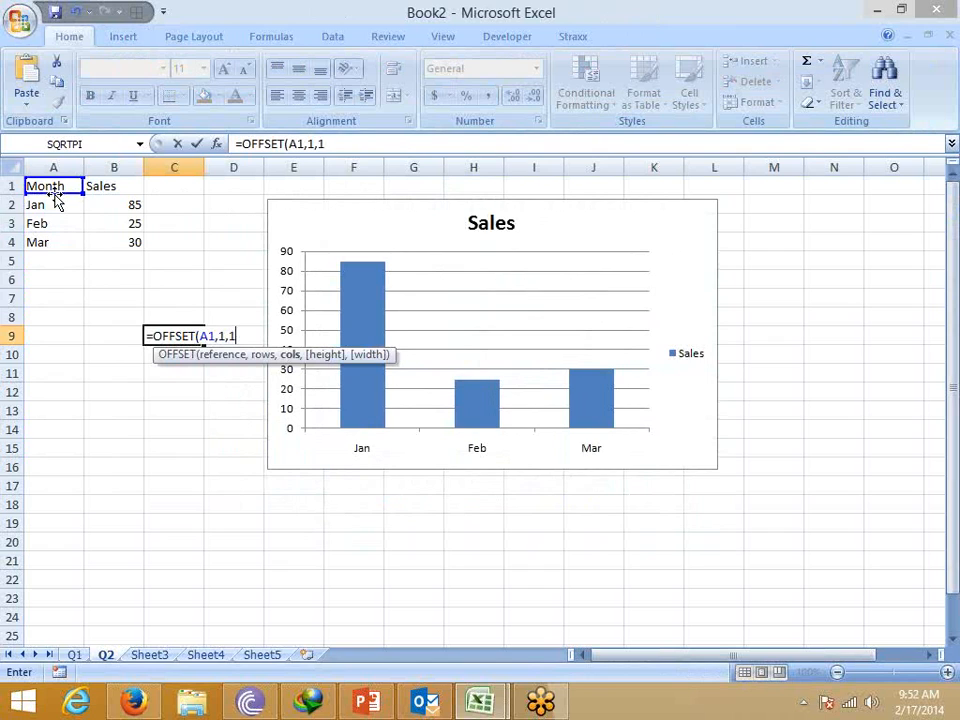
key(Return)
key(Up)
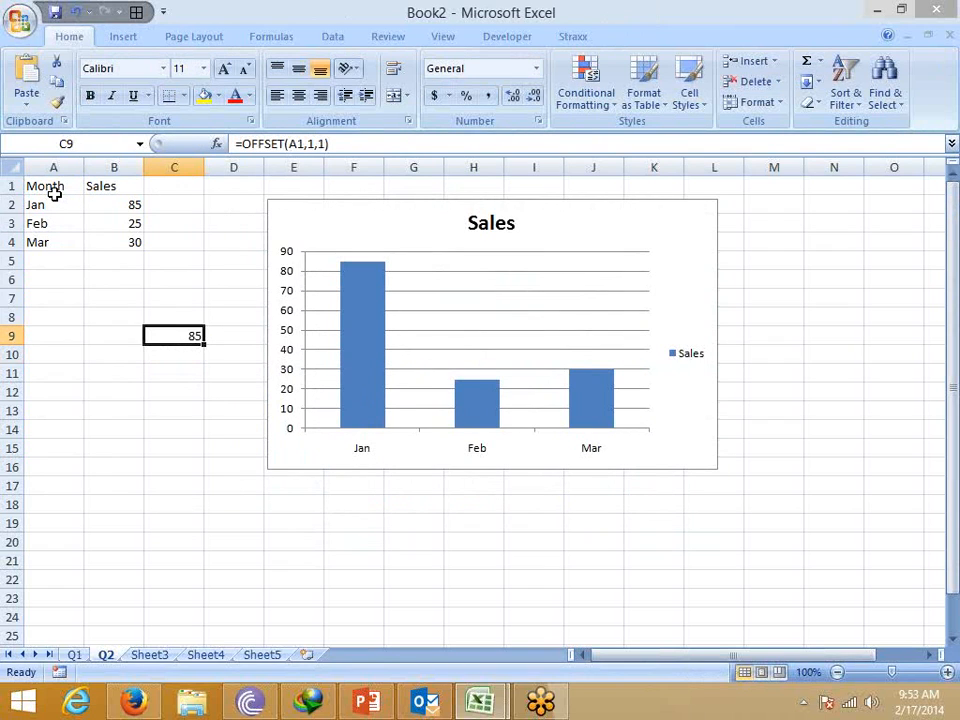
click(50, 187)
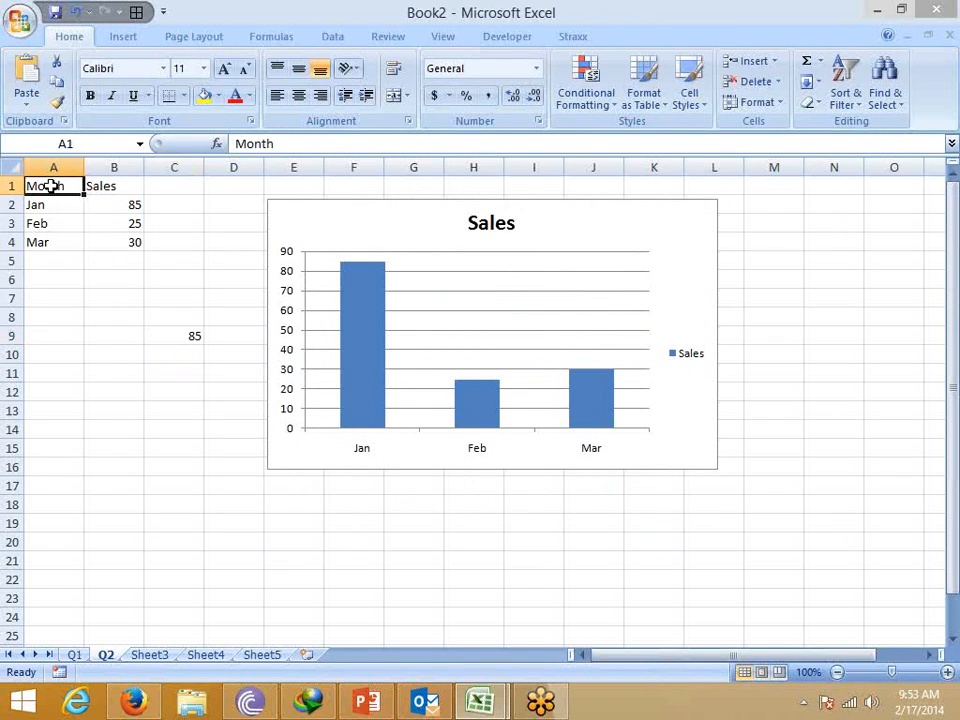
key(Down)
key(Right)
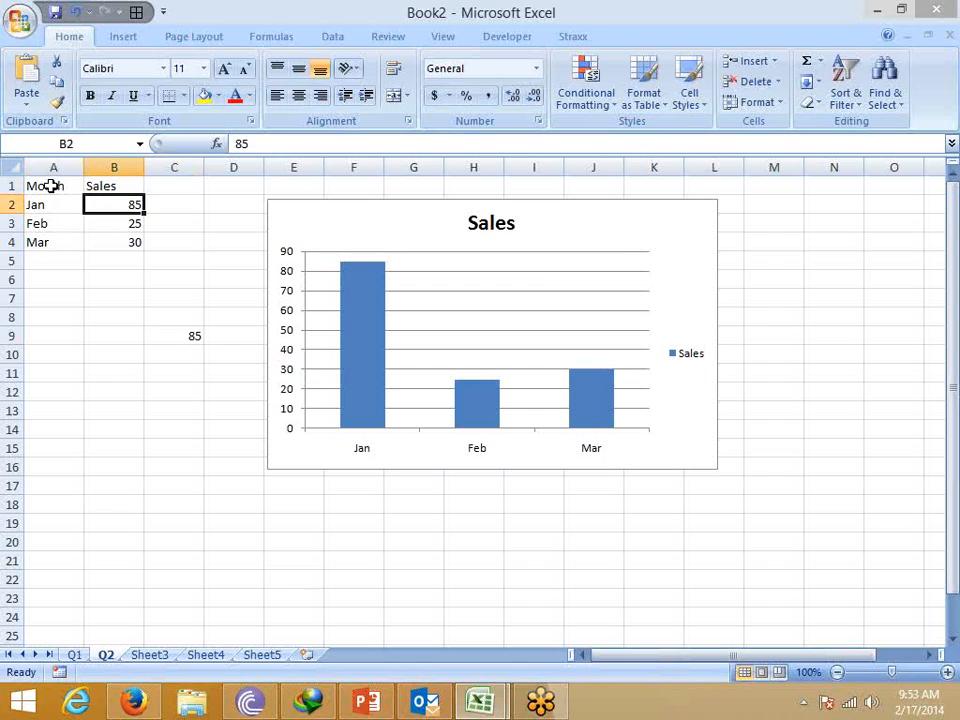
Extend the OFFSET formula in C9 with a height of 3 and a width of 1.
double_click(191, 336)
click(231, 336)
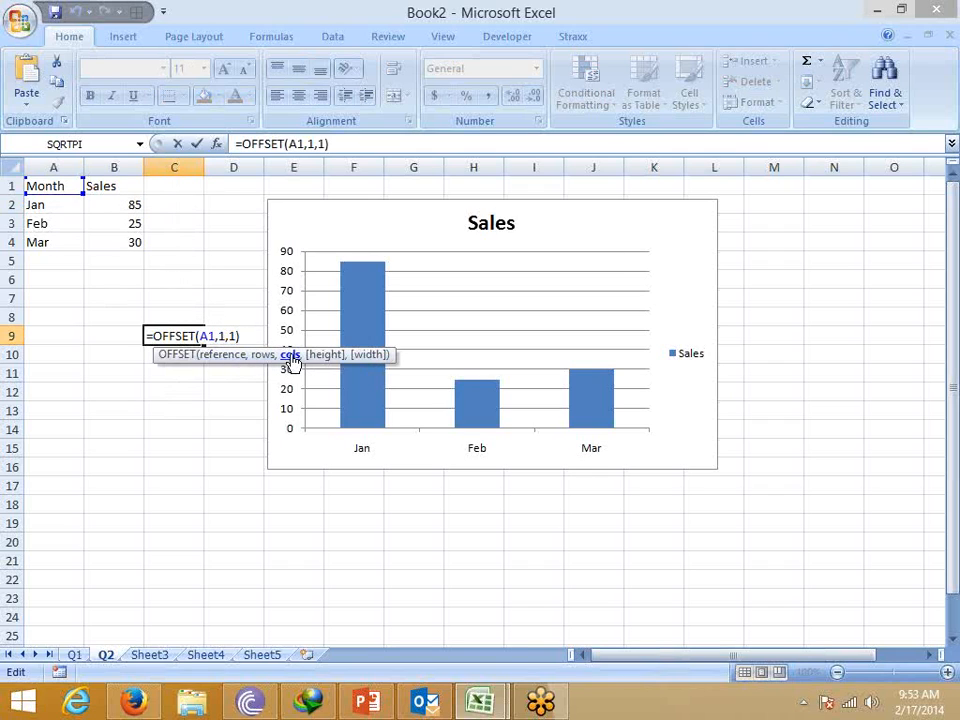
text(,)
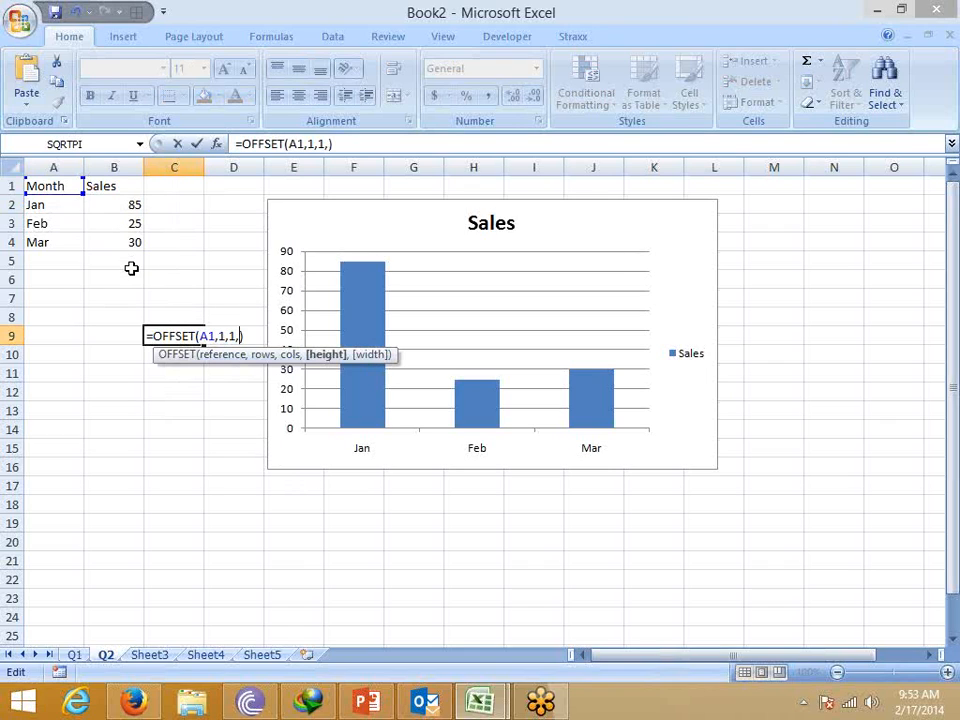
text(3,1)
key(Return)
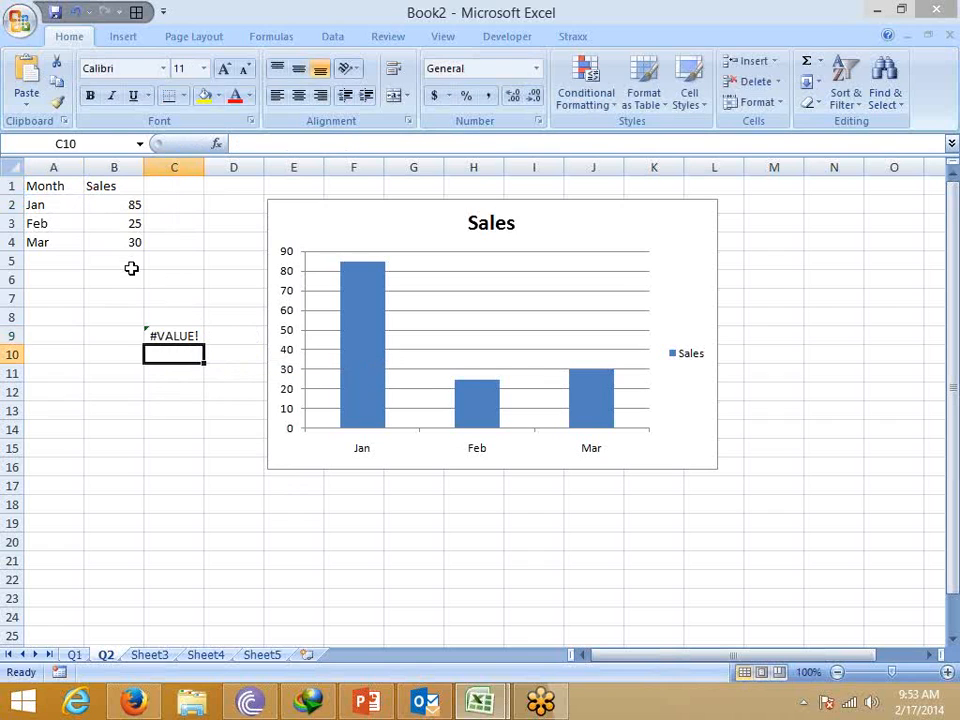
Wrap the formula in C9 in SUM so it reads =SUM(OFFSET(A1,1,1,3,1)), accepting the proposed closing bracket.
key(Up)
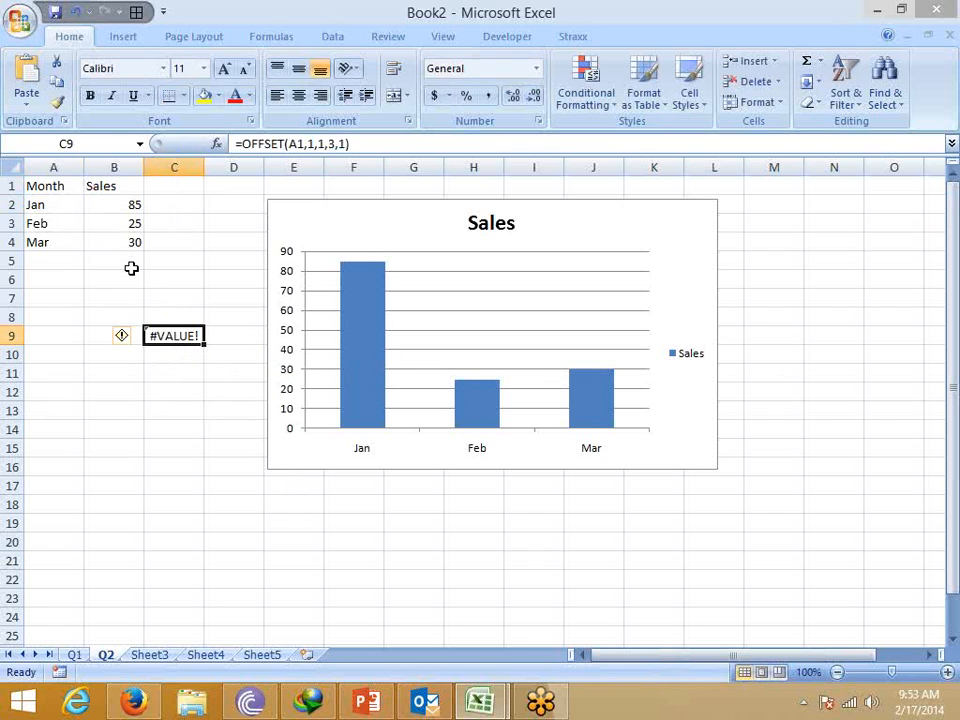
click(242, 144)
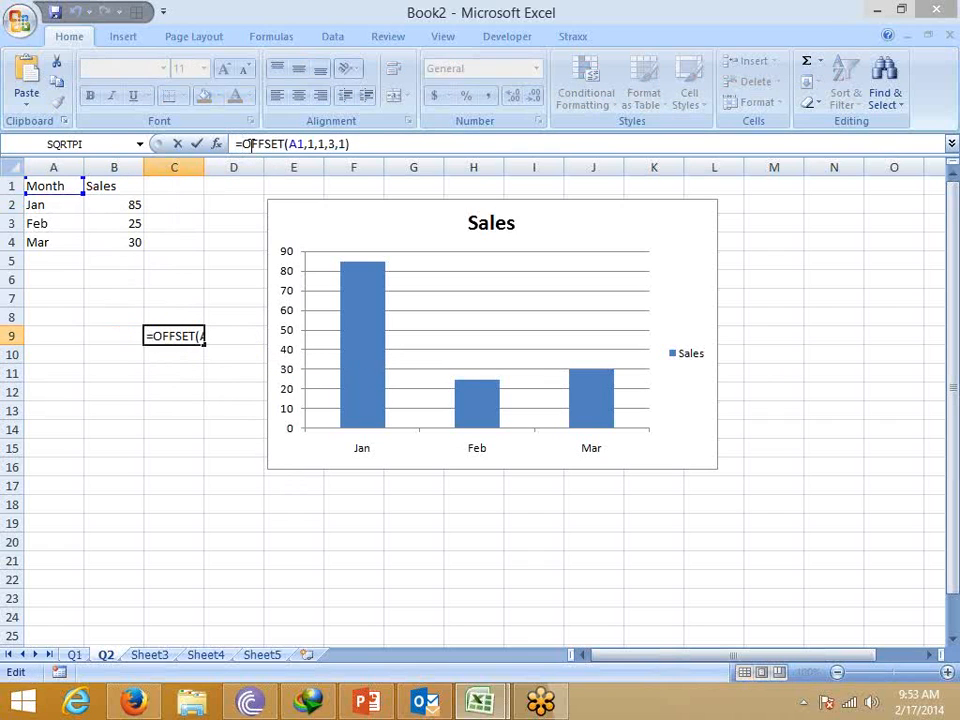
text(sum)
key(Tab)
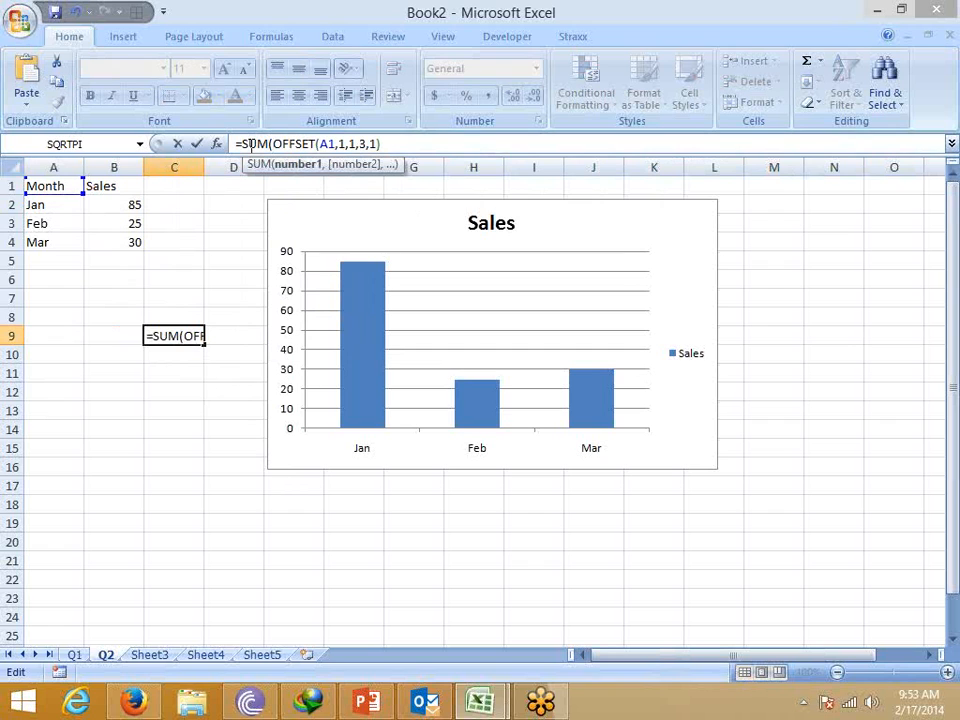
key(Return)
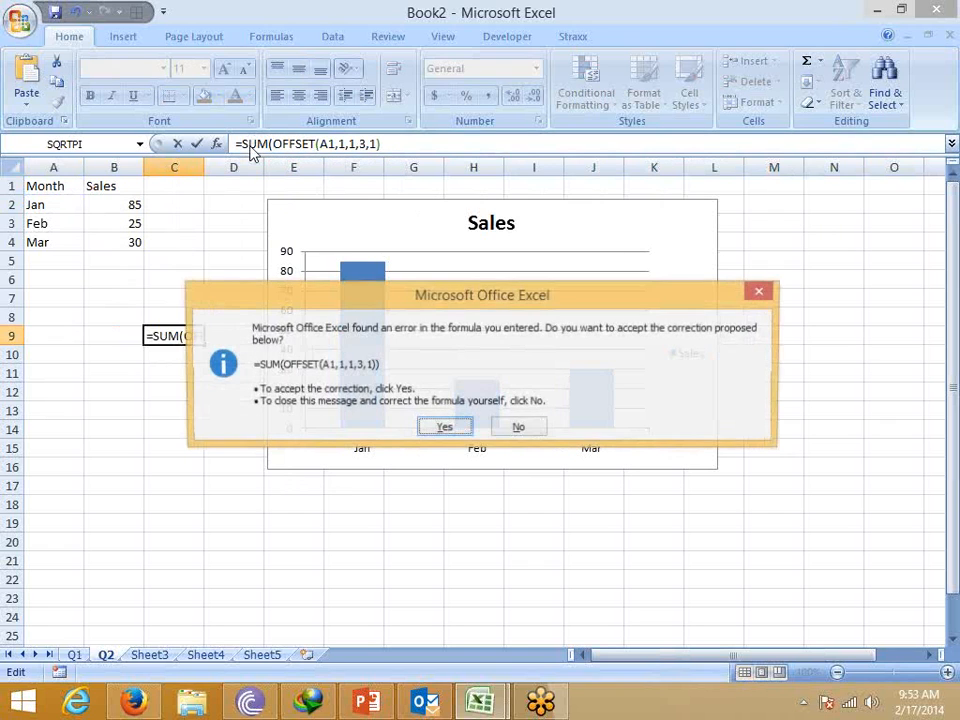
key(Return)
key(Up)
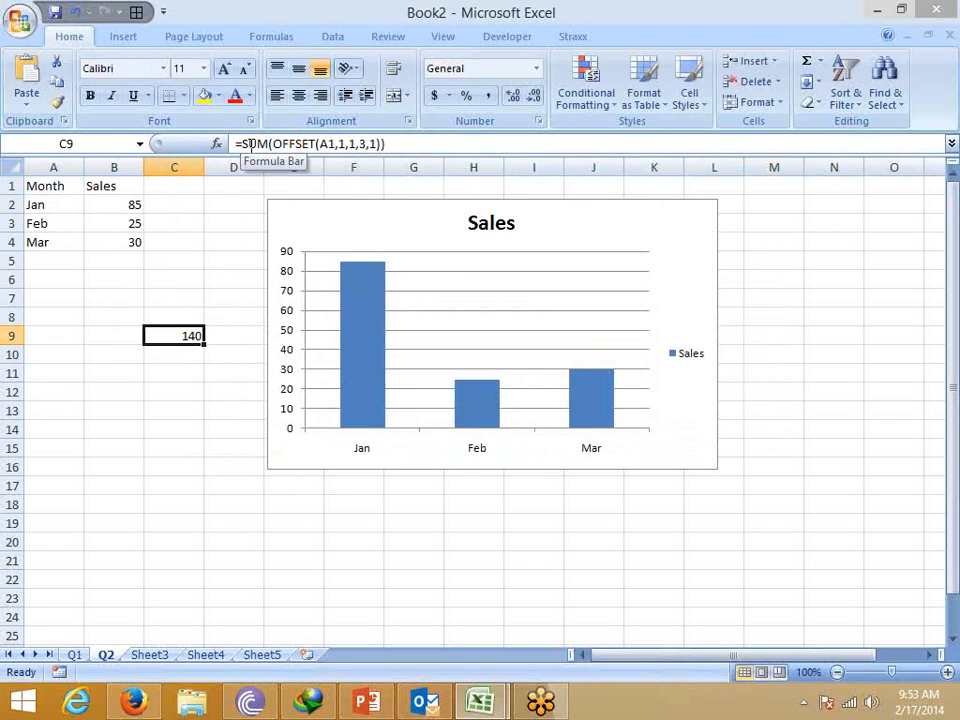
Evaluate the OFFSET part of C9's formula with Evaluate Formula to examine the range it refers to.
click(338, 37)
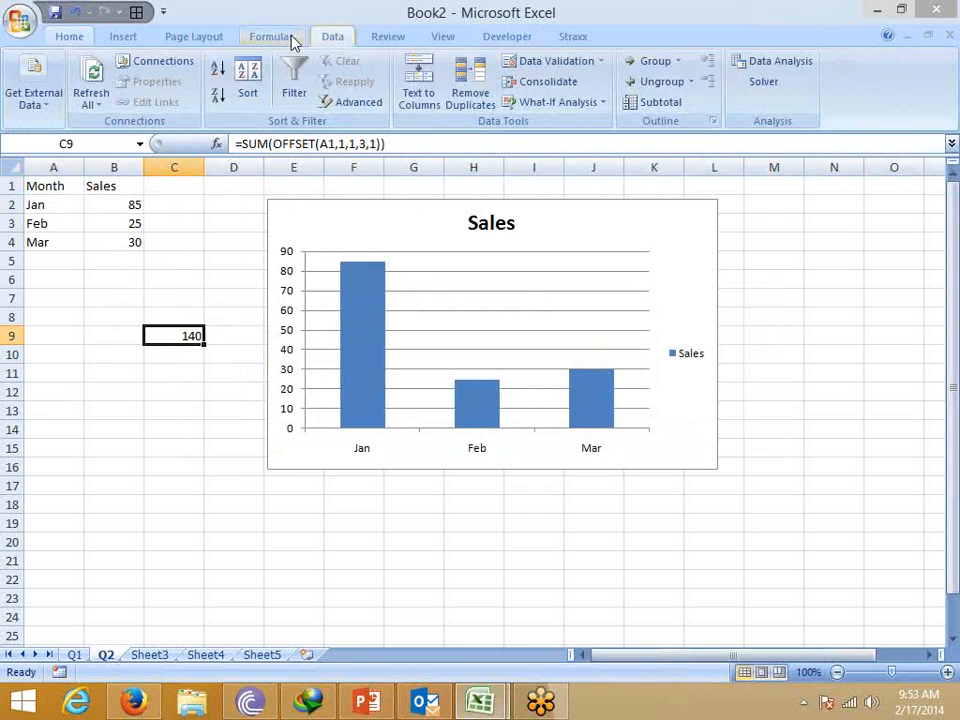
click(280, 37)
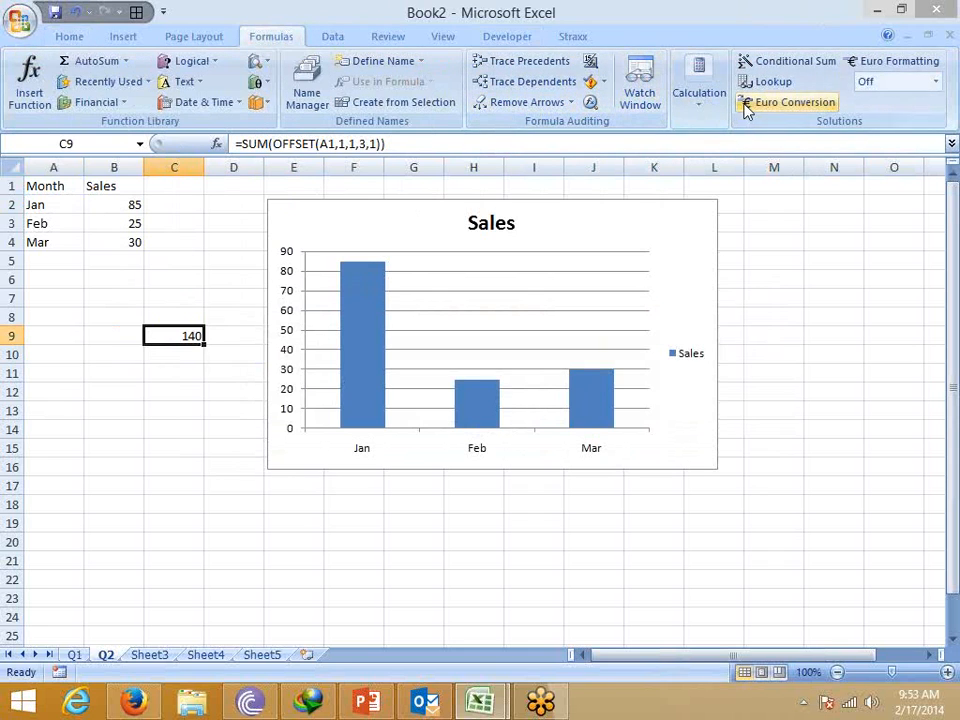
click(591, 102)
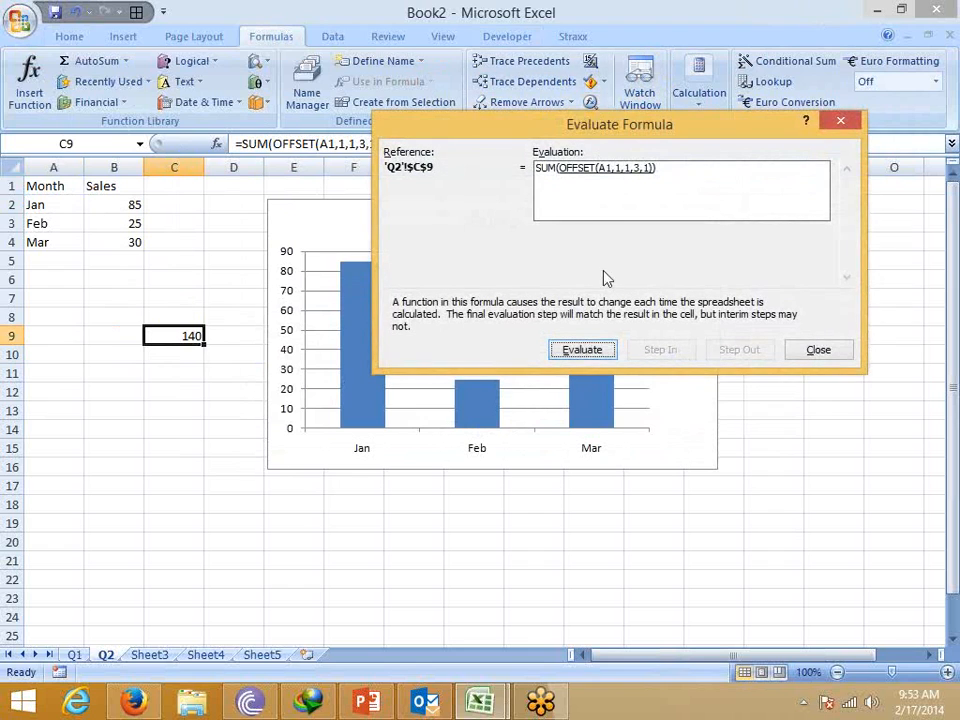
click(584, 352)
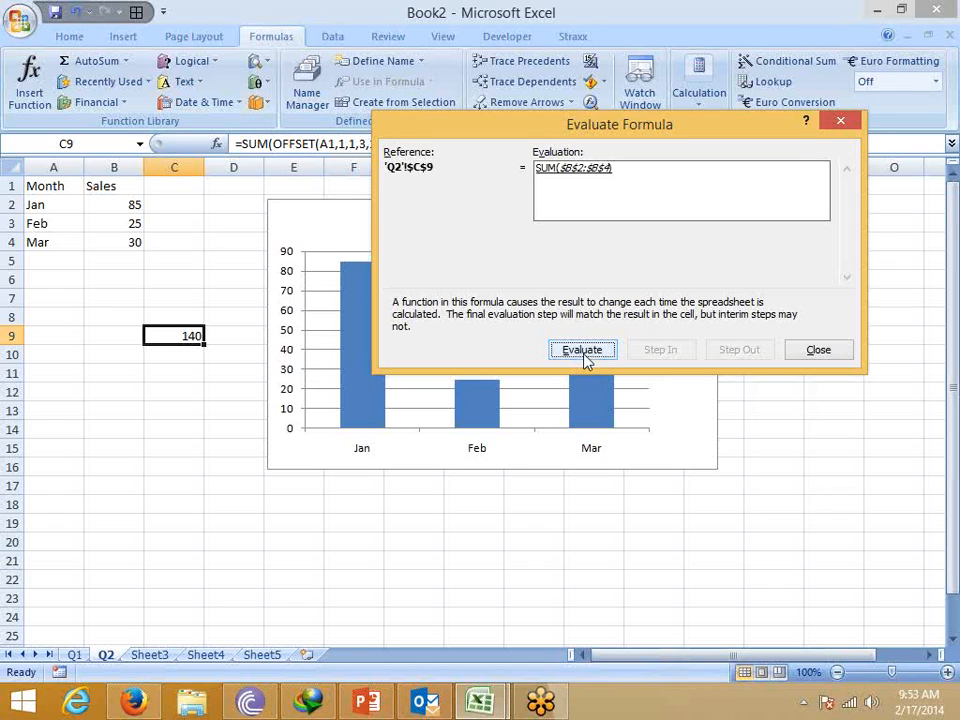
Finish evaluating C9's SUM formula, close the evaluation and compare its height argument with the sales range B2:B4.
click(585, 352)
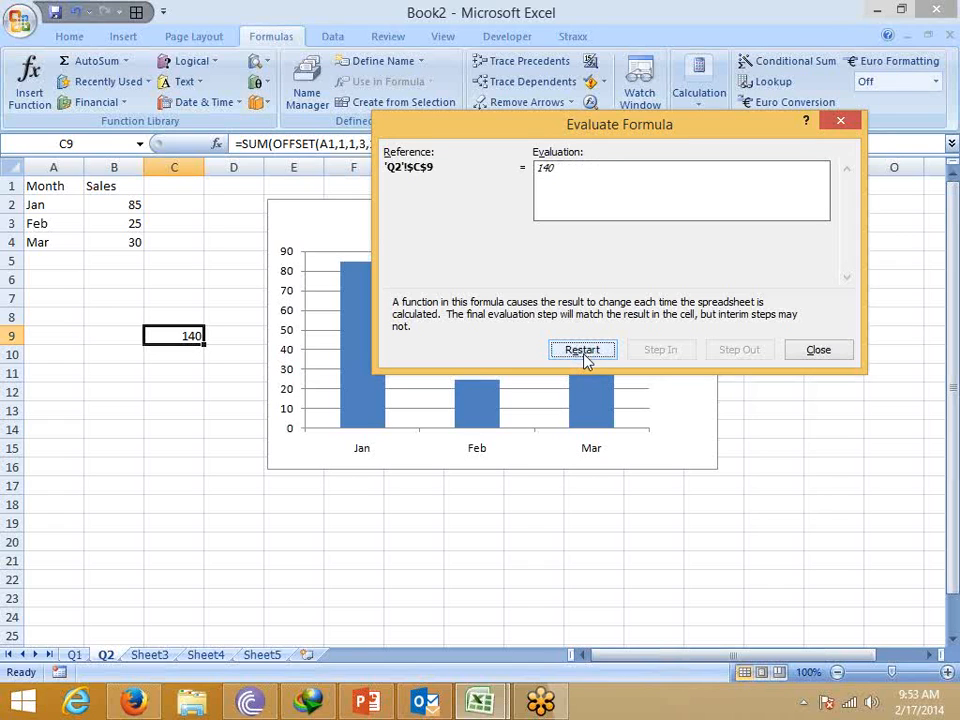
click(814, 352)
click(360, 144)
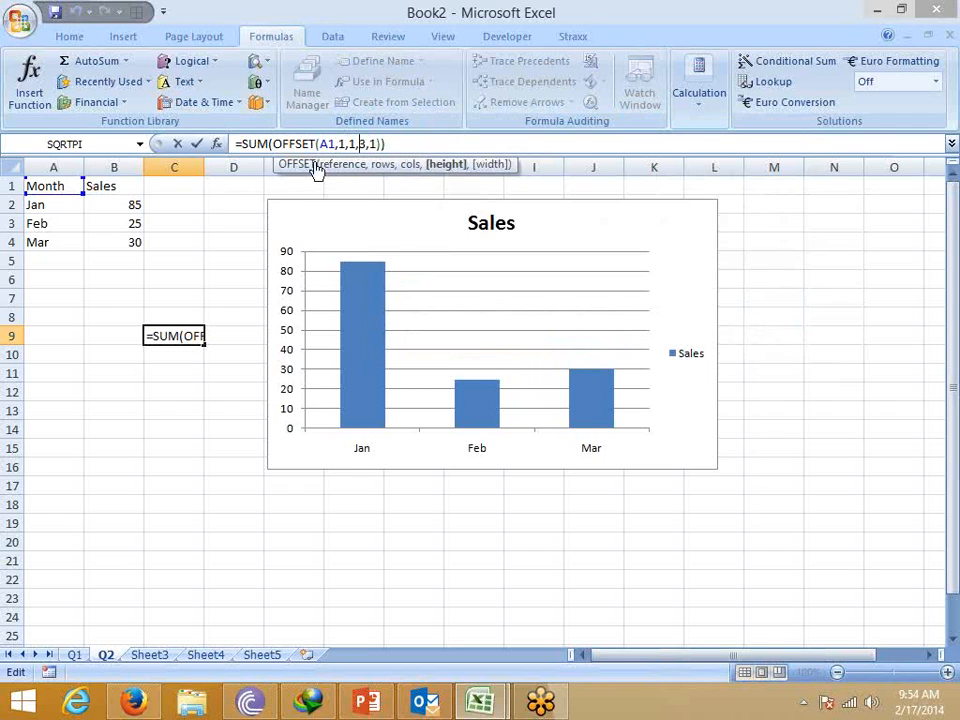
key(Escape)
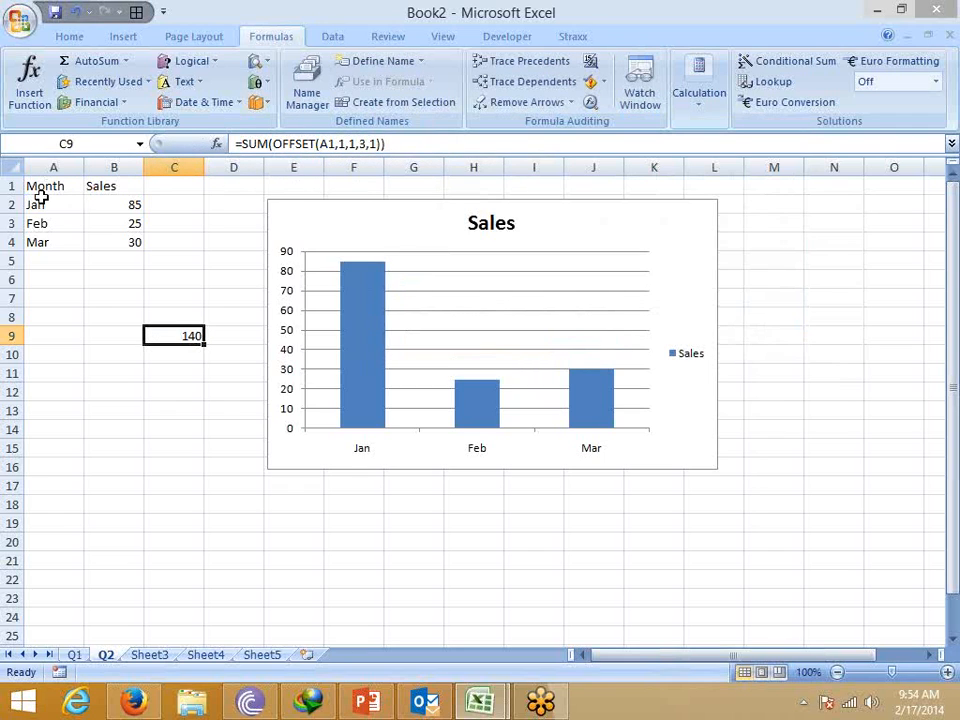
shift+click(129, 241)
drag(129, 206, 126, 243)
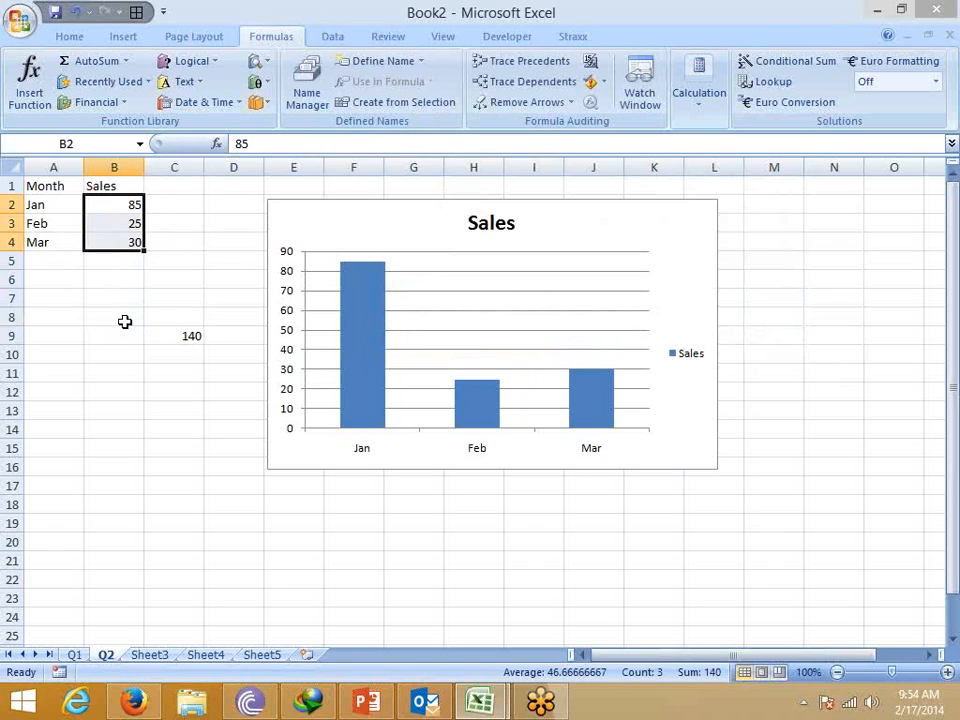
Enter =OFFSET(A1,1,1) in C10, leaving out the height and width arguments.
click(179, 353)
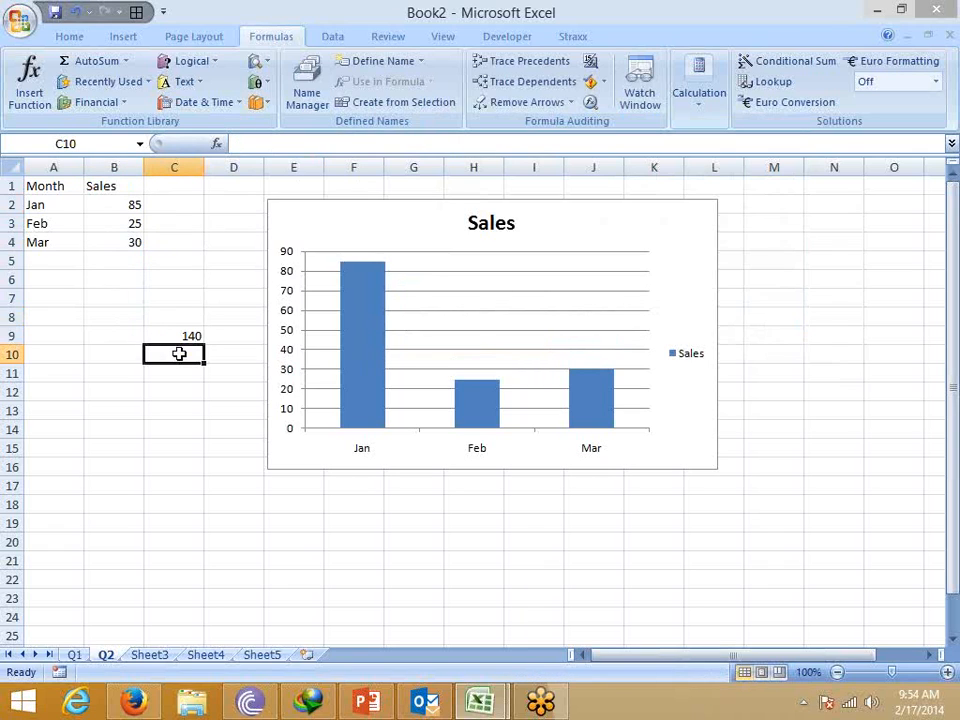
text(=of)
key(Tab)
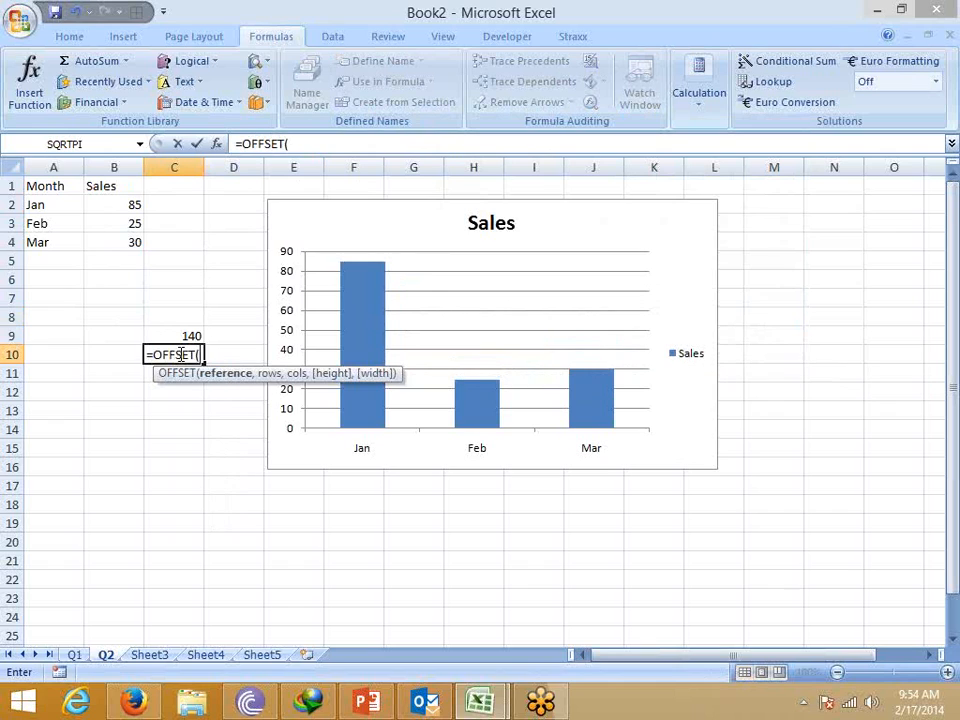
click(48, 186)
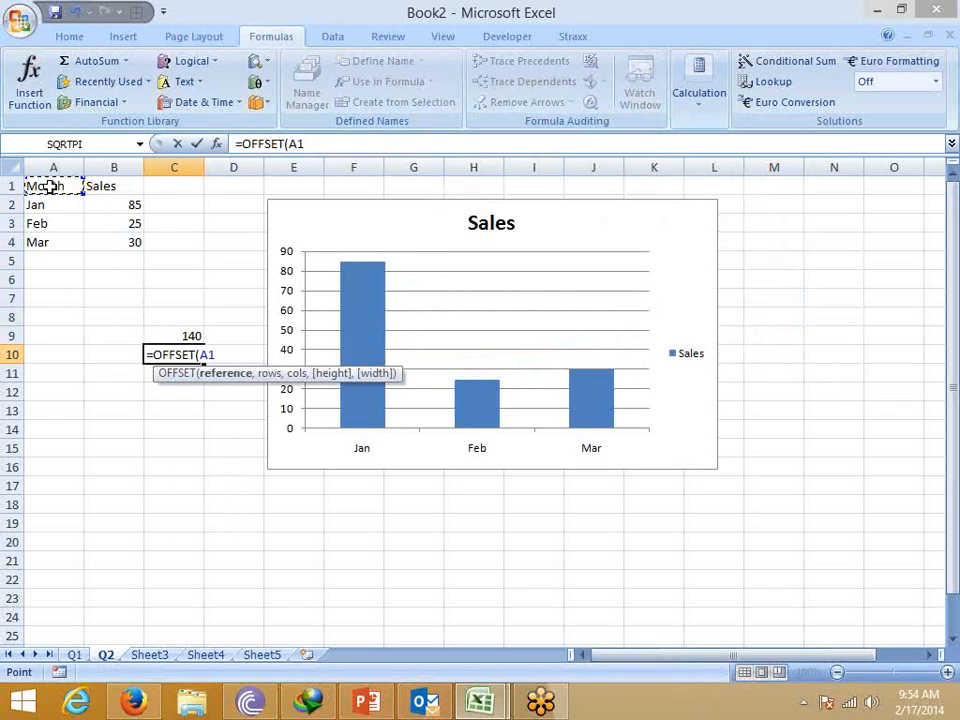
text(,1,1)
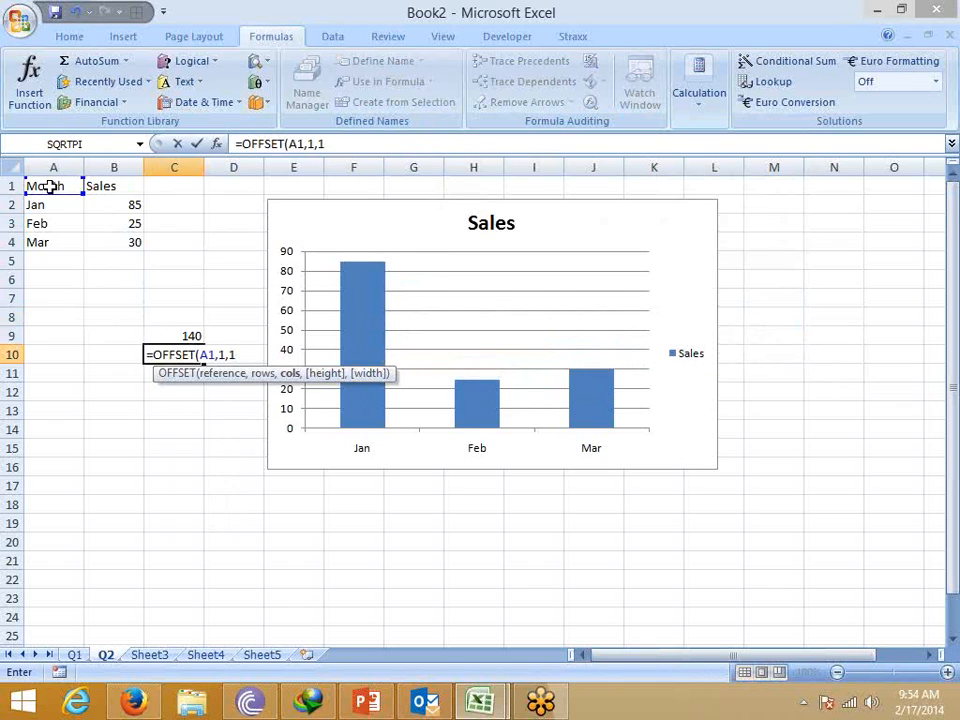
key(Return)
key(Up)
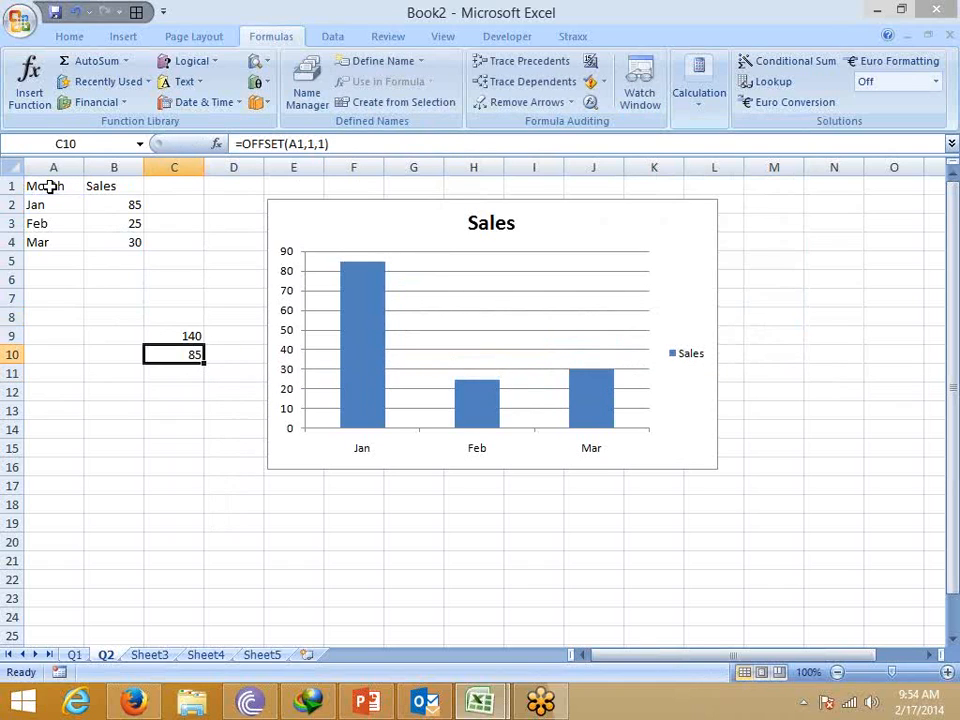
Evaluate C10's OFFSET formula with Evaluate Formula and check it against cell B2.
click(588, 102)
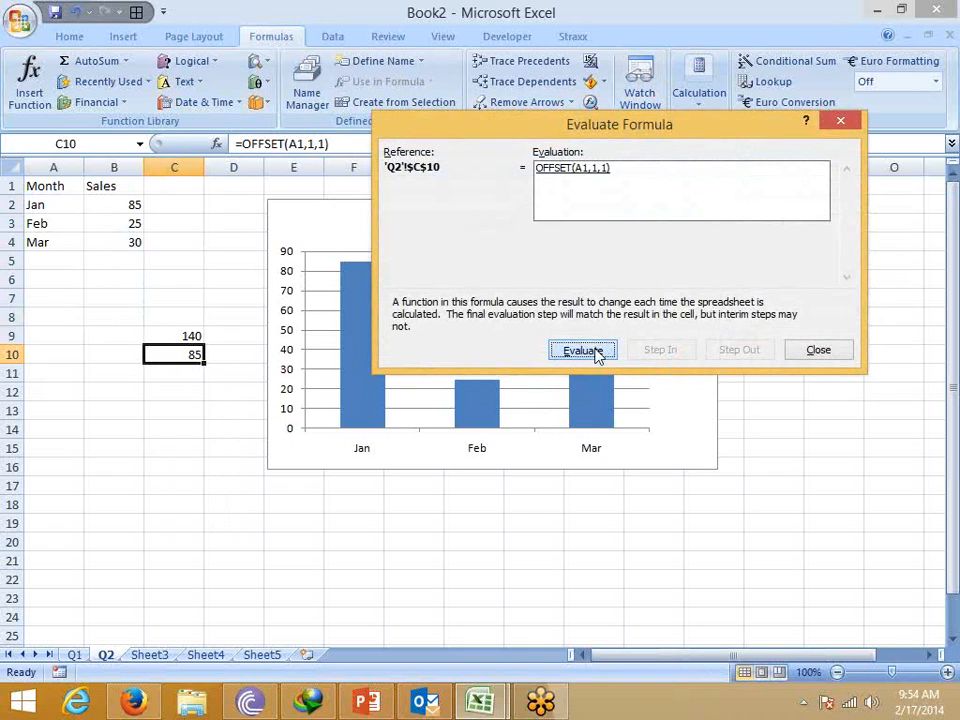
click(590, 350)
click(592, 350)
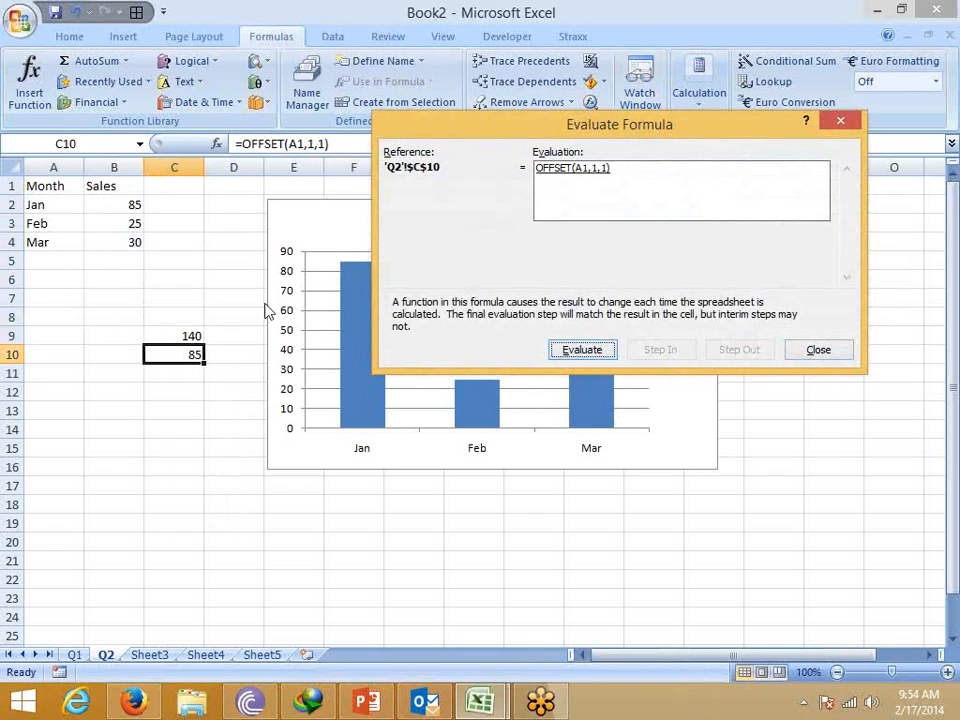
key(Escape)
click(130, 203)
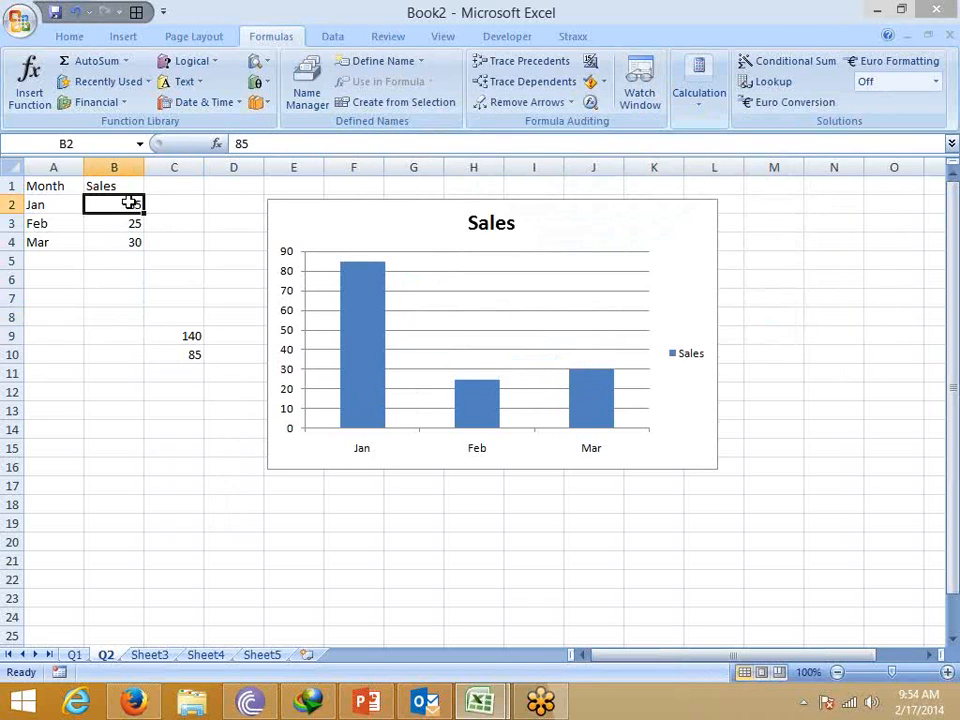
Try a direct reference =B2 in C12 to compare it with the OFFSET result in C10.
click(192, 357)
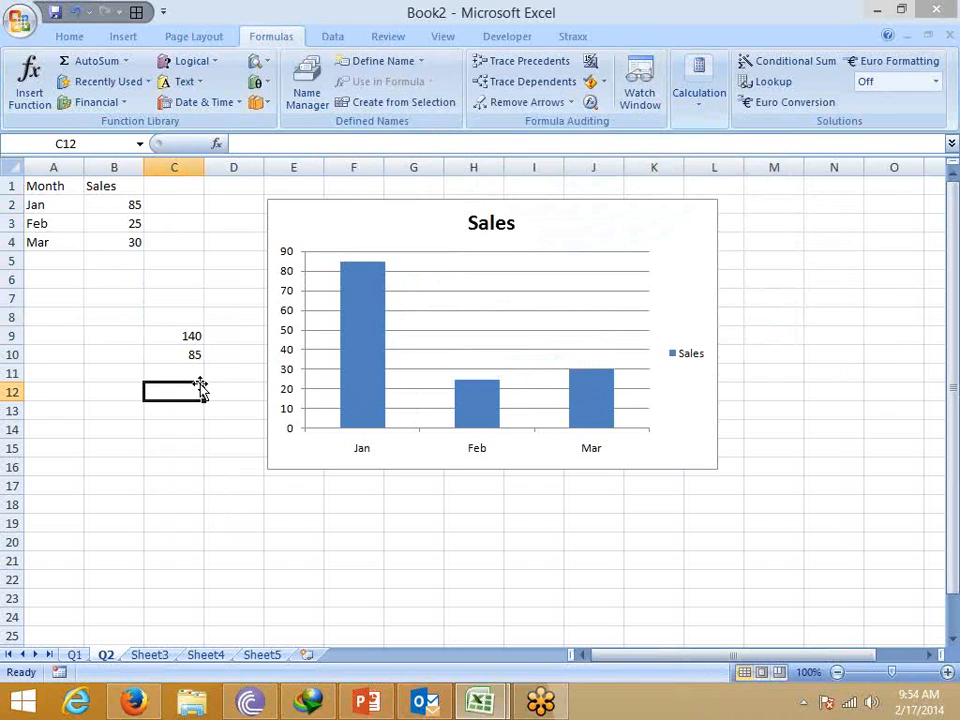
text(=b2)
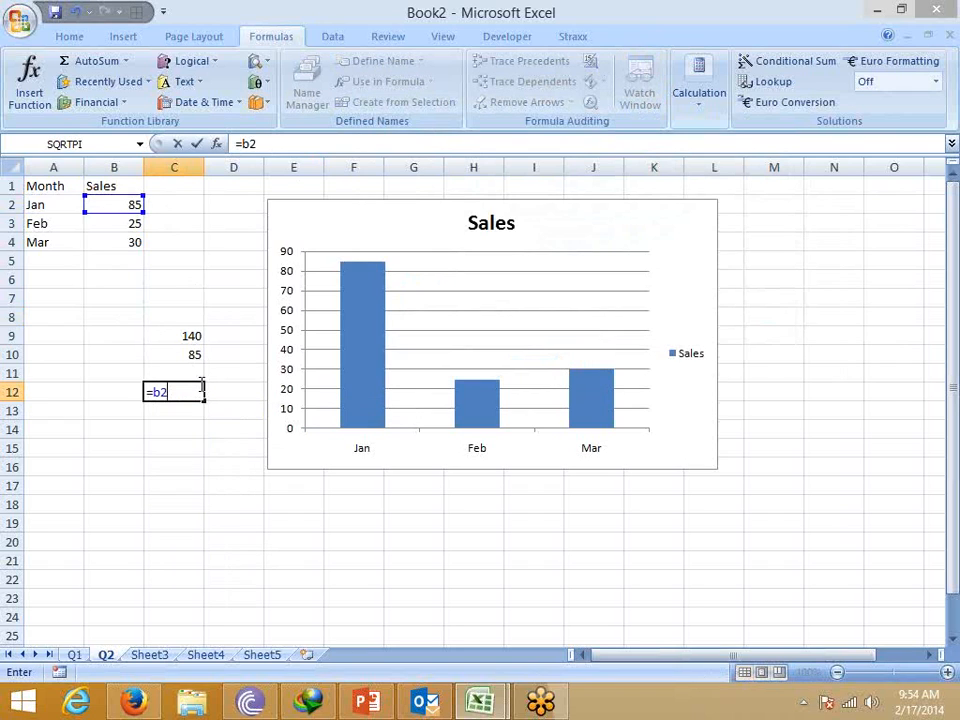
key(Return)
click(200, 386)
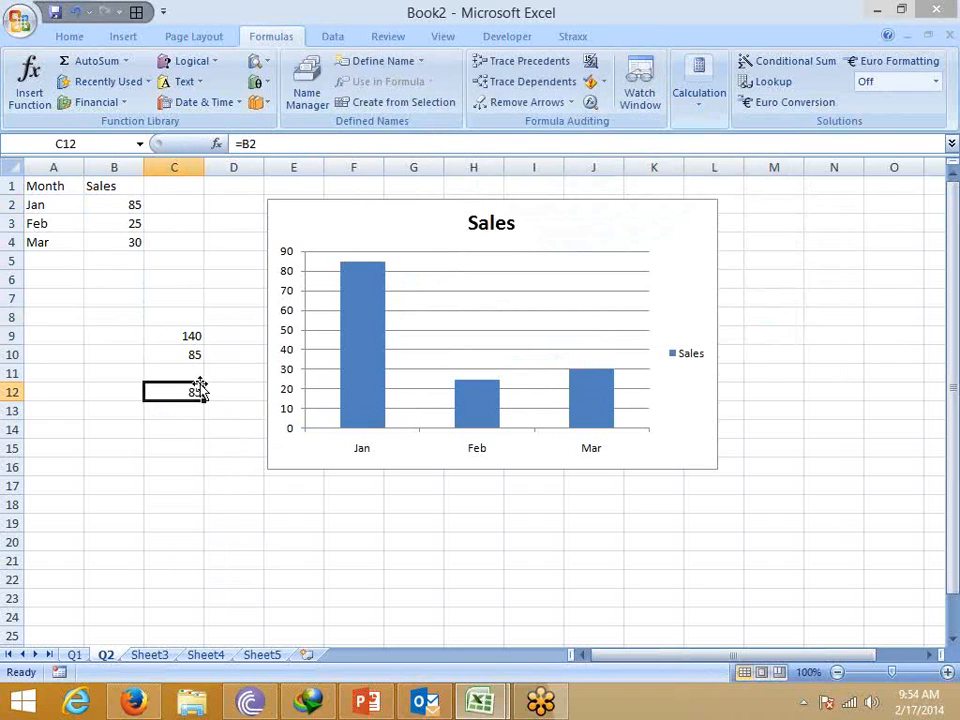
key(Up)
key(Up)
key(Up)
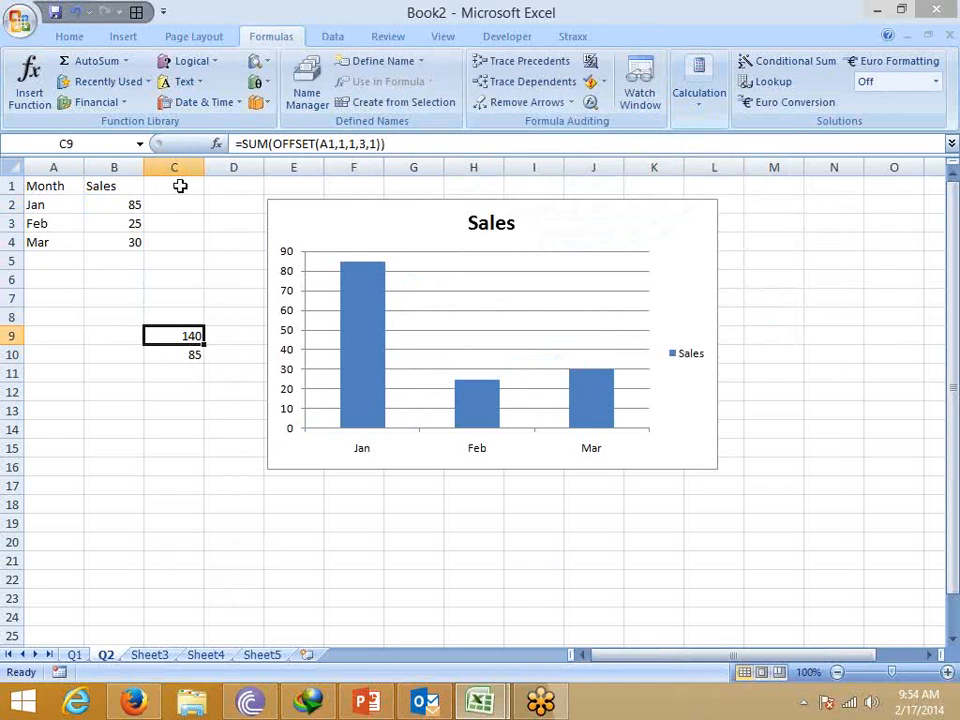
Replace the fixed height in C9's formula with a reference to C8, giving =SUM(OFFSET(A1,1,1,C8,1)).
drag(134, 206, 132, 239)
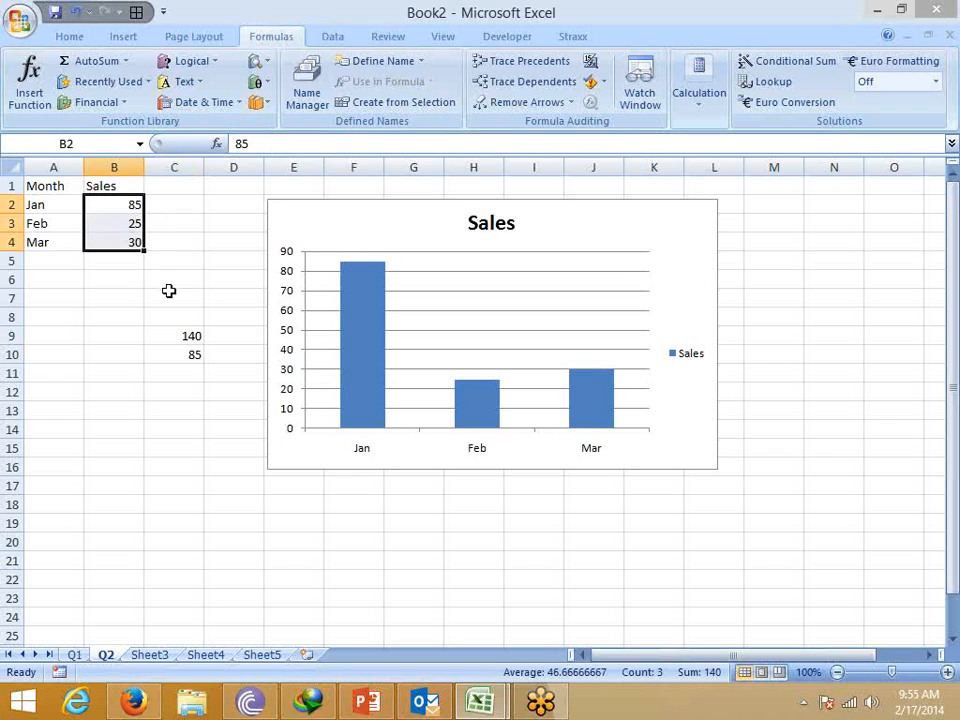
click(193, 335)
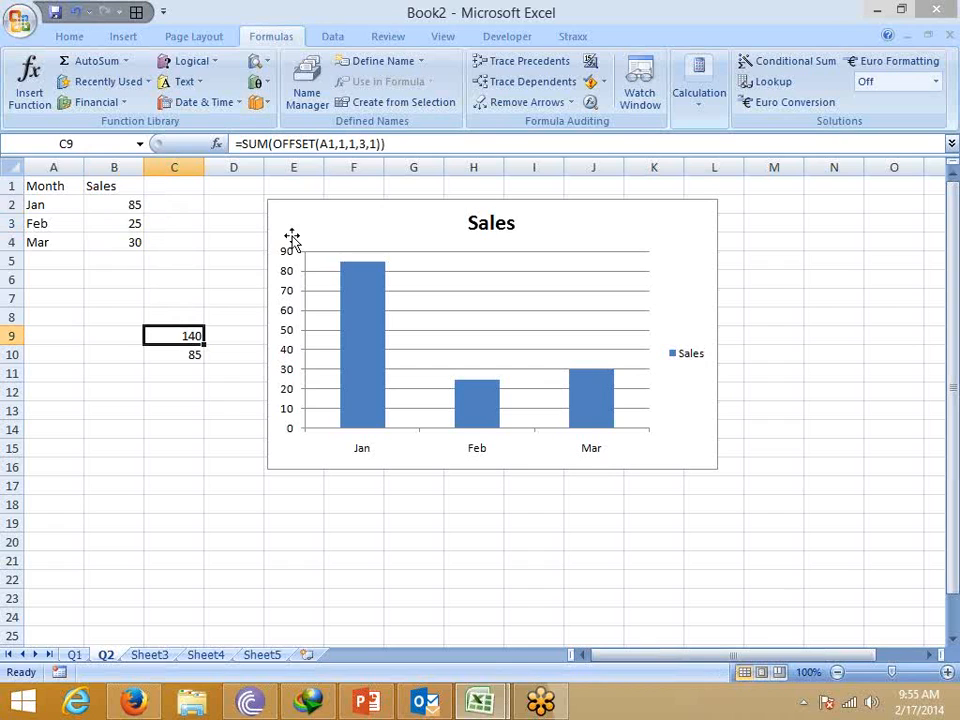
click(360, 144)
key(Delete)
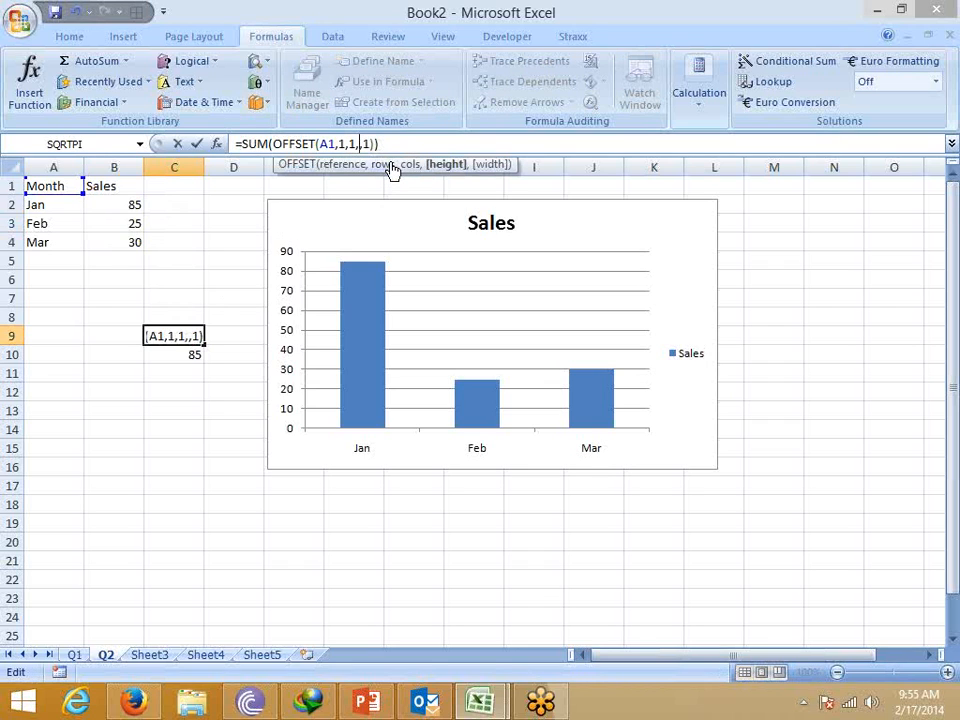
click(192, 313)
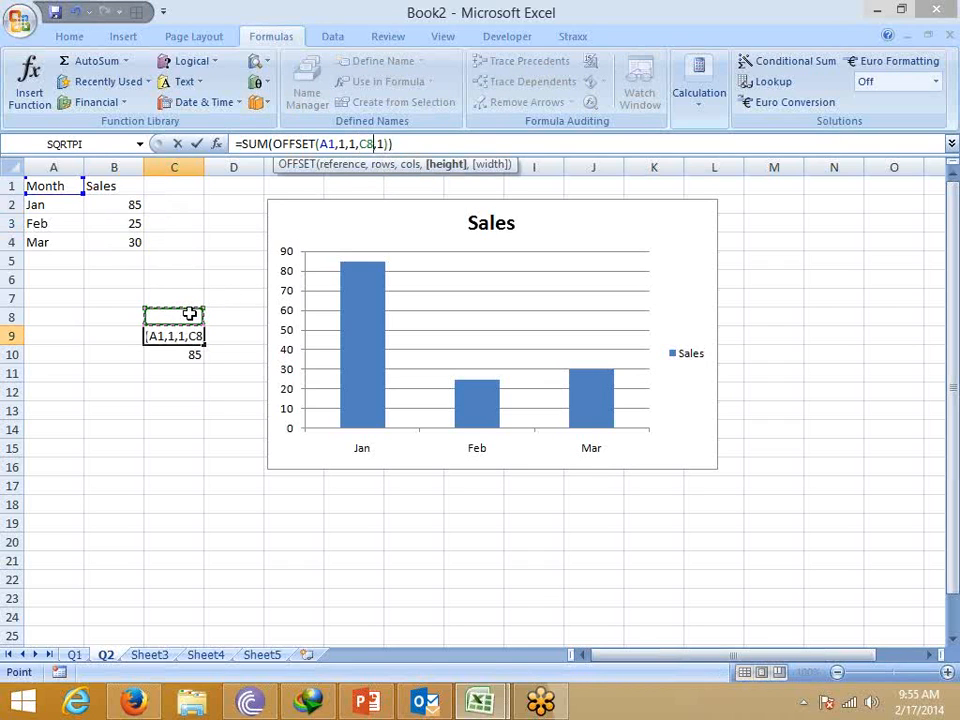
key(Return)
Test the variable height by entering 1, 2, 3 and finally 4 in C8.
click(190, 315)
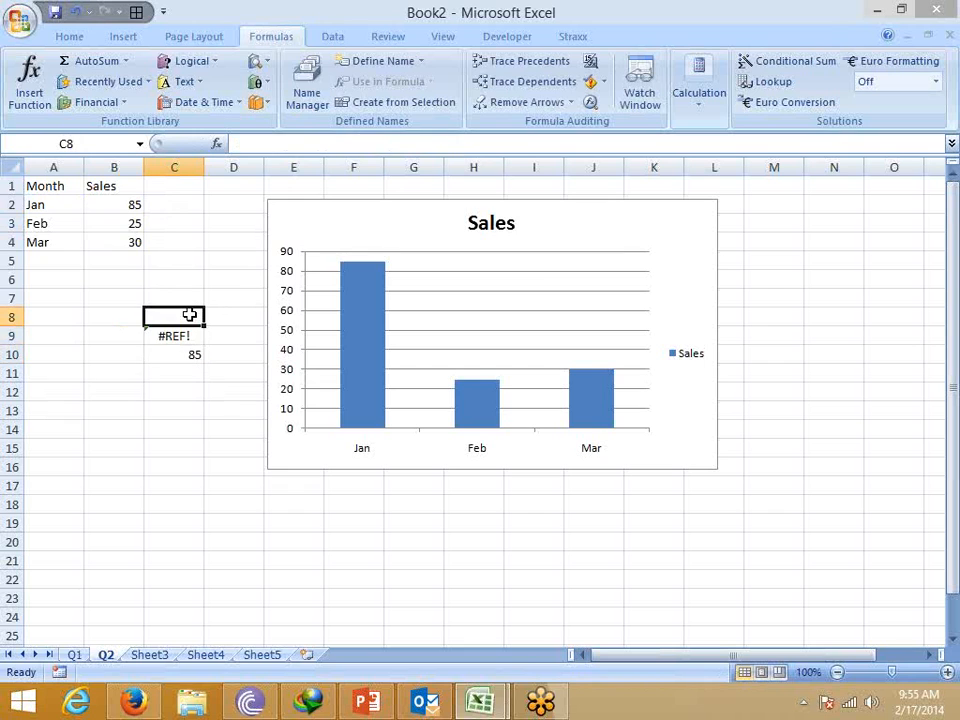
text(1)
key(Return)
click(190, 315)
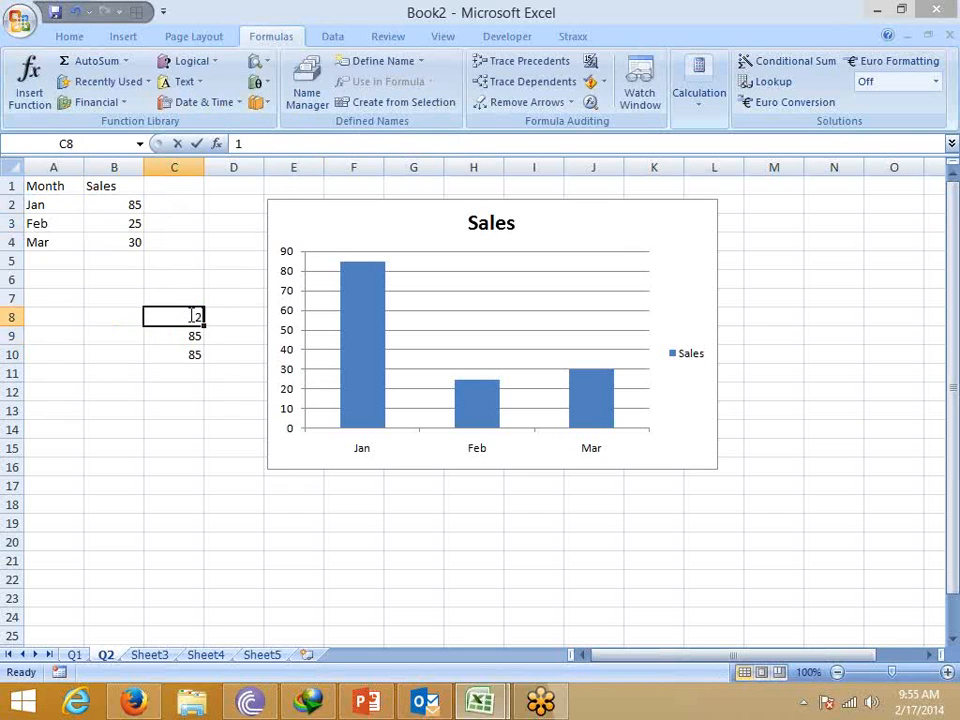
text(2)
key(Return)
click(190, 315)
text(3)
key(Return)
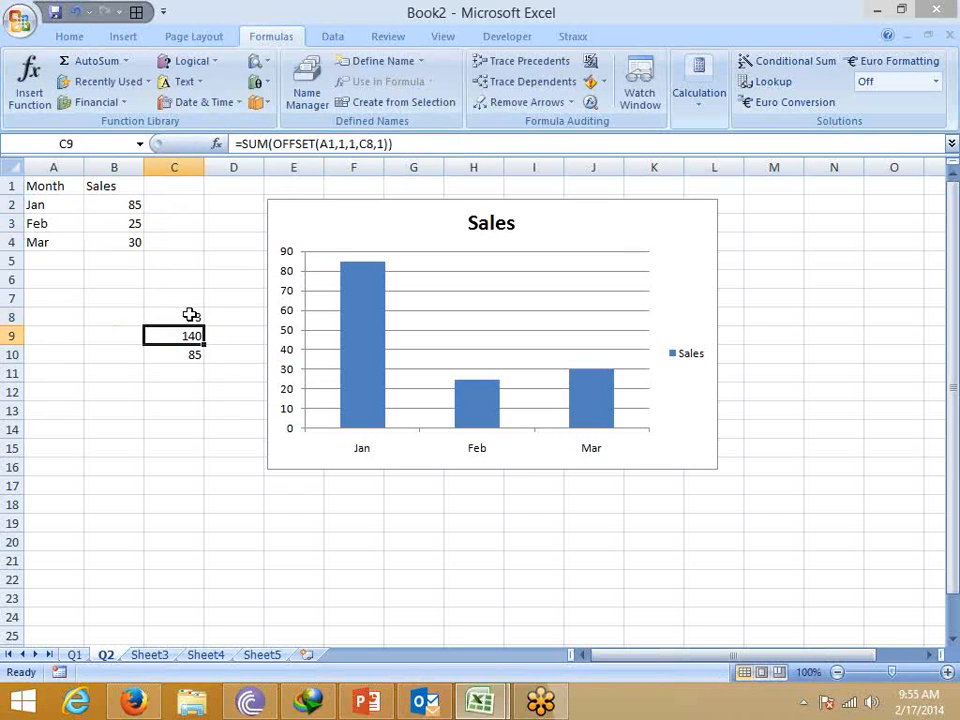
click(190, 315)
text(4)
key(Return)
Step through C9's formula with Evaluate Formula to examine the range produced by the height from C8.
click(363, 144)
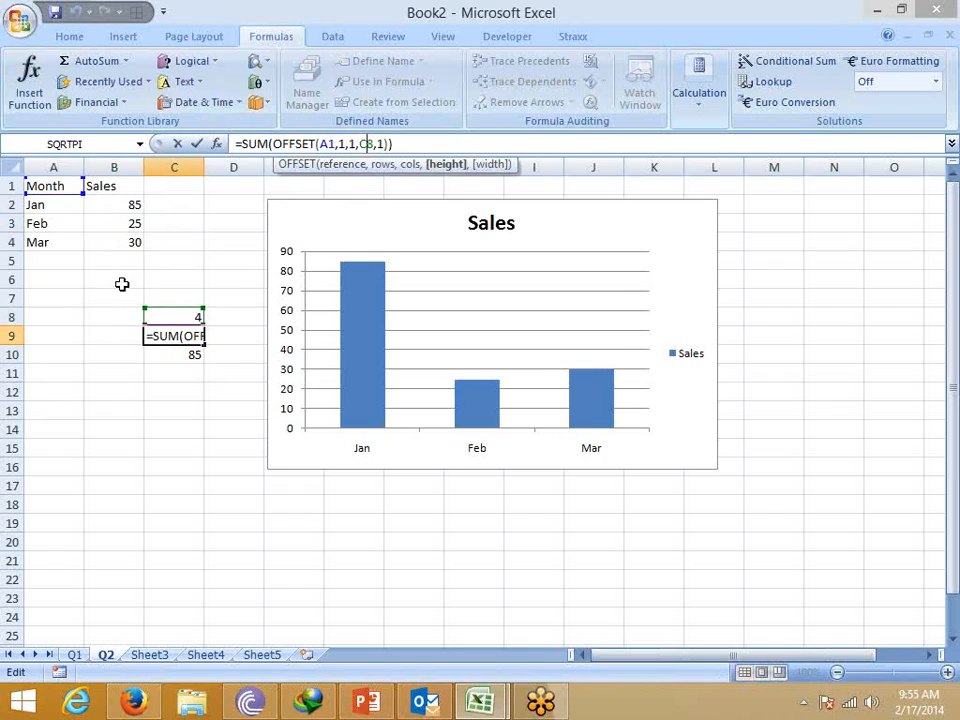
key(Escape)
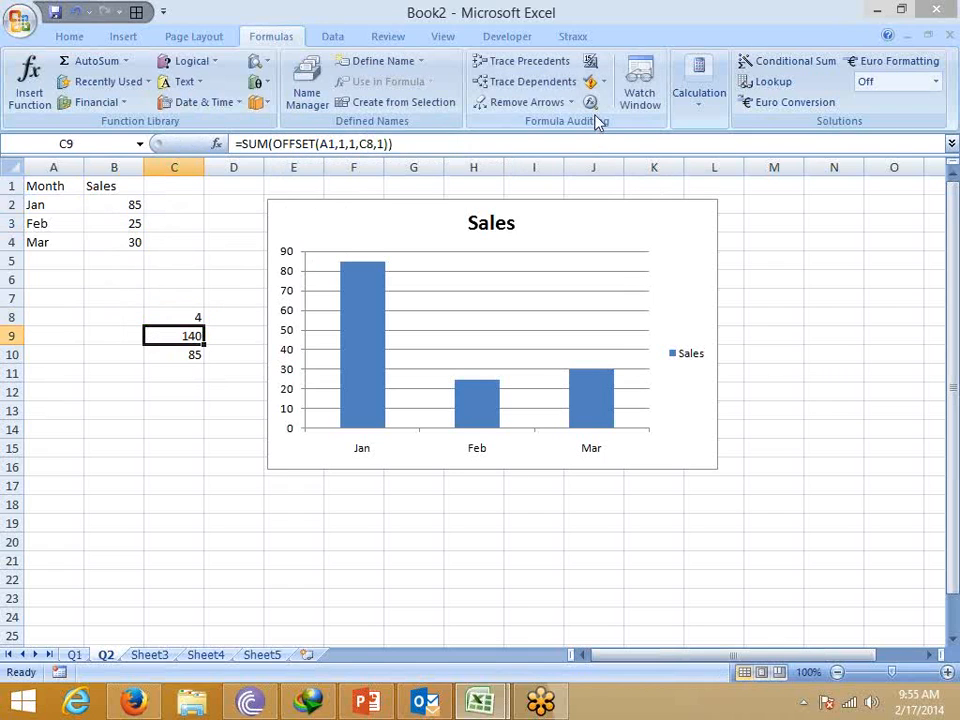
click(590, 102)
click(590, 353)
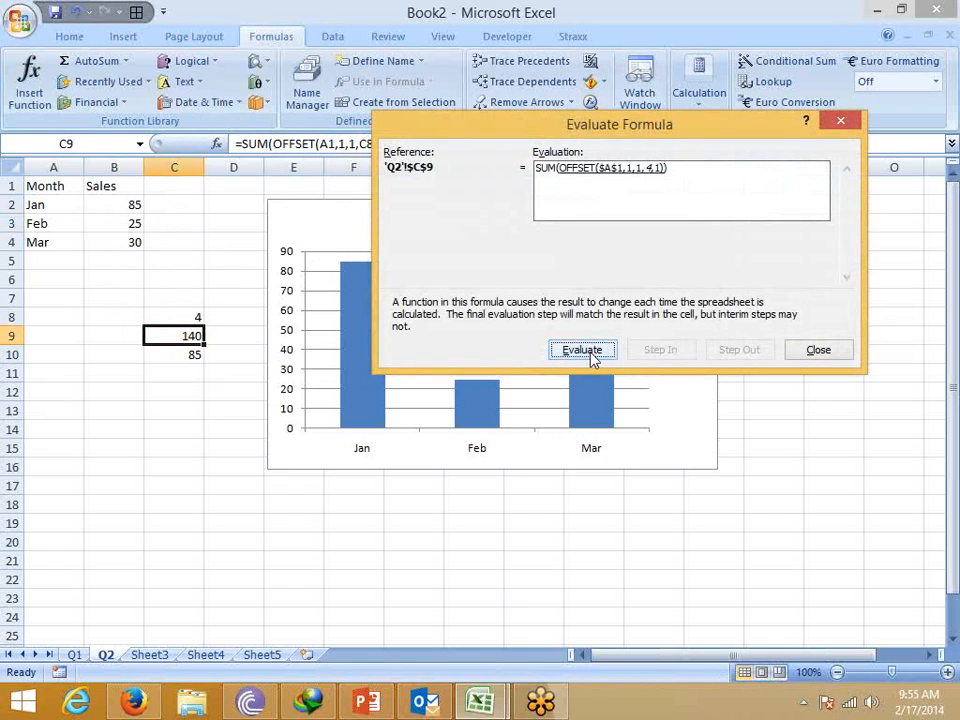
click(582, 350)
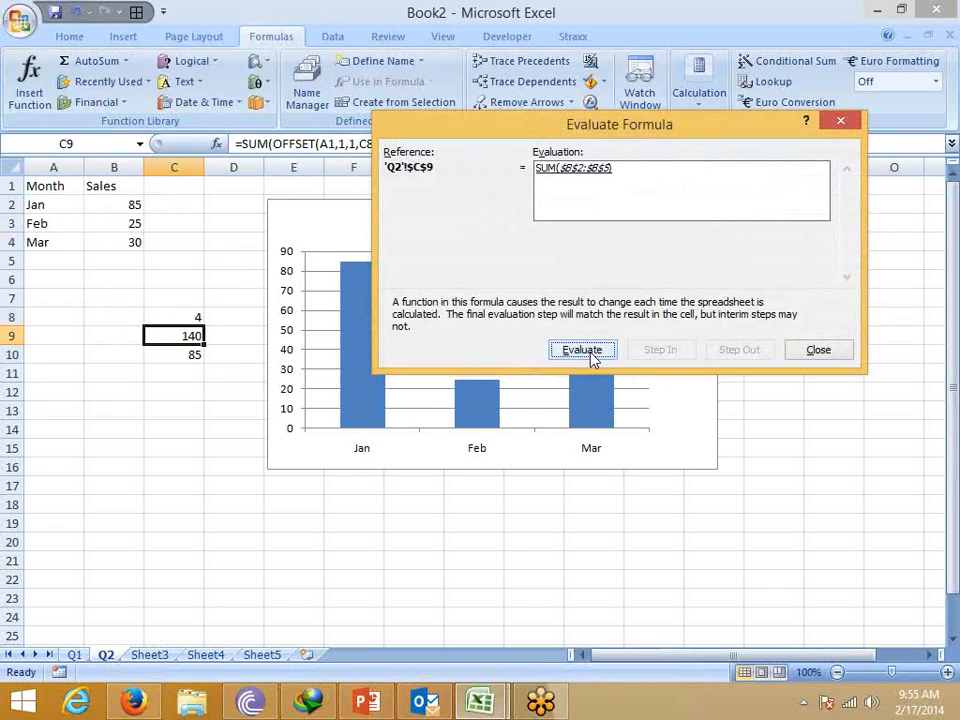
key(Escape)
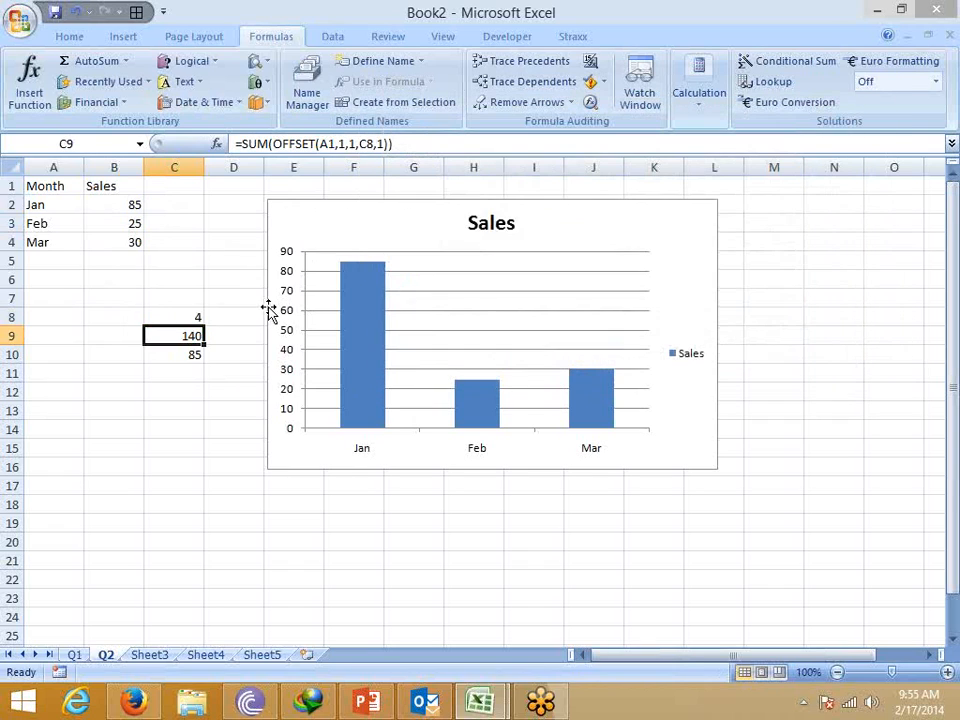
Replace the C8 height in C9's formula with a COUNTA expression, giving =SUM(OFFSET(A1,1,1,COUNTA(A:A)-1,1)).
double_click(366, 144)
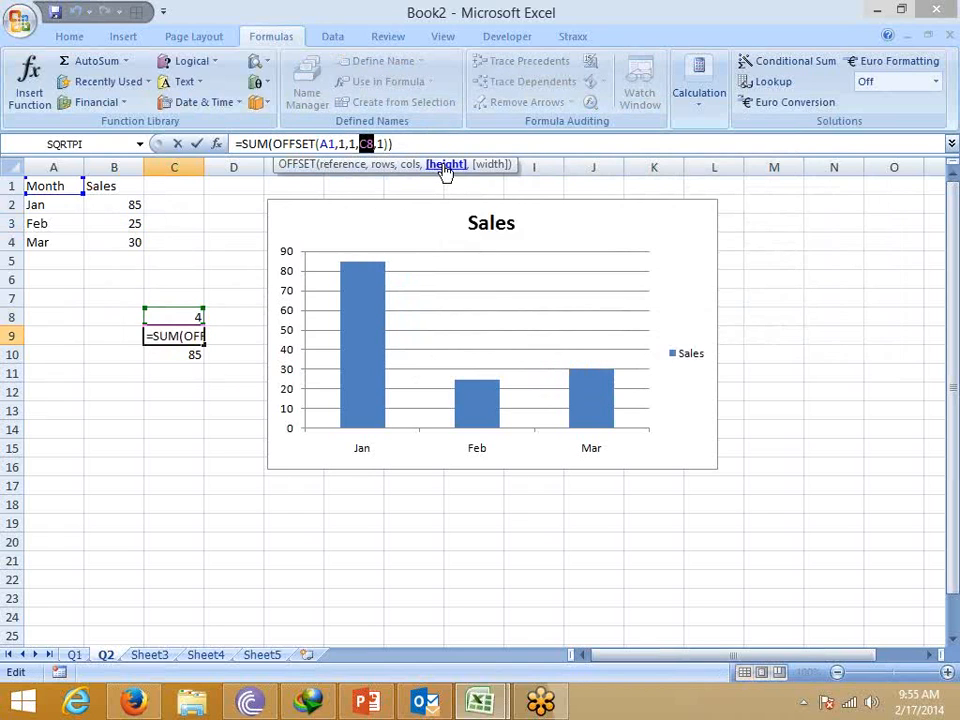
text(coun)
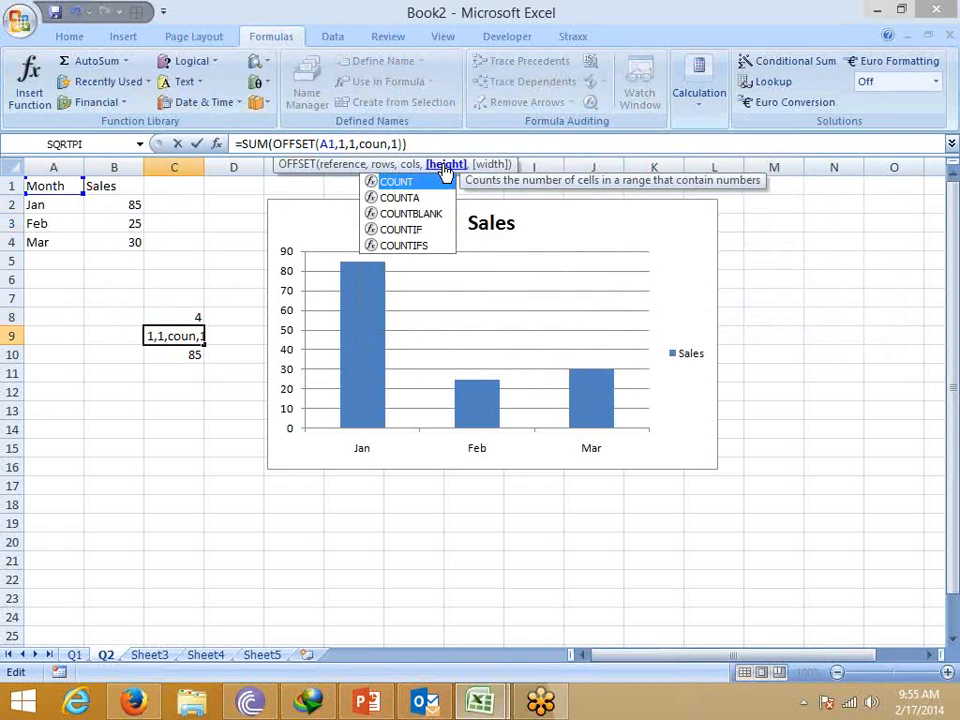
key(Tab)
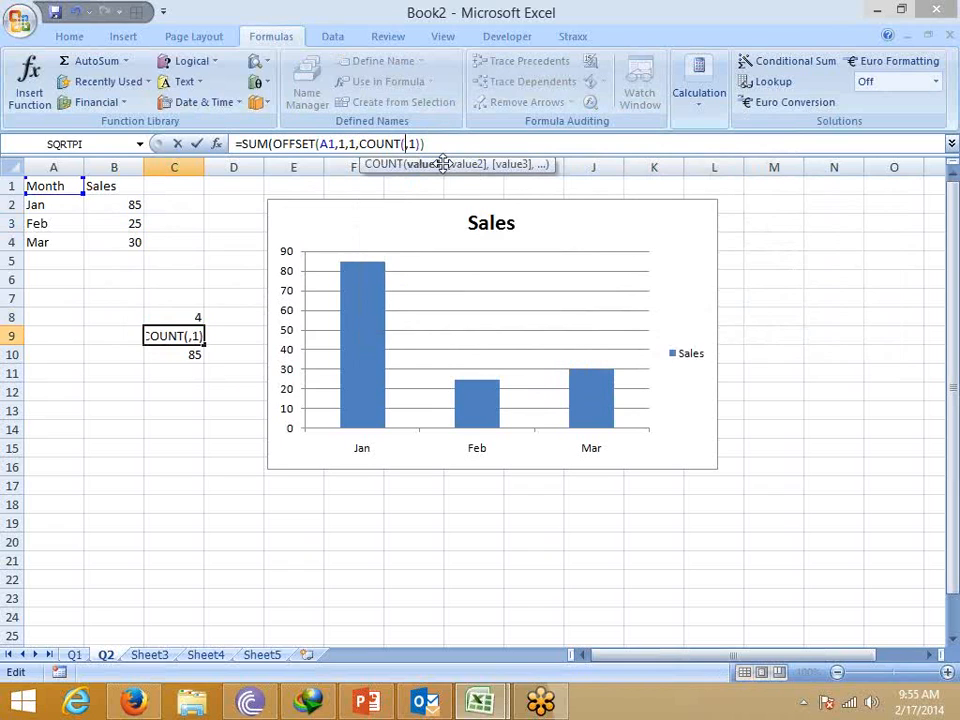
key(BackSpace)
text(a)
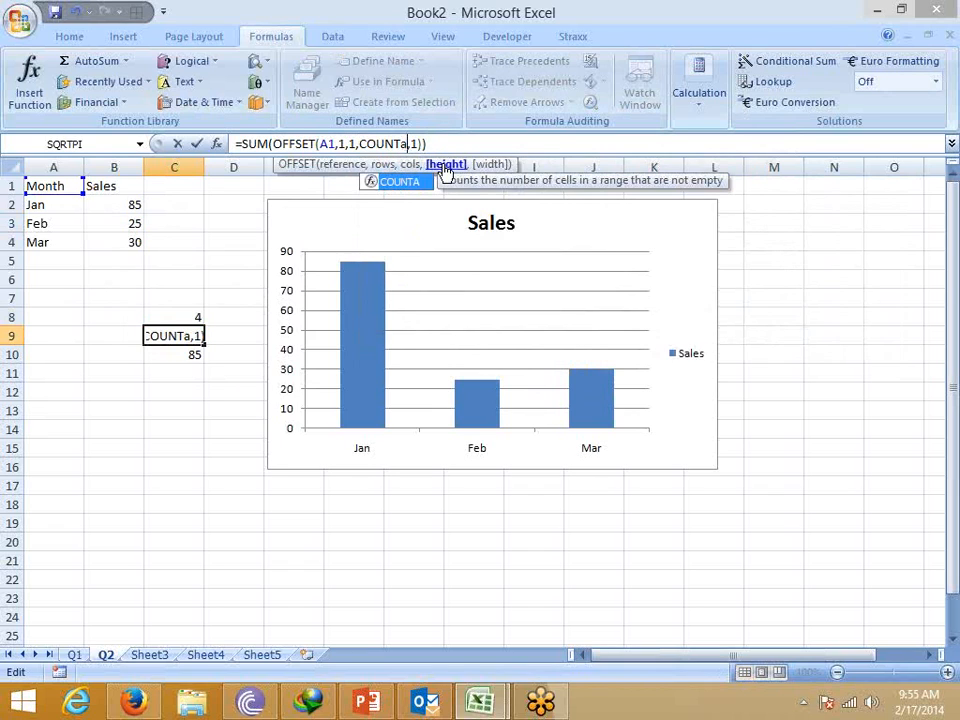
key(Tab)
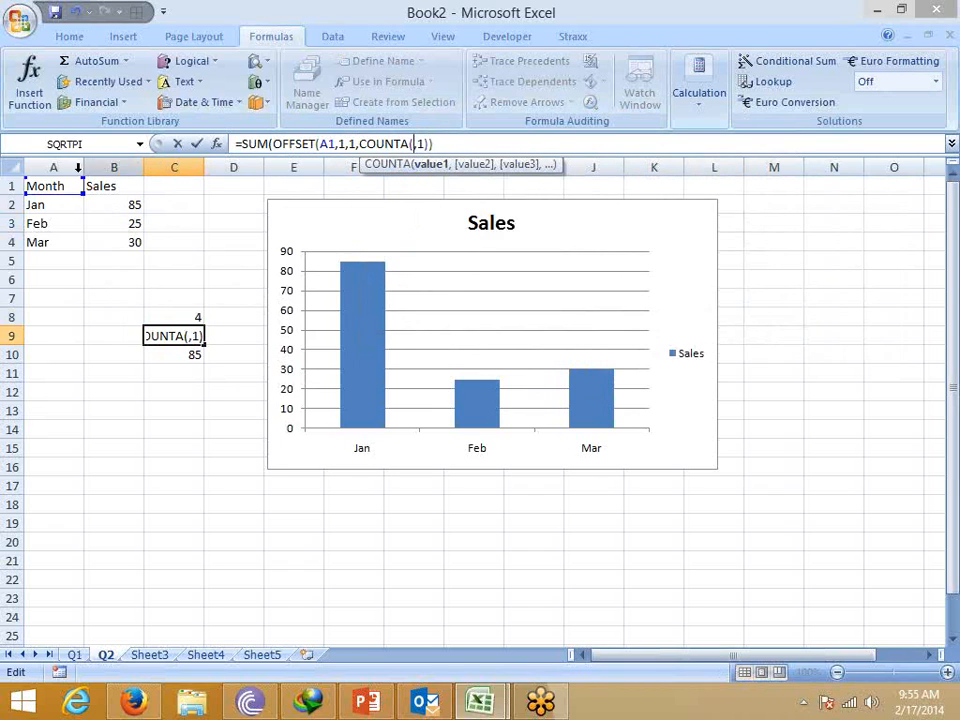
click(69, 167)
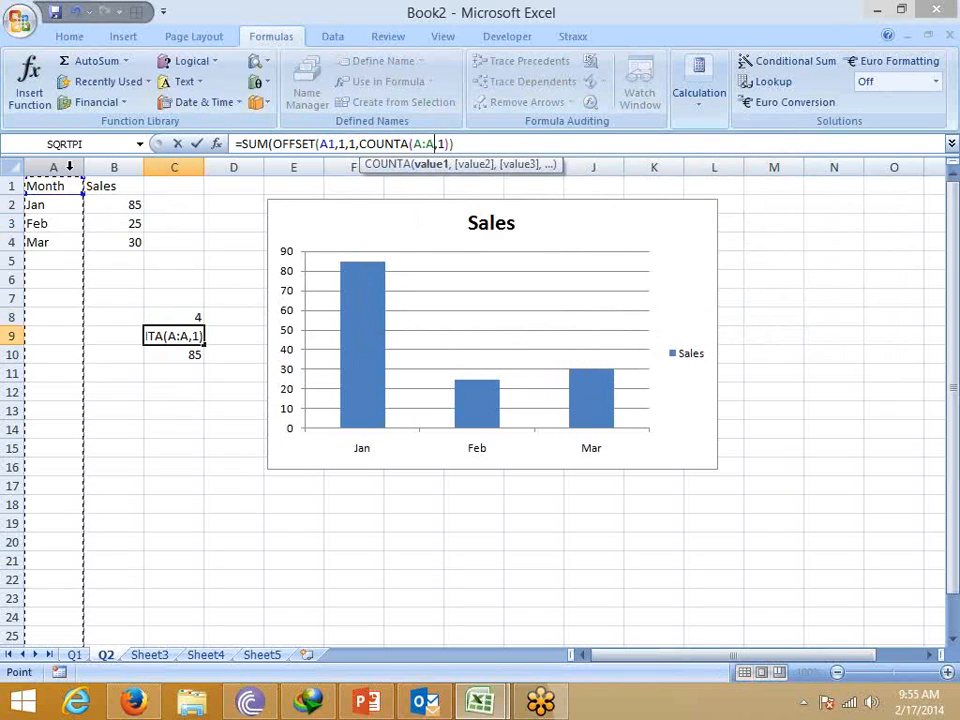
text())
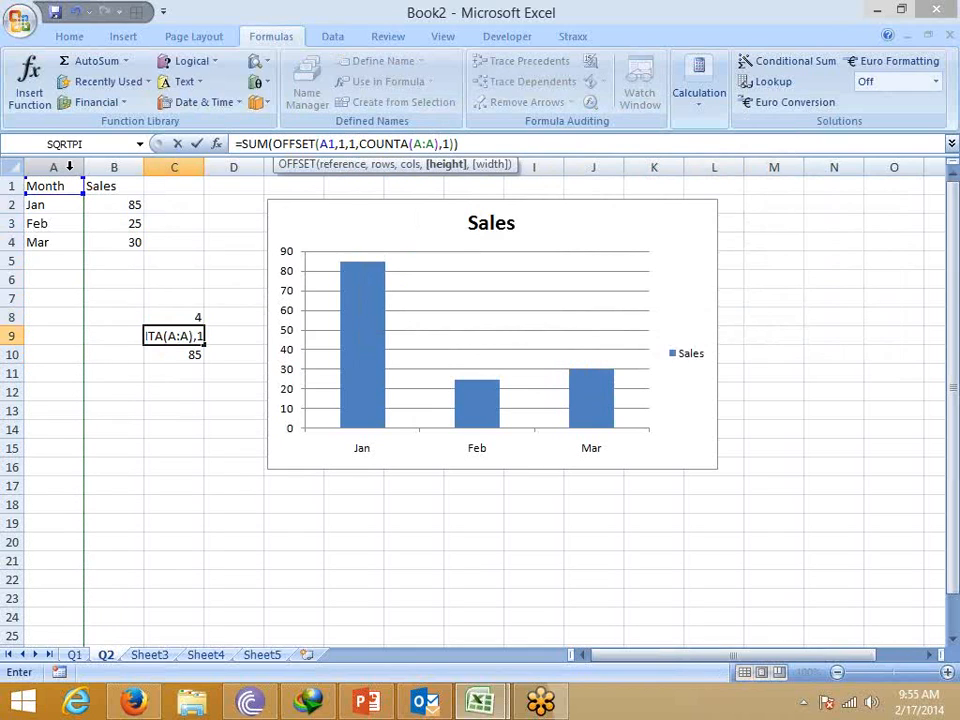
text(-1)
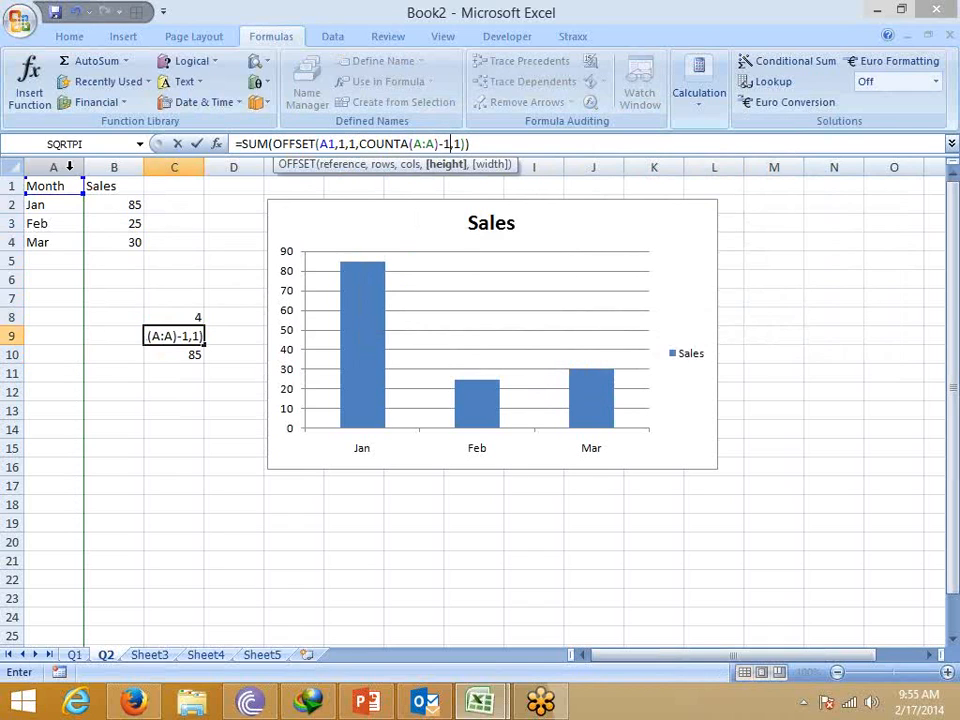
key(Return)
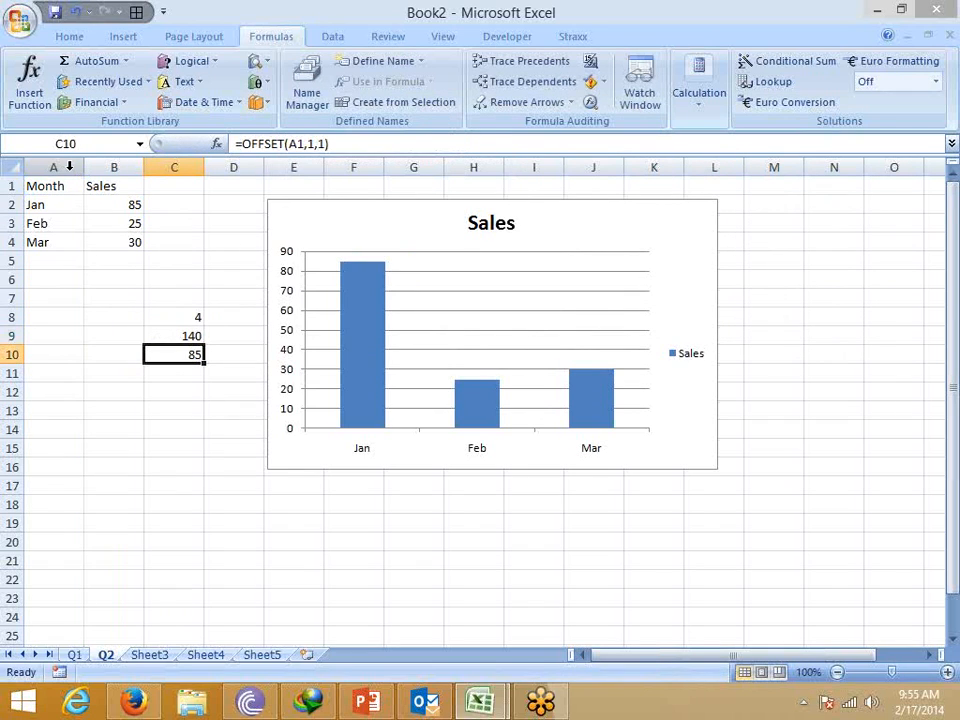
Add an Apr row with sales of 41 in A5:B5 to test the COUNTA-based height.
key(Up)
key(Left)
key(Left)
key(Up)
key(Up)
key(Up)
key(Up)
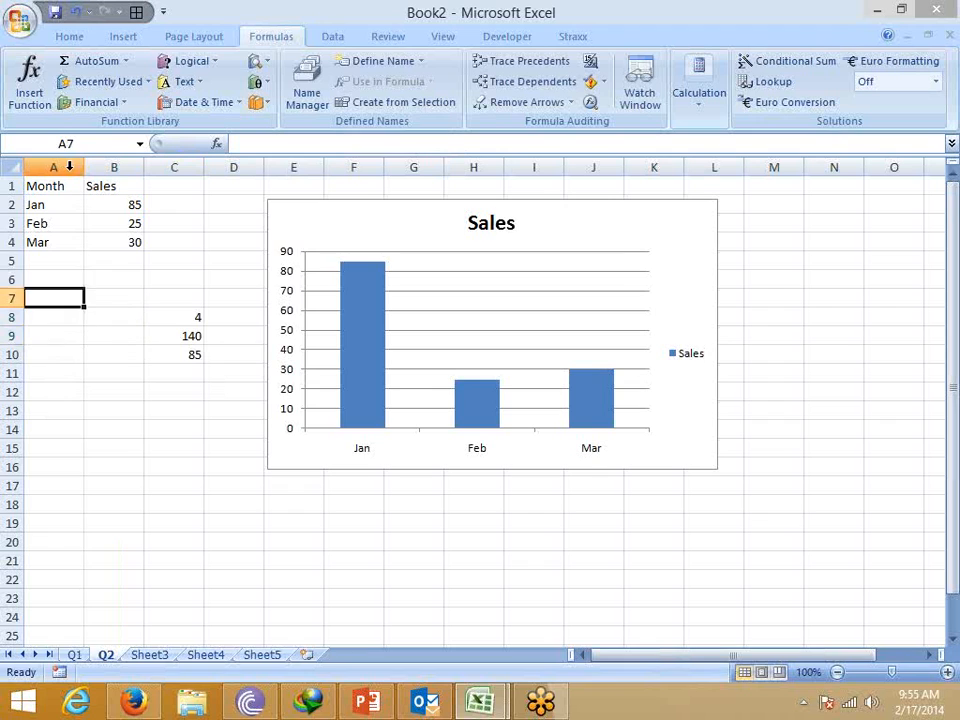
text(Apr)
key(Return)
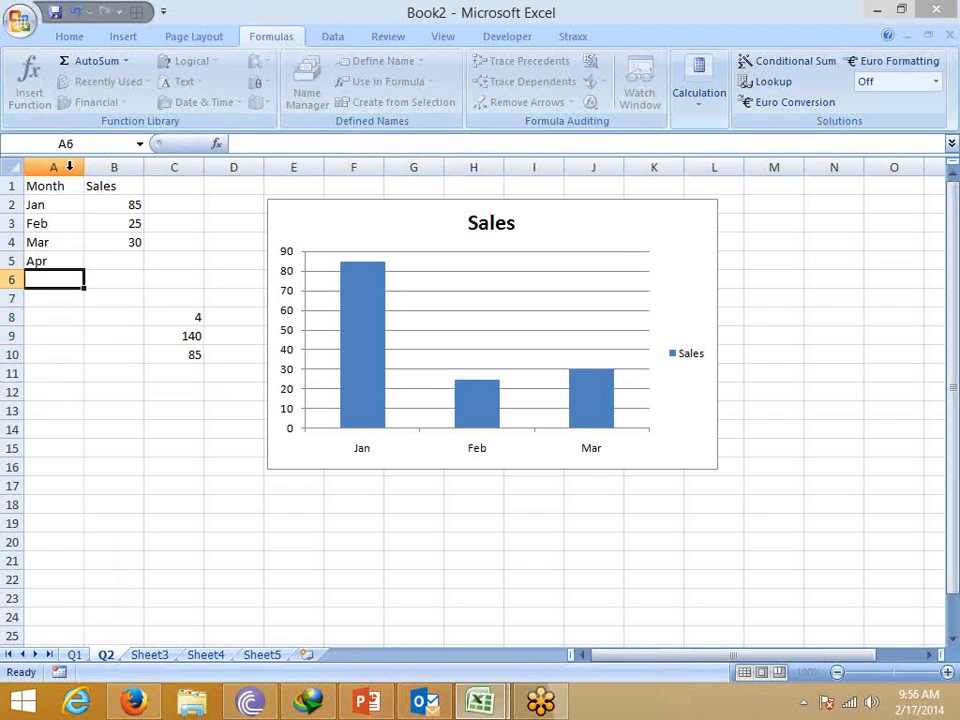
key(Up)
key(Right)
text(41)
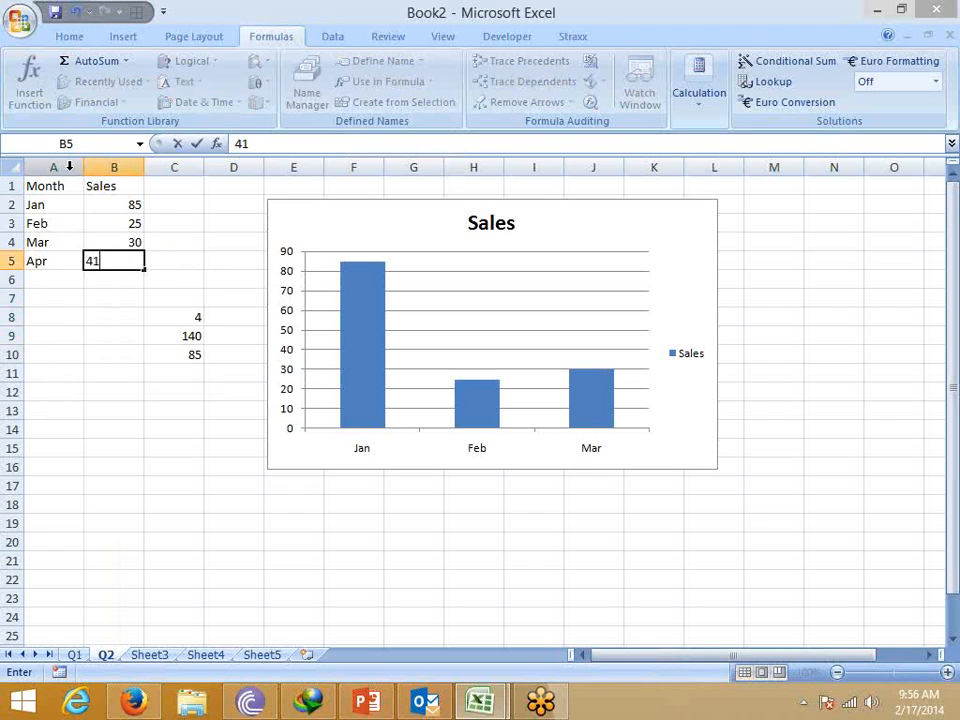
key(Return)
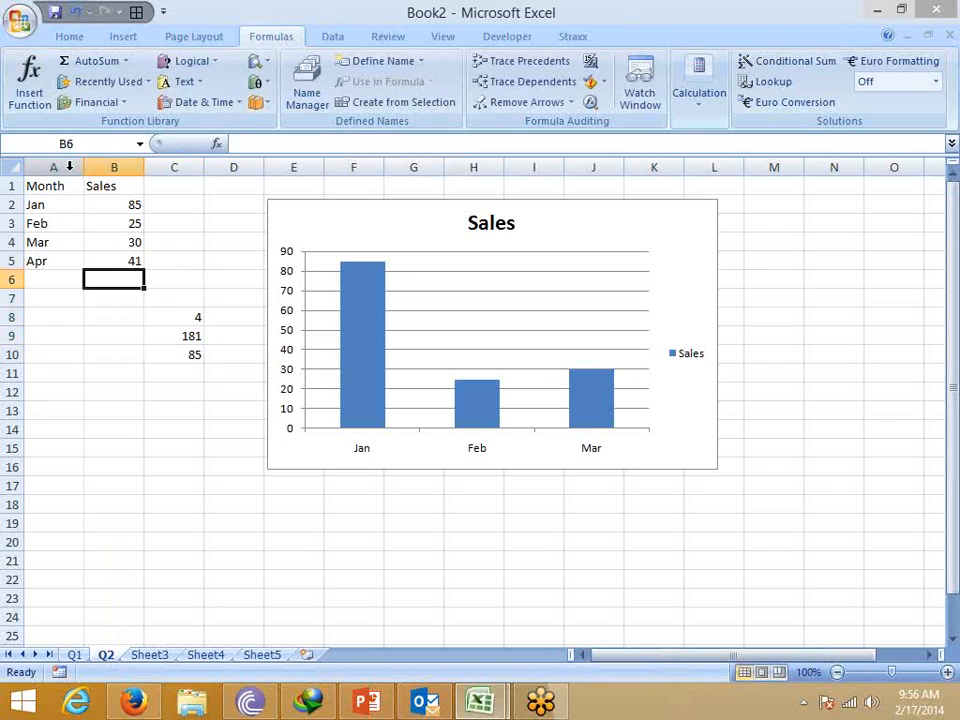
Copy the OFFSET(A1,1,1,COUNTA(A:A)-1,1) part from C9's formula, leaving the cell unedited.
key(Down)
key(Down)
key(Right)
key(Down)
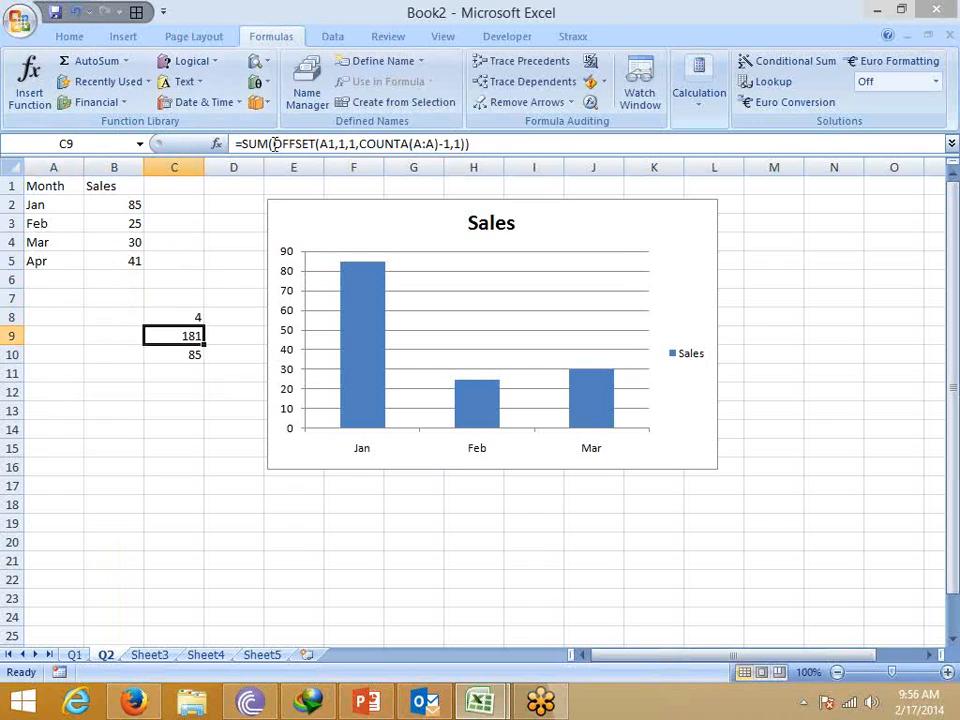
drag(273, 144, 448, 144)
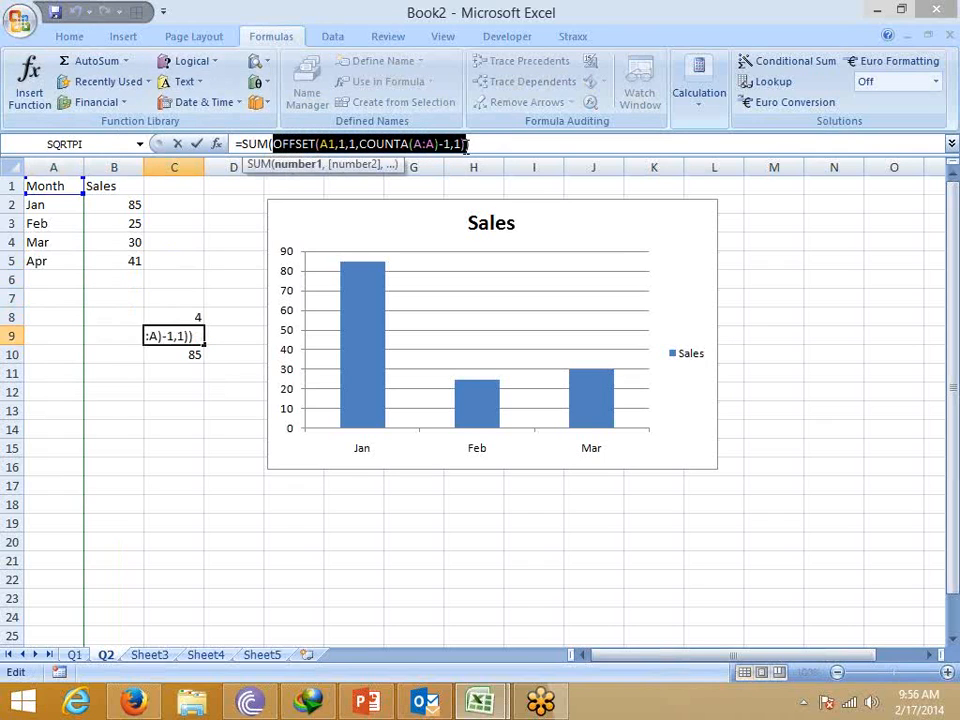
key(Escape)
Define a workbook-scoped name m that refers to =OFFSET($A$1,1,1,COUNTA($A:$A)-1,1).
click(374, 62)
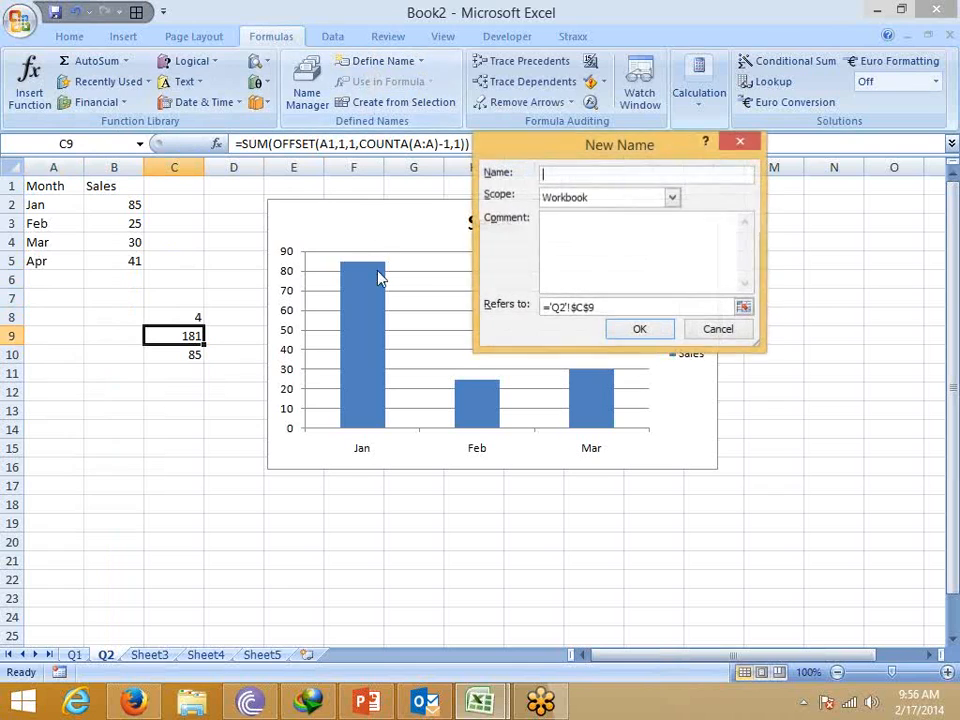
drag(594, 307, 551, 307)
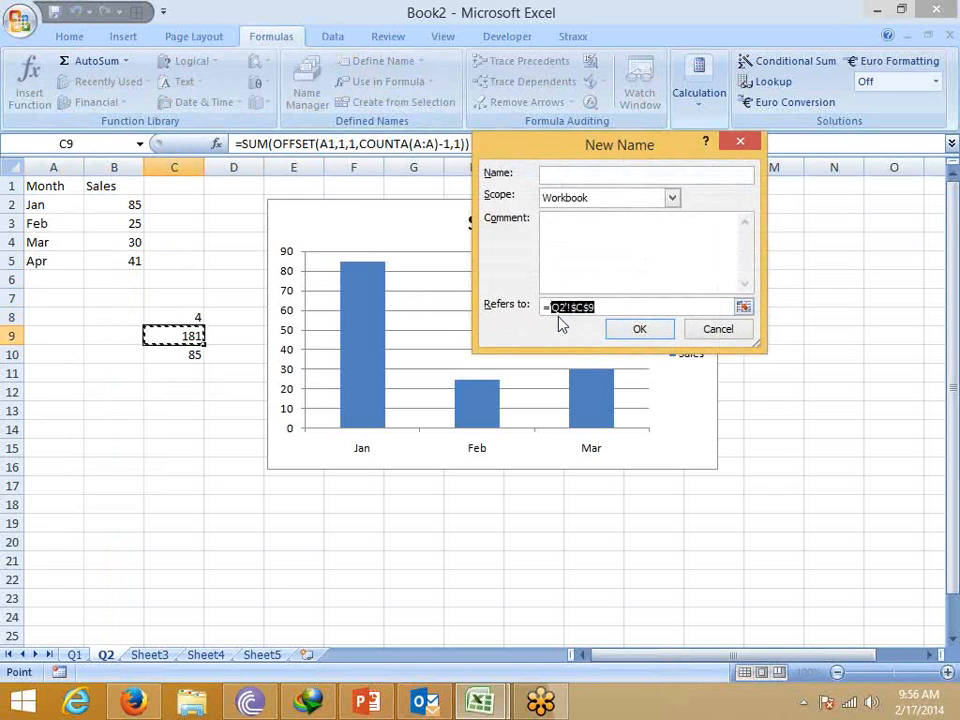
text(OFFSET(A1,1,1,COUNTA(A:A)-1,1))
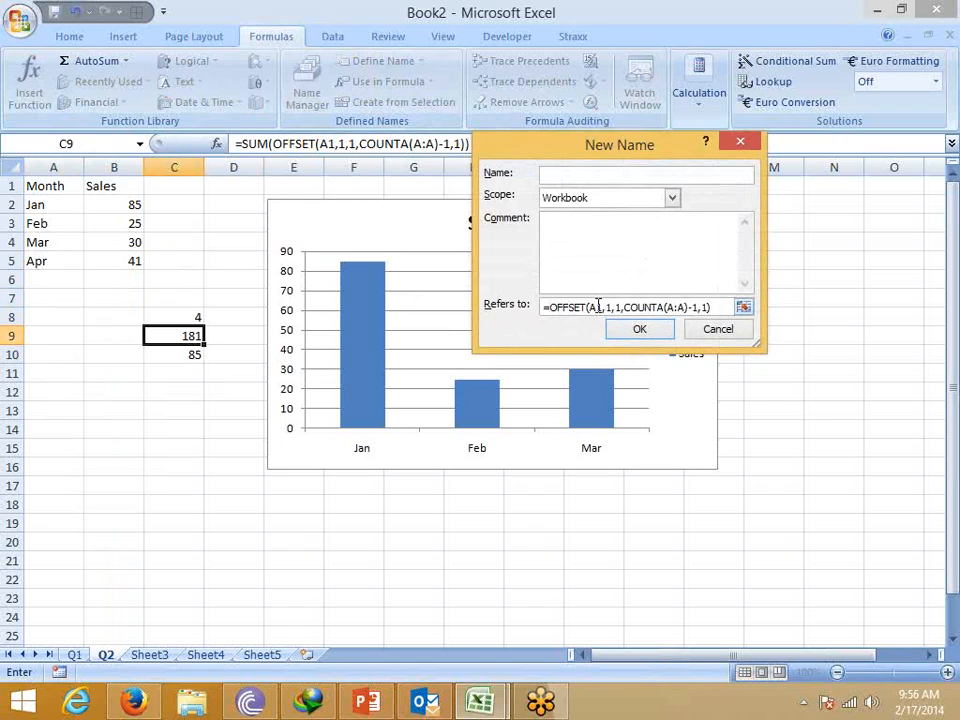
double_click(597, 307)
key(F4)
click(686, 307)
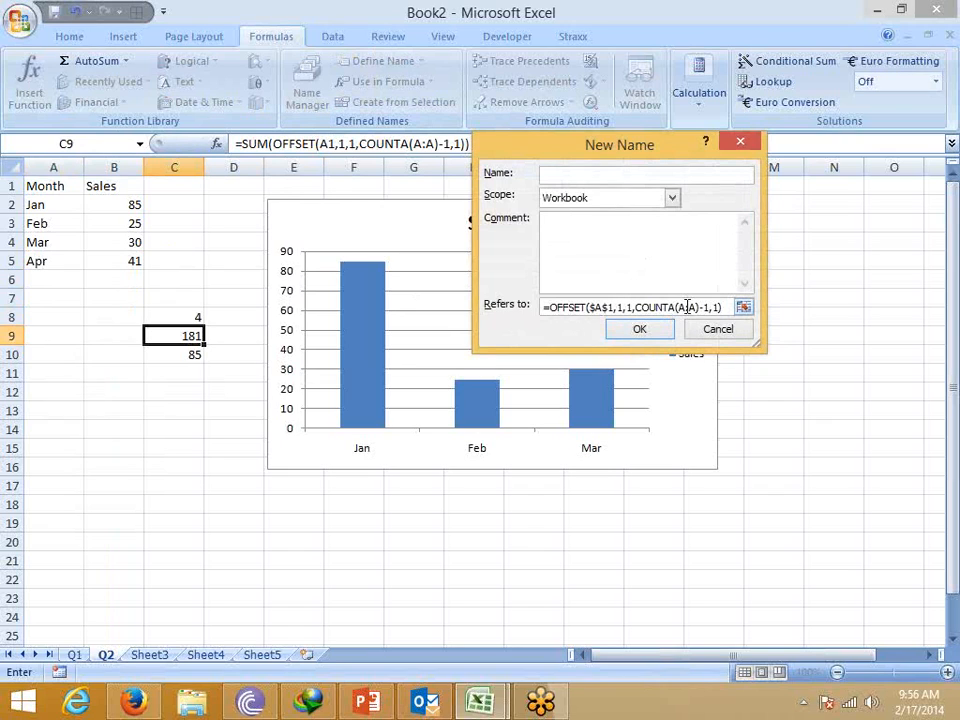
key(F4)
click(574, 174)
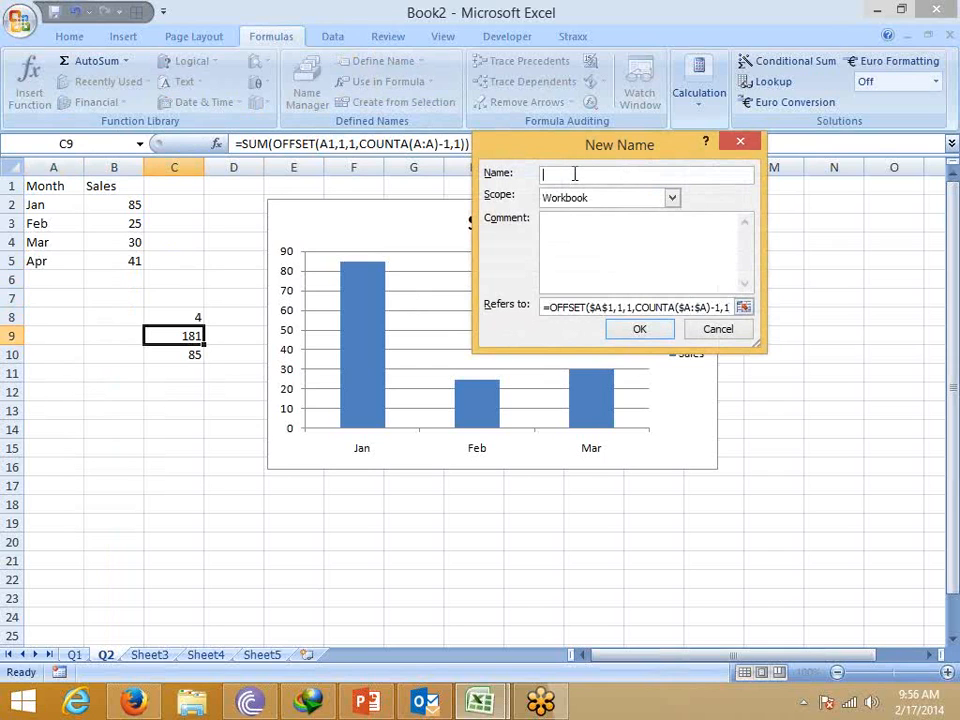
text(m)
click(639, 331)
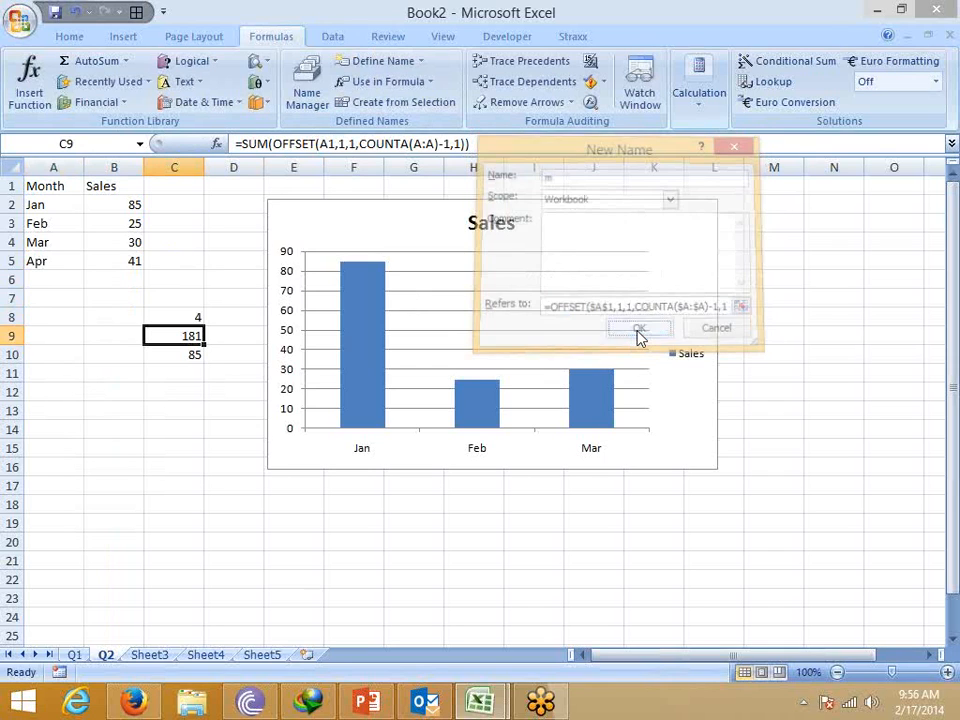
Start a second workbook-scoped name s, with the pasted OFFSET formula adapted to =OFFSET(b1,1,1,COUNTA(b:b)-1,1).
click(372, 61)
drag(600, 306, 550, 303)
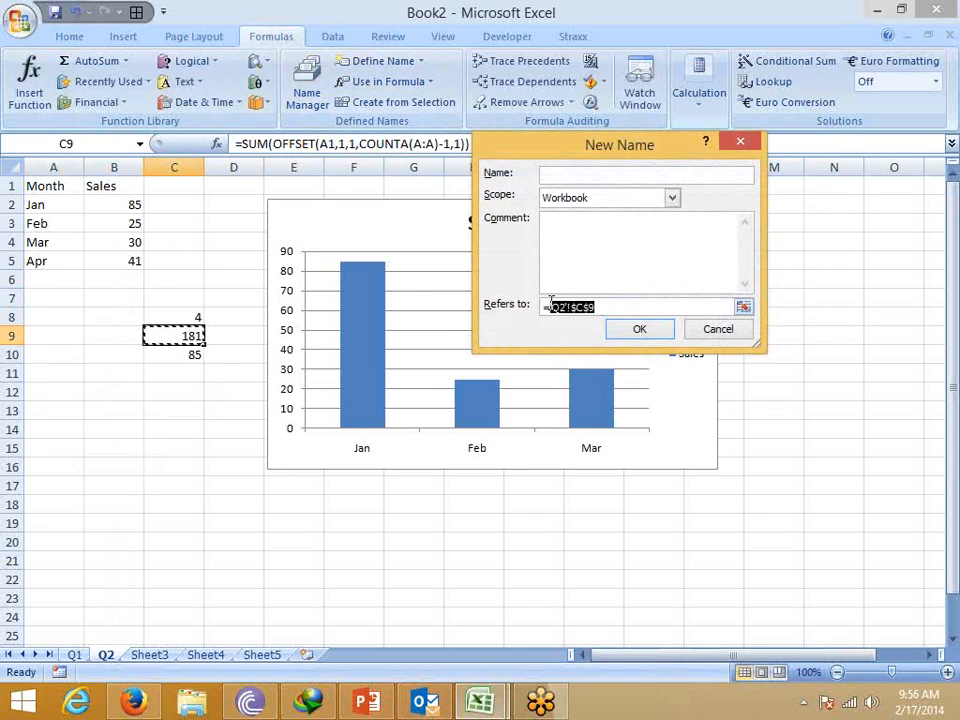
text(OFFSET(A1,1,1,COUNTA(A:A)-1,1))
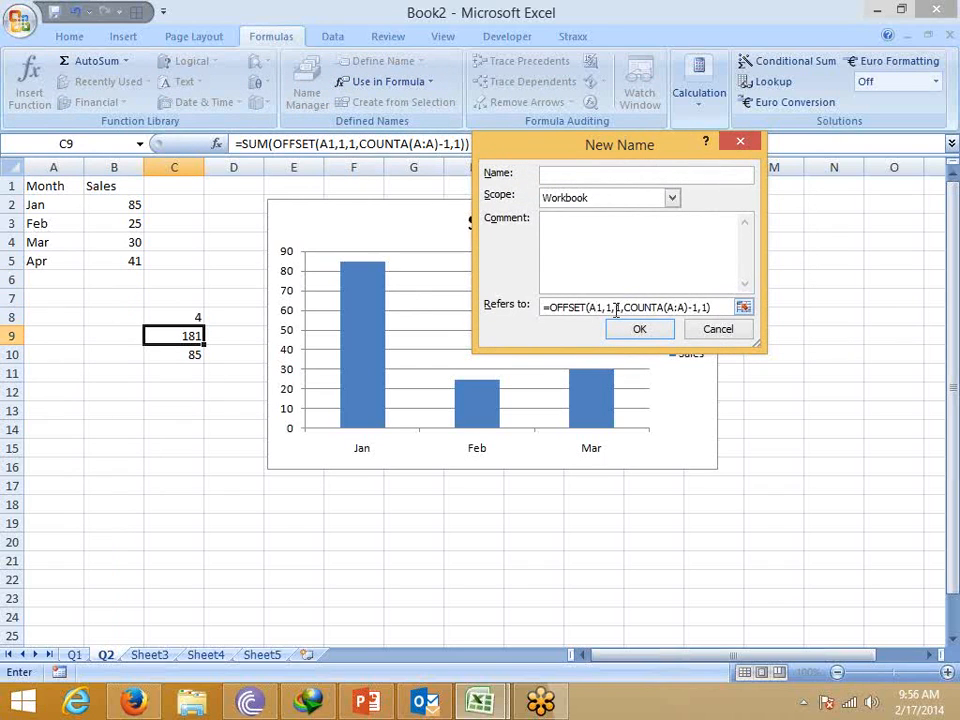
key(shift+Left)
text(b)
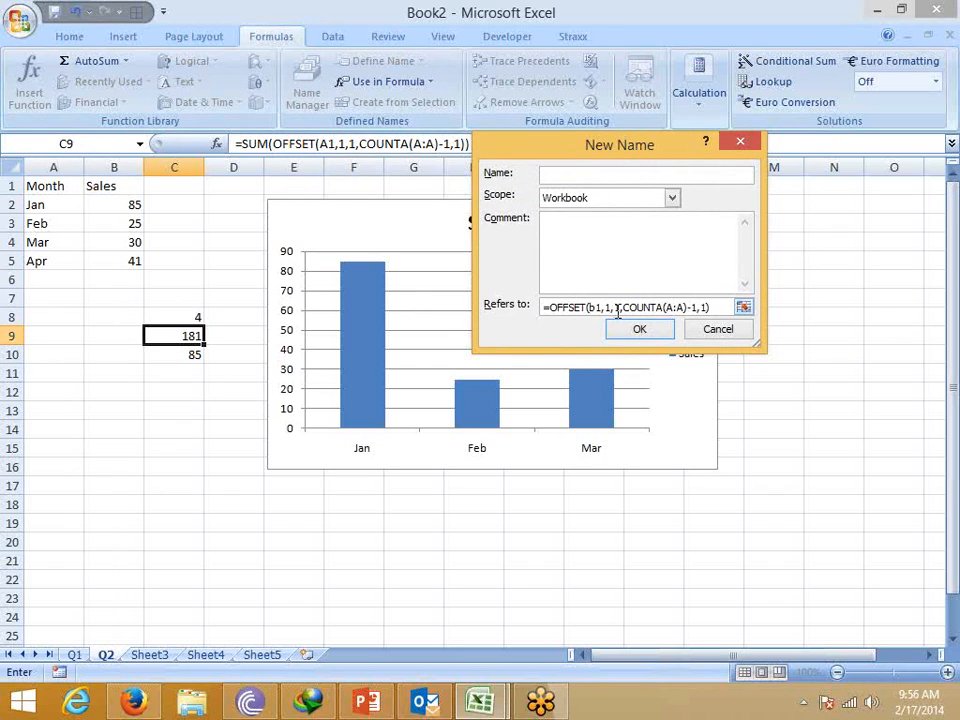
click(669, 307)
key(Delete)
text(b)
double_click(681, 309)
text(b)
click(568, 177)
text(s)
click(594, 307)
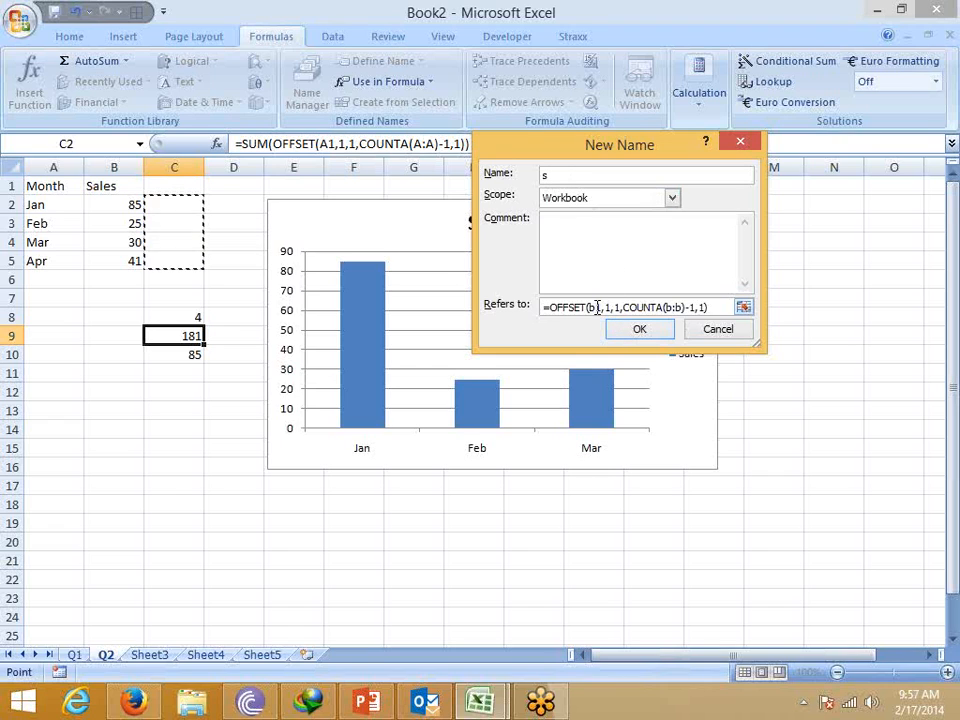
key(Right)
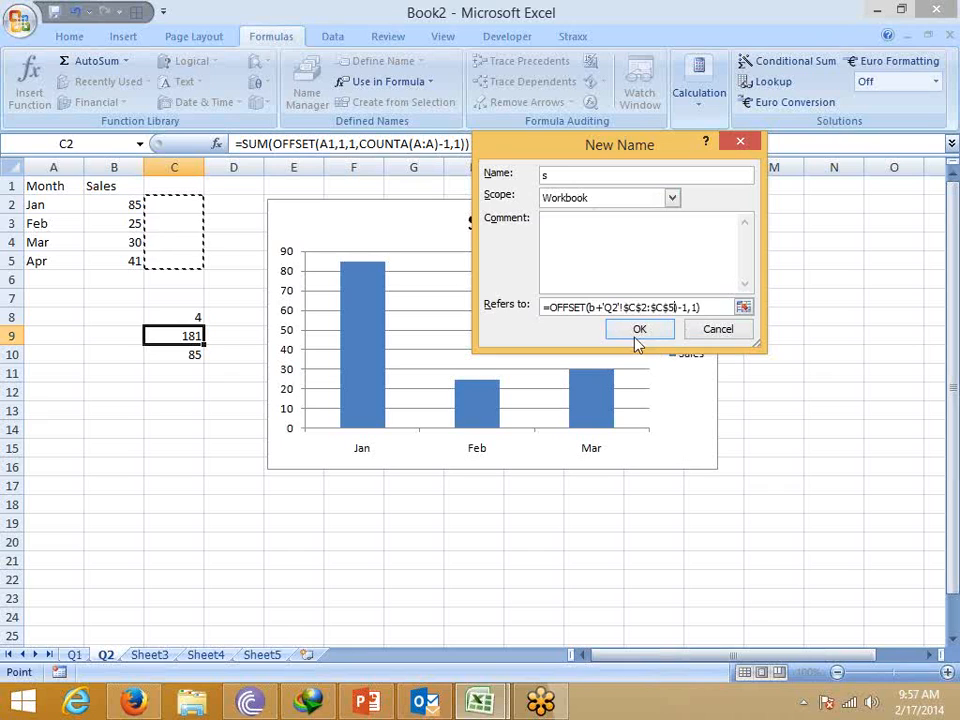
click(590, 307)
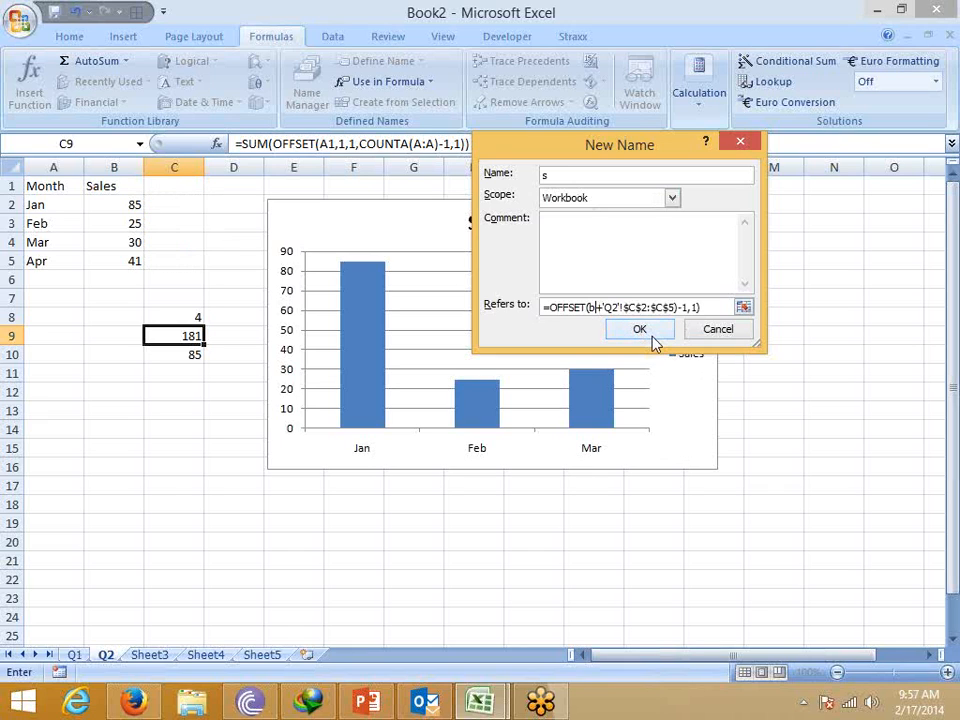
key(Delete)
key(Delete)
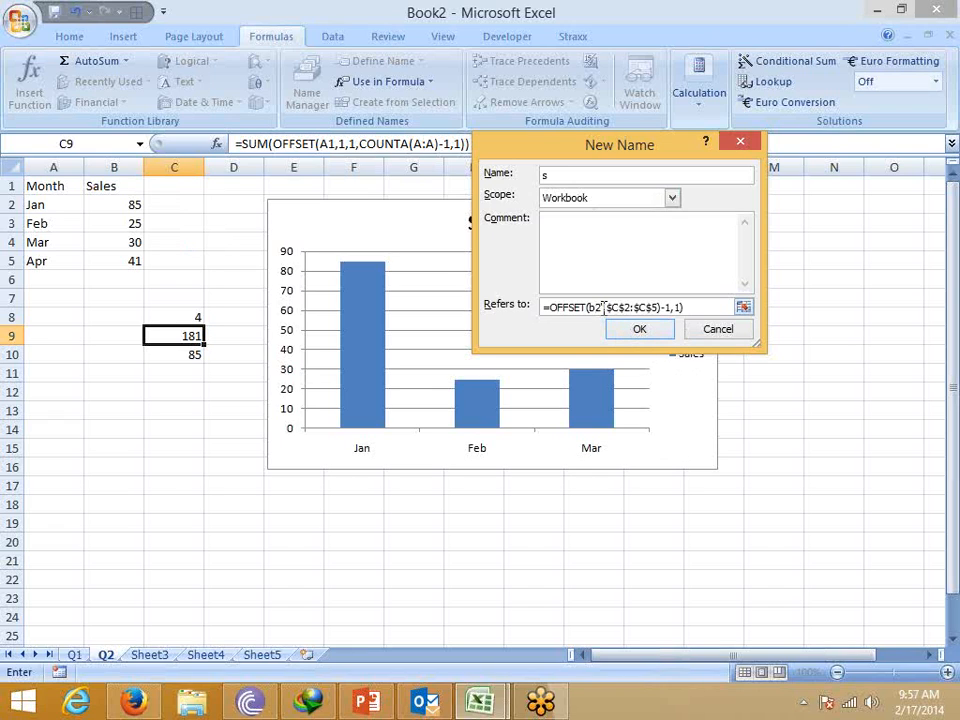
Rewrite name s's reference as =OFFSET($B$1,1,1,COUNTA($B:$B)-1,1) and save the name.
drag(694, 307, 551, 312)
text(OFFSET(A1,1,1,COUNTA(A:A)-1,1))
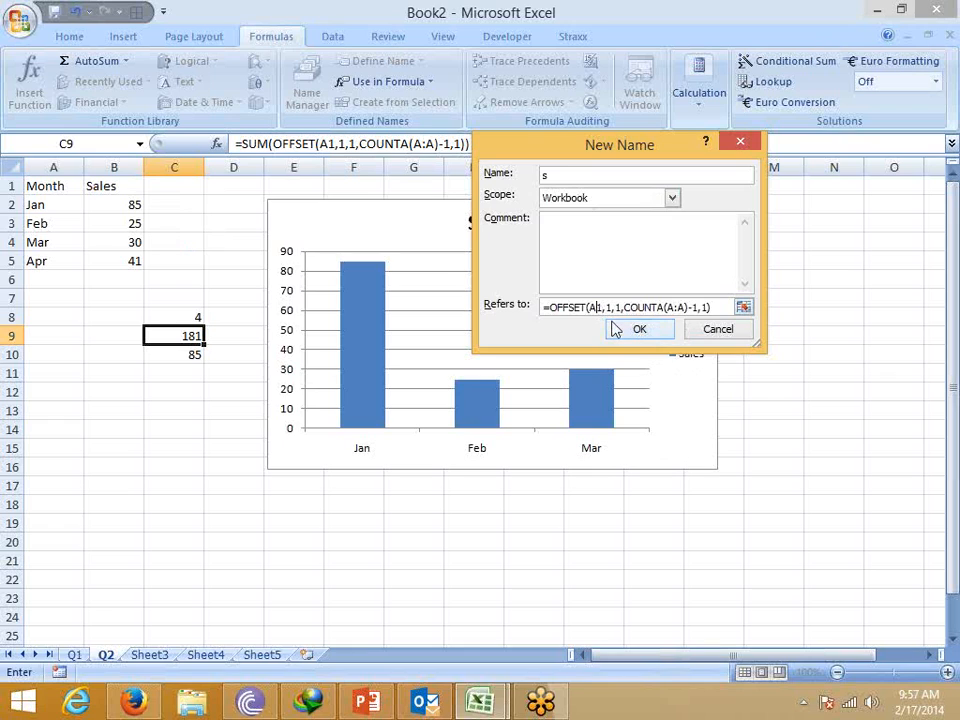
key(BackSpace)
text(b)
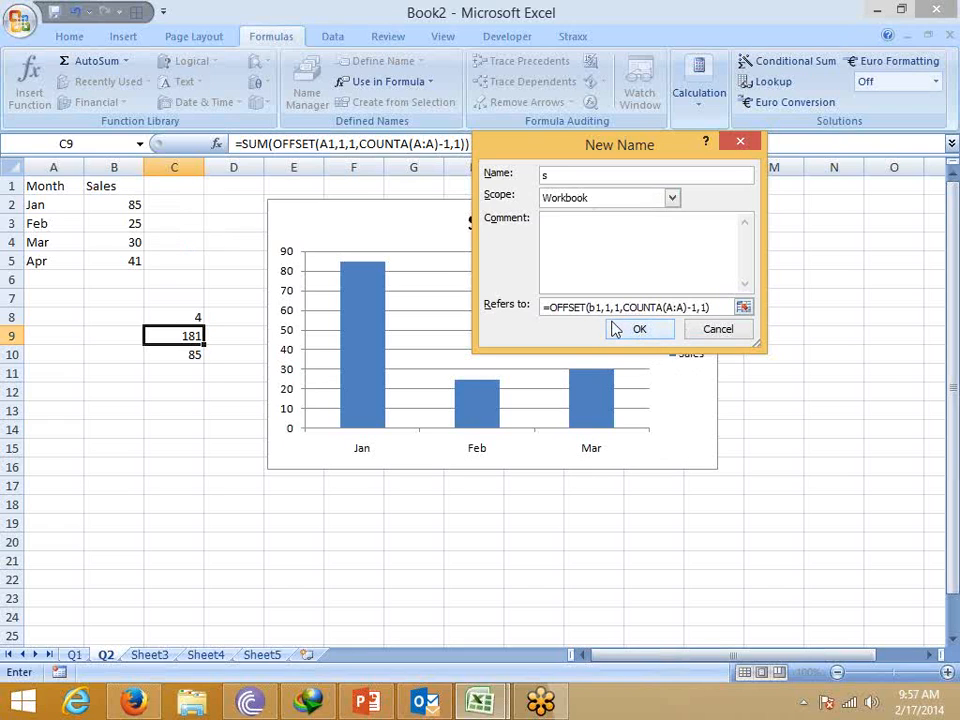
key(F4)
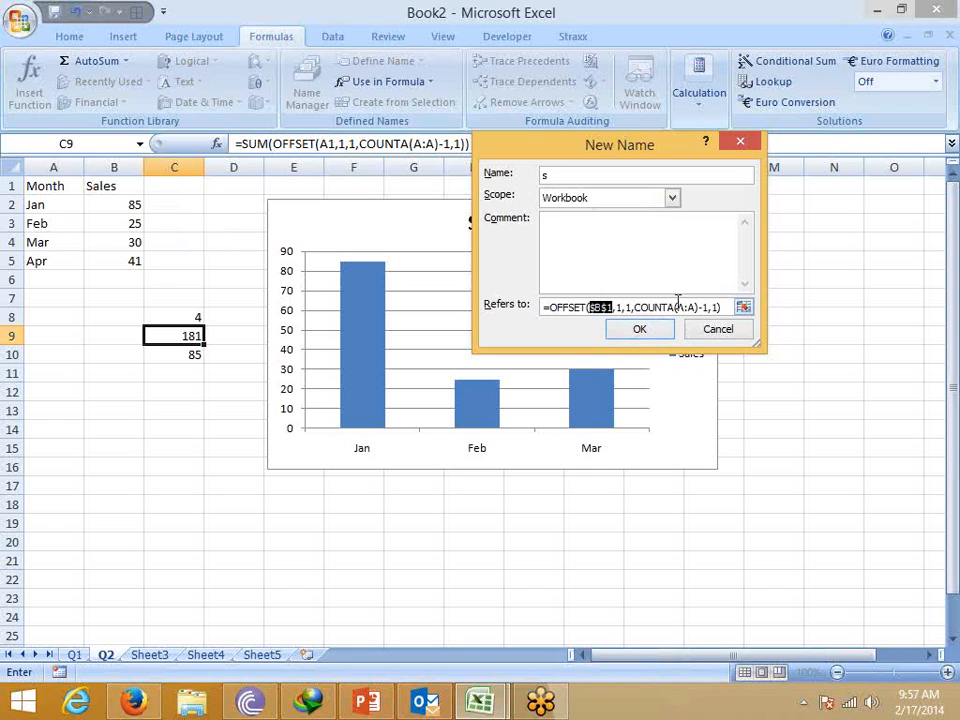
click(675, 307)
click(686, 309)
key(BackSpace)
text(b)
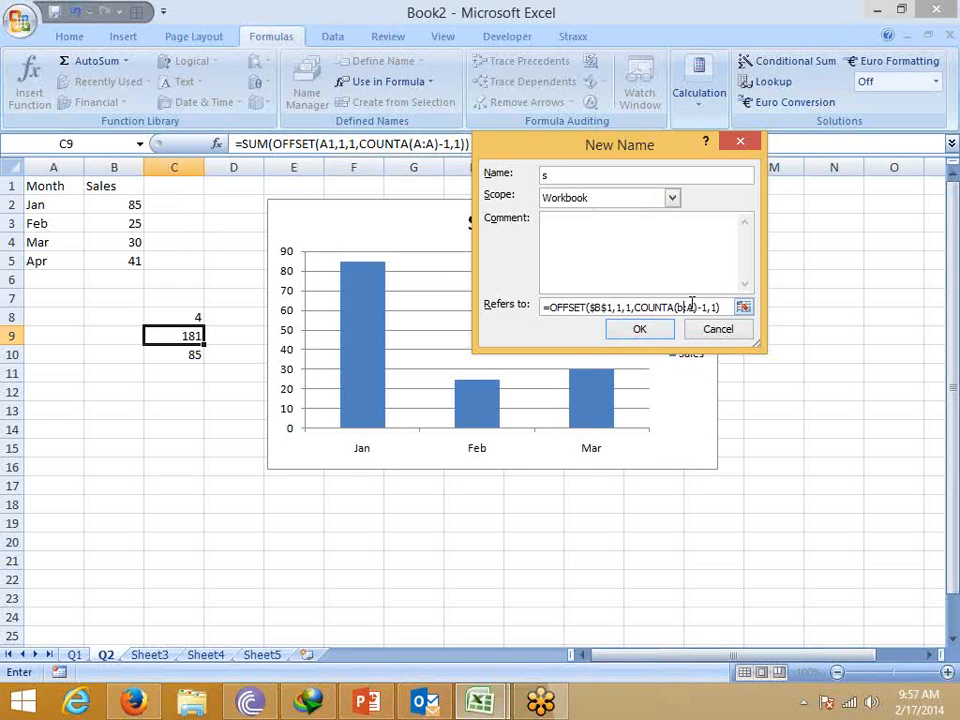
key(Delete)
text(b)
key(F4)
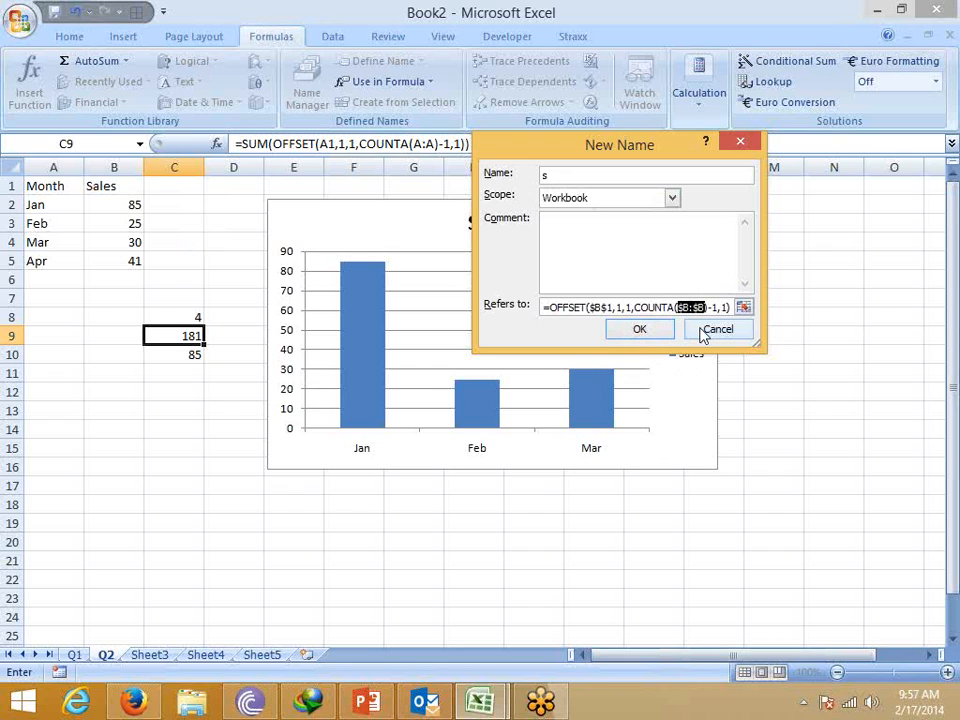
click(634, 328)
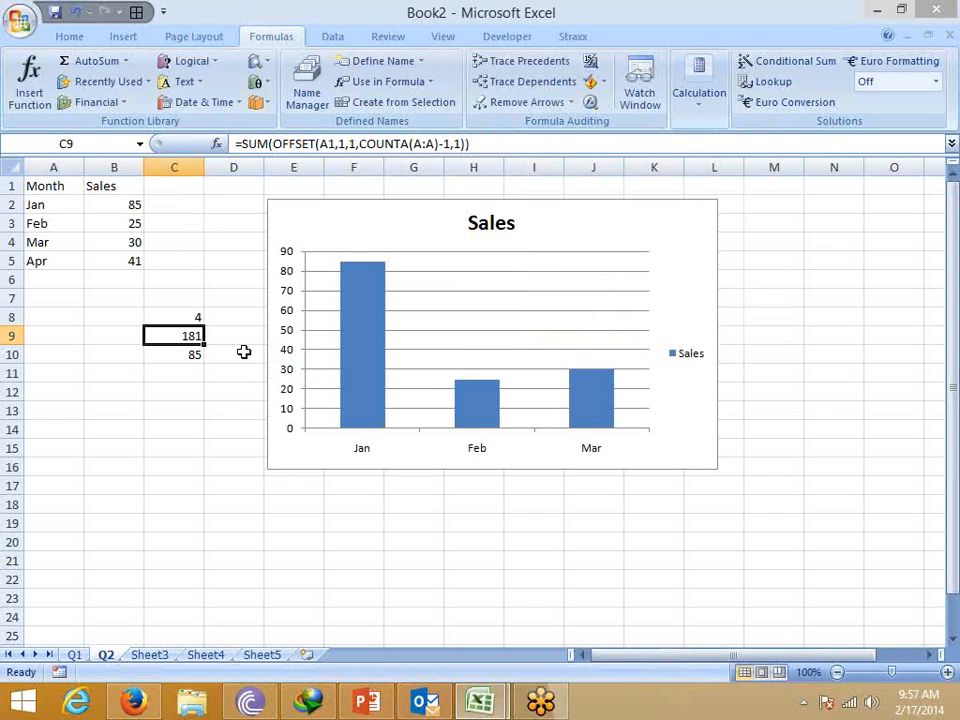
Enter the test formula =SUM(m) in cell C12 and inspect it.
click(167, 390)
text(=sum)
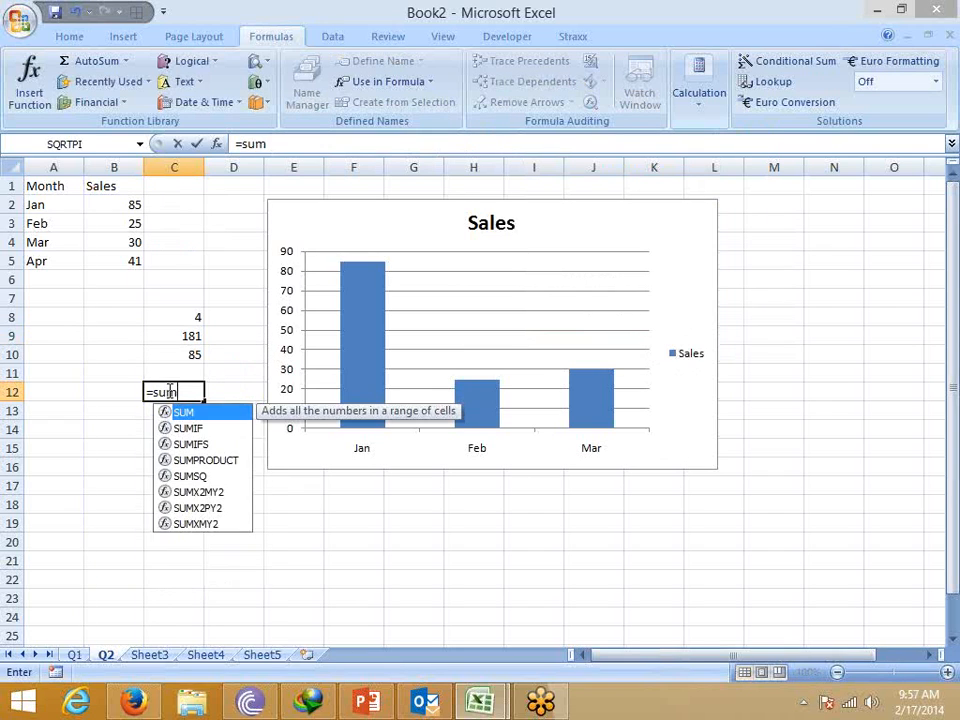
key(Tab)
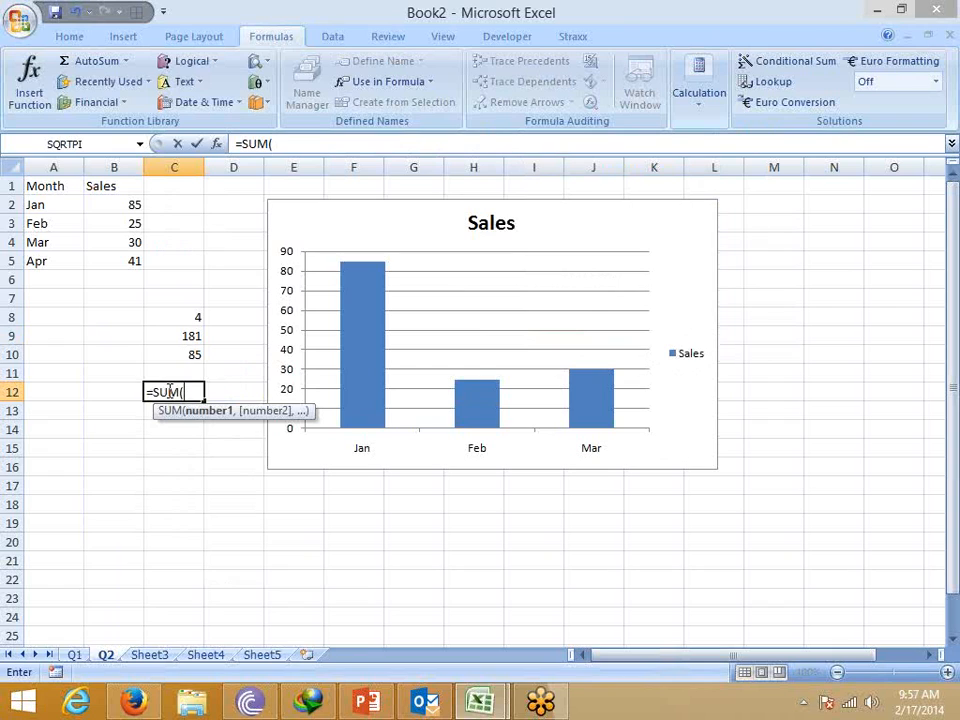
text(m)
key(Return)
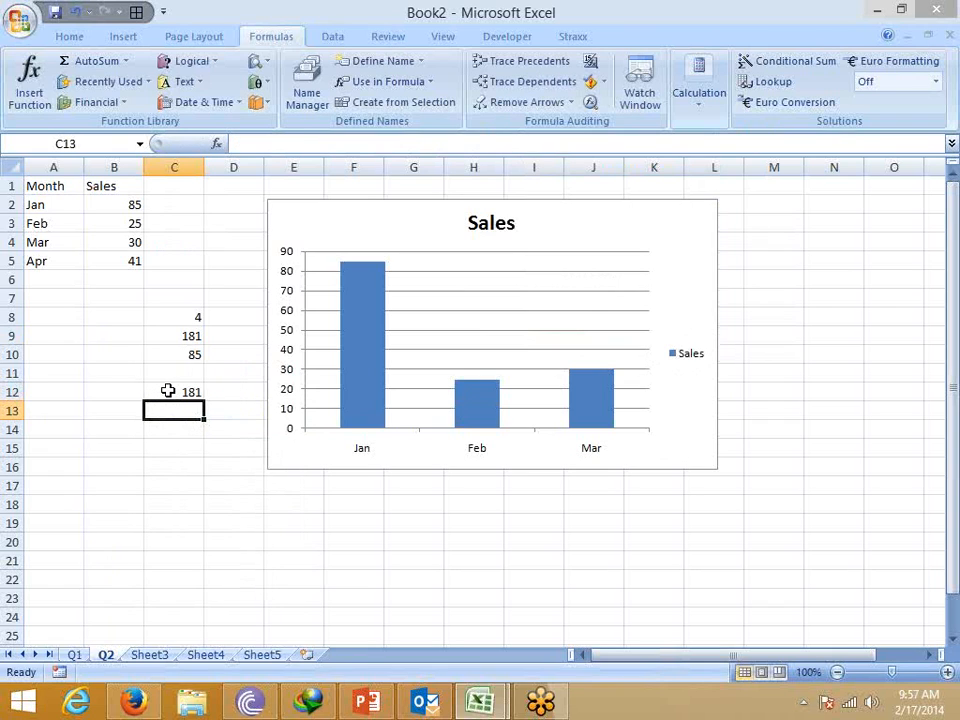
click(168, 391)
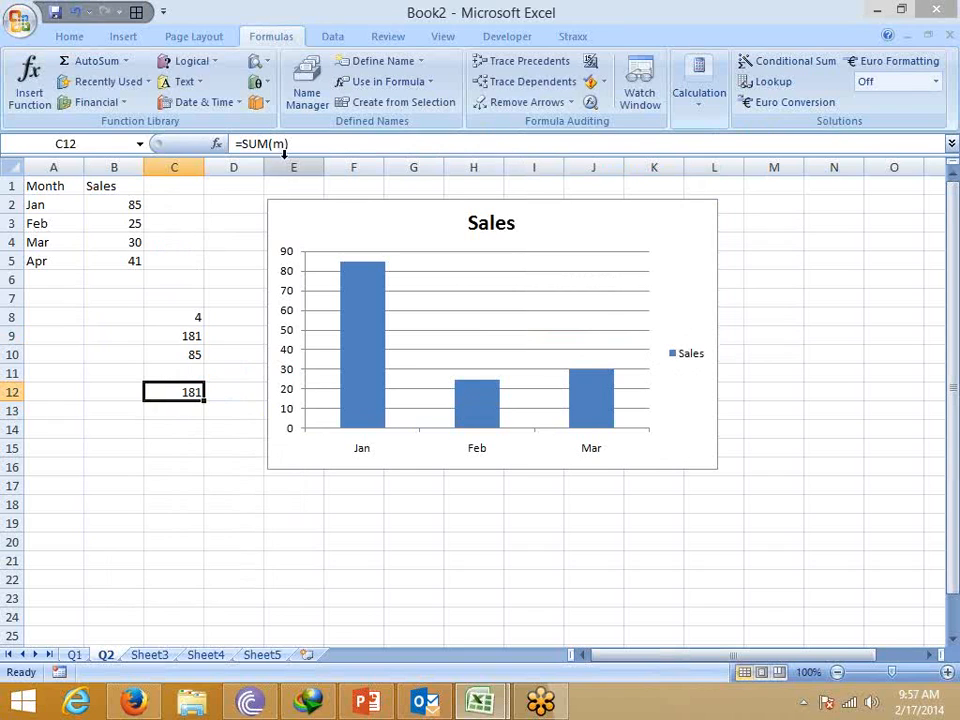
Change name m's column offset to 0, so it refers to =OFFSET('Q2'!$A$1,1,0,COUNTA('Q2'!$A:$A)-1,1).
click(313, 104)
click(420, 131)
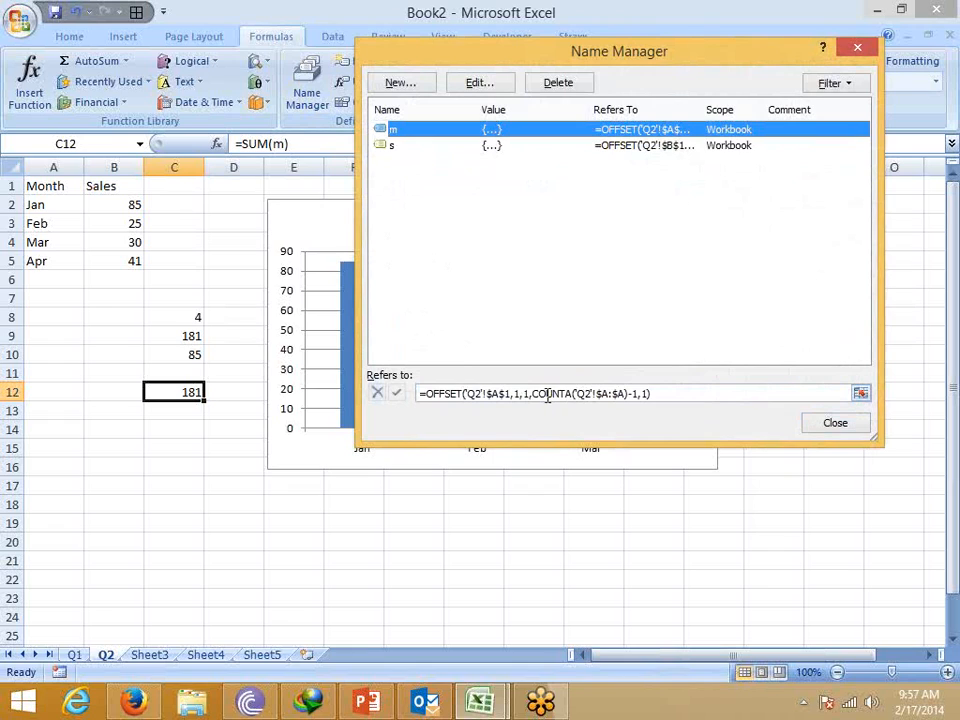
click(607, 393)
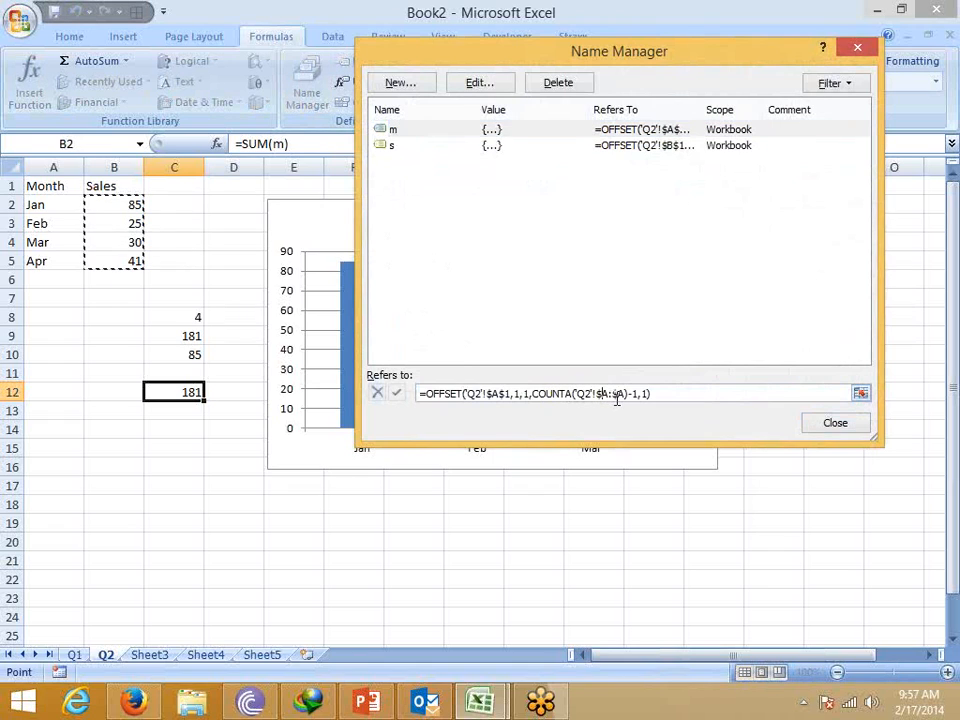
click(514, 393)
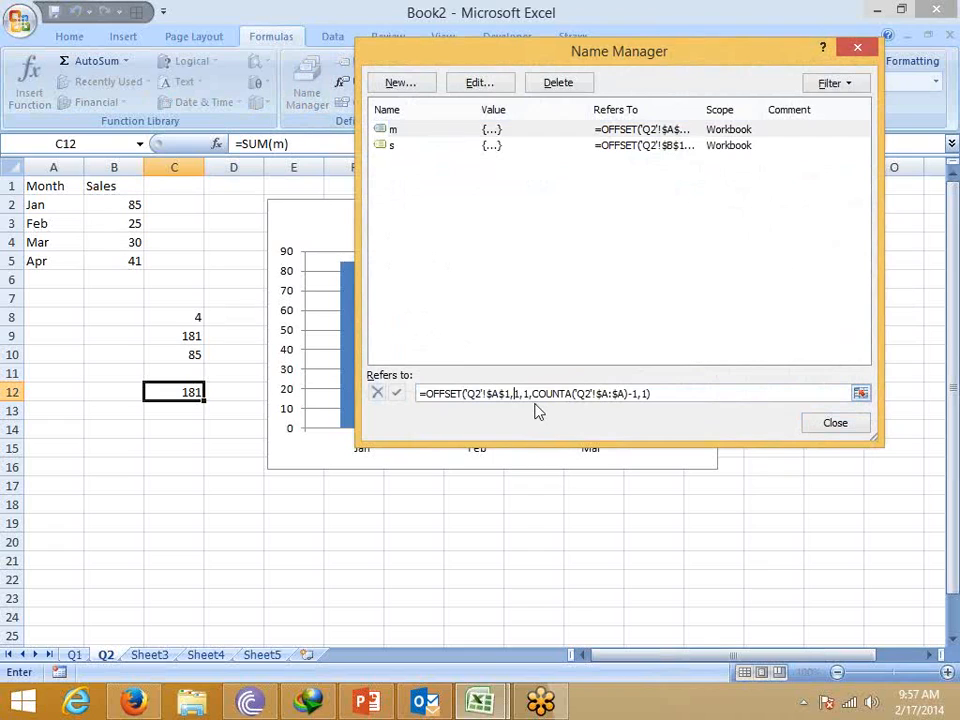
click(526, 393)
key(Delete)
text(0)
click(396, 393)
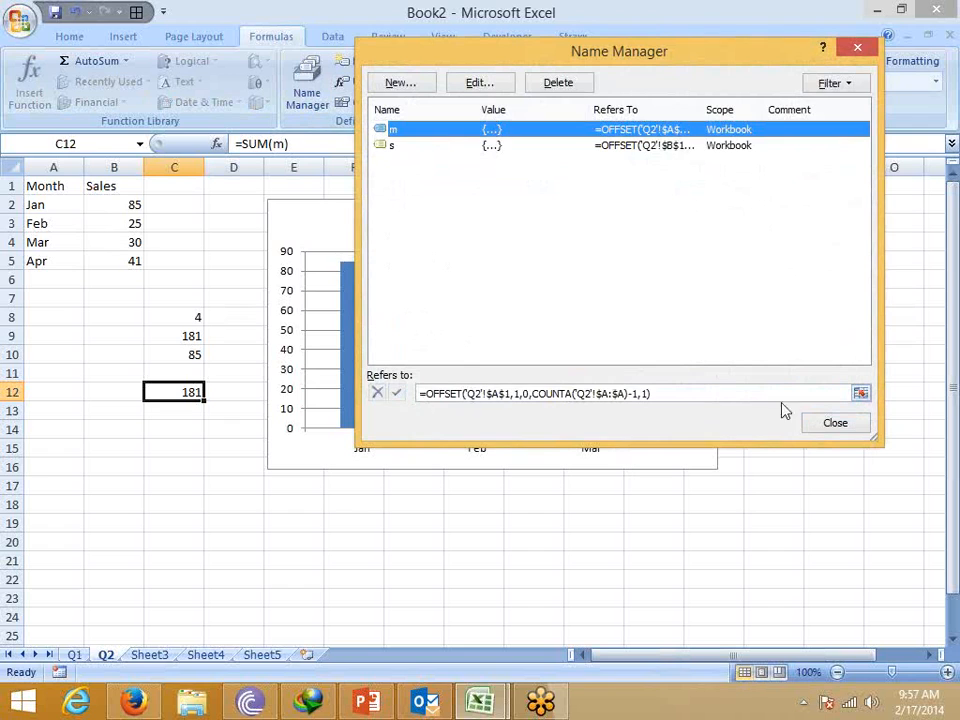
click(834, 423)
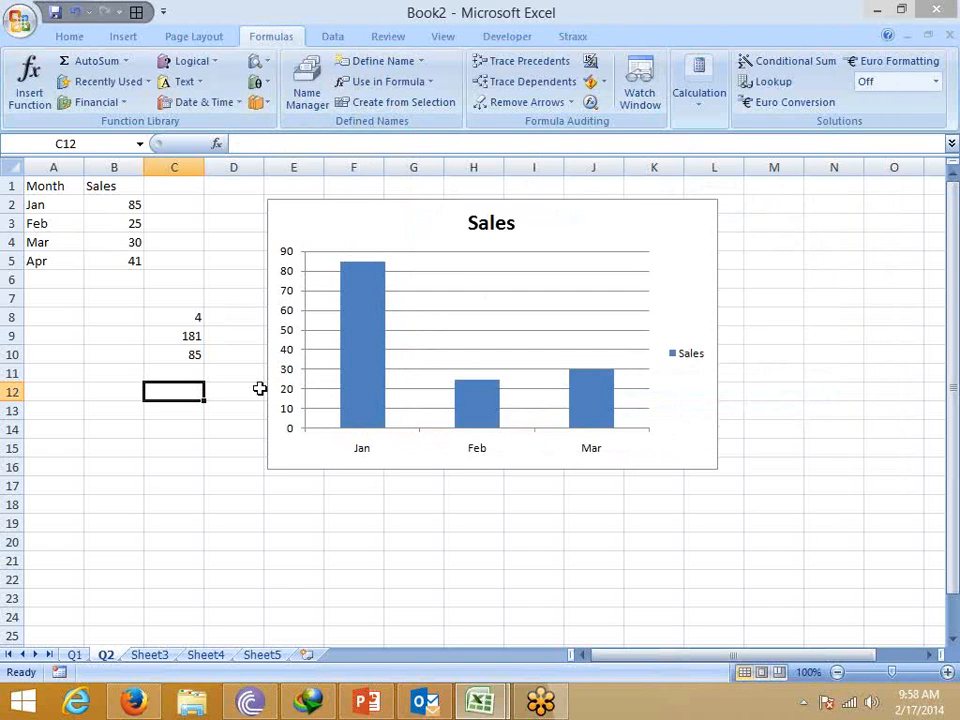
Replace the category and value ranges in the Sales chart's SERIES formula with the names m and s.
click(362, 367)
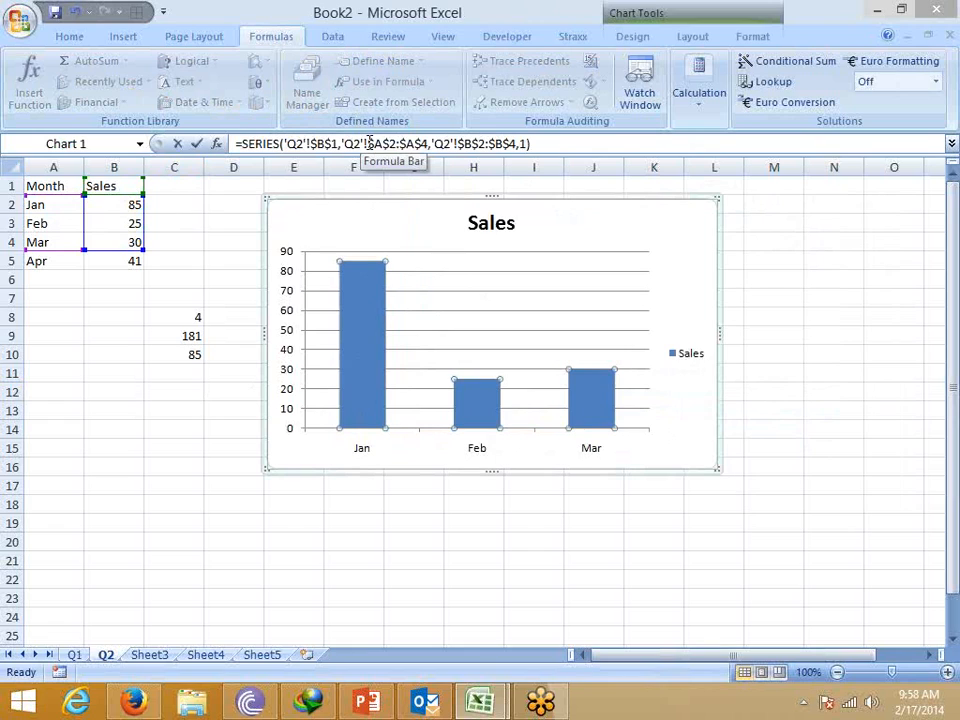
drag(368, 143, 430, 160)
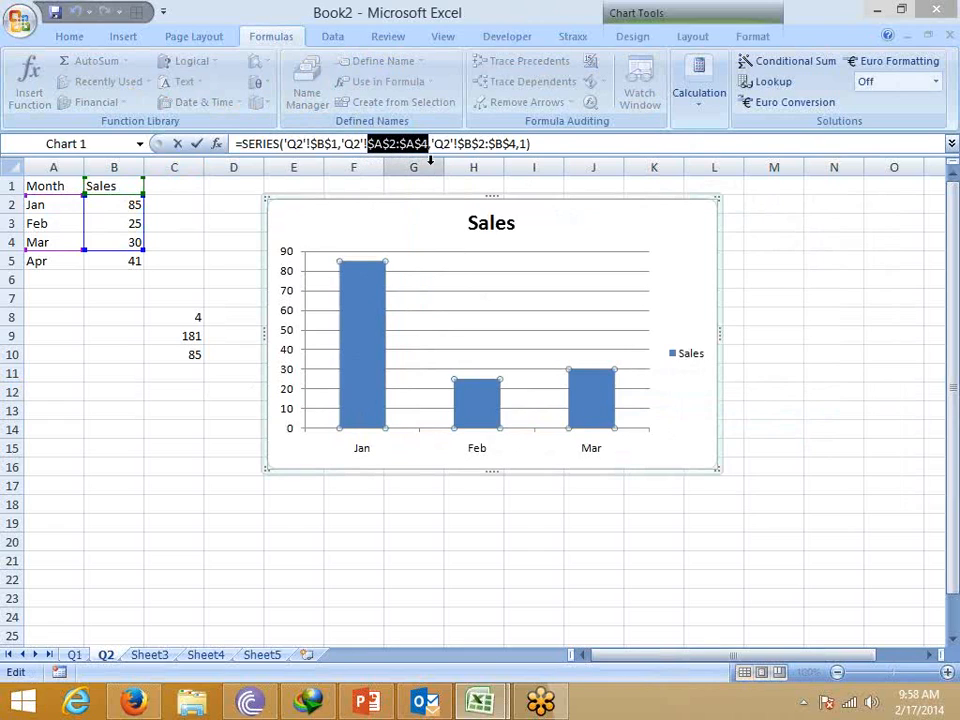
text(m)
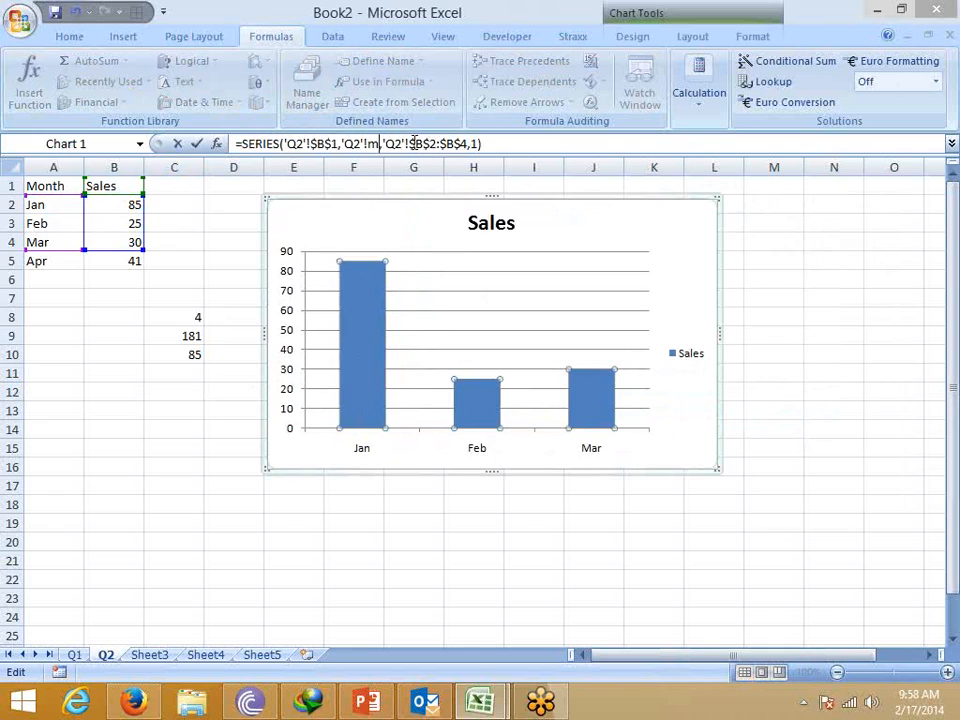
drag(409, 143, 468, 146)
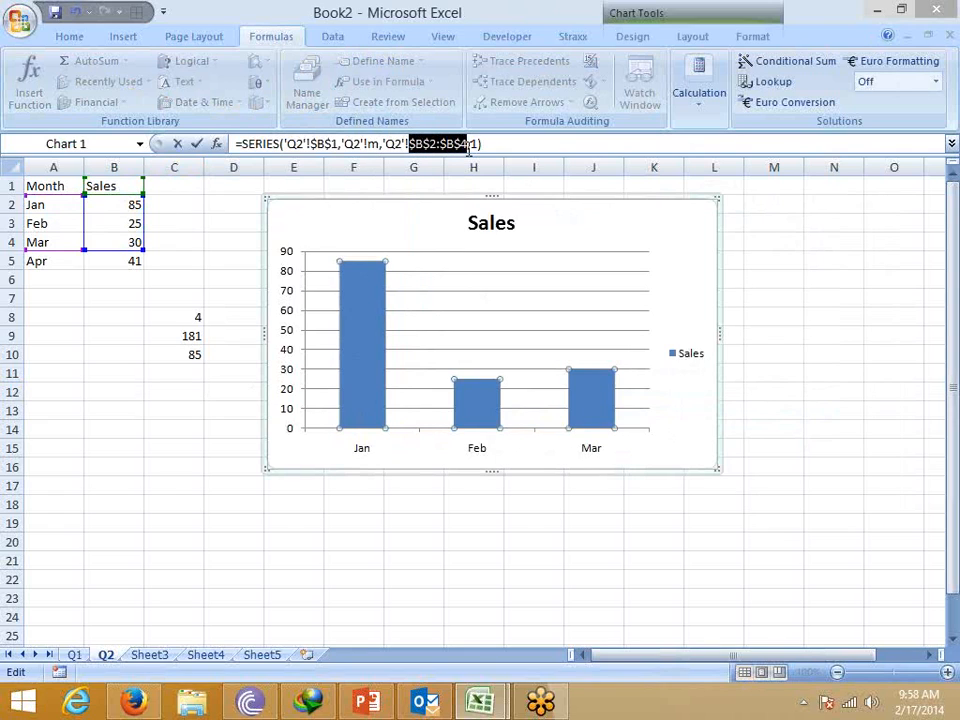
text(s)
key(Return)
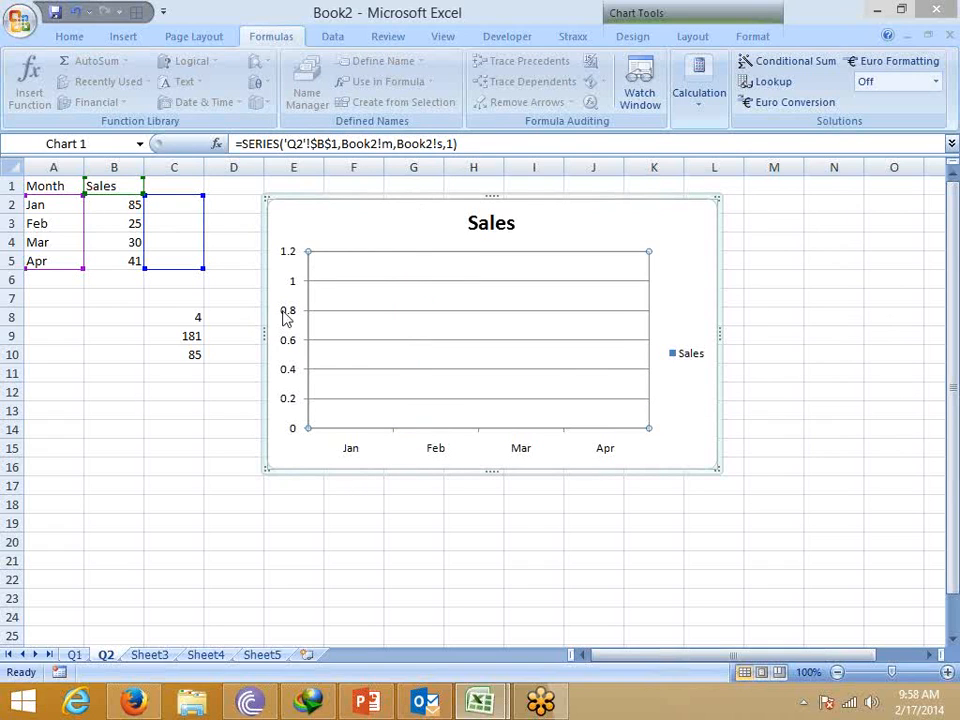
click(147, 397)
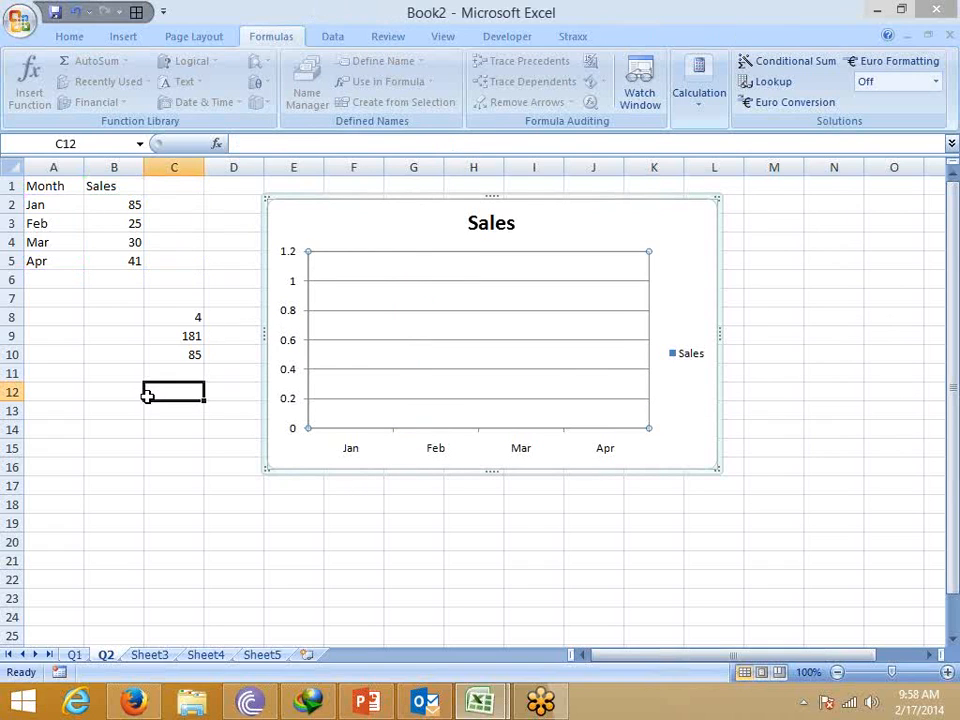
click(279, 229)
click(174, 260)
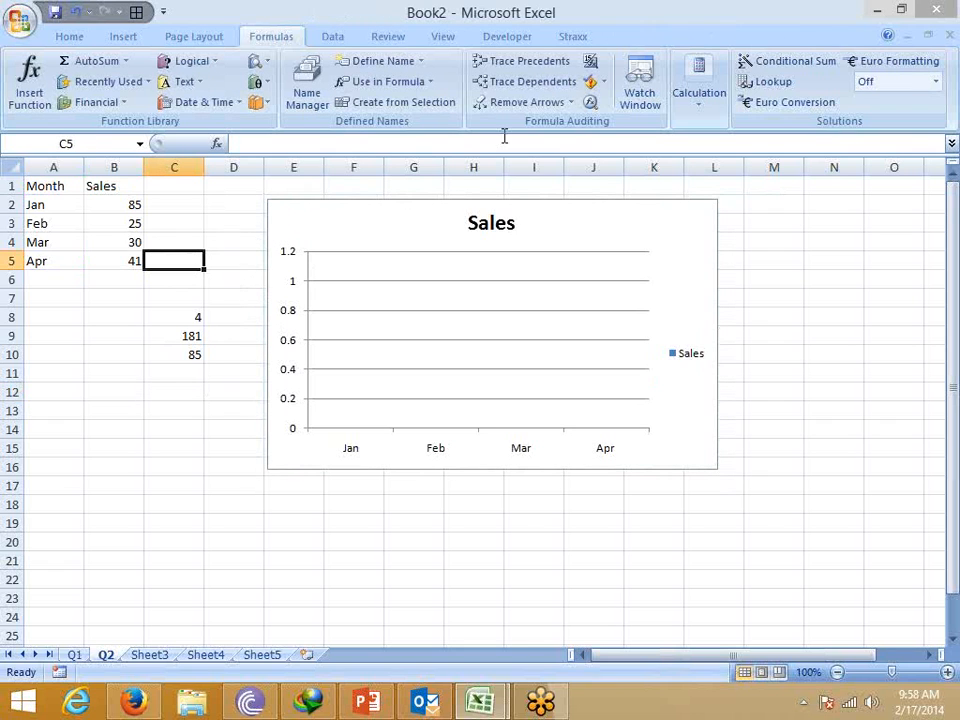
click(591, 102)
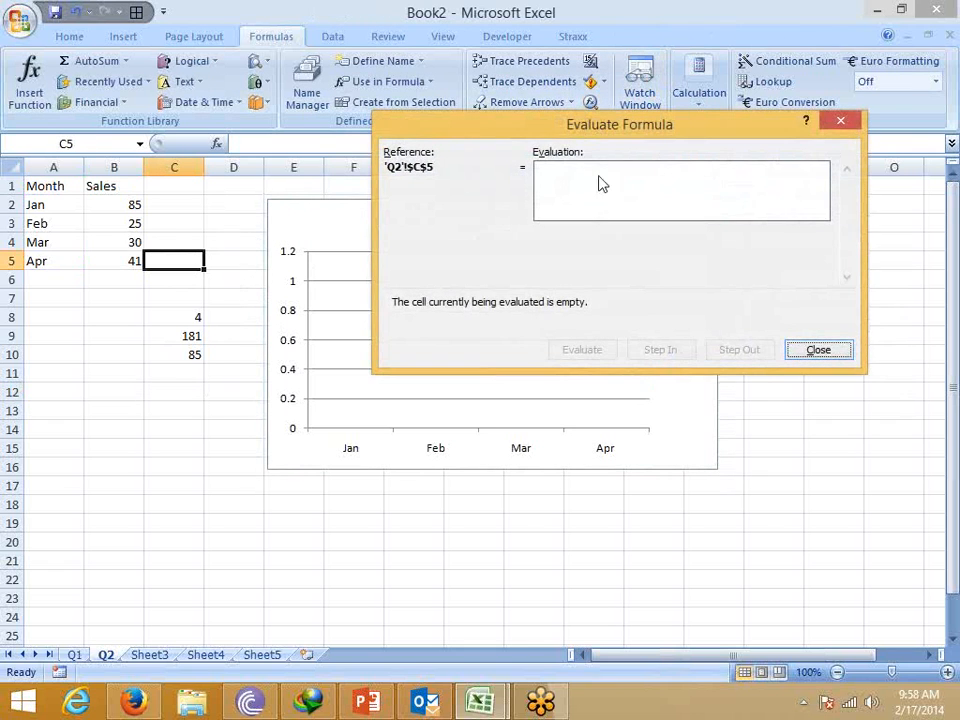
click(832, 350)
Change name s's row offset to 0, so it refers to =OFFSET('Q2'!$B$1,0,1,COUNTA('Q2'!$B:$B)-1,1).
click(305, 95)
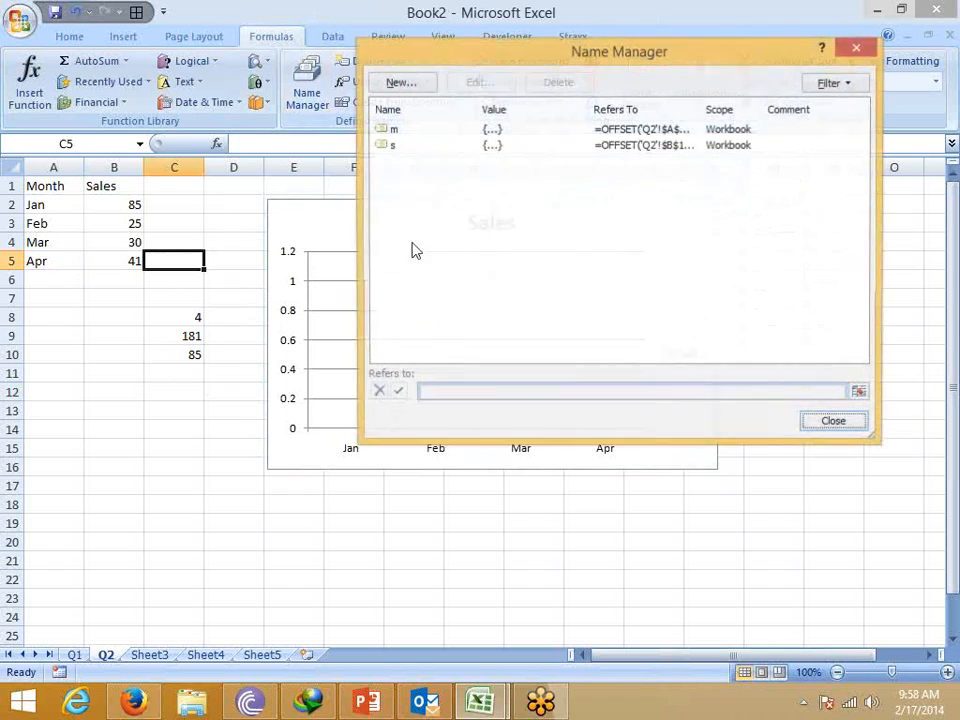
click(437, 147)
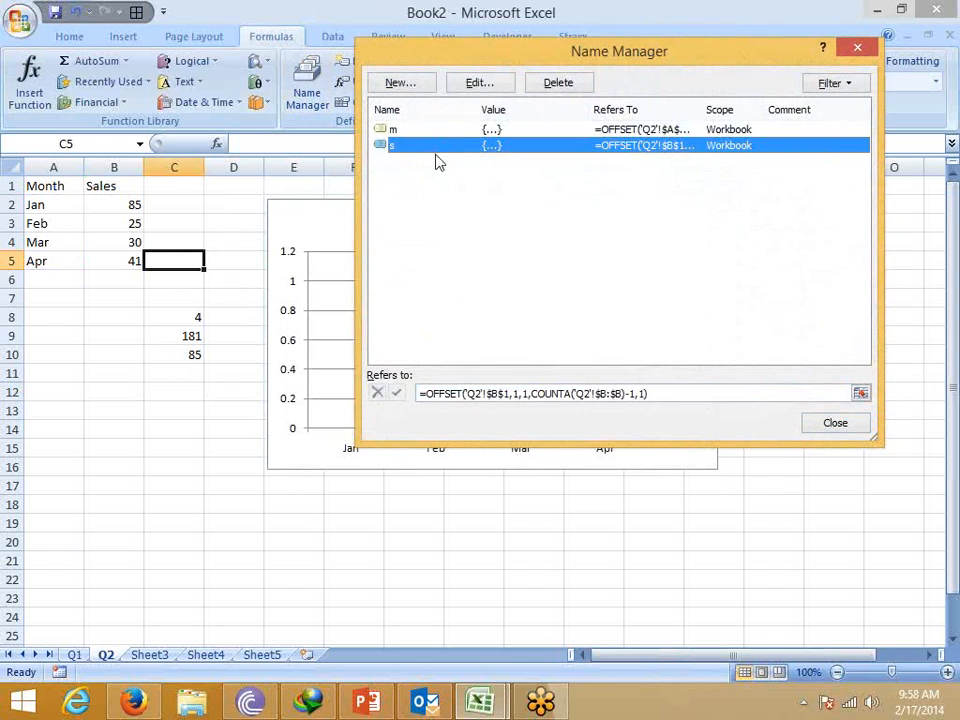
click(510, 394)
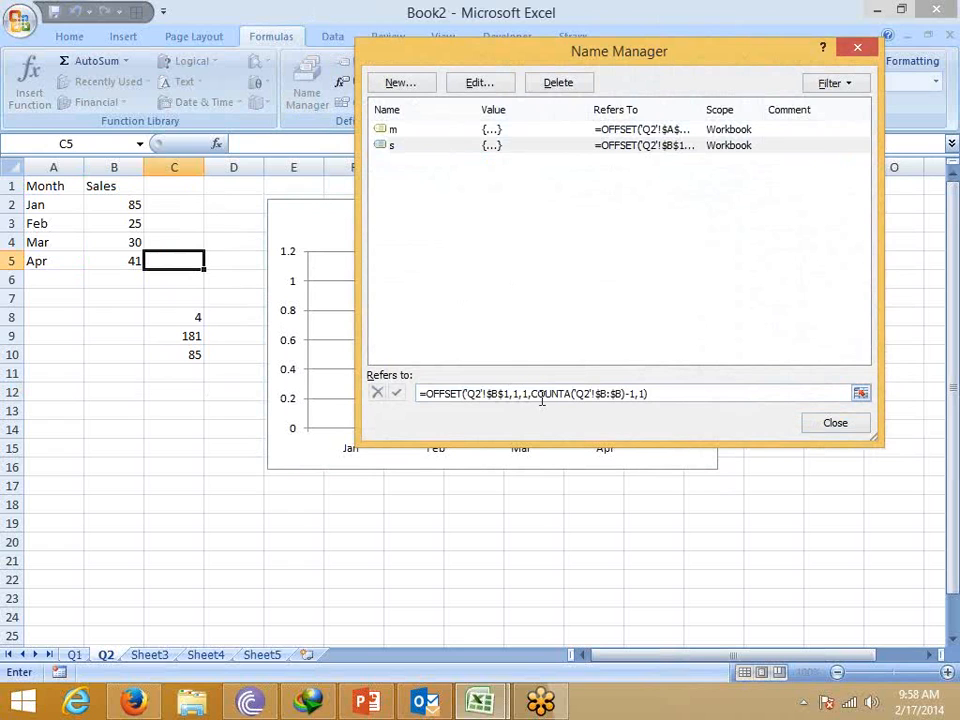
key(Delete)
text(0)
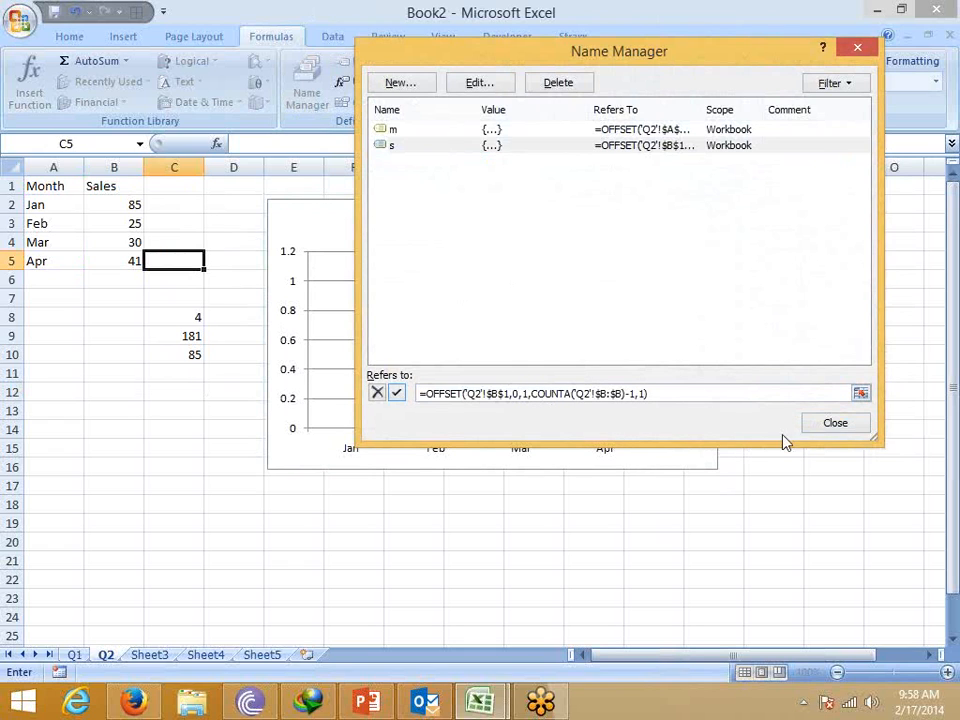
click(397, 394)
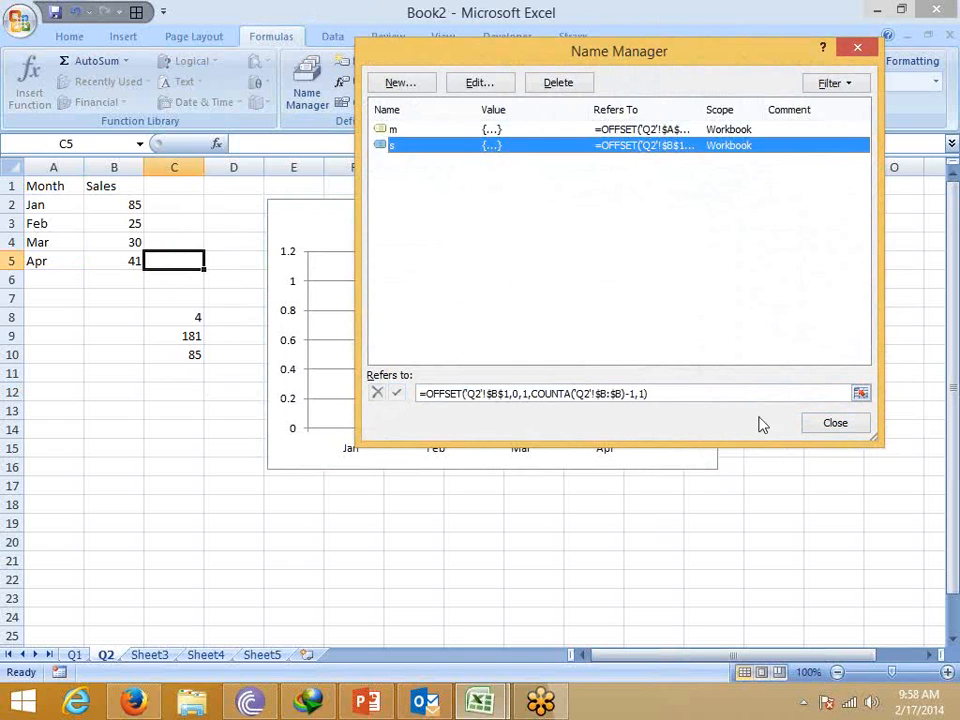
click(838, 423)
click(176, 407)
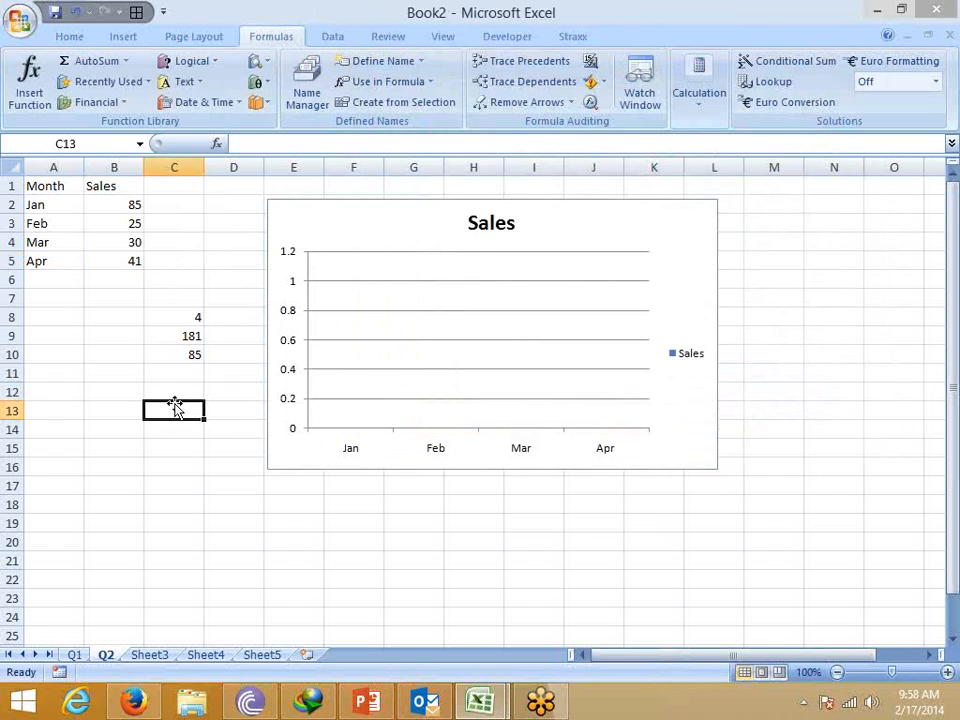
click(148, 298)
click(165, 372)
click(366, 336)
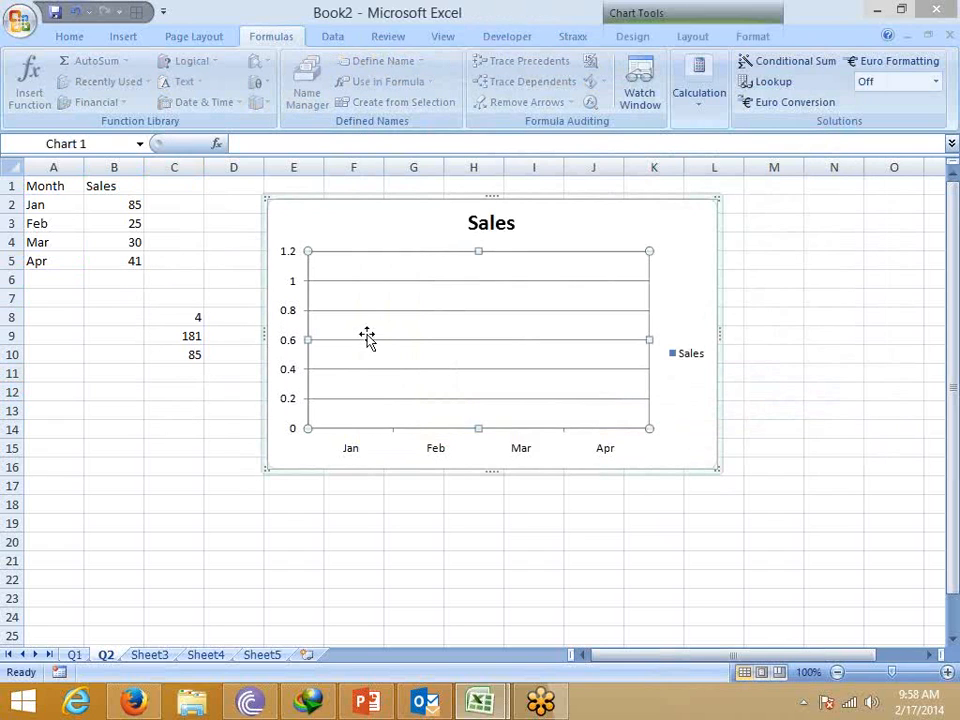
Clear the April sales value in B5 and its month label in A5.
click(125, 268)
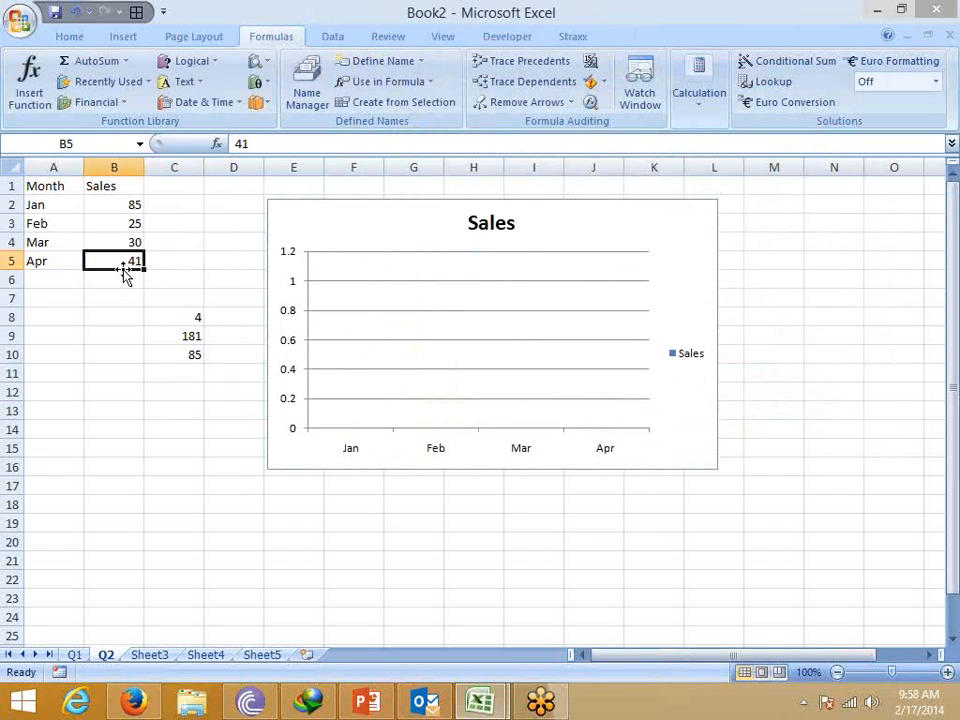
key(Delete)
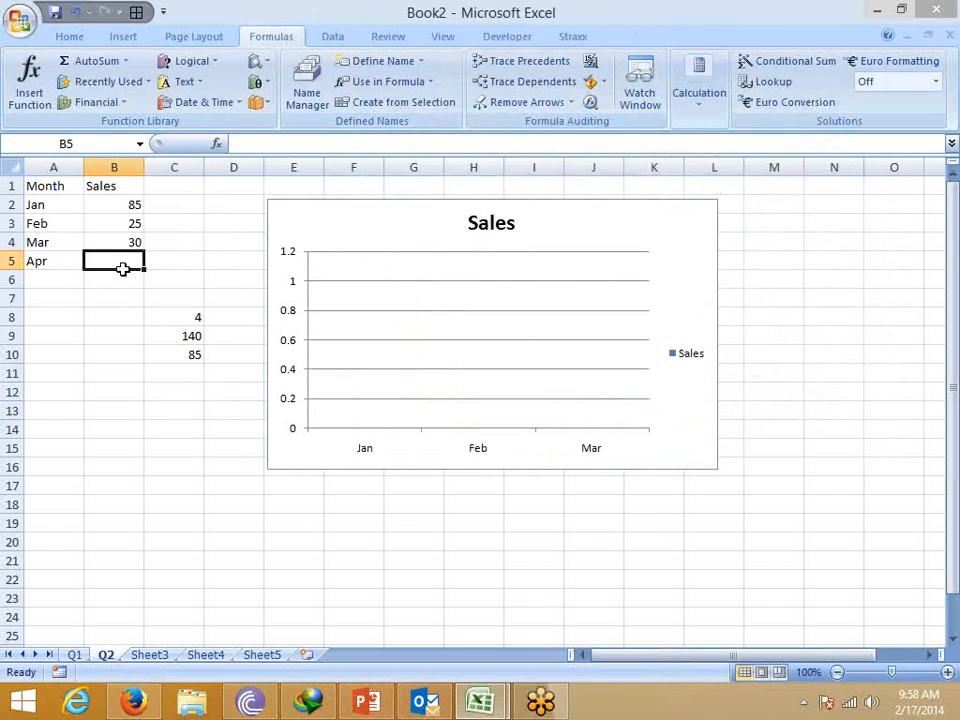
key(Left)
key(Delete)
key(Right)
click(271, 221)
Fill row 5 with a sales value of 30 in B5 and the month Feb in A5.
click(134, 255)
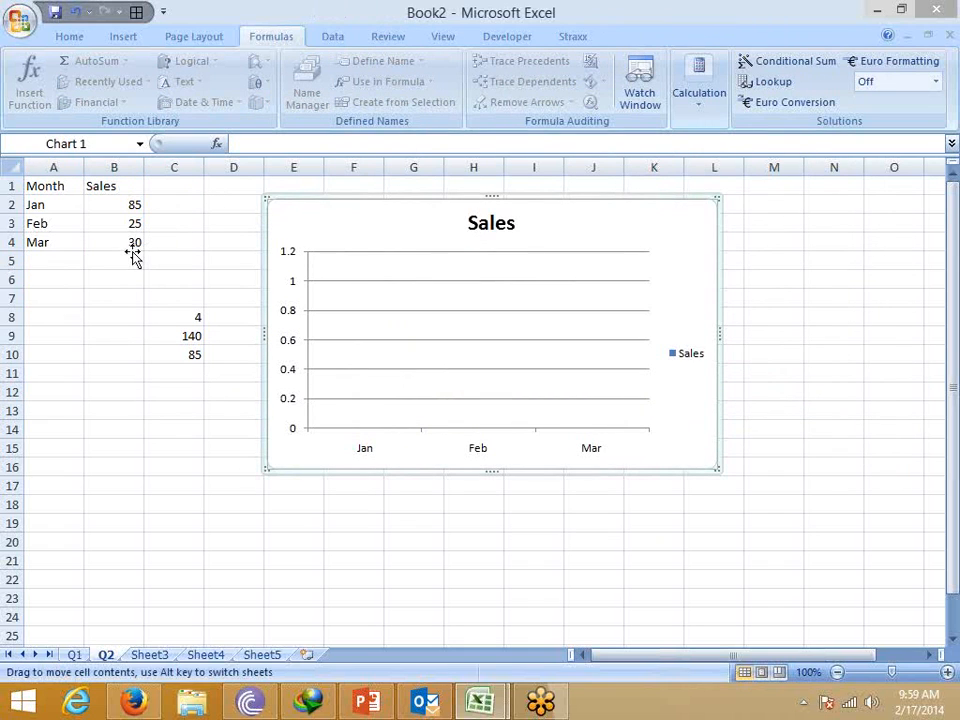
text(30)
key(ctrl+Return)
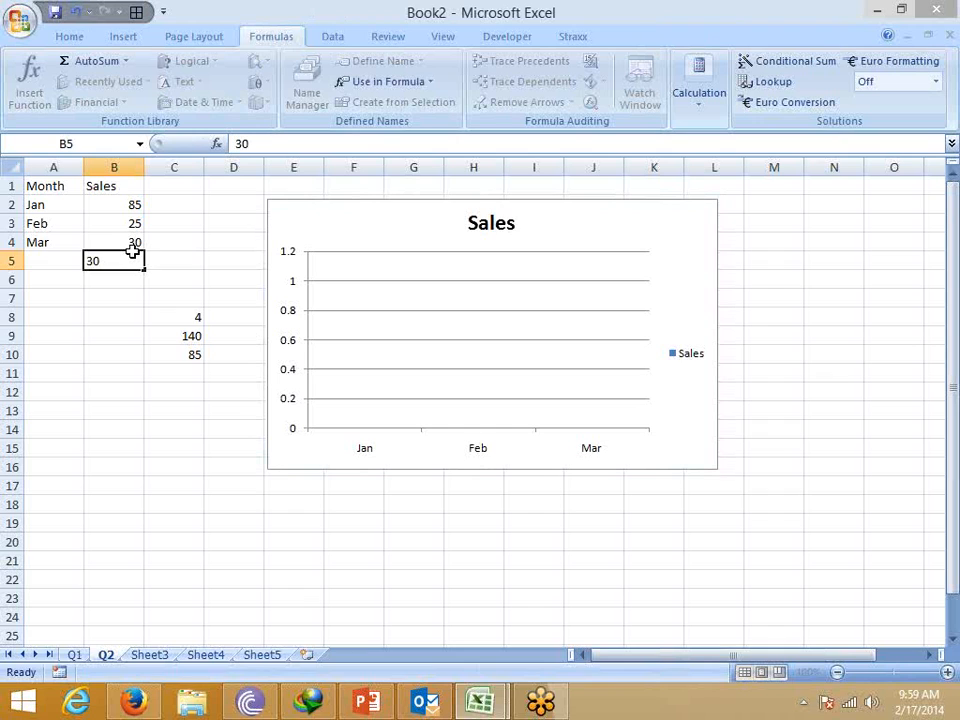
key(Left)
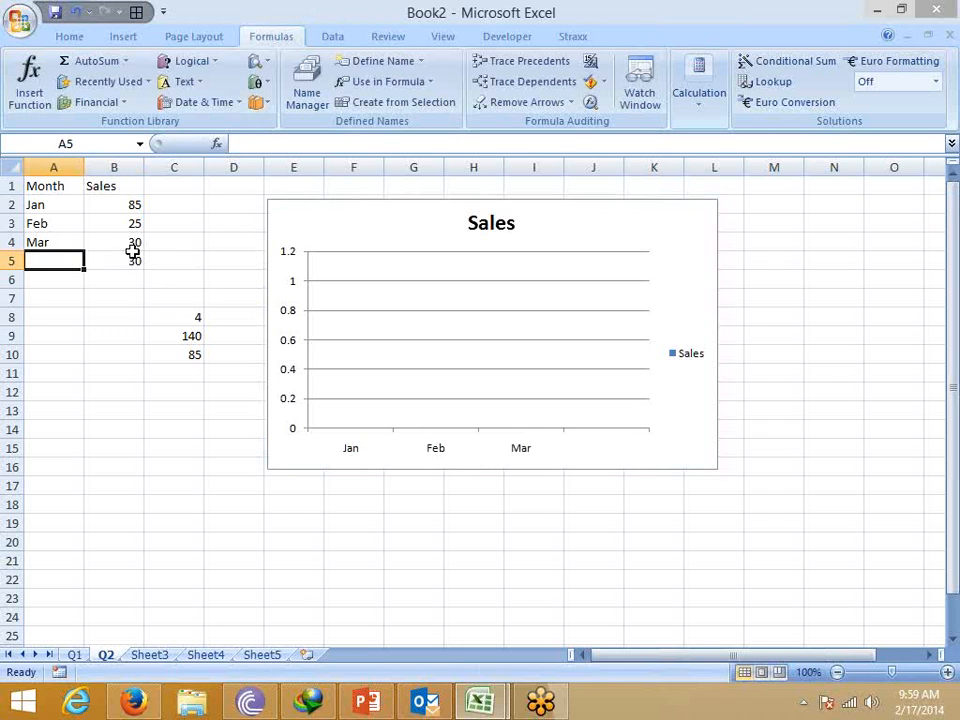
text(Feb)
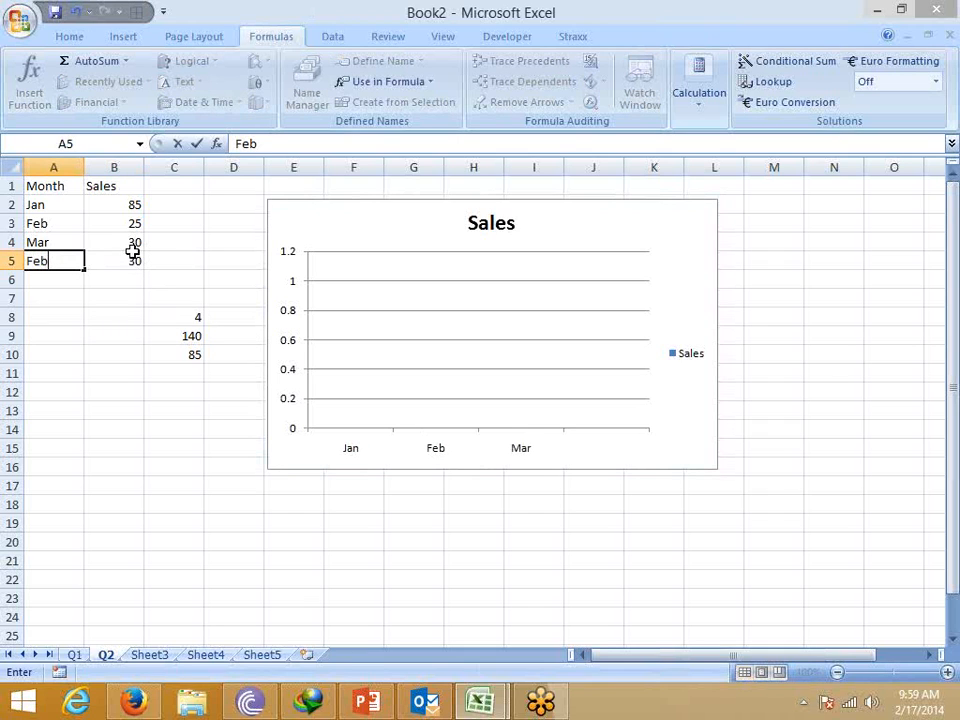
key(Return)
Inspect the name used for the Sales series' values in the chart's data source.
click(358, 259)
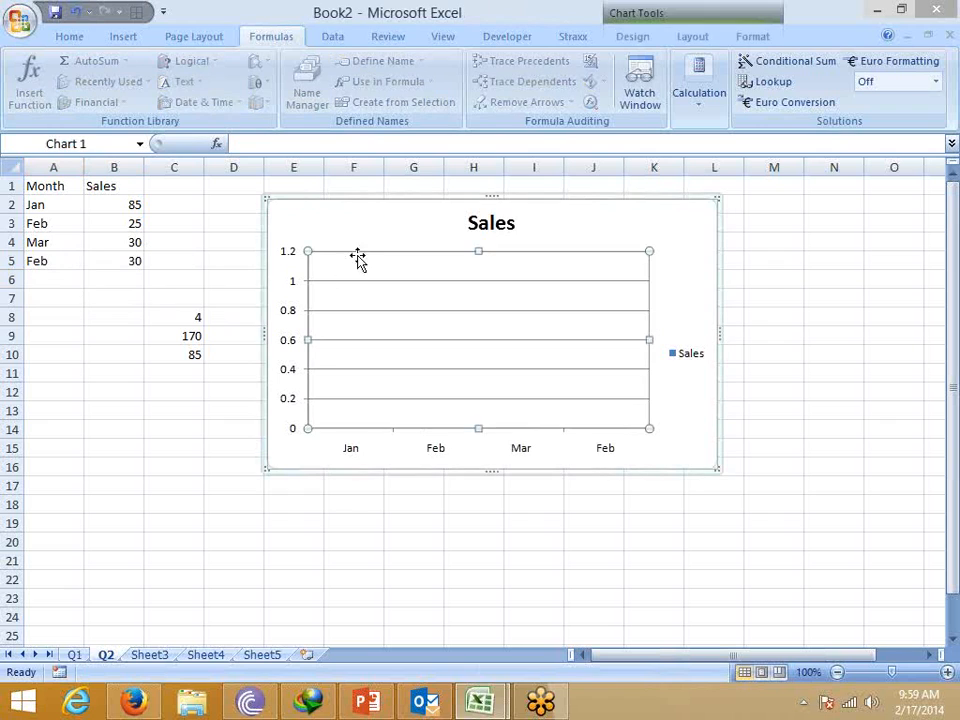
right_click(363, 236)
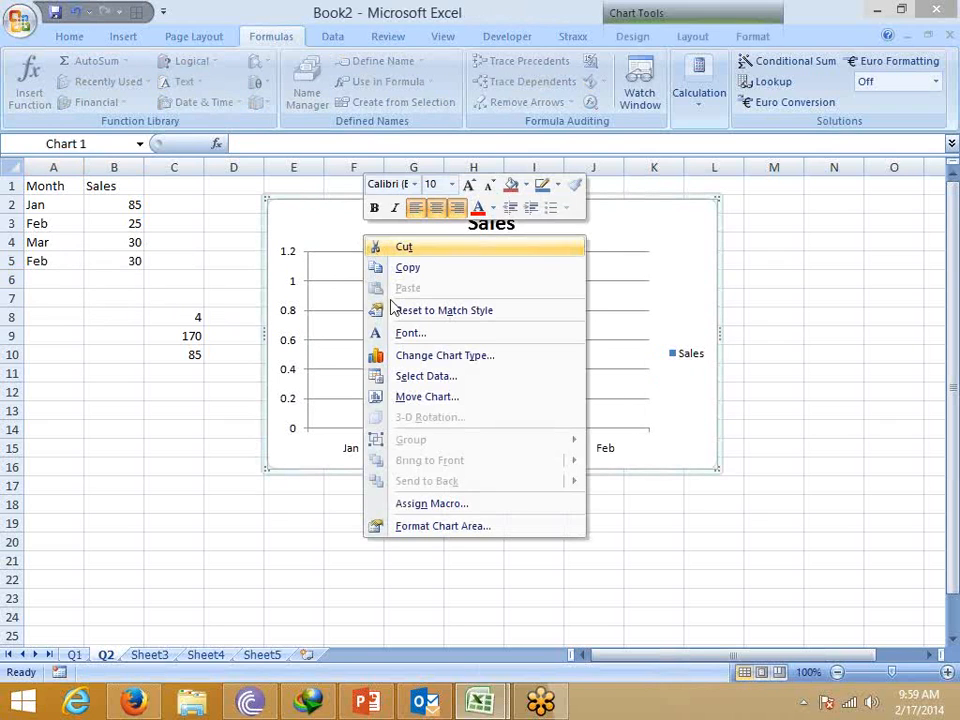
click(436, 378)
click(495, 274)
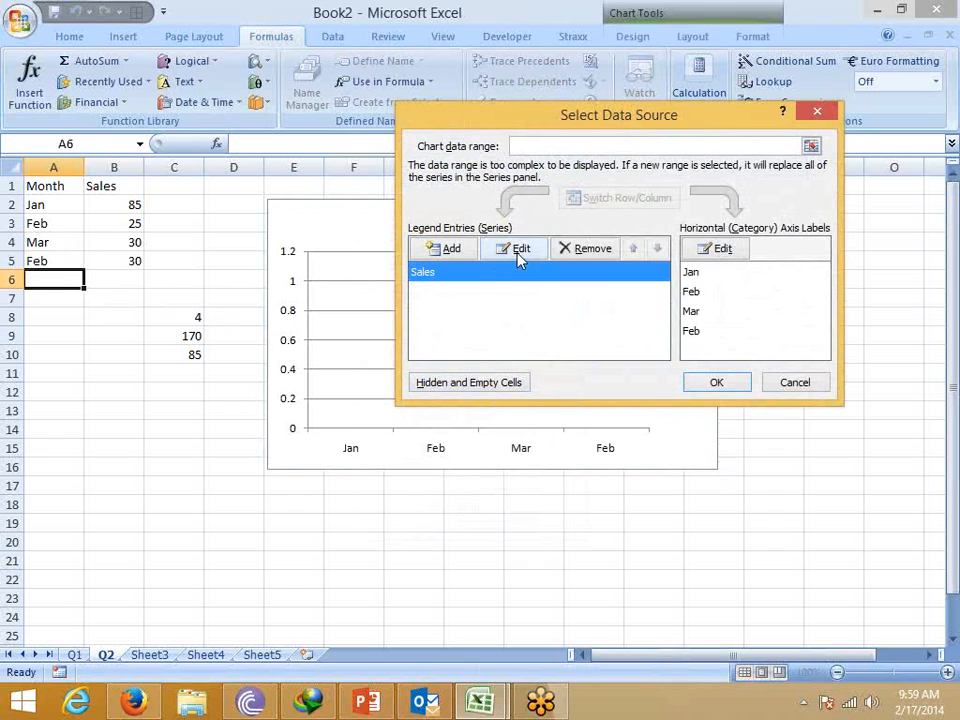
click(518, 250)
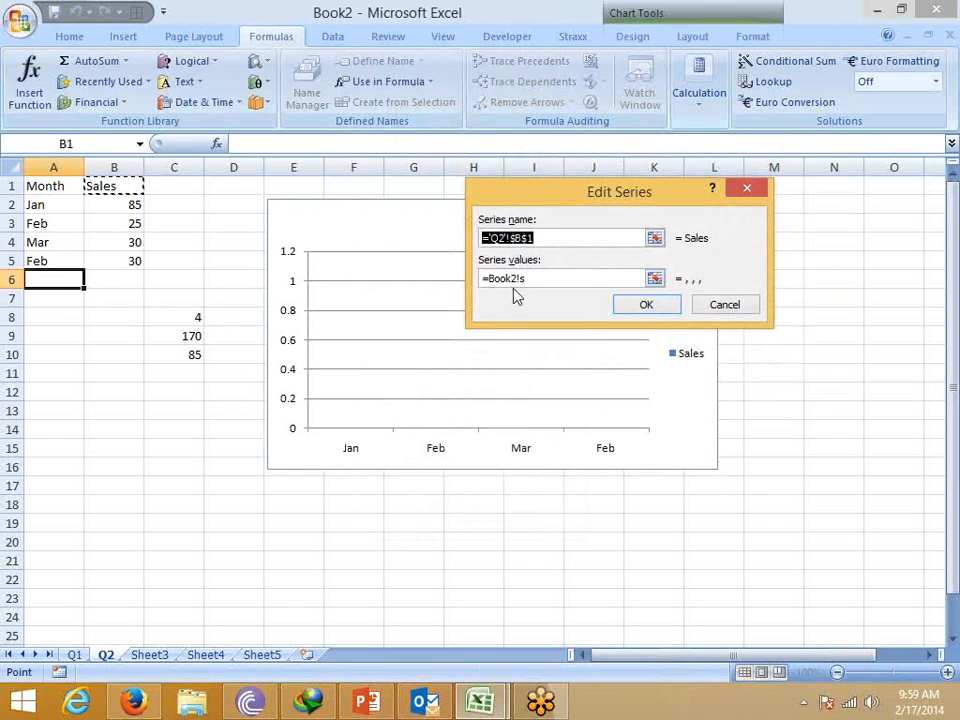
click(534, 278)
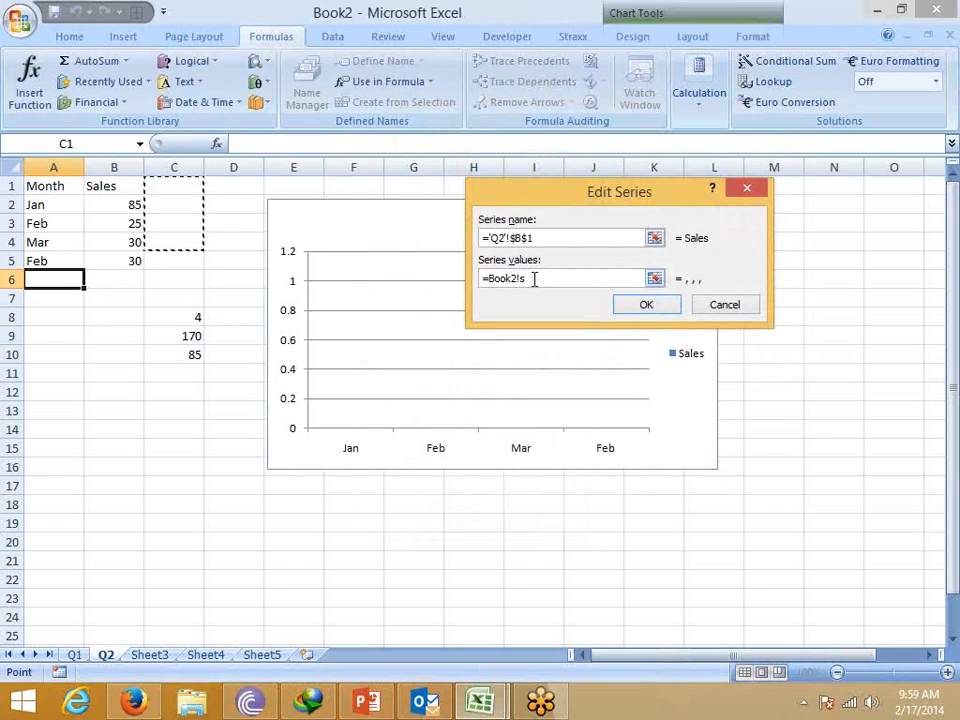
key(BackSpace)
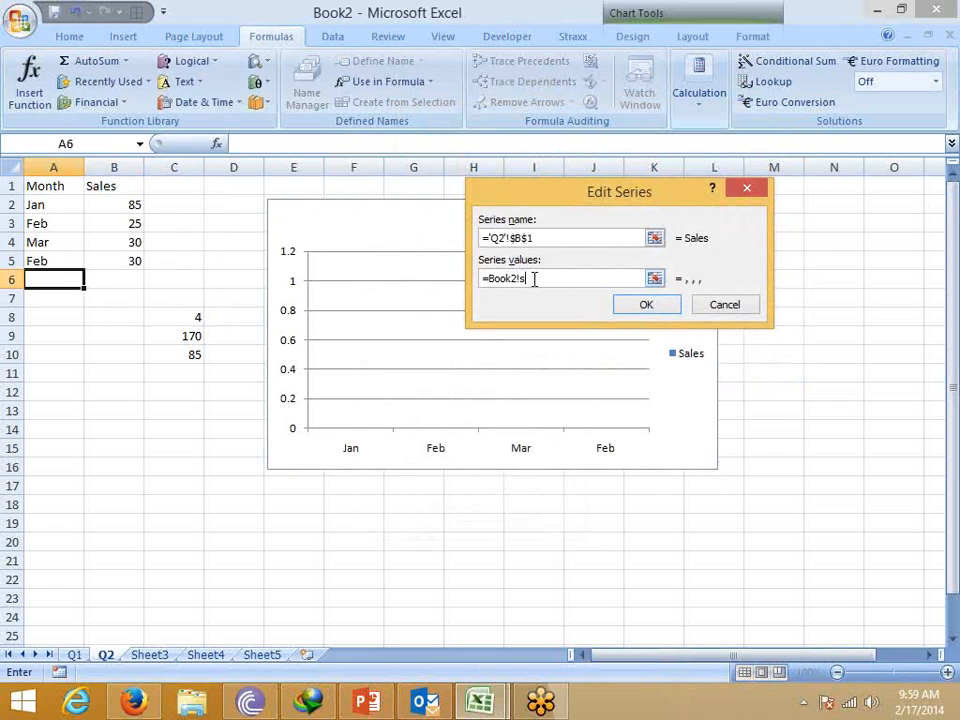
click(648, 310)
click(690, 382)
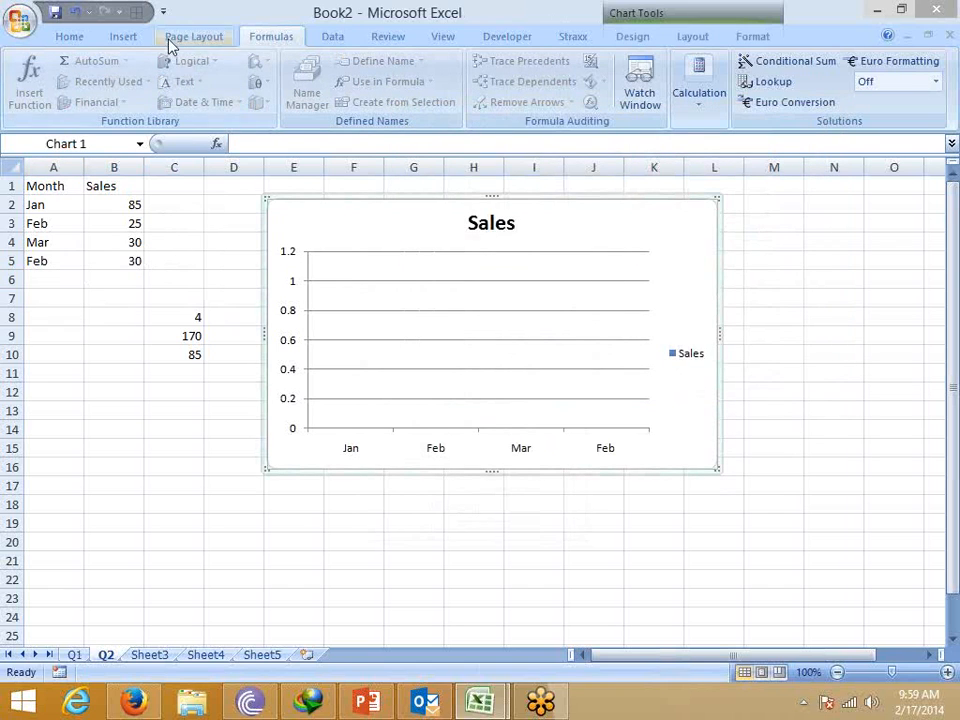
Set name s's row offset to 1 and column offset to 0, making it =OFFSET('Q2'!$B$1,1,0,COUNTA('Q2'!$B:$B)-1,1).
click(242, 201)
click(306, 100)
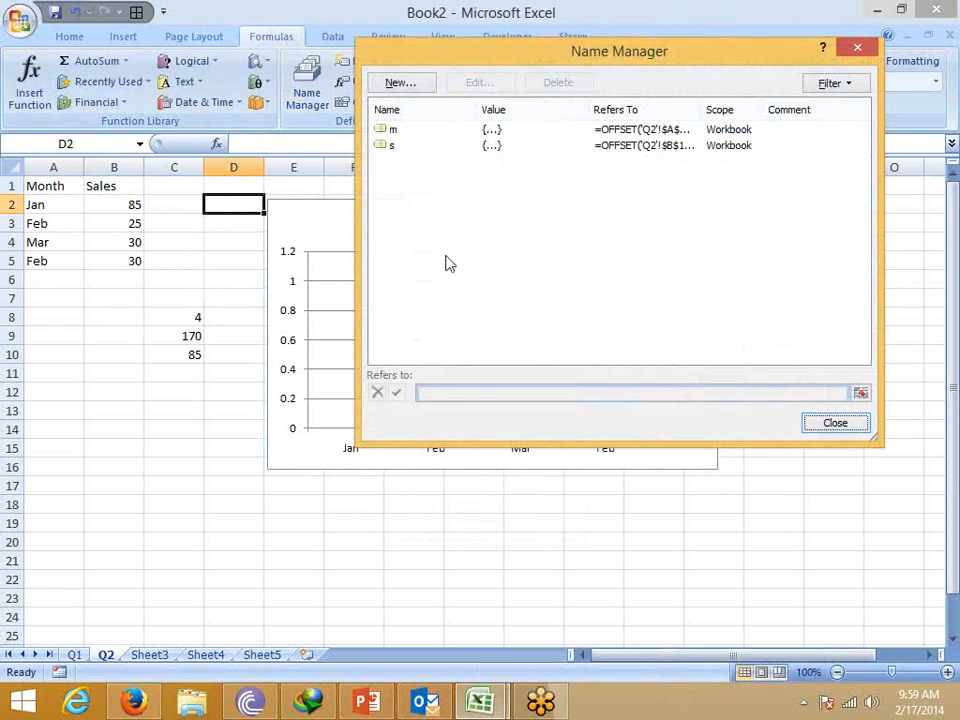
click(410, 146)
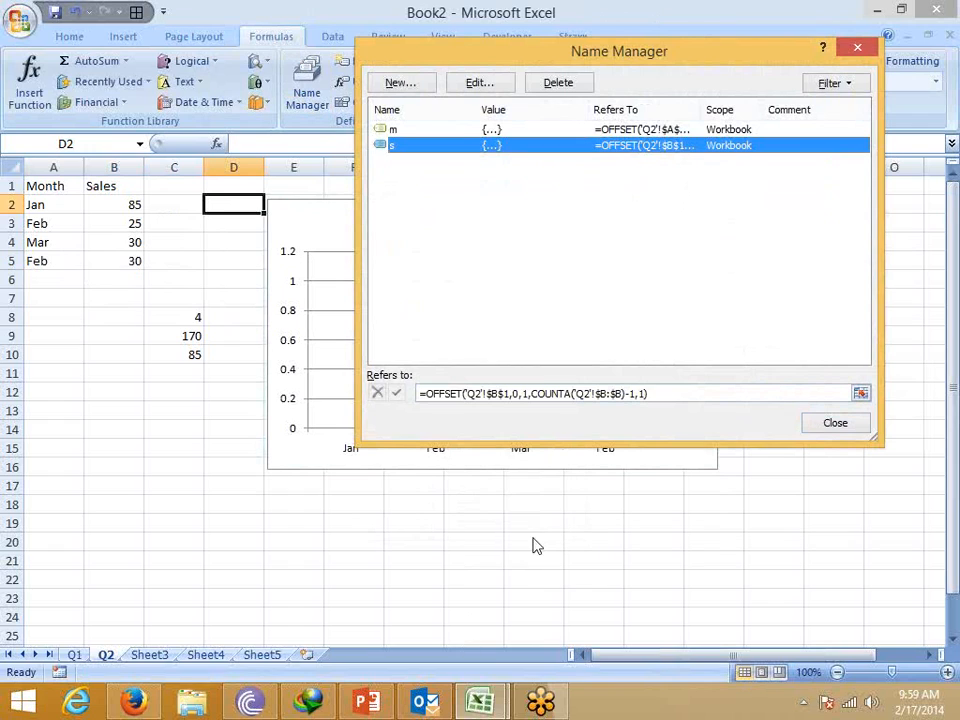
click(517, 394)
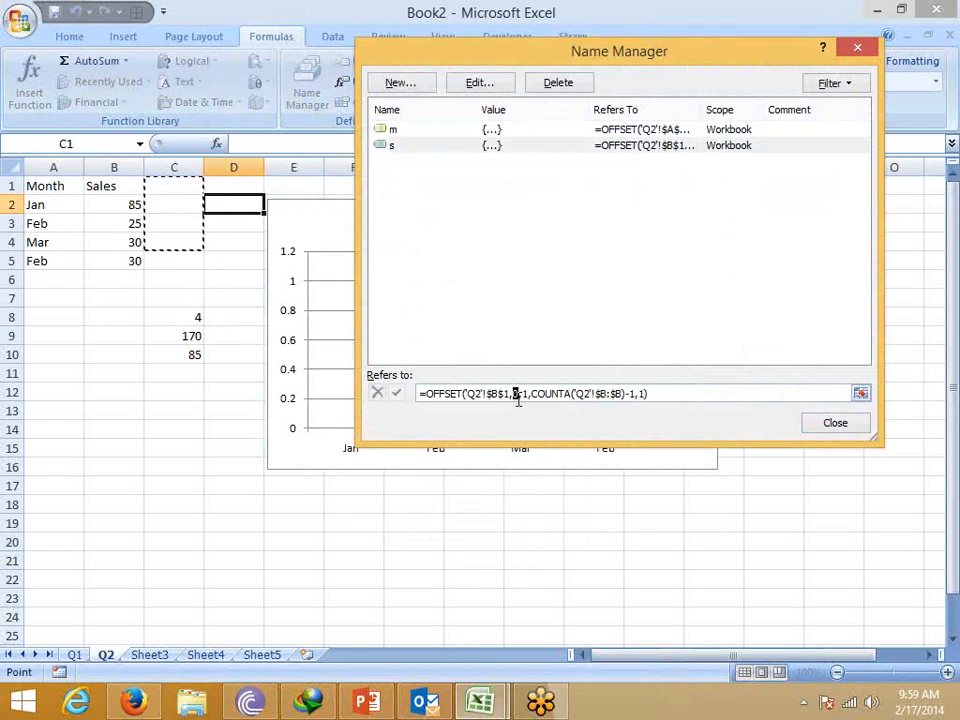
double_click(525, 394)
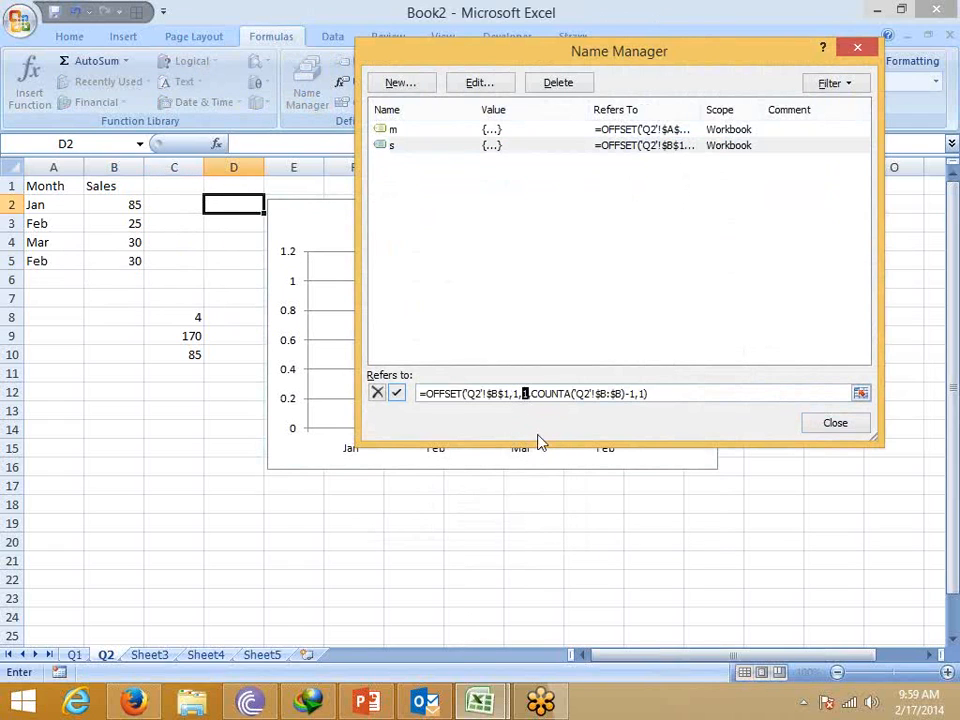
text(0)
click(397, 393)
click(814, 424)
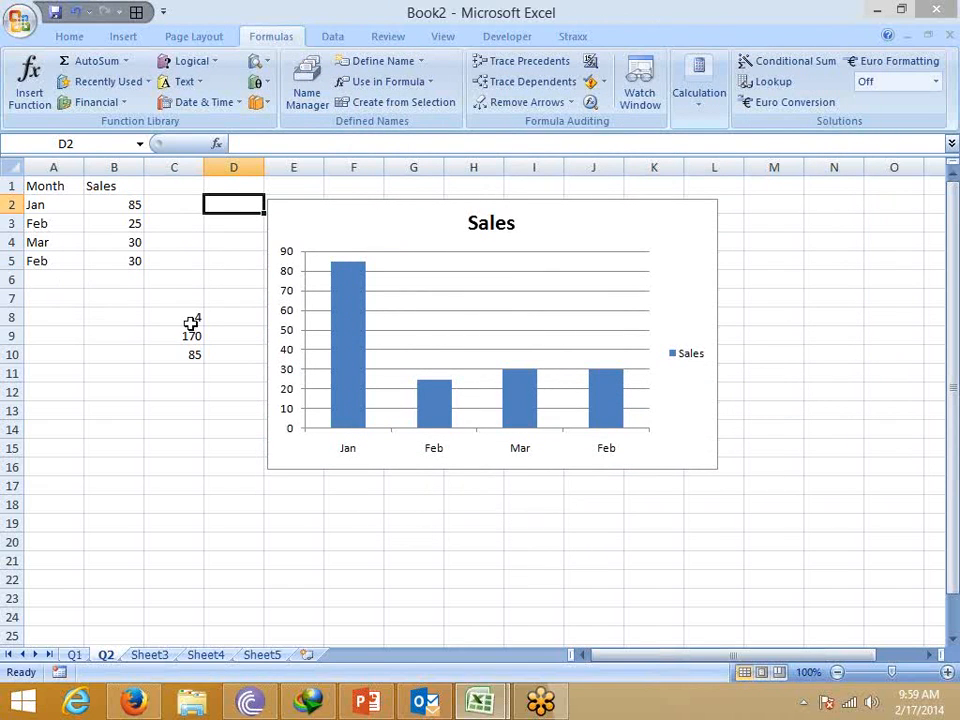
Test the dynamic chart by adding the month Apr in A6 with a sales value of 30 in B6.
drag(192, 318, 186, 356)
click(59, 279)
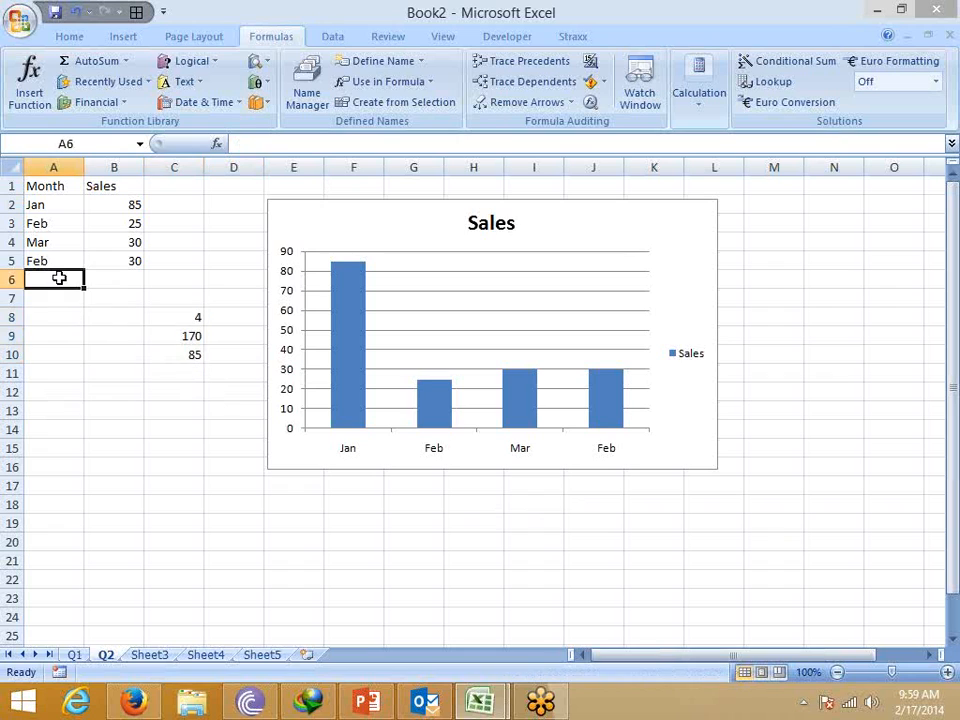
text(Ap)
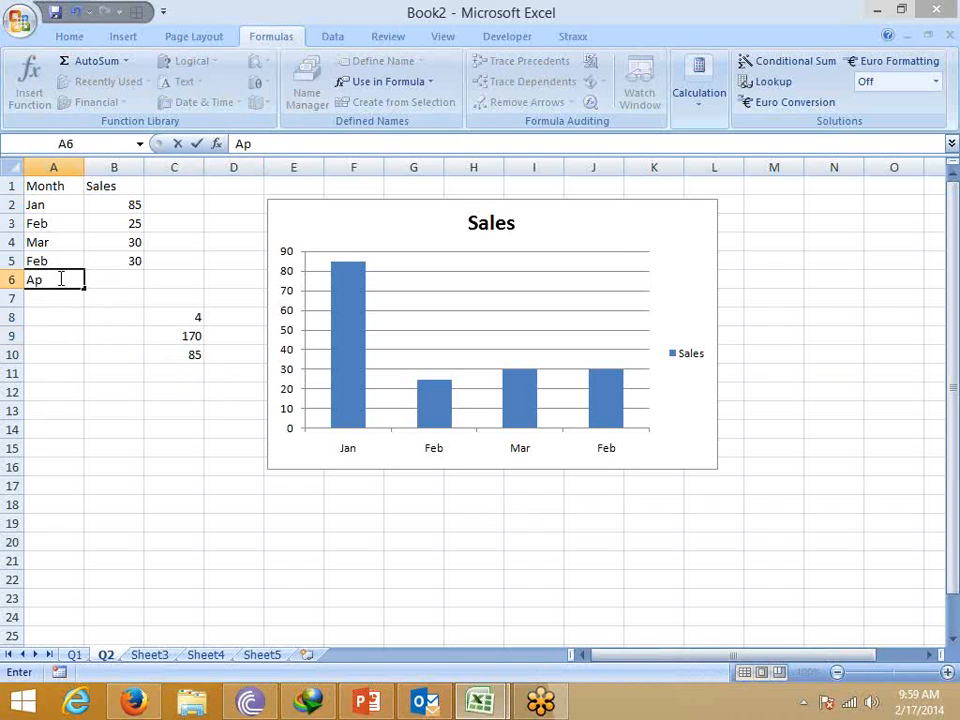
text(r)
key(Tab)
text(30)
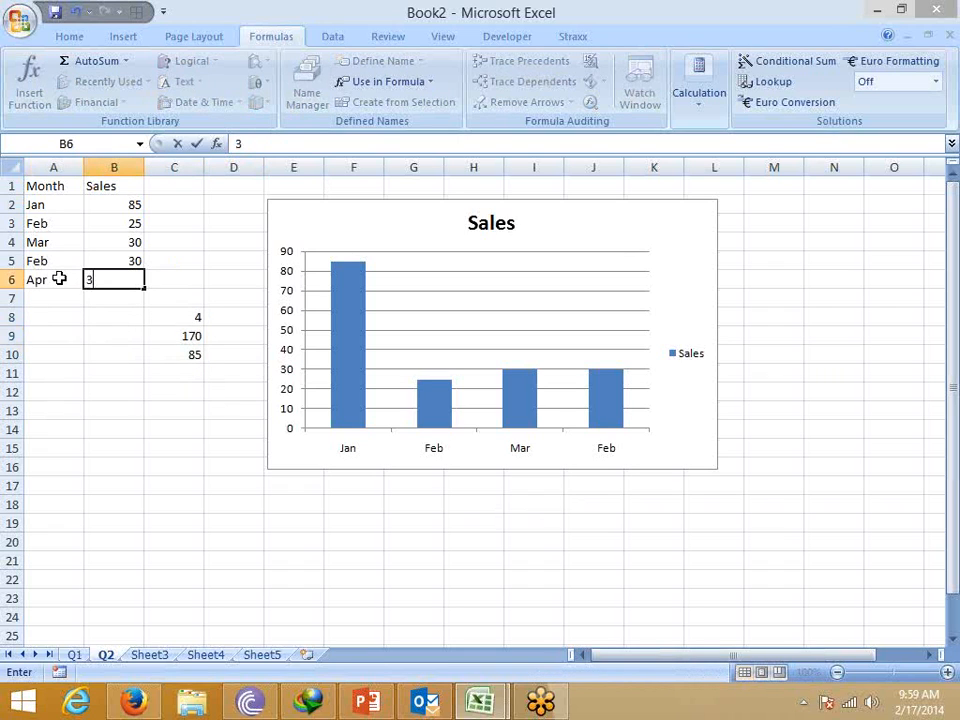
key(Return)
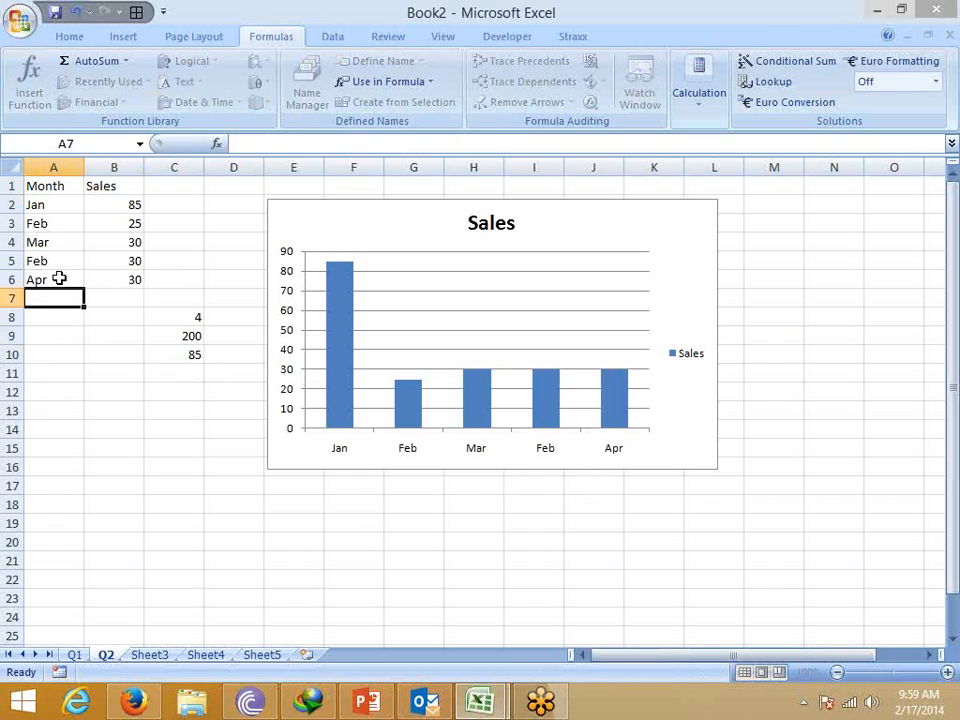
Clear the Apr test entry and its sales value from A6:B6.
click(59, 279)
key(shift+Right)
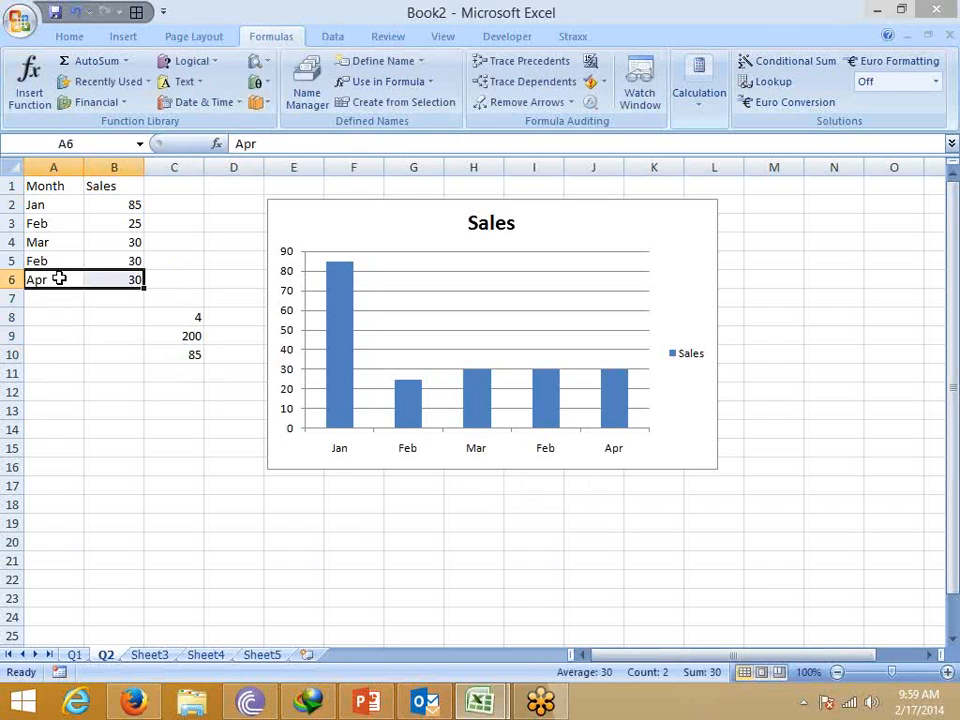
key(Delete)
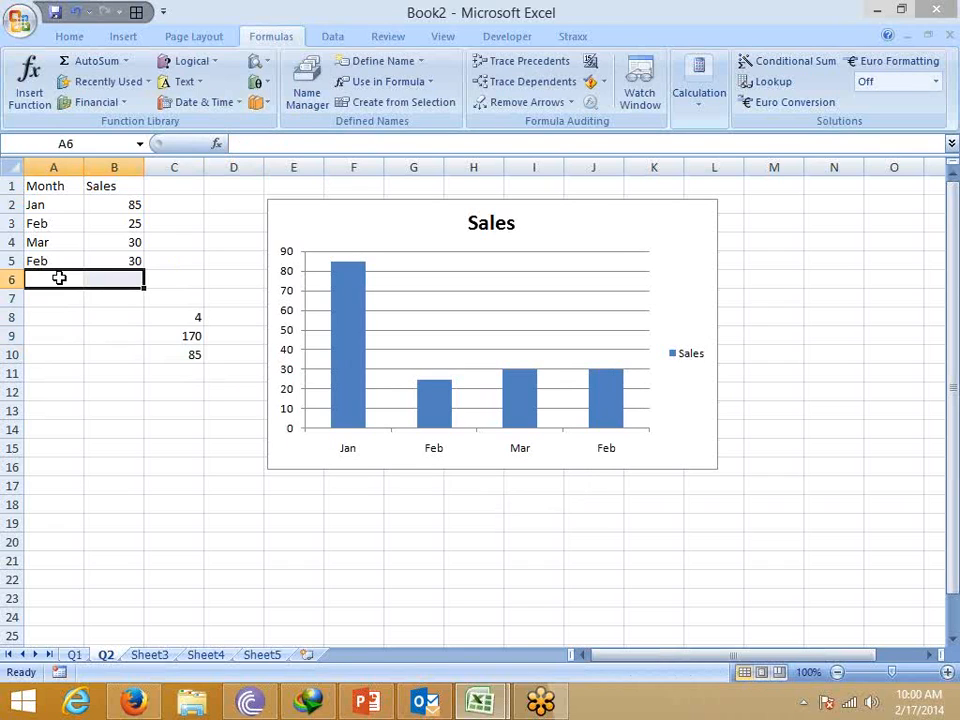
Rename Sheet3 as Q3.
click(150, 660)
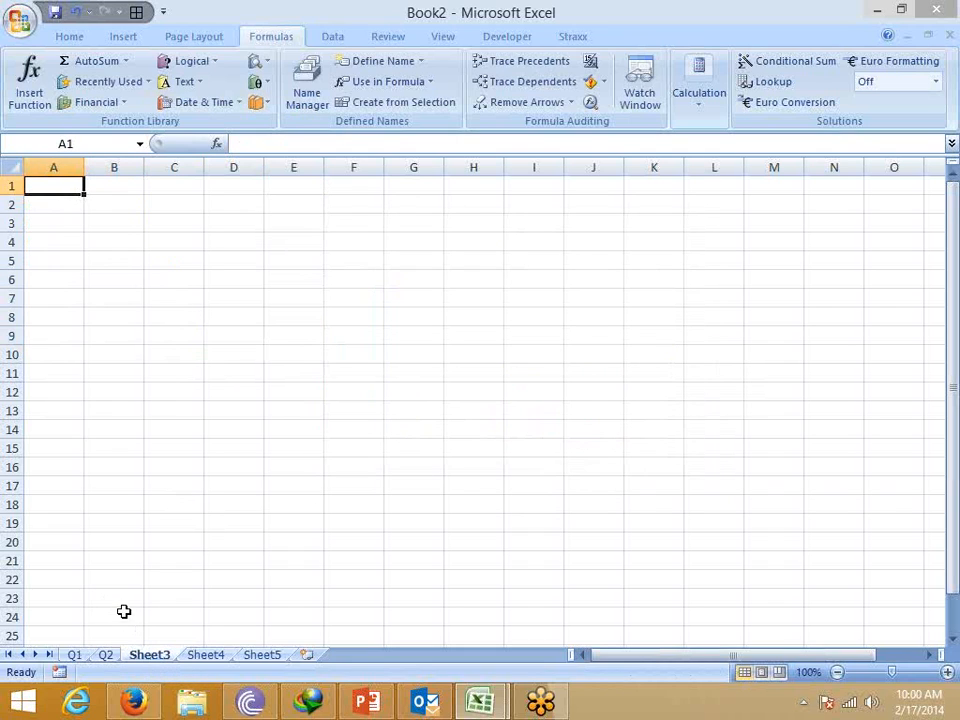
double_click(142, 659)
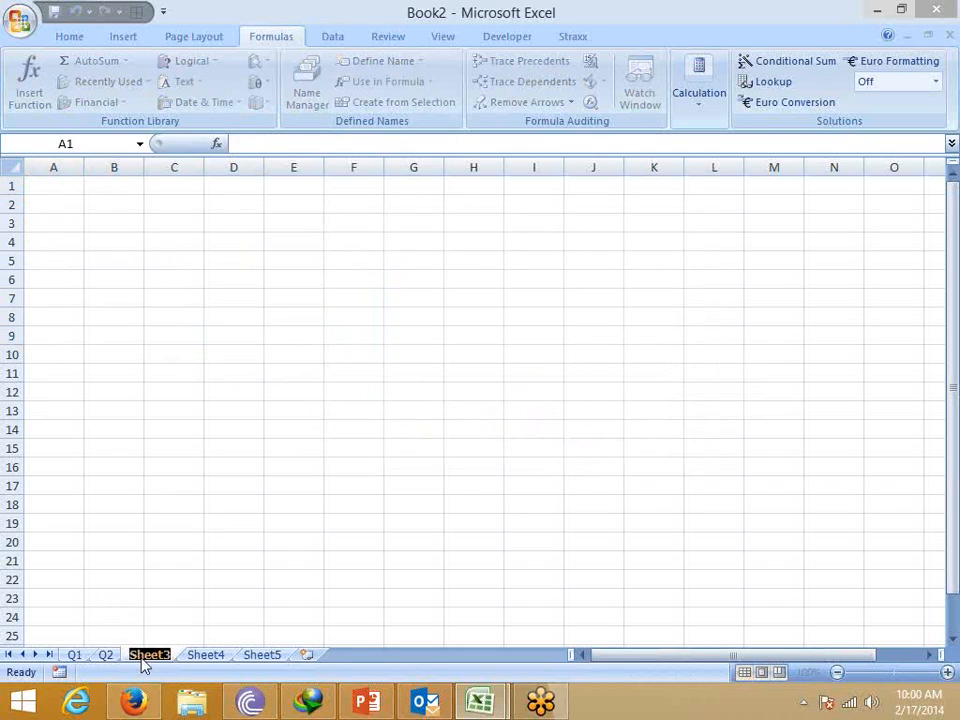
text(Q3)
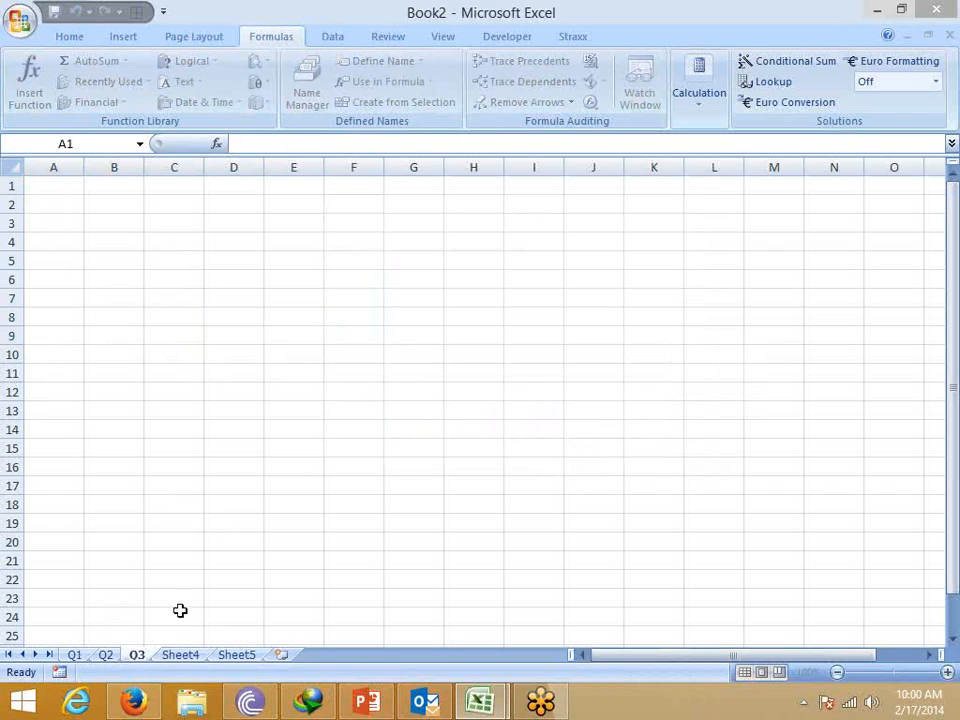
click(192, 540)
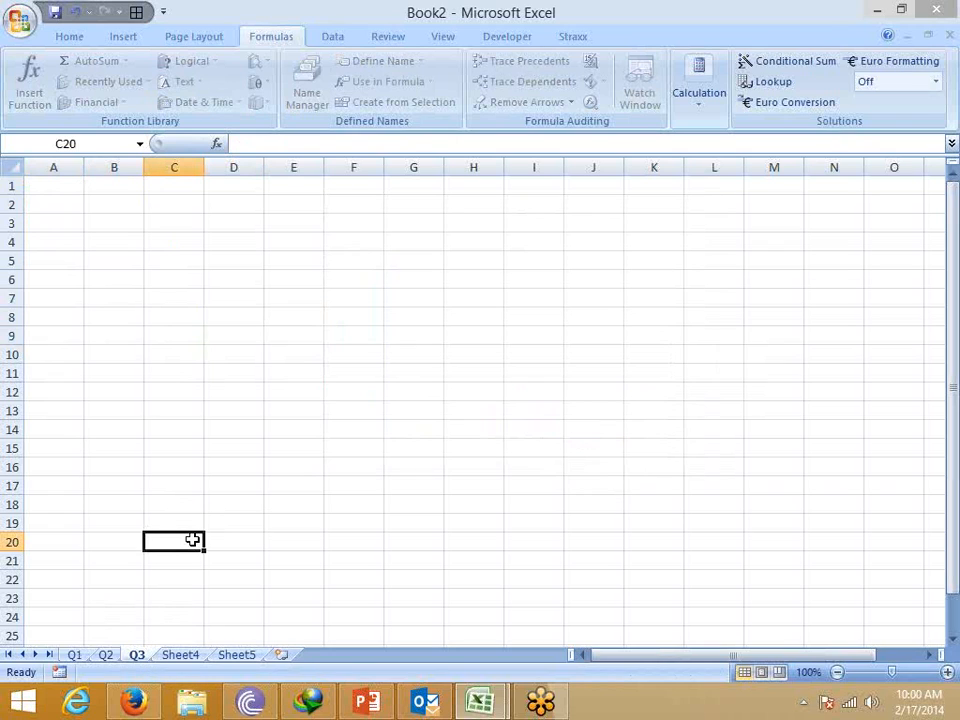
click(111, 405)
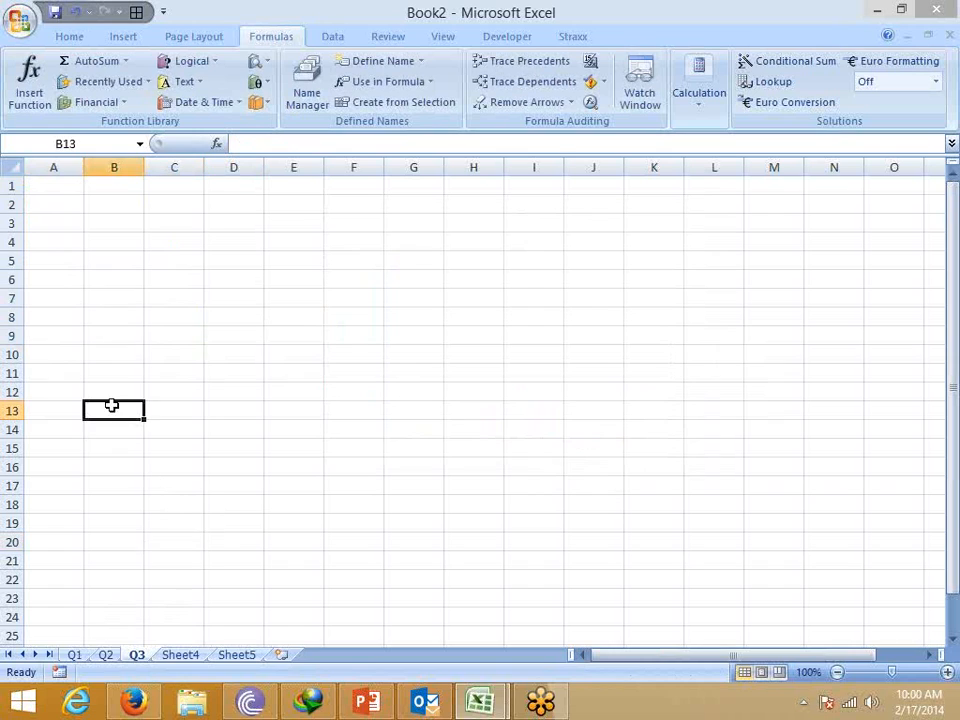
Create the header row on Q3 with Name in A1 and the months Jan to Jul across B1:H1.
click(66, 193)
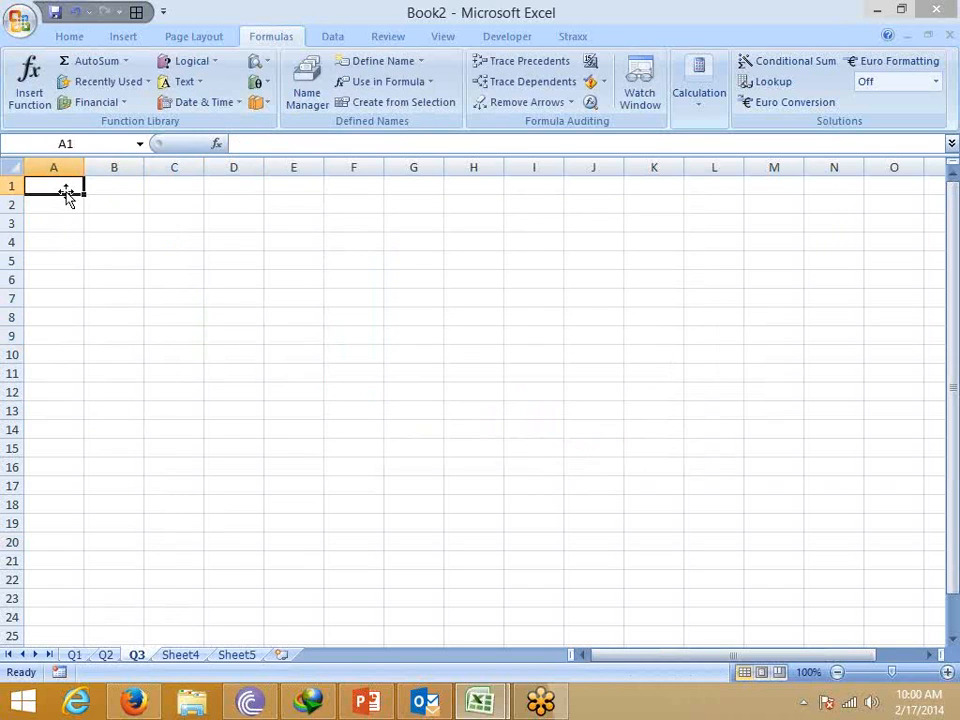
text(Name)
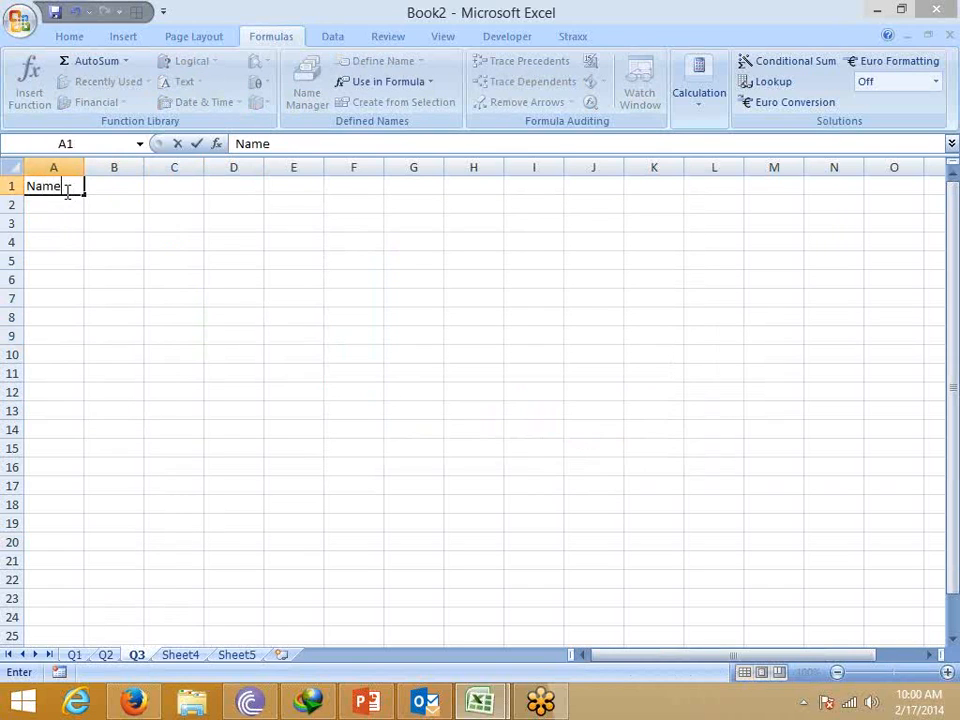
key(Tab)
text(Jan)
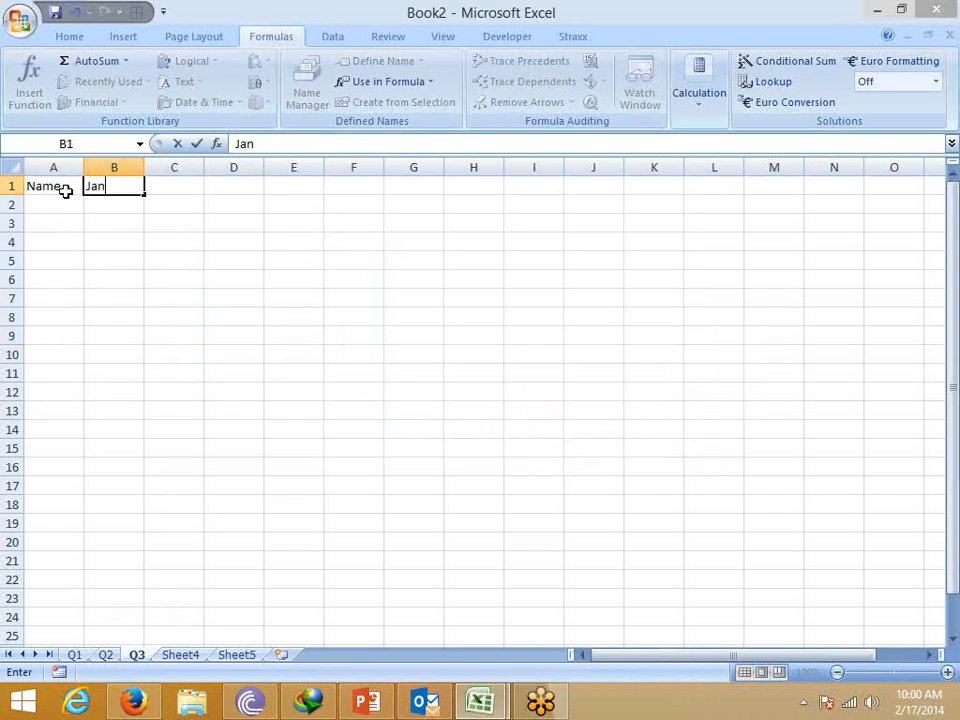
click(110, 242)
click(140, 192)
drag(143, 195, 500, 199)
Enter a person's first name in A2 and fill it down to A10.
click(60, 202)
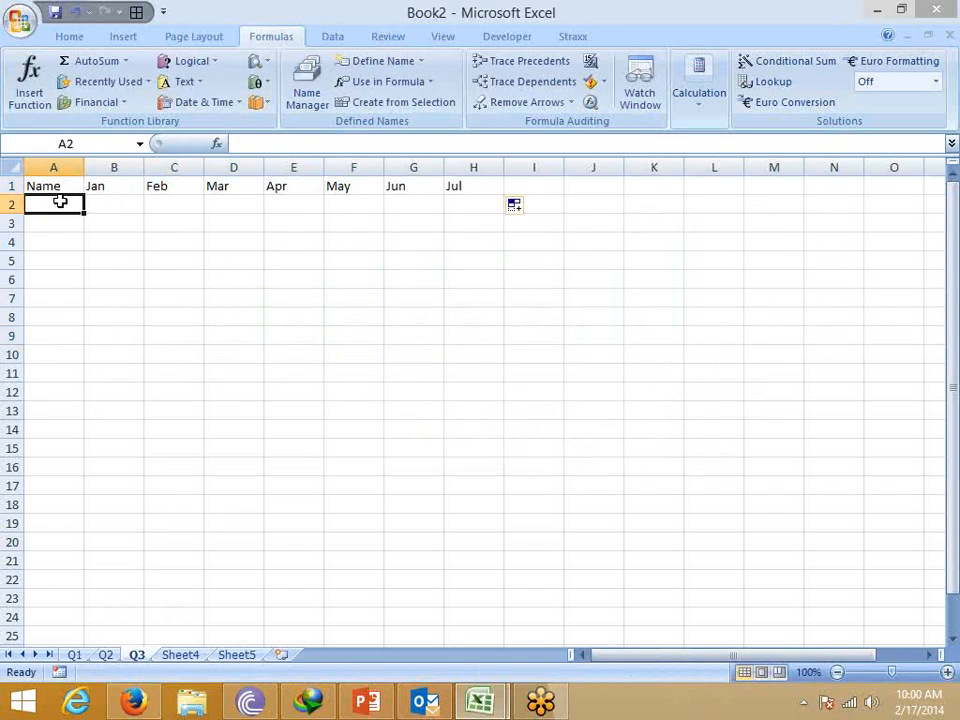
text(Sujee)
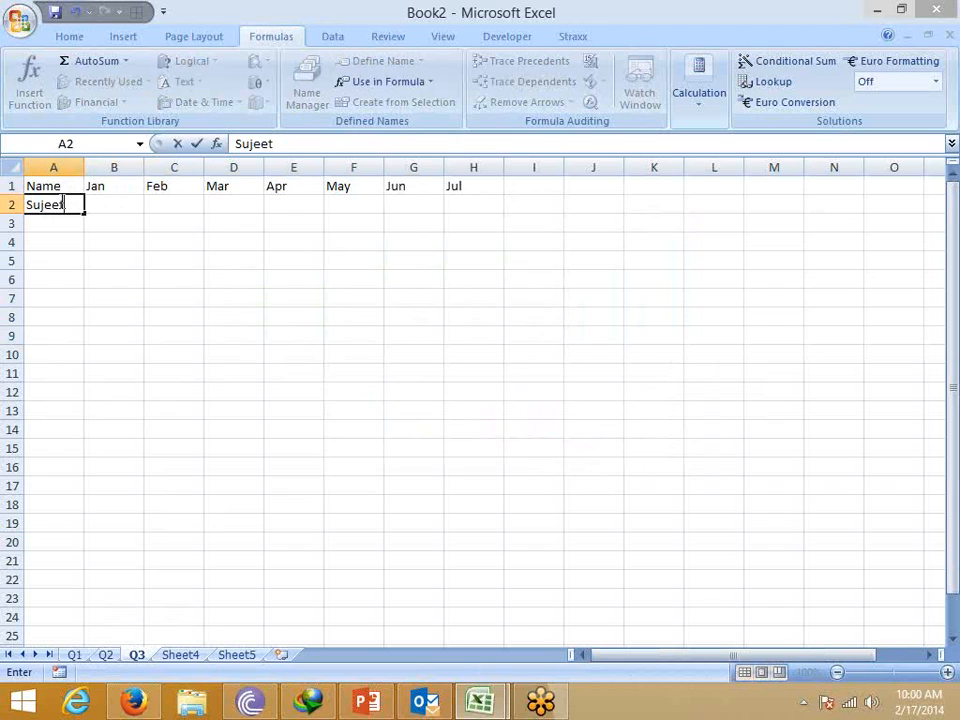
text(t)
click(69, 241)
click(77, 207)
drag(84, 213, 88, 372)
Replace A2 with another person's name, fill the custom list of names down column A, and clear the repeated name in A10.
click(63, 205)
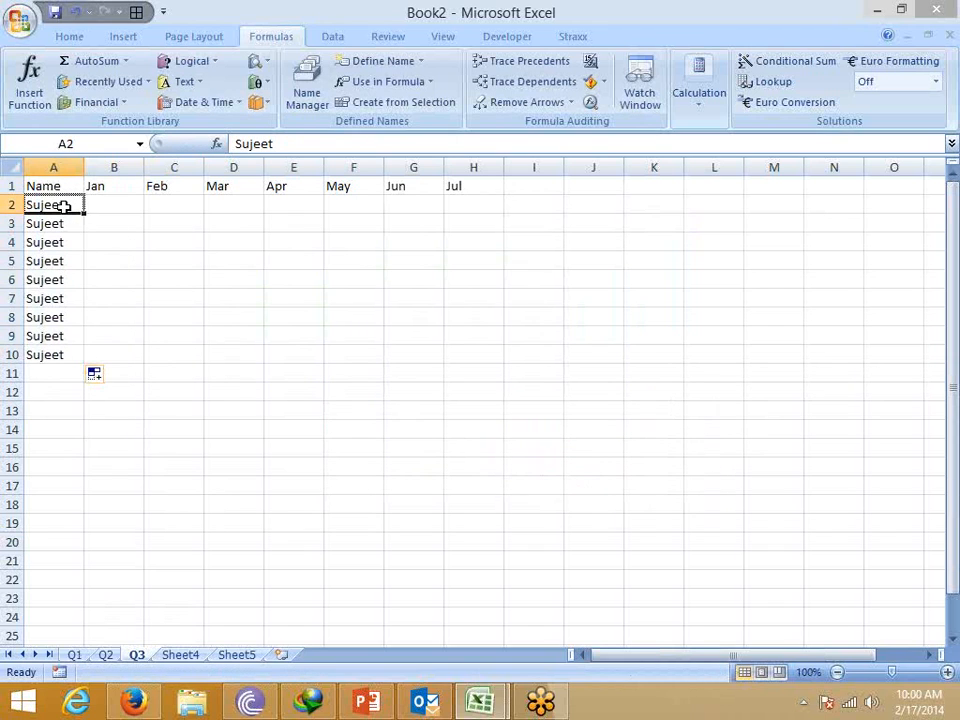
text(Puneet)
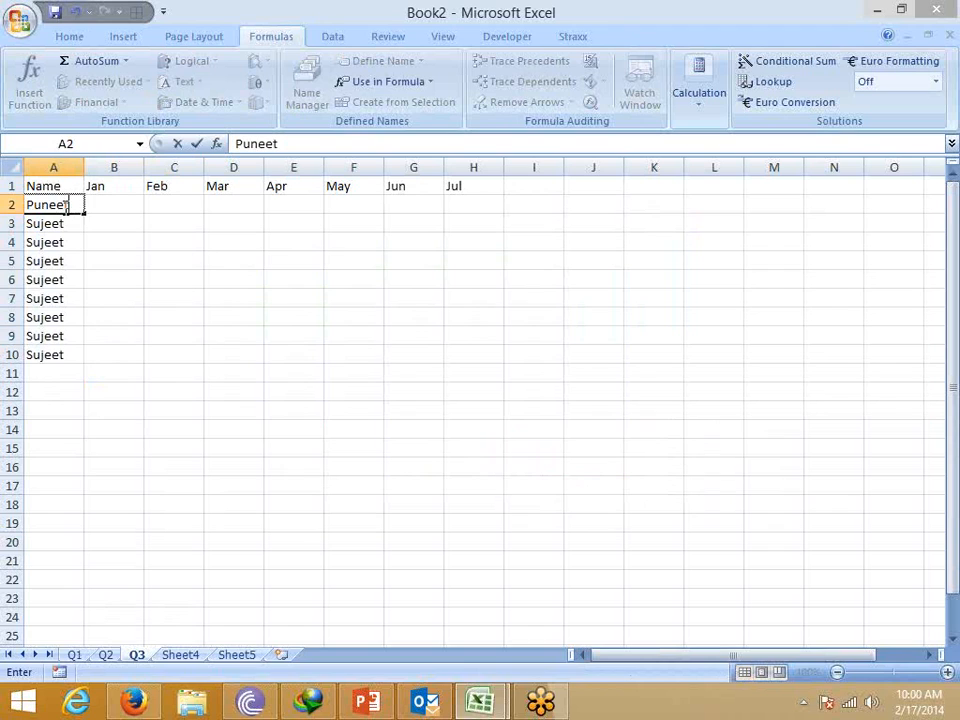
click(56, 258)
click(68, 207)
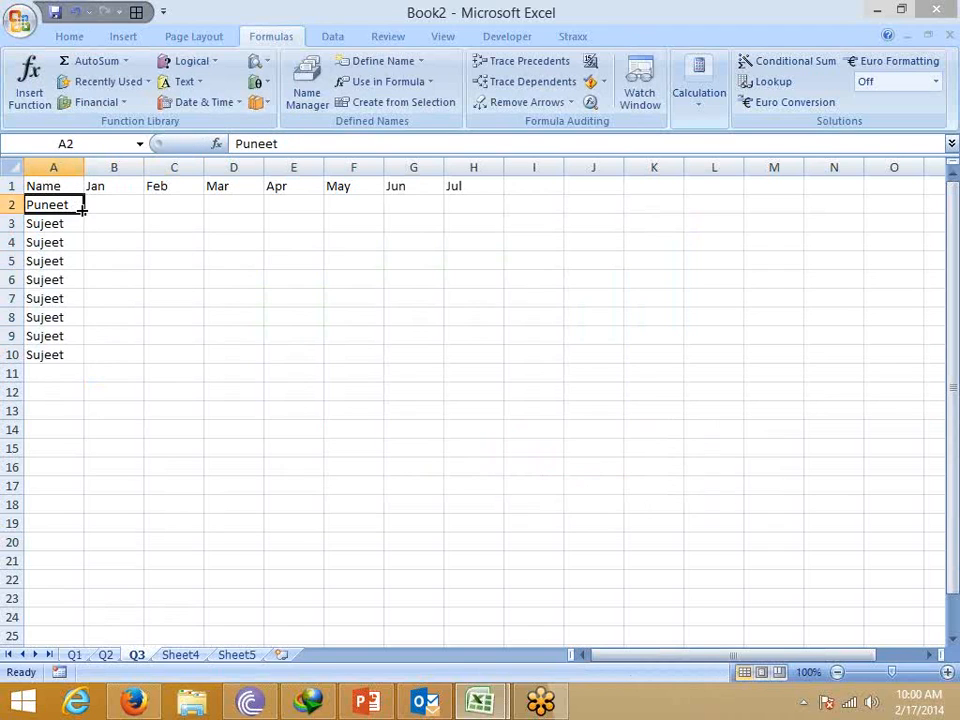
double_click(83, 212)
click(99, 200)
click(62, 356)
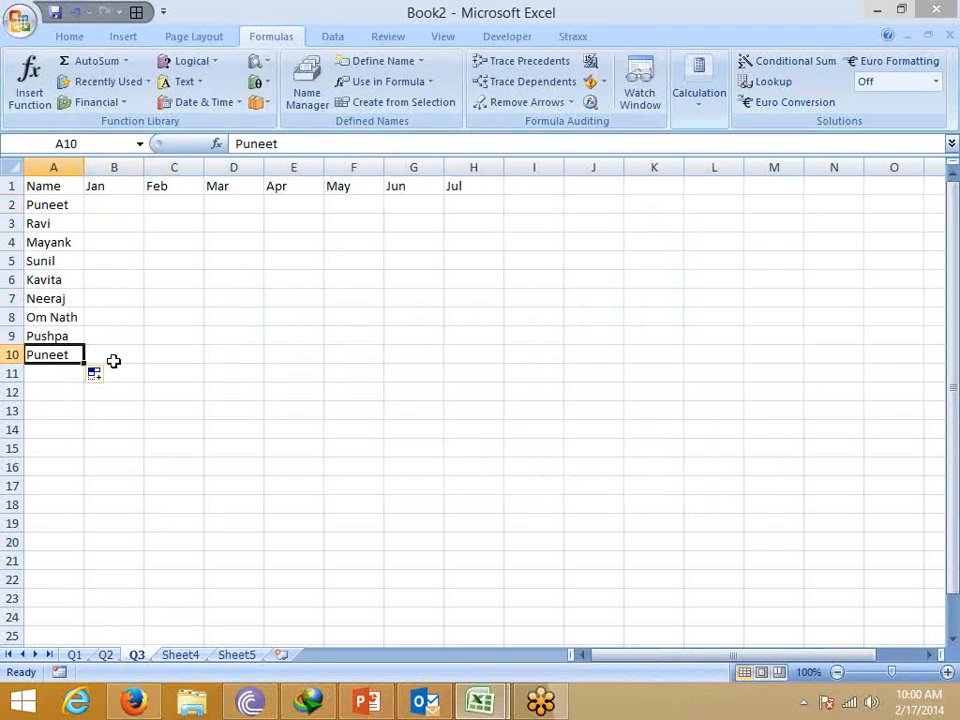
key(Delete)
Enter =RANDBETWEEN(10,90) in B2 as the first January figure.
click(116, 190)
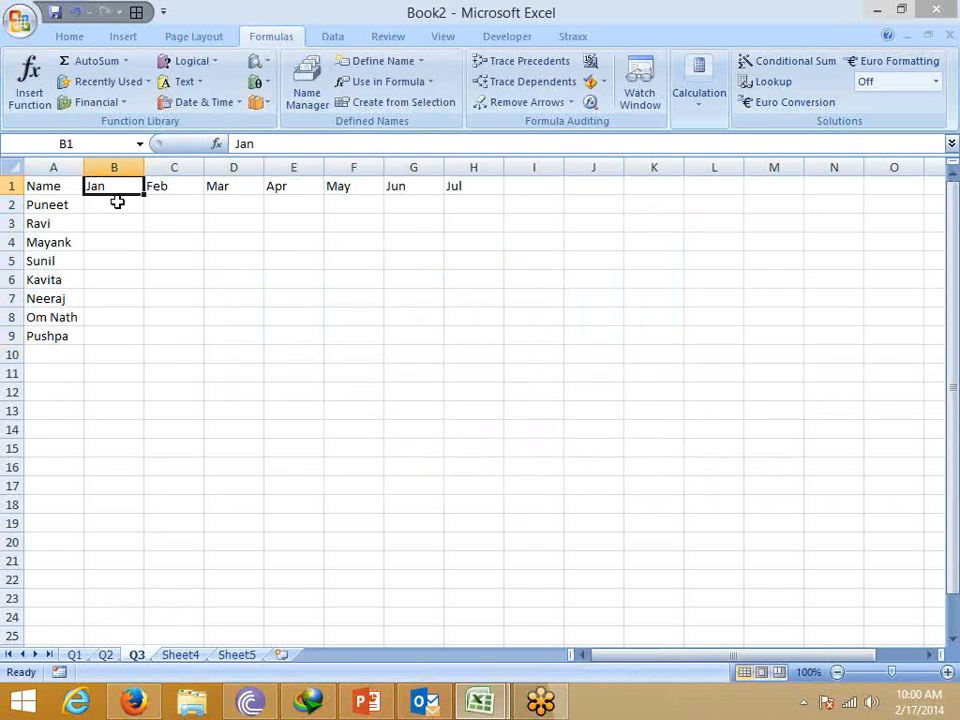
click(118, 204)
text(=ra)
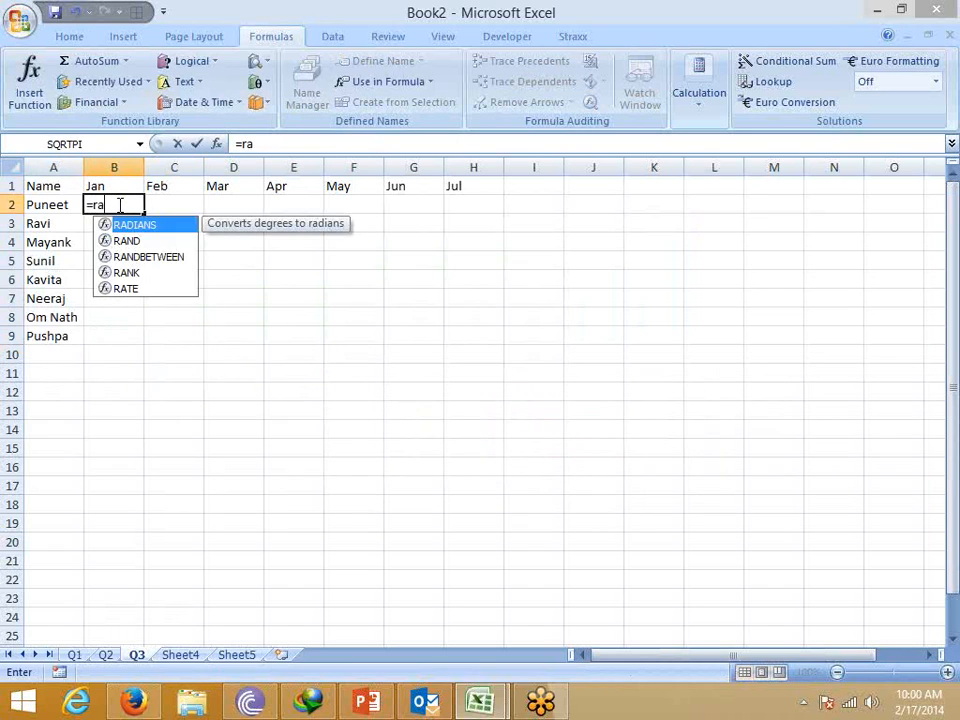
key(Down)
key(Down)
key(Tab)
text(10,90)
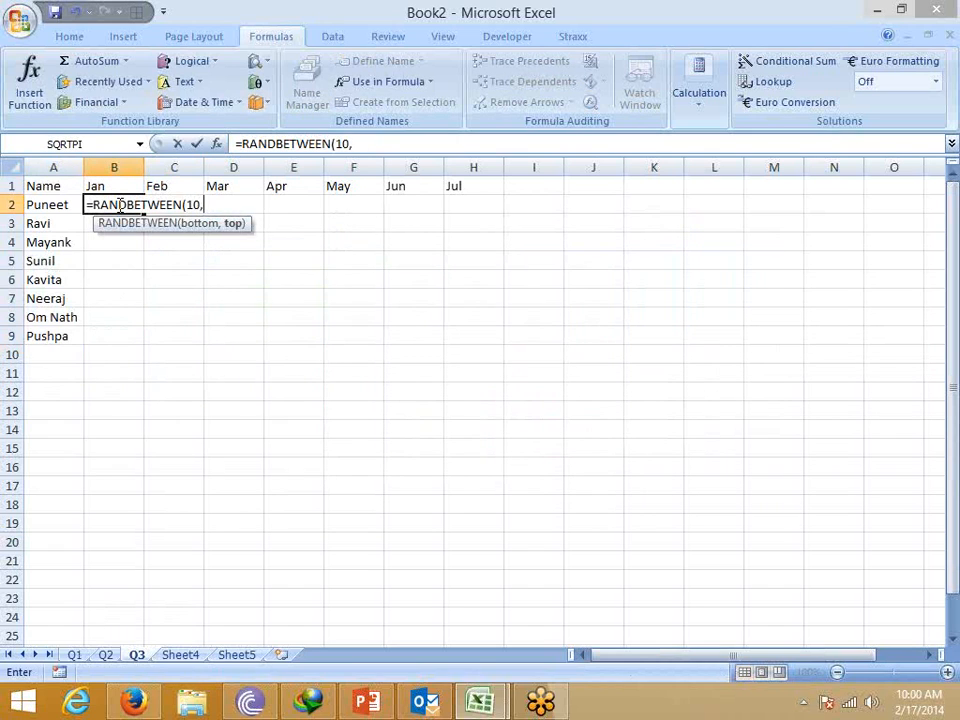
key(Return)
Fill the B2 random-number formula across to H2 and down to row 9.
key(Up)
key(Up)
key(ctrl+Right)
key(Down)
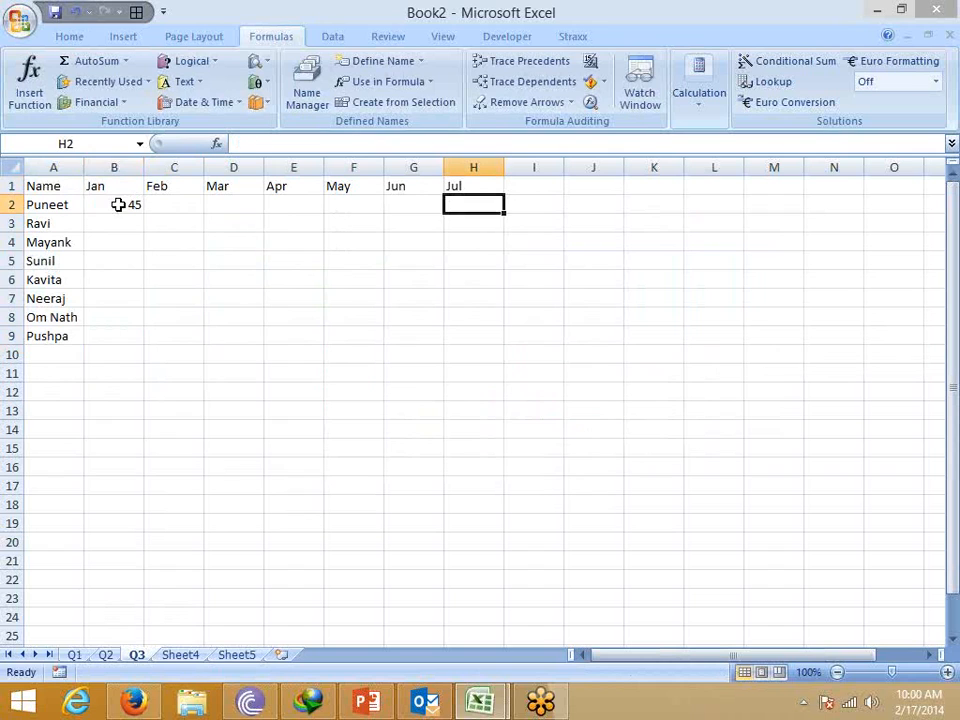
key(ctrl+shift+Left)
key(ctrl+r)
key(shift+Down)
key(shift+Down)
key(shift+Down)
key(shift+Down)
key(shift+Down)
key(shift+Down)
key(shift+Down)
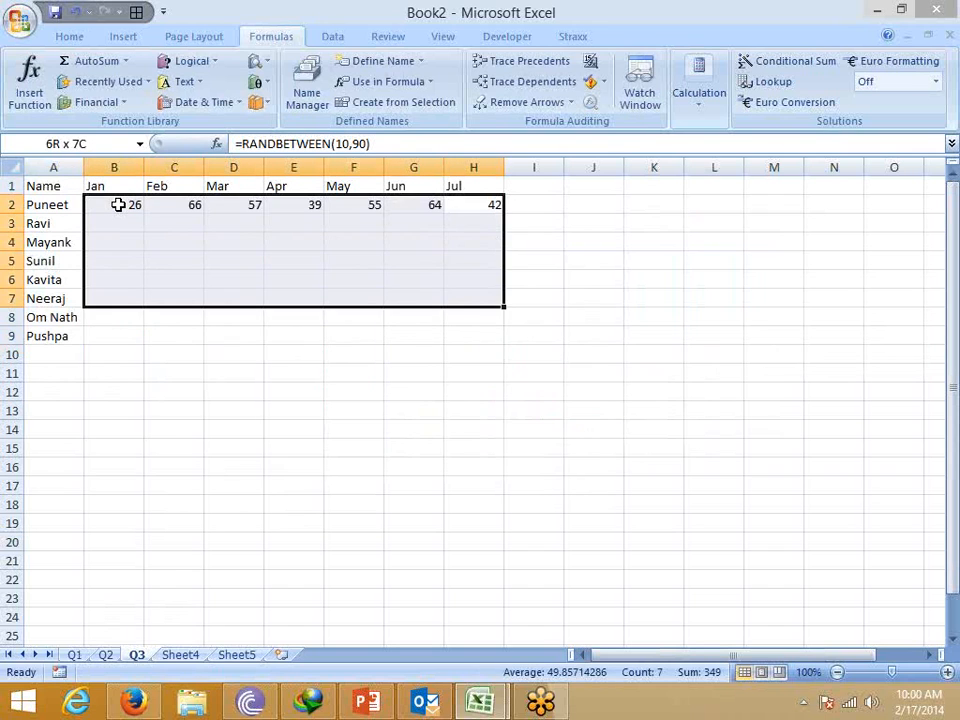
key(ctrl+d)
Convert the random-number formulas in B2:H9 to fixed values by copying and pasting them in place as values.
key(ctrl+c)
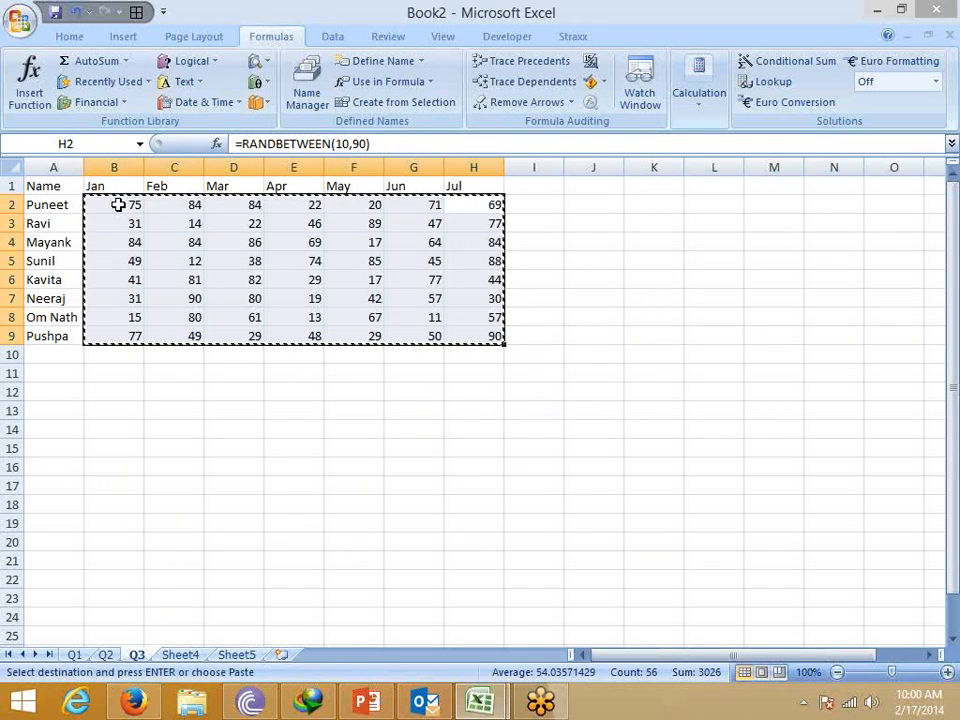
click(69, 38)
click(30, 102)
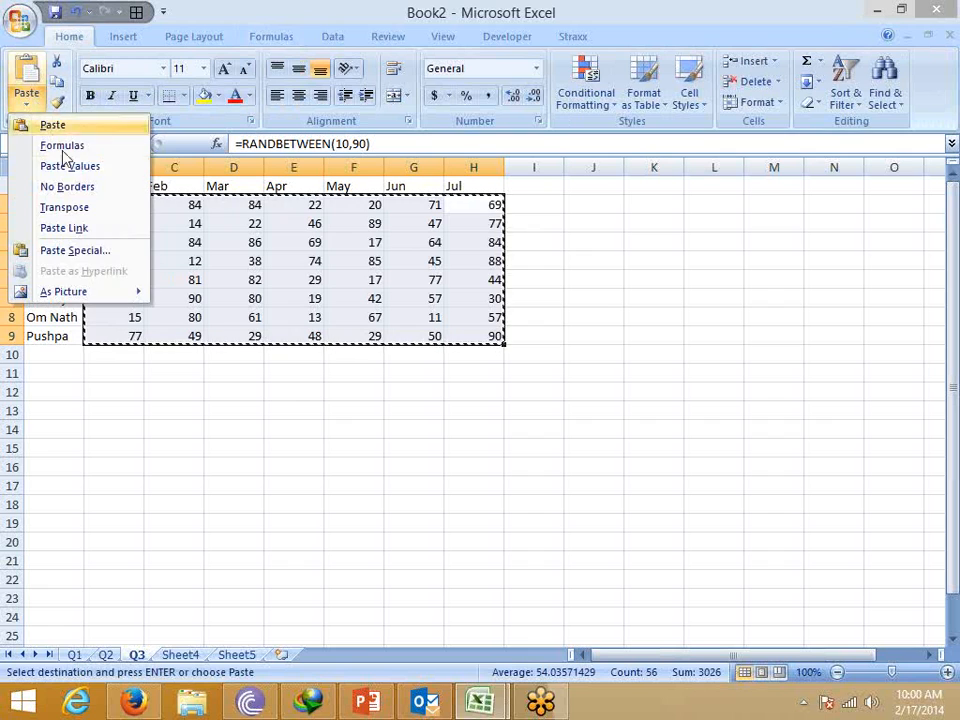
click(75, 164)
key(Escape)
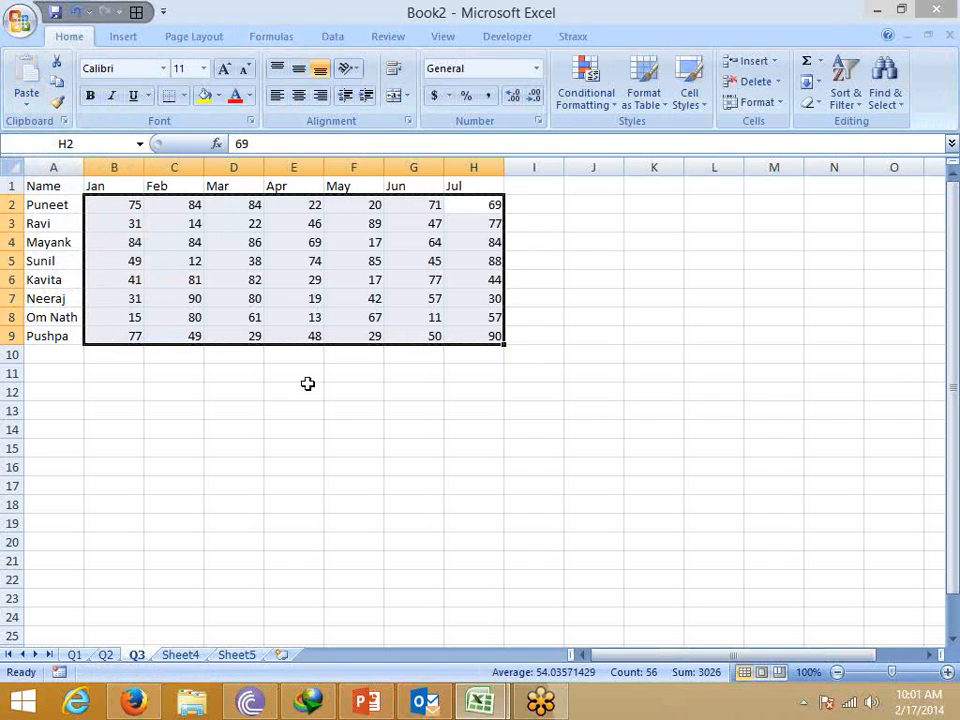
Try a clustered column chart of the whole table A1:H9 and delete it.
click(305, 388)
drag(45, 186, 490, 338)
click(123, 36)
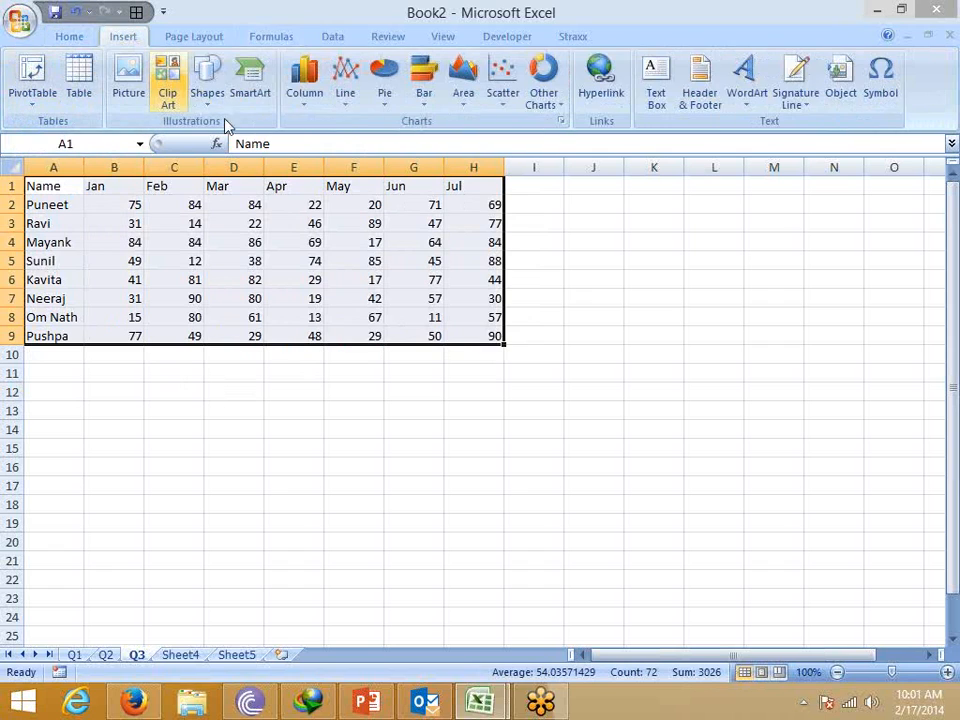
click(304, 85)
click(312, 162)
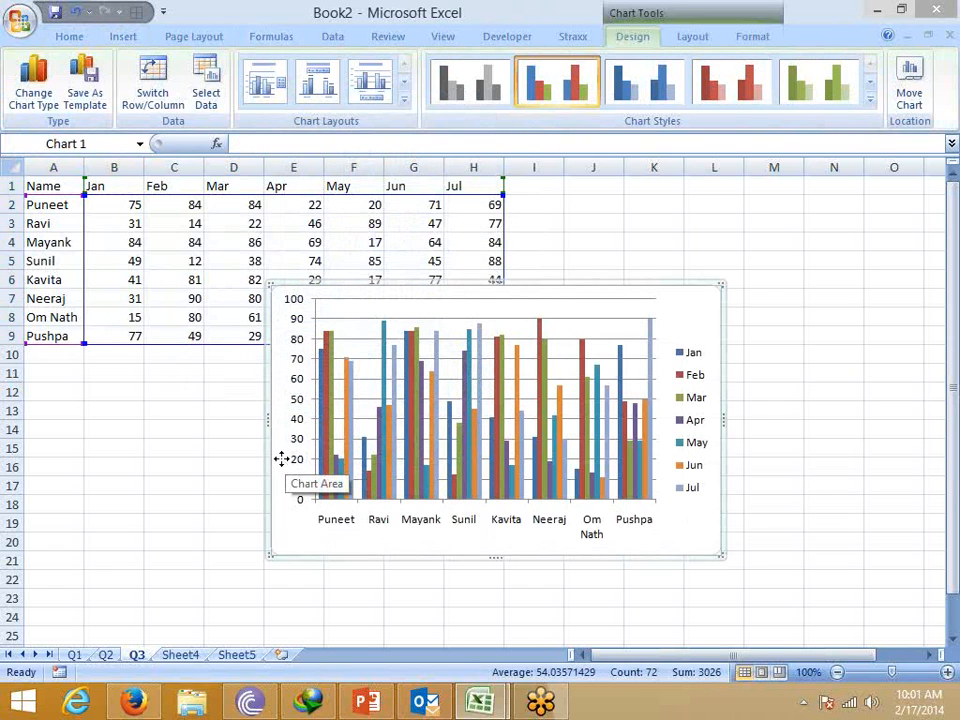
key(Delete)
drag(58, 205, 50, 317)
click(34, 206)
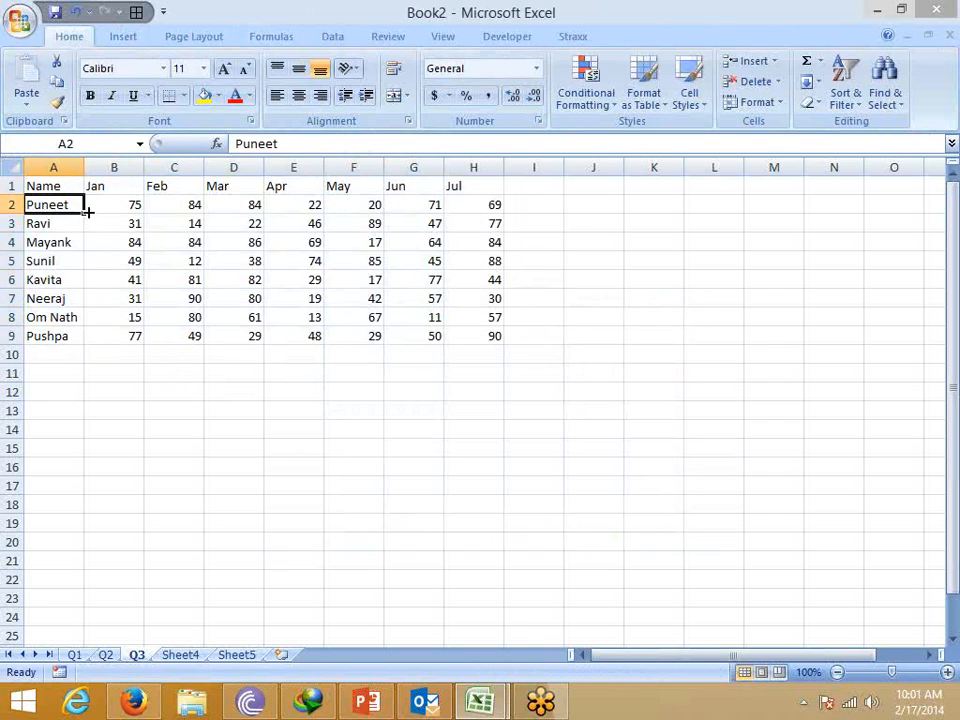
drag(100, 205, 468, 203)
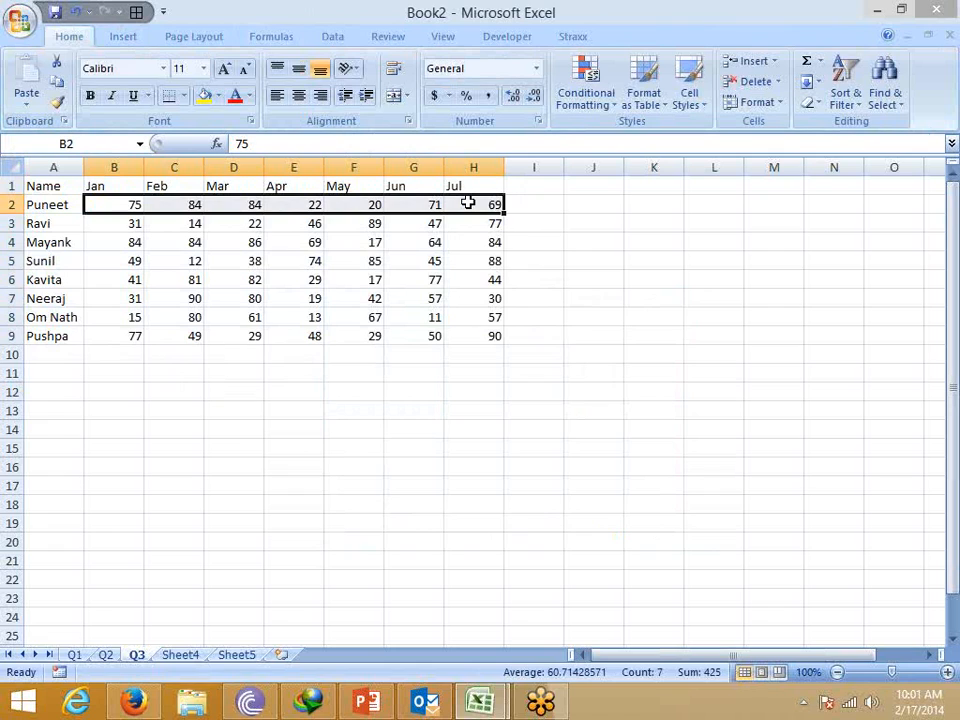
click(43, 222)
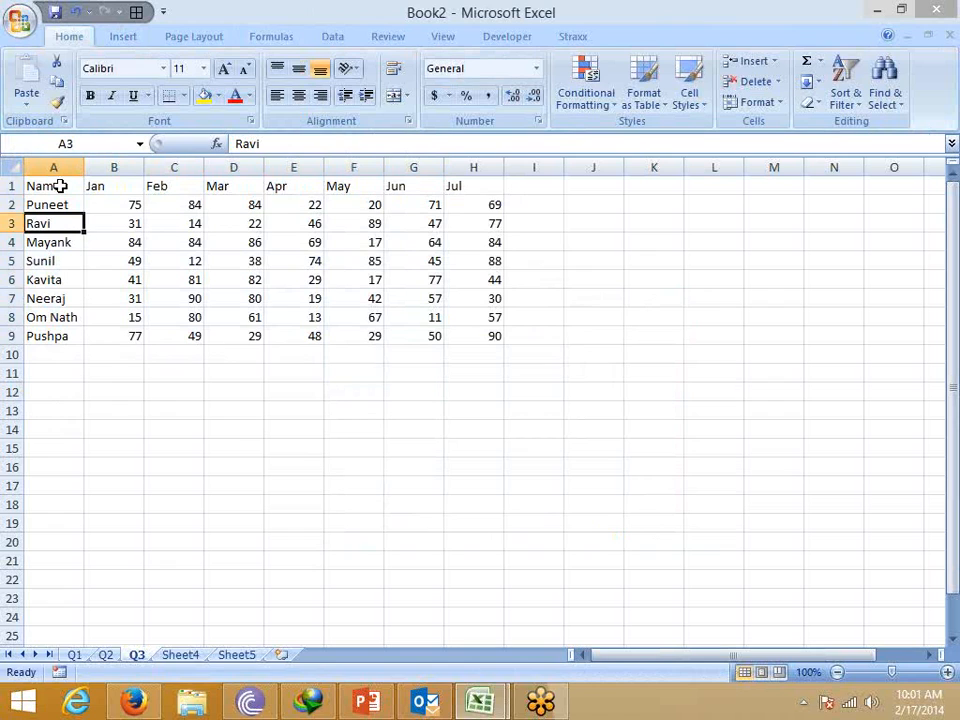
Copy the header row A1:H1 to row 14, starting in A14.
drag(62, 187, 461, 189)
key(ctrl+c)
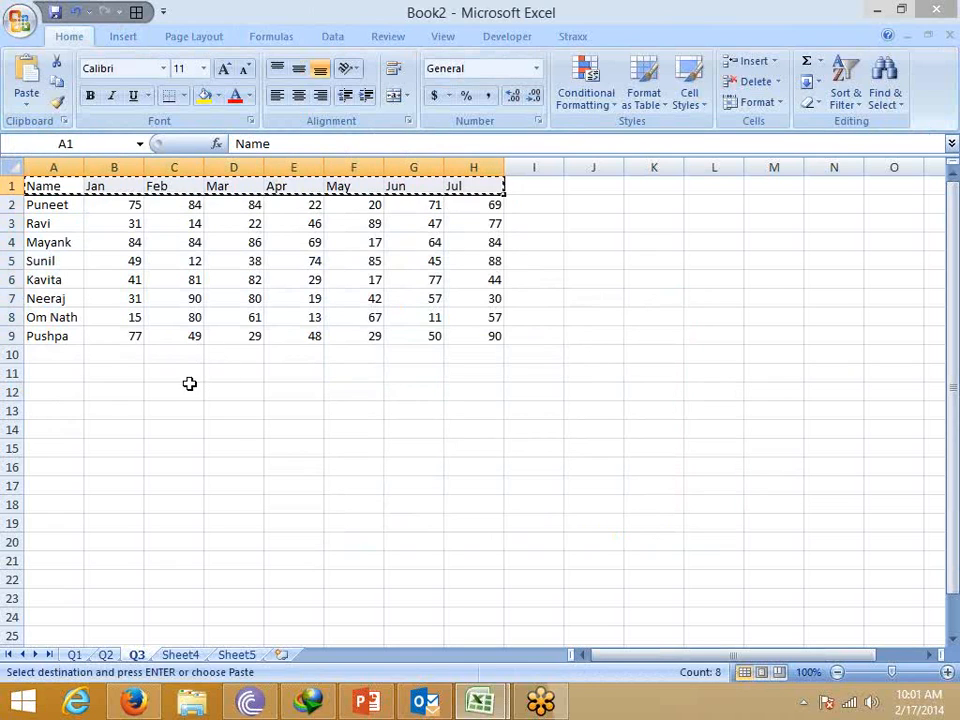
click(38, 424)
key(ctrl+v)
key(Escape)
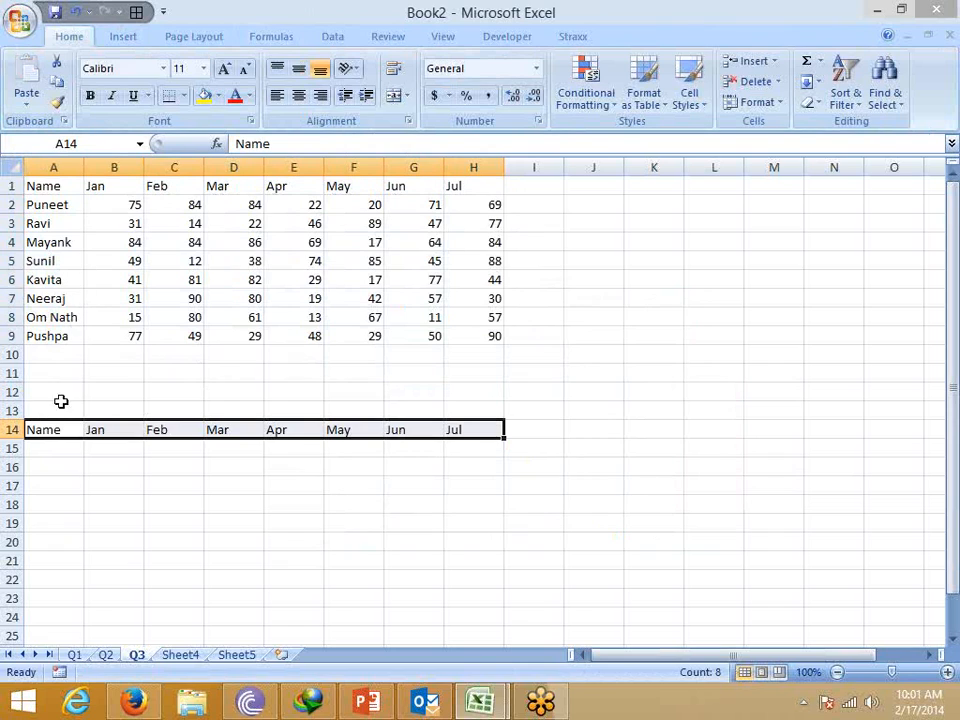
Enter 1 in A13 as the row selector above the copied headers.
click(57, 450)
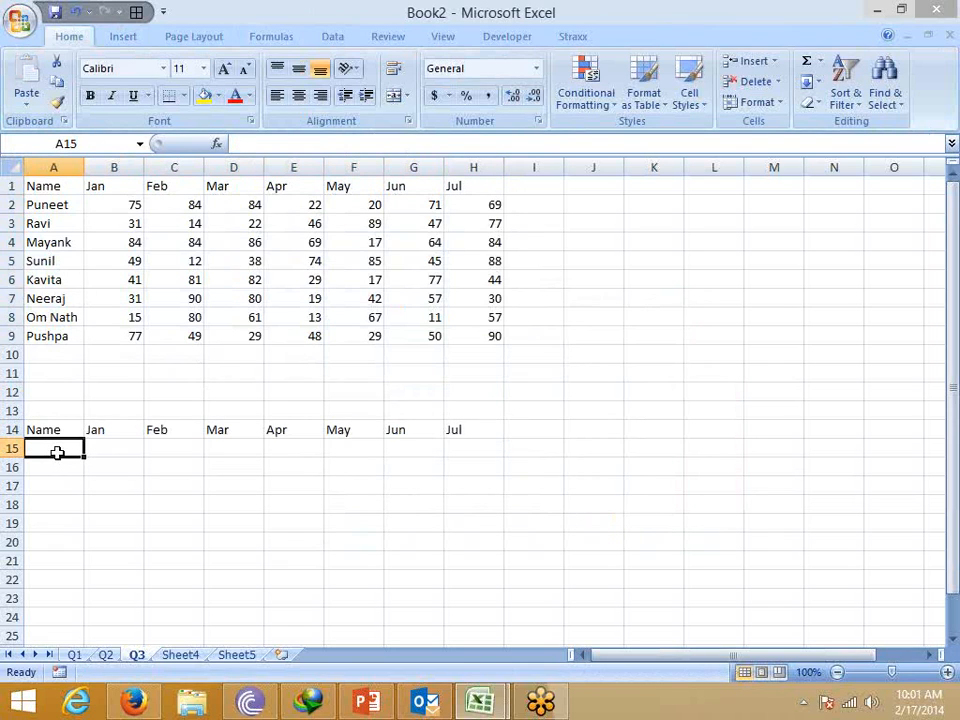
text(=)
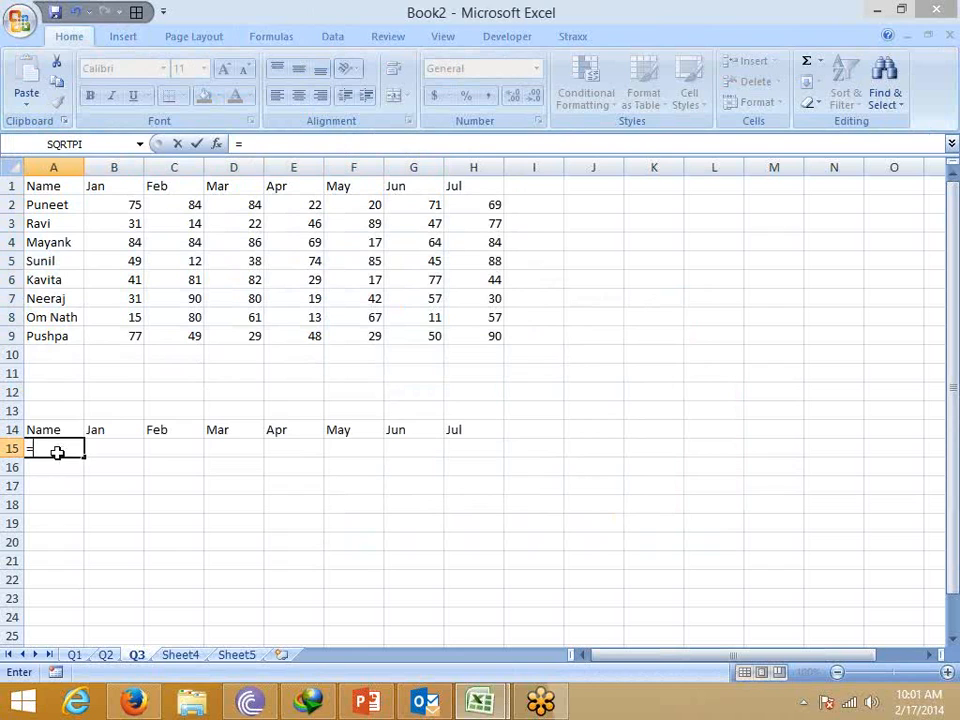
key(Escape)
key(Up)
key(Up)
text(1)
key(Return)
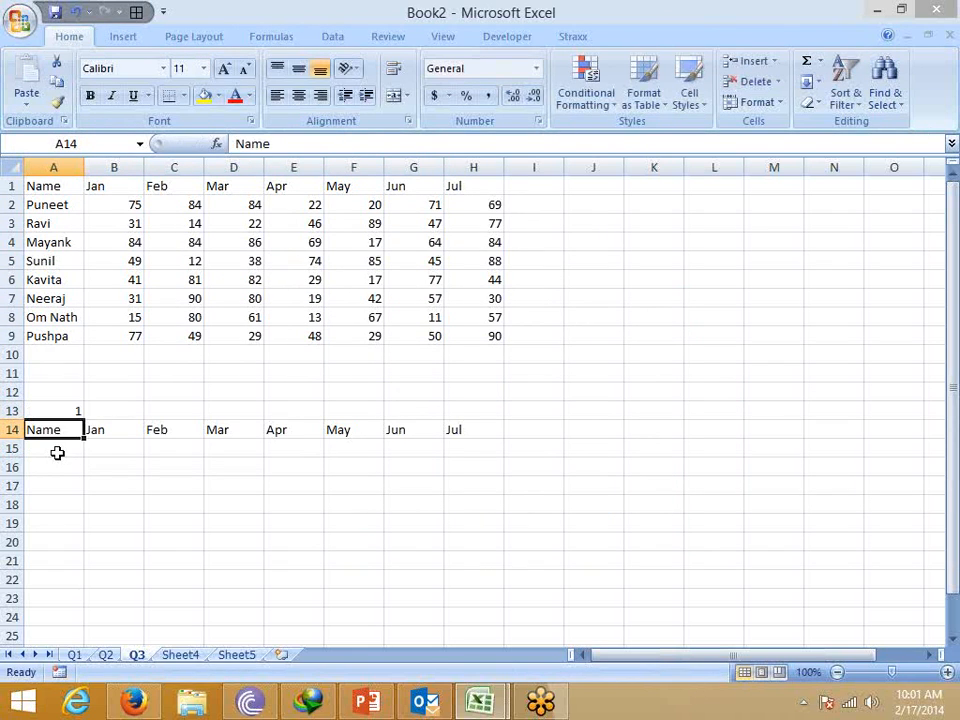
Enter =OFFSET(A1,A13,0) in A15 to pull the name chosen by the row number in A13.
key(Down)
key(Down)
key(Up)
text(=of)
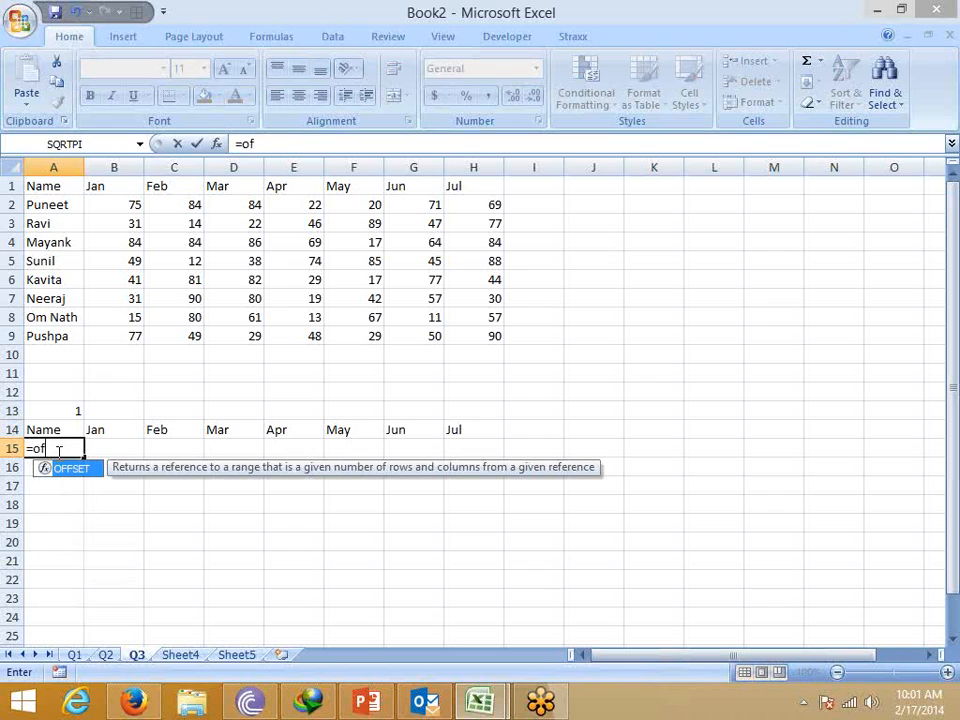
key(Tab)
click(41, 186)
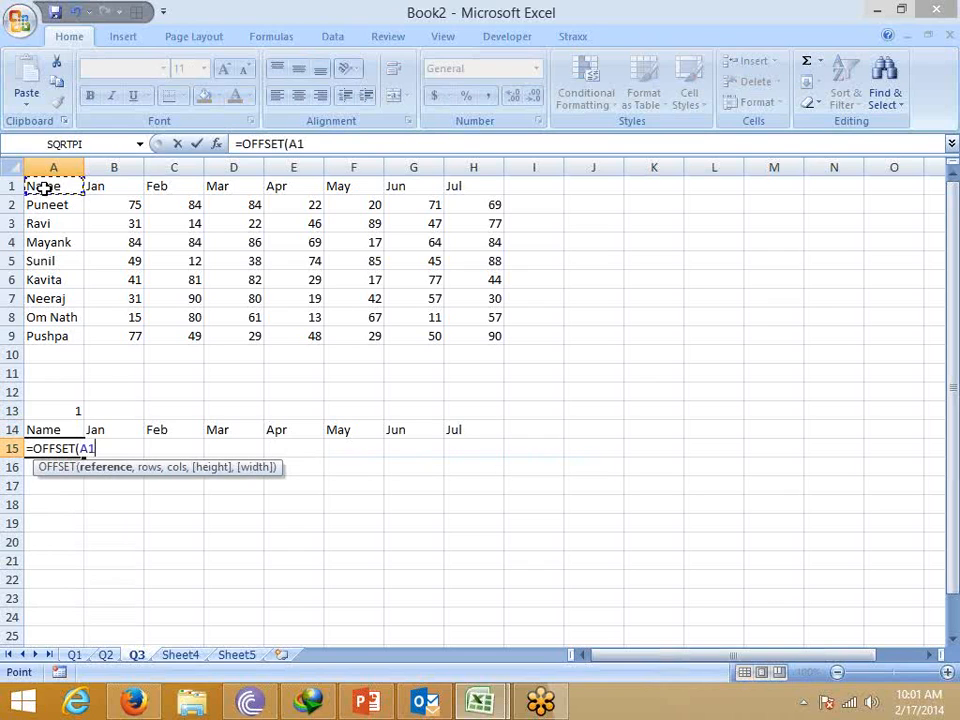
text(,)
click(74, 411)
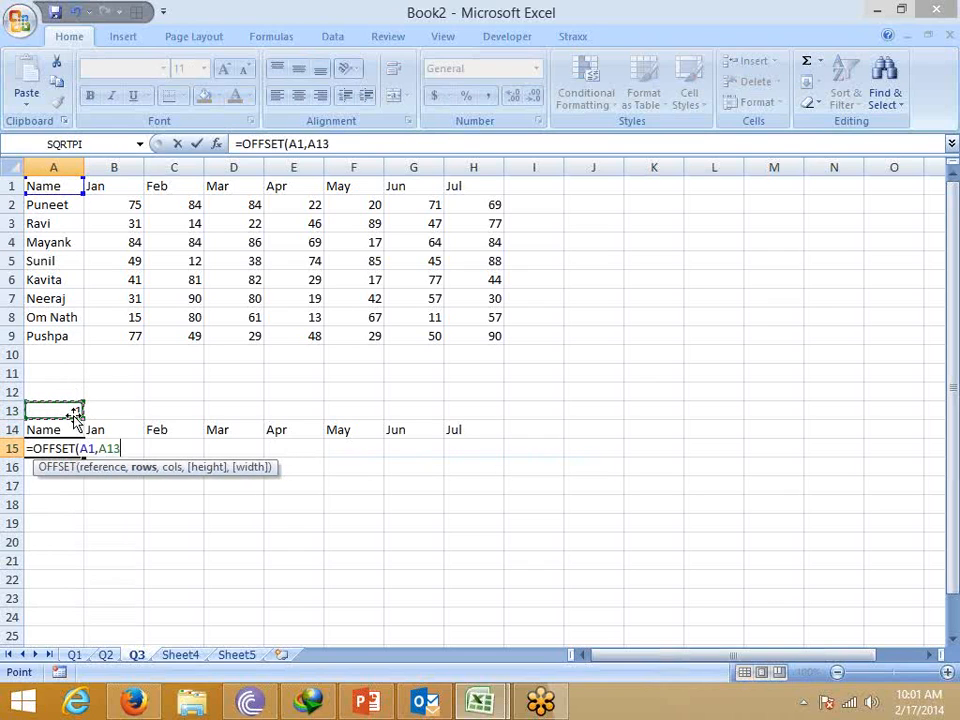
text(,0)
key(Return)
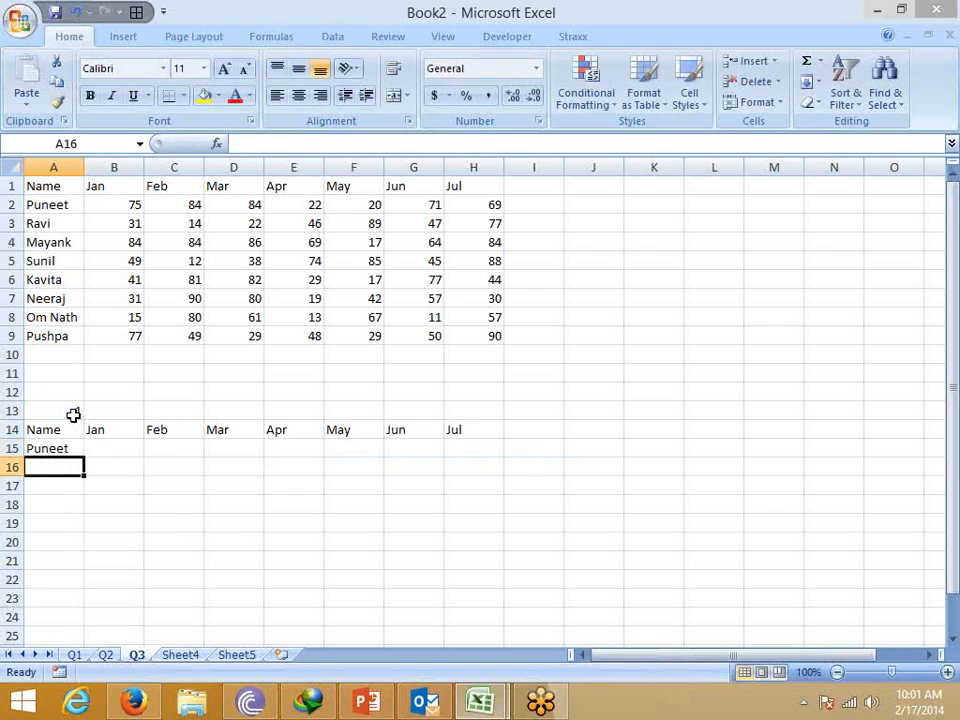
Make the A13 reference absolute in A15, giving =OFFSET(A1,$A$13,0).
key(Up)
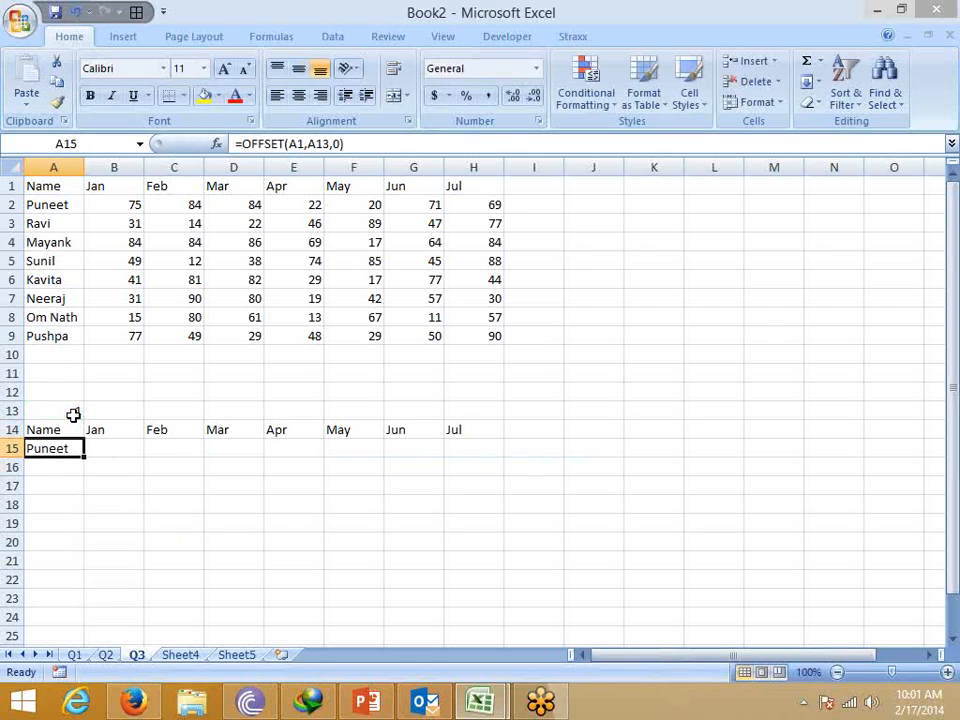
click(316, 143)
key(F4)
key(Return)
Fill the OFFSET formula from A15 across to H15 under the copied month headers.
key(Up)
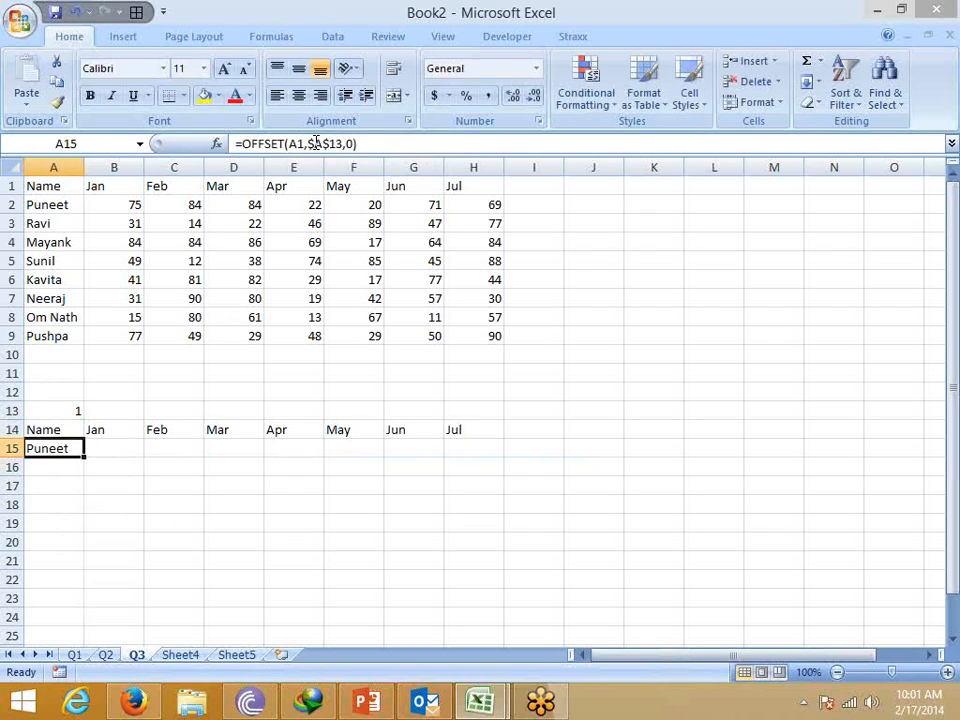
key(shift+Right)
key(shift+Right)
key(shift+Right)
key(shift+Right)
key(shift+Right)
key(shift+Right)
key(shift+Right)
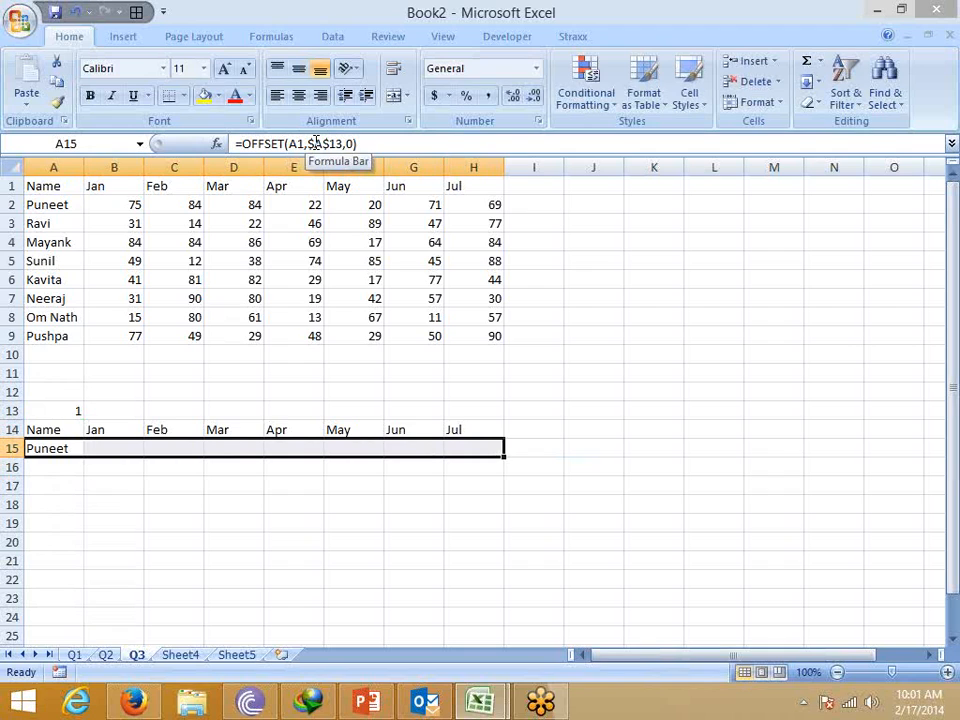
key(ctrl+r)
Test the OFFSET row by setting A13 to 2 and after that to 3.
key(Up)
key(Up)
text(2)
key(Return)
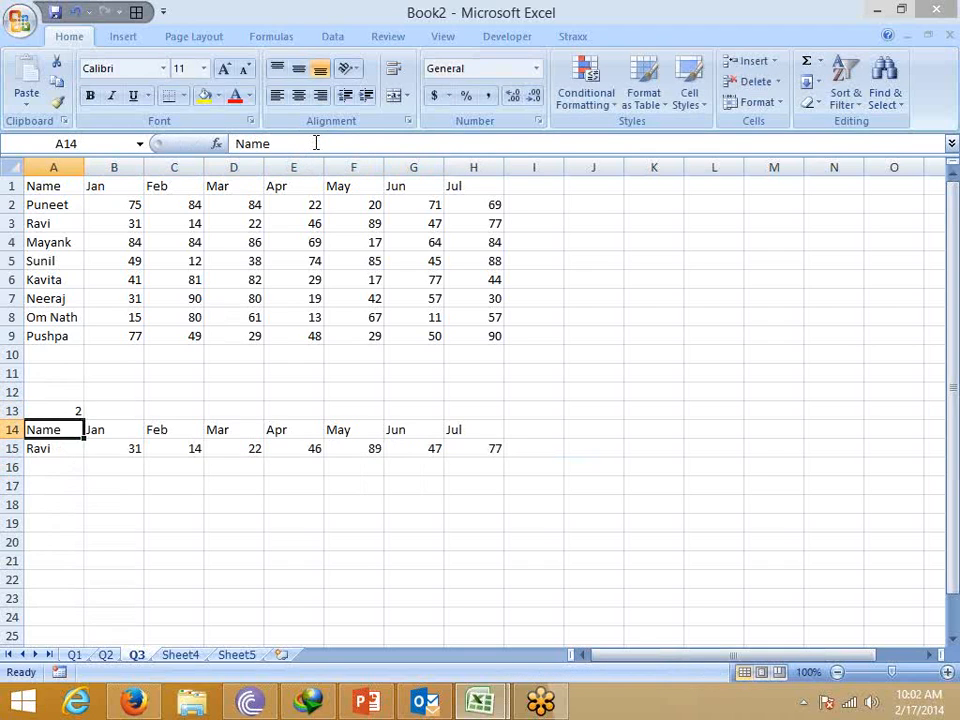
key(Up)
text(3)
key(Return)
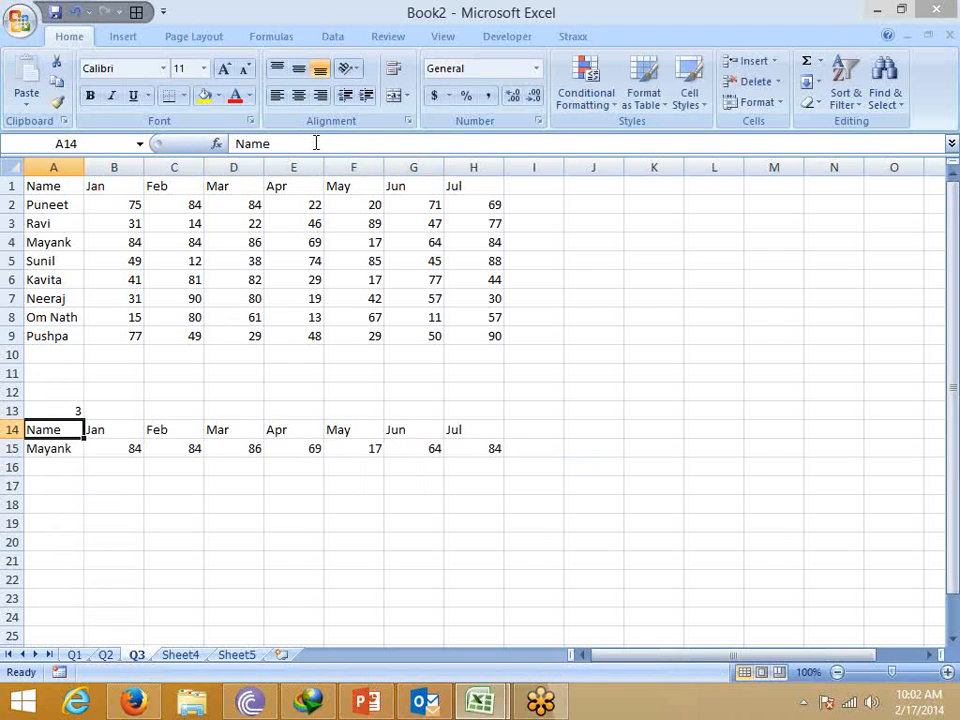
Insert a clustered column chart from A14:H15 and place it to the right of the data table, starting at column I.
key(Up)
key(Down)
key(Down)
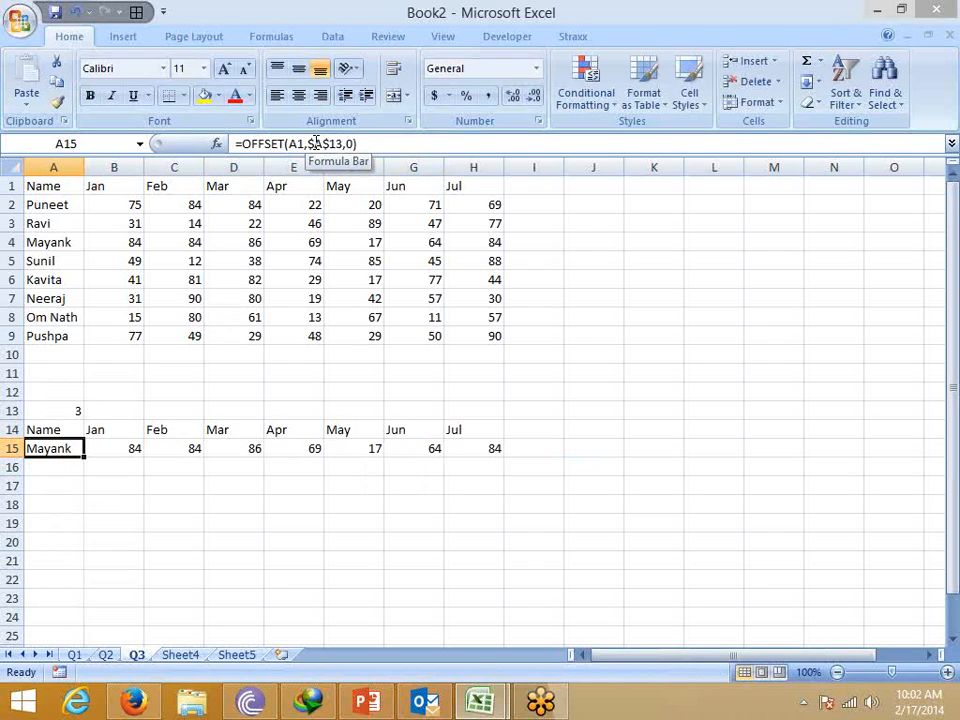
key(Up)
key(ctrl+shift+Right)
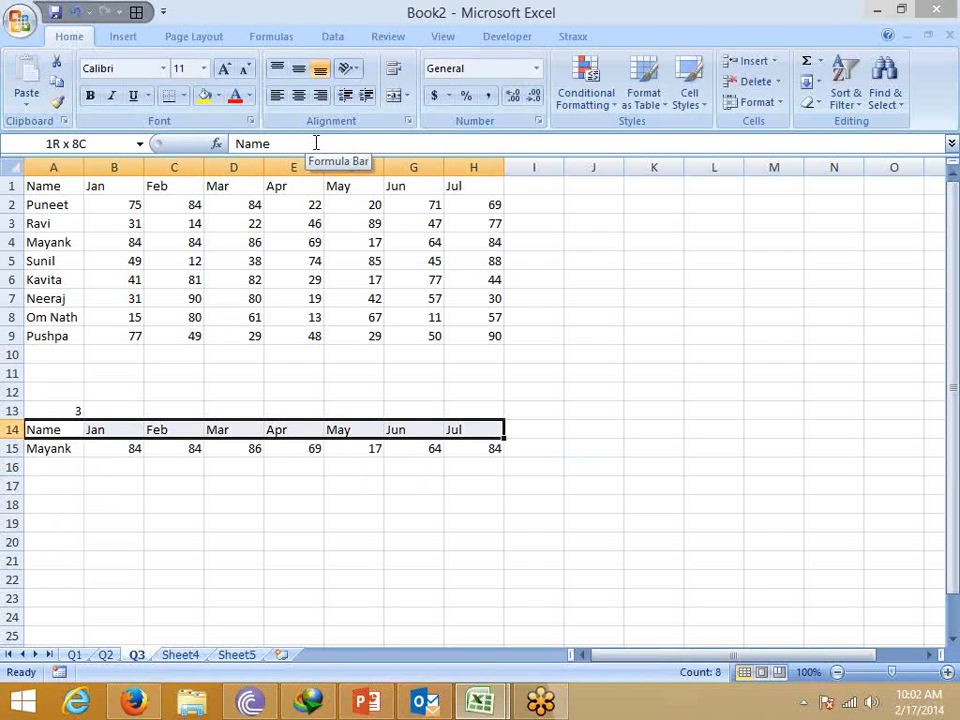
key(shift+Down)
click(127, 38)
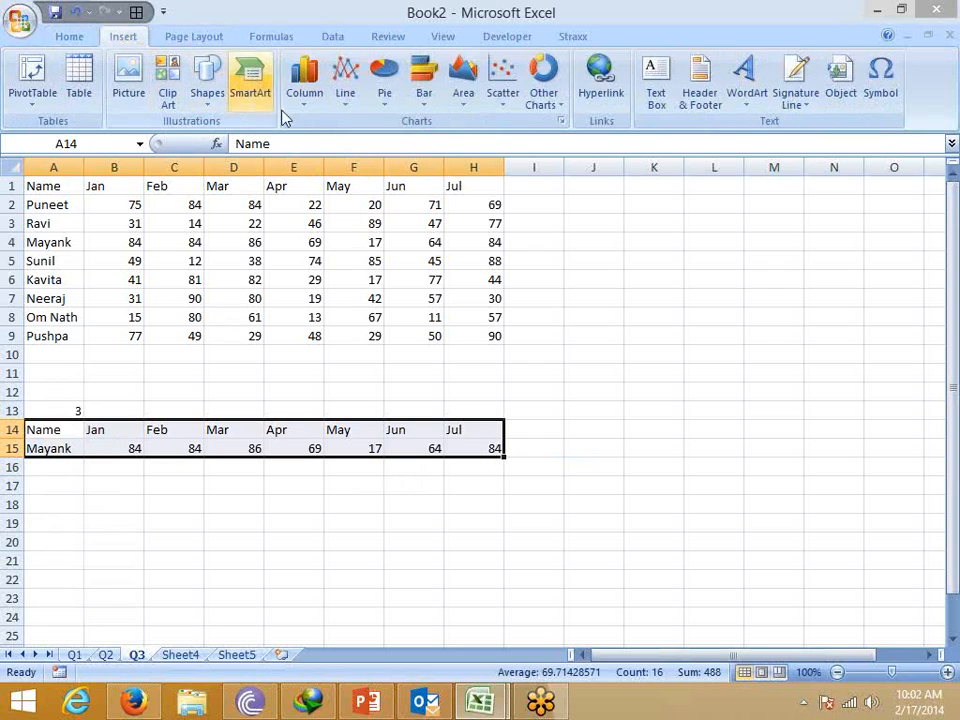
click(304, 80)
click(317, 159)
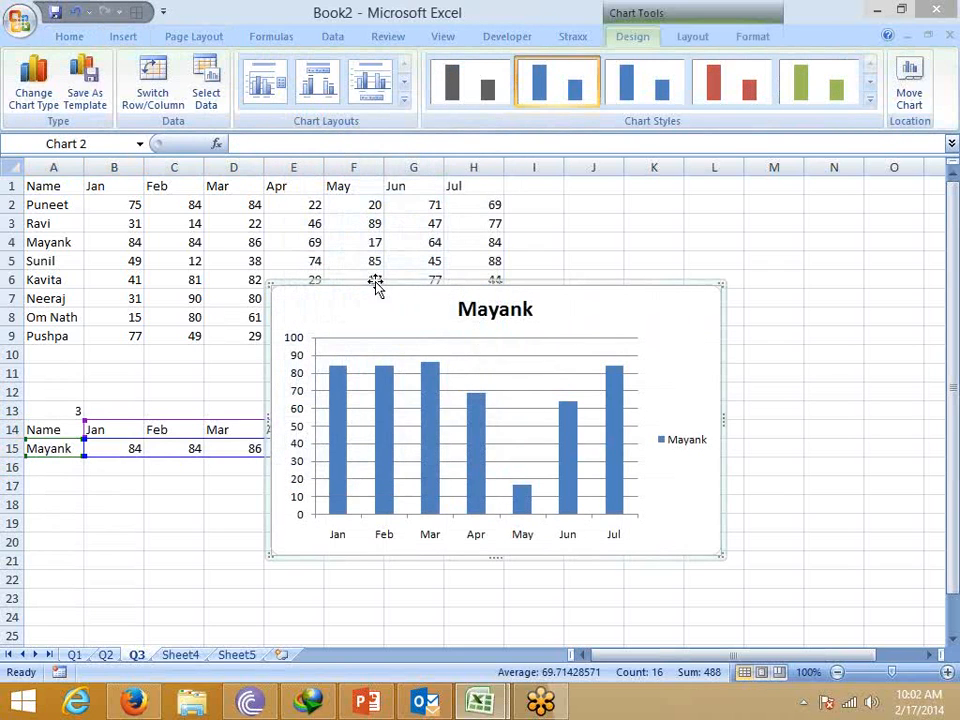
drag(375, 285, 612, 182)
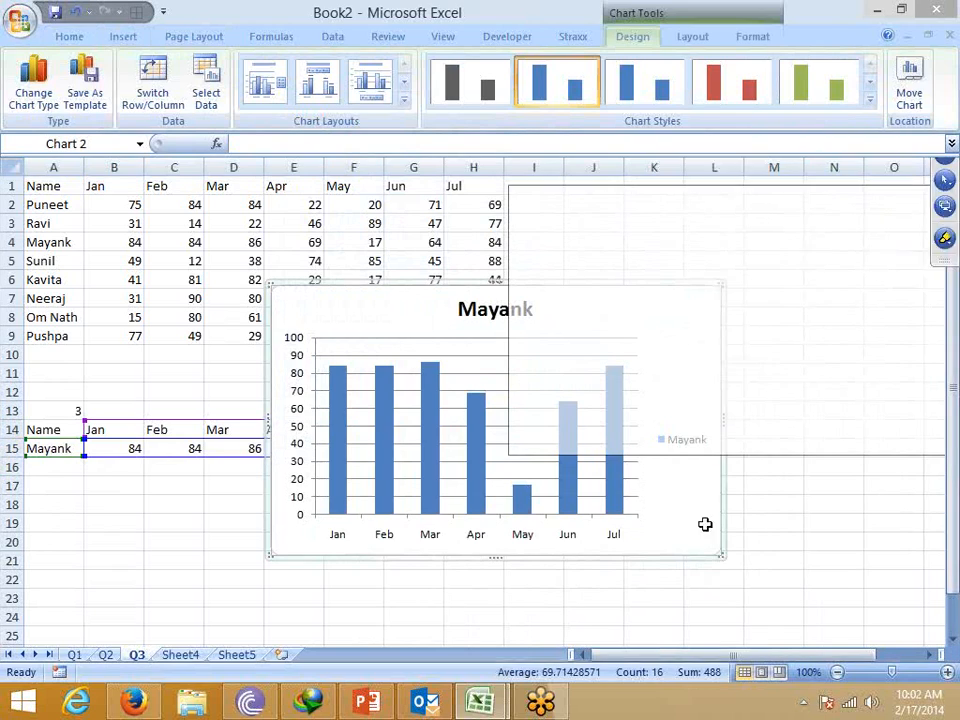
click(705, 523)
Set A13 to 1 so the chart plots the first person's figures, and select the chart.
click(73, 411)
text(1)
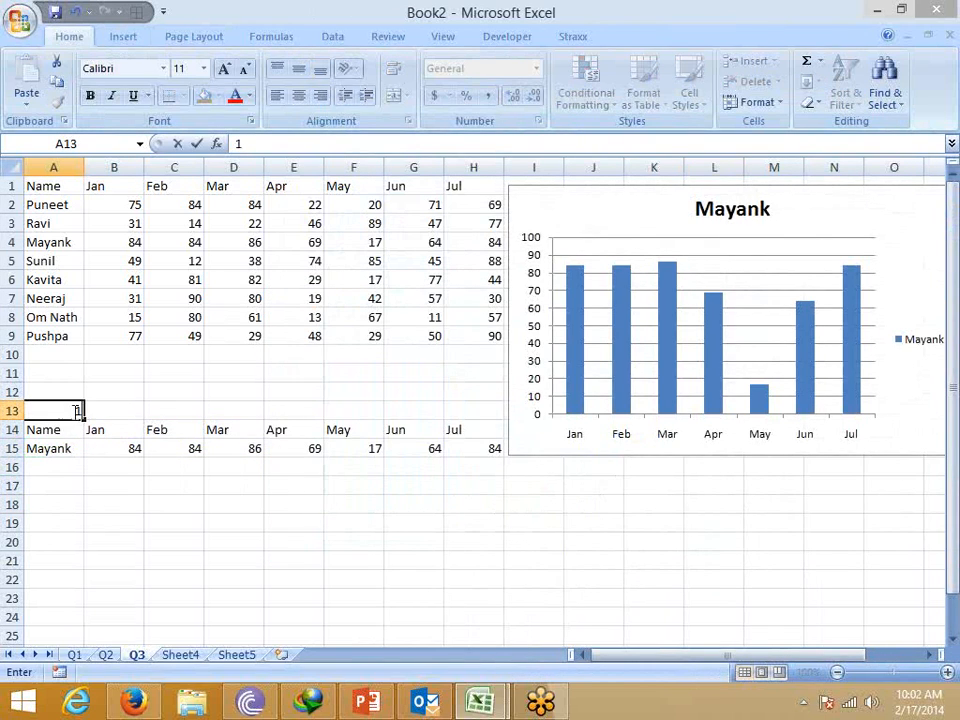
key(Return)
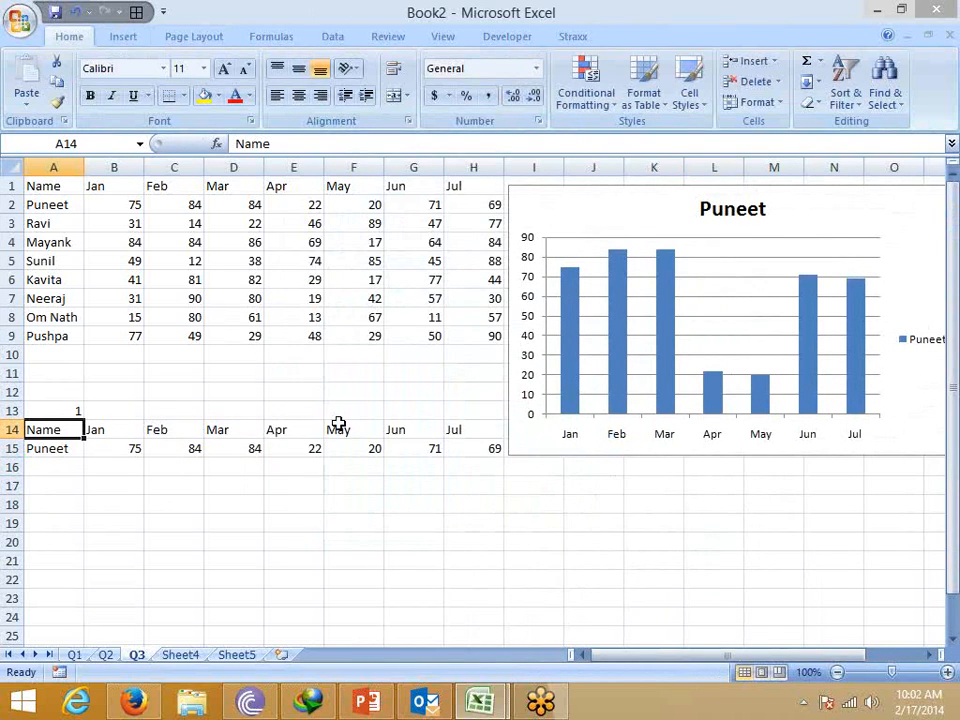
click(574, 206)
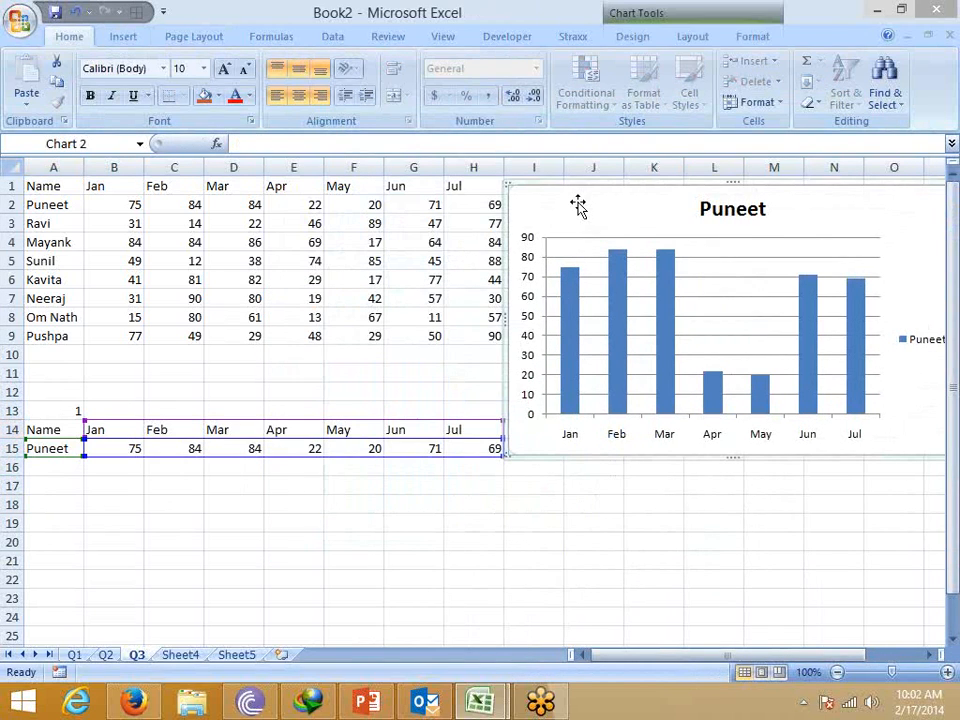
Insert a combo box form control in the blank area of the chart, beside its title.
click(506, 38)
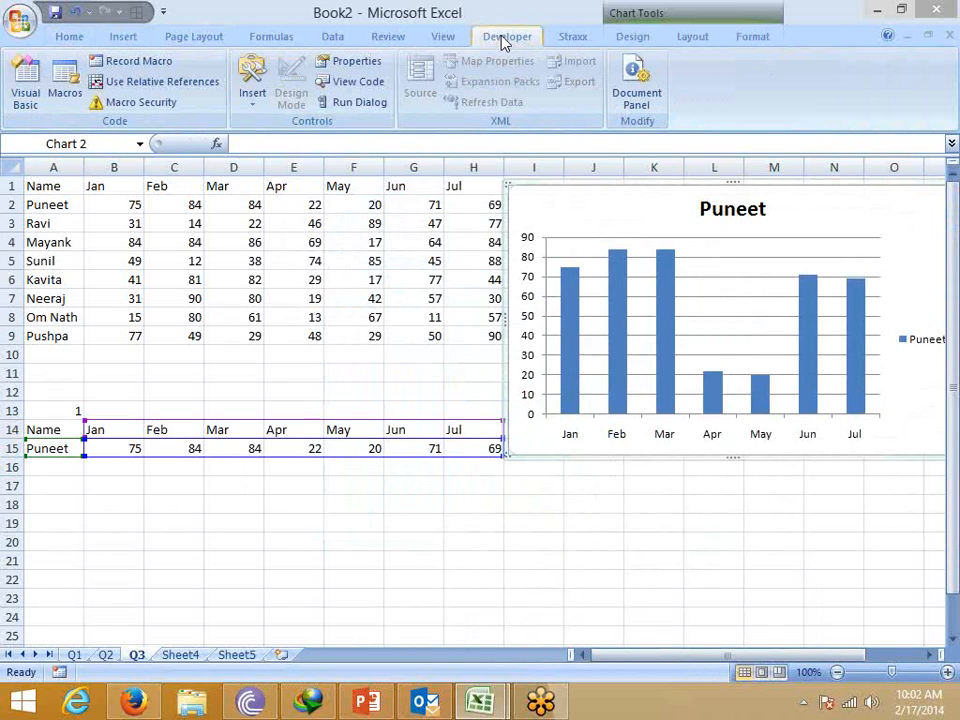
click(252, 92)
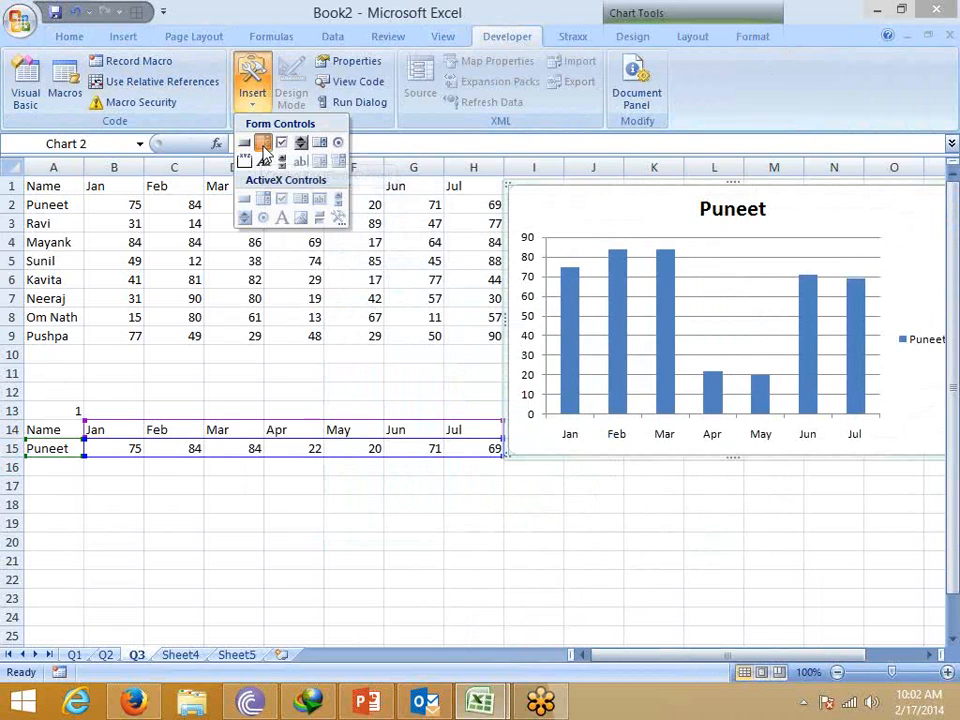
click(263, 143)
drag(517, 192, 650, 217)
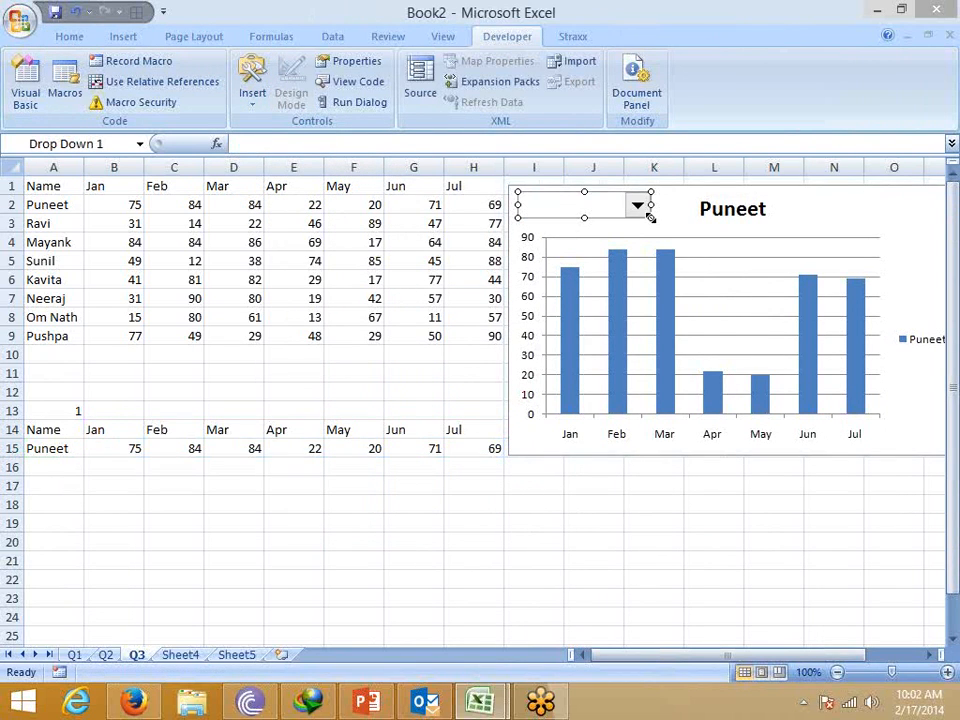
Set the combo box's input range to $A$2:$A$9 and choose the first name from its list.
right_click(638, 205)
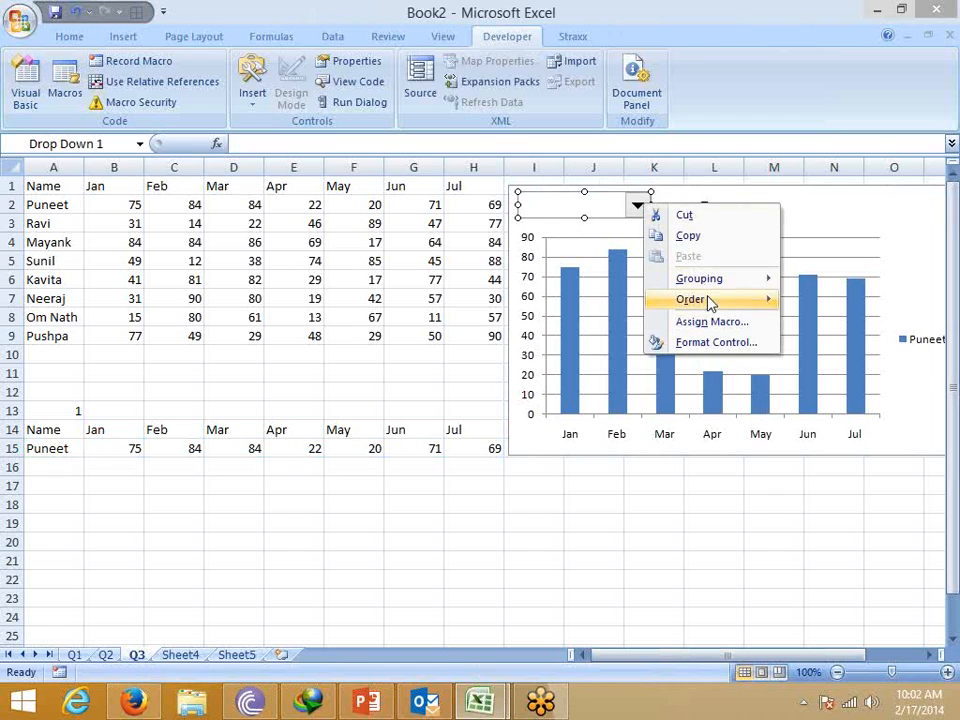
click(708, 343)
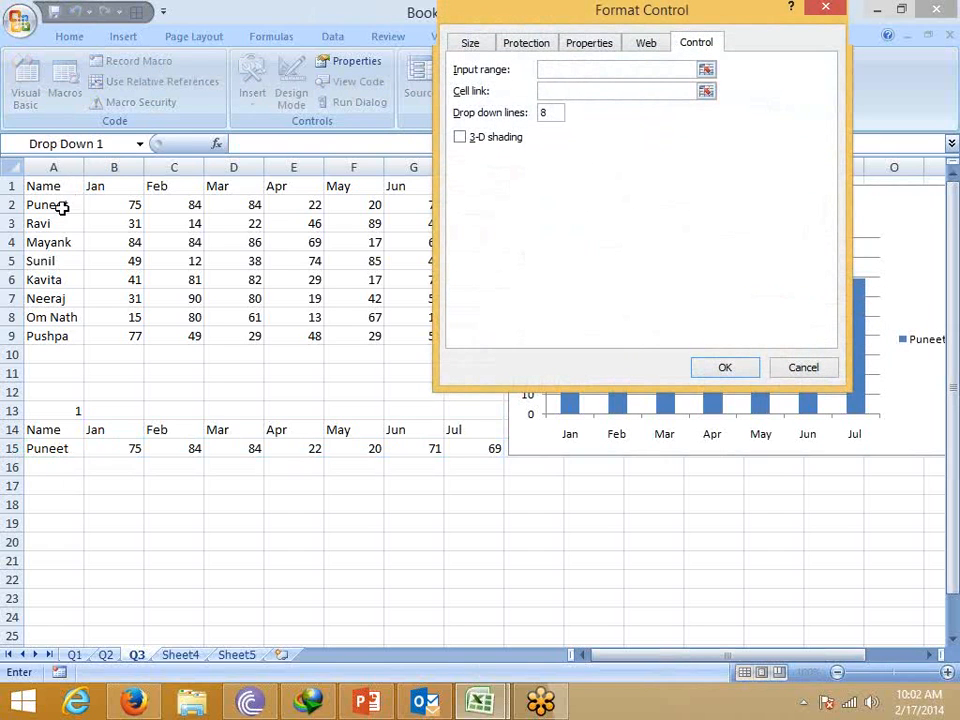
drag(62, 207, 64, 336)
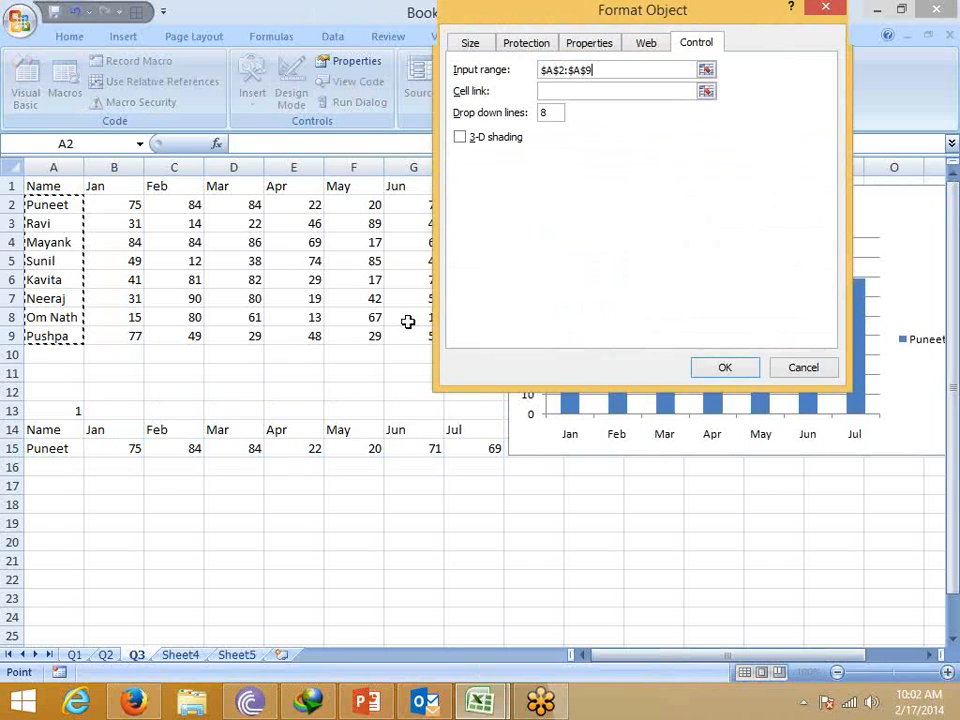
click(725, 368)
click(652, 215)
click(638, 207)
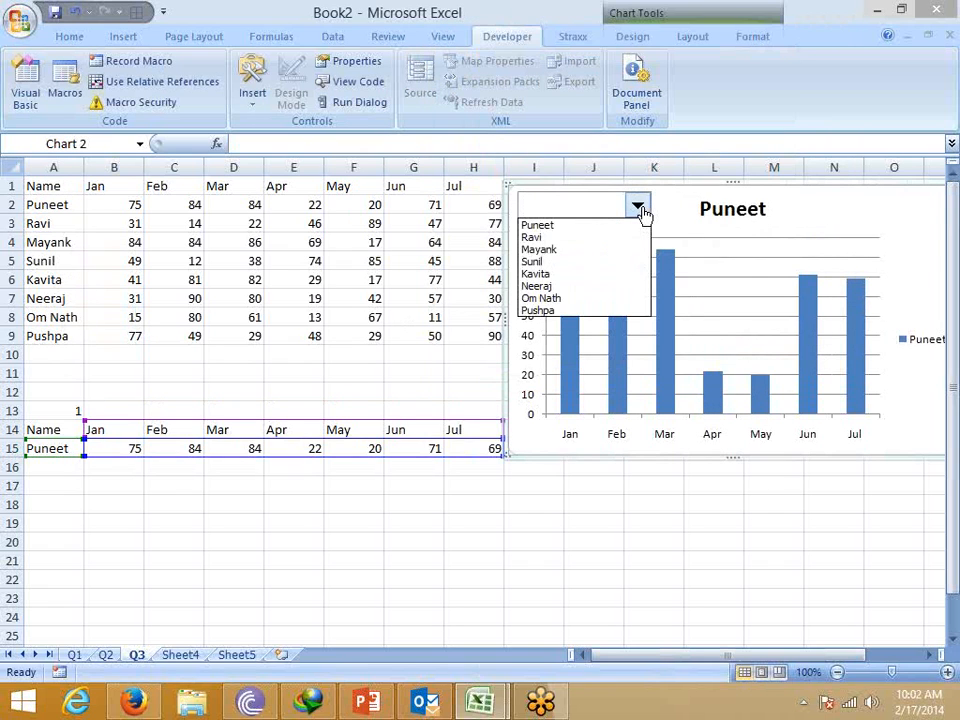
click(583, 228)
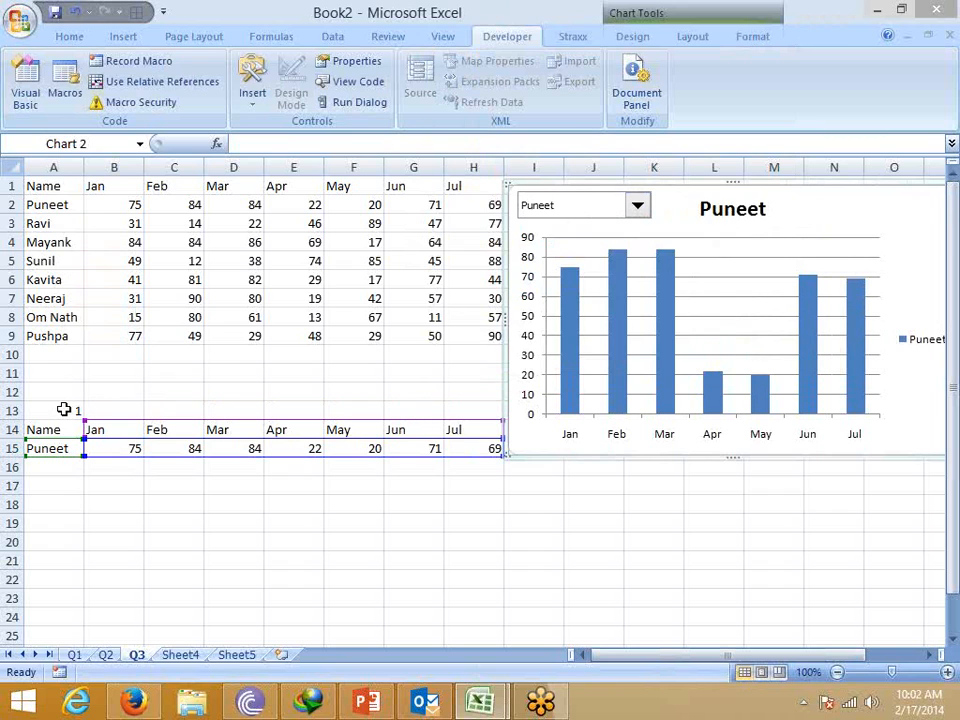
Link the combo box to cell $A$13.
right_click(590, 203)
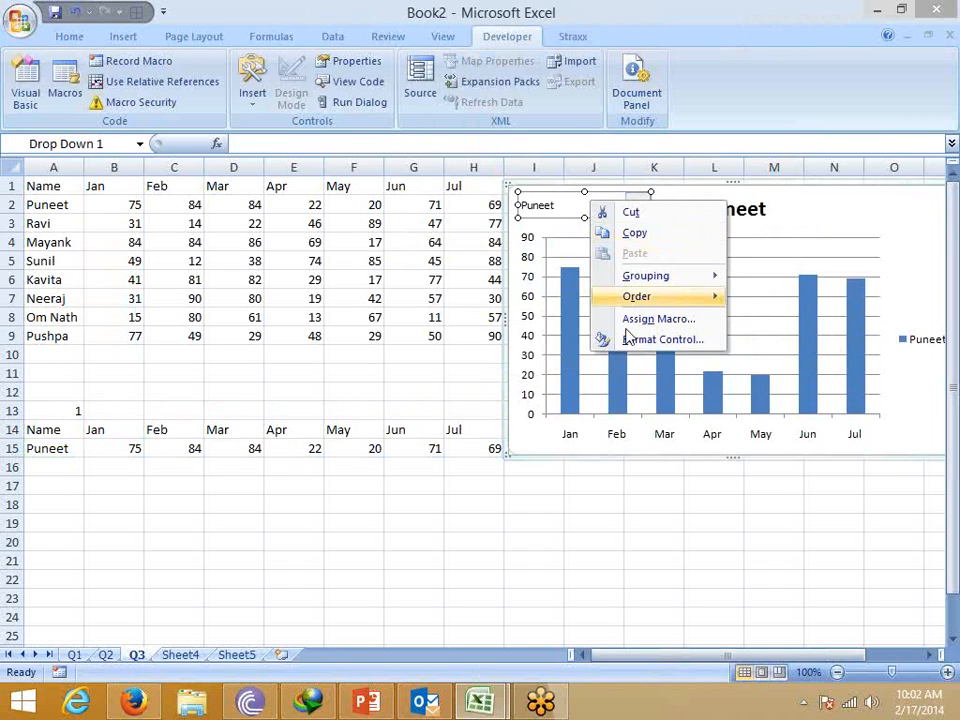
click(633, 341)
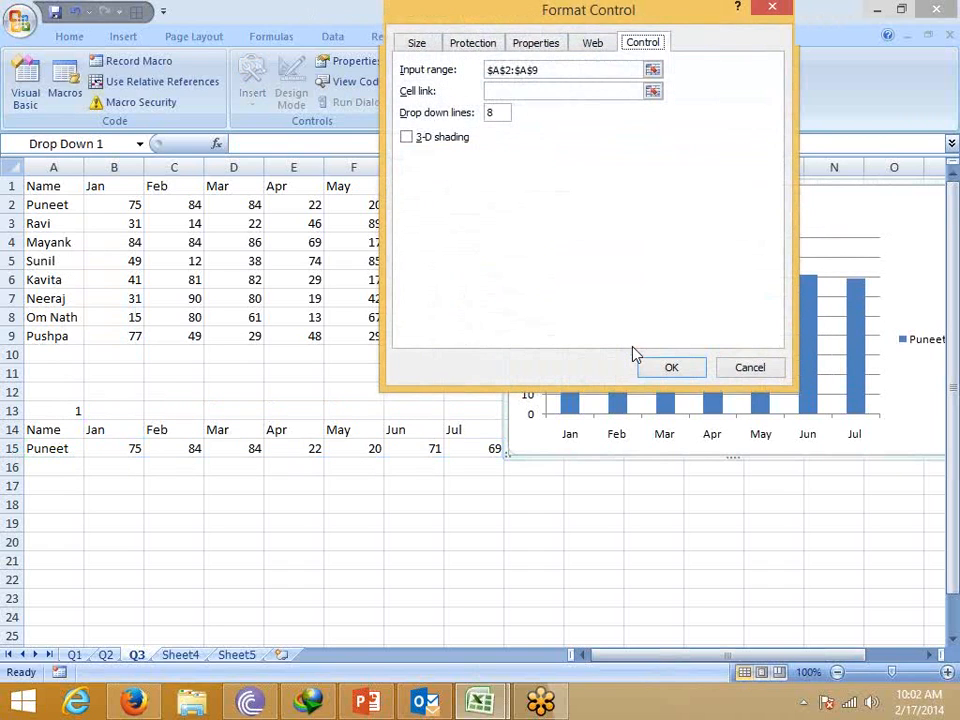
click(519, 91)
click(58, 411)
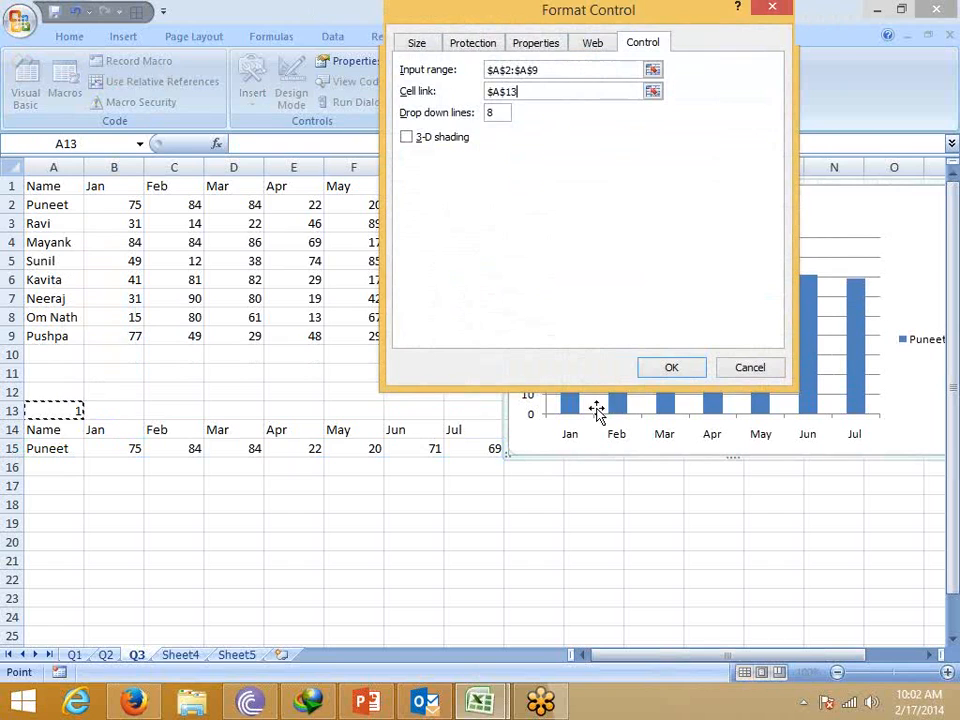
click(671, 367)
Test the linked combo box by choosing the second, third and fourth names in turn, checking A13 against the chart.
click(660, 213)
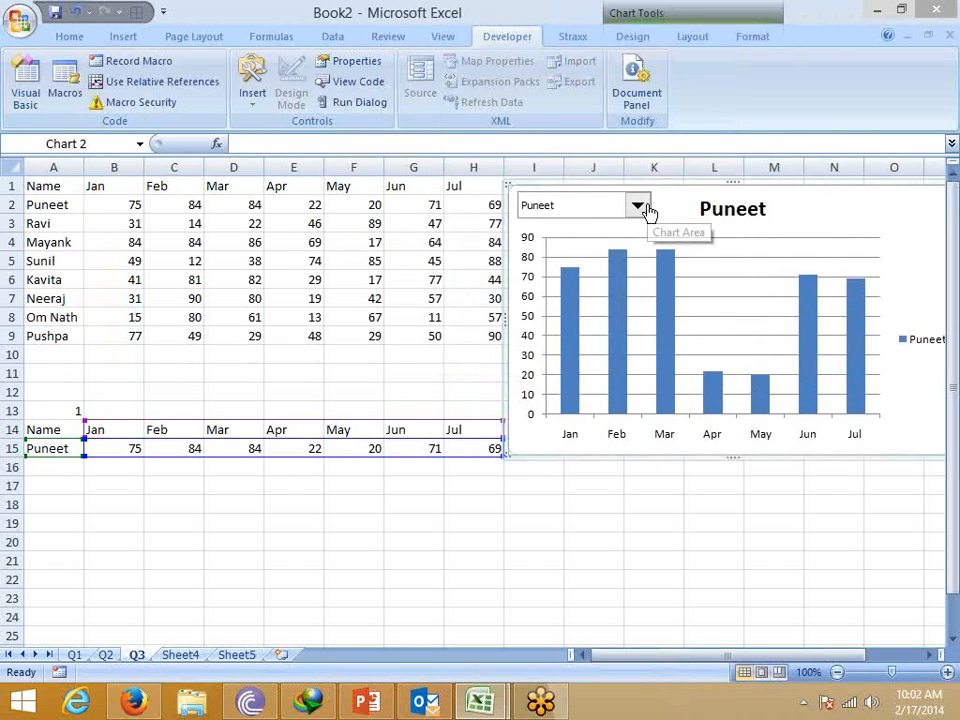
click(638, 207)
click(622, 238)
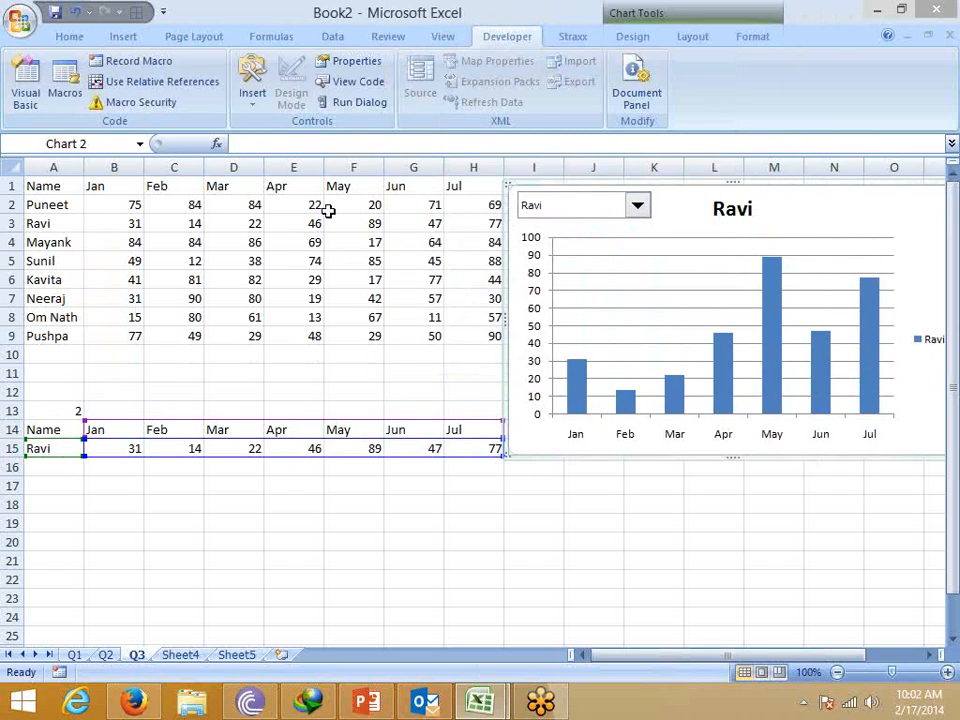
click(52, 204)
click(68, 410)
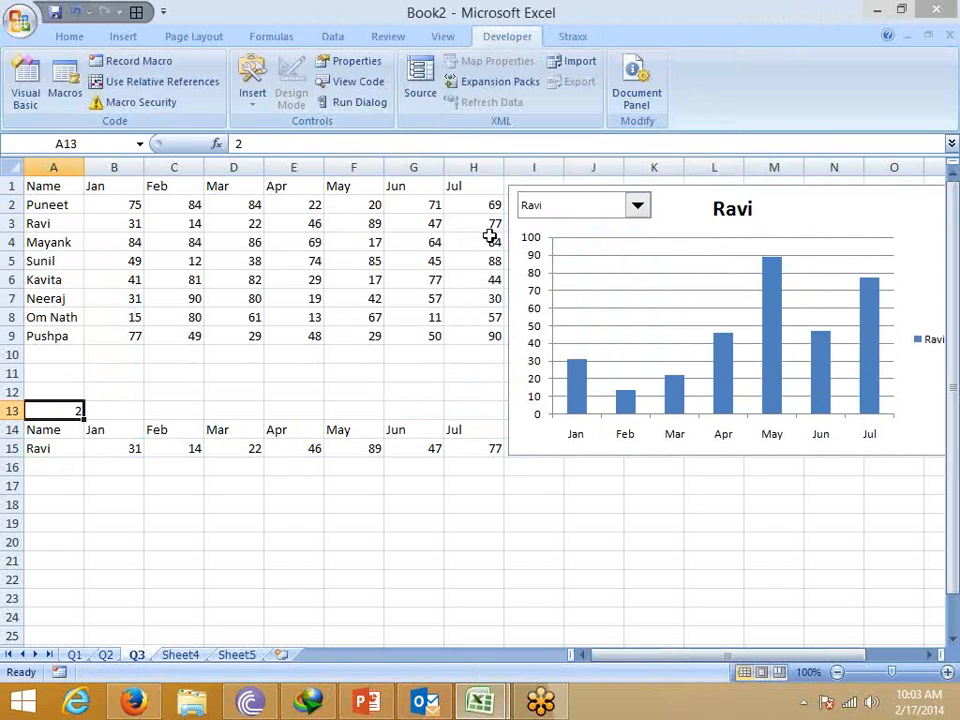
click(580, 220)
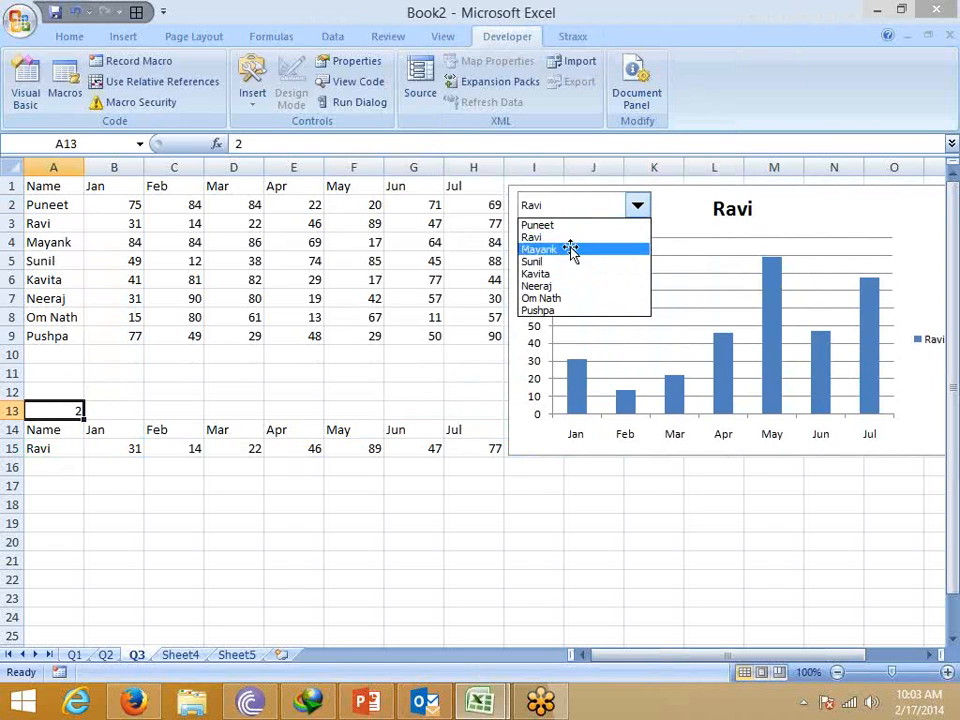
click(572, 249)
click(561, 223)
click(553, 261)
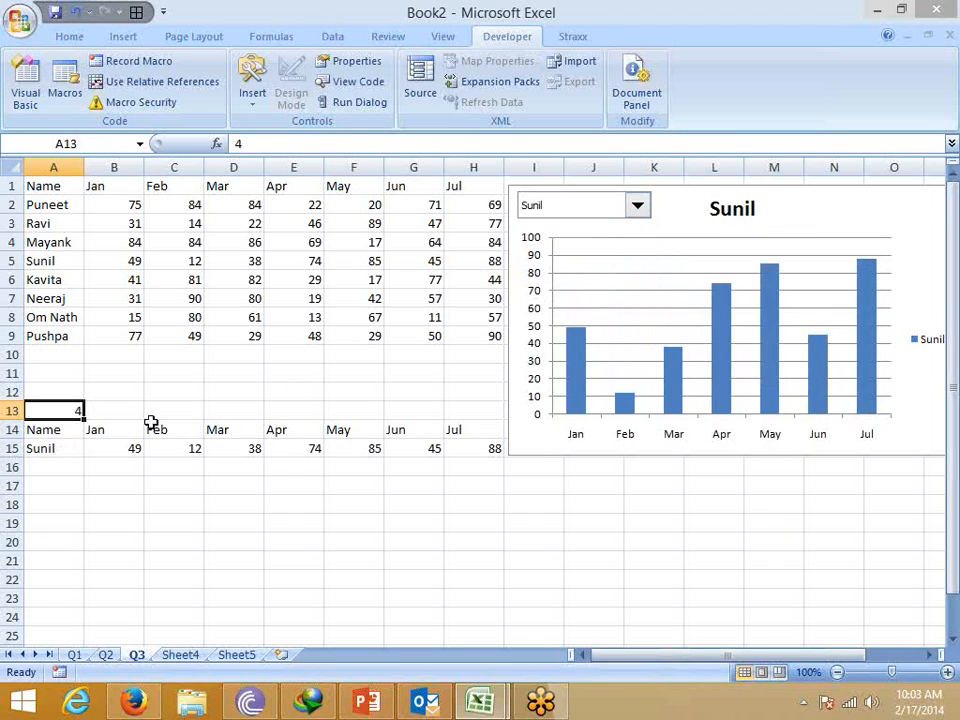
Select A15:G15 and cycle the combo box through the sixth, seventh, eighth, first and second names, ending on the third.
drag(55, 448, 414, 448)
click(572, 212)
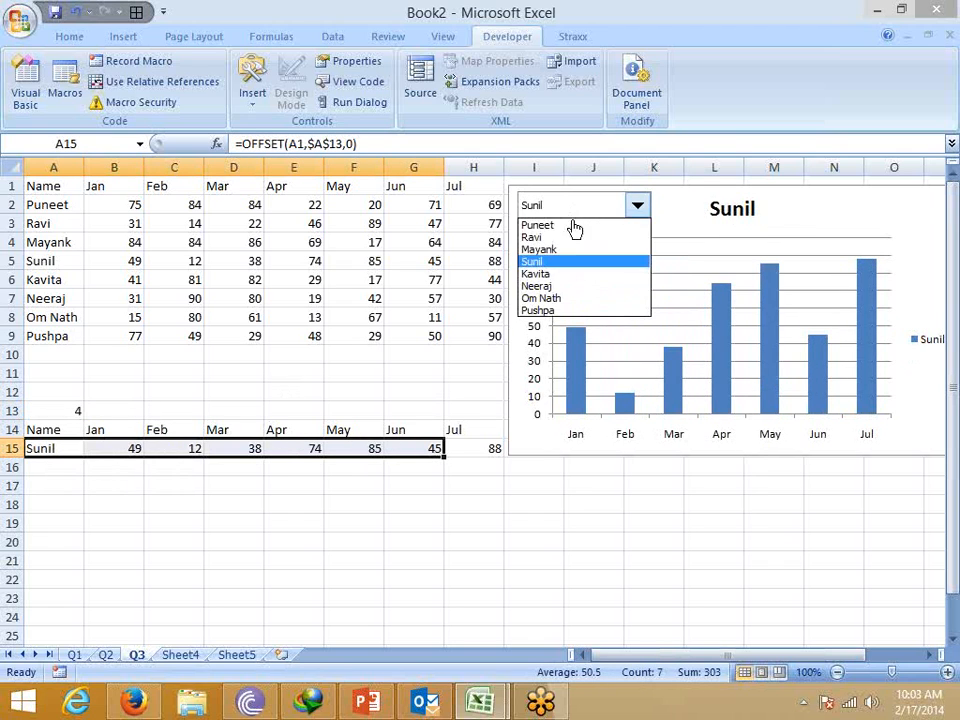
click(573, 286)
click(554, 212)
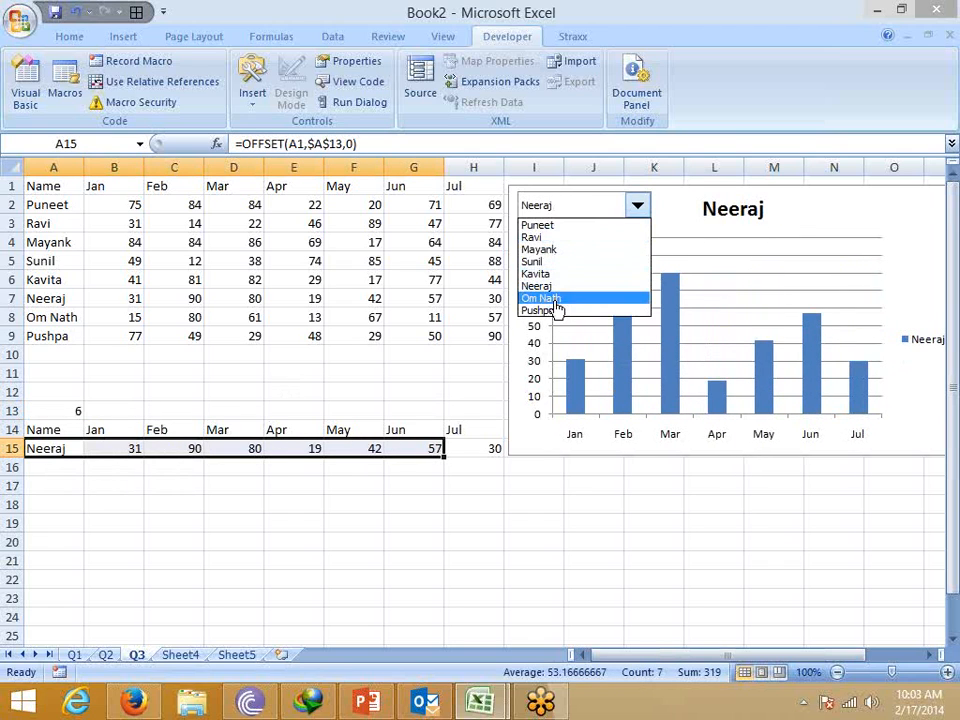
click(553, 298)
click(547, 212)
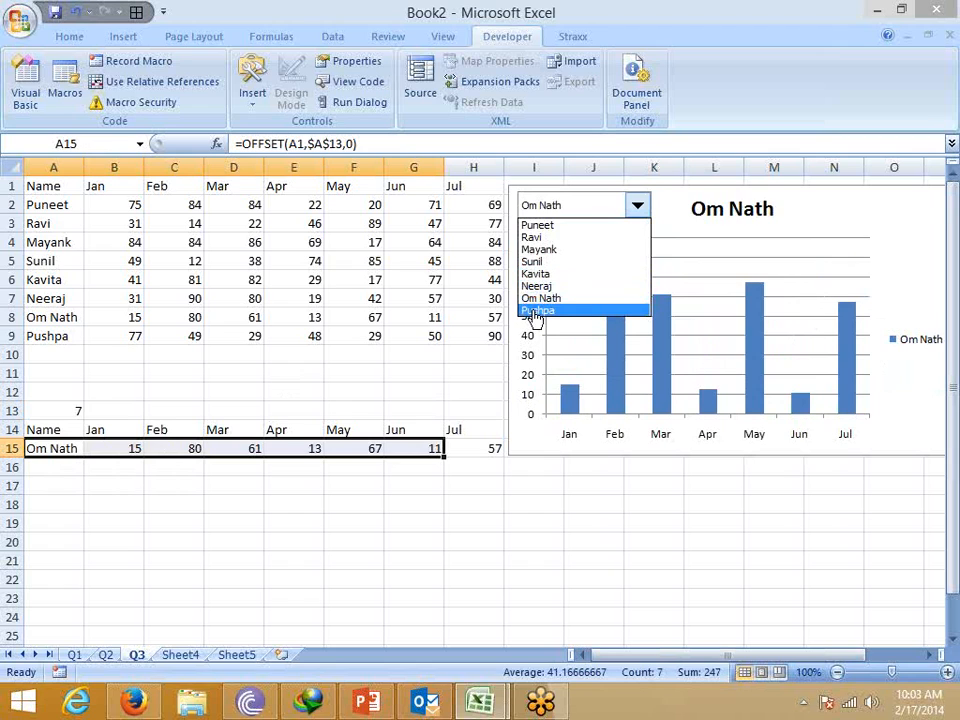
click(537, 313)
click(534, 204)
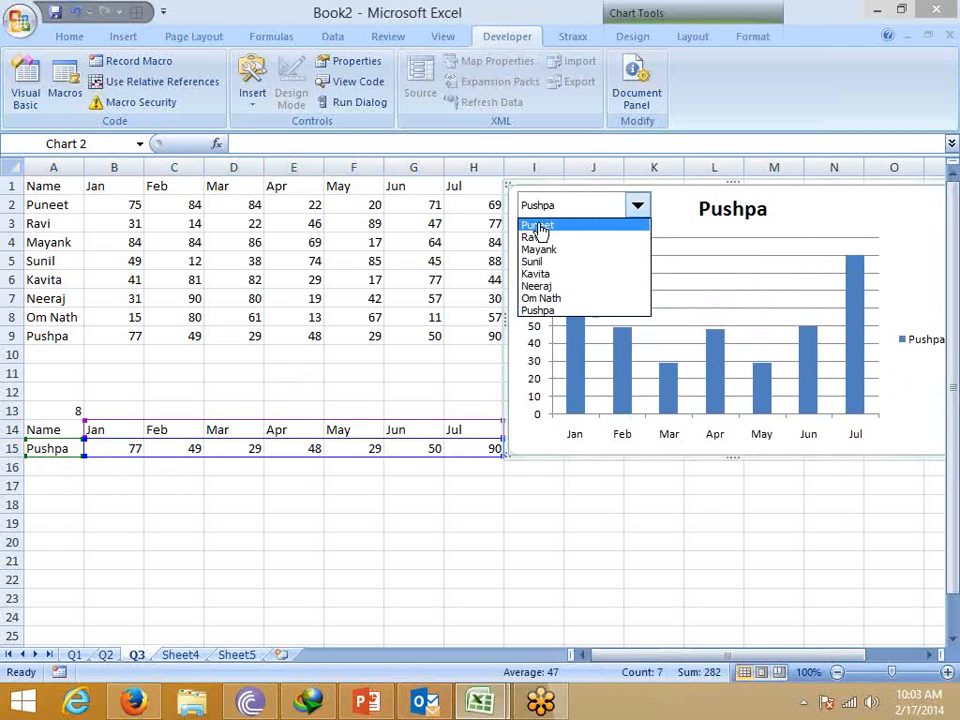
click(540, 224)
click(540, 212)
click(544, 238)
click(544, 215)
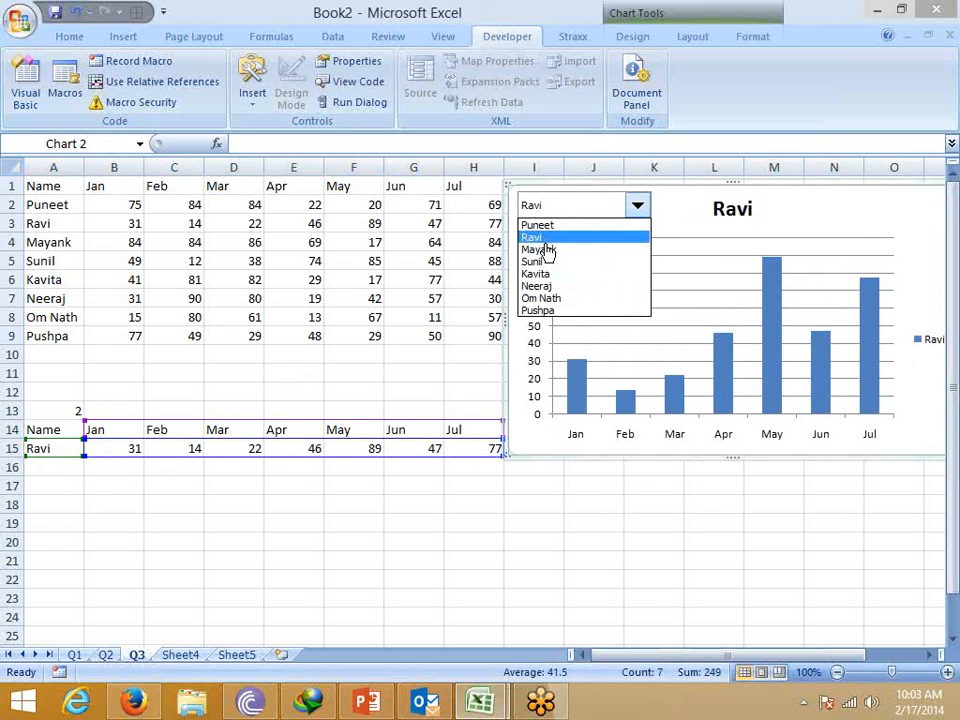
click(543, 251)
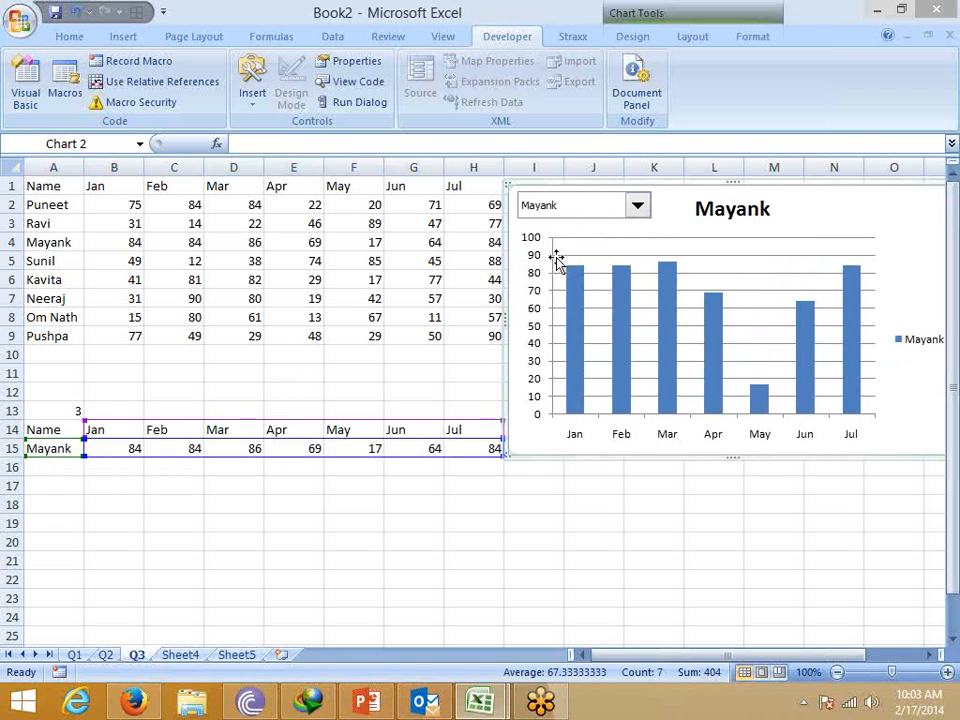
Turn on 3-D shading for the combo box and deselect it by selecting cell L18.
right_click(561, 206)
click(604, 345)
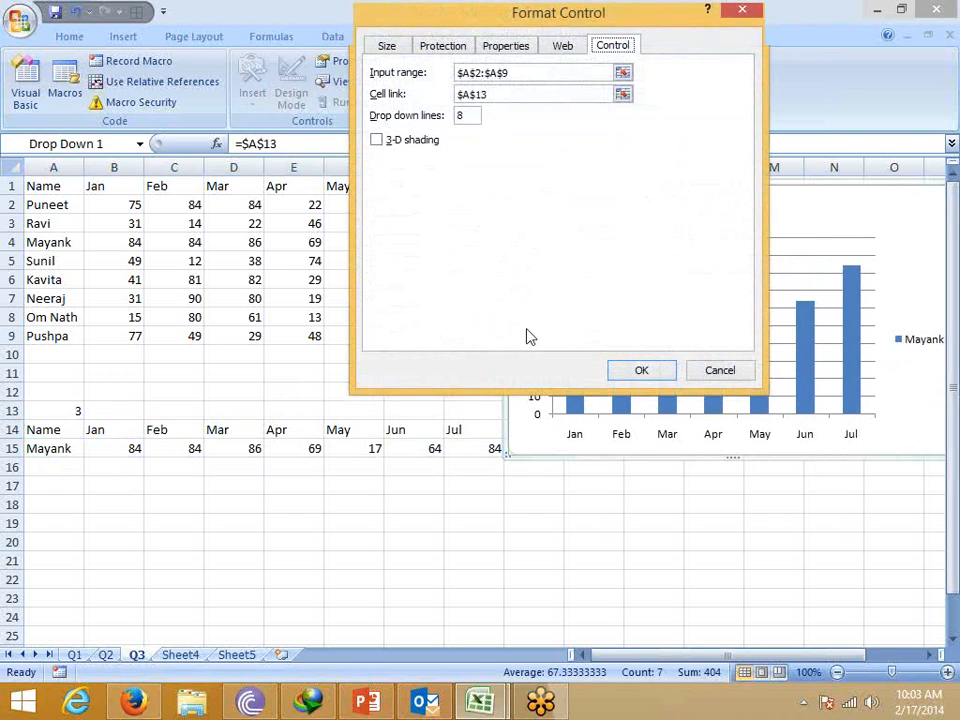
click(418, 141)
click(638, 370)
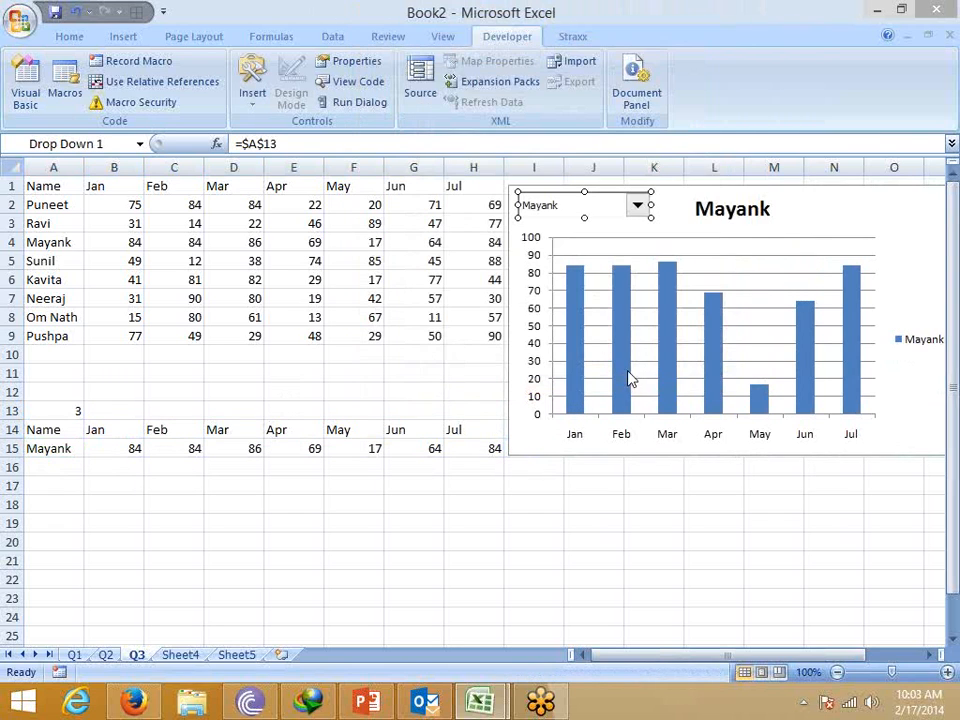
click(685, 510)
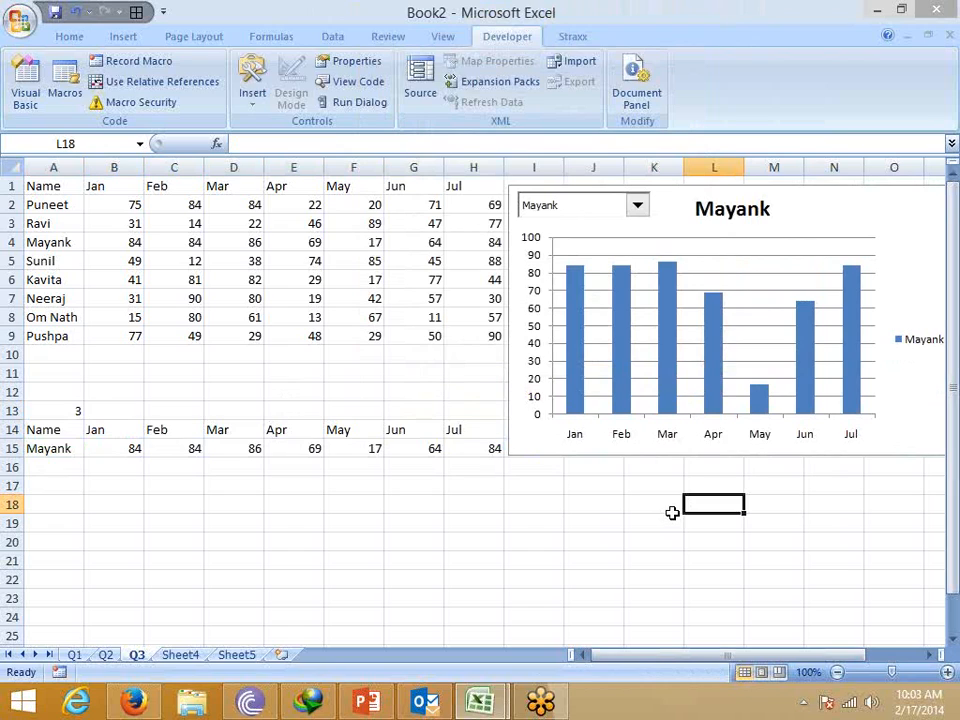
drag(665, 656, 666, 662)
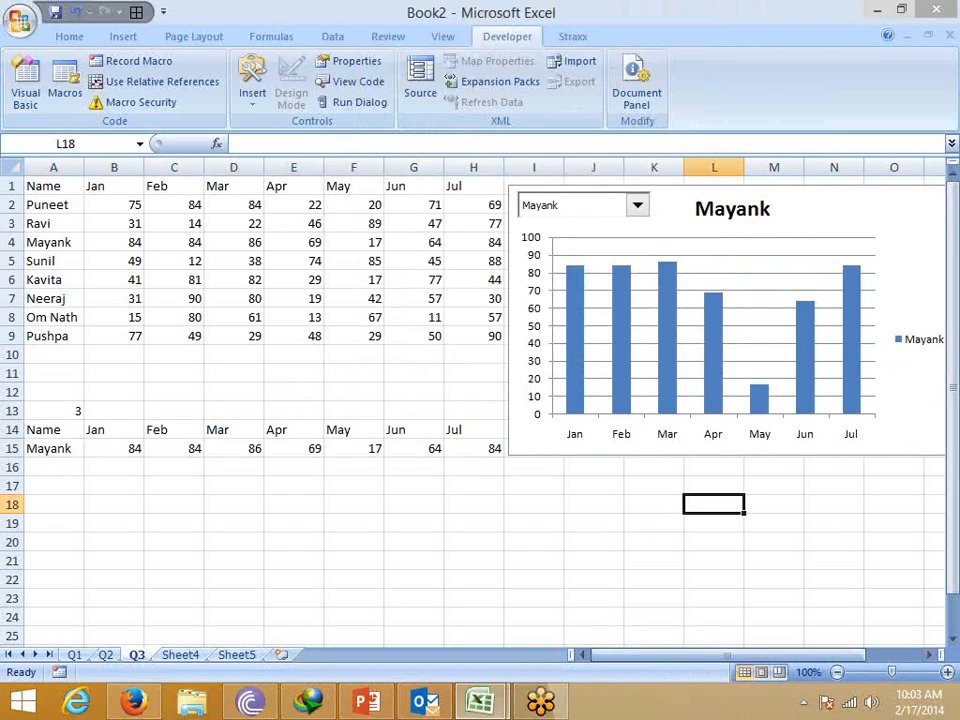
Add a Target row by labelling A10 "Target" and entering =RANDBETWEEN(10,90) in B10.
click(49, 354)
text(Target)
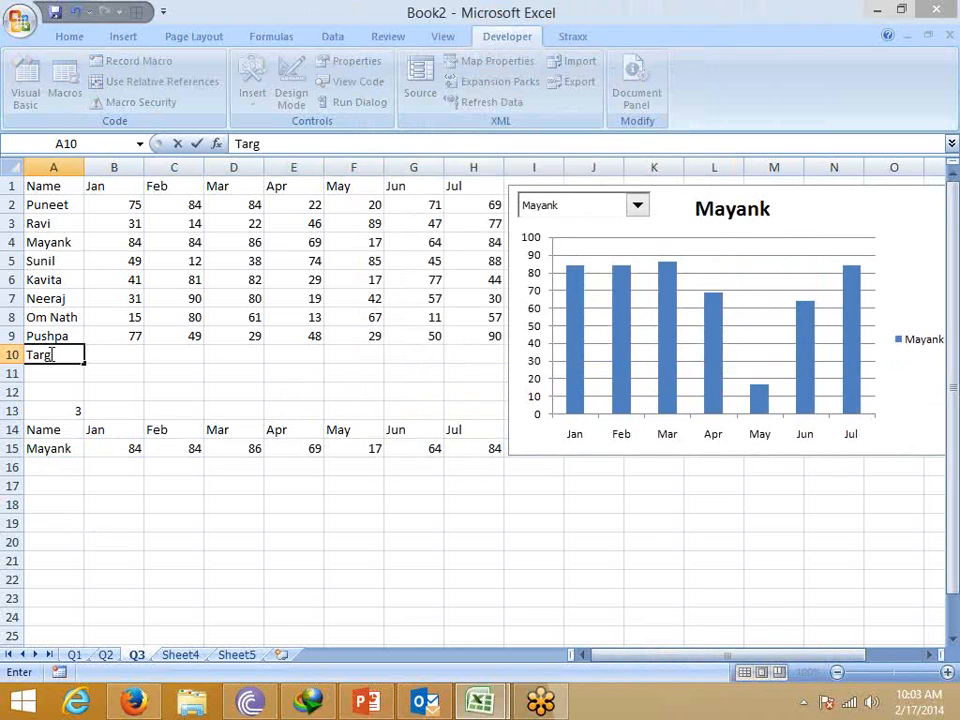
click(113, 354)
text(=ra)
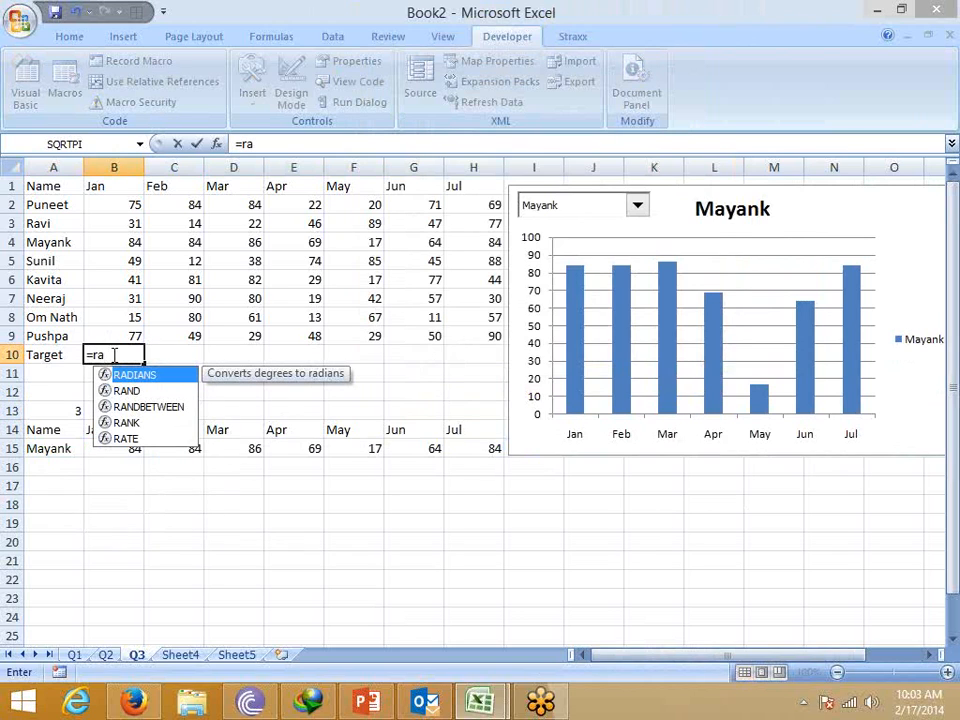
key(Down)
key(Down)
key(Down)
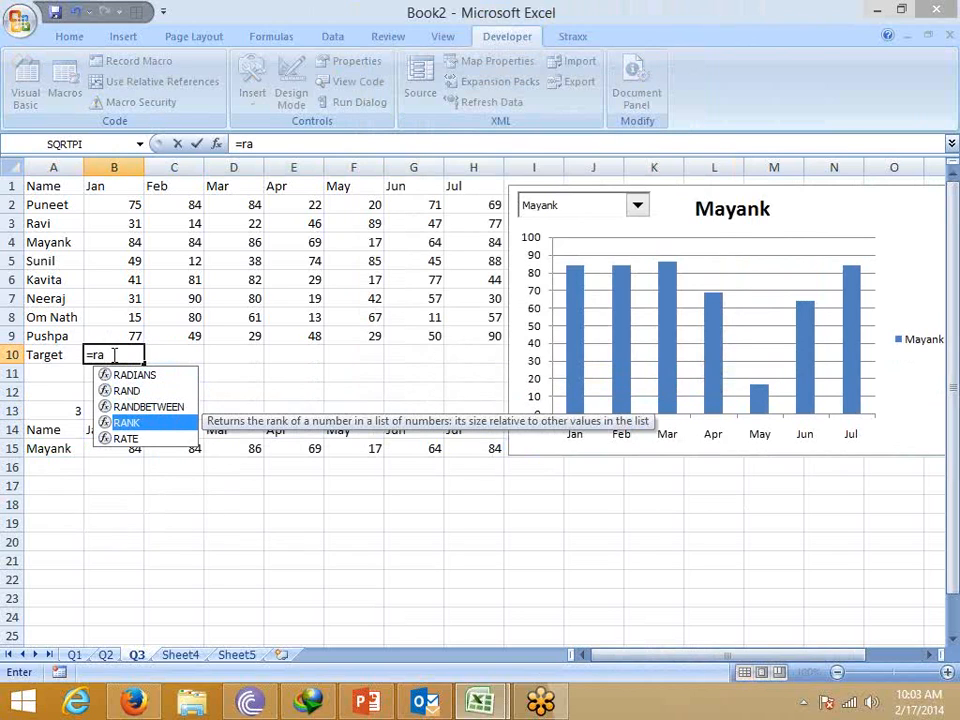
key(Up)
key(Tab)
text(10)
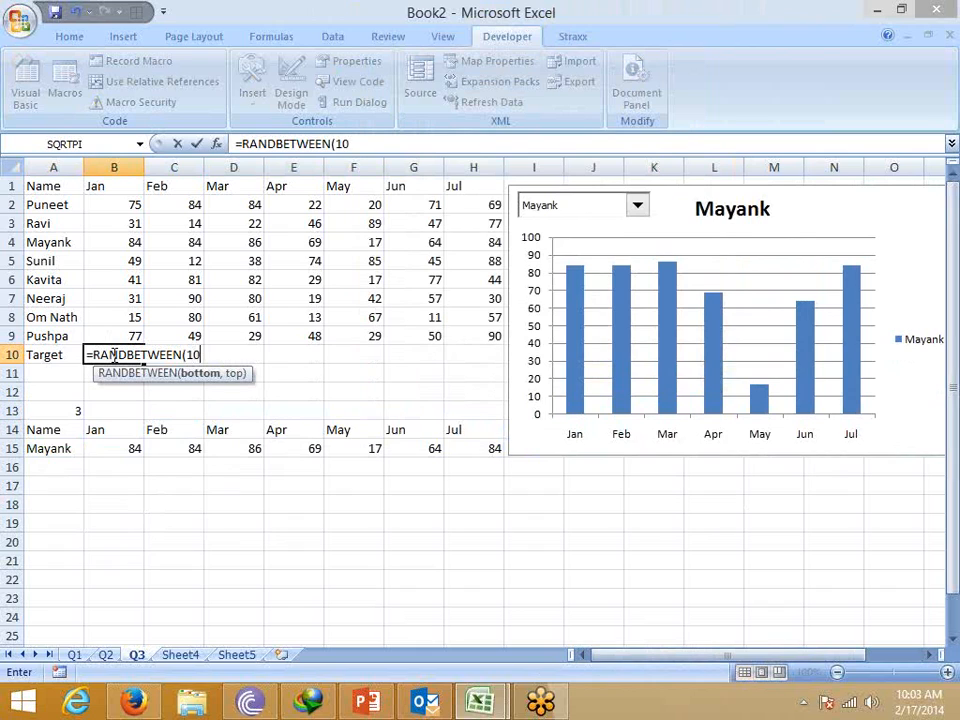
text(,90)
key(Return)
Fill the RANDBETWEEN formula from B10 across to H10.
drag(113, 355, 113, 355)
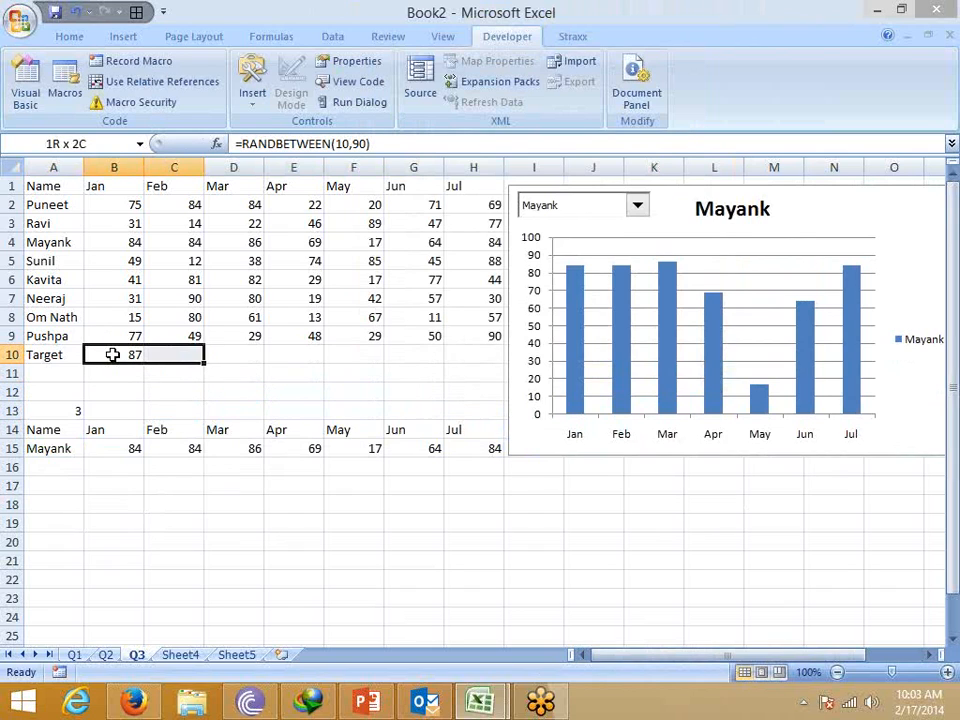
key(shift+Right)
key(shift+Right)
key(shift+Right)
key(shift+Right)
key(shift+Right)
key(ctrl+r)
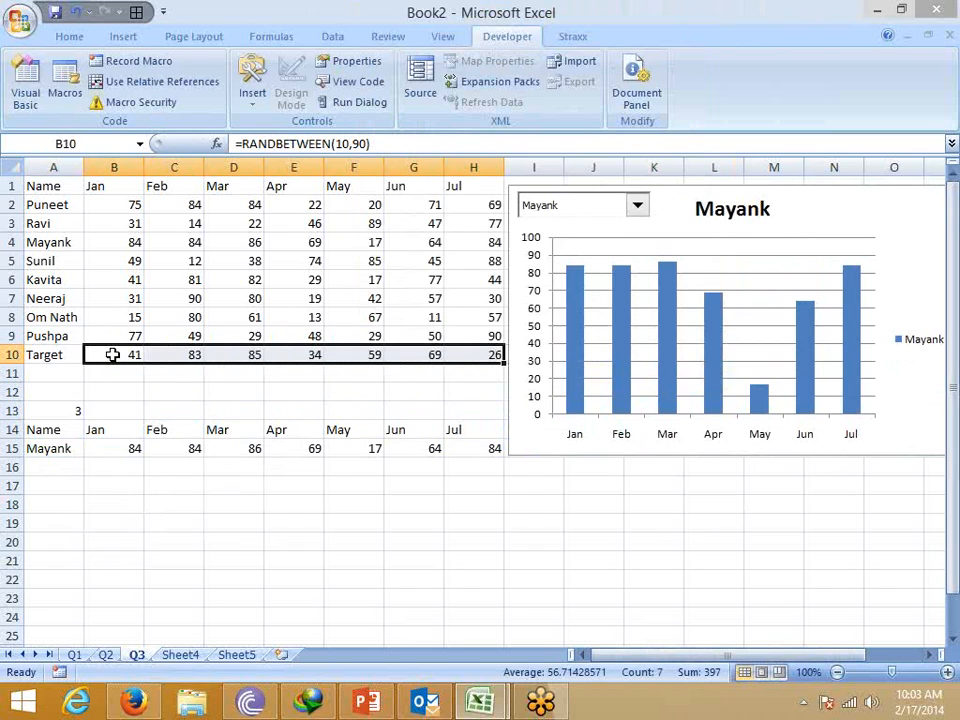
Enter TRUE in B13, beside the row number.
click(82, 470)
click(120, 414)
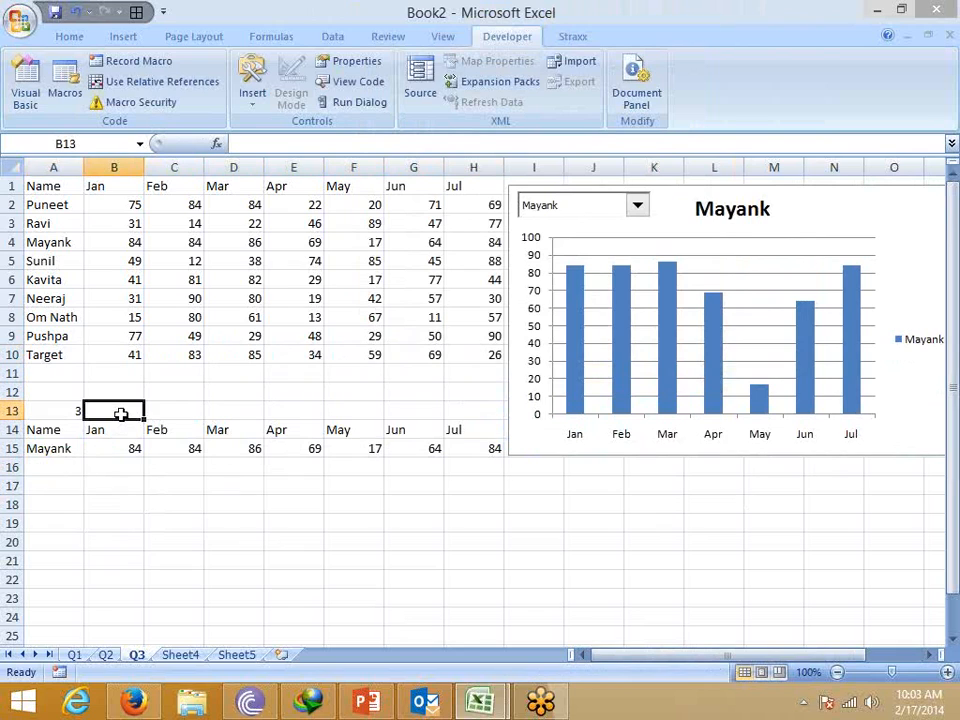
text(true)
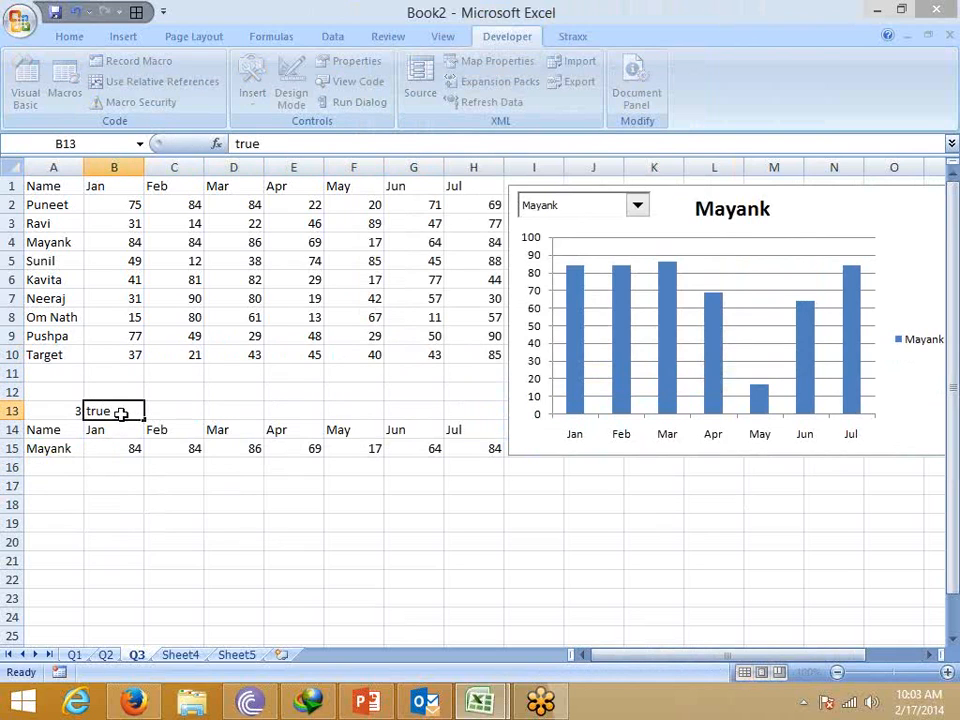
key(Return)
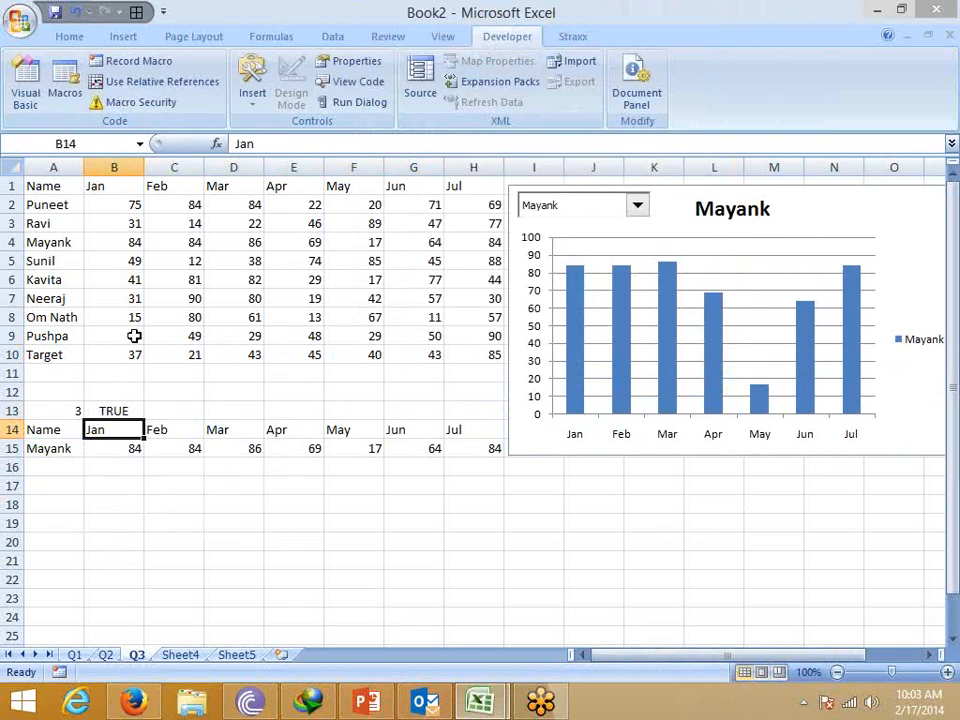
Enter =IF(B13,A10,"") in A16, directly below the selected person's row.
click(47, 466)
text(=)
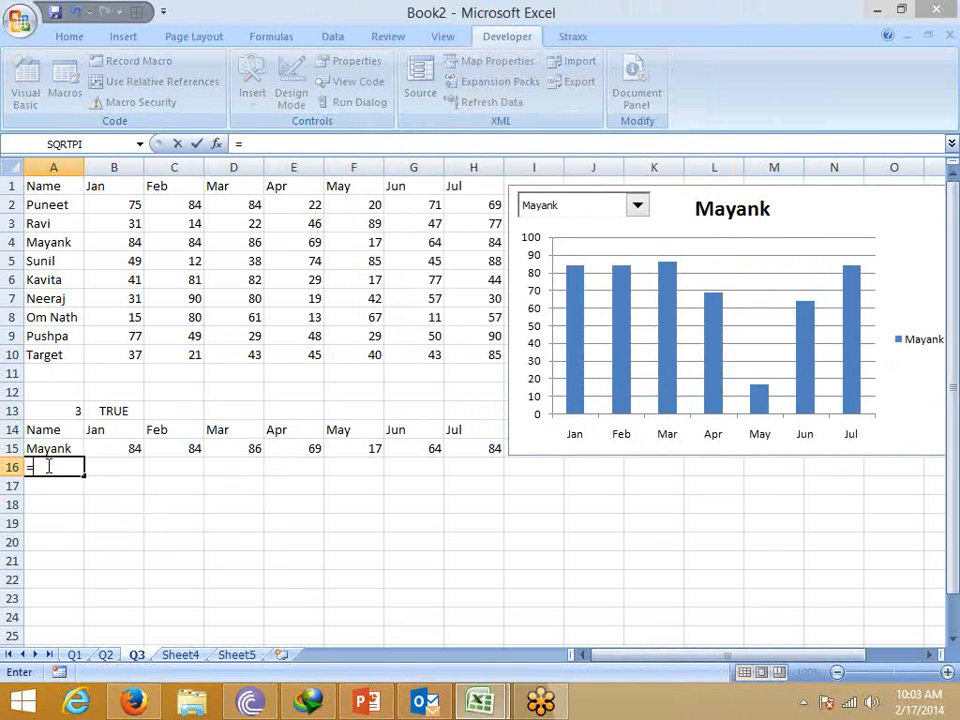
text(if)
double_click(63, 488)
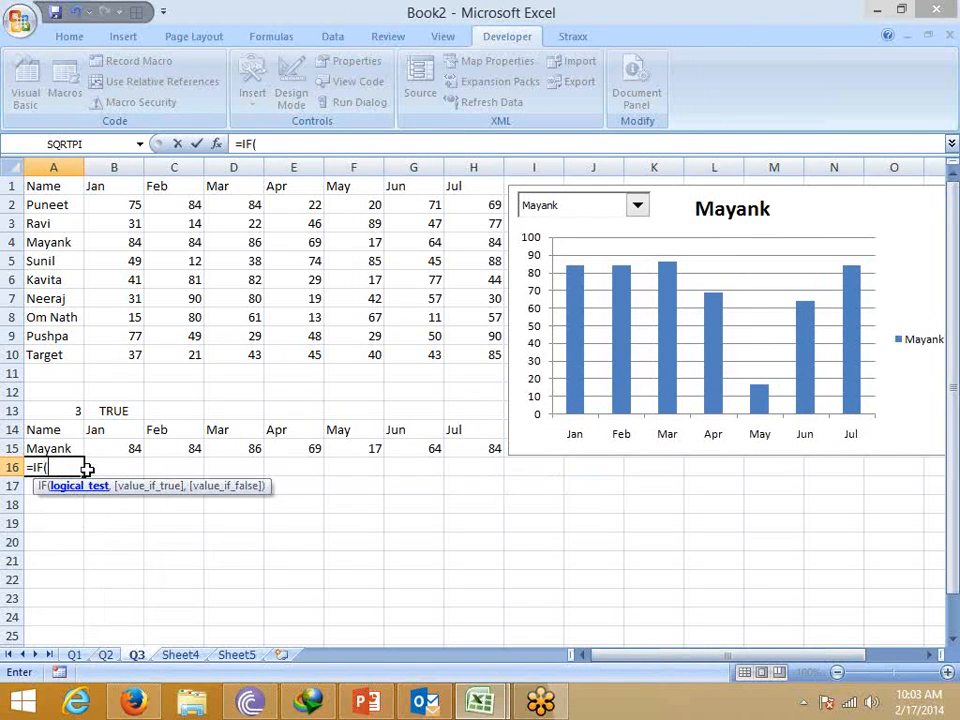
click(111, 411)
text(,)
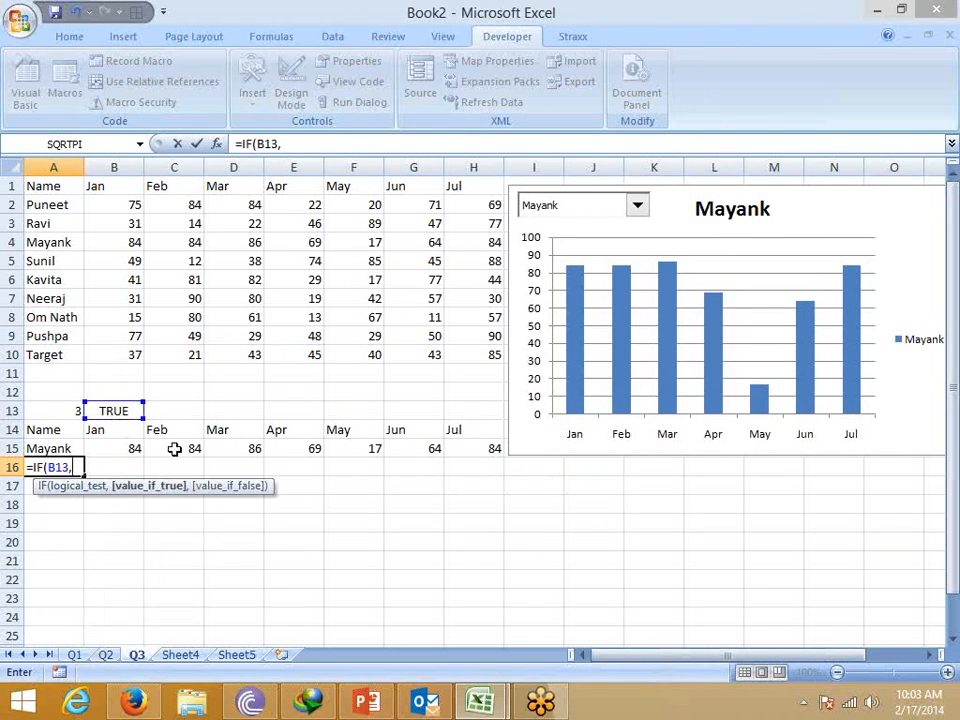
click(53, 357)
text(,)
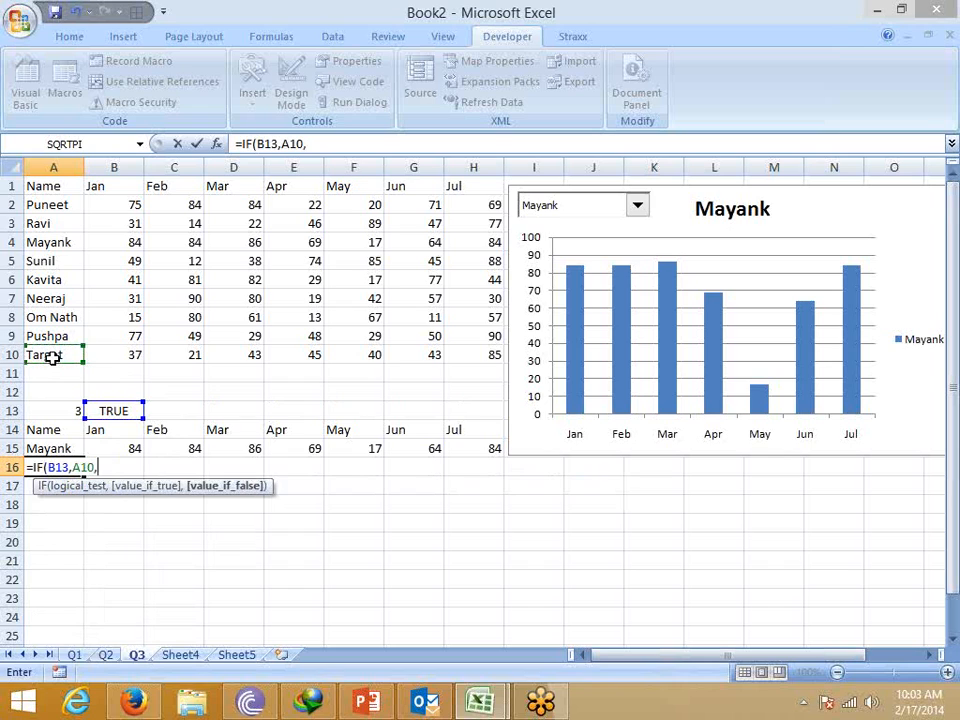
text(""))
key(Return)
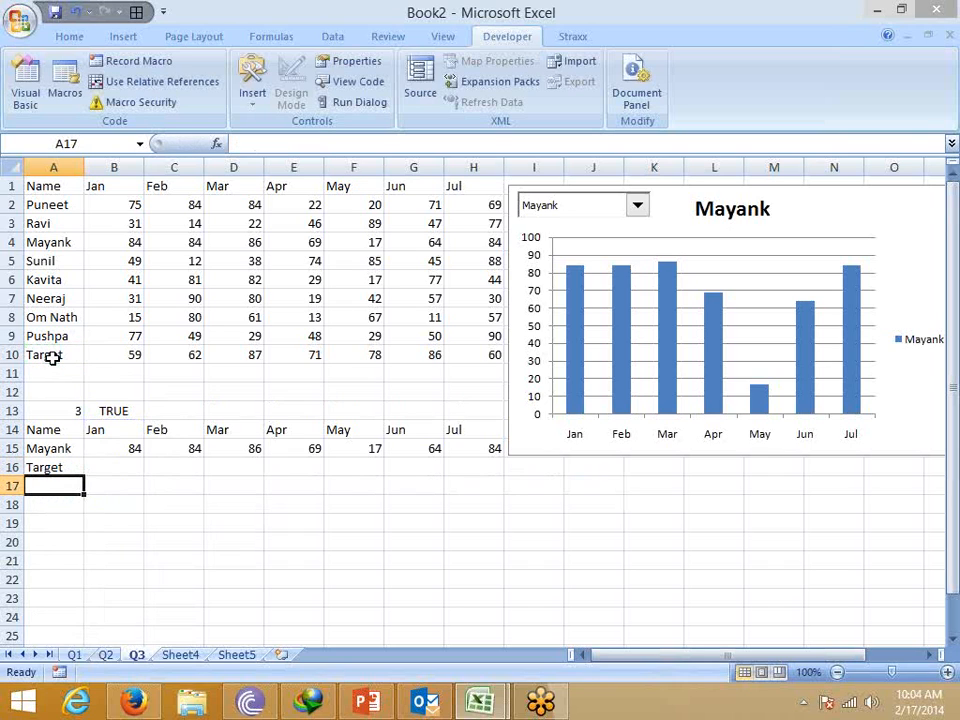
key(Up)
key(shift+Right)
key(shift+Right)
key(shift+Right)
key(shift+Right)
key(shift+Right)
key(shift+Right)
key(shift+Right)
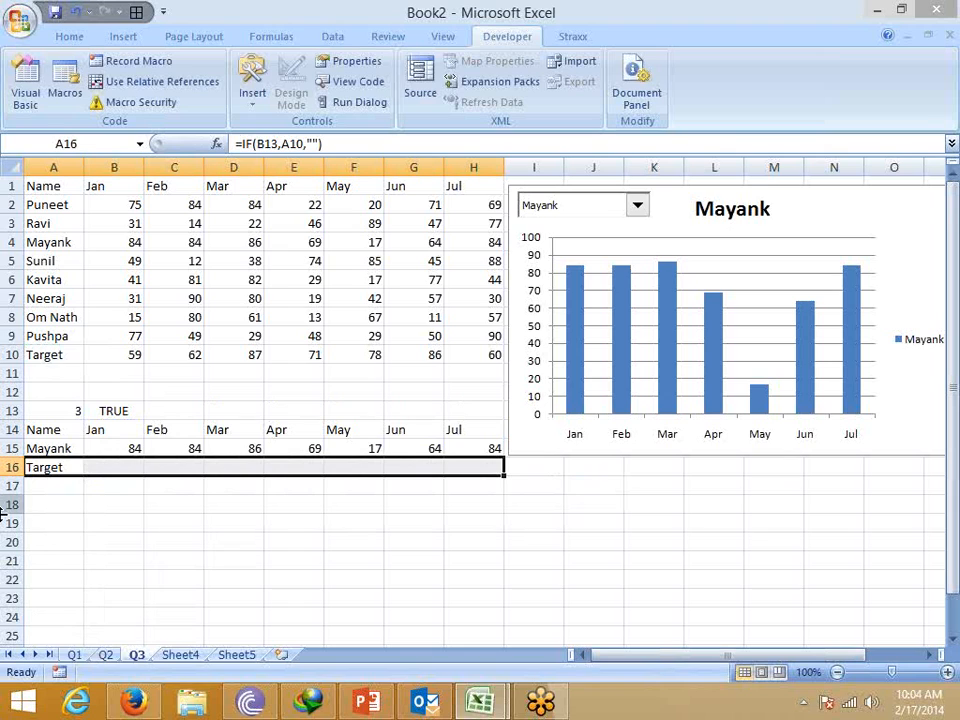
Make the B13 reference in A16's IF formula absolute, as $B$13.
click(40, 469)
click(258, 144)
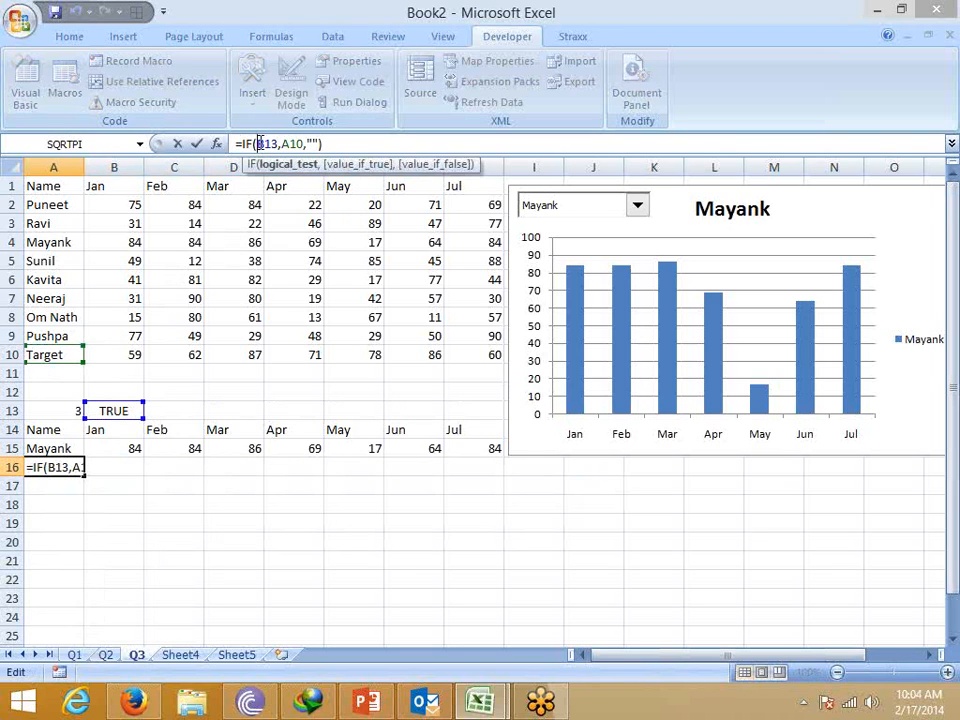
key(F4)
key(Return)
key(Up)
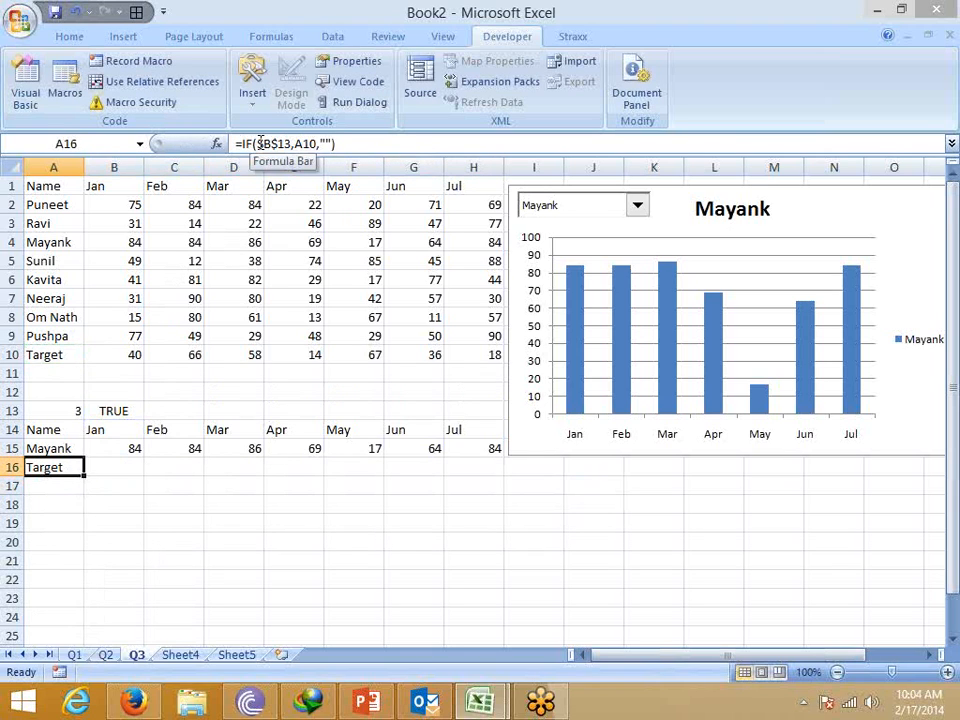
Fill the IF formula from A16 across to H16.
key(shift+Right)
key(shift+Right)
key(shift+Right)
key(shift+Right)
key(shift+Right)
key(shift+Right)
key(shift+Right)
key(ctrl+r)
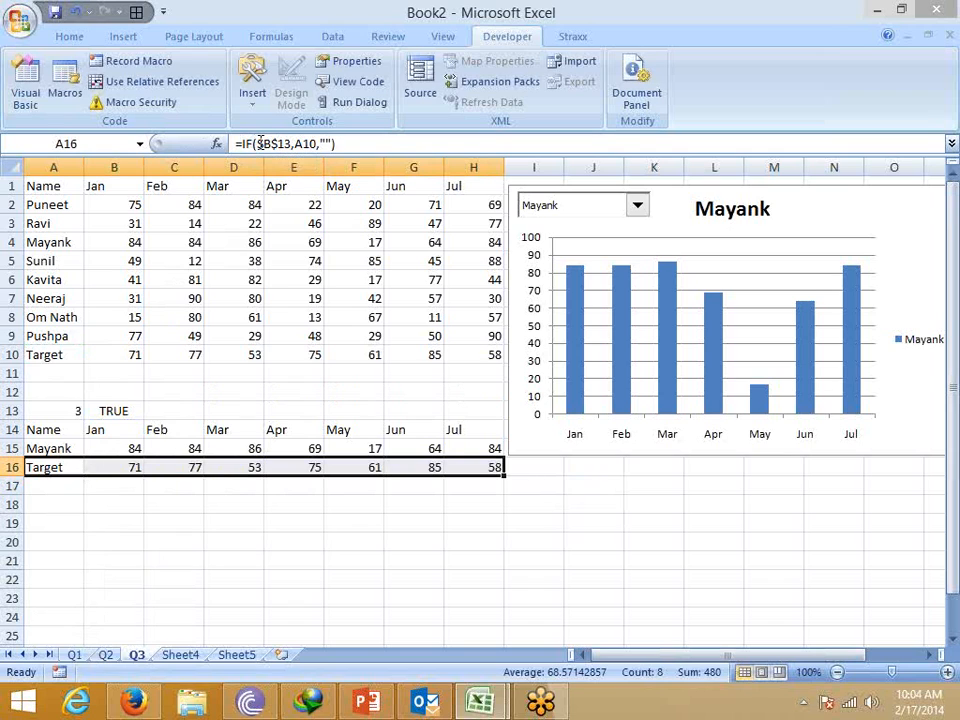
Extend the chart's source data to include the Target series in row 16.
click(904, 380)
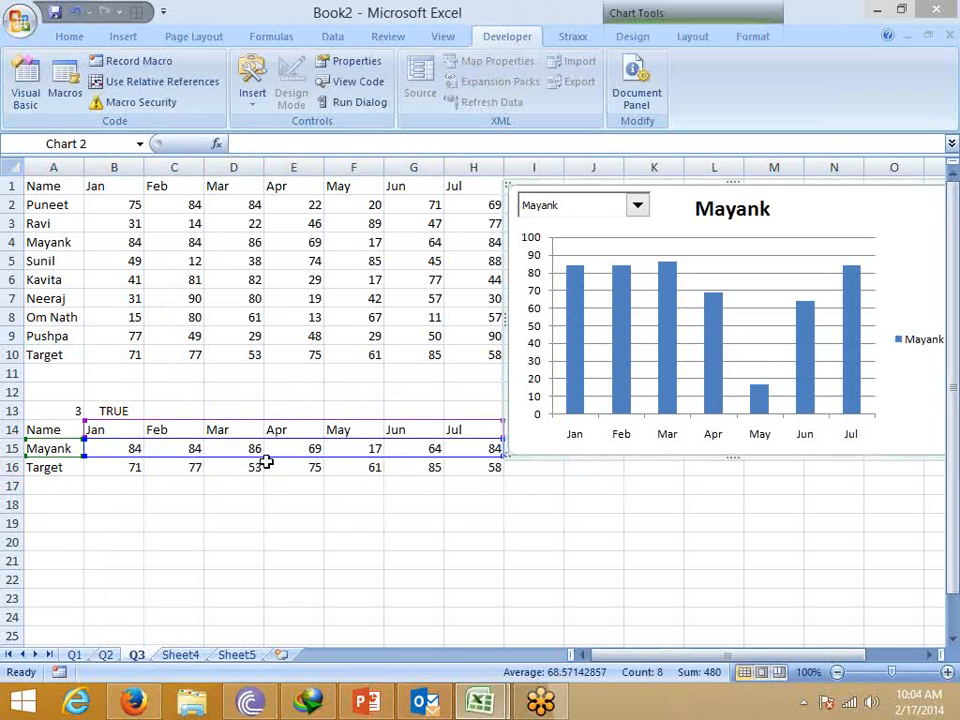
drag(84, 466, 84, 468)
click(770, 541)
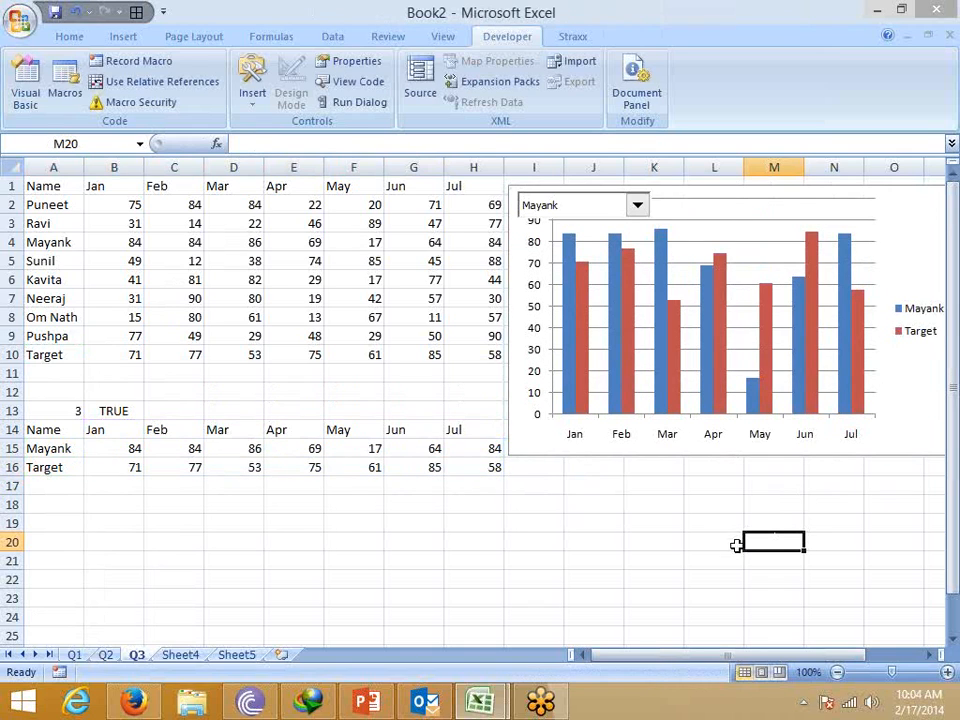
Fix the chart's vertical axis at minimum 0, maximum 100 and major unit 10.
click(536, 245)
right_click(536, 245)
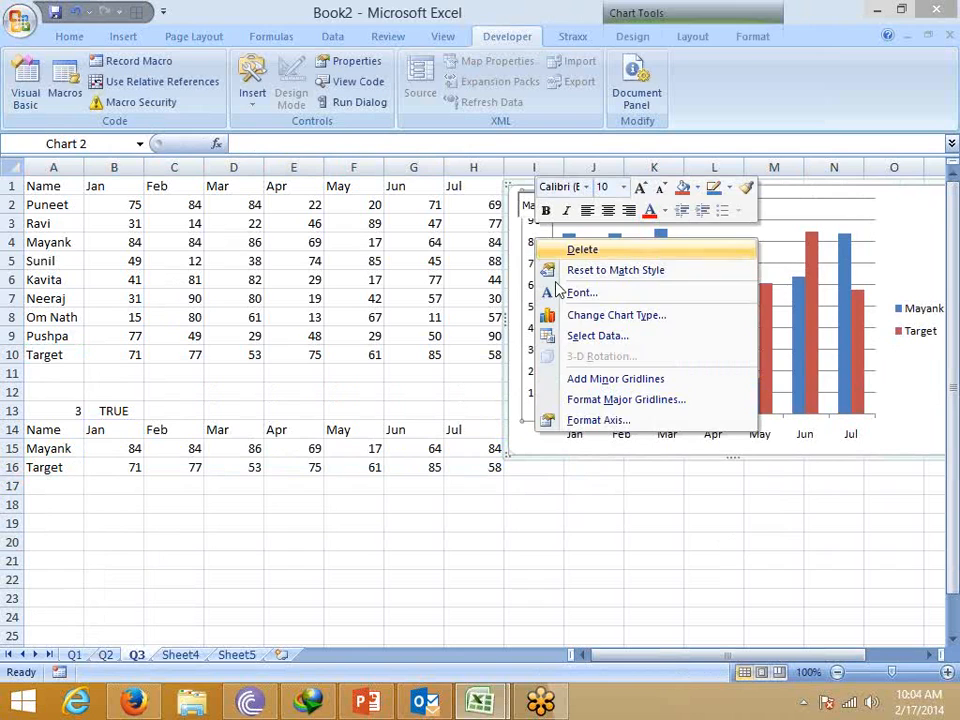
click(585, 420)
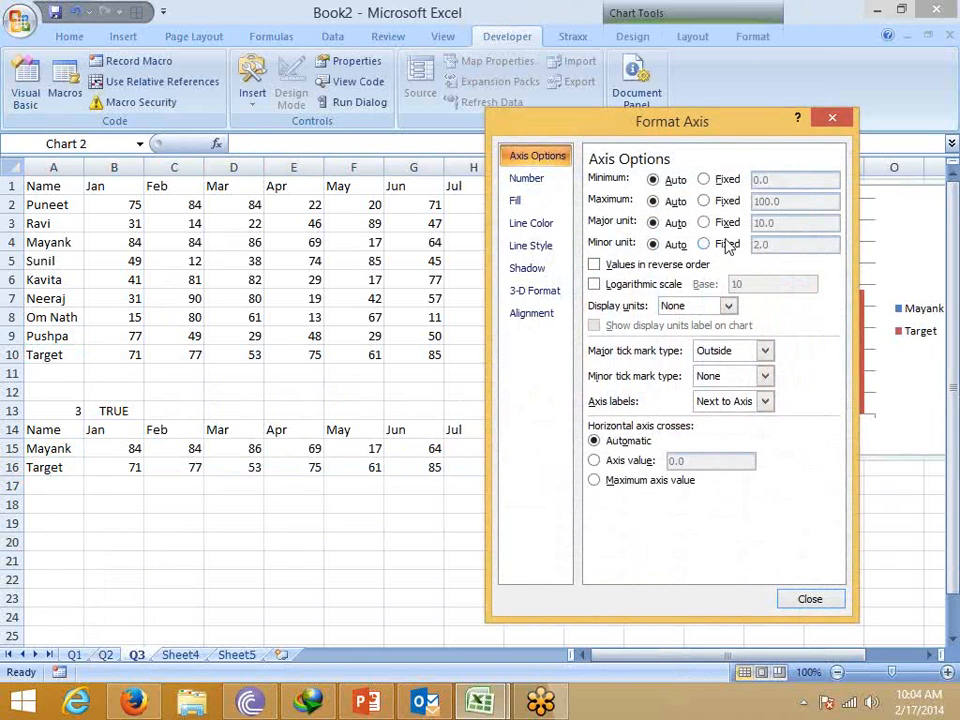
click(726, 202)
click(727, 222)
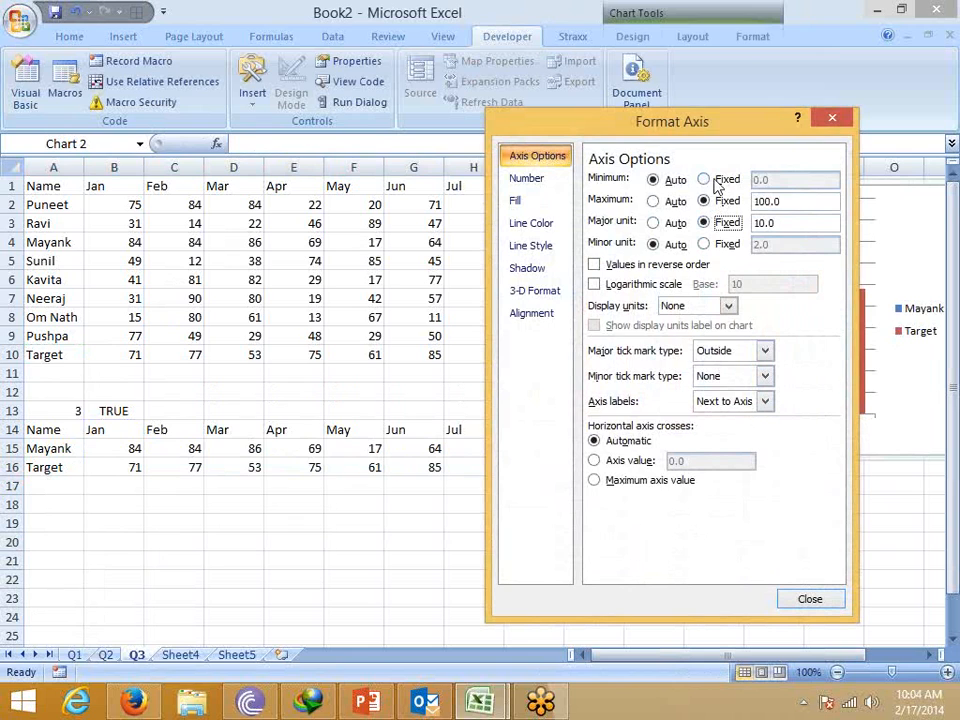
click(720, 182)
click(810, 599)
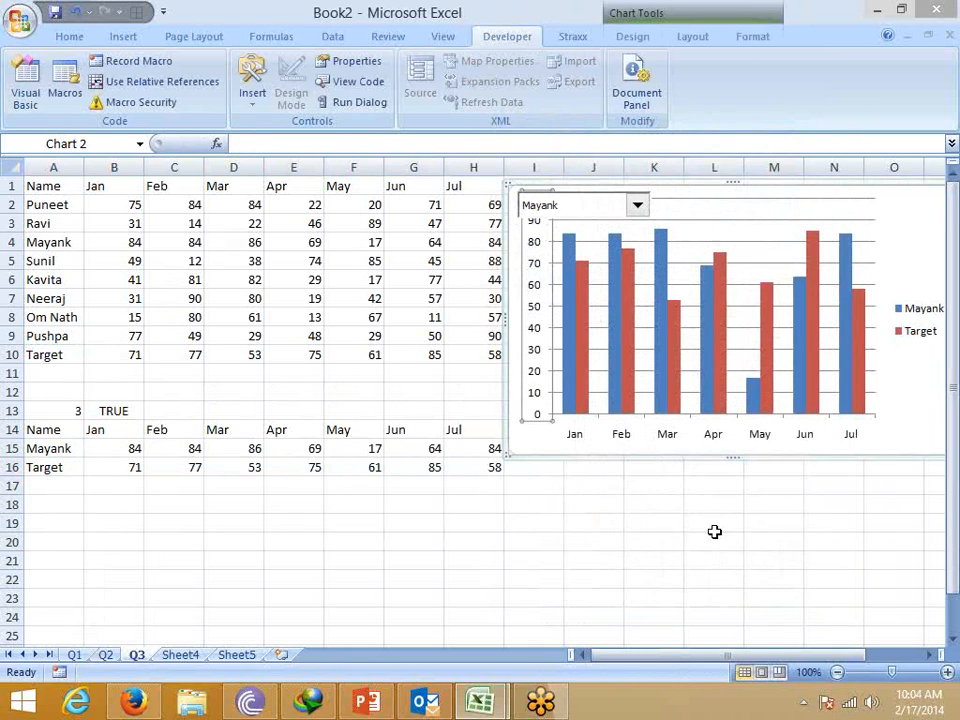
click(716, 528)
Make the chart taller and lower the plot area's upper edge so it clears the combo box.
click(784, 457)
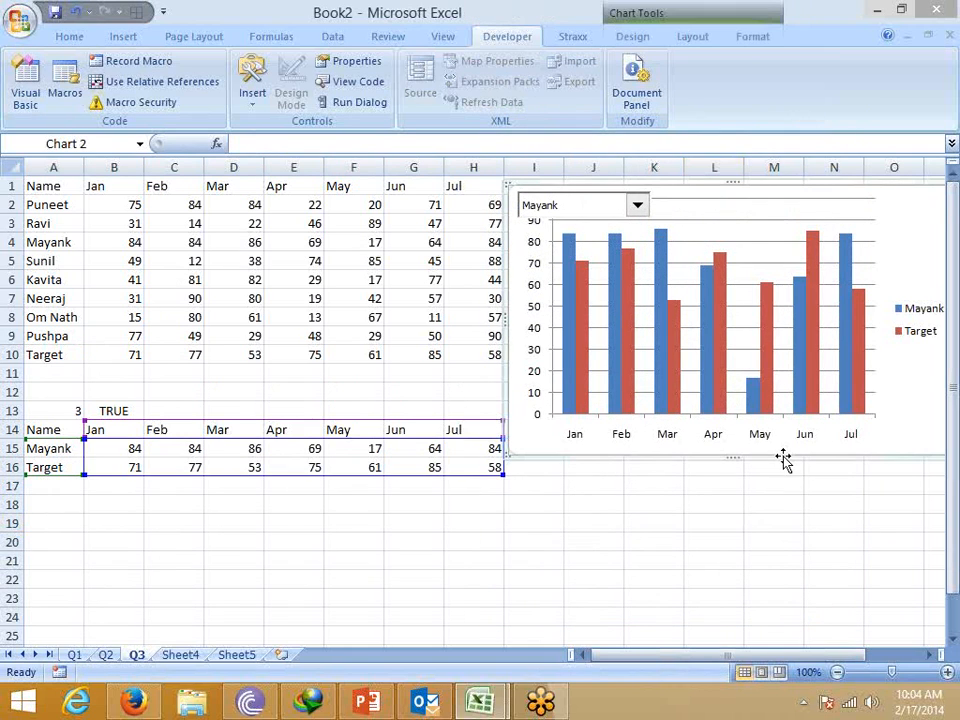
drag(740, 457, 750, 501)
click(874, 198)
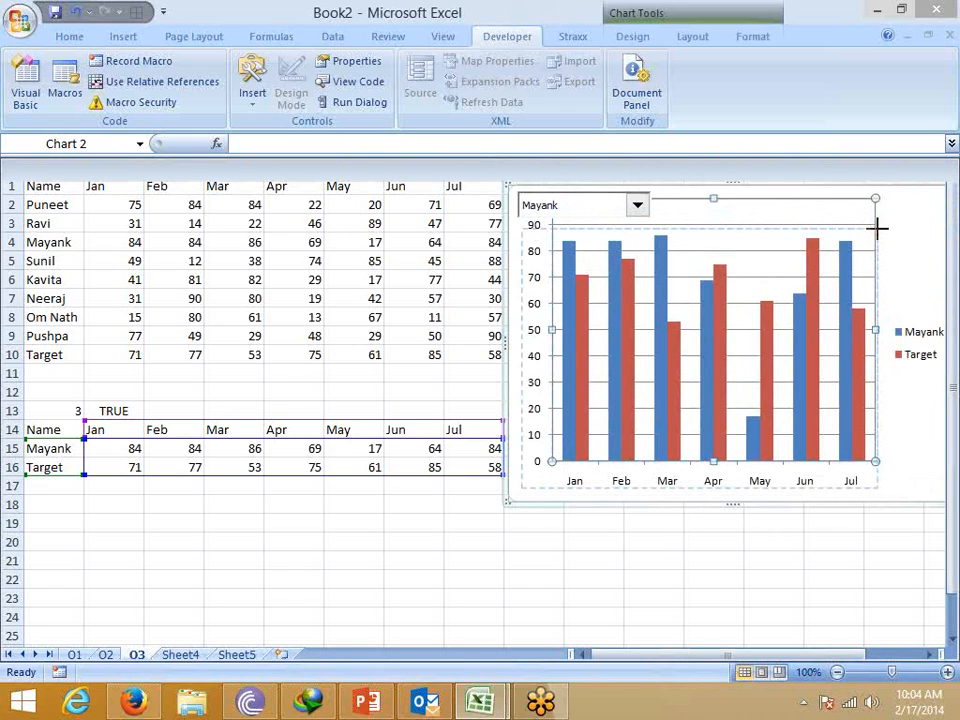
drag(876, 229, 876, 230)
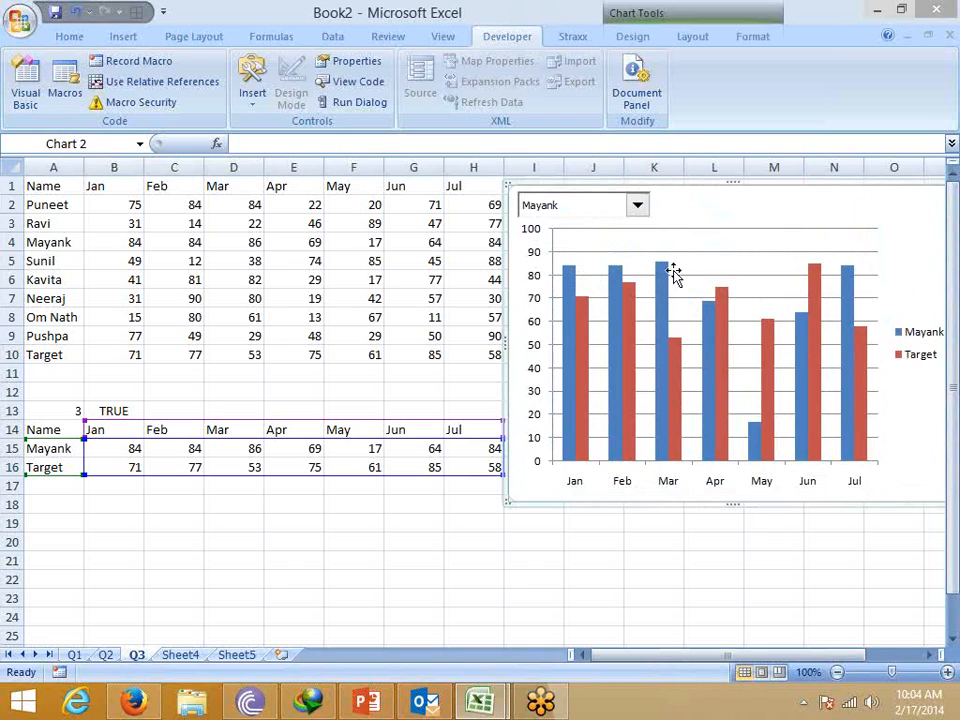
Delete the chart's legend and widen the plot area into the freed space.
click(917, 360)
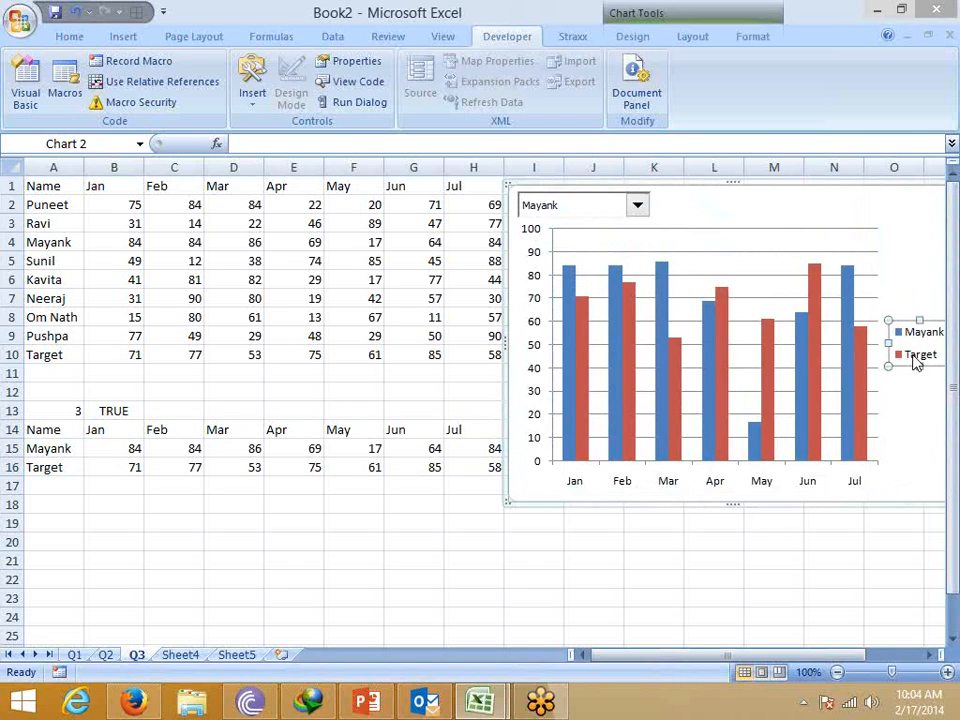
key(Delete)
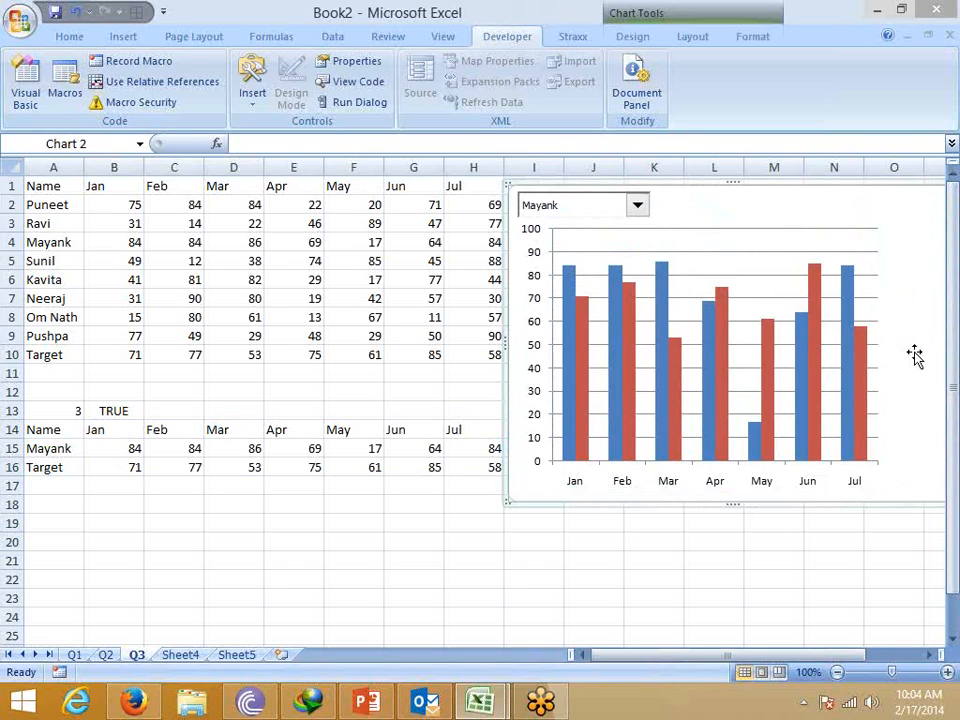
click(862, 335)
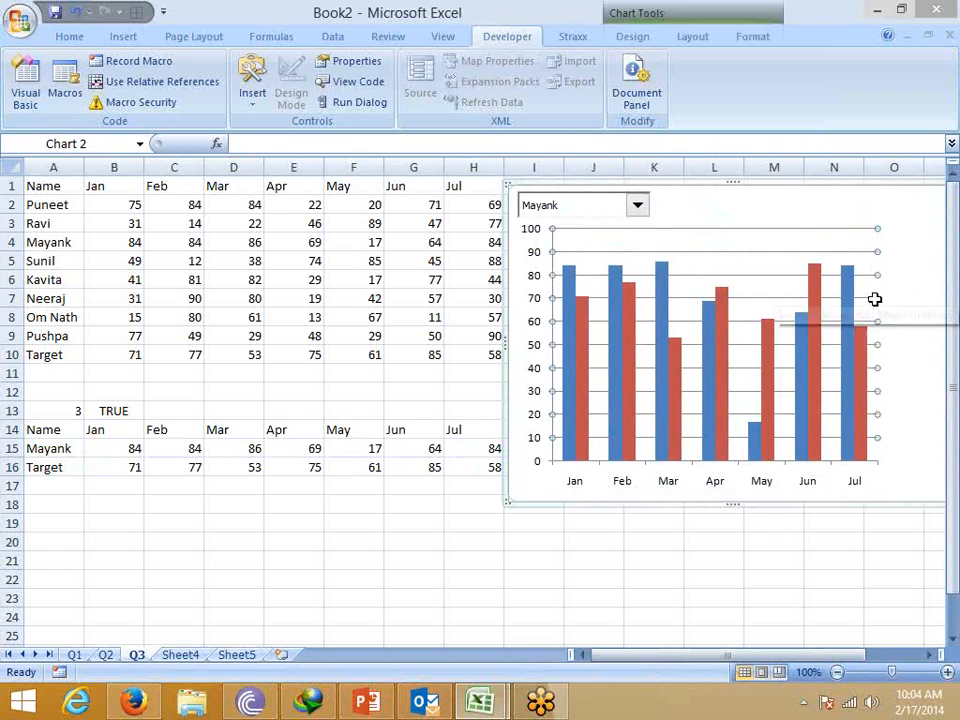
click(874, 301)
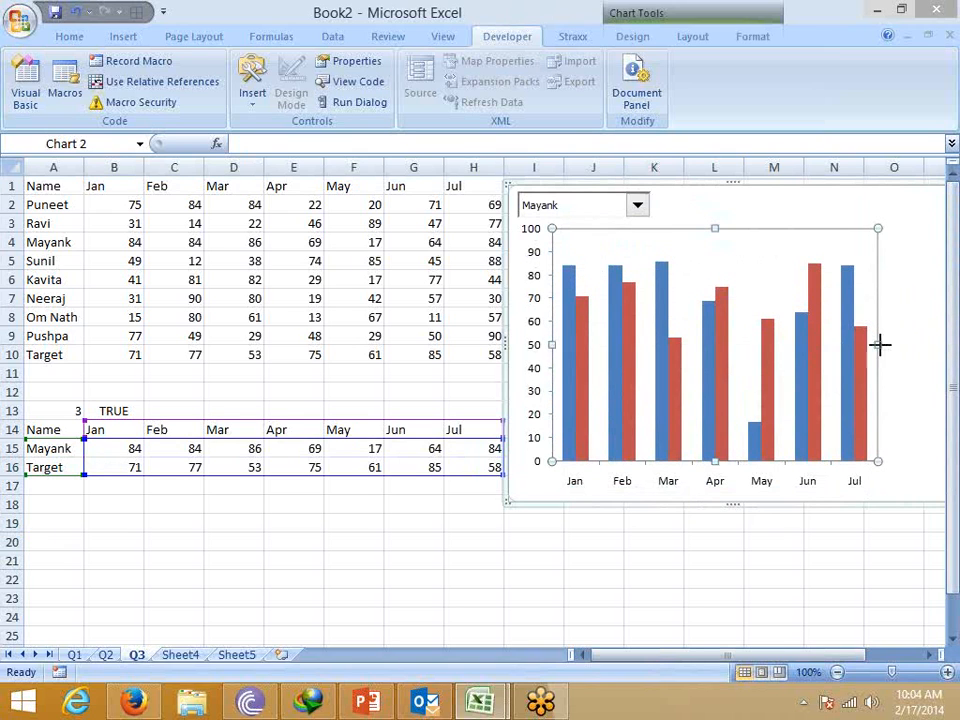
drag(880, 344, 941, 348)
click(597, 410)
Draw a form-control check box in the chart's upper-right corner and label it "Target".
drag(770, 655, 690, 656)
click(253, 98)
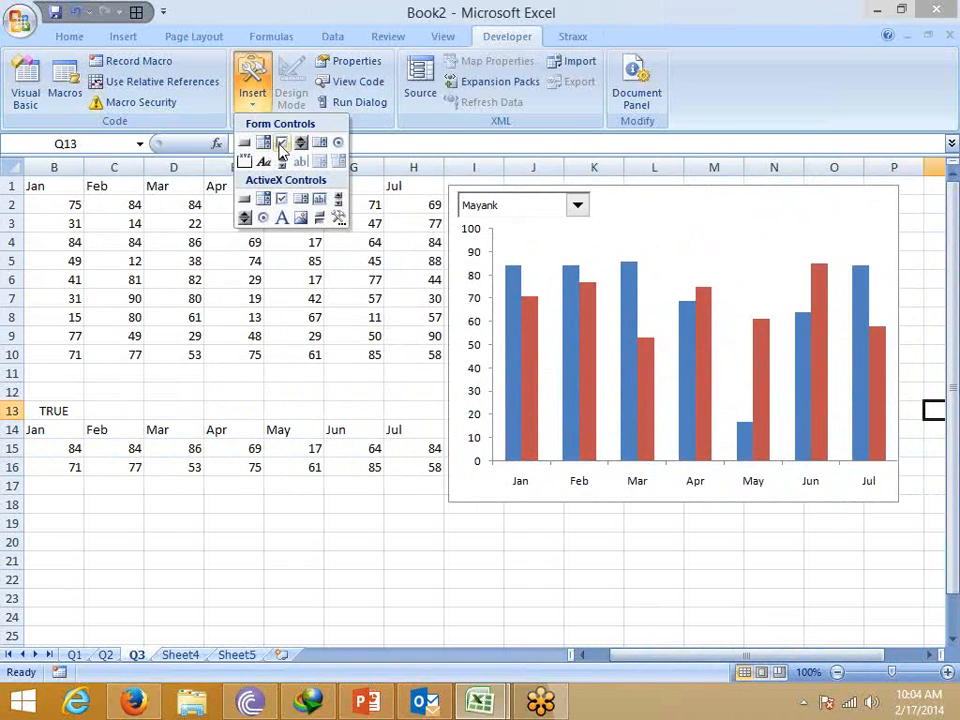
click(283, 148)
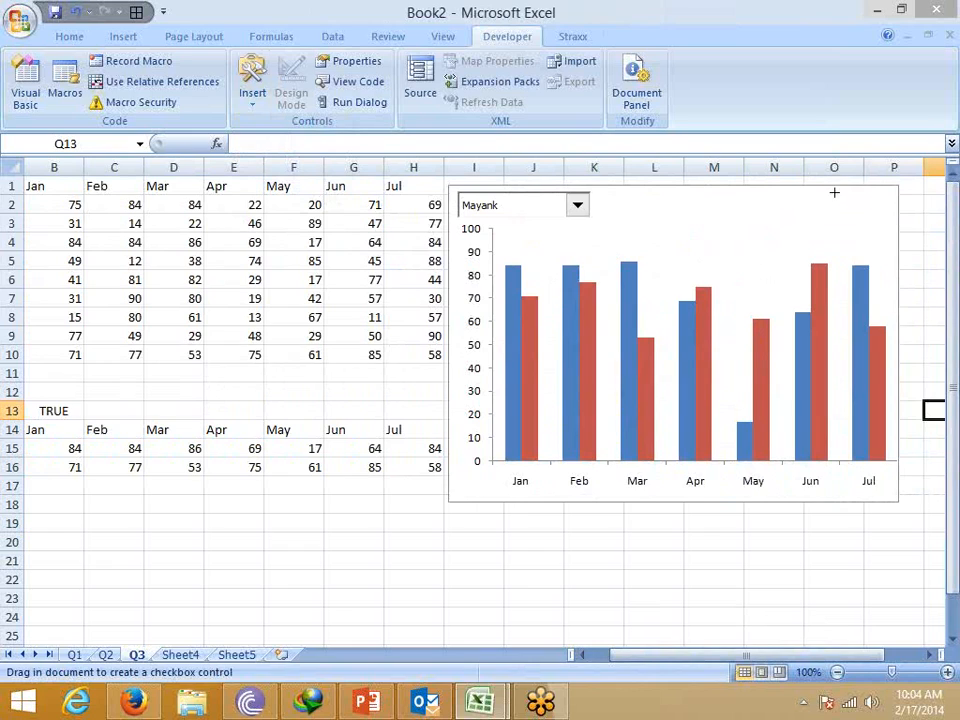
mouse_move(832, 190)
mouse_down()
mouse_move(897, 225)
mouse_move(908, 208)
mouse_up()
text(Target)
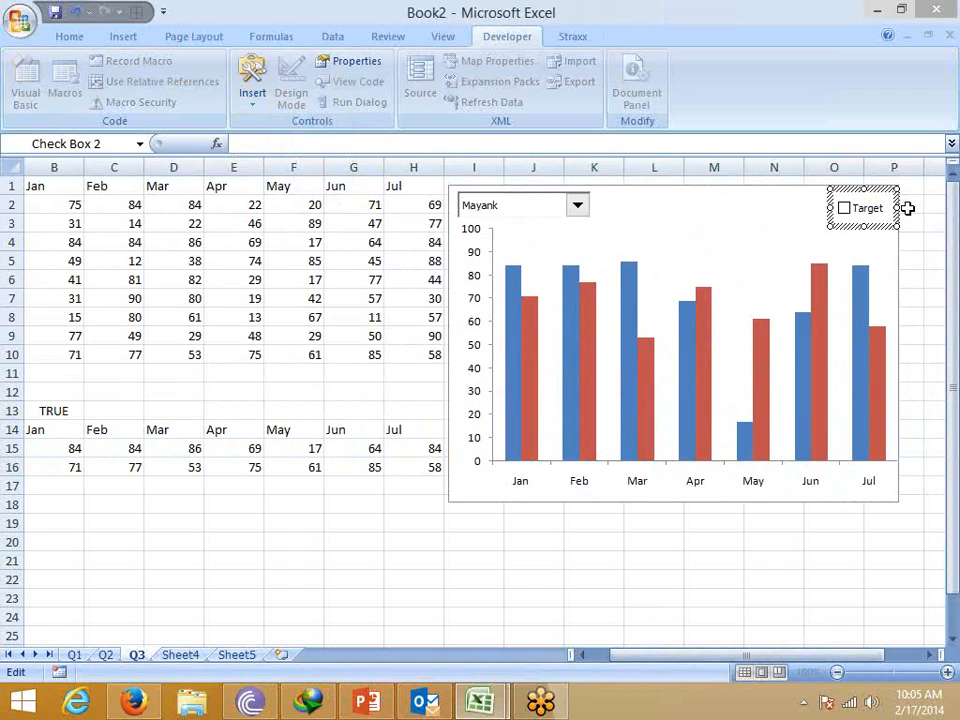
key(Escape)
Link the Target check box to cell $B$13 and turn on its 3-D shading.
right_click(884, 232)
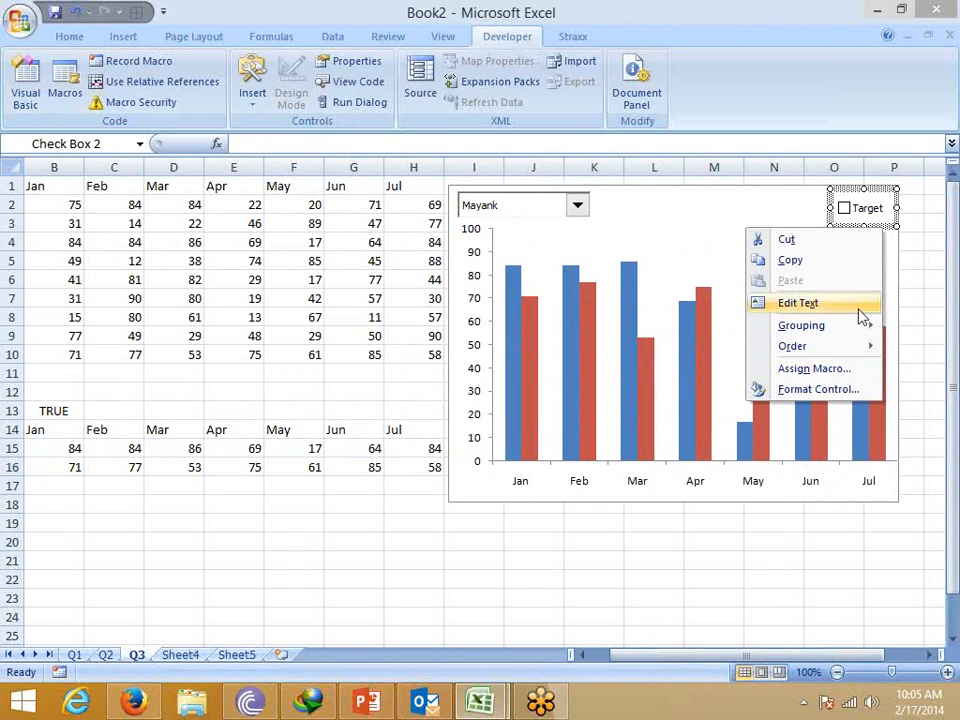
click(838, 393)
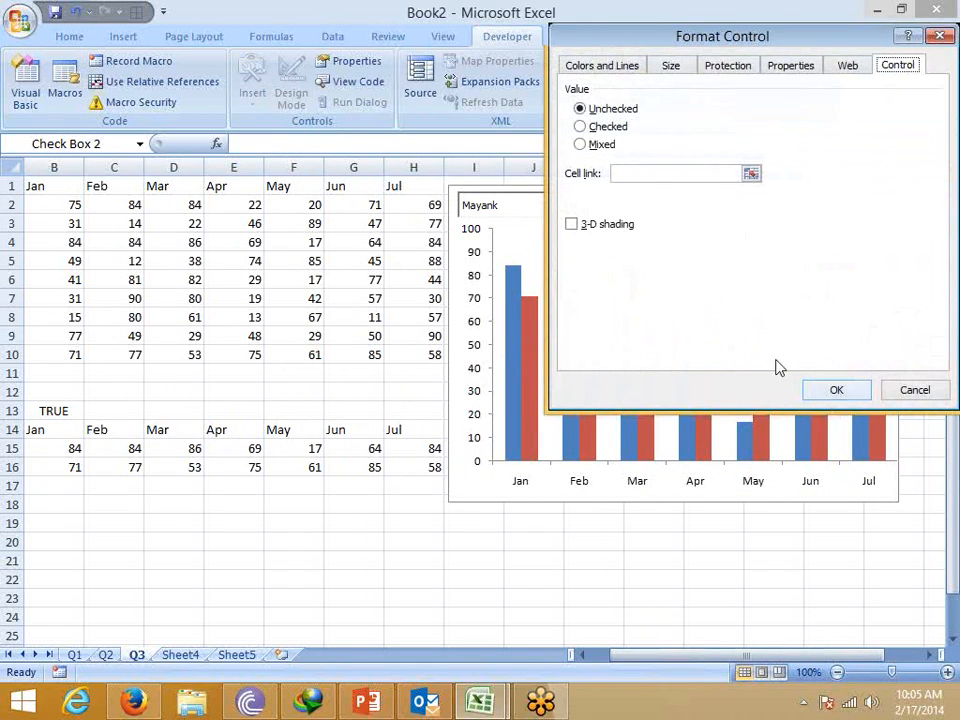
click(574, 226)
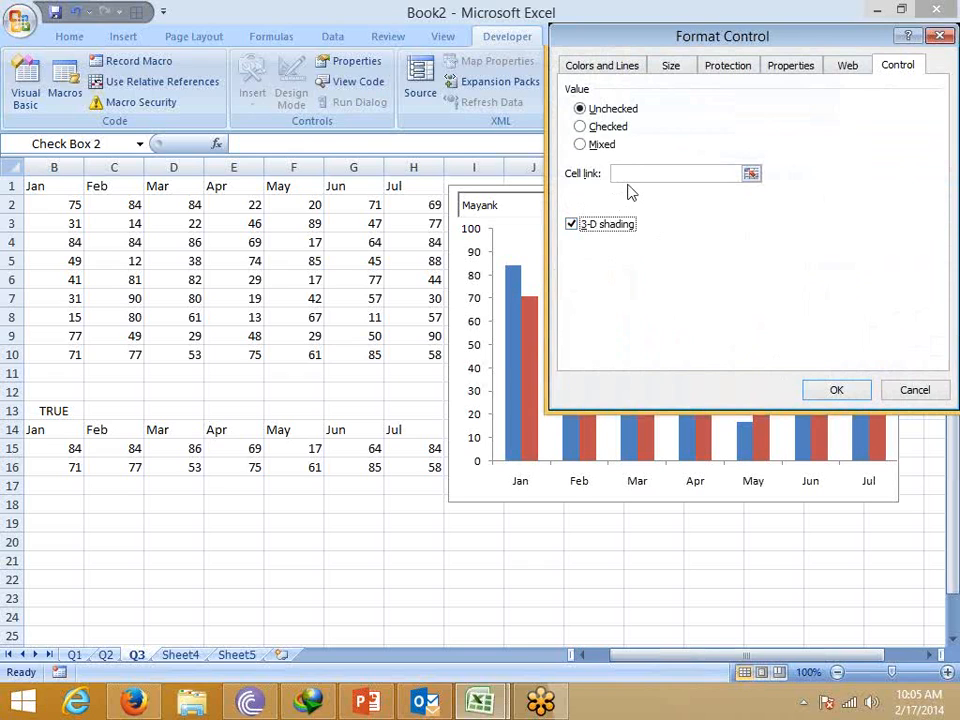
click(614, 180)
click(35, 405)
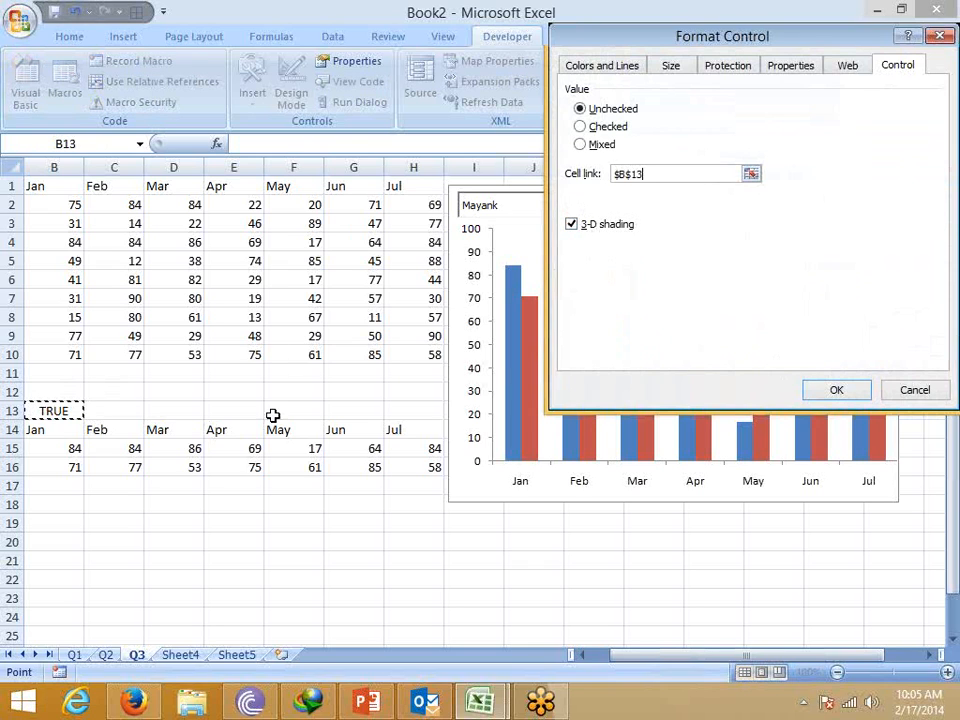
click(838, 390)
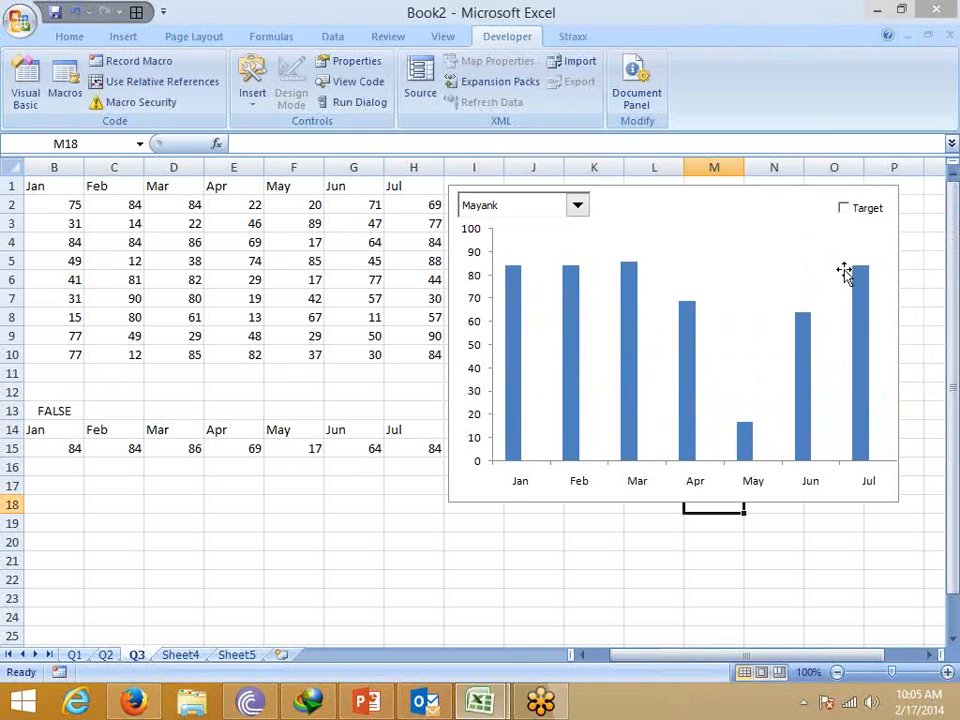
Test the Target check box by toggling it on and off, leaving it checked.
click(844, 210)
click(845, 210)
click(845, 210)
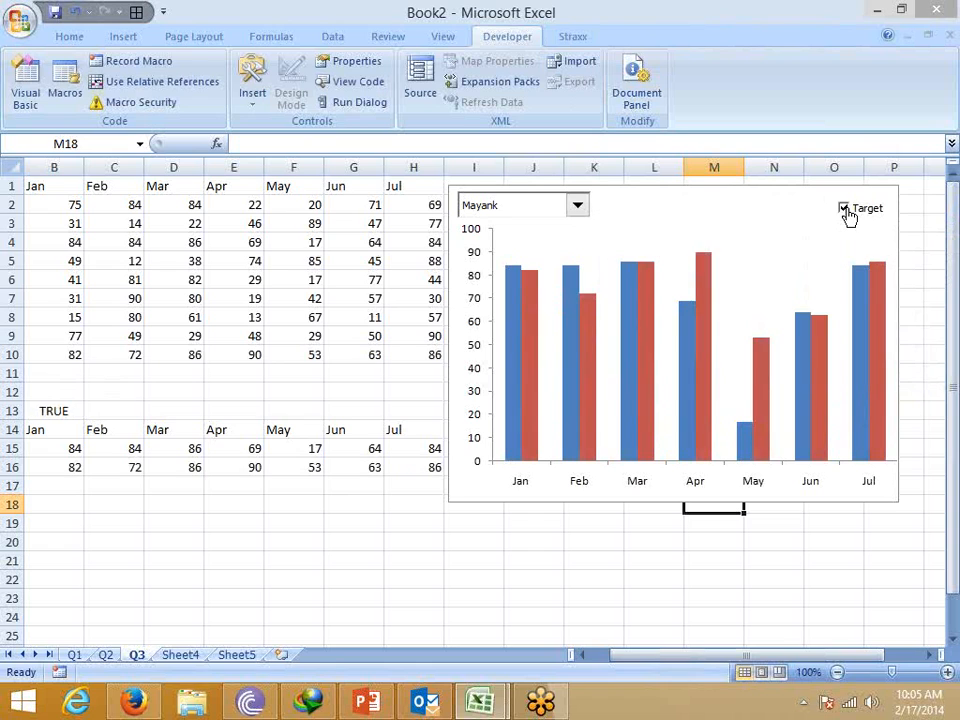
Toggle the Target check box off and on to test how the chart's target series responds.
click(845, 210)
click(845, 210)
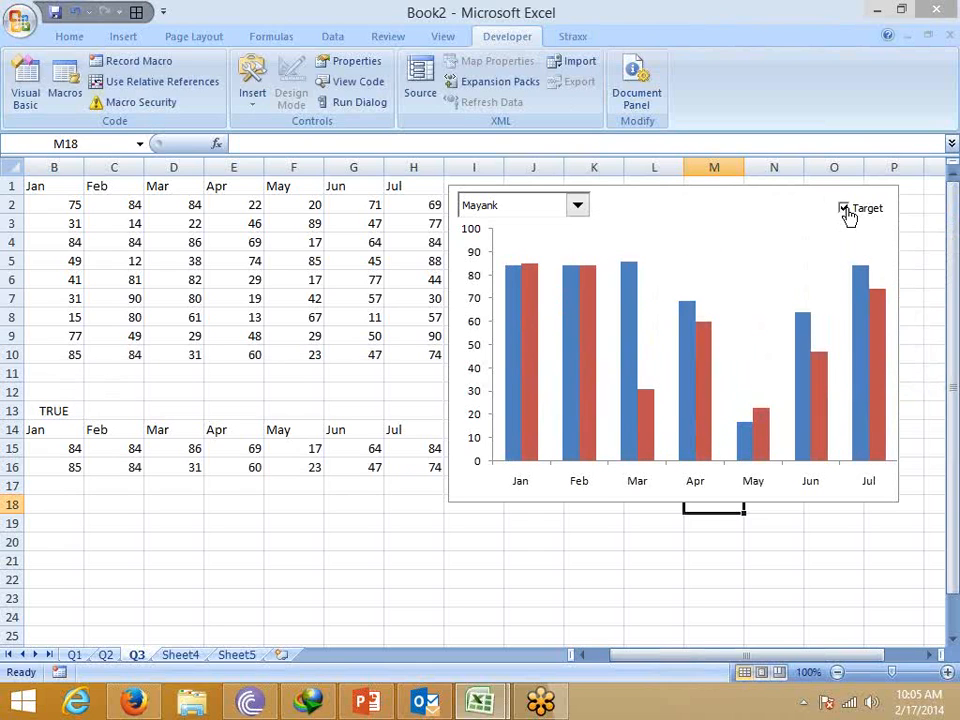
right_click(710, 368)
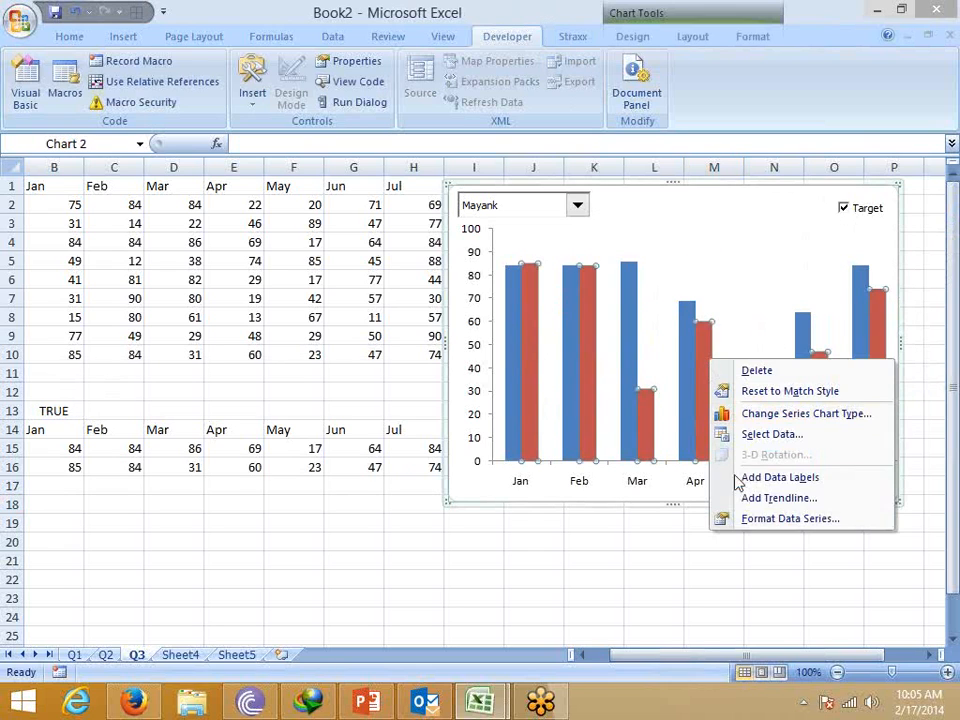
click(758, 519)
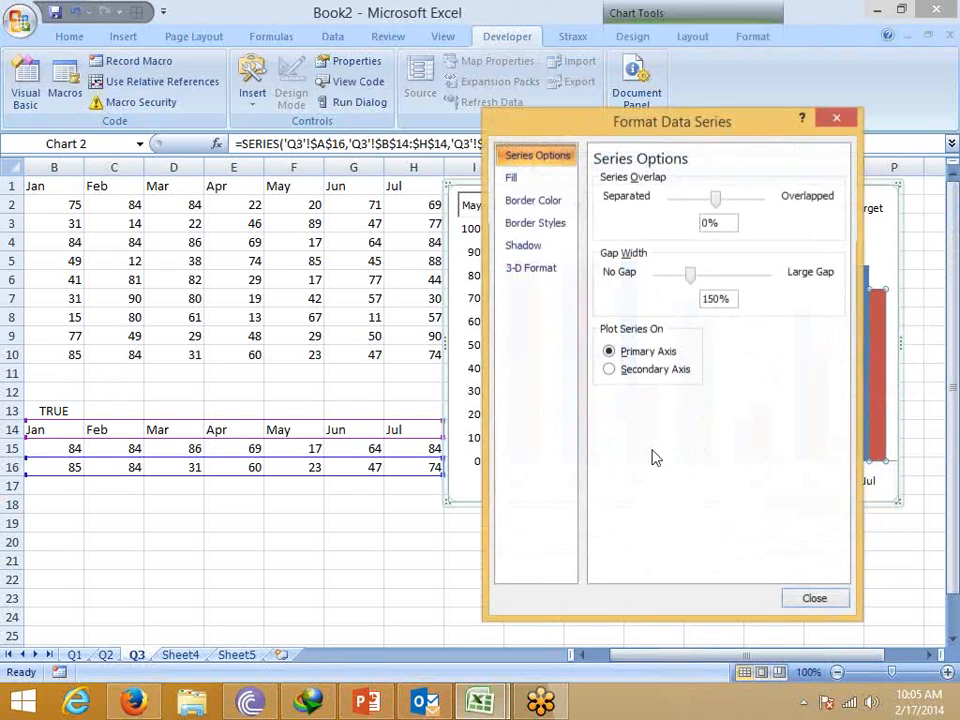
click(814, 598)
right_click(880, 333)
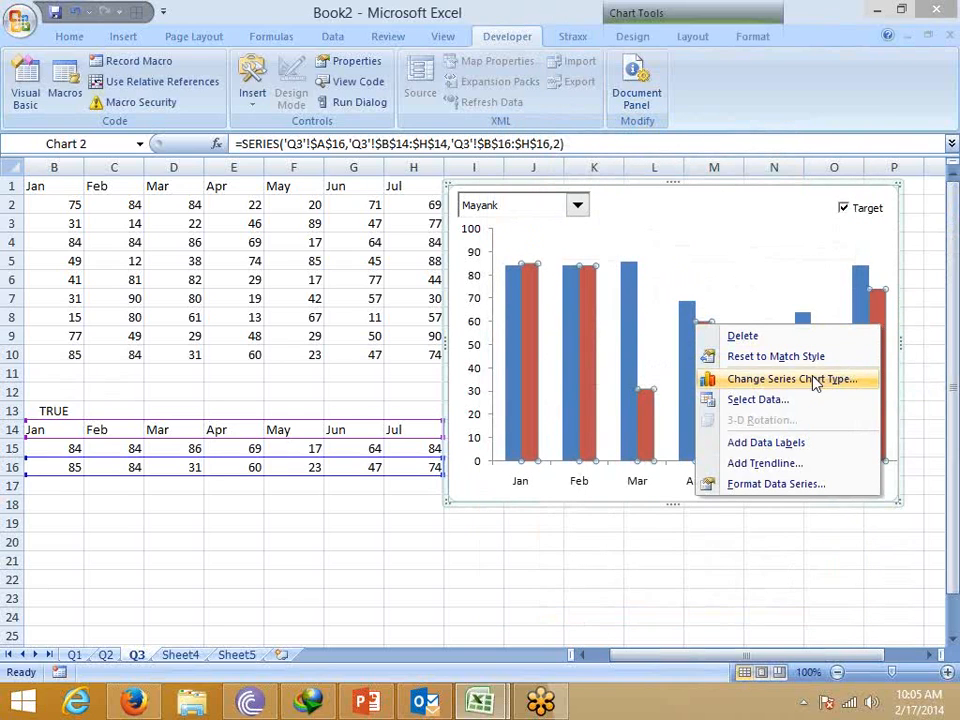
click(738, 281)
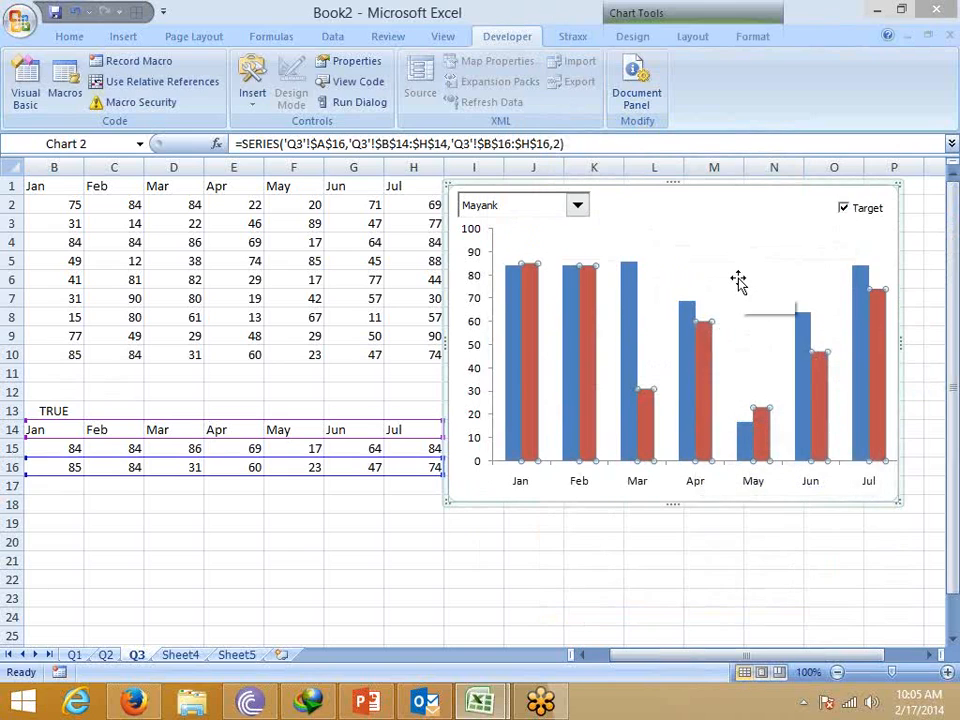
click(729, 332)
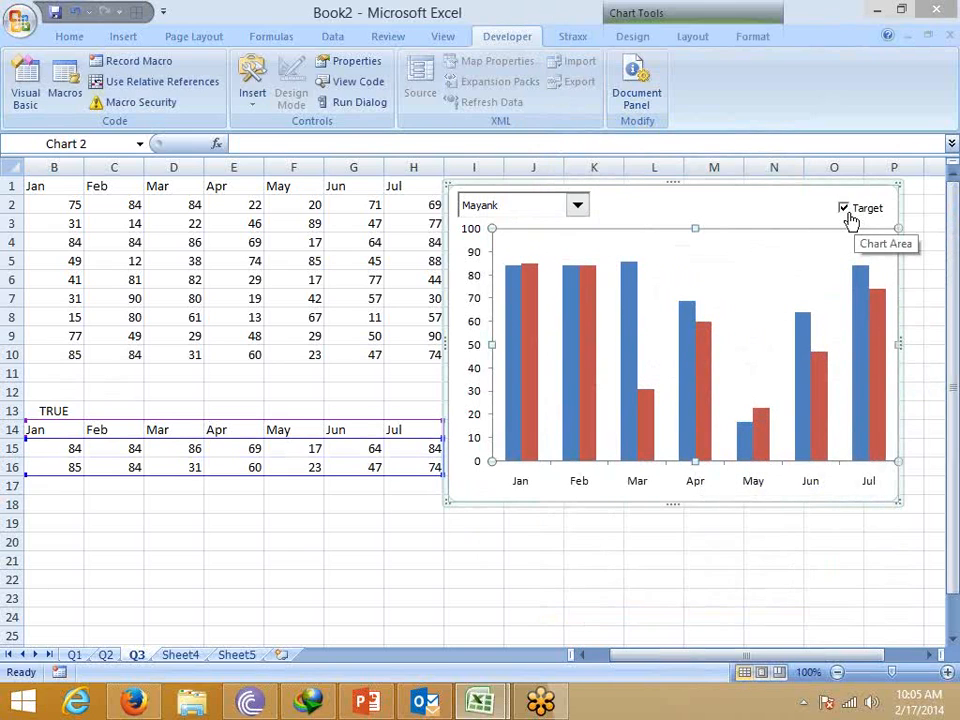
Recheck the target bars by switching the Target check box off and on again, then deselect the chart.
click(850, 216)
click(850, 216)
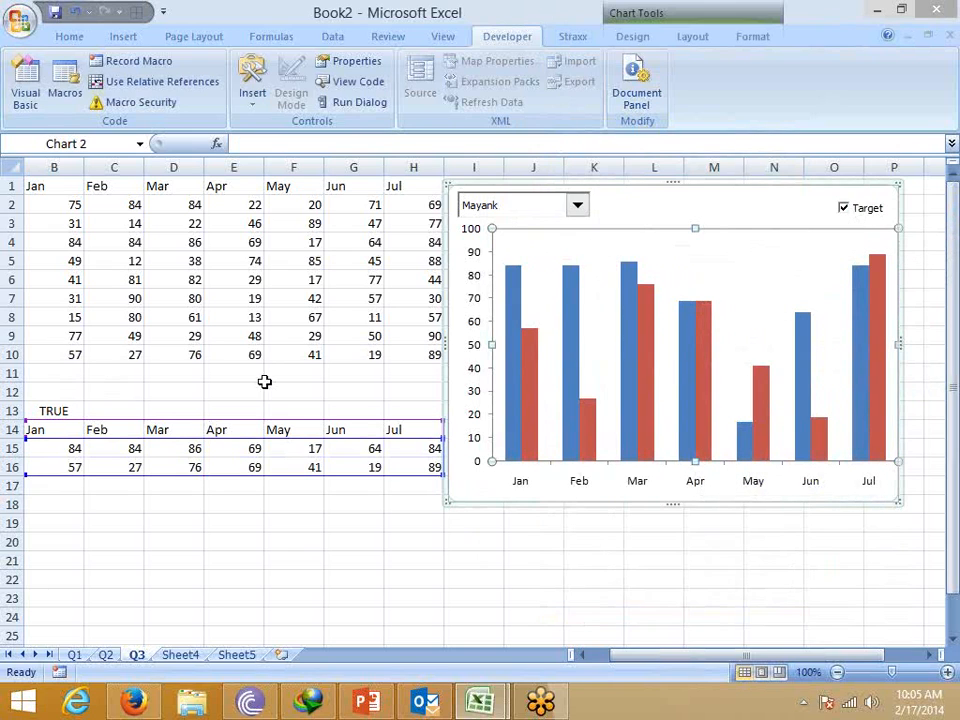
click(283, 540)
Insert a list box form control at the top of the chart, between the name drop-down and the Target check box.
drag(659, 663, 688, 653)
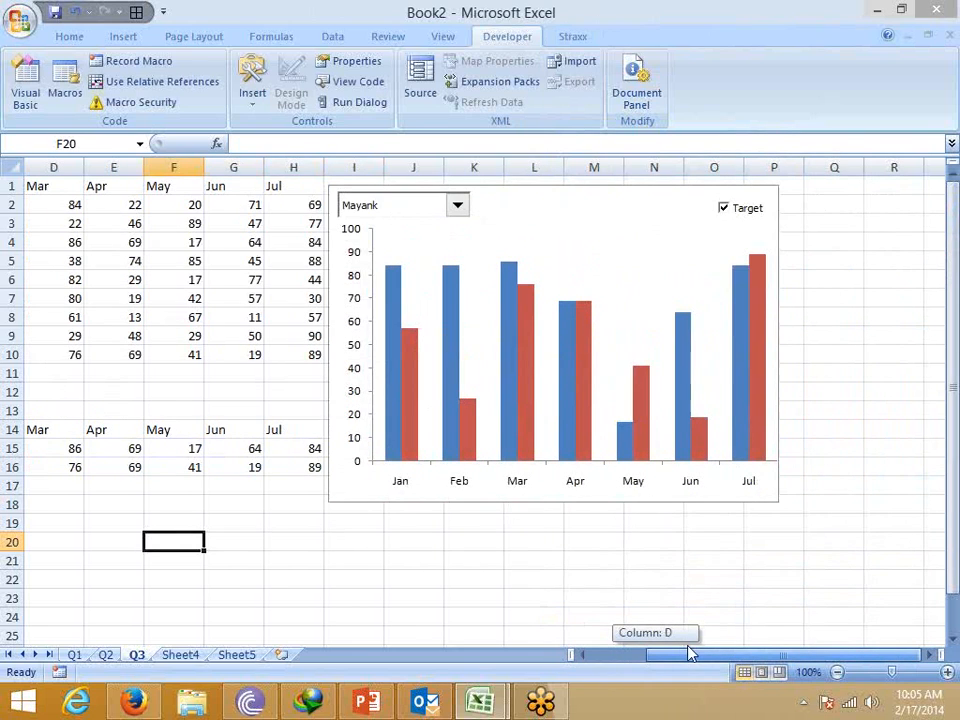
click(254, 98)
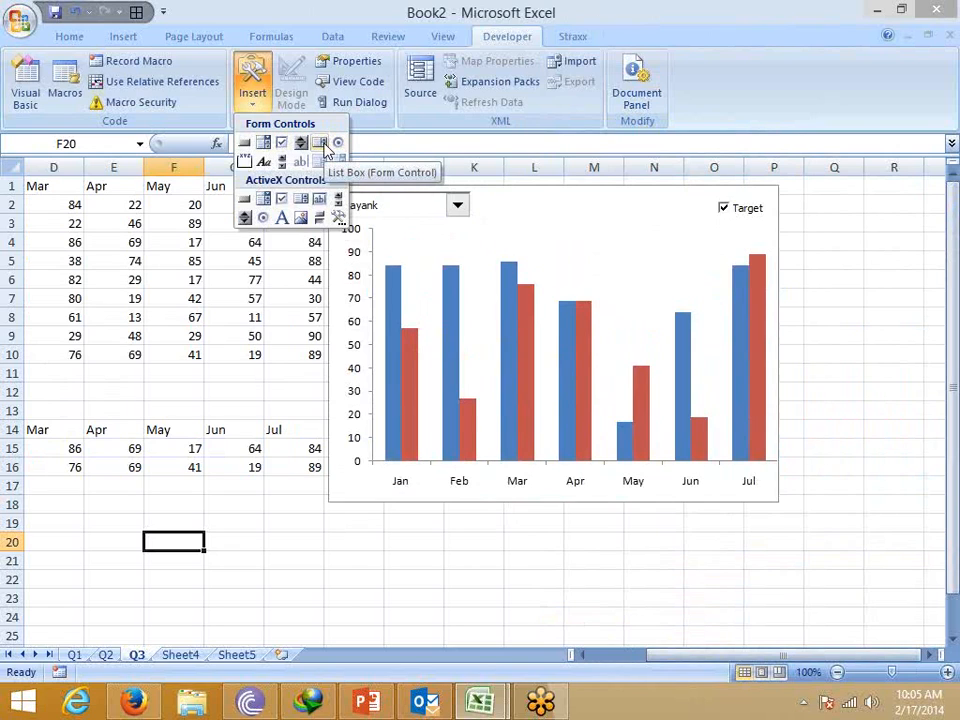
click(321, 144)
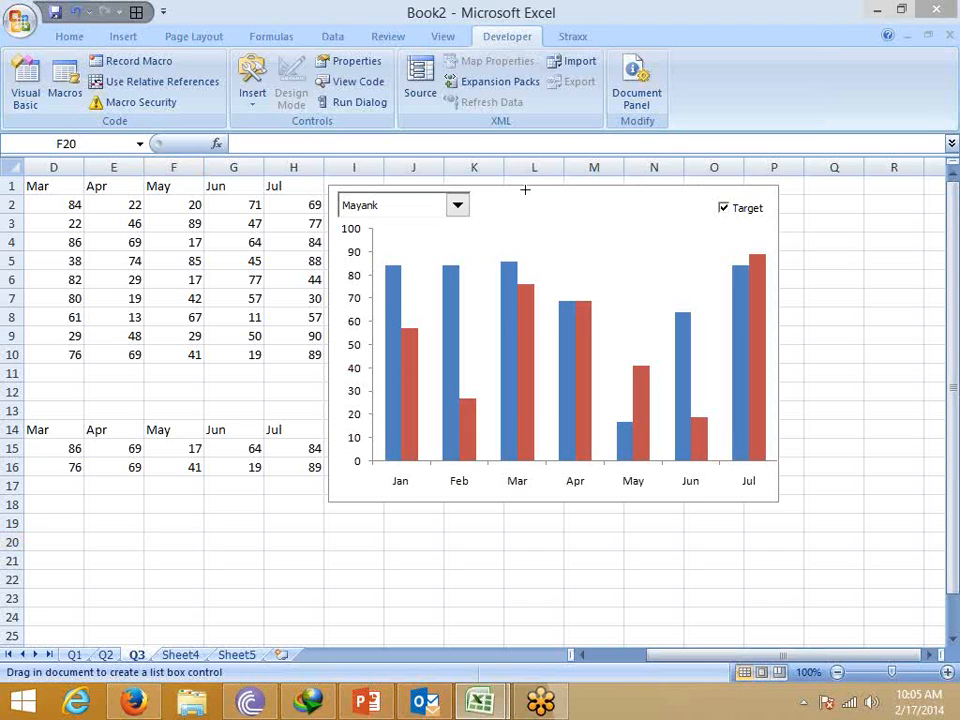
drag(525, 190, 636, 251)
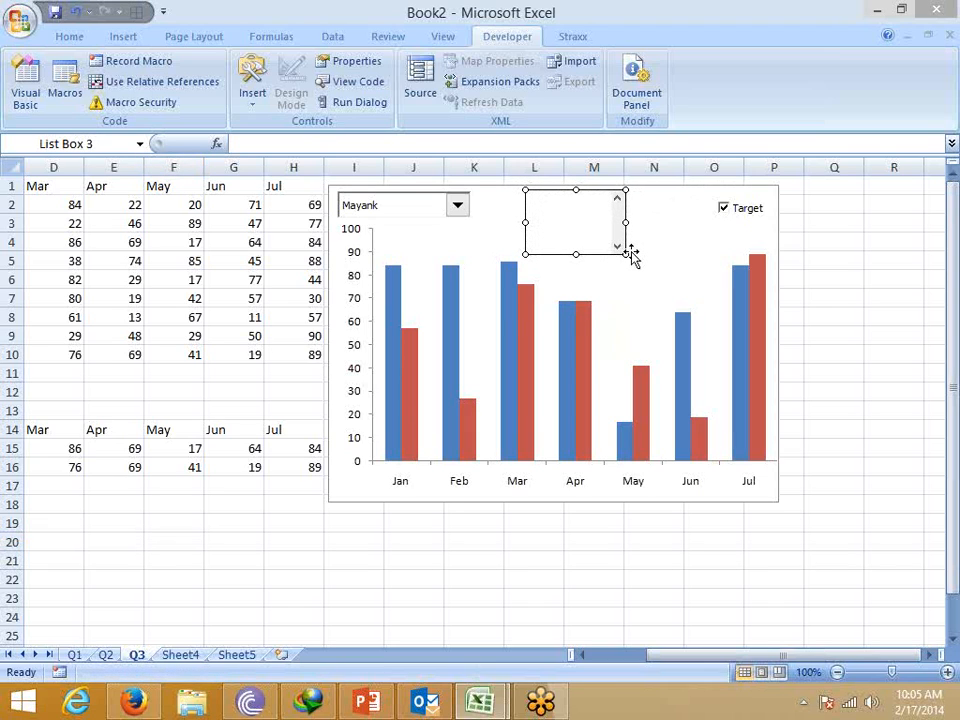
Add a check box form control between the name drop-down and the list box, and label it VS.
click(252, 92)
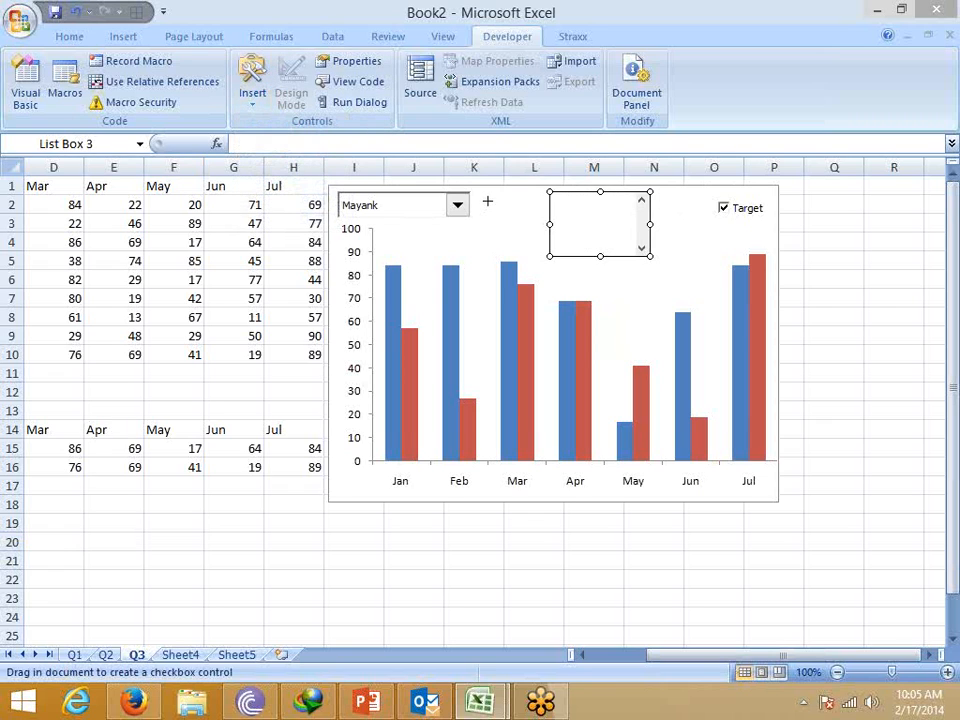
mouse_move(483, 199)
mouse_down()
mouse_move(533, 222)
mouse_move(552, 217)
mouse_up()
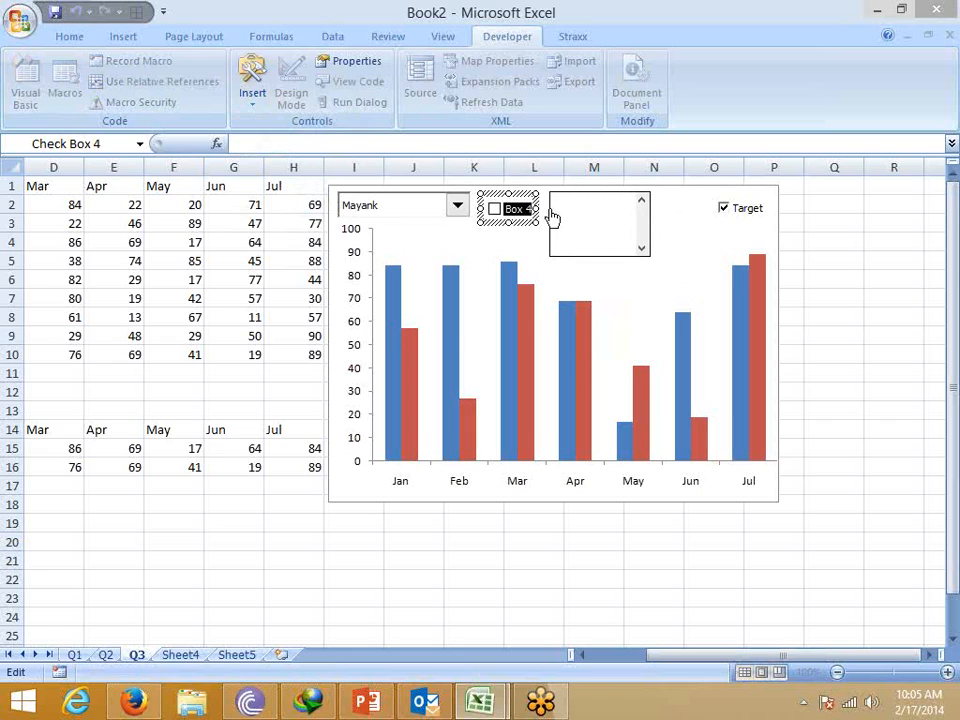
text(VS)
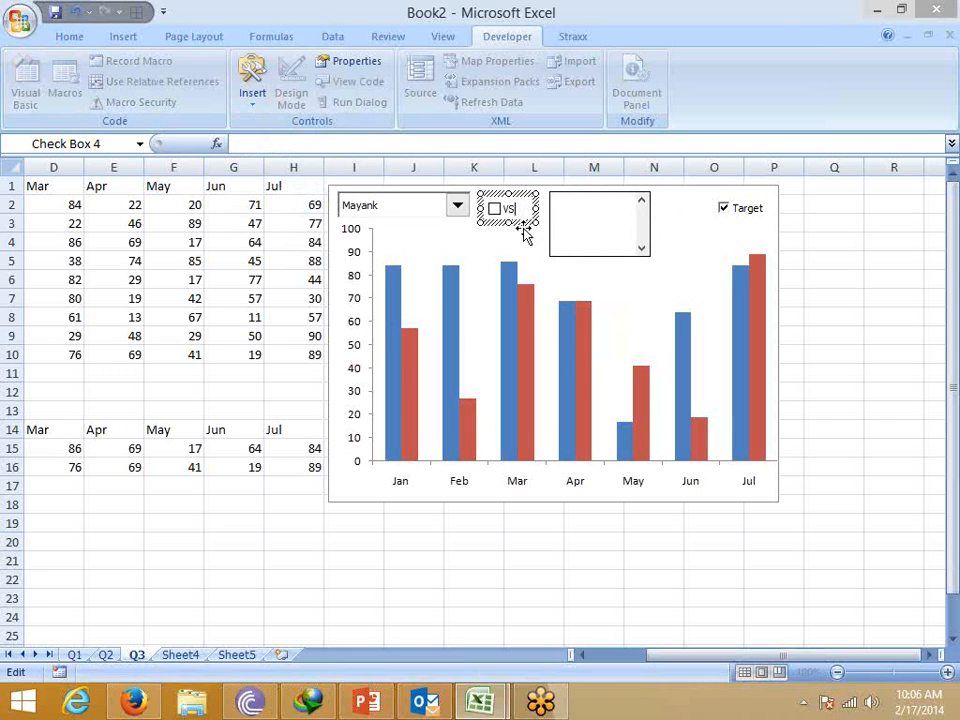
click(521, 227)
Link the VS check box to cell D13 and give it 3-D shading.
right_click(522, 220)
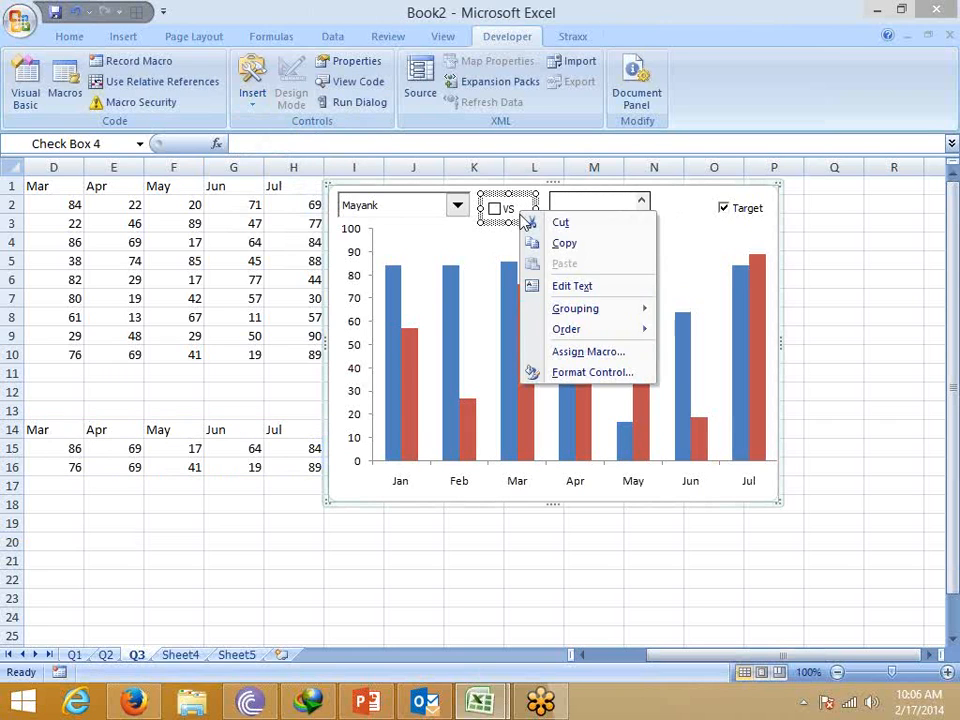
click(584, 374)
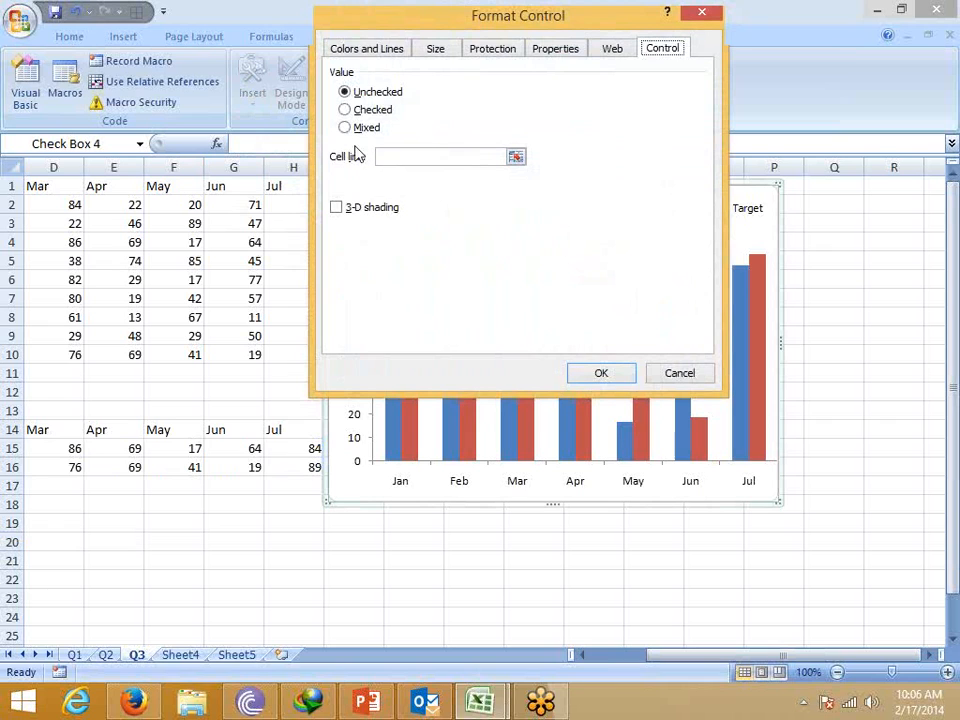
click(358, 208)
click(395, 157)
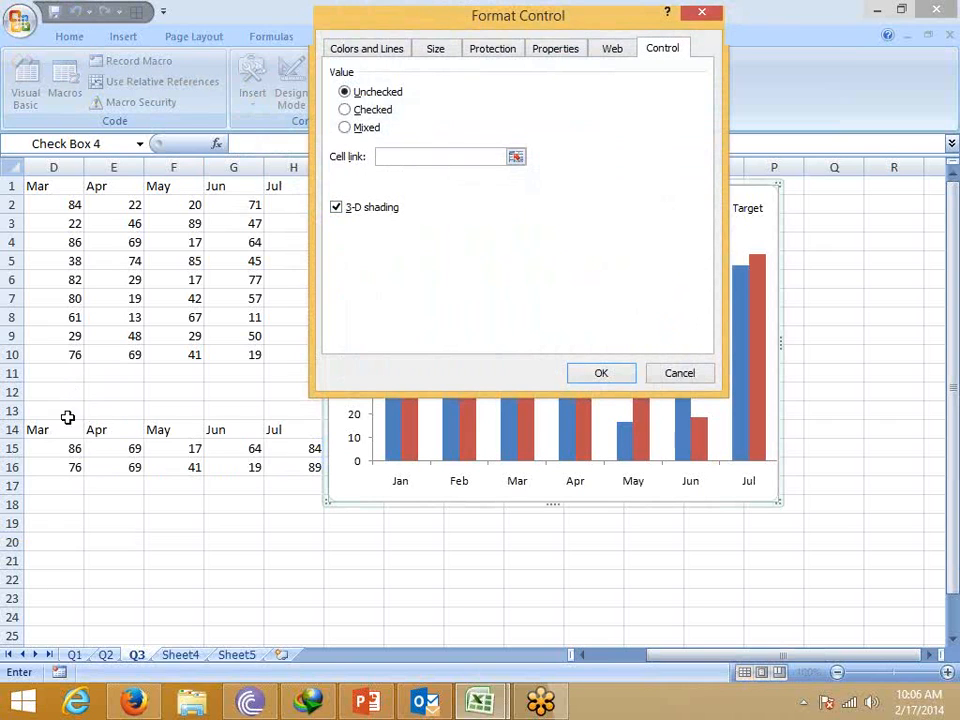
click(66, 418)
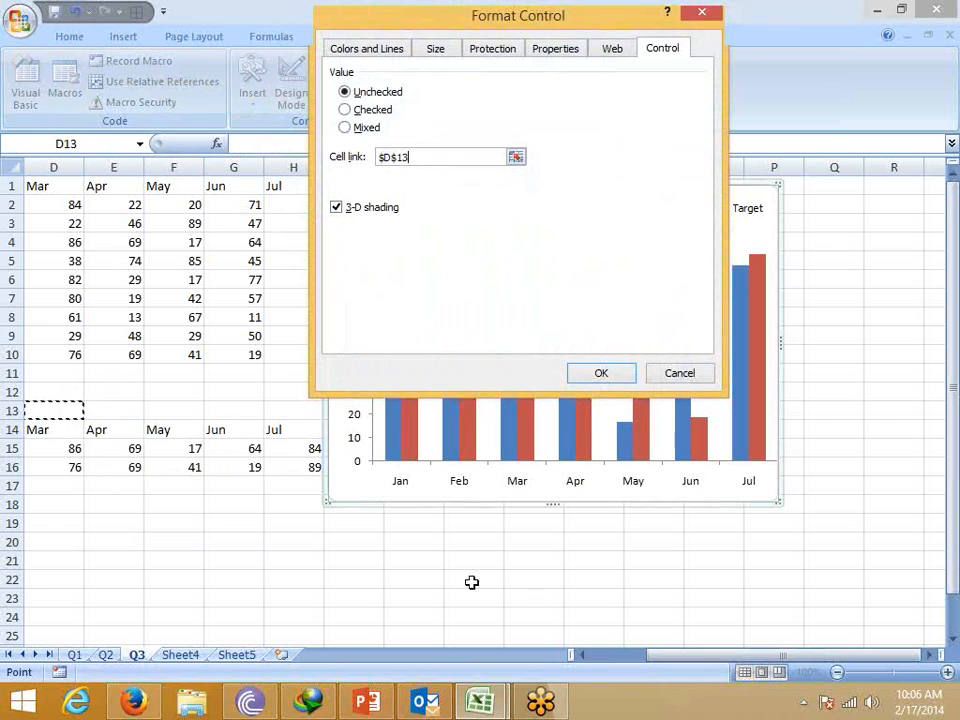
click(600, 373)
Set the list box's input range to the names in $A$2:$A$9.
click(579, 250)
right_click(580, 251)
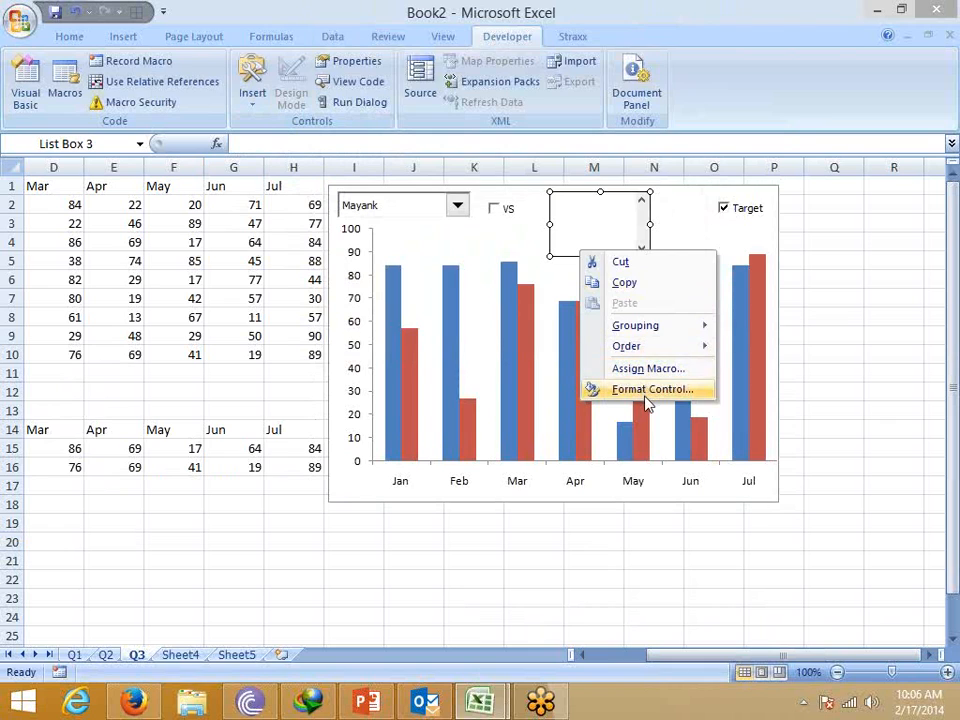
click(646, 395)
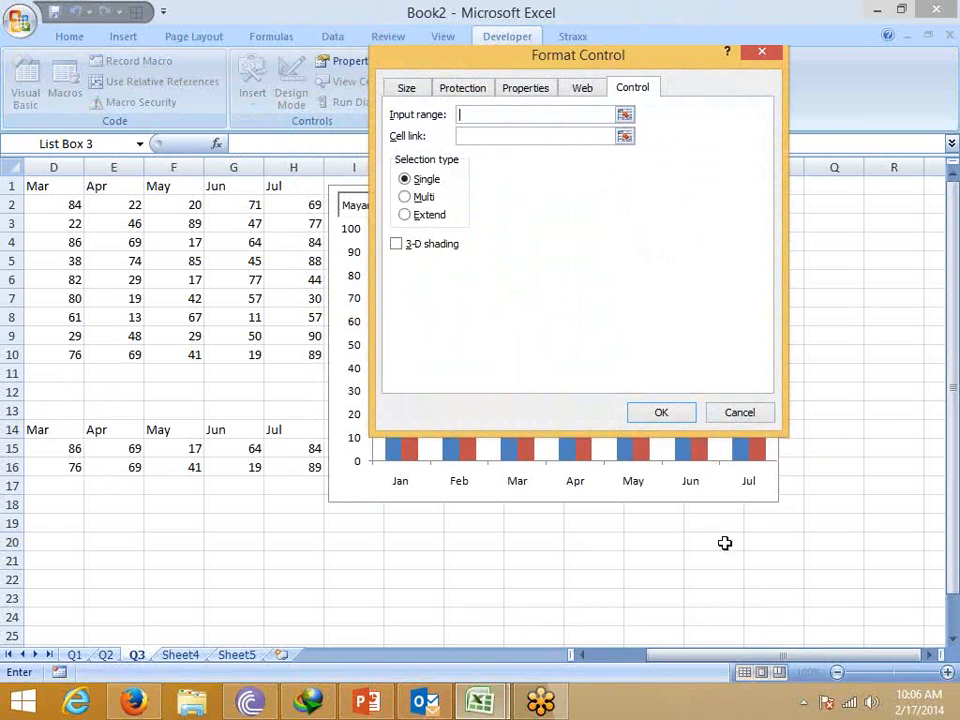
click(624, 136)
click(112, 208)
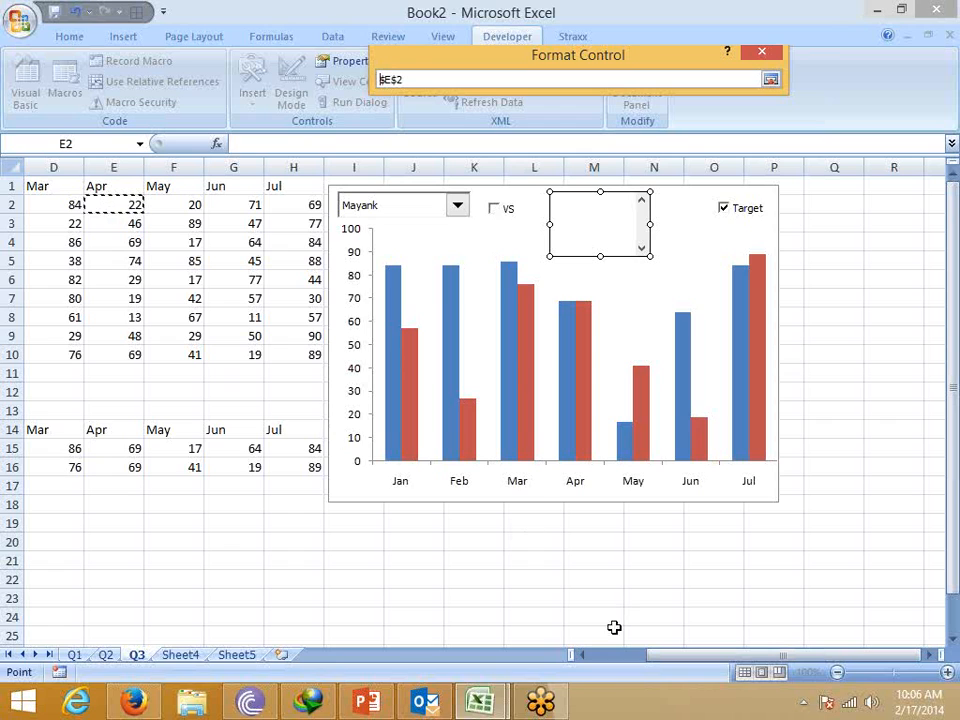
drag(667, 663, 560, 600)
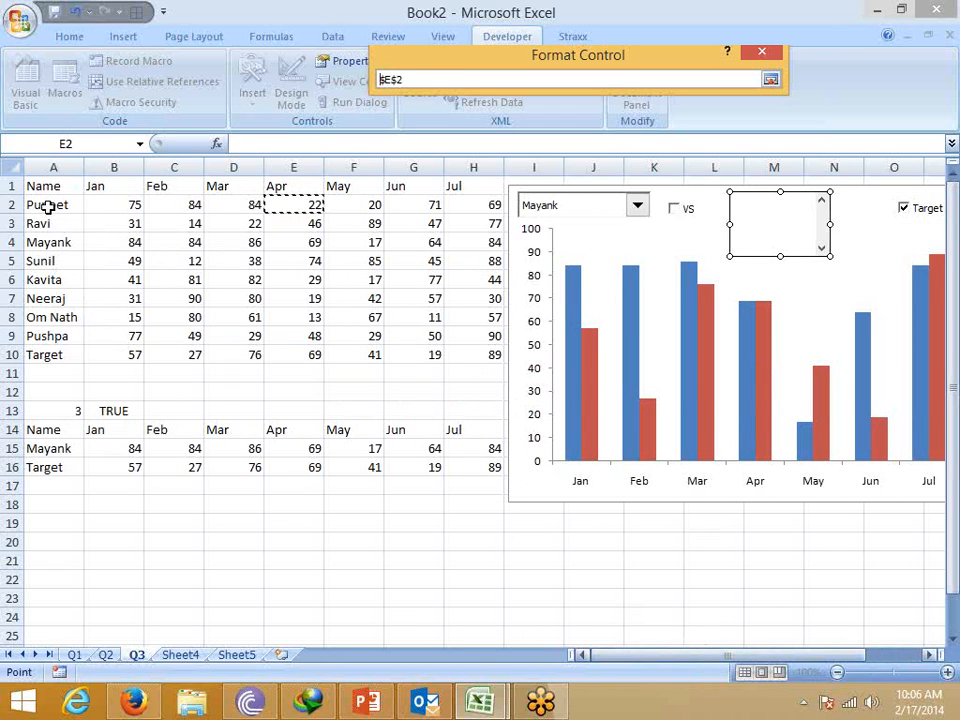
drag(47, 208, 47, 337)
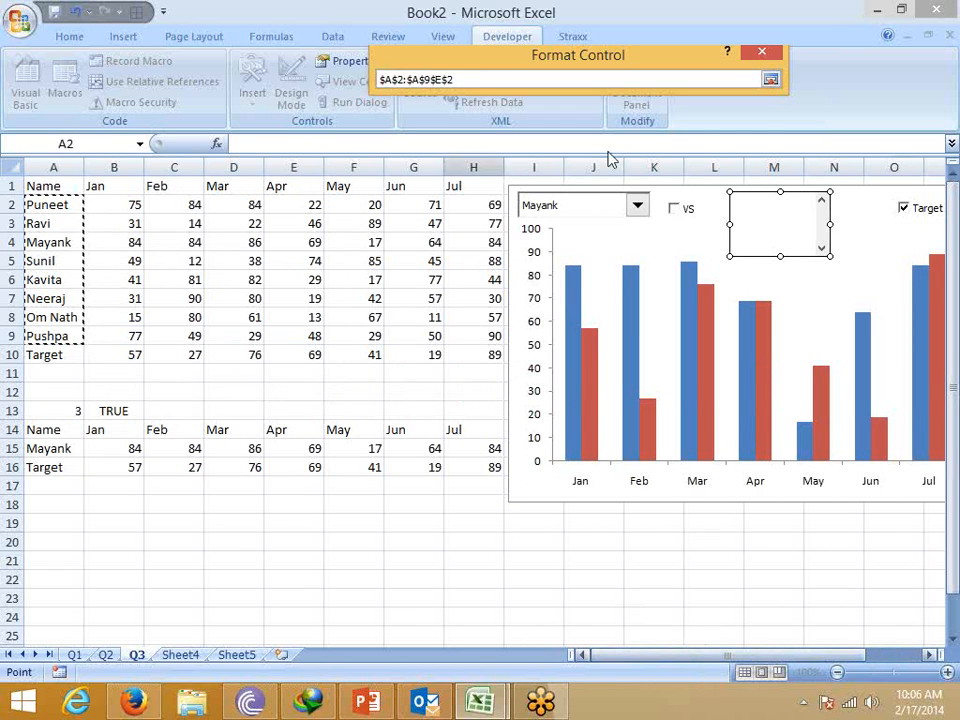
key(Delete)
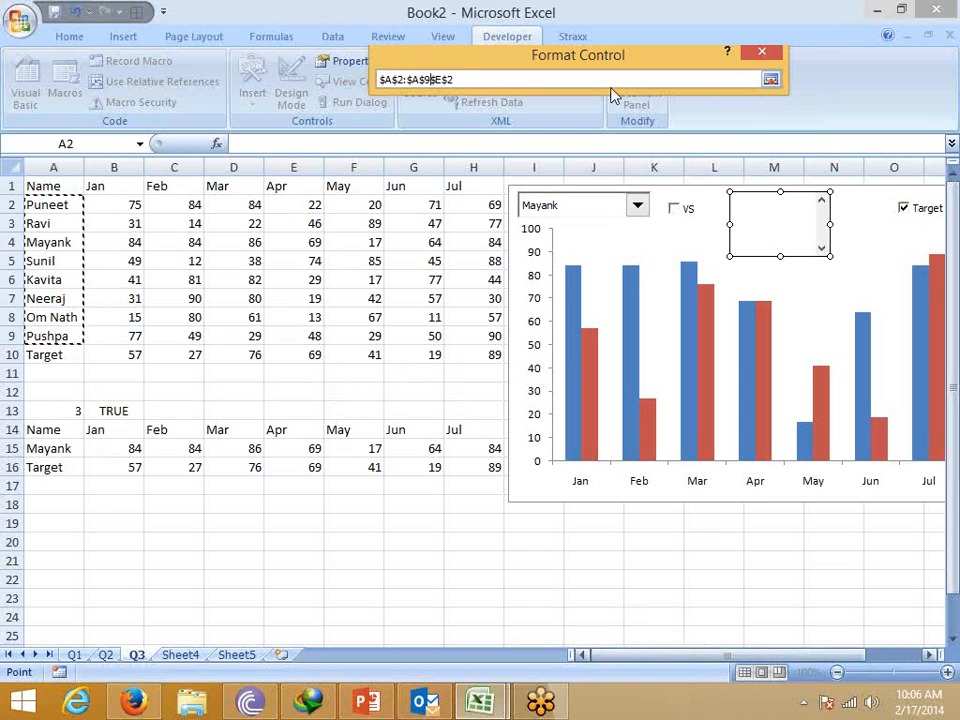
key(Delete)
key(Delete)
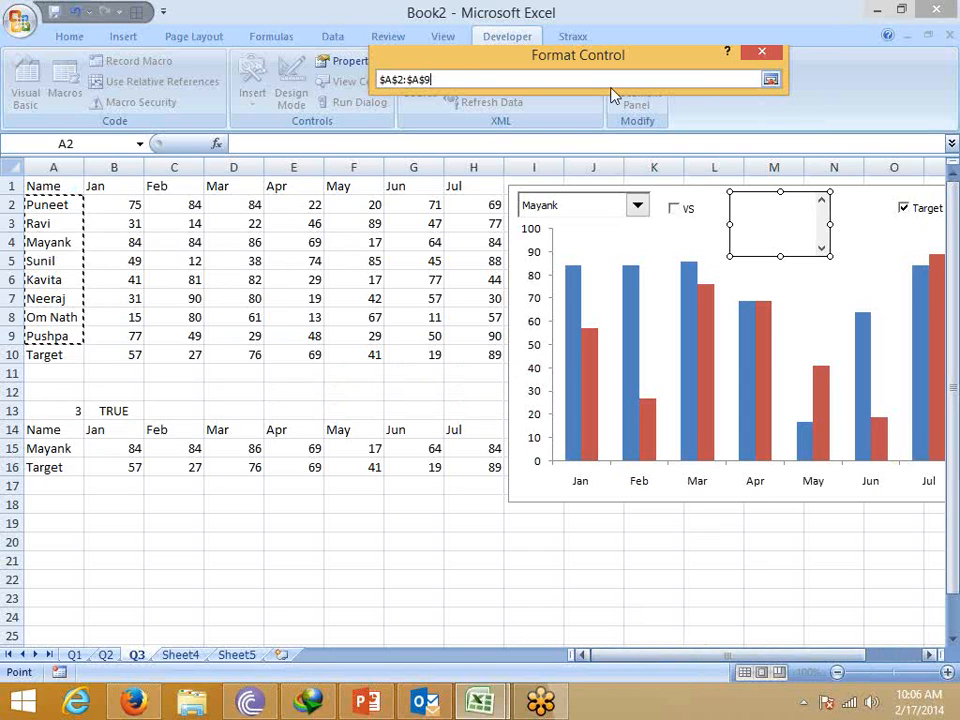
click(770, 80)
Link the list box to cell C12, turn on its 3-D shading and apply the control settings.
click(477, 136)
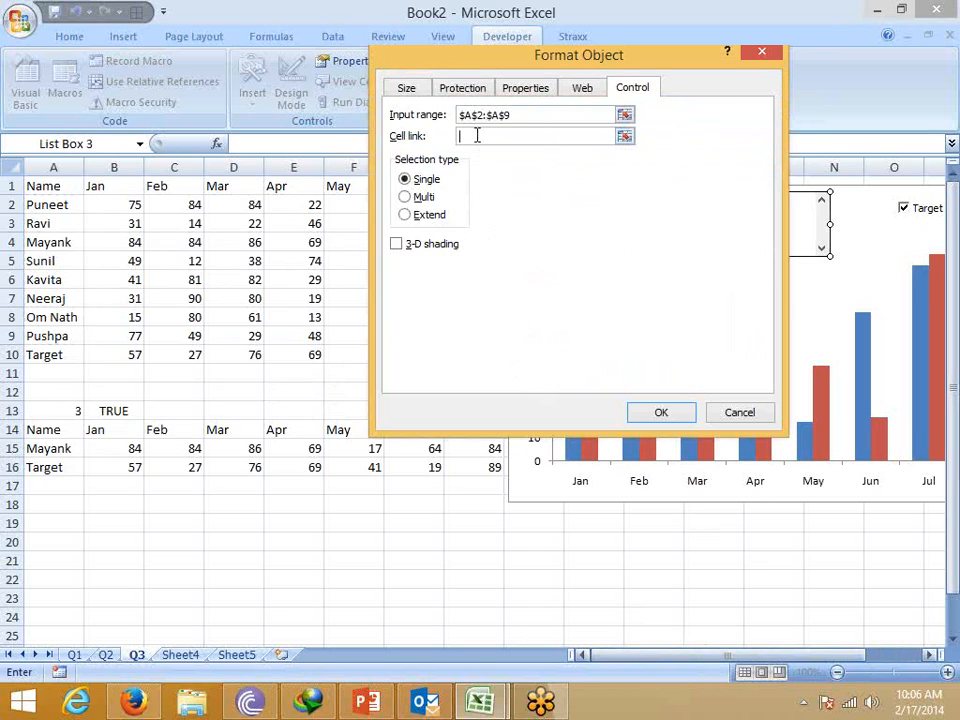
click(167, 392)
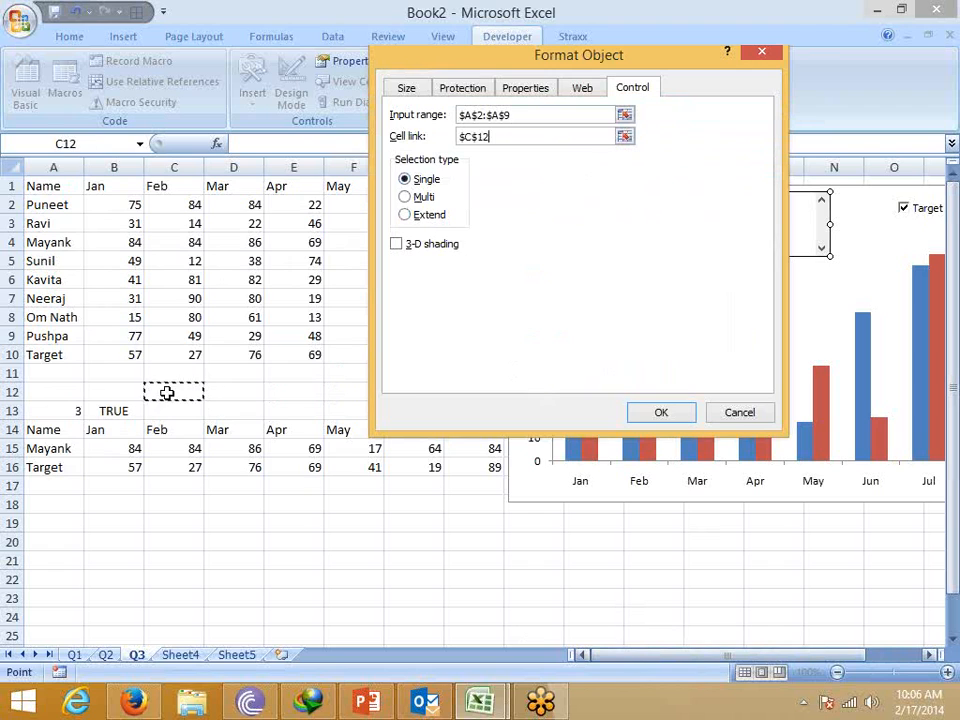
click(419, 250)
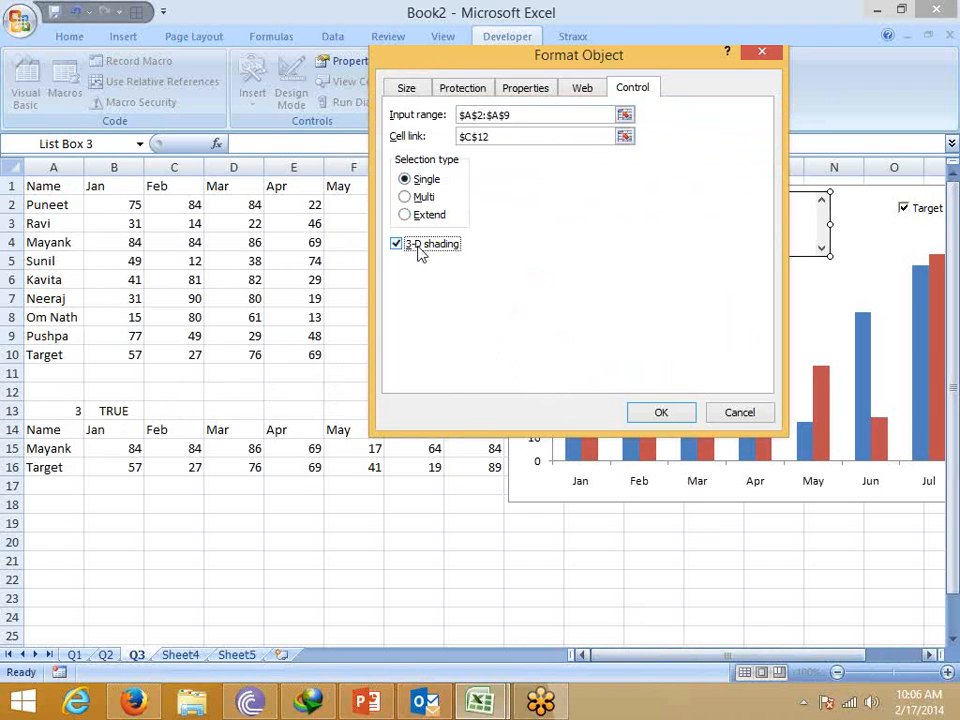
click(638, 418)
click(420, 538)
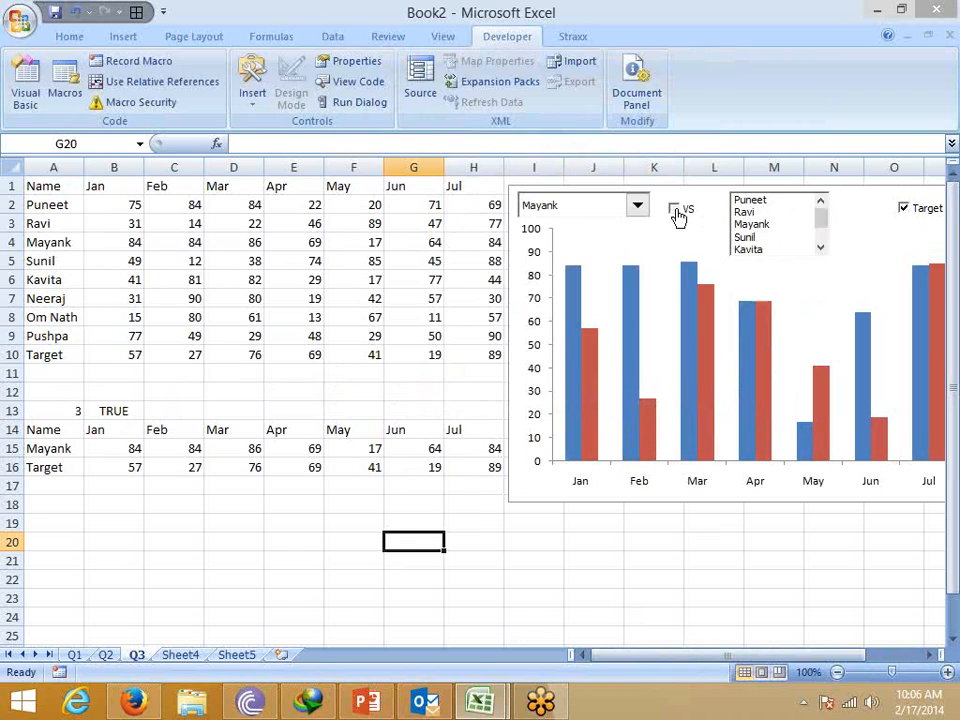
Toggle the VS check box repeatedly to test its link to cell D13, leaving it unchecked.
click(678, 217)
click(678, 217)
click(678, 217)
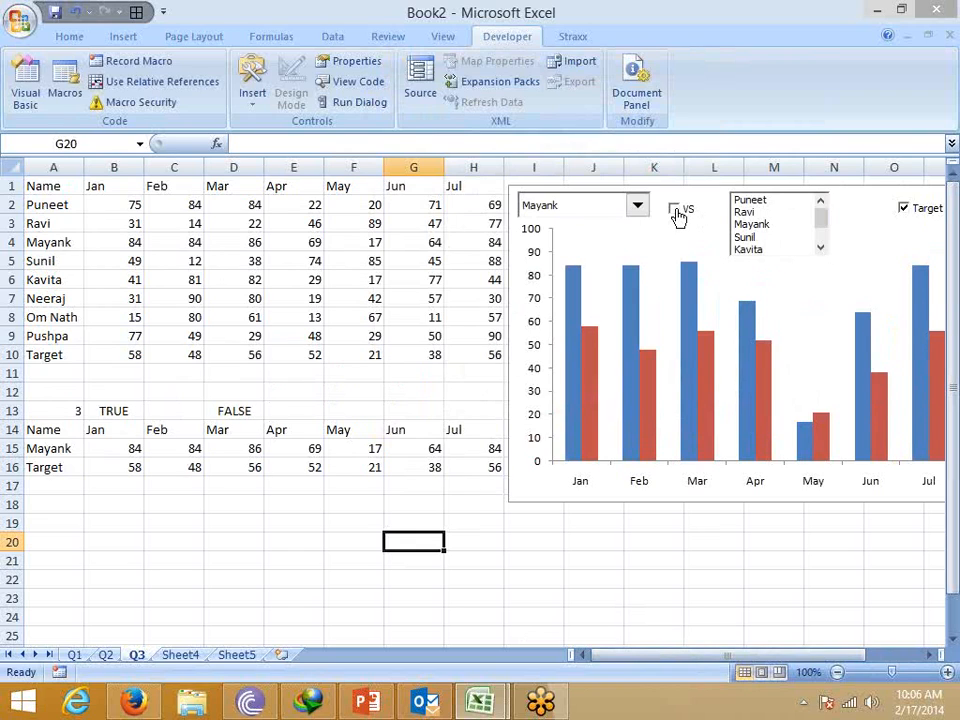
click(678, 217)
click(678, 217)
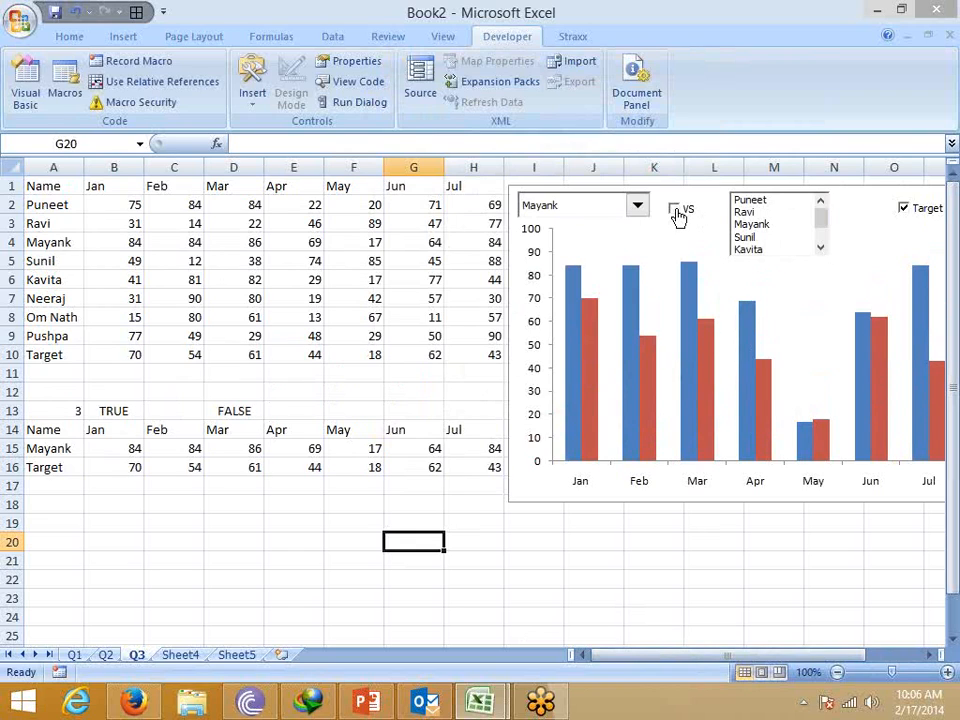
Select the third name in the list box and enter =IF(D13,OFFSET(A1,C12,0)) in cell A17.
click(38, 486)
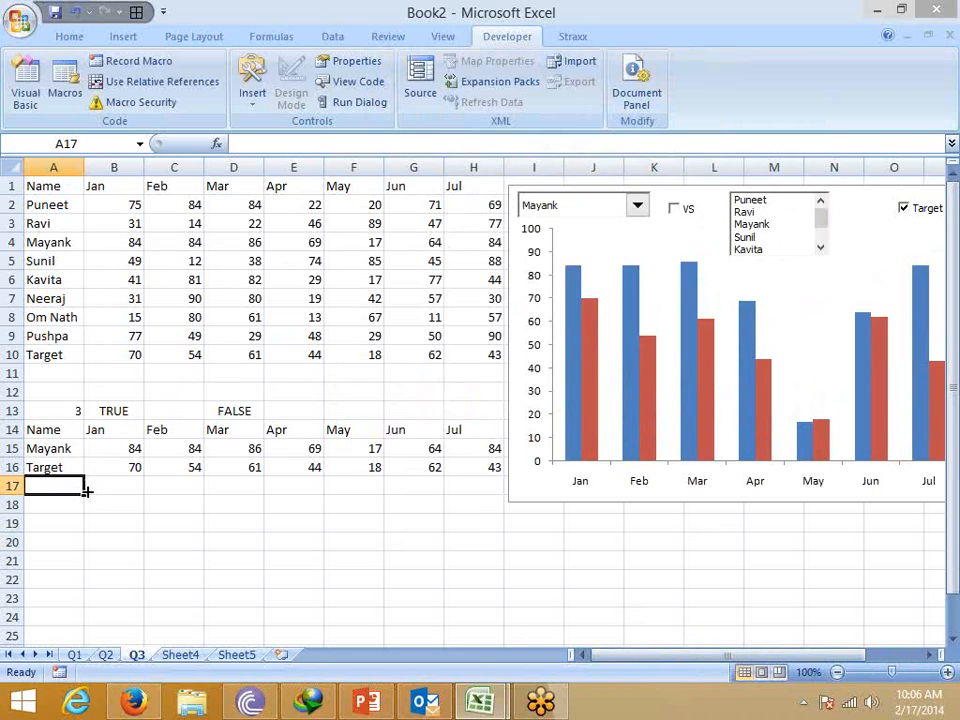
click(750, 226)
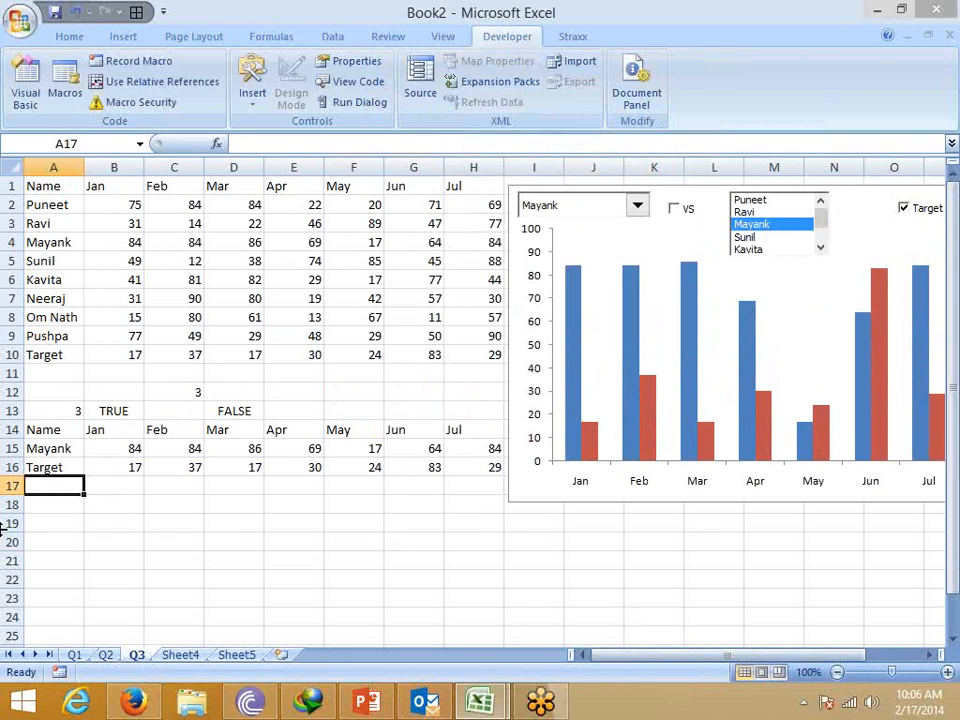
text(=if)
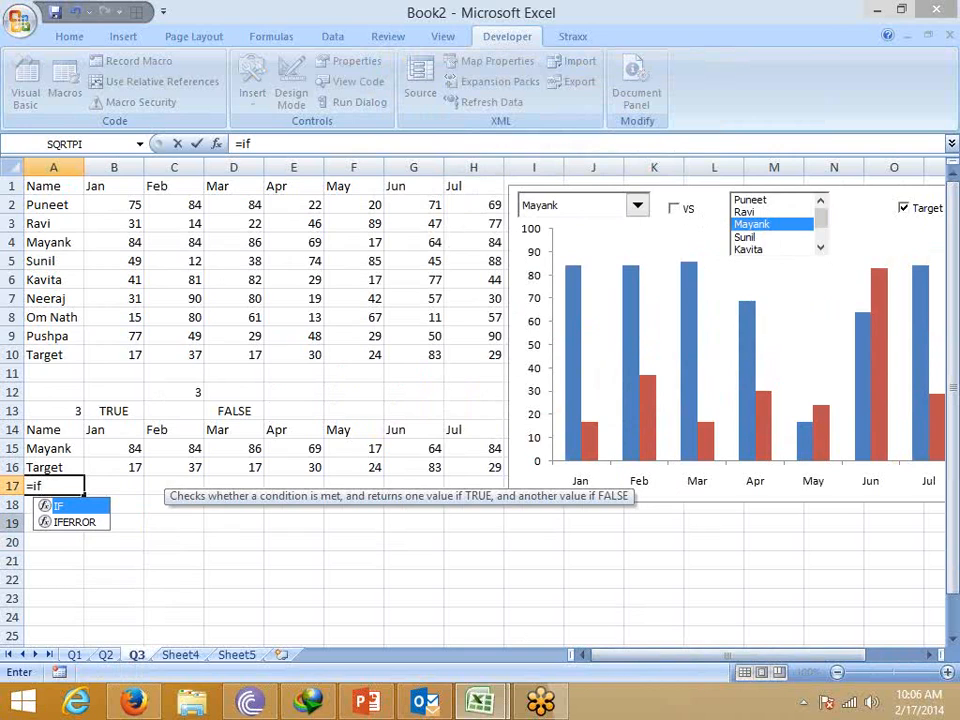
key(Tab)
click(232, 411)
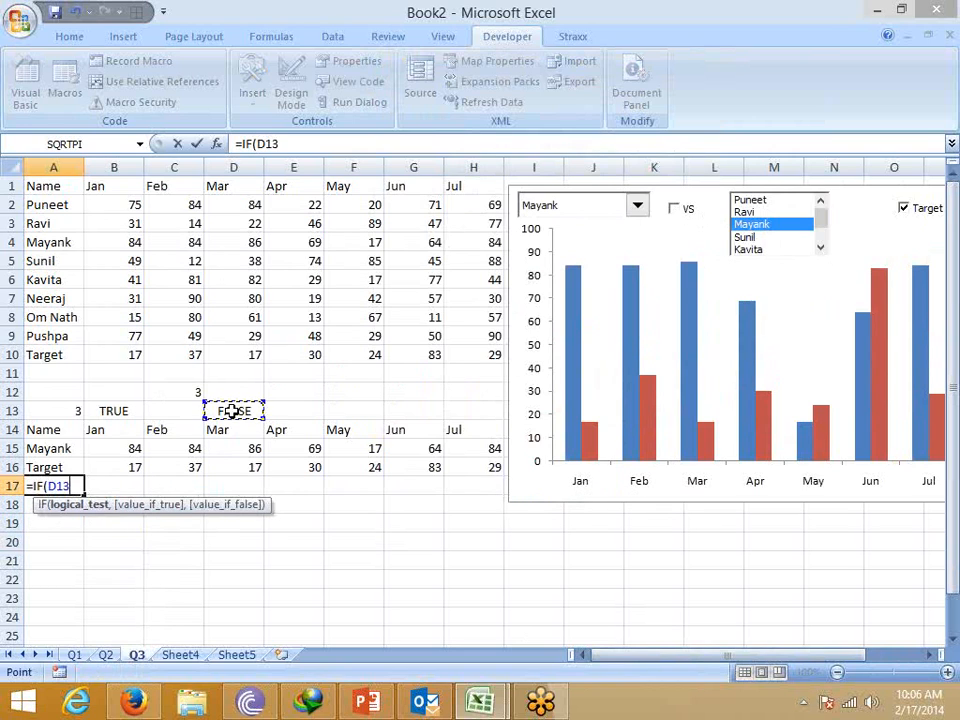
text(,of)
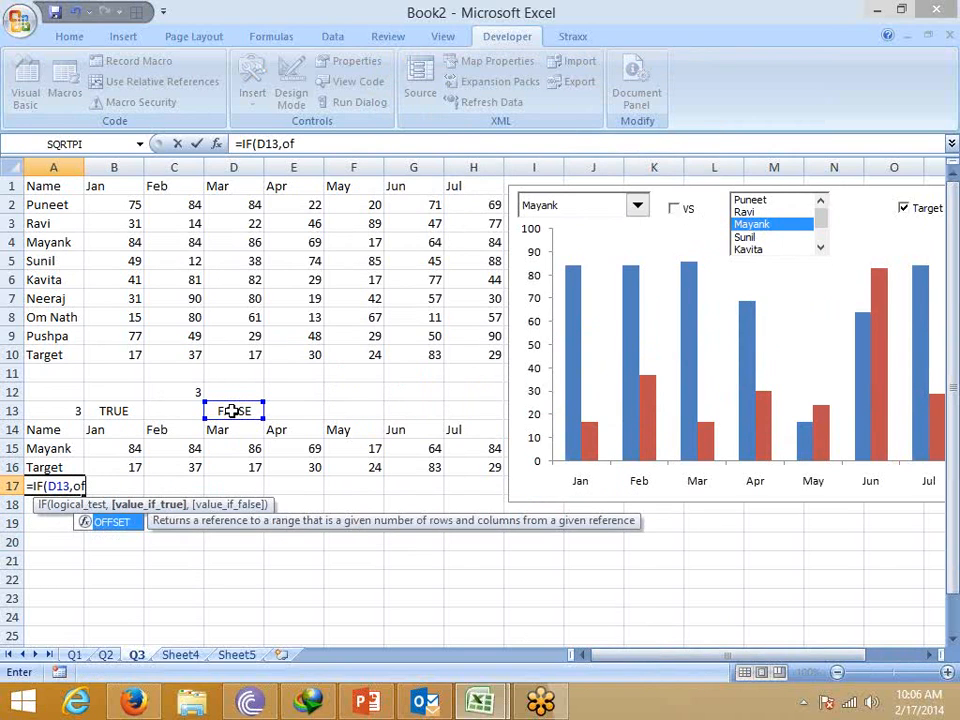
key(Tab)
click(64, 186)
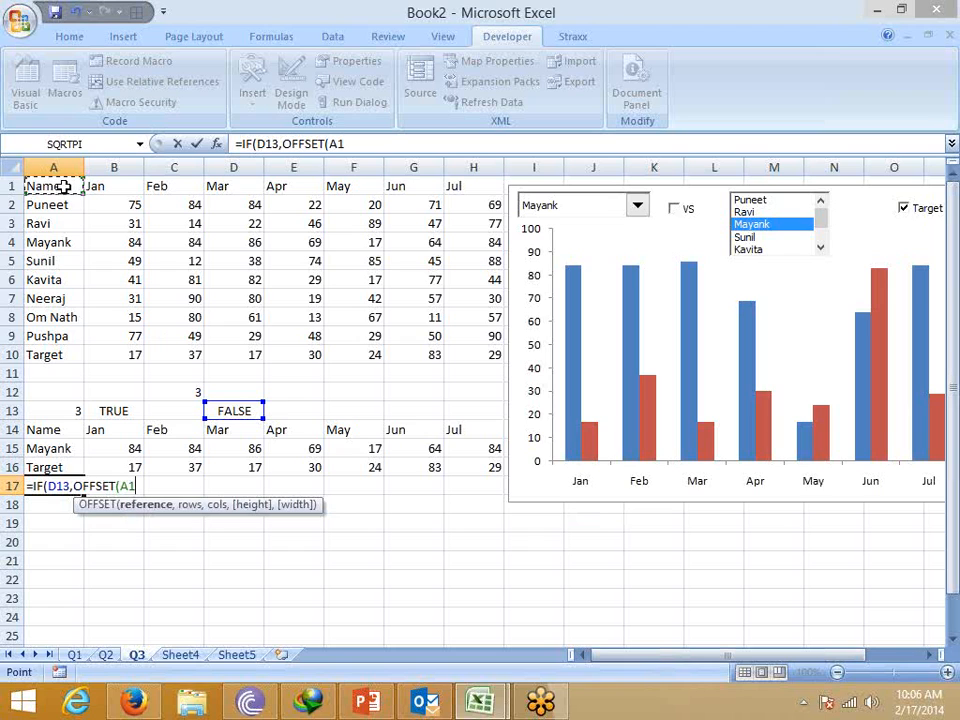
text(,)
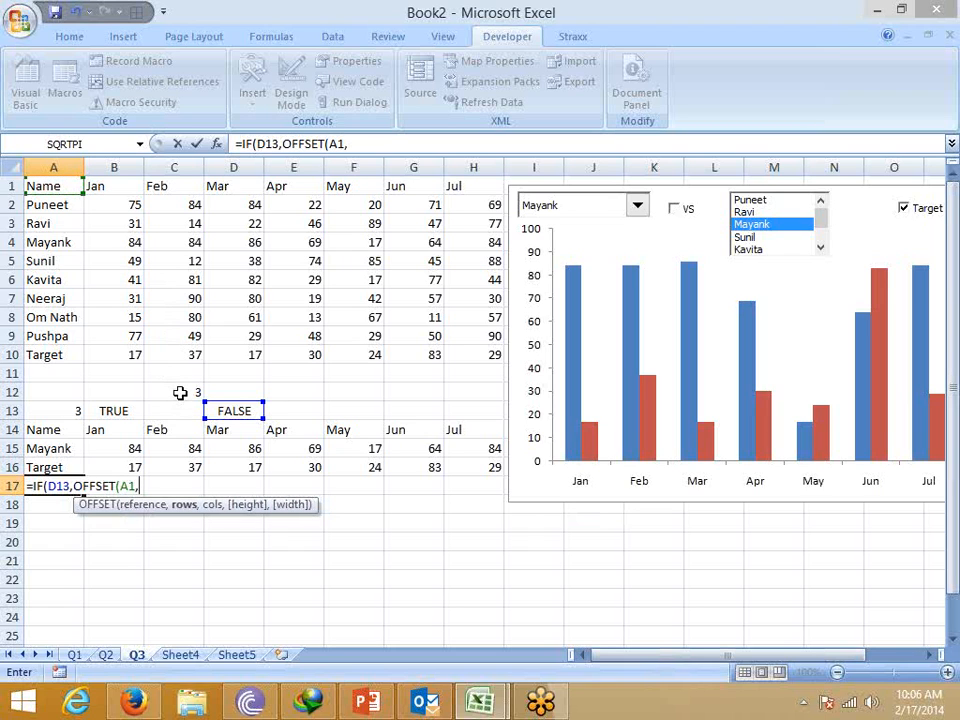
click(180, 393)
text(,0)
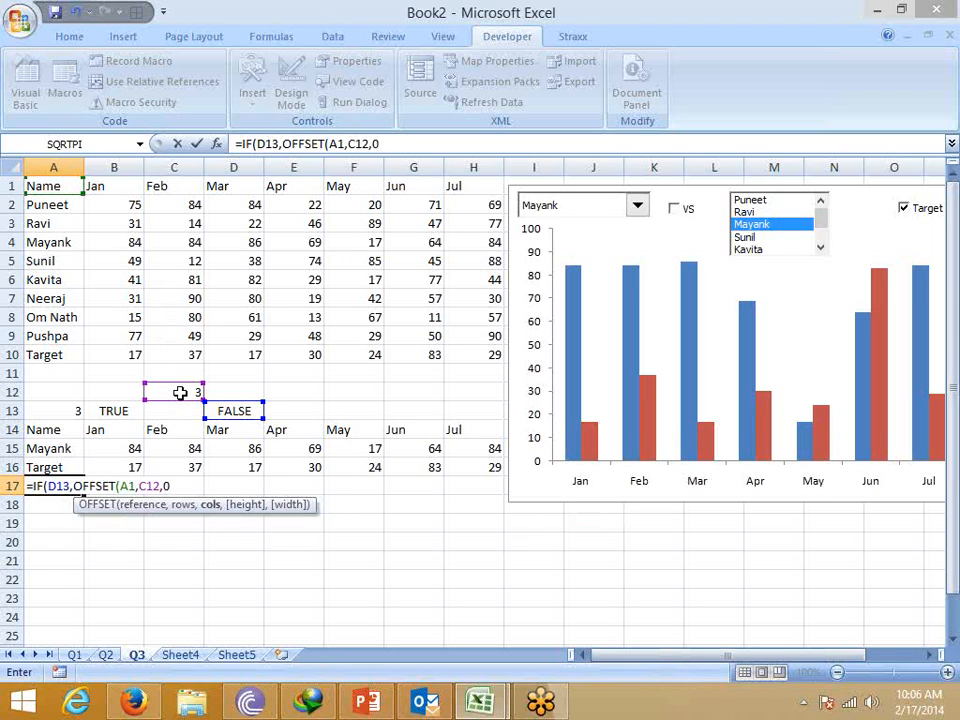
key(Return)
key(Return)
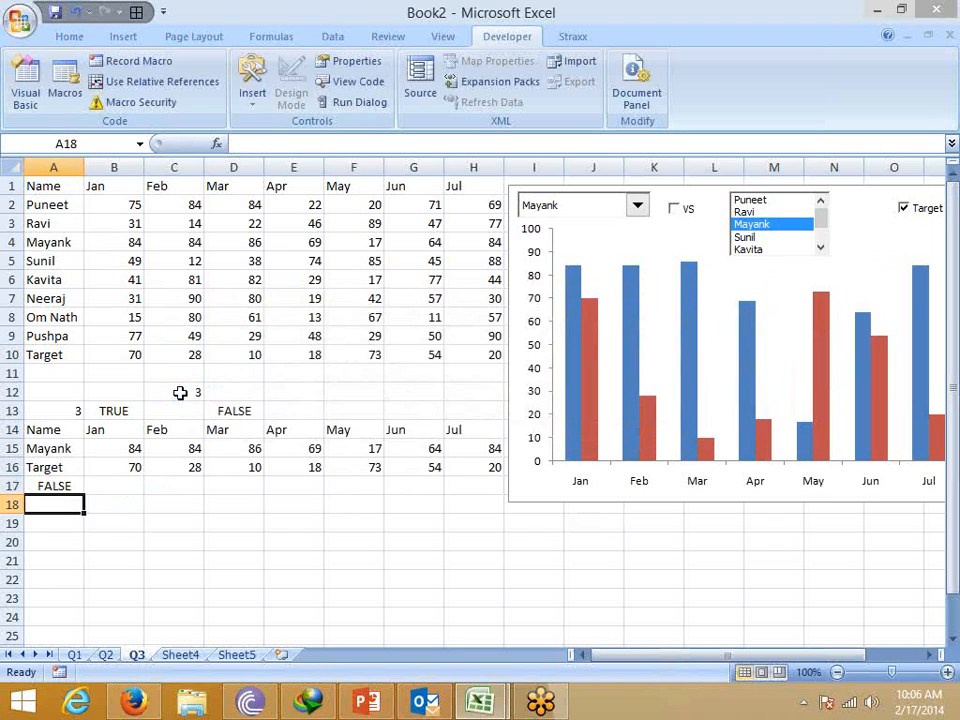
Add "" as the false result of the IF formula in A17 and check the VS check box.
key(Up)
click(386, 144)
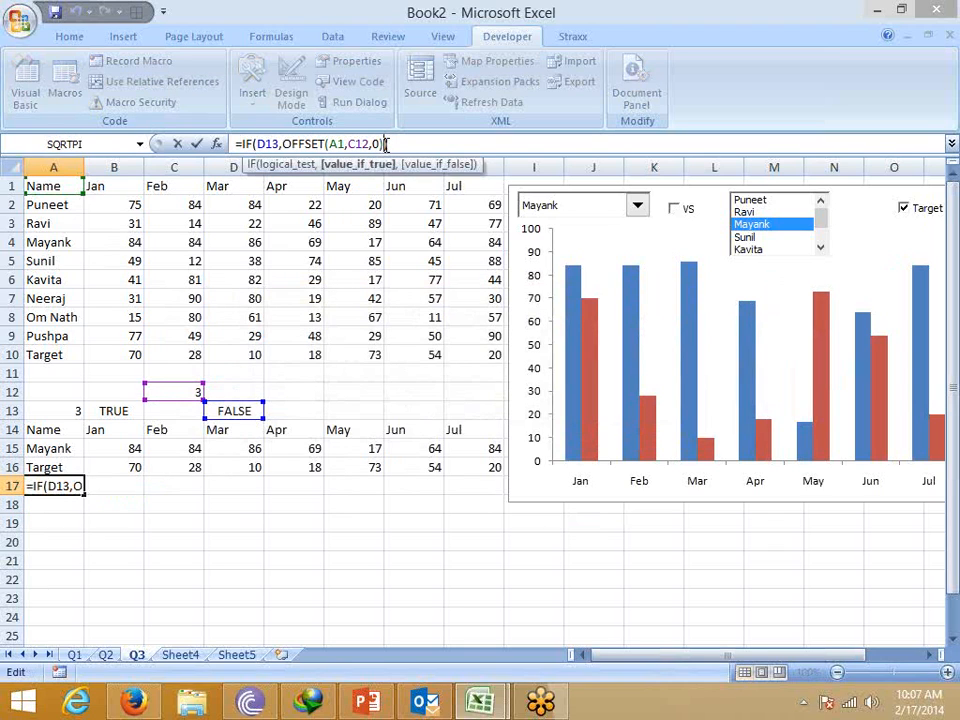
text(,"")
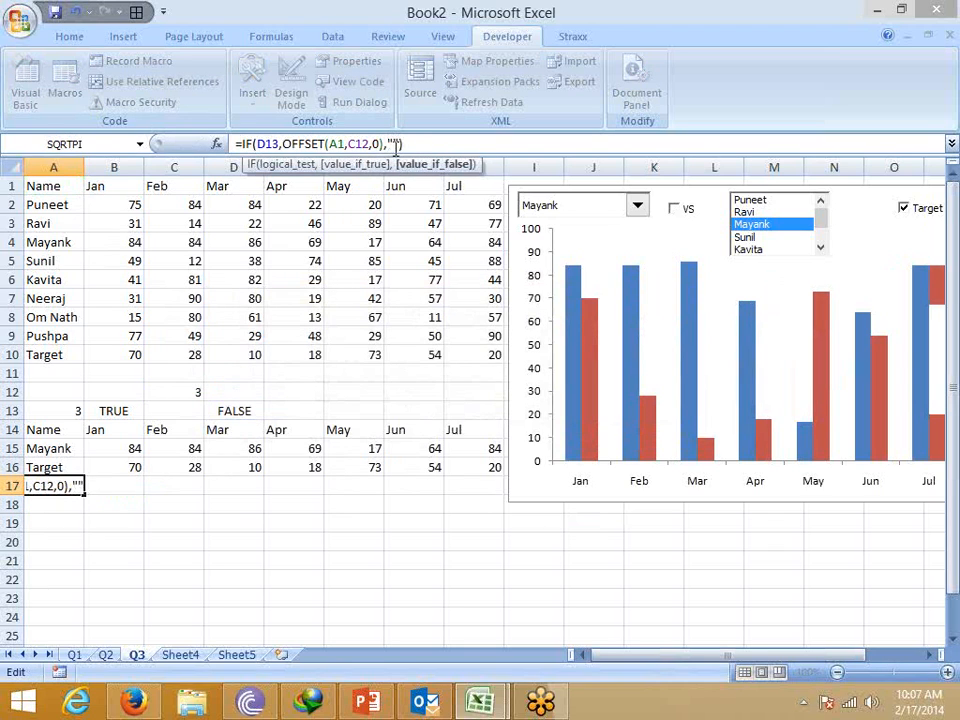
key(Return)
key(Up)
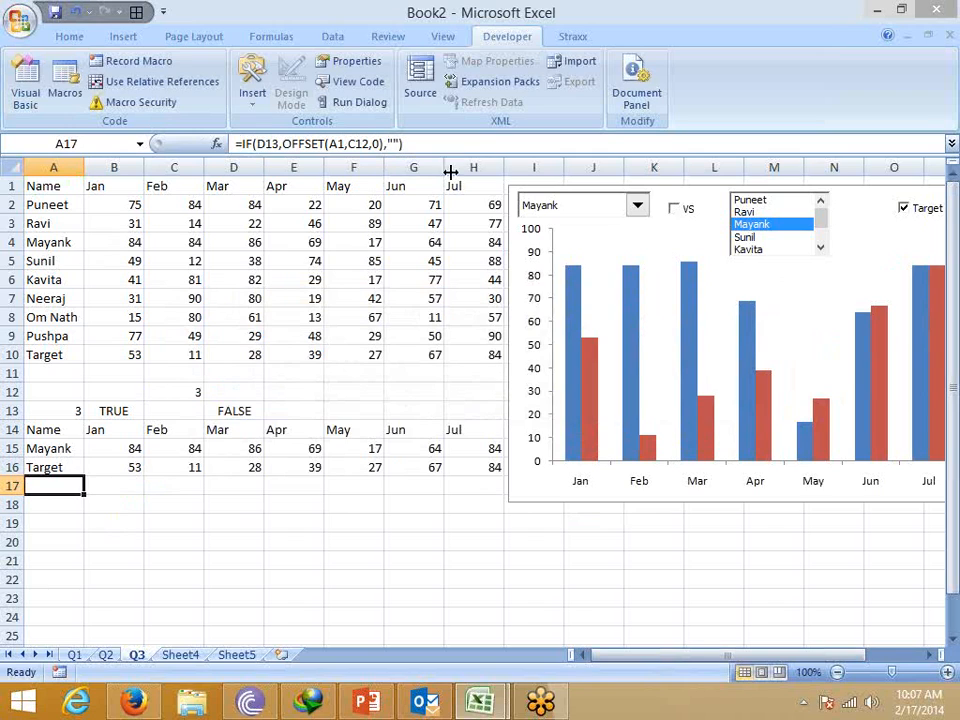
click(679, 214)
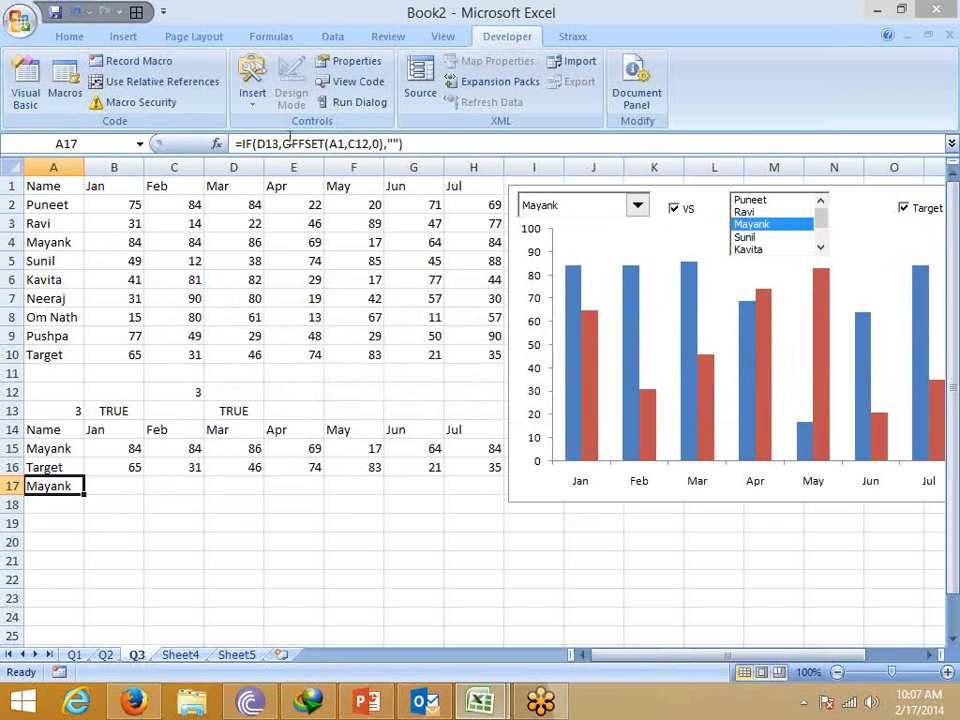
Make the D13 and C12 references in A17's formula absolute, leaving A1 relative.
double_click(266, 144)
key(F4)
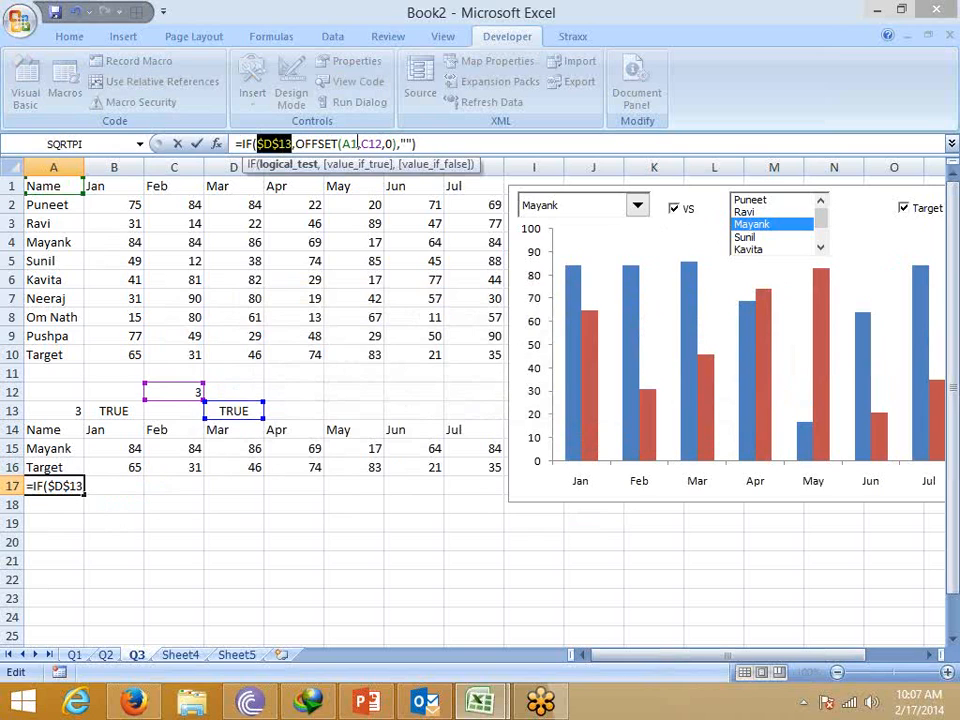
double_click(370, 144)
key(F4)
key(Return)
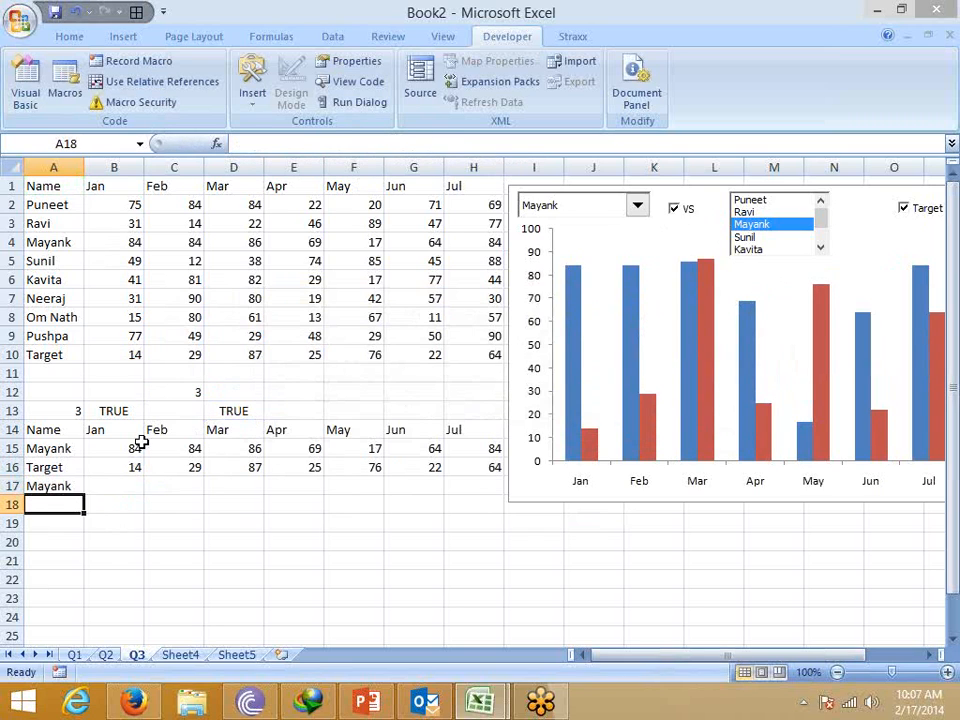
Fill the formula in A17 across row 17 through column H.
click(71, 485)
drag(85, 493, 482, 493)
click(593, 560)
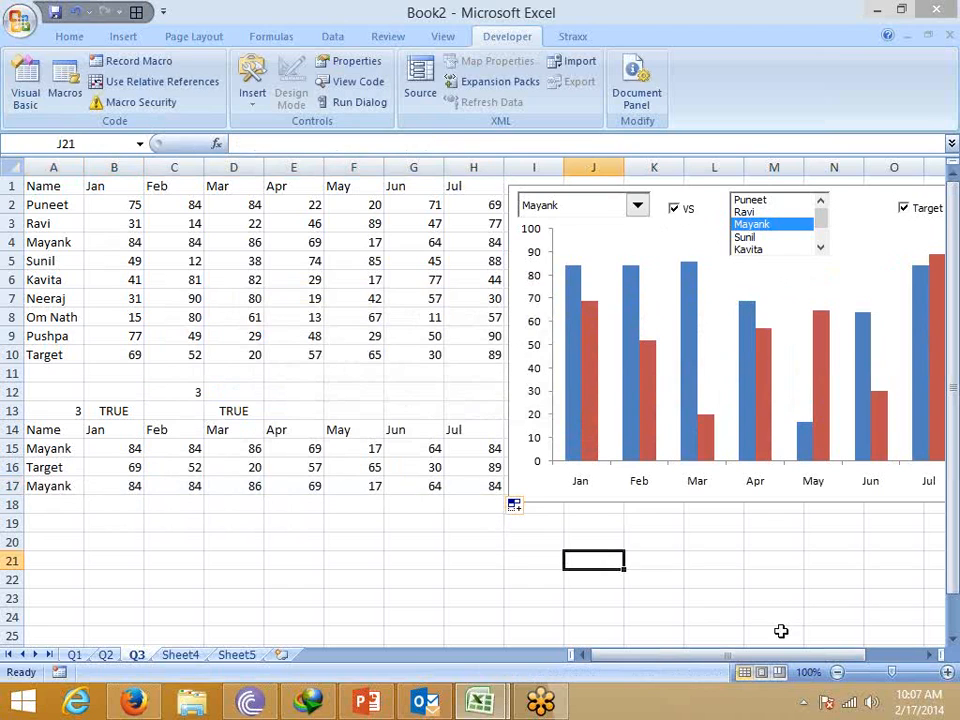
Uncheck and recheck the VS check box to test the comparison formulas in row 17.
drag(786, 655, 851, 655)
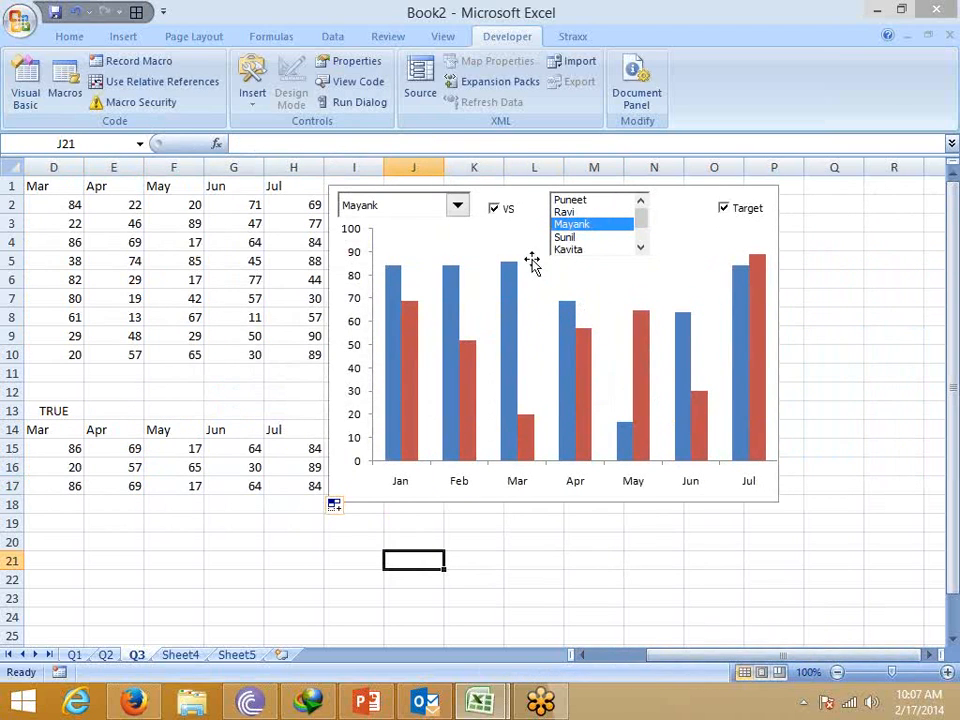
click(493, 209)
click(493, 210)
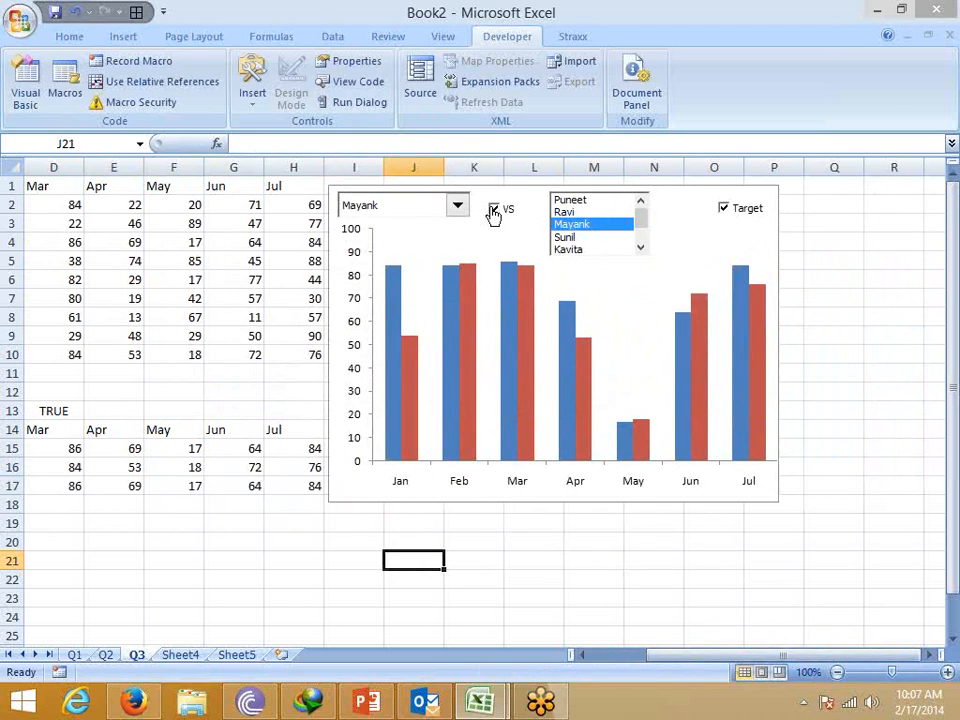
Extend the column chart's source data range down to include the comparison data in row 17.
click(318, 483)
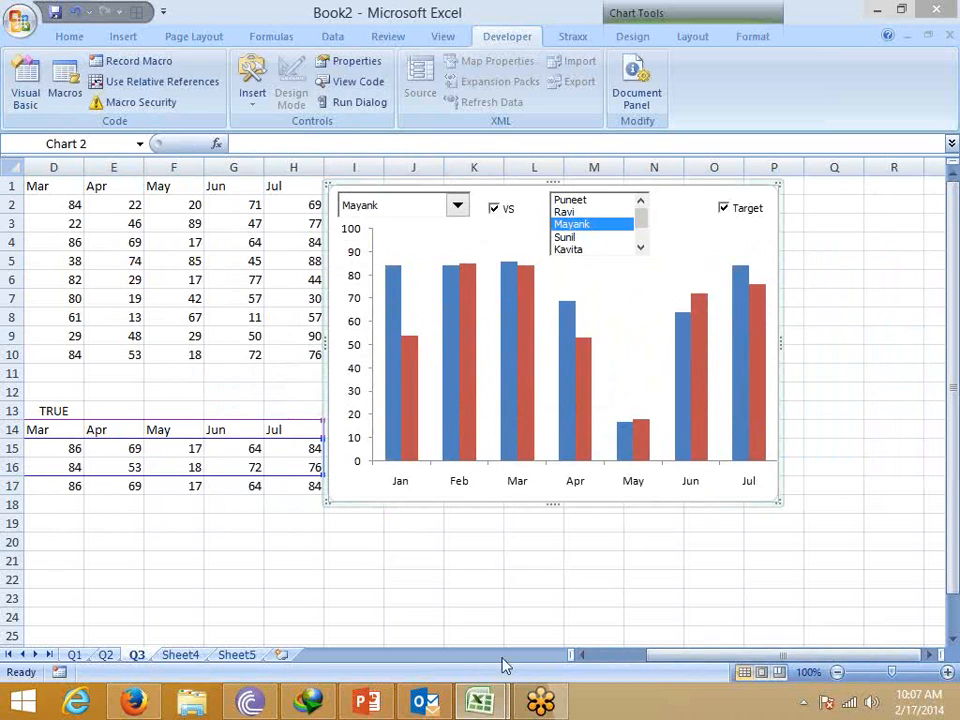
drag(712, 656, 630, 656)
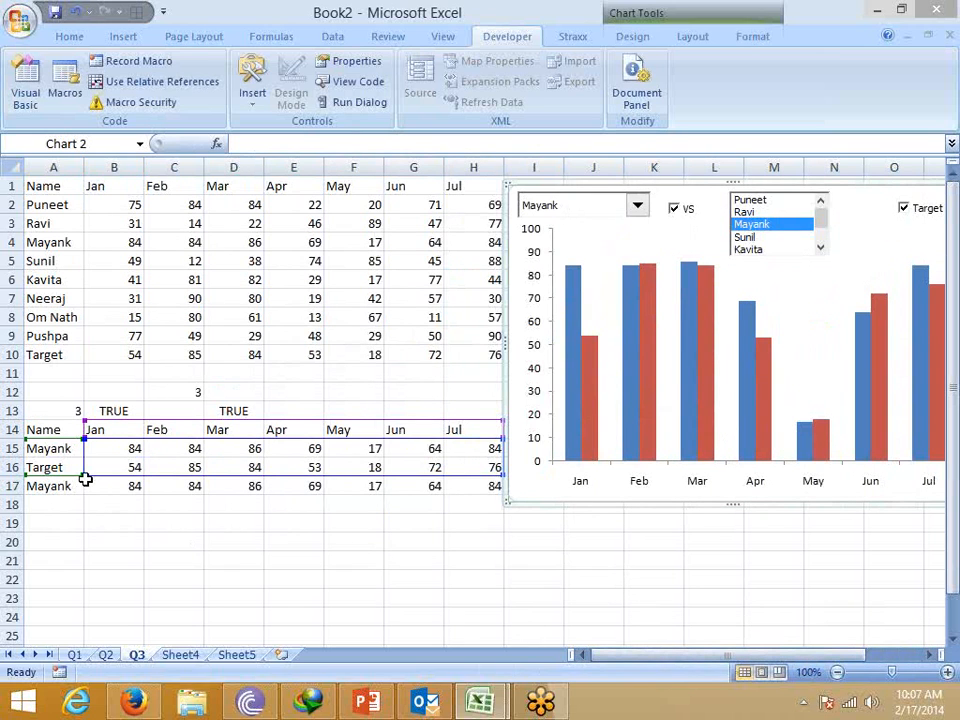
drag(85, 480, 85, 494)
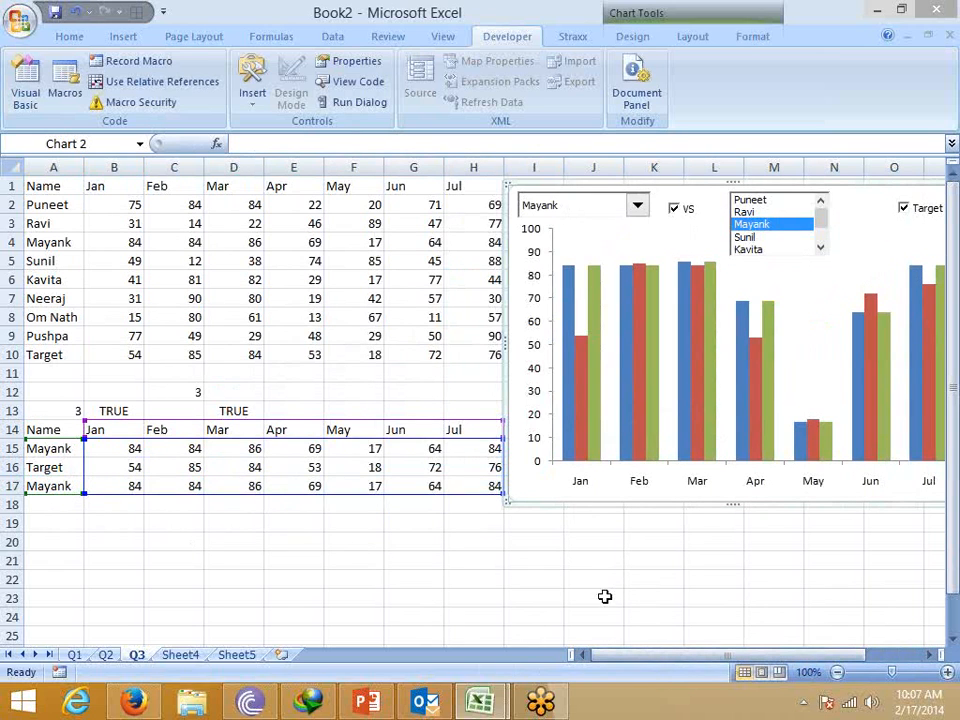
click(604, 606)
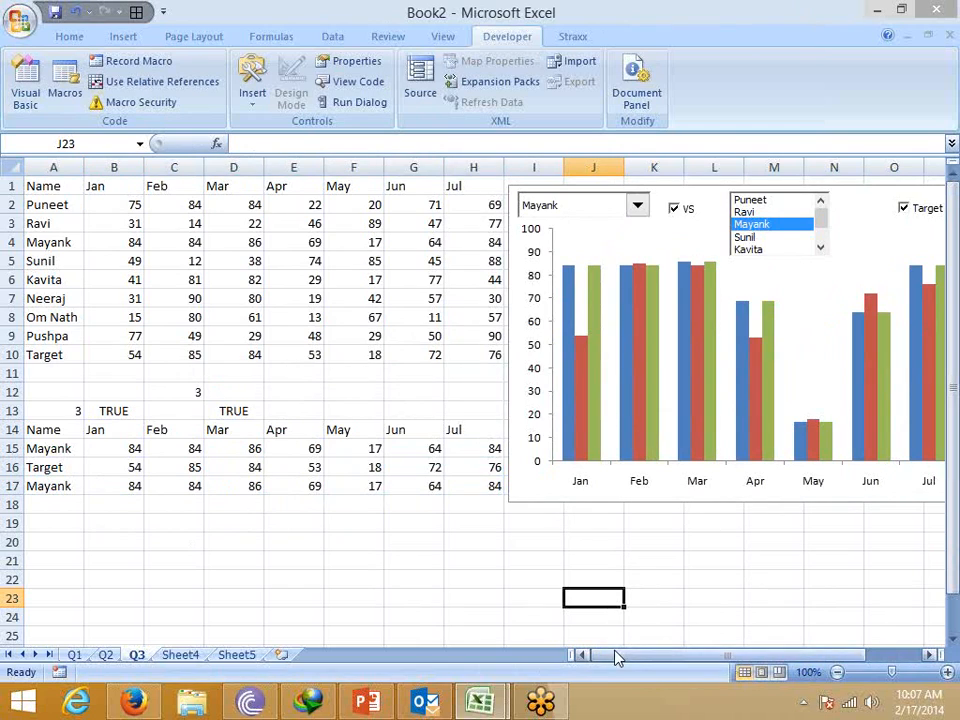
Toggle the VS check box to test the comparison series, then uncheck Target and leave VS checked.
drag(617, 657, 671, 658)
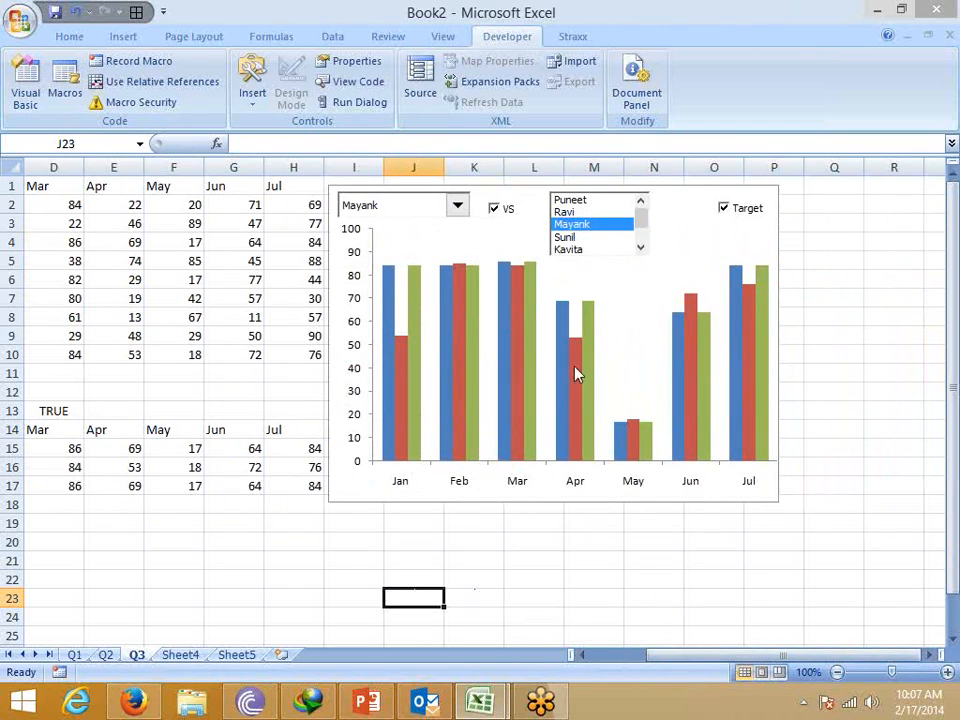
click(505, 219)
click(506, 219)
click(512, 219)
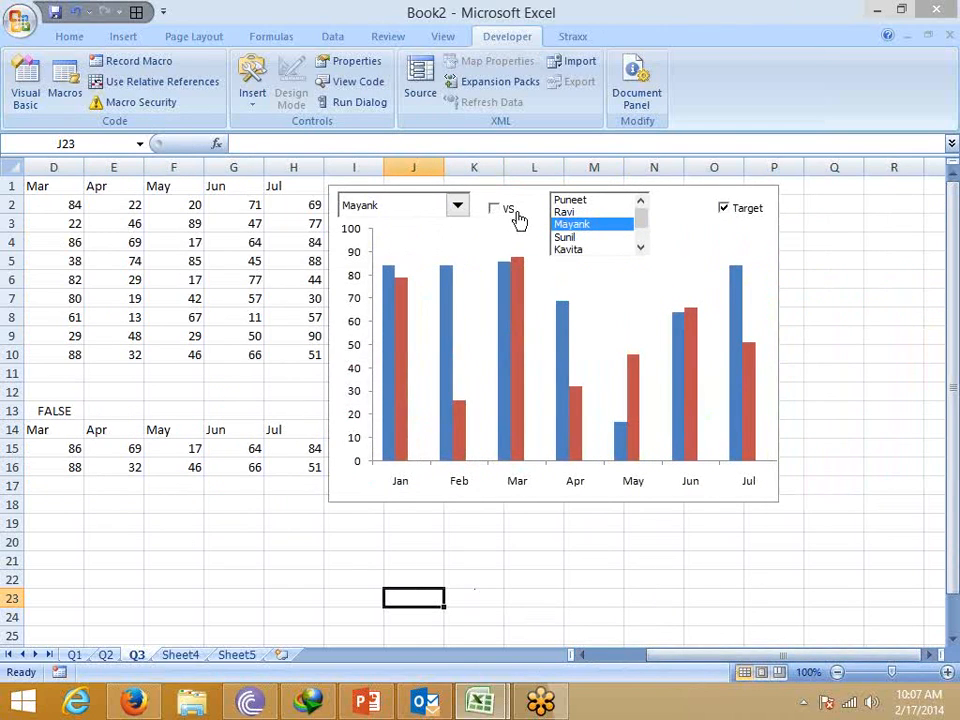
click(726, 210)
click(503, 218)
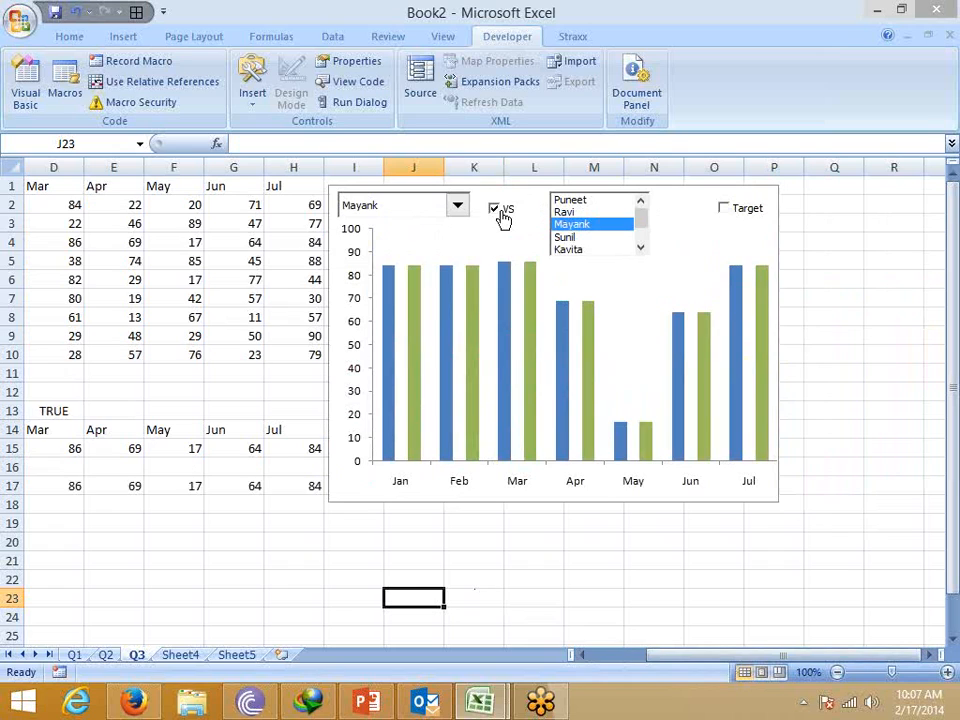
Test comparisons by choosing different names in the list box, ending with the fifth, and the second name in the combo box.
click(574, 240)
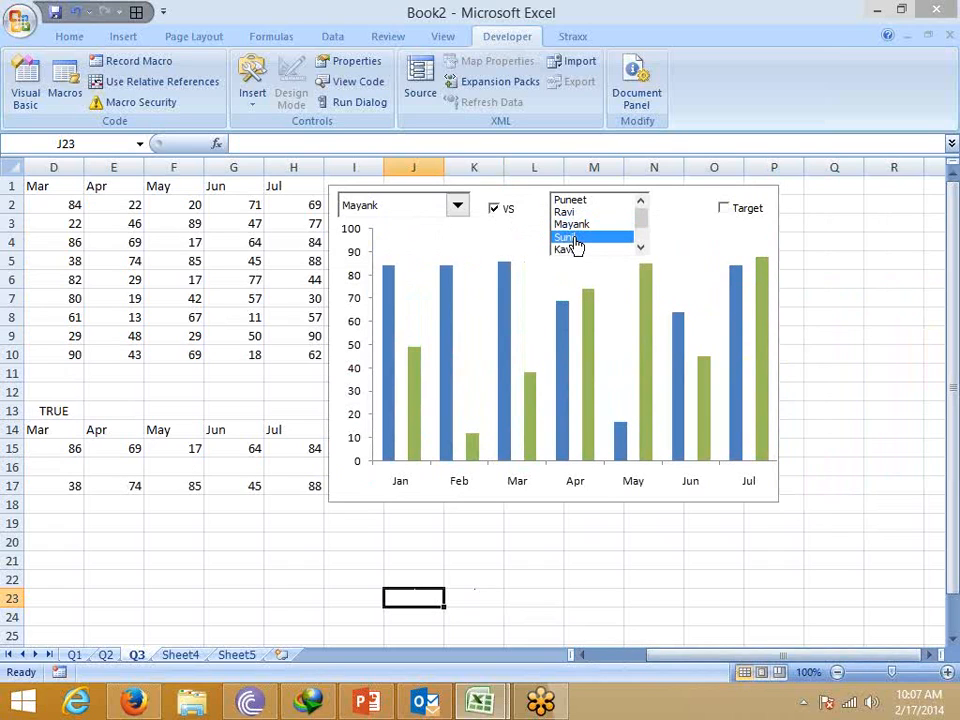
click(572, 250)
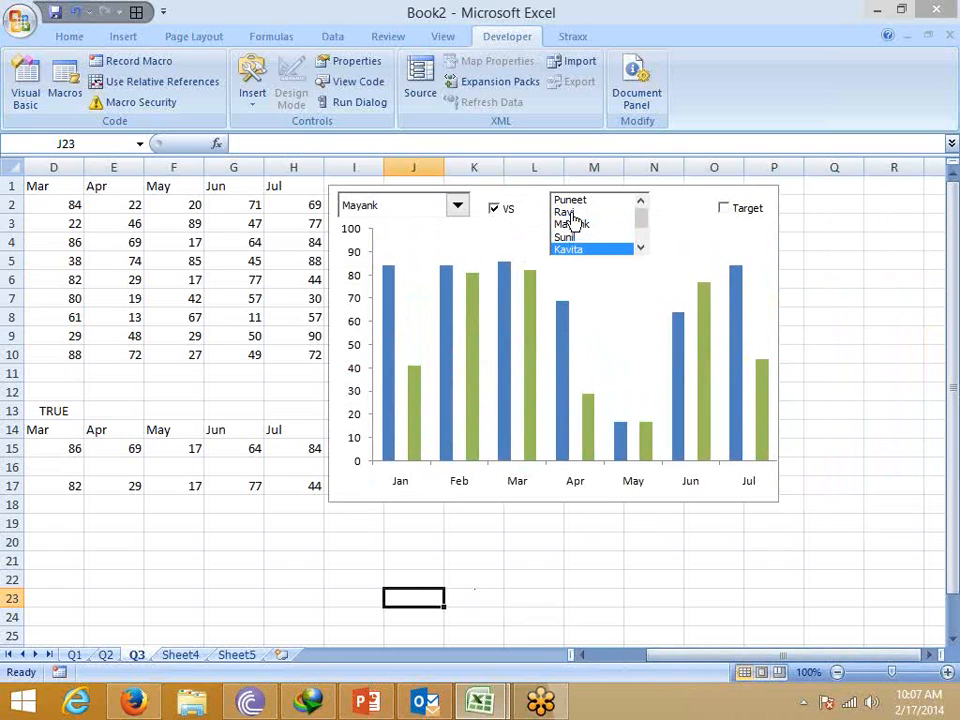
click(570, 201)
click(456, 207)
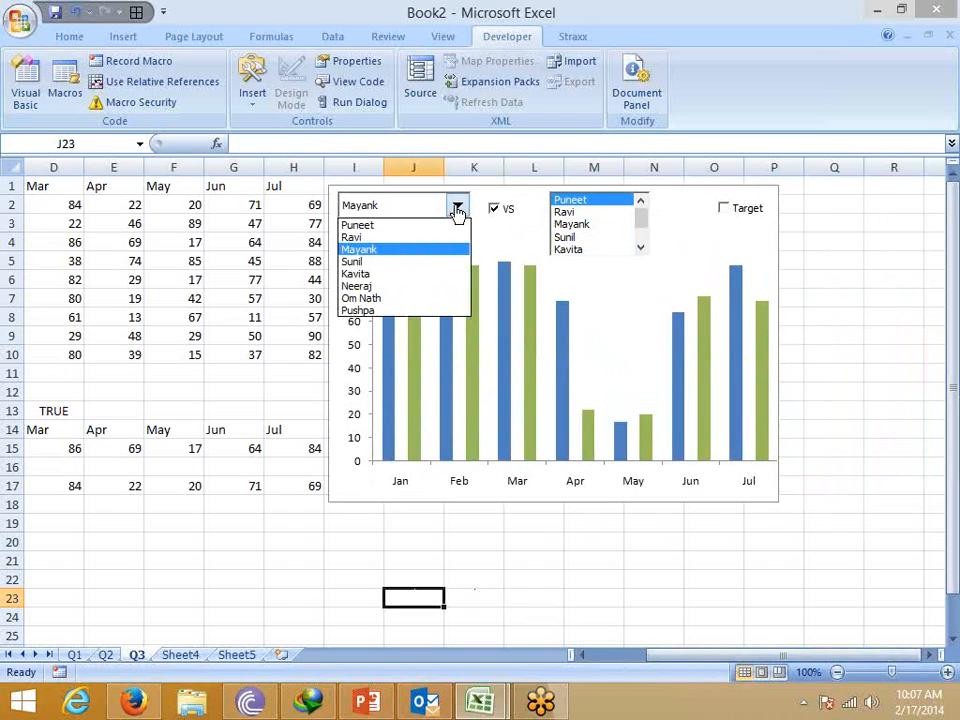
click(428, 238)
click(568, 226)
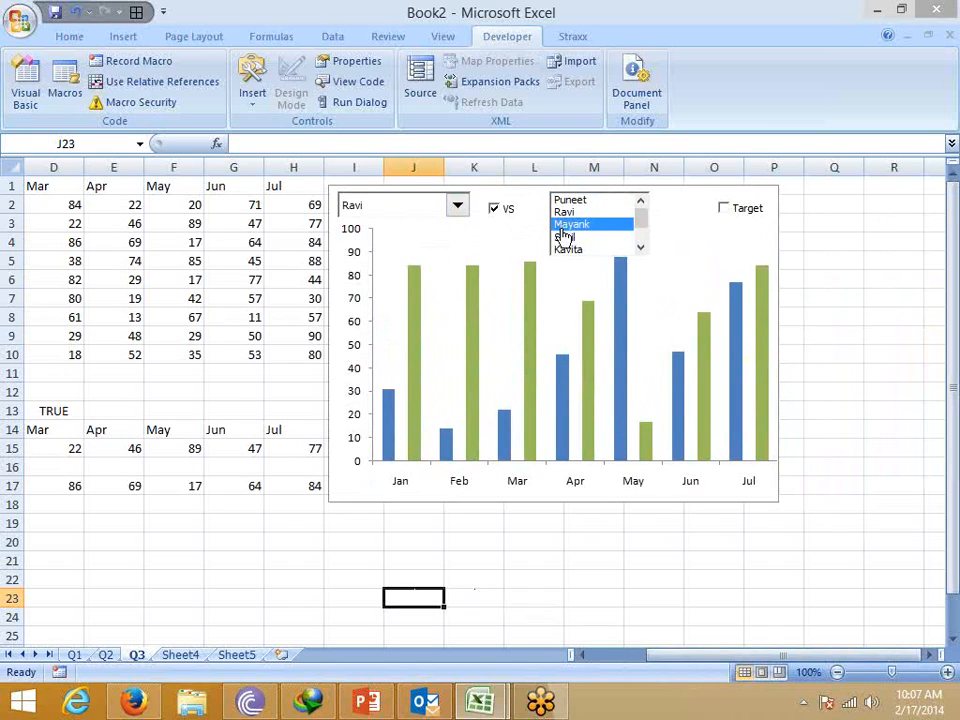
click(566, 250)
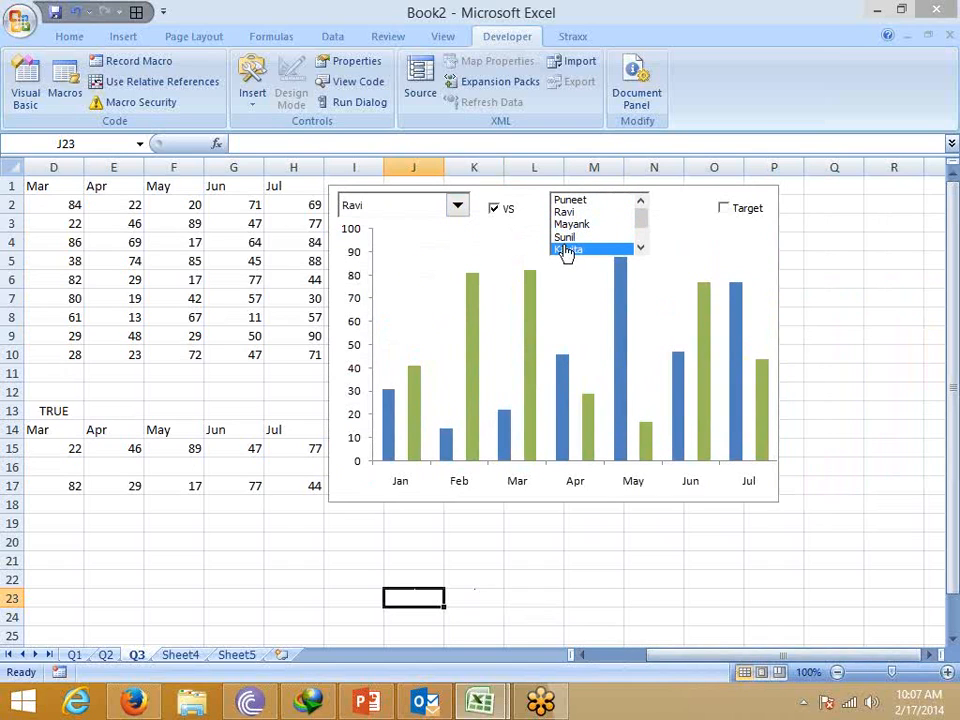
Uncheck VS, check Target and choose the fourth name in the chart's combo box.
click(493, 209)
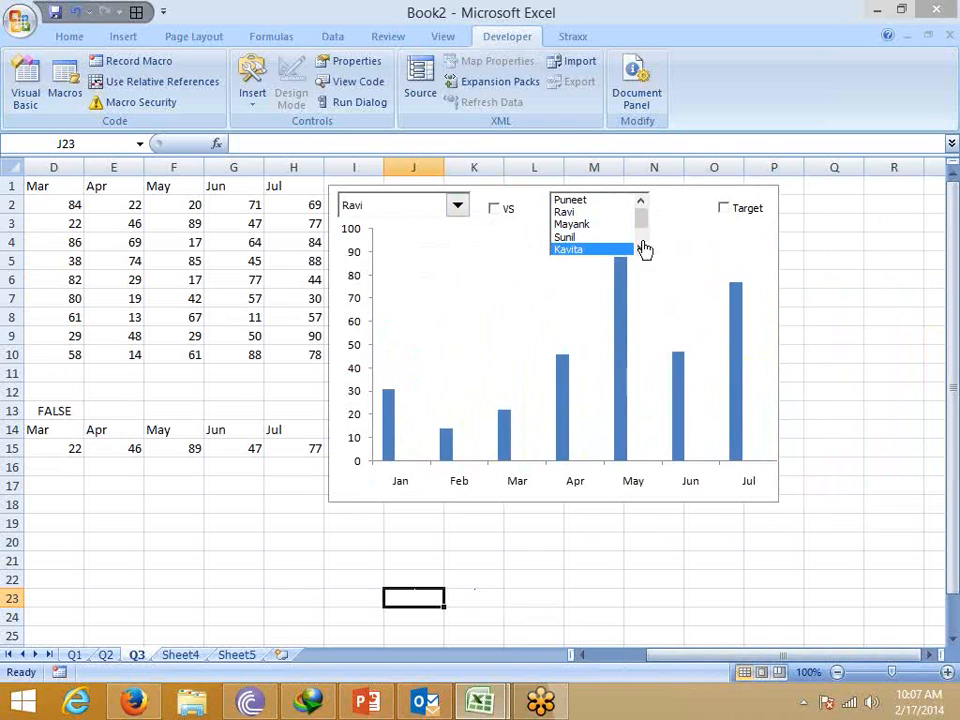
click(740, 222)
click(437, 208)
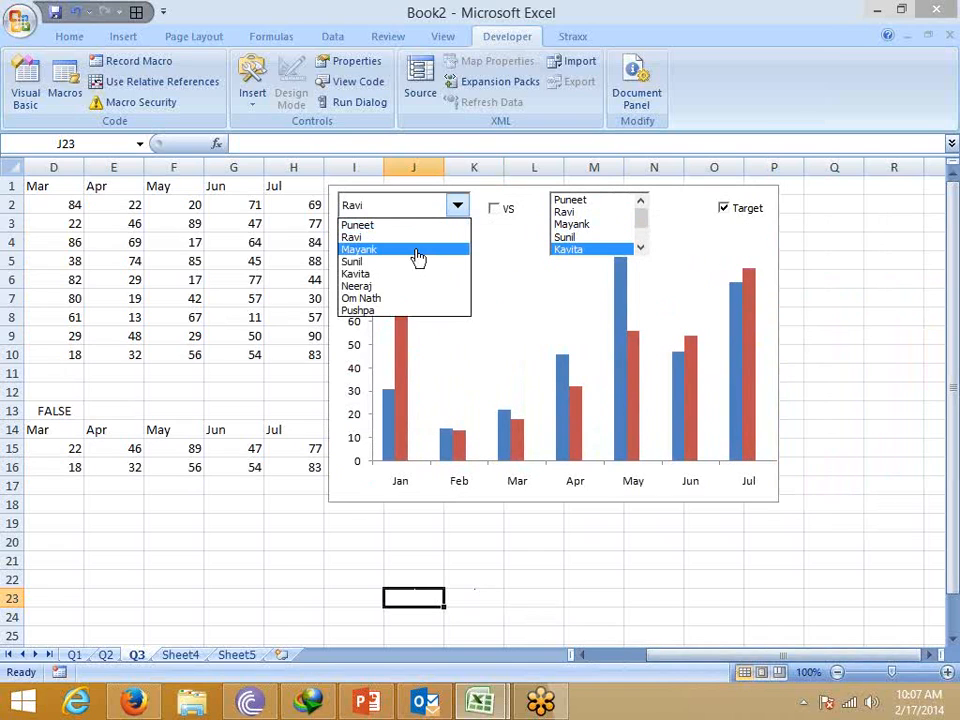
click(413, 261)
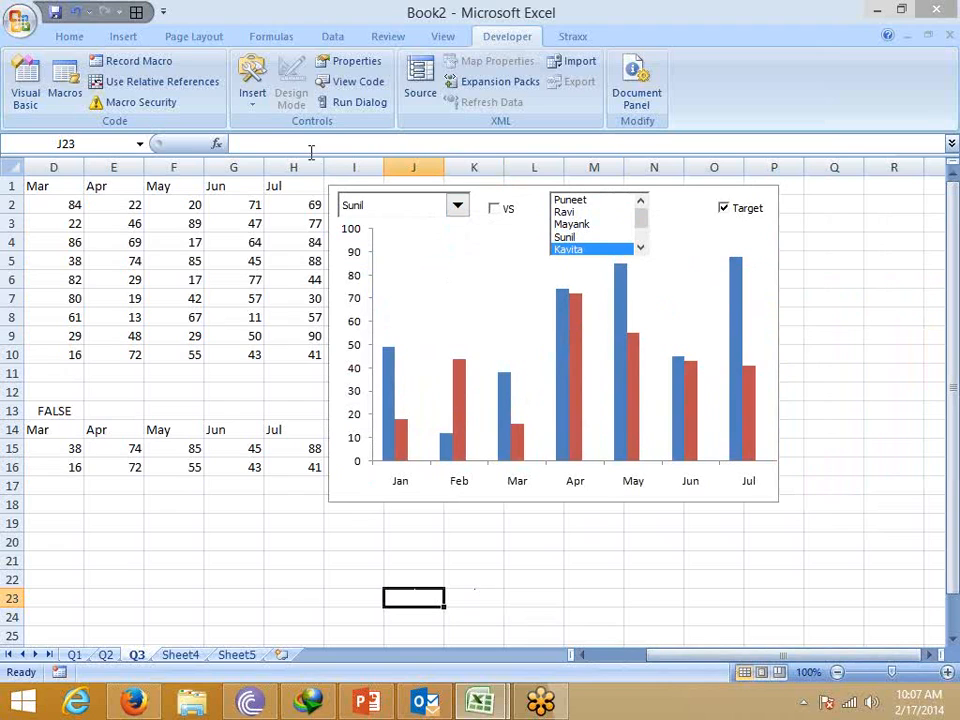
Insert a spin button form control on the chart, just below the combo box.
click(255, 108)
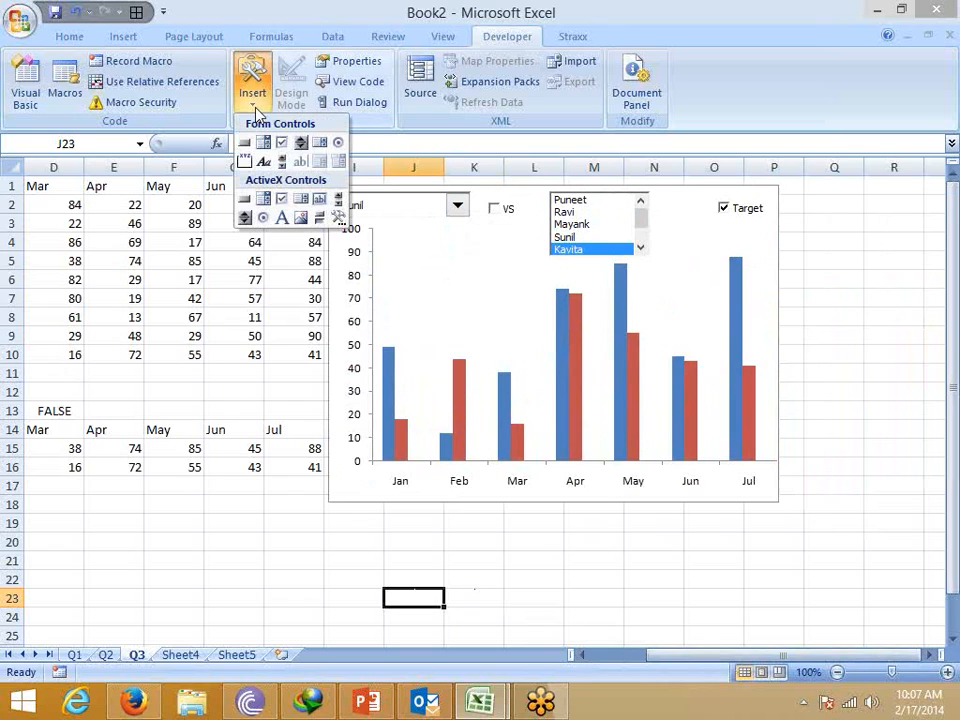
click(302, 145)
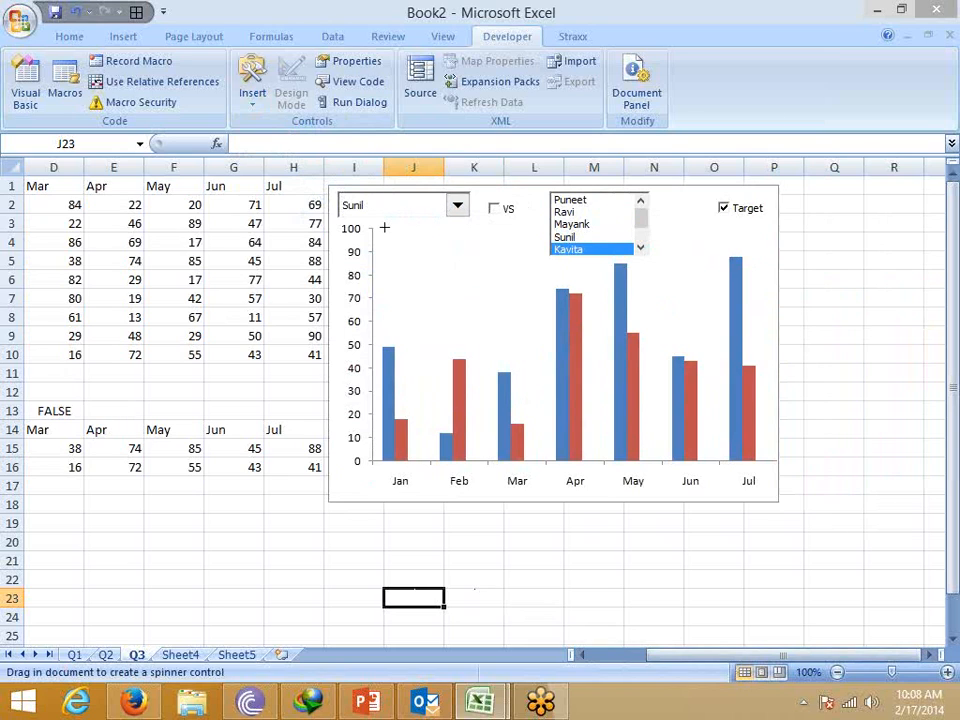
drag(384, 228, 412, 265)
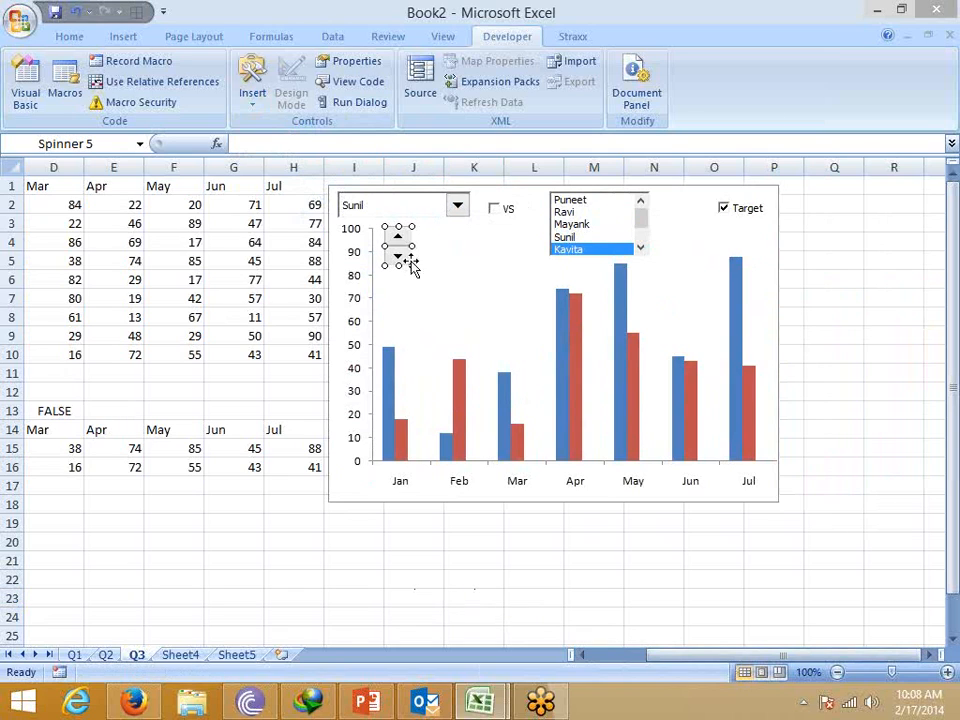
Set the spin button's minimum value to 1 and its maximum value to 7.
right_click(410, 254)
mouse_move(491, 355)
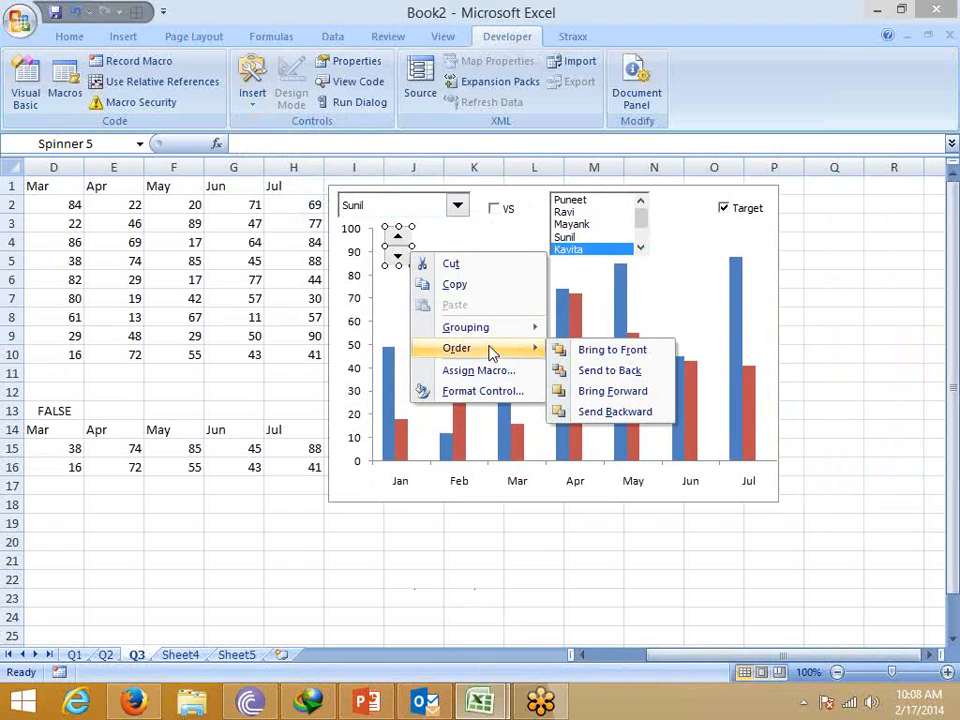
click(487, 392)
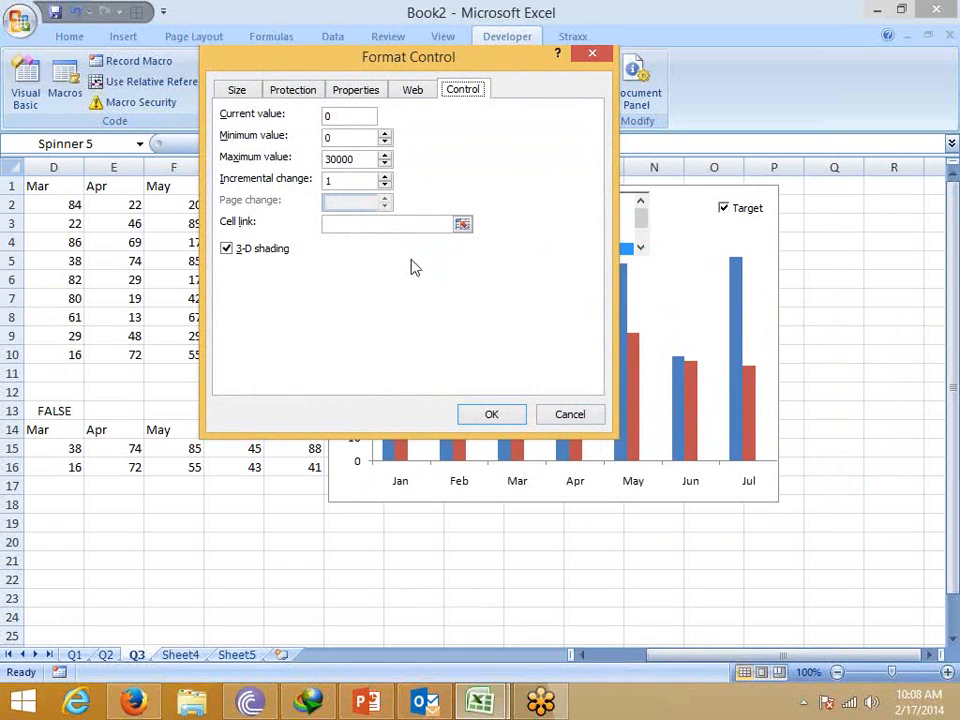
double_click(341, 139)
double_click(355, 159)
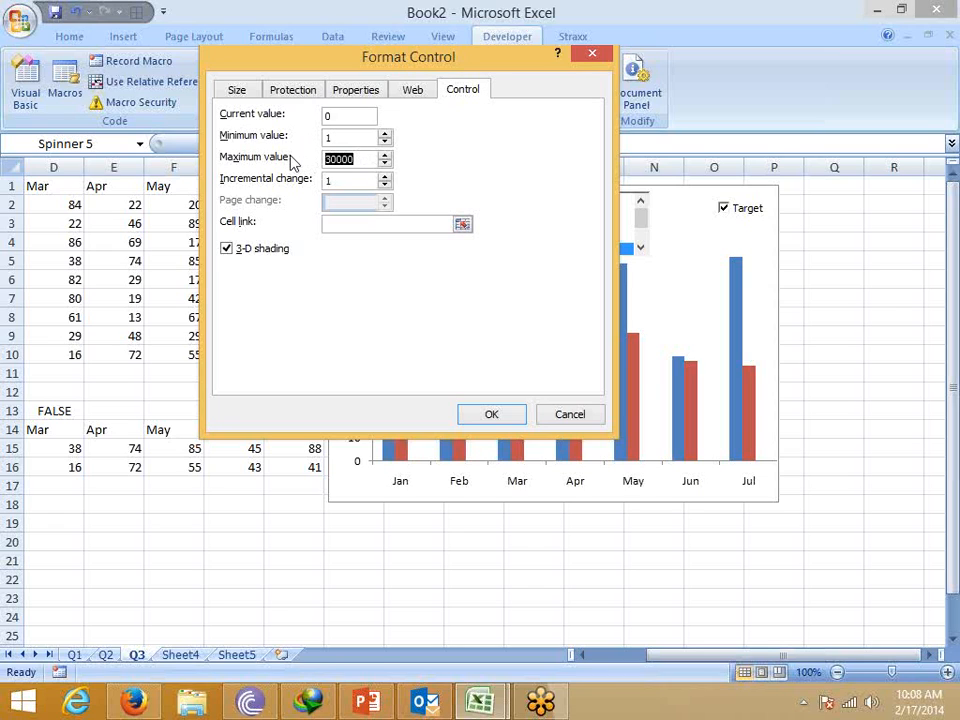
text(7)
click(347, 180)
Link the spin button to cell A13, apply its settings and deselect it.
click(364, 222)
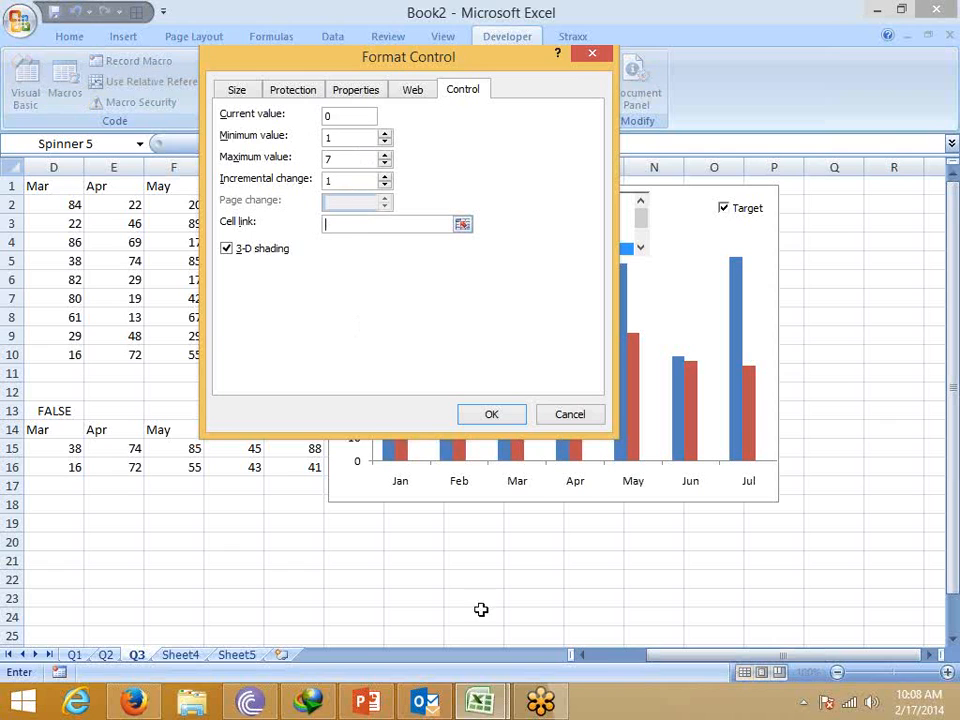
click(460, 222)
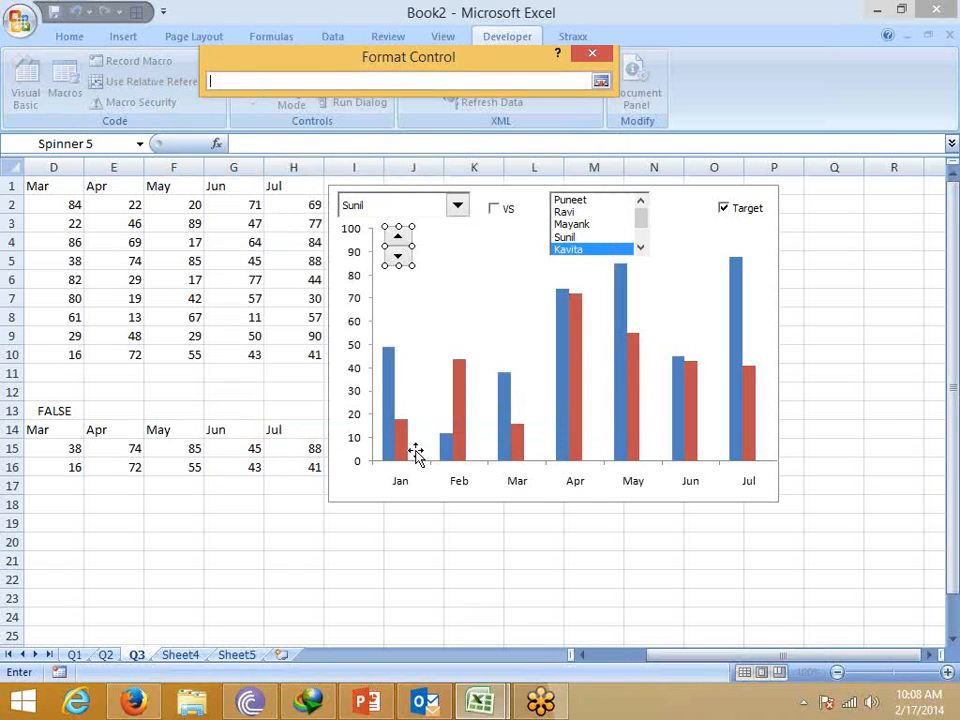
drag(643, 656, 590, 660)
click(75, 411)
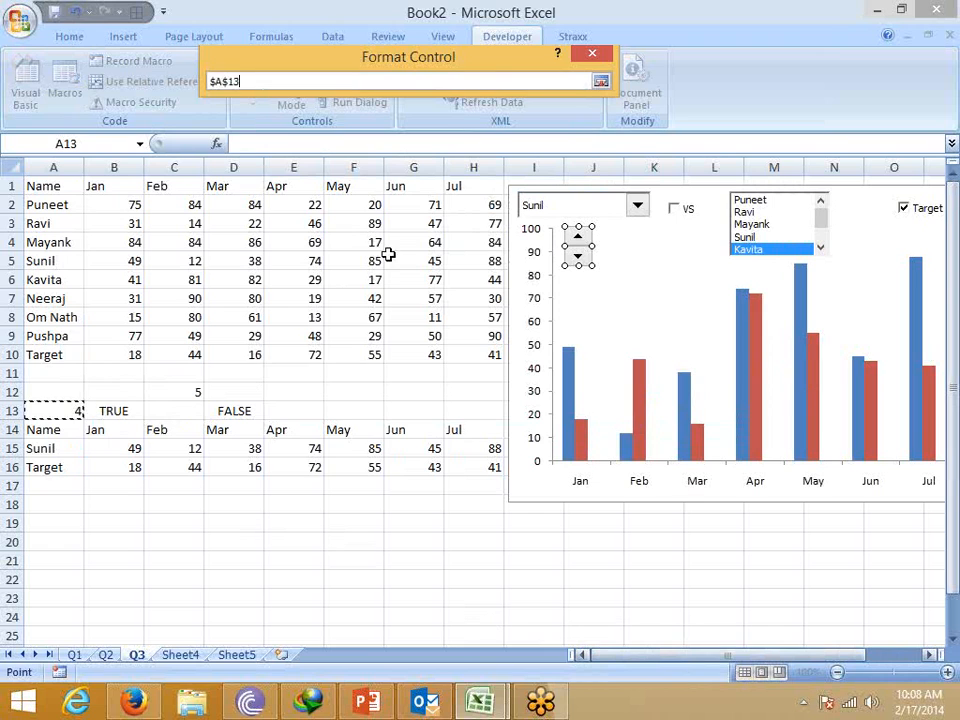
click(600, 81)
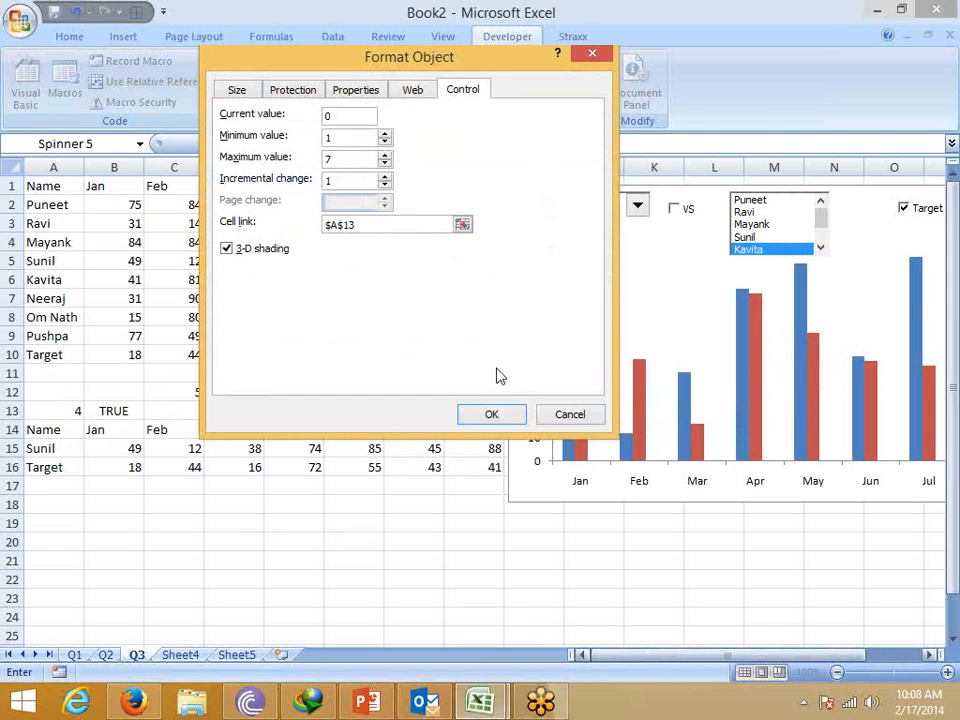
click(491, 425)
click(334, 563)
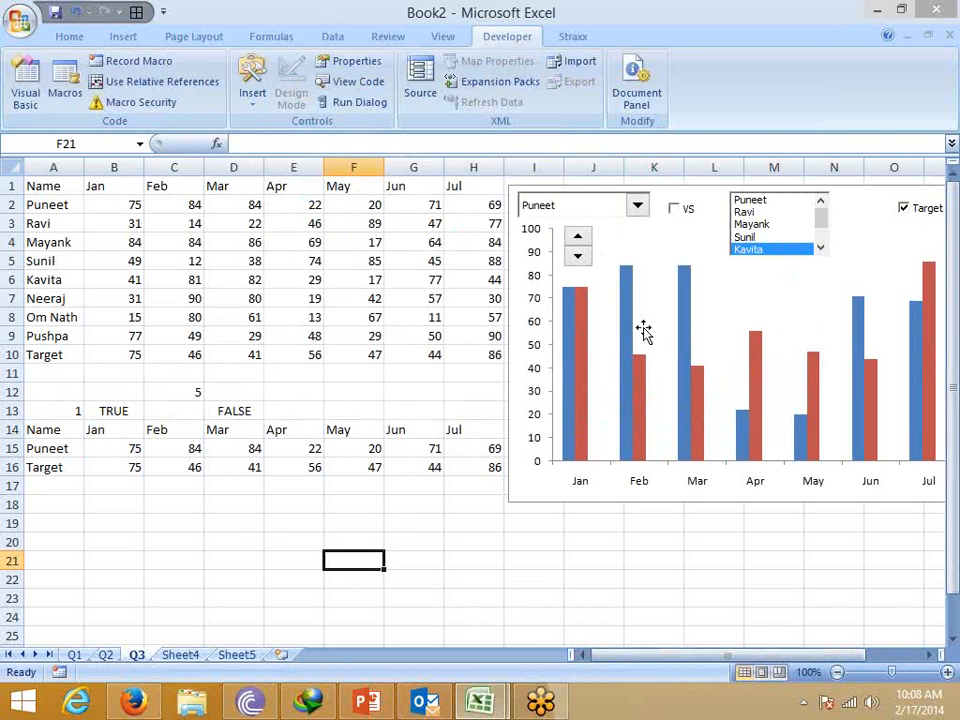
Test the spin button by stepping up through the names to the seventh one.
click(578, 238)
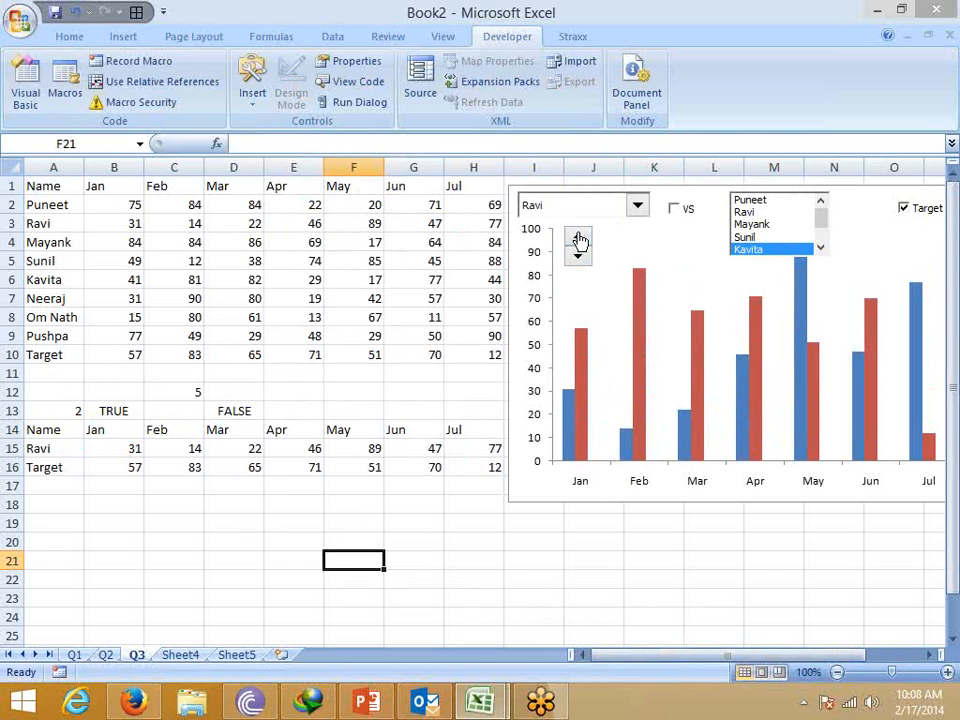
click(580, 240)
click(580, 240)
click(580, 240)
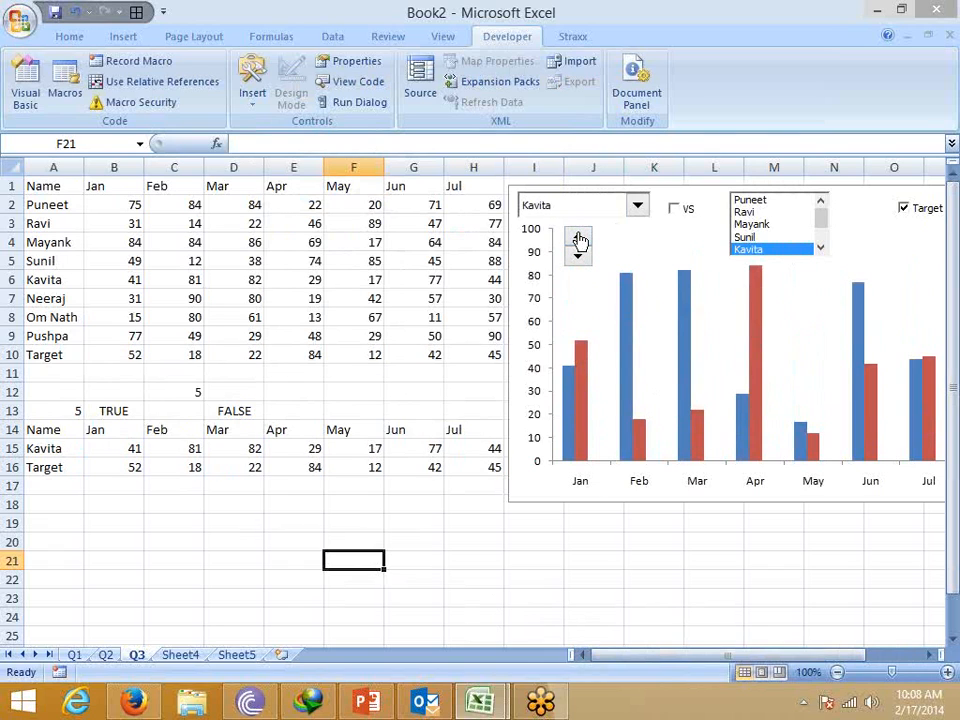
click(580, 240)
click(580, 240)
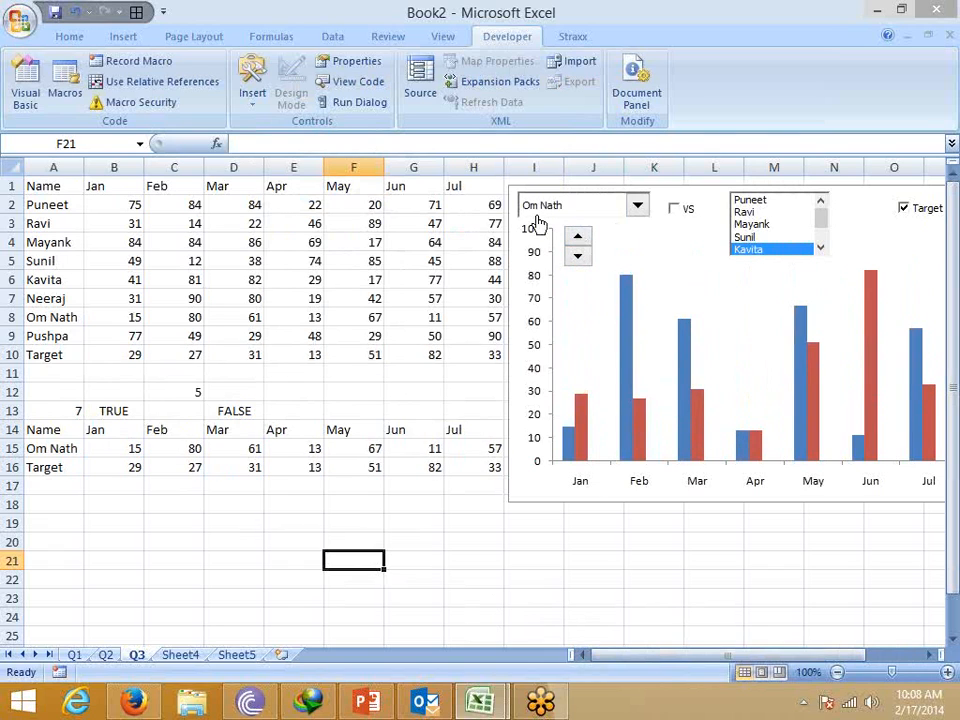
Step the spin button back and forth between the seventh and sixth names to check the chart's response.
click(578, 256)
click(578, 238)
click(578, 256)
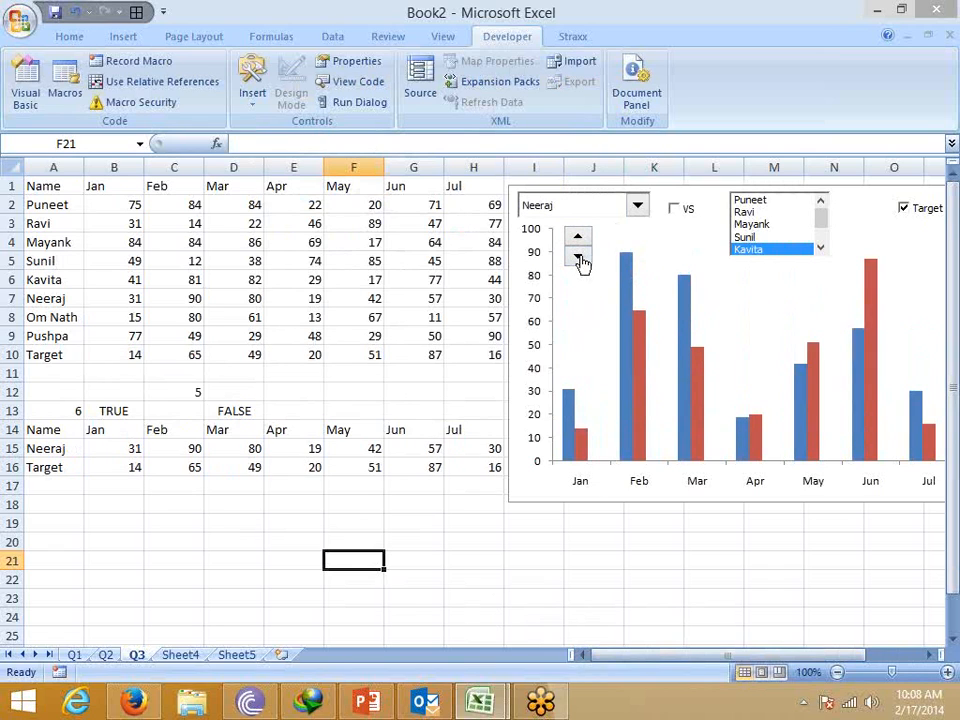
click(578, 238)
click(578, 256)
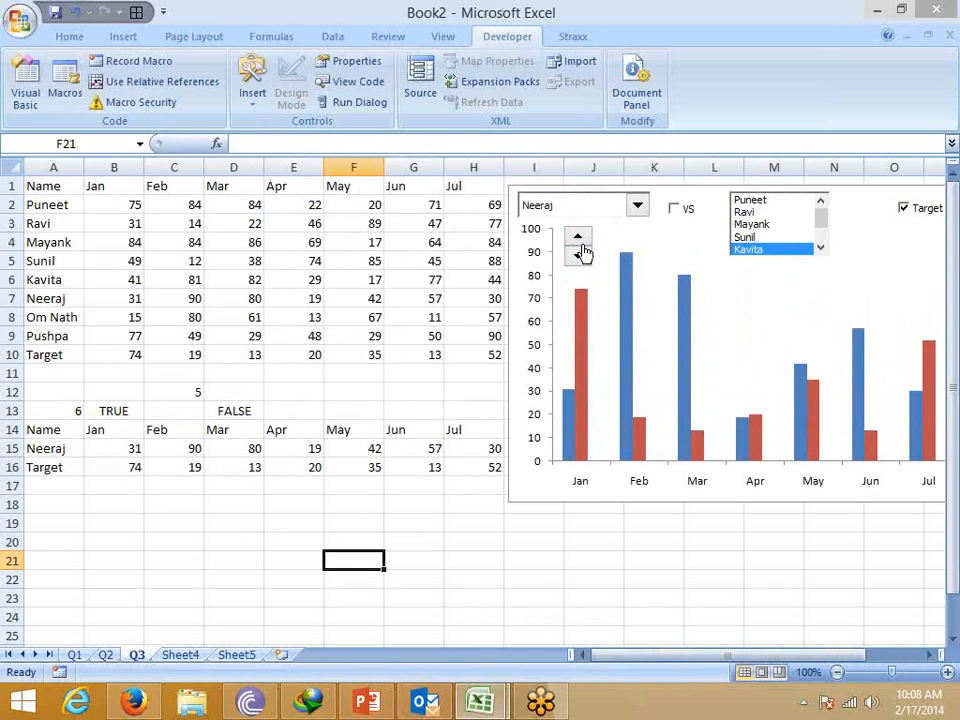
click(579, 242)
Copy the data table with its Name, month and Target data from Q3 into Sheet4, starting at A1.
click(252, 80)
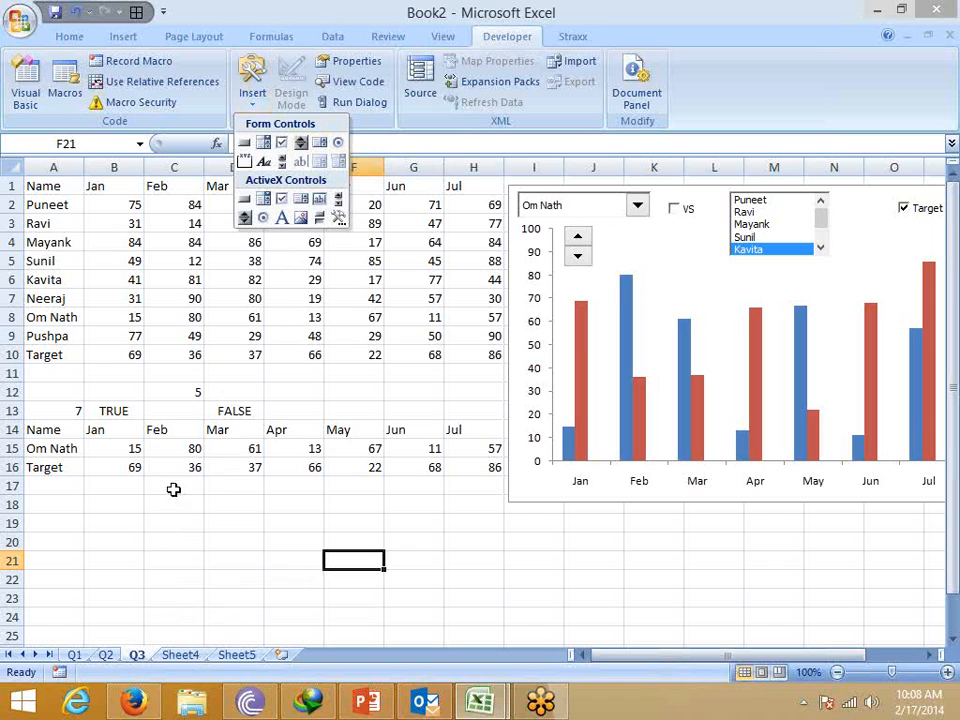
click(66, 206)
drag(62, 195, 469, 354)
key(ctrl+c)
click(182, 655)
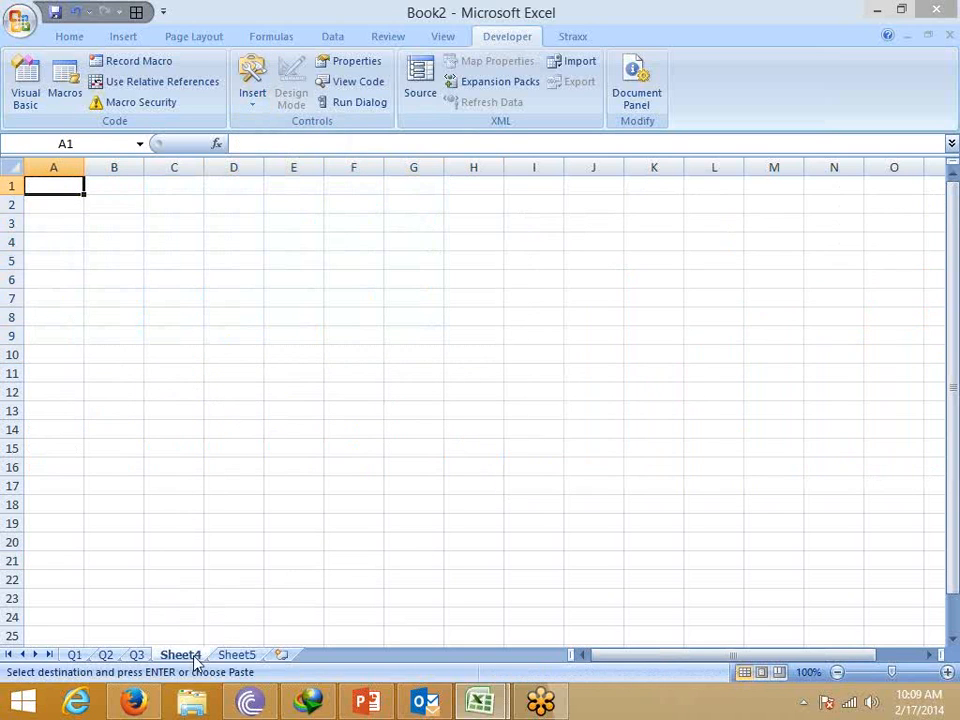
key(ctrl+v)
click(287, 509)
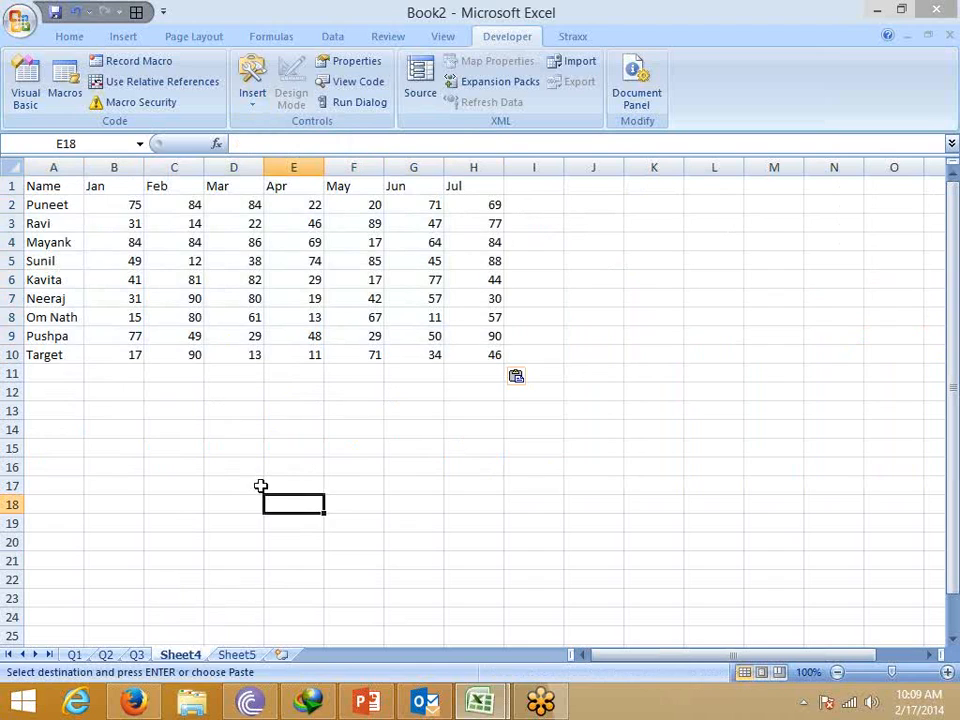
Examine the copied table's name column, the first person's monthly values and the January column.
click(47, 186)
drag(73, 191, 128, 340)
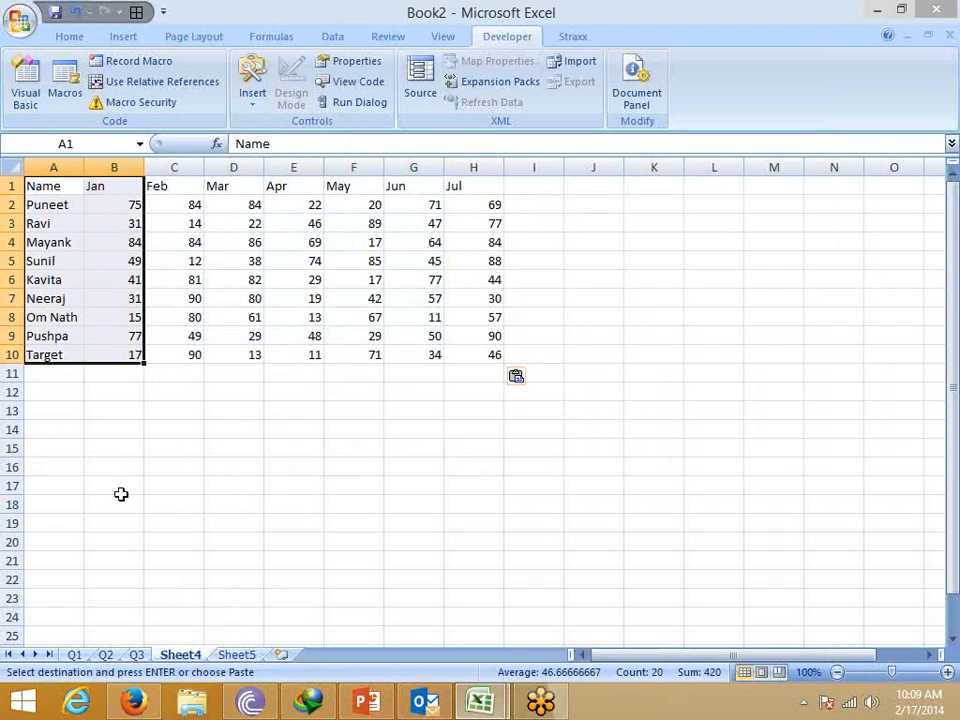
click(70, 242)
click(60, 210)
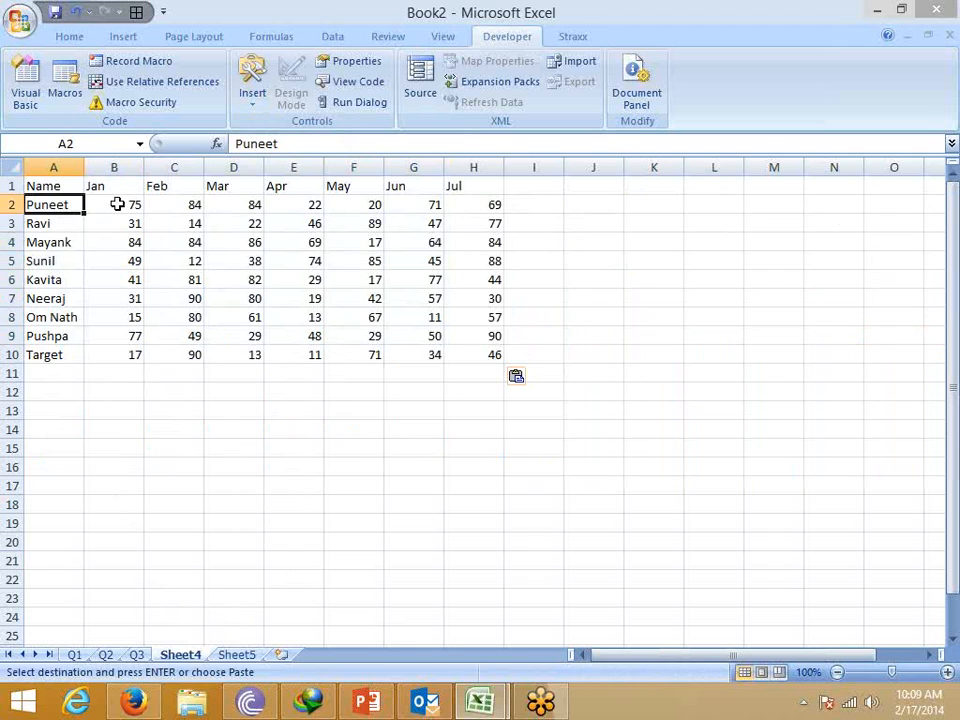
drag(117, 203, 471, 202)
click(354, 298)
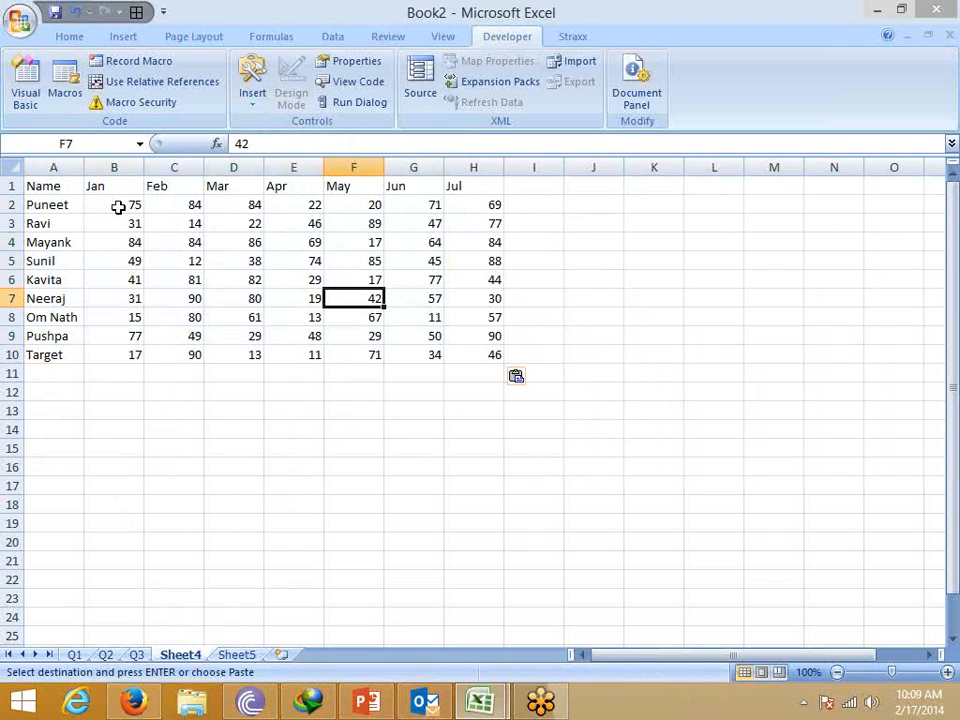
drag(118, 208, 122, 336)
click(97, 184)
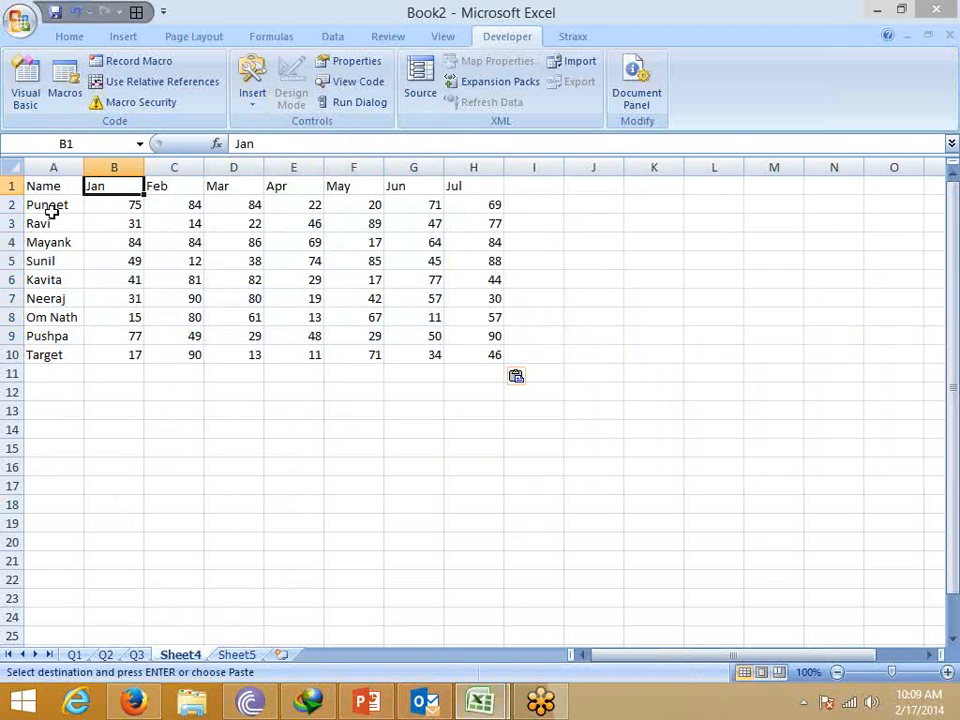
drag(51, 210, 54, 344)
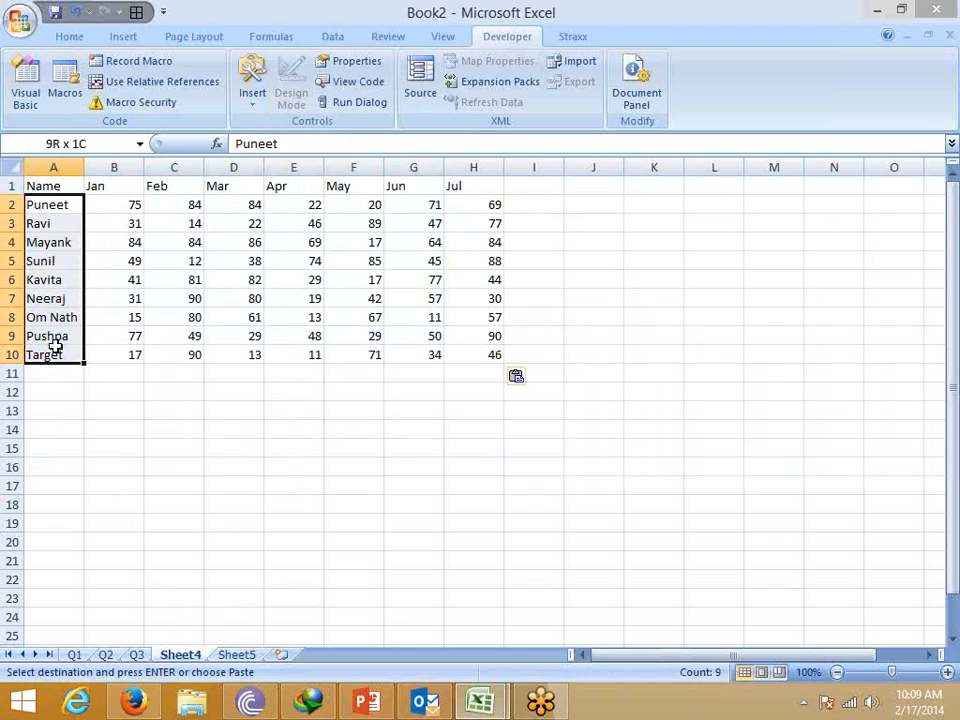
Enter 1 in cell A13 on Sheet4 as the selector value.
click(72, 430)
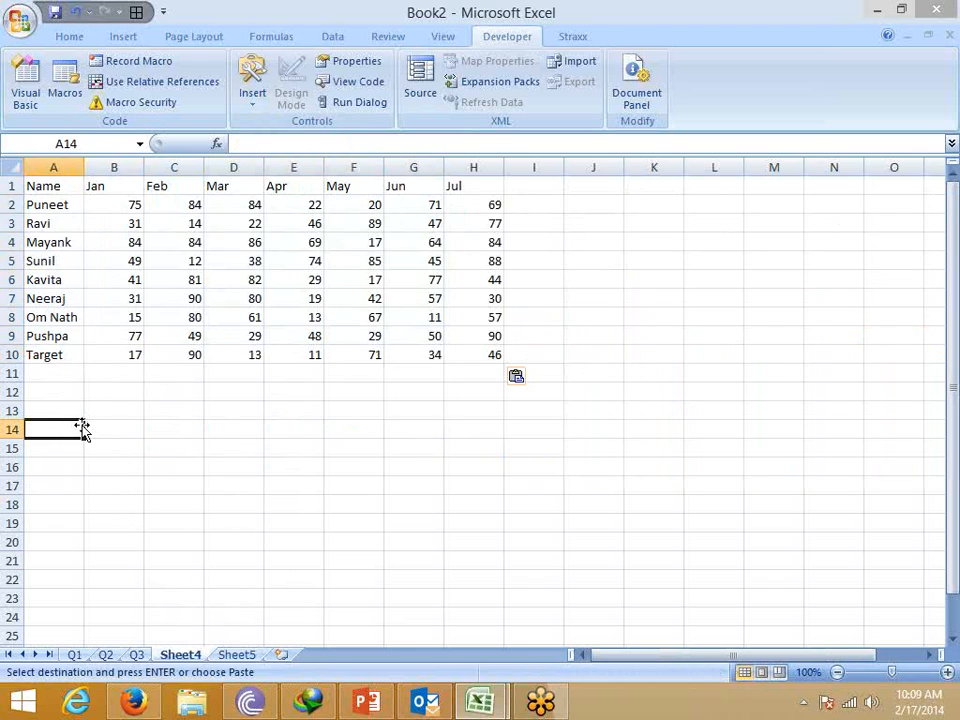
key(Up)
key(Up)
key(Down)
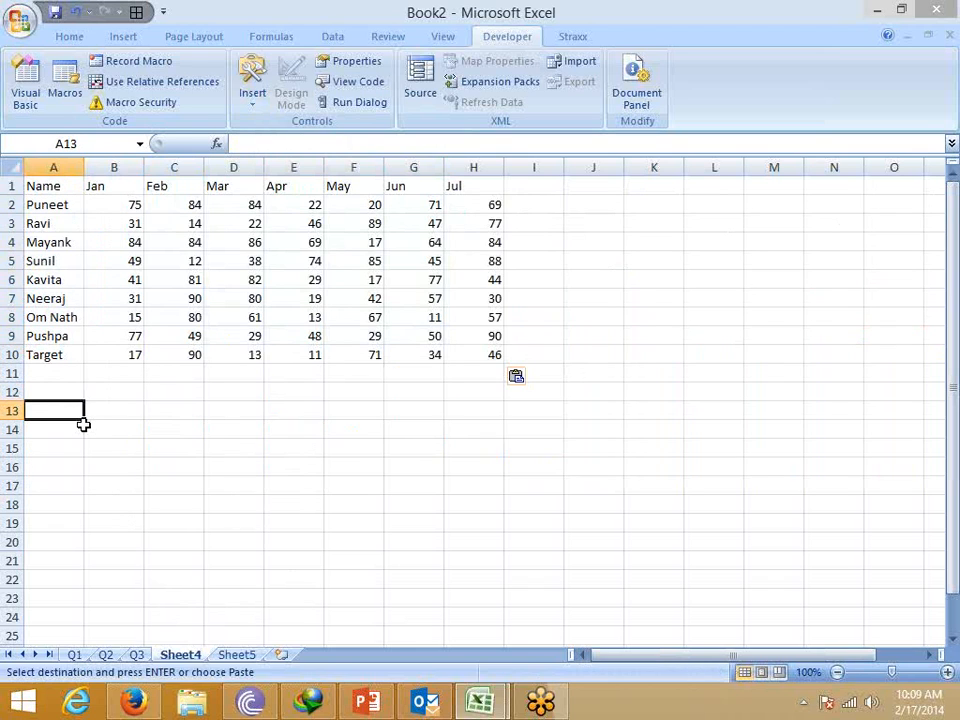
text(1)
key(Down)
key(Down)
key(Up)
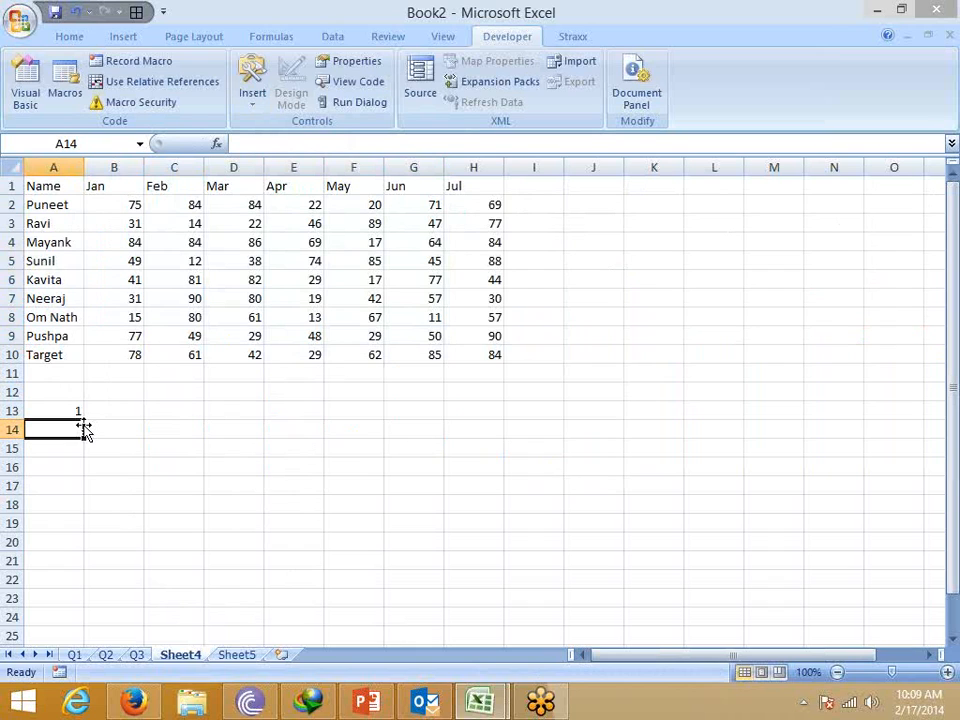
text(=of)
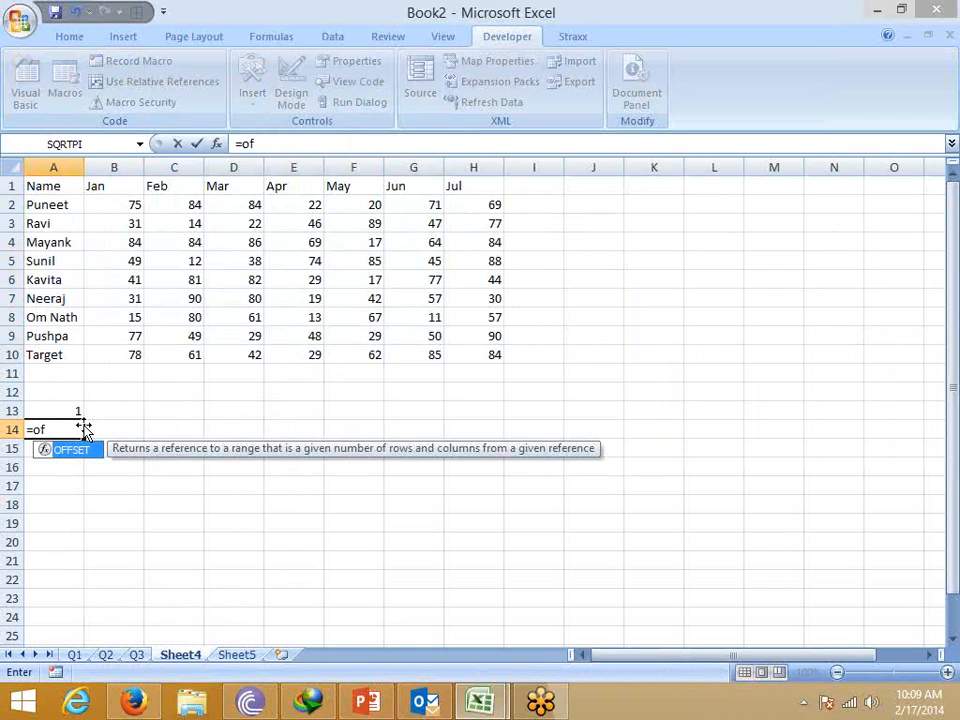
key(Escape)
key(Escape)
text(=)
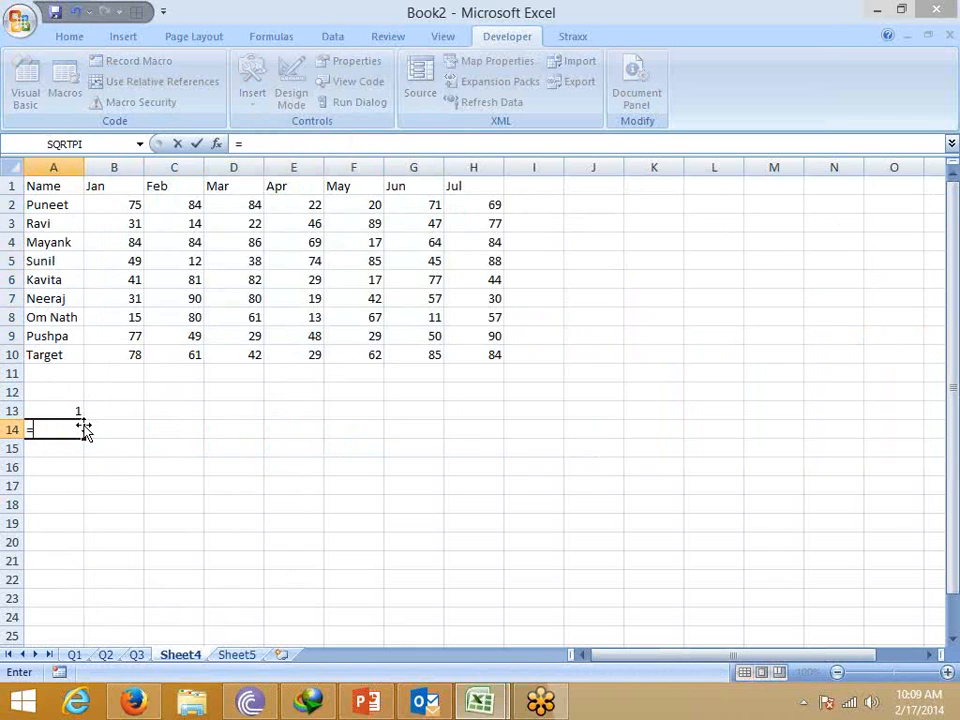
key(Escape)
key(Up)
key(Up)
key(ctrl+Up)
key(ctrl+Up)
key(ctrl+shift+Down)
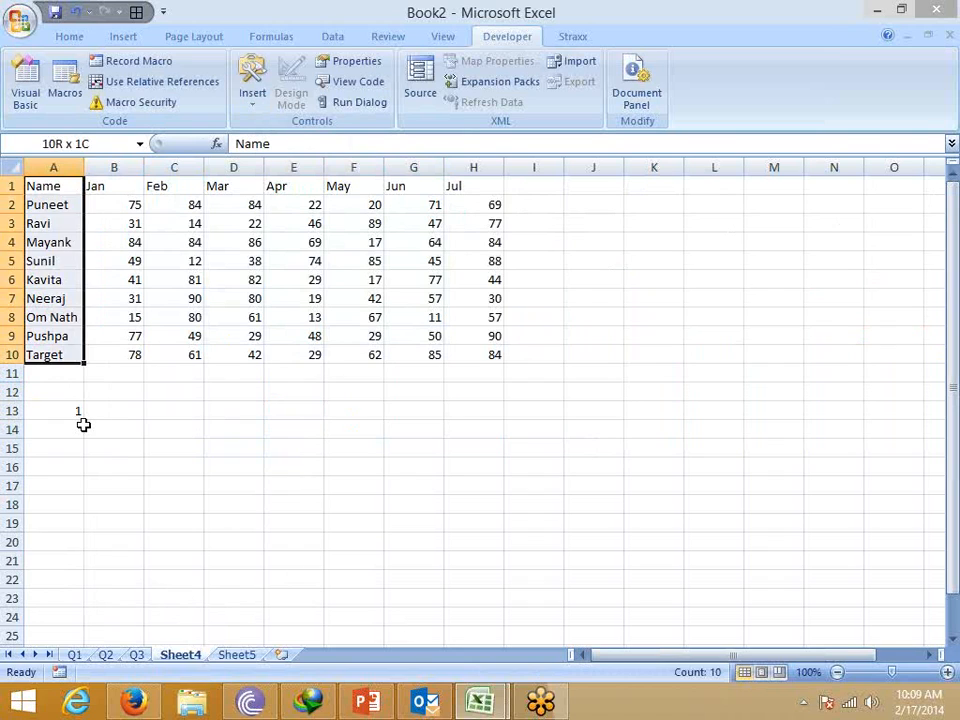
key(ctrl+c)
key(Down)
key(Down)
key(Down)
key(Escape)
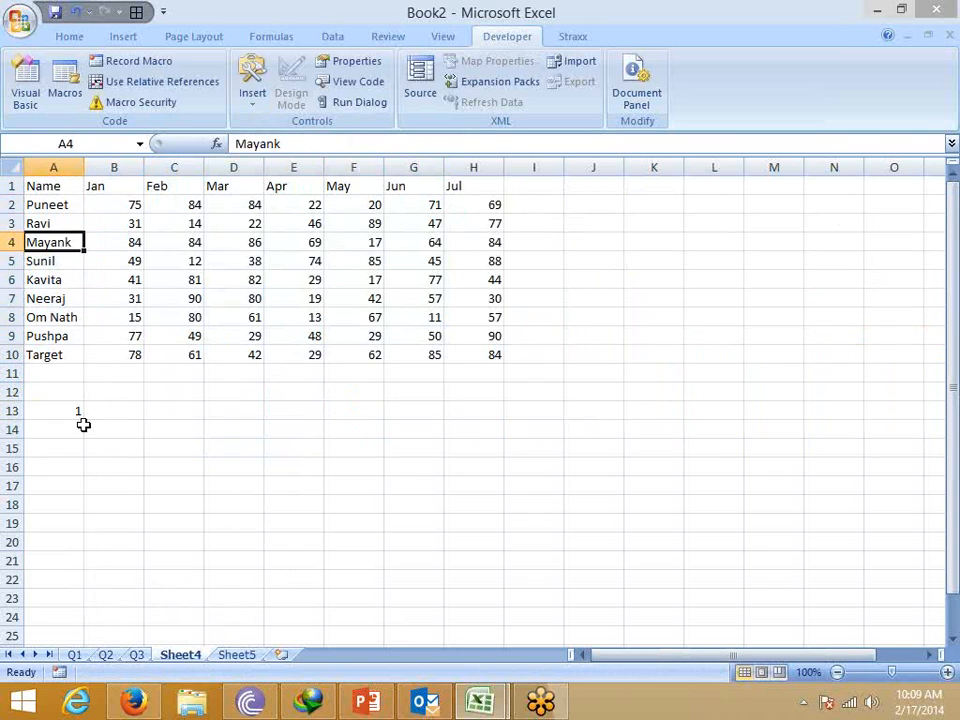
Copy the Name header and people's names in A1:A9, without Target, to the cells starting at A14.
key(Up)
key(ctrl+Up)
key(ctrl+shift+Down)
key(shift+Up)
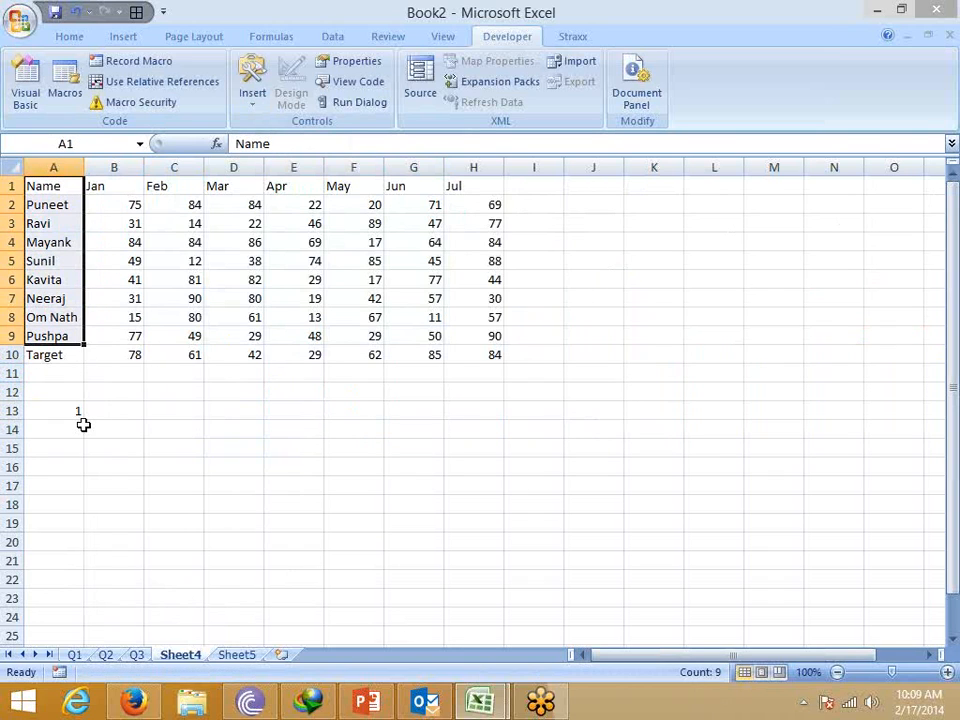
key(ctrl+c)
key(Down)
key(ctrl+Down)
key(ctrl+Down)
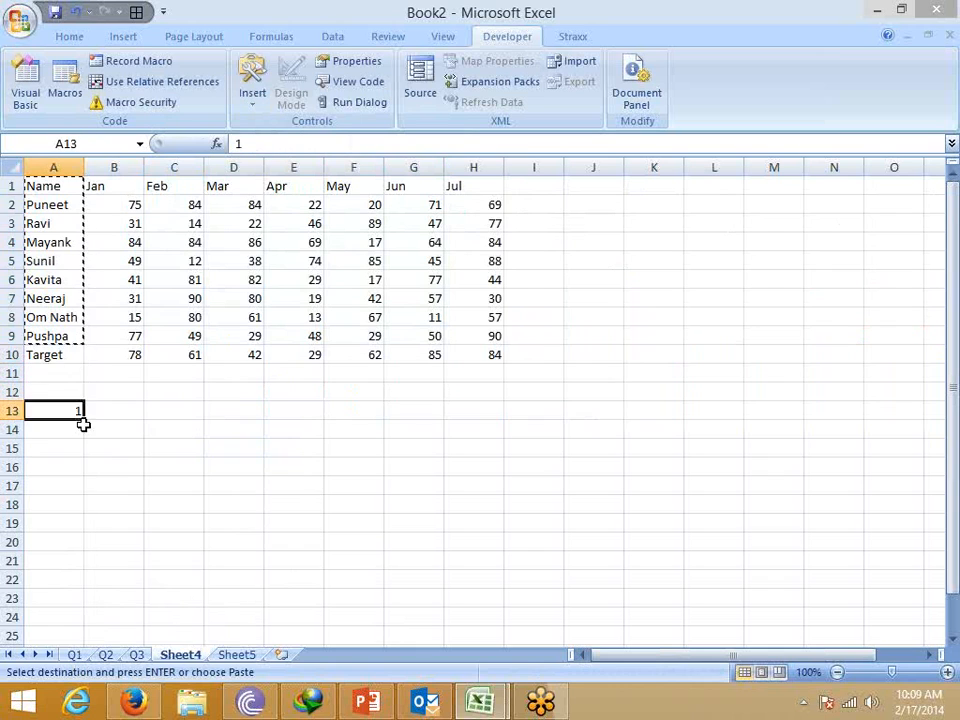
key(Down)
key(ctrl+v)
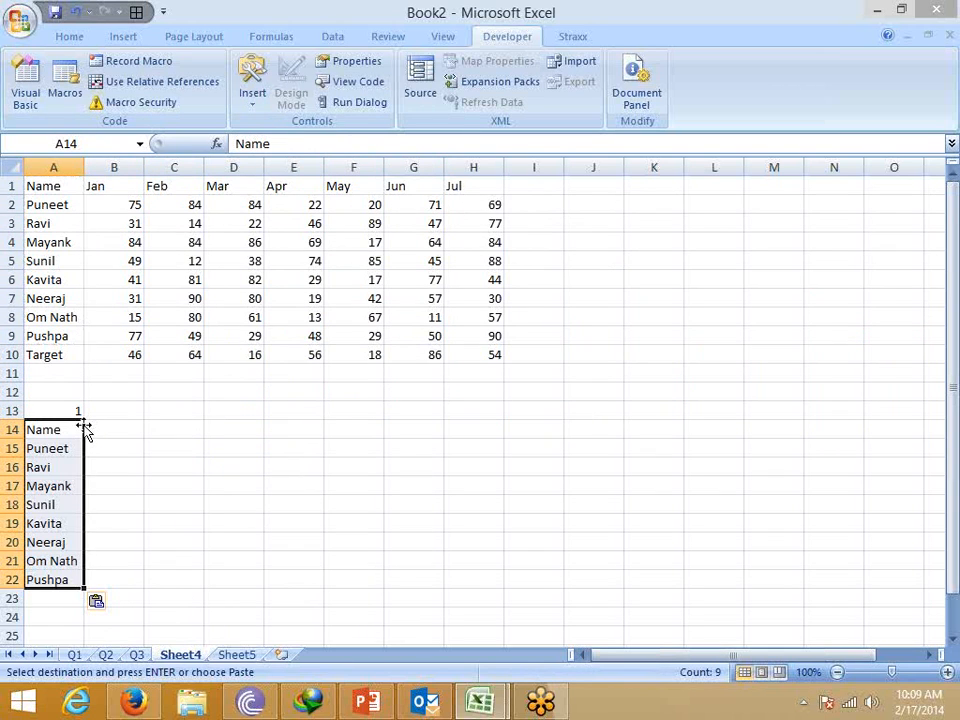
key(Escape)
key(Right)
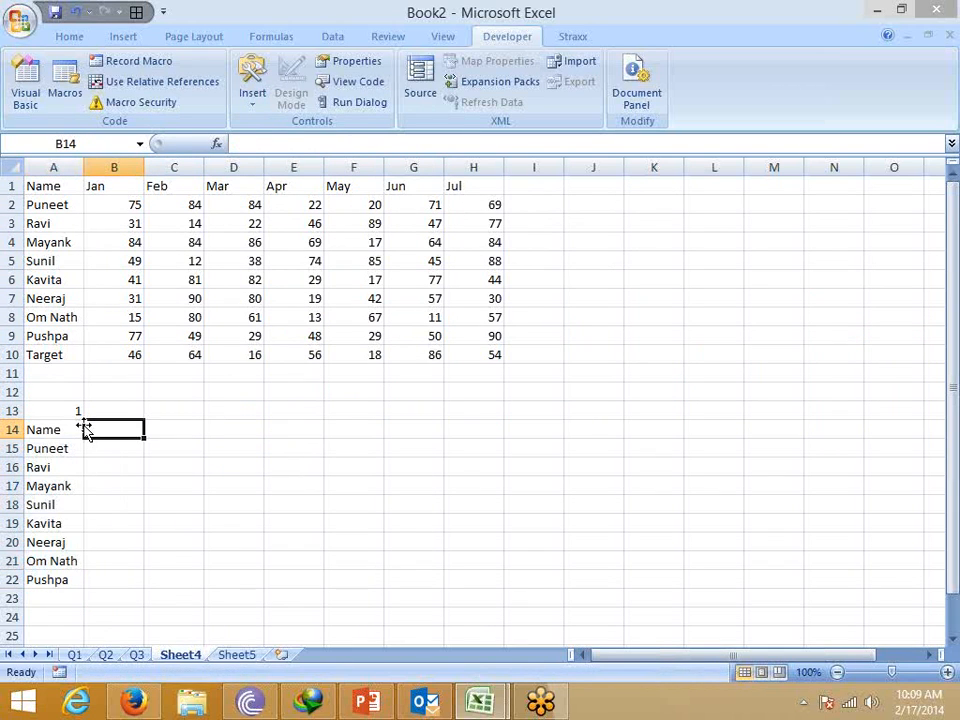
Enter =OFFSET(A1,0,A13) in B14 to fetch the month header chosen by the selector.
text(=of)
key(Tab)
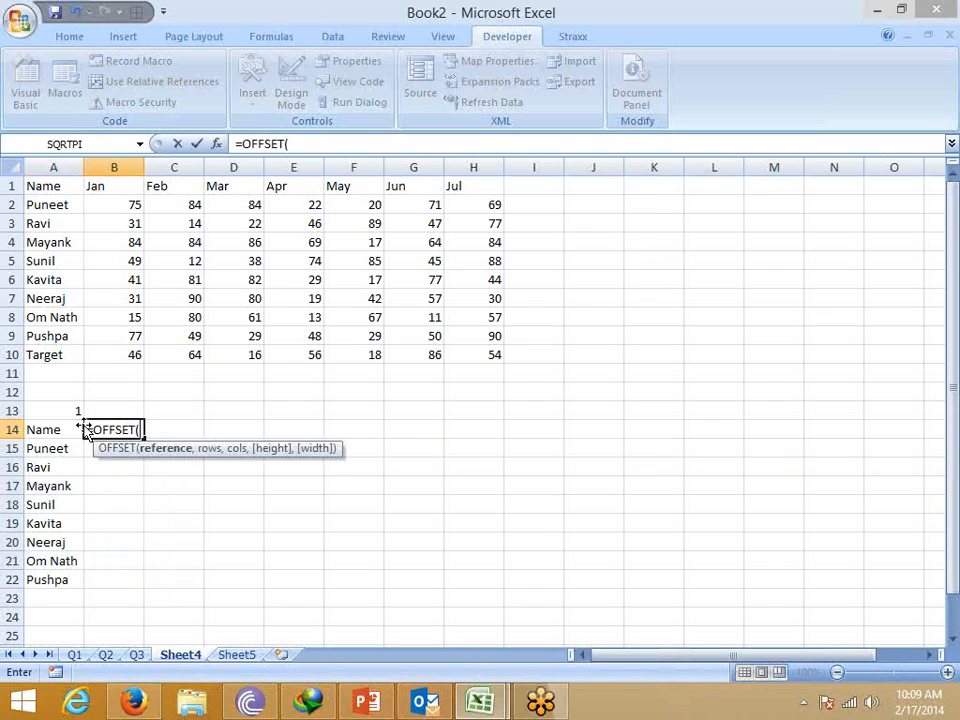
click(41, 186)
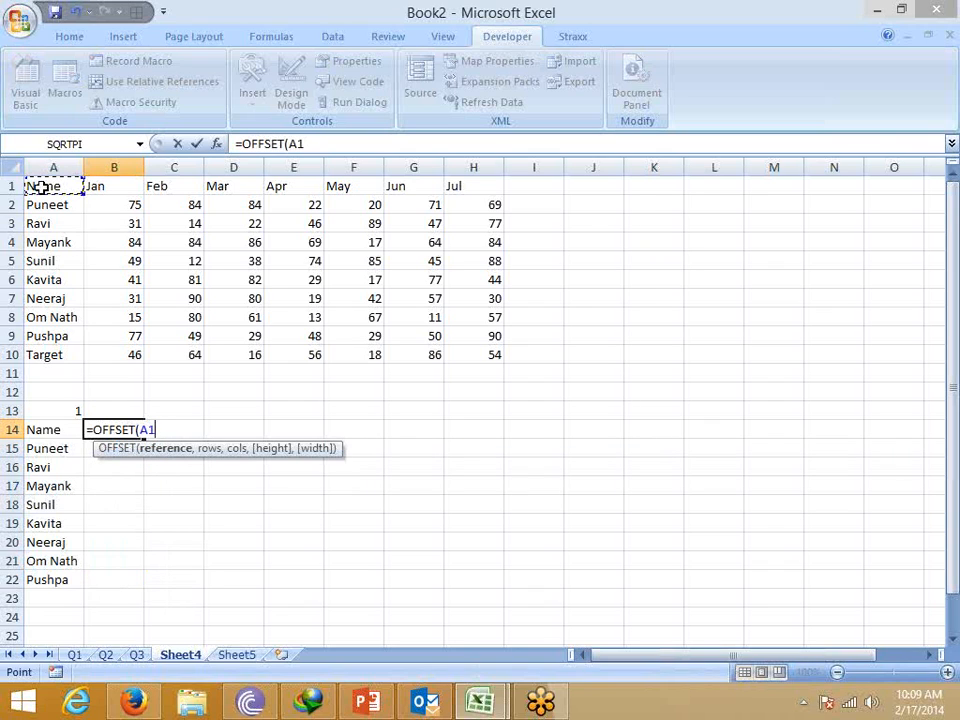
text(,0,)
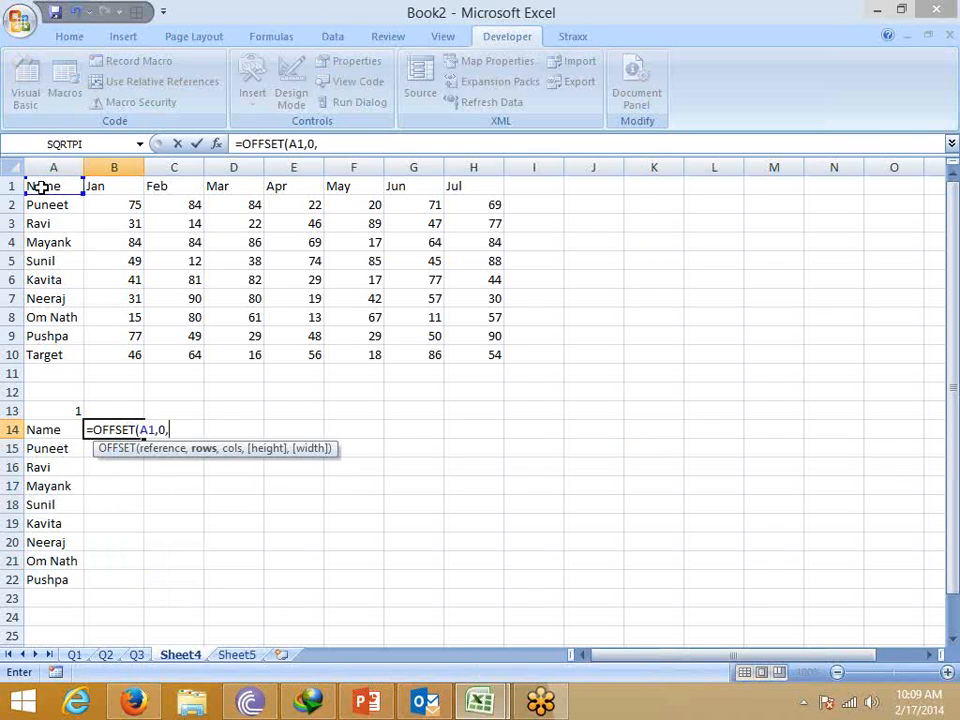
click(71, 409)
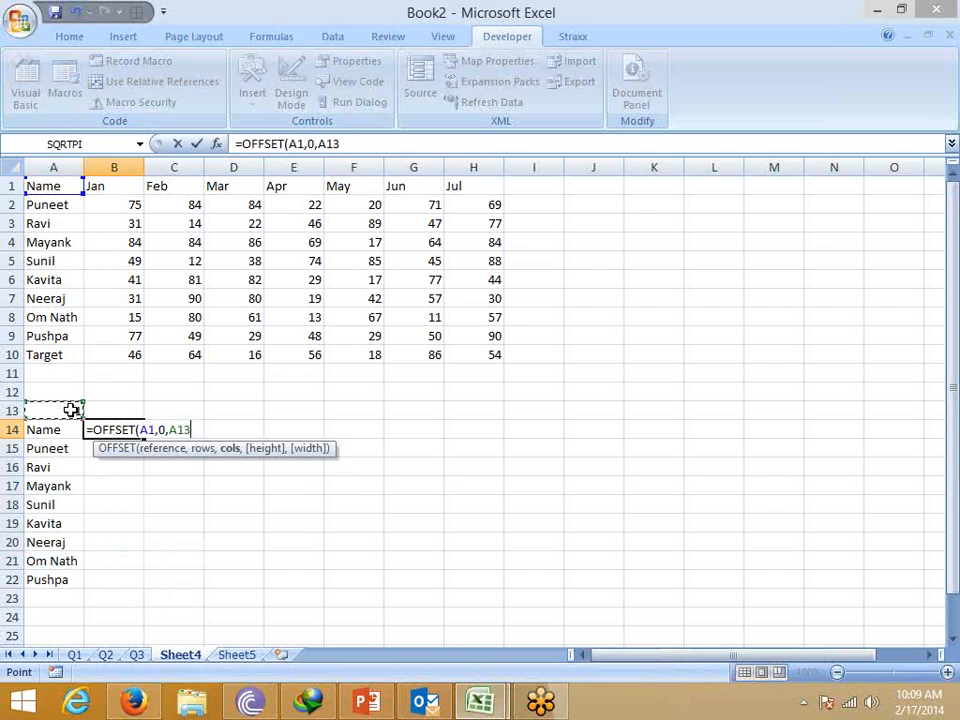
key(Return)
key(Up)
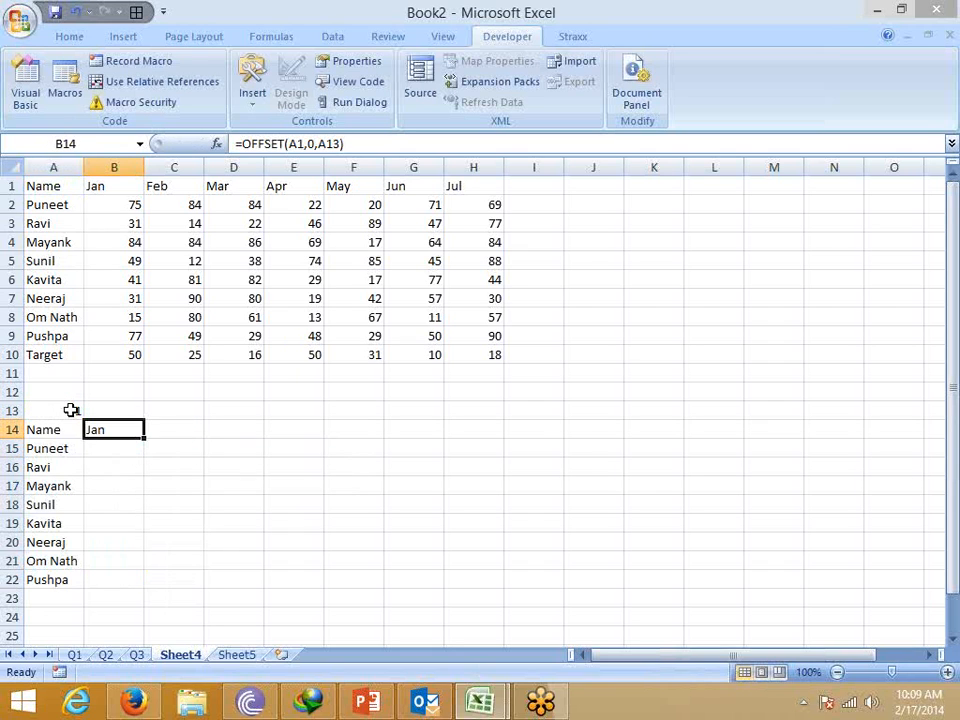
Make the A13 reference in B14's formula absolute as $A$13 and fill the formula down to B22.
click(335, 144)
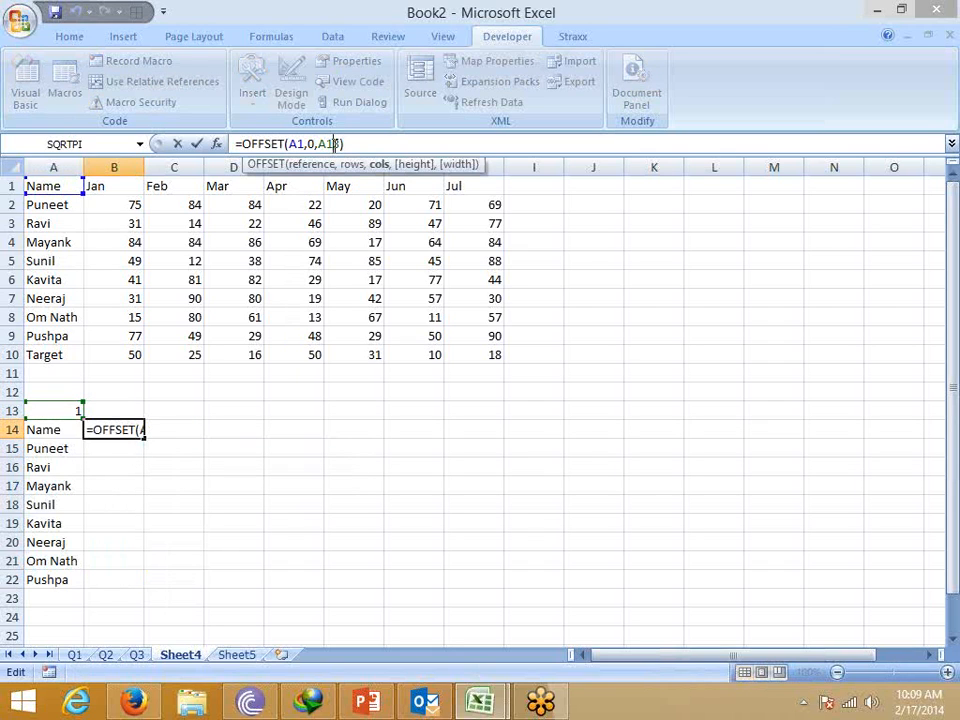
key(F4)
key(Return)
key(Up)
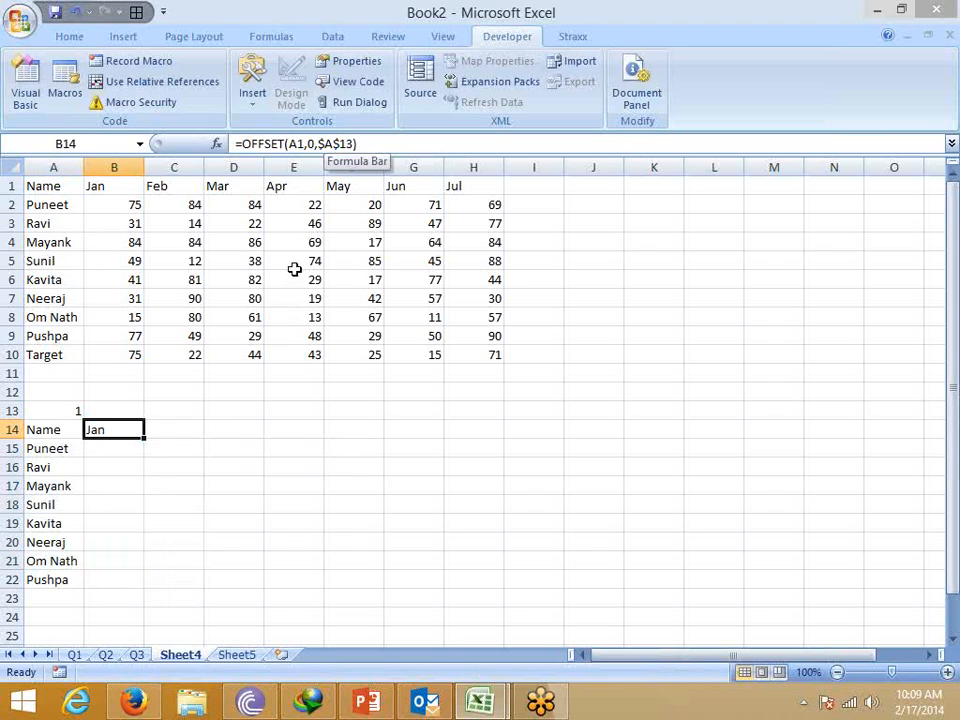
double_click(147, 437)
Set the selector in A13 to 2 and then to 3 to test the OFFSET column.
click(72, 409)
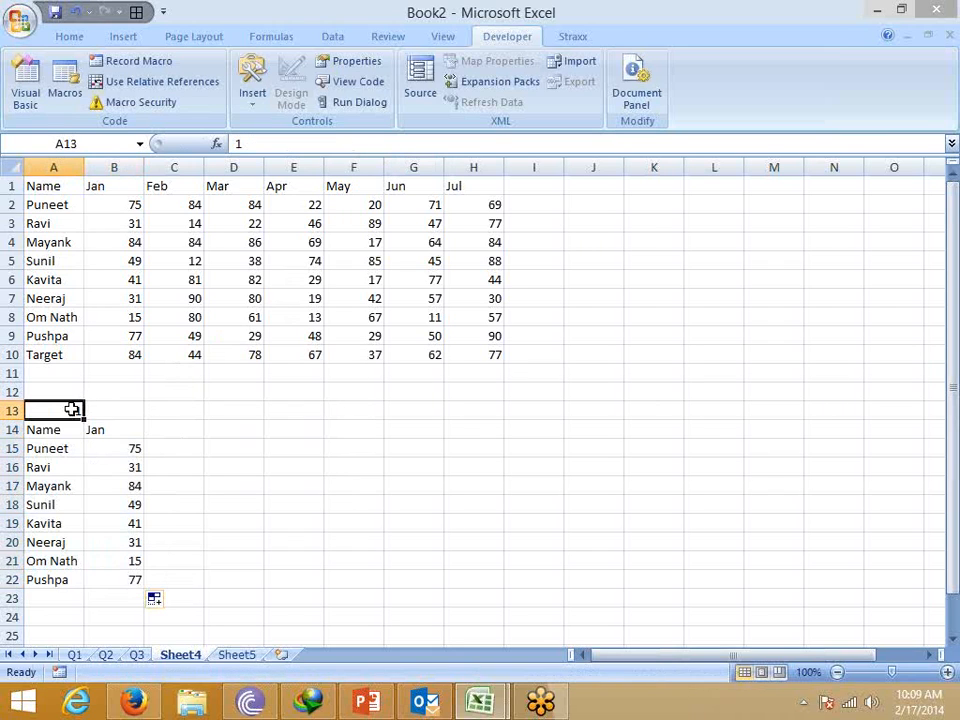
click(72, 409)
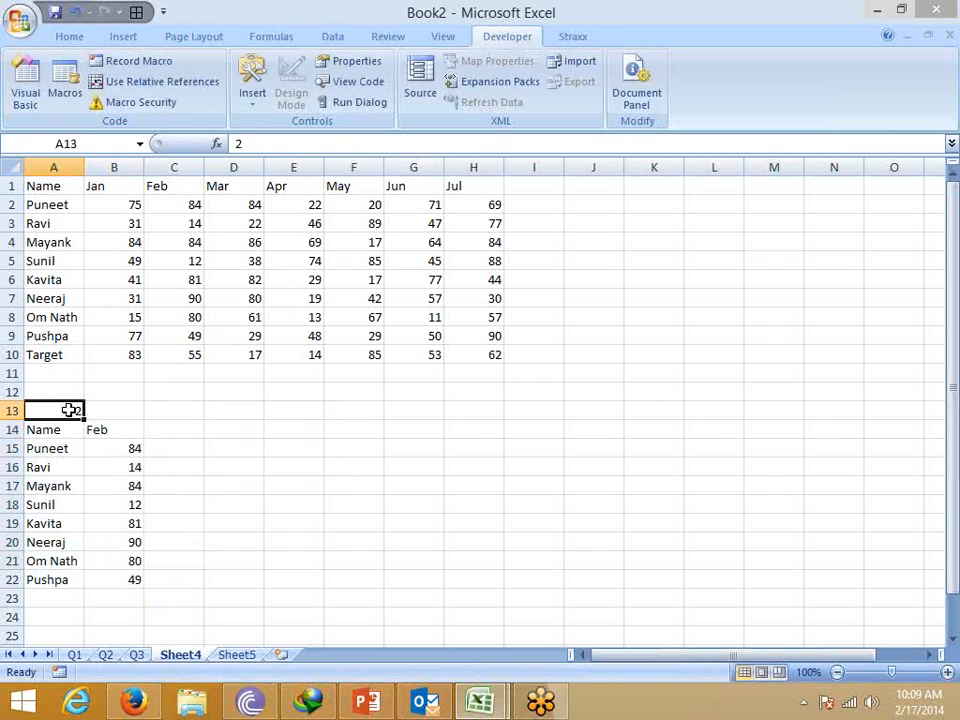
click(72, 409)
key(Return)
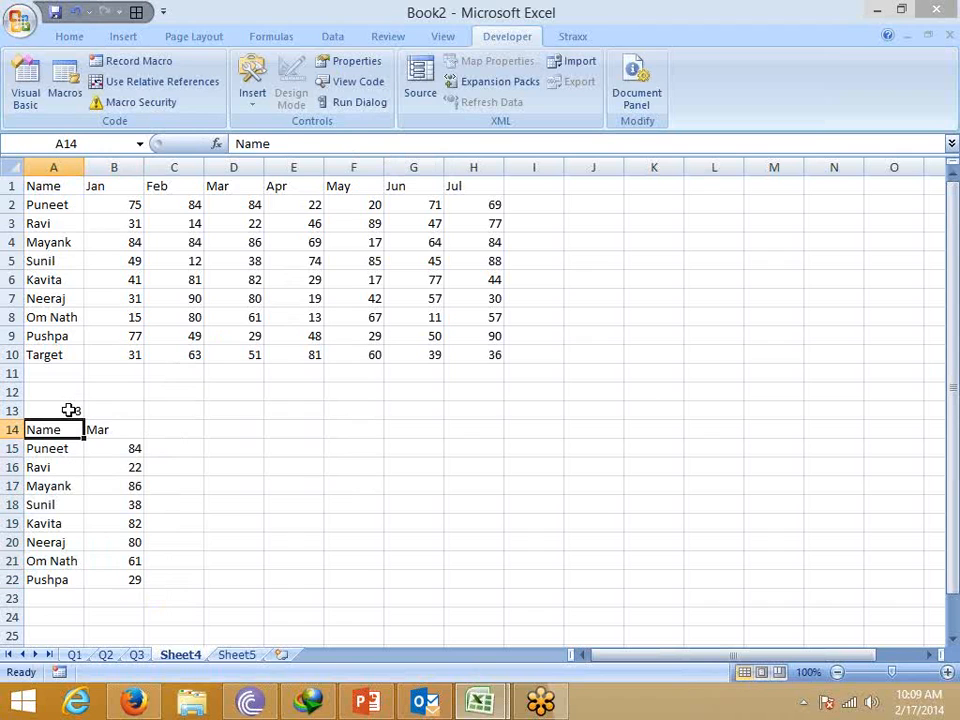
Insert a 2-D clustered column chart from A14:B22 and place it beside the selector table.
key(Right)
key(Left)
key(ctrl+shift+Down)
key(shift+Right)
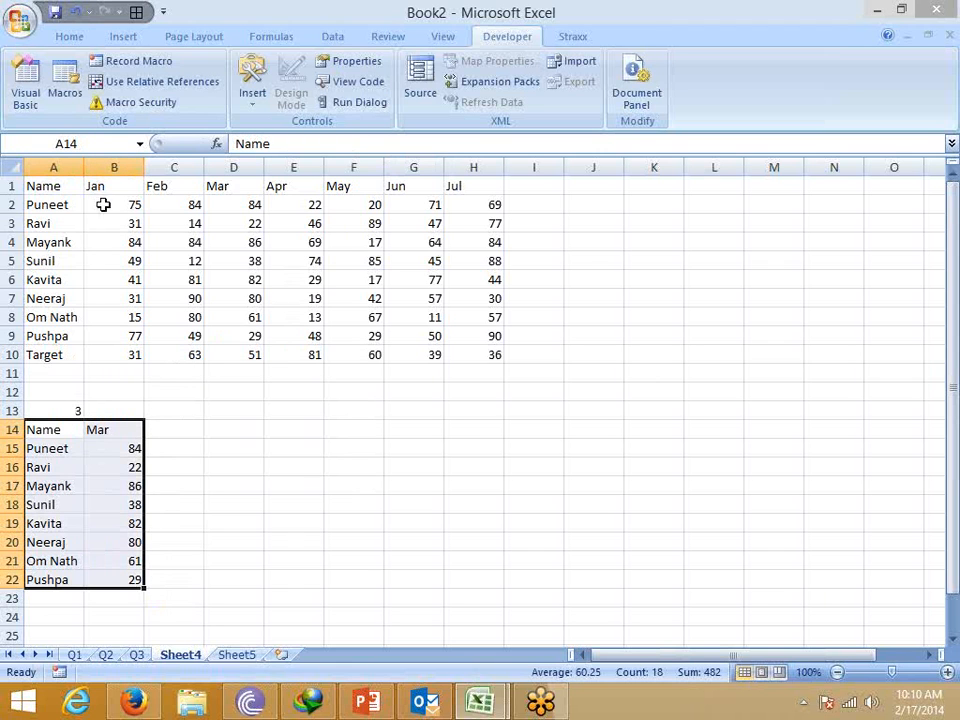
click(123, 36)
click(303, 92)
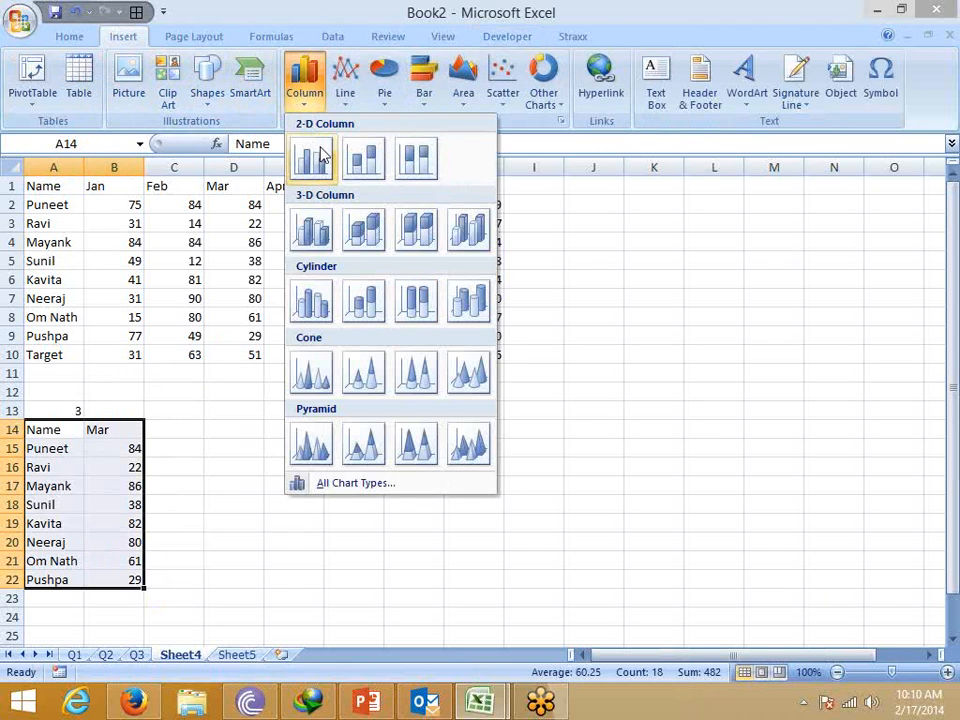
click(322, 155)
drag(345, 284, 279, 400)
Delete the horizontal gridlines from the column chart.
scroll(590, 367, down, 3)
click(589, 353)
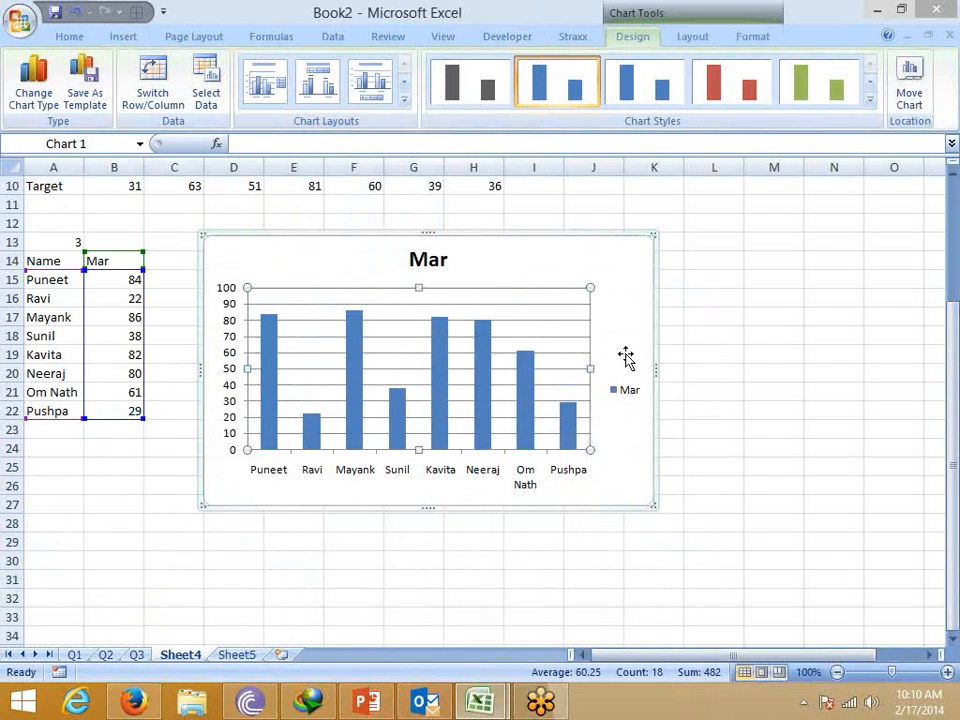
click(584, 354)
key(Delete)
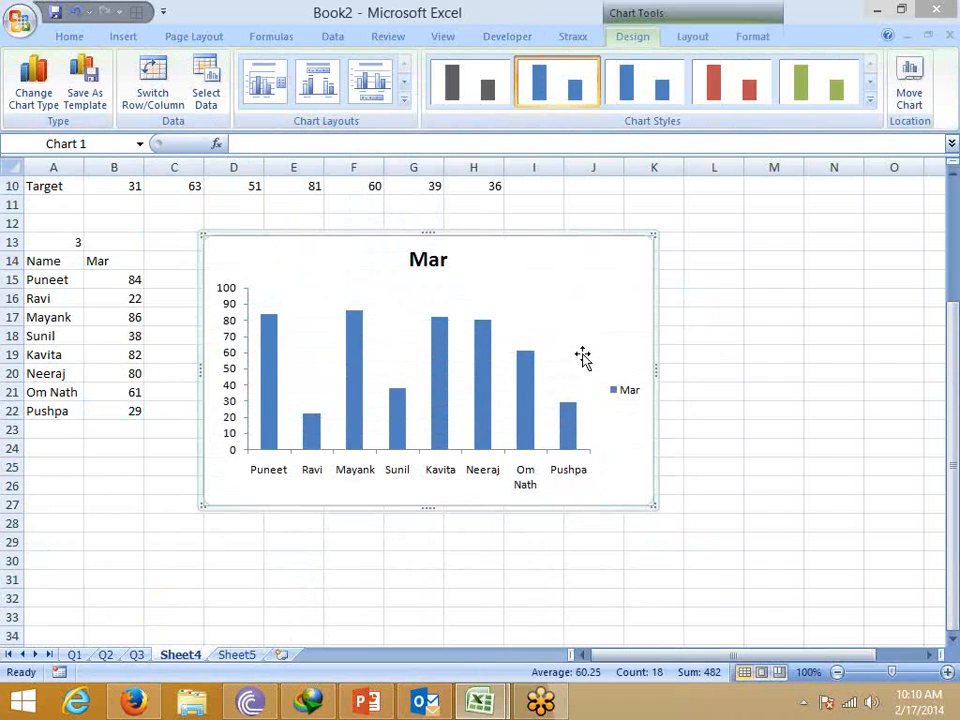
Draw an option button form control over the chart's upper area and label it Jan.
scroll(583, 357, up, 3)
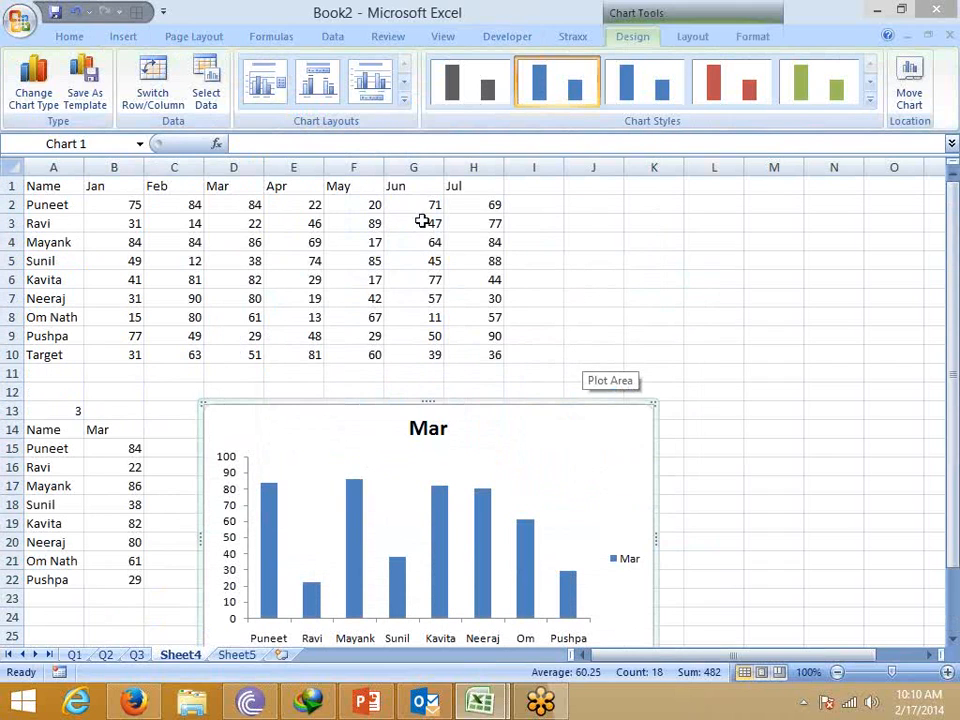
click(138, 45)
click(503, 38)
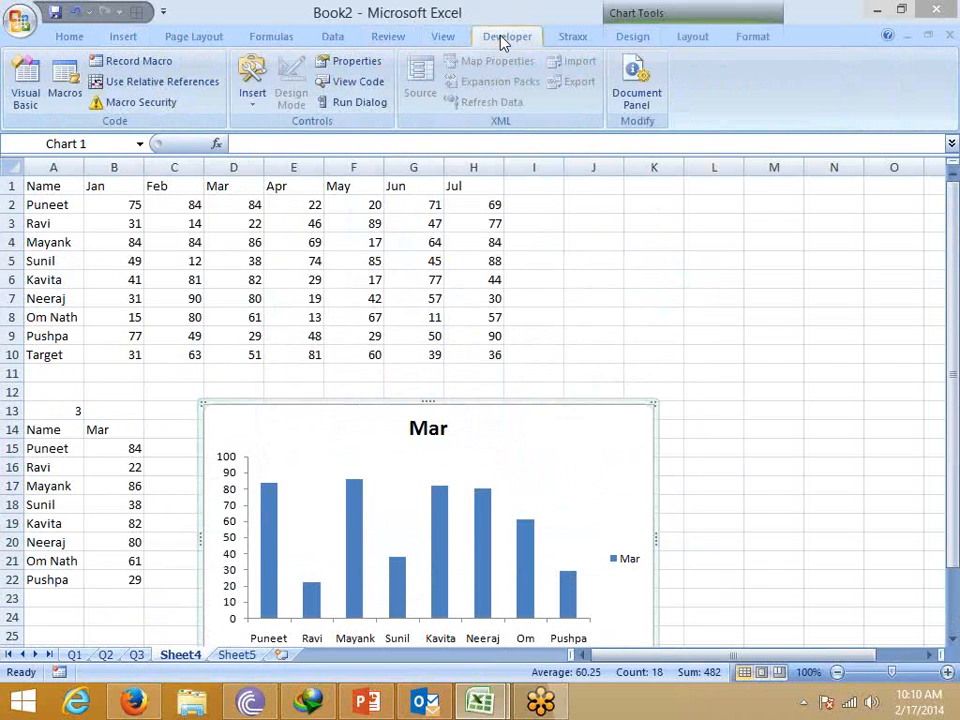
click(253, 105)
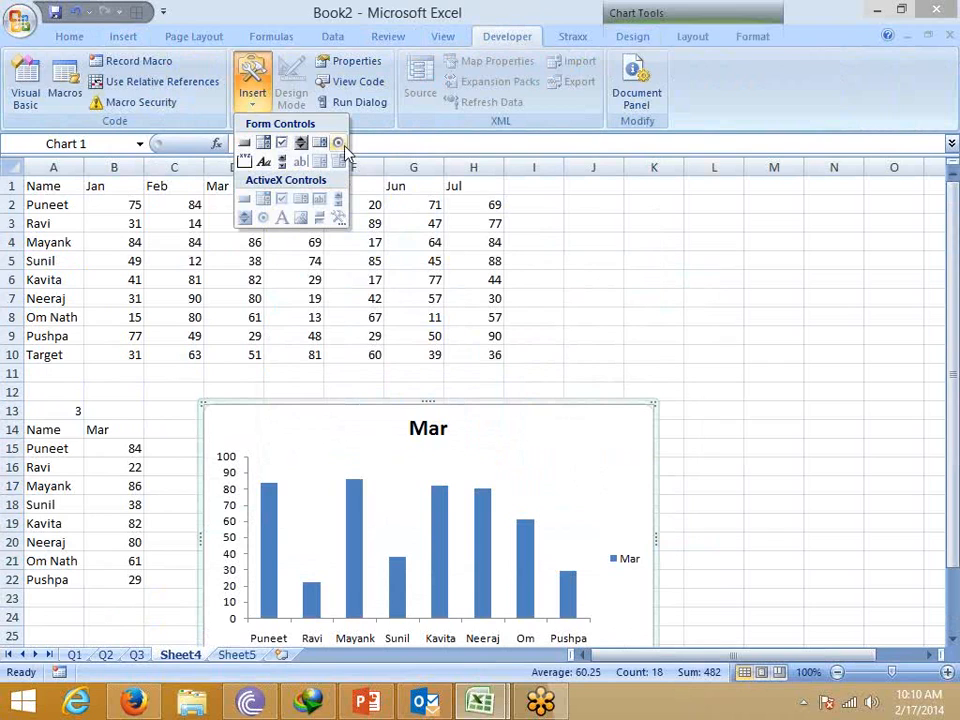
click(339, 145)
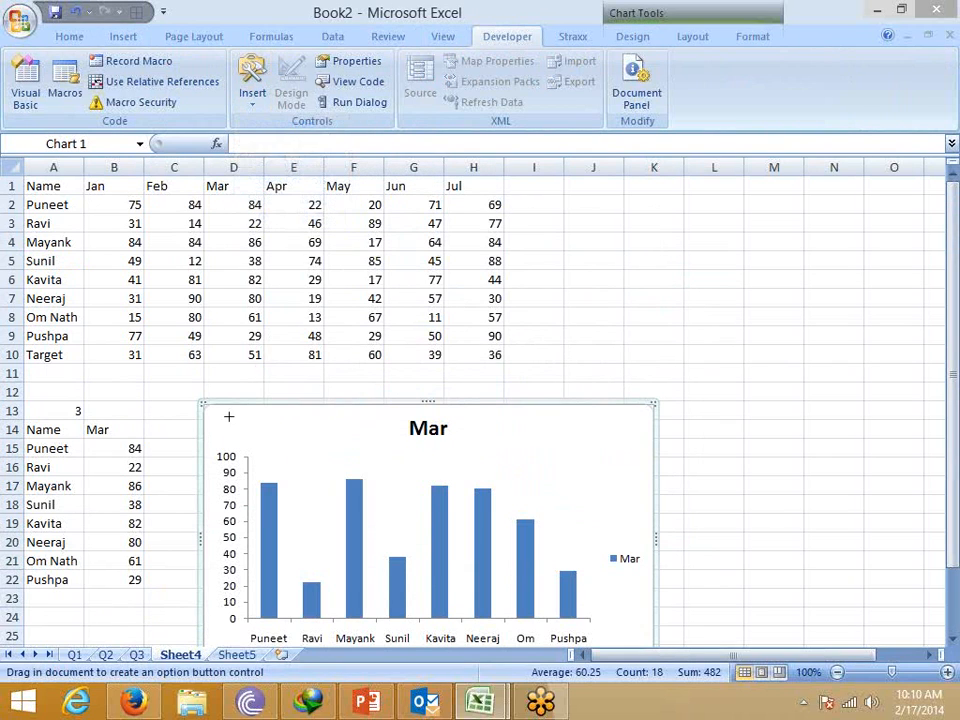
drag(476, 411, 556, 437)
drag(499, 424, 563, 430)
text(Ja)
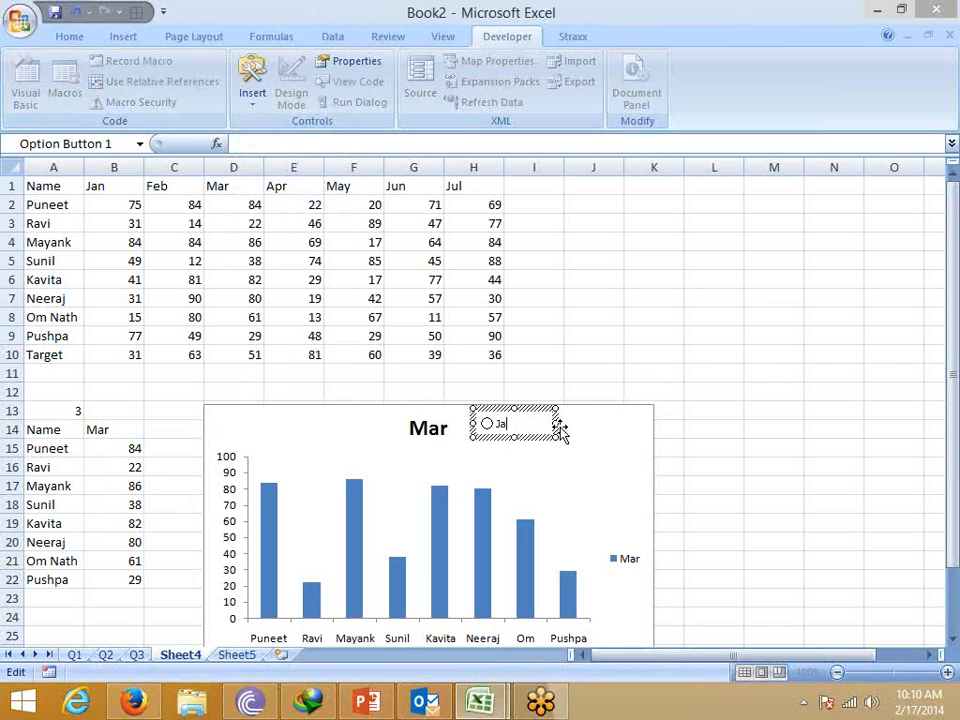
text(n)
Move the Jan option button to the chart's upper-left corner and add a copy beside it labelled Feb.
drag(525, 444, 489, 440)
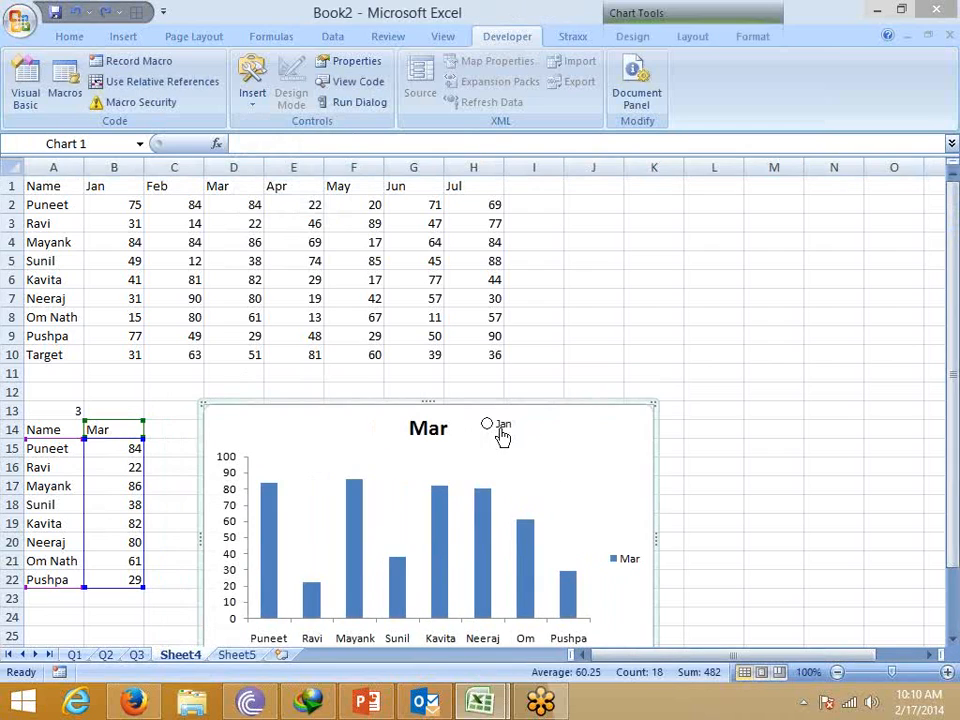
click(504, 436)
ctrl+click(507, 438)
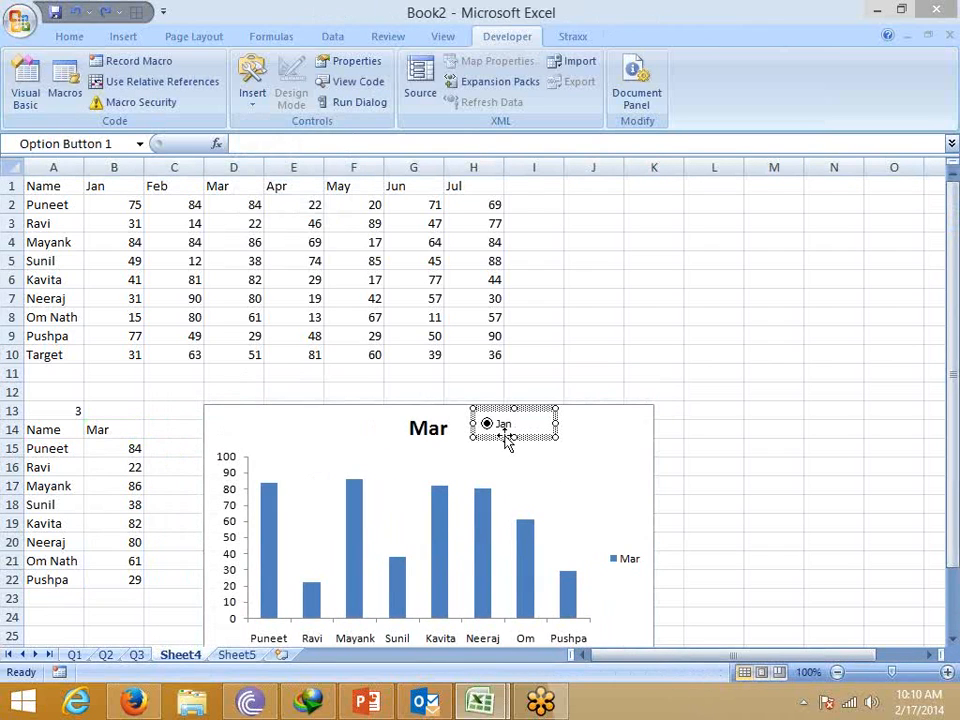
mouse_move(232, 421)
mouse_down()
mouse_move(227, 431)
mouse_move(253, 416)
mouse_move(244, 417)
mouse_move(251, 439)
mouse_move(289, 443)
mouse_move(281, 433)
mouse_up()
click(298, 425)
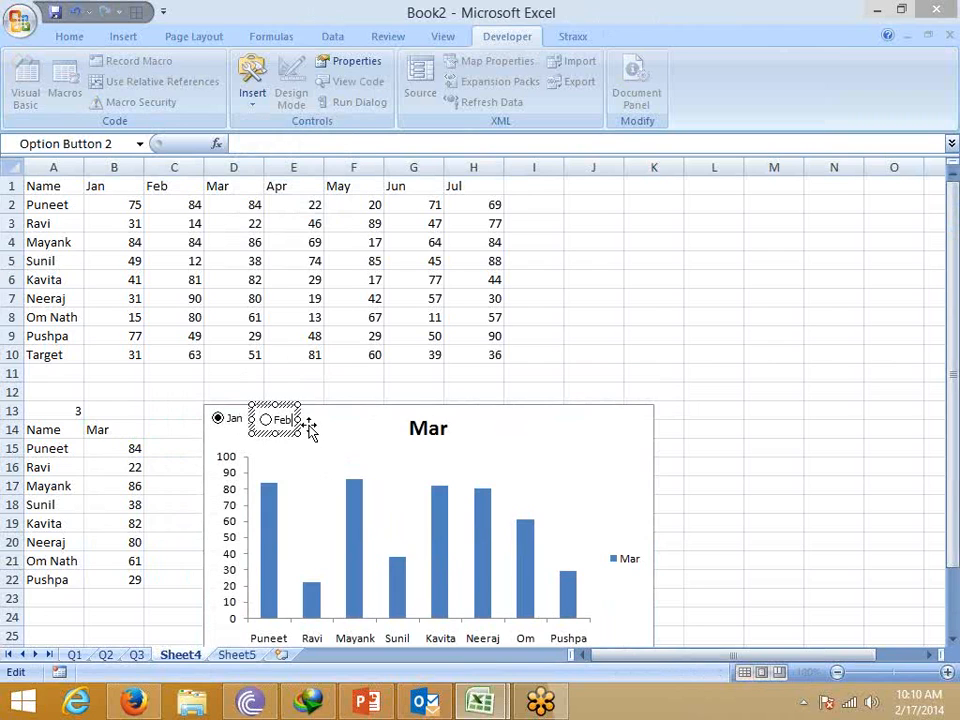
key(Escape)
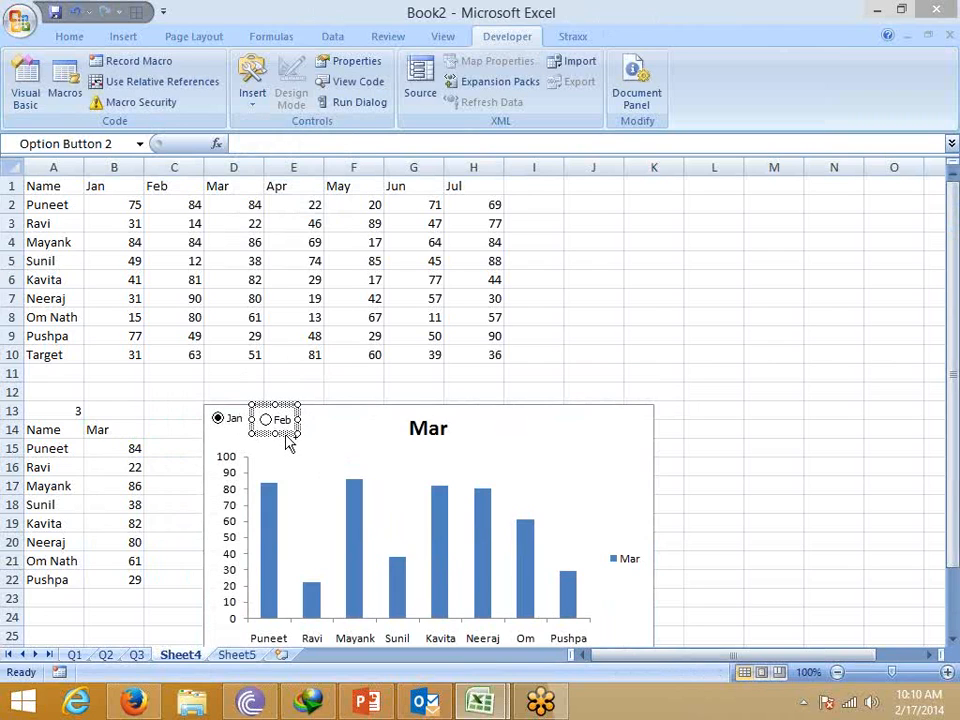
Duplicate the Feb option button to its right and relabel the copy Mar.
drag(288, 443, 349, 432)
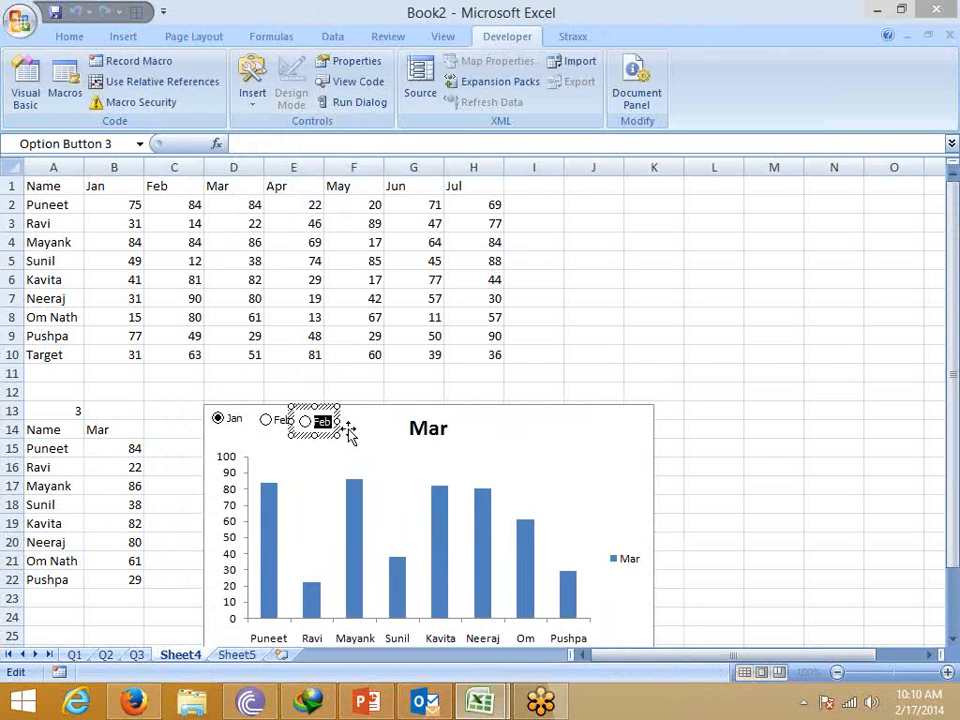
key(BackSpace)
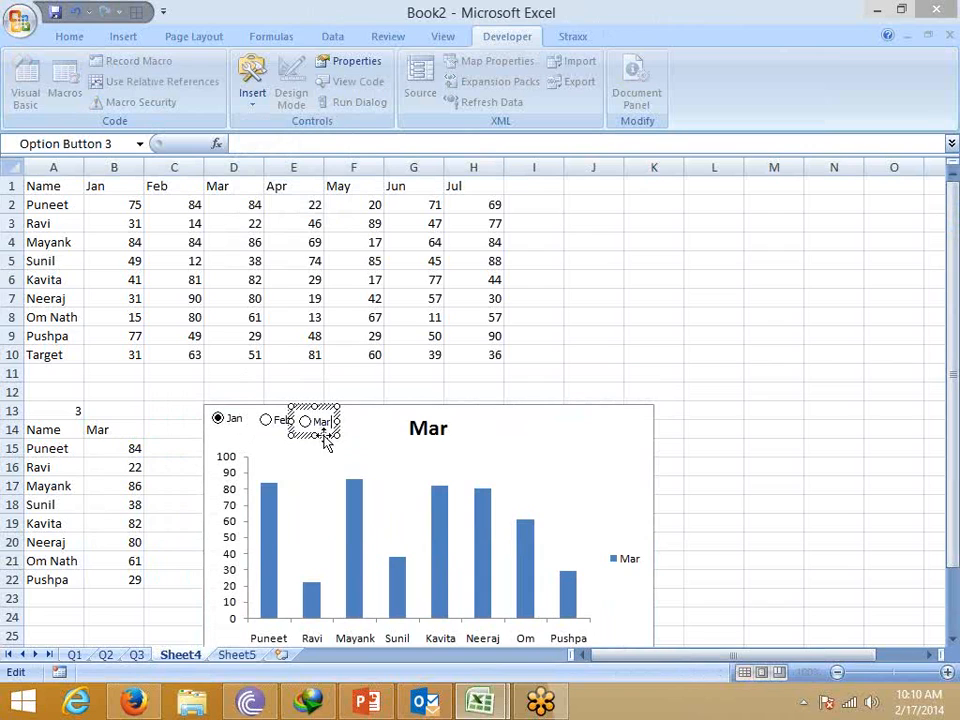
click(325, 438)
Duplicate the Mar option button to its right and relabel the copy Apr.
drag(330, 444, 370, 445)
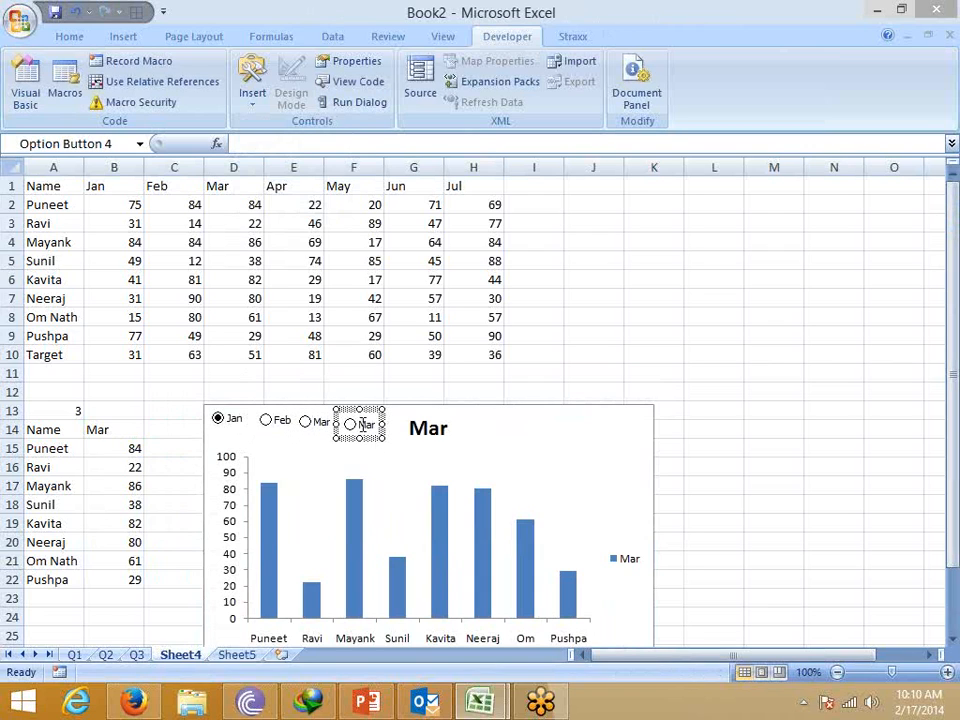
click(366, 424)
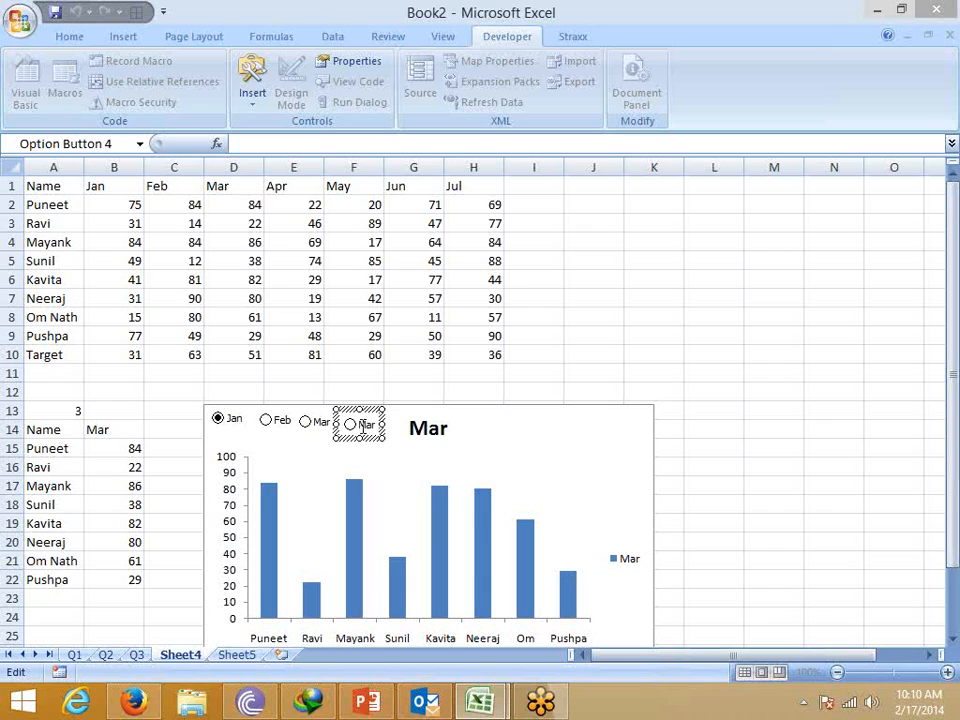
drag(362, 424, 407, 428)
text(Apr)
click(371, 447)
Select the Feb, Apr and Jan option buttons in turn to check that they switch.
click(276, 430)
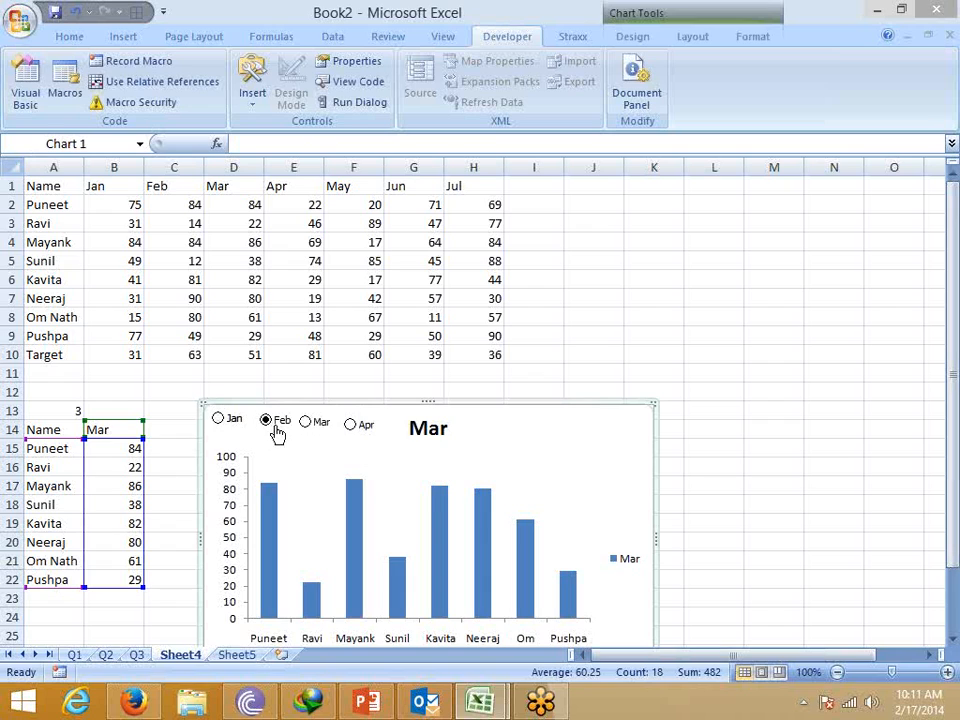
click(355, 426)
click(236, 421)
Link the Jan option button to cell $A$13 in its control format settings.
right_click(238, 421)
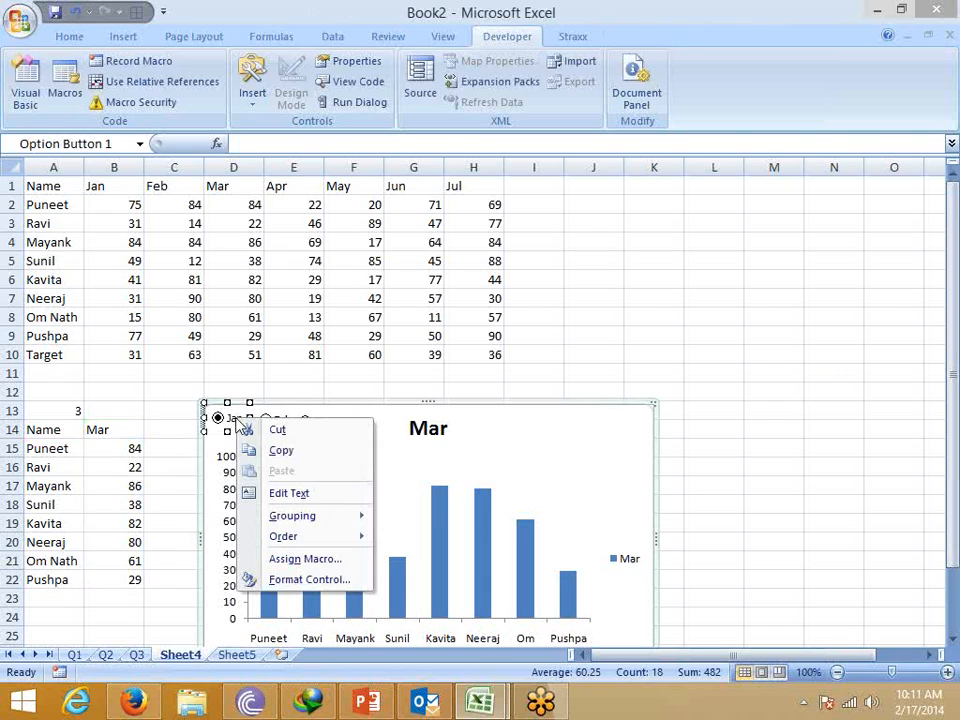
click(309, 579)
drag(237, 222, 427, 226)
click(72, 413)
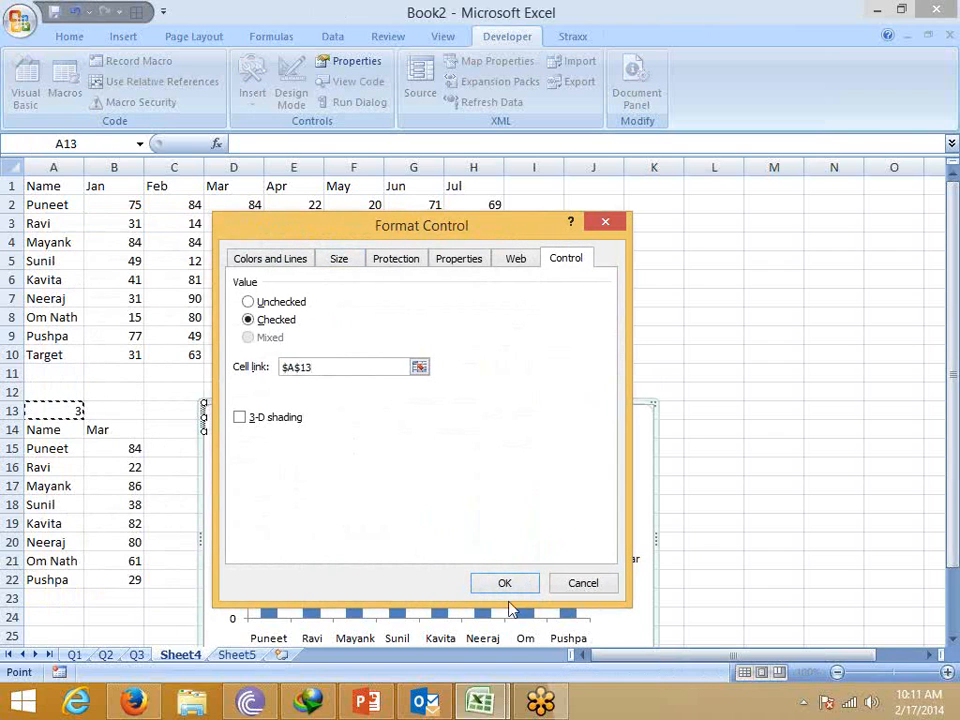
click(507, 583)
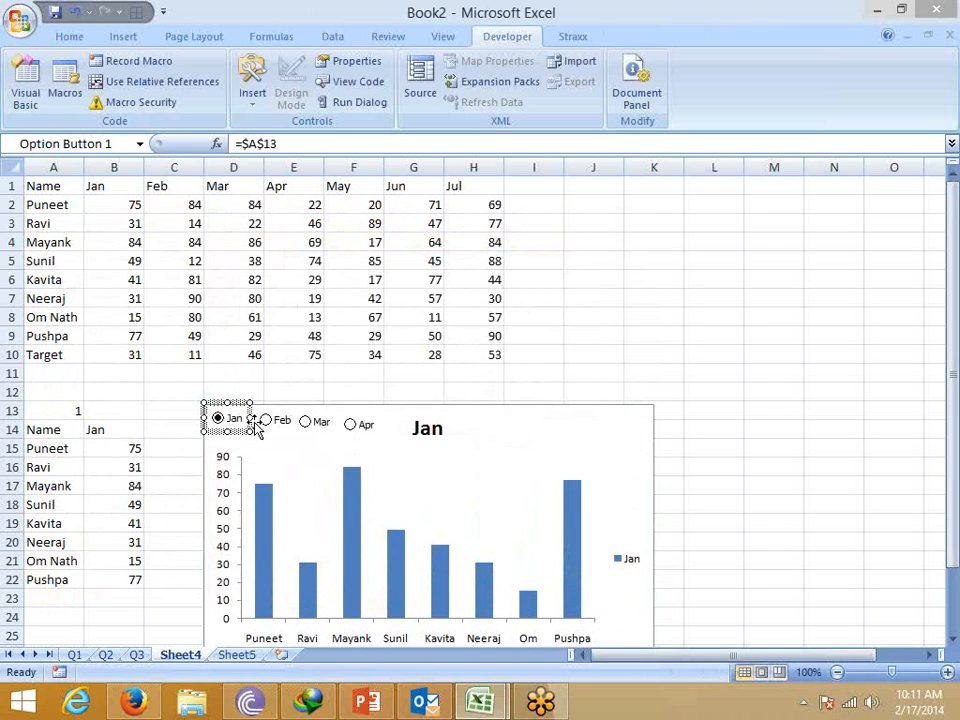
Test the linked option buttons by choosing Feb, Mar and Apr in turn, leaving Apr selected.
click(267, 428)
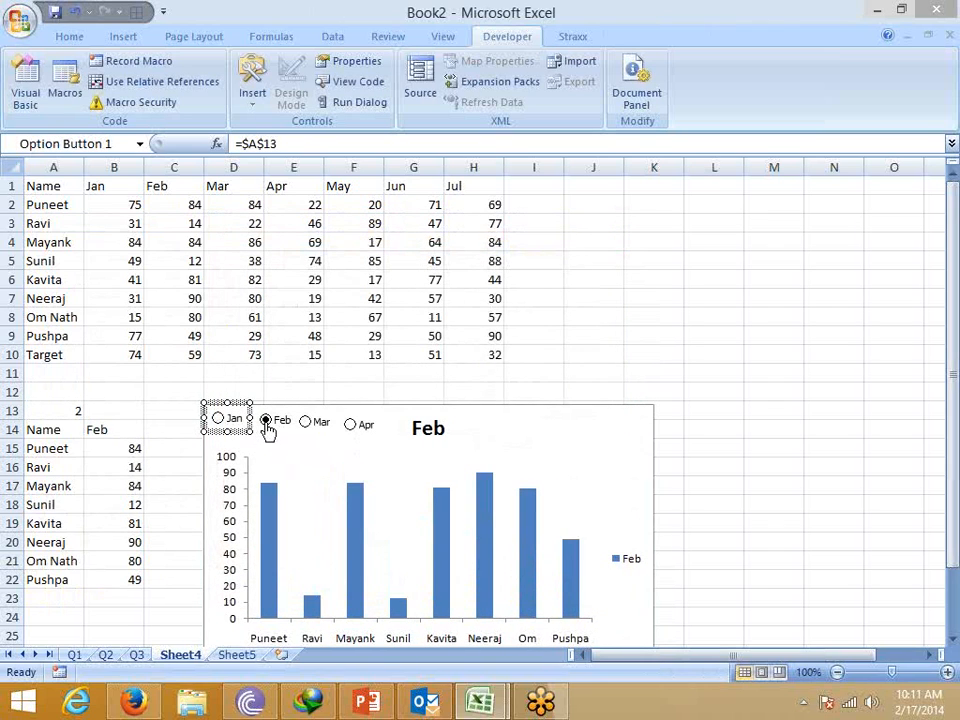
click(321, 432)
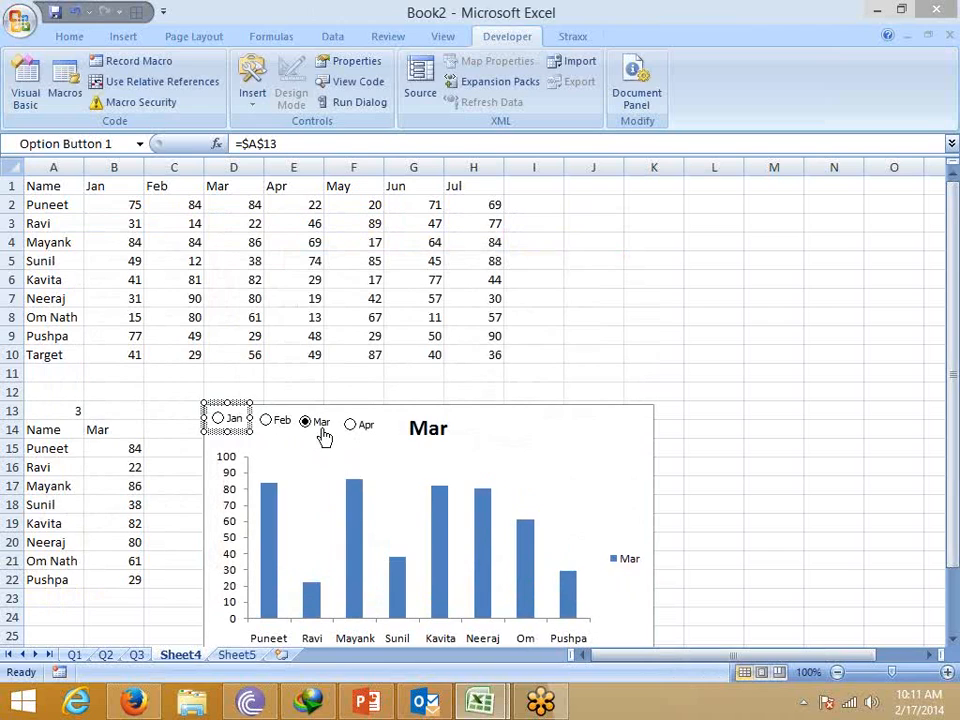
click(354, 427)
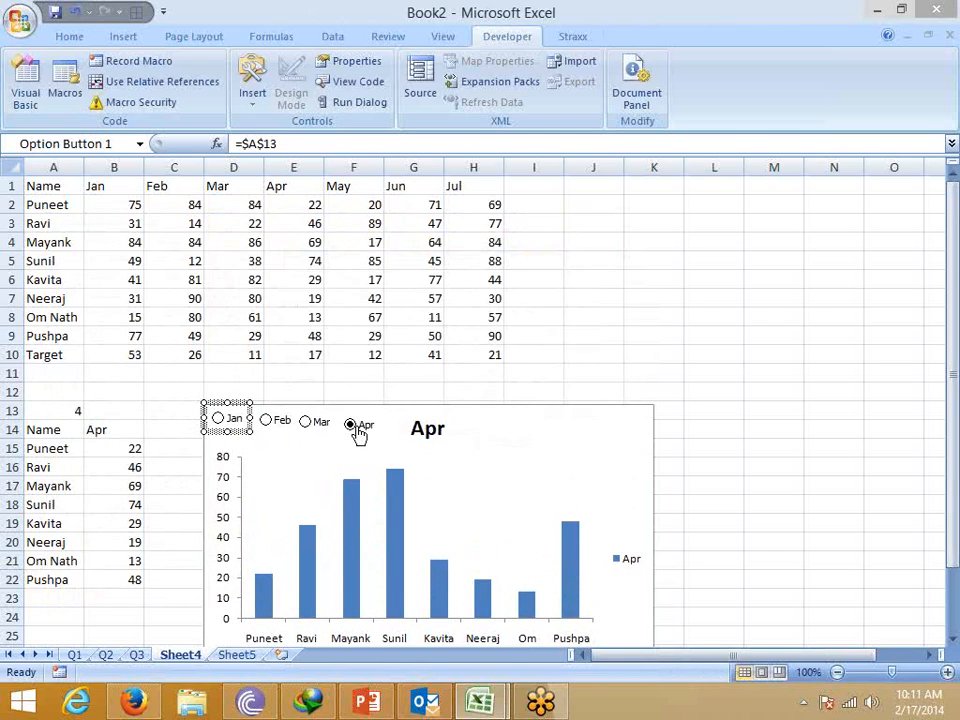
click(540, 360)
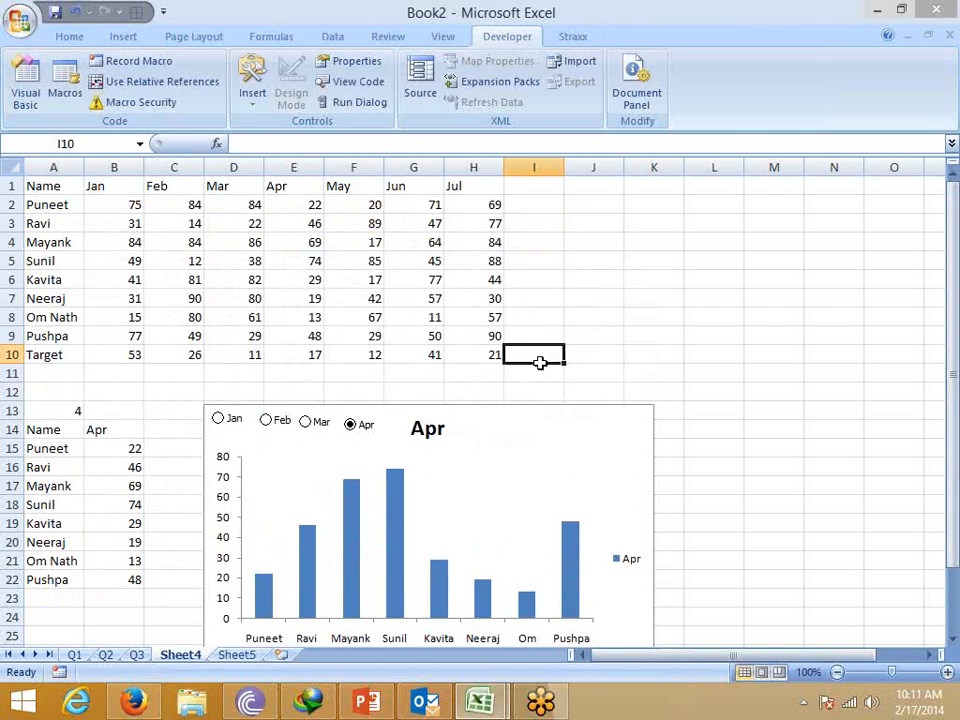
Duplicate the Apr option button to the right of the chart title and relabel the copy May.
click(357, 430)
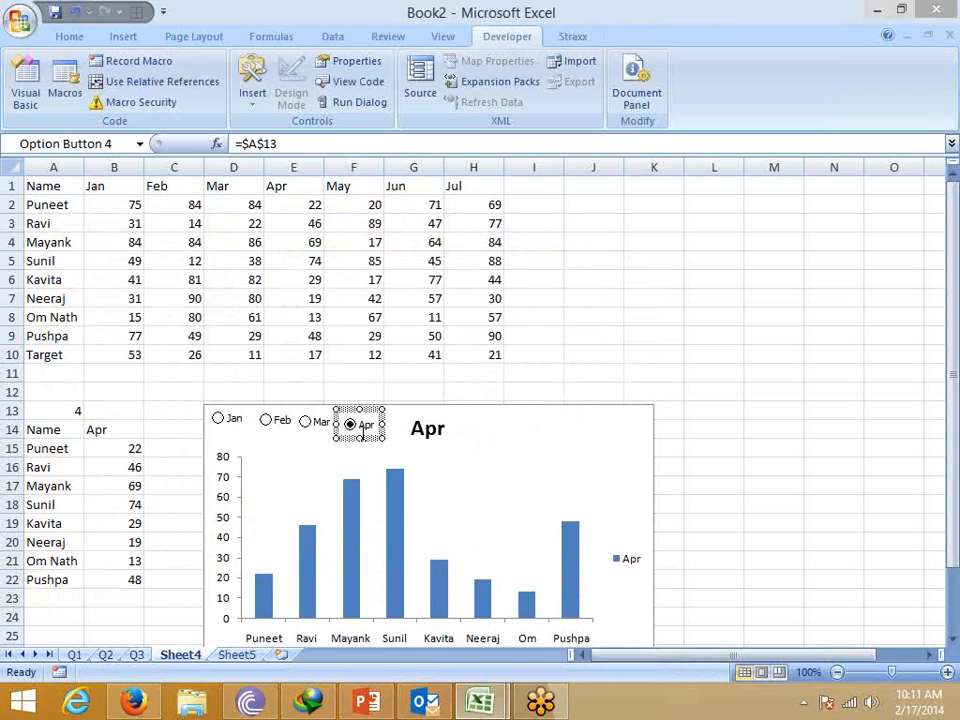
drag(456, 466, 514, 425)
click(487, 426)
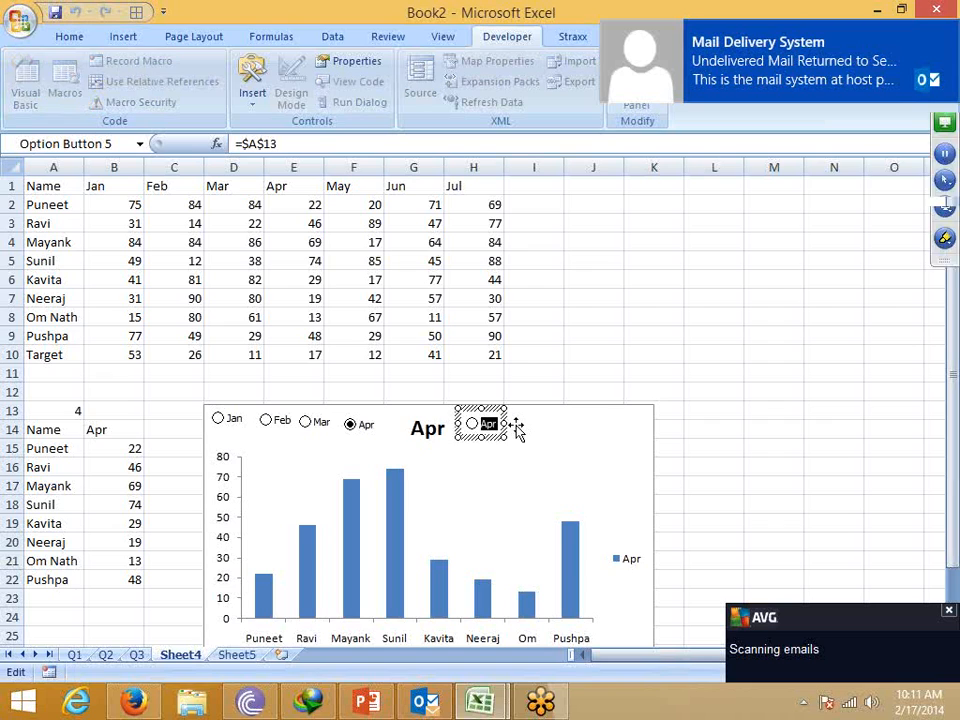
text(May)
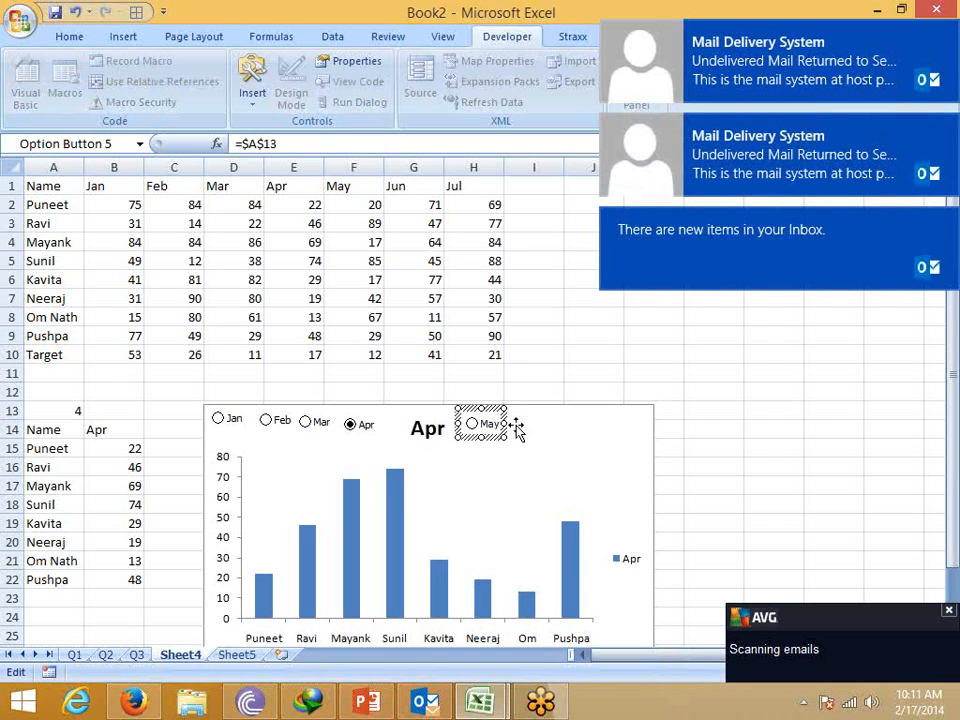
Duplicate the May option button to its right and relabel the copy Jun.
click(490, 440)
drag(490, 444, 566, 428)
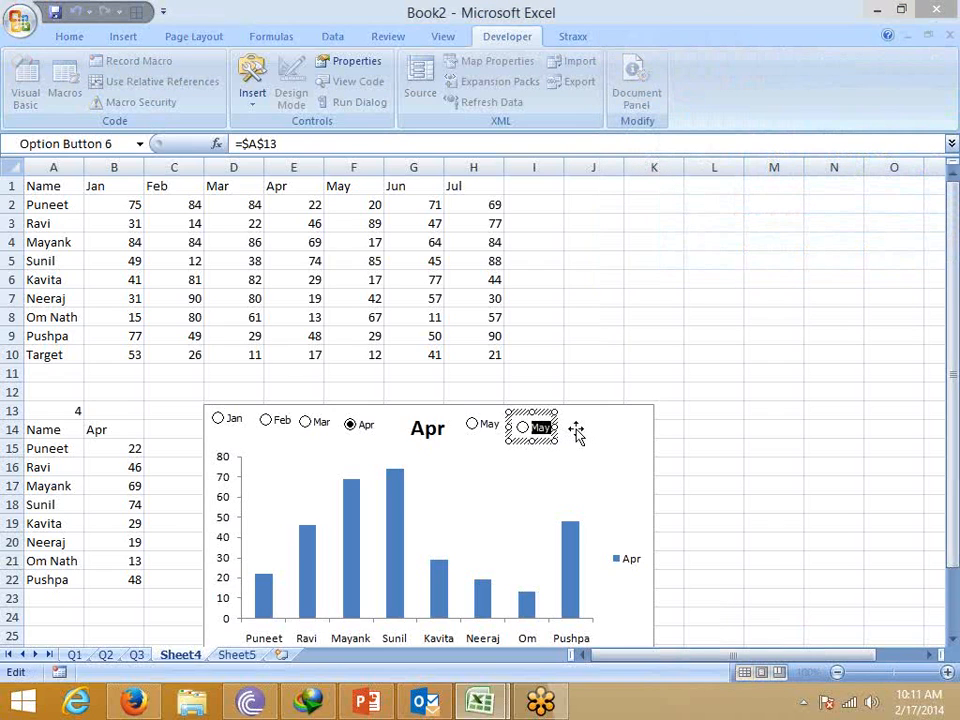
text(Jun)
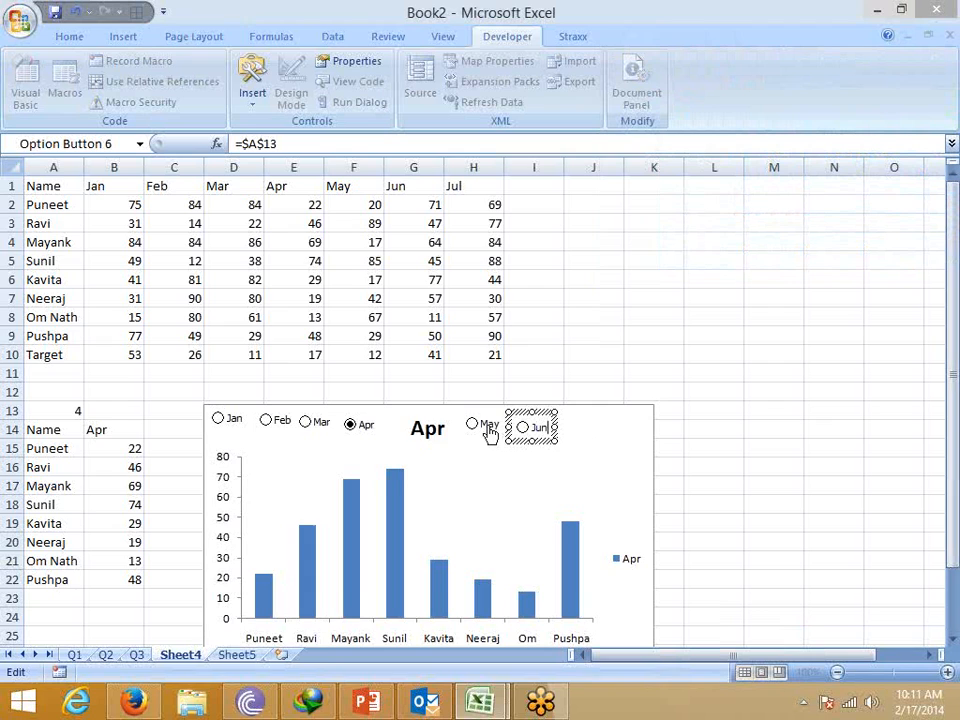
Test the month option buttons by choosing May, Jun and then each month back to Jan, leaving Jan selected.
click(484, 425)
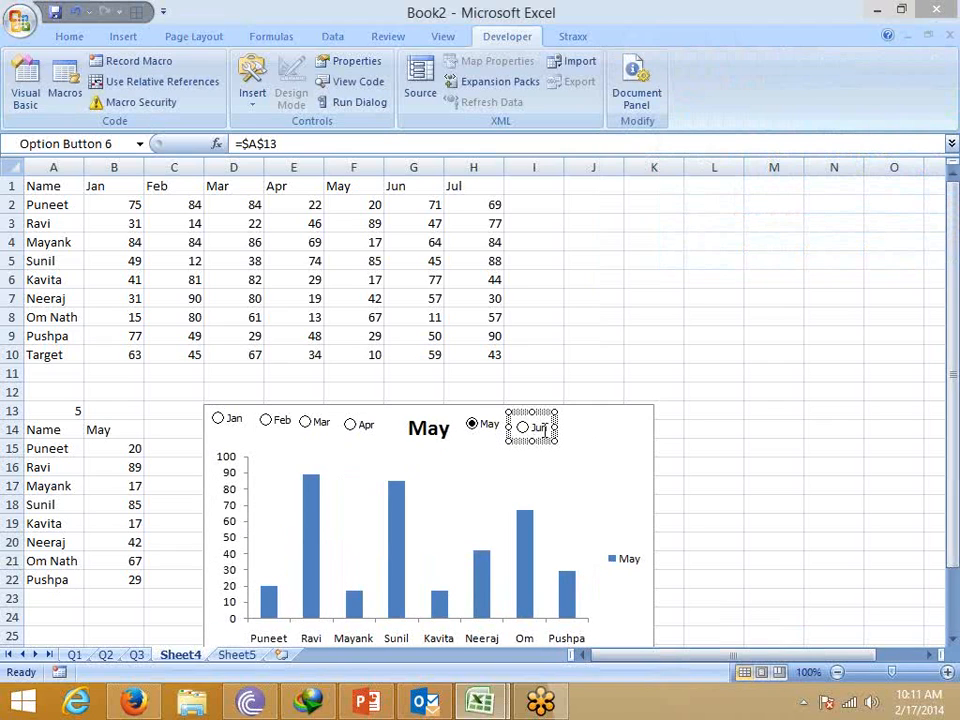
click(580, 360)
click(540, 443)
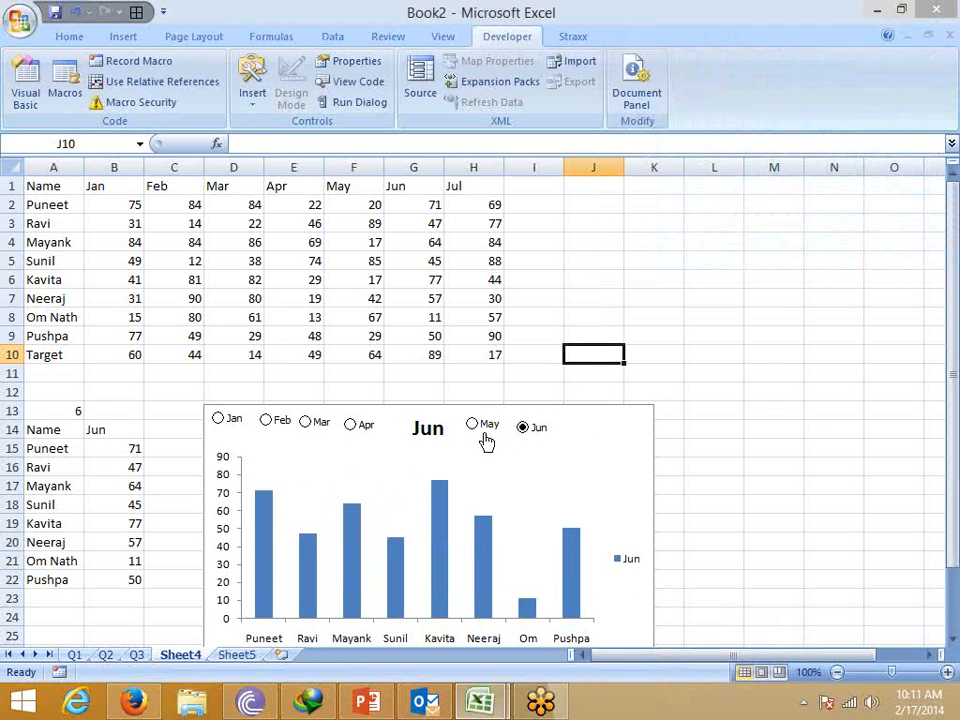
click(487, 438)
click(356, 437)
click(309, 430)
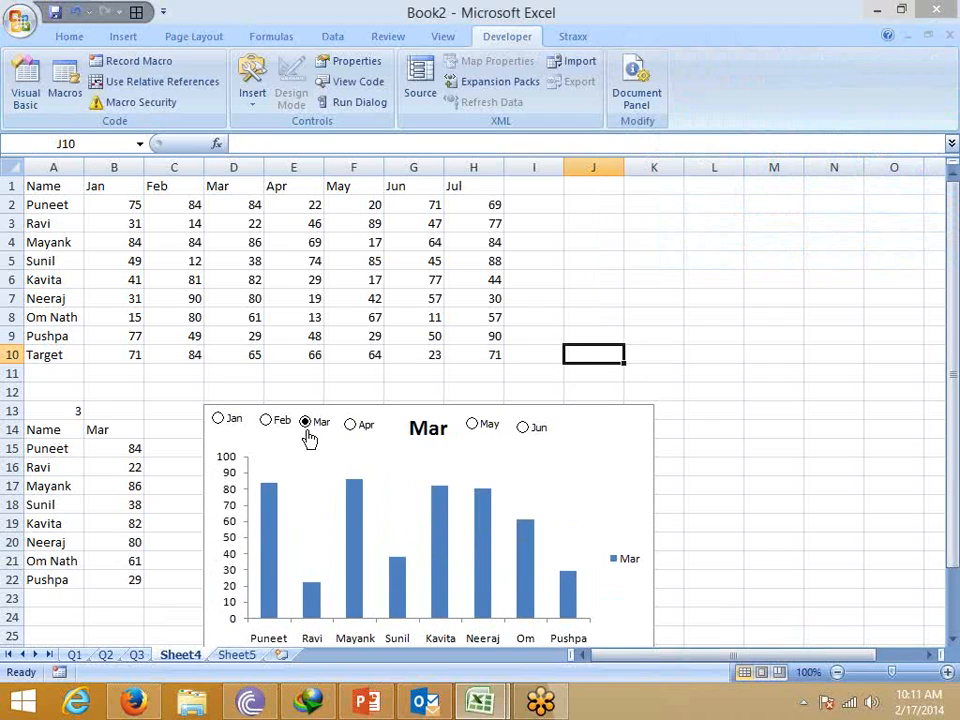
click(272, 428)
click(223, 426)
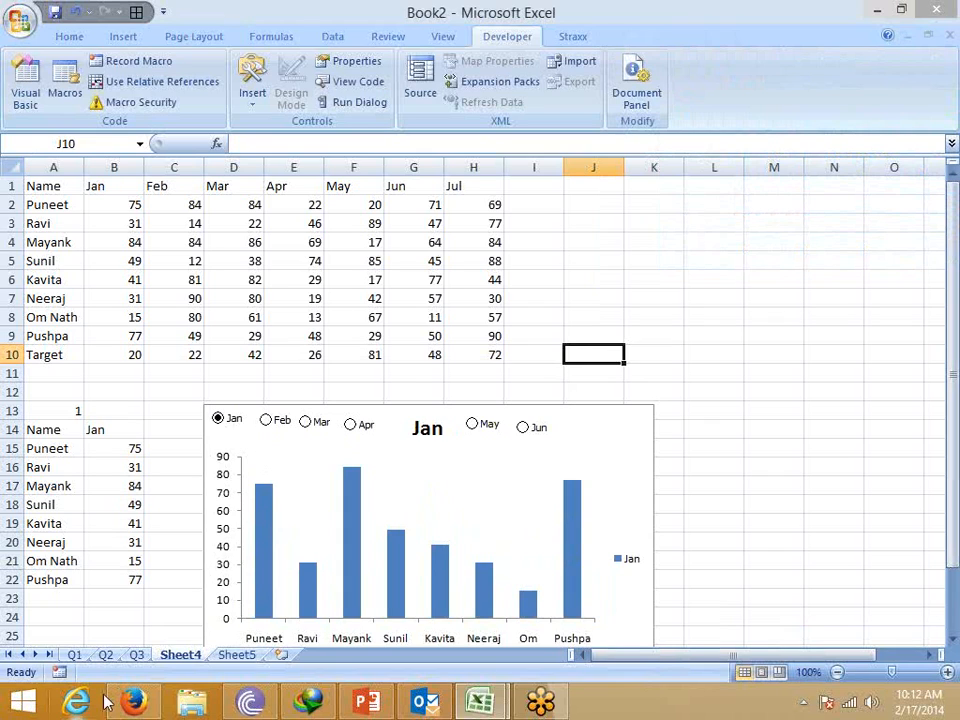
On the Q3 sheet, bring the whole chart into view and choose Puneet in its name drop-down.
click(106, 656)
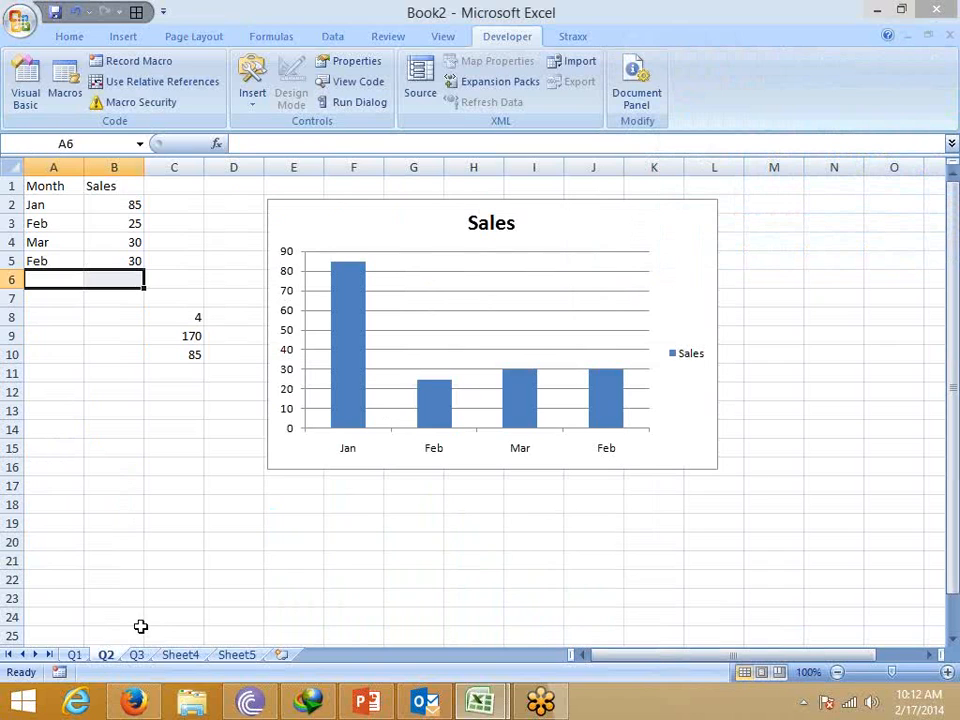
click(137, 655)
click(350, 578)
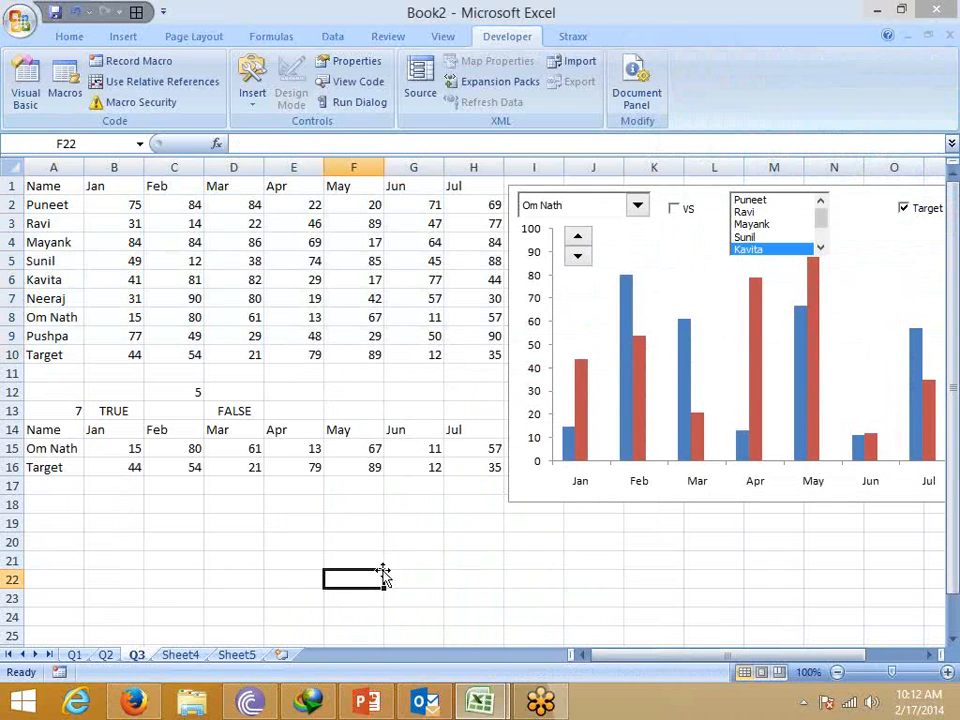
drag(645, 664, 715, 667)
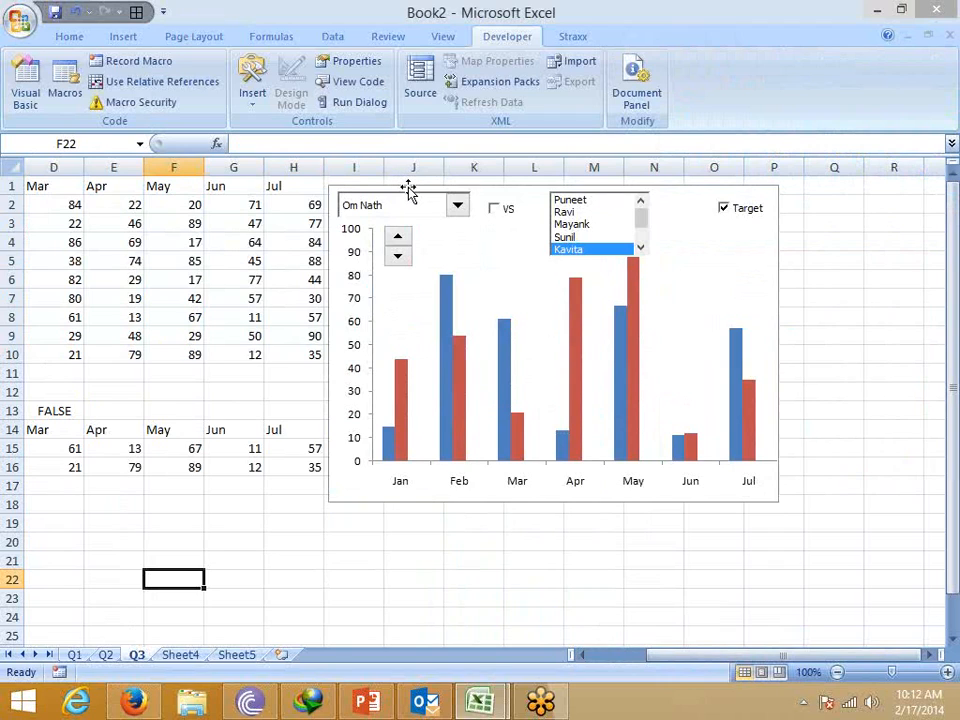
click(456, 205)
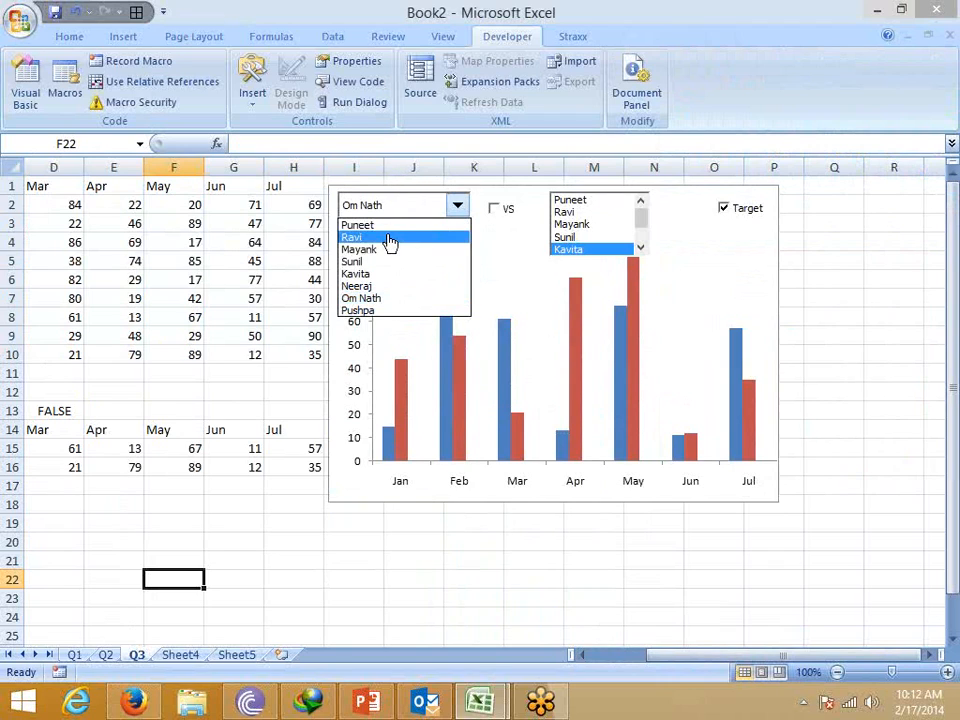
click(385, 224)
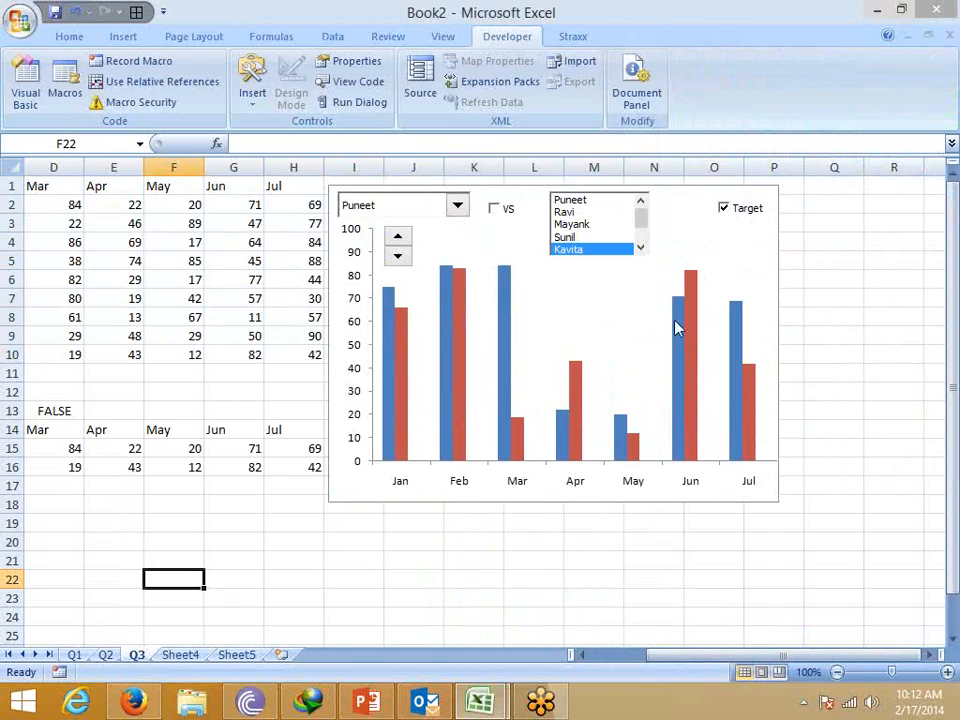
Switch the Q3 chart from the Target series to the VS comparison and step the spin button on to Ravi.
click(742, 212)
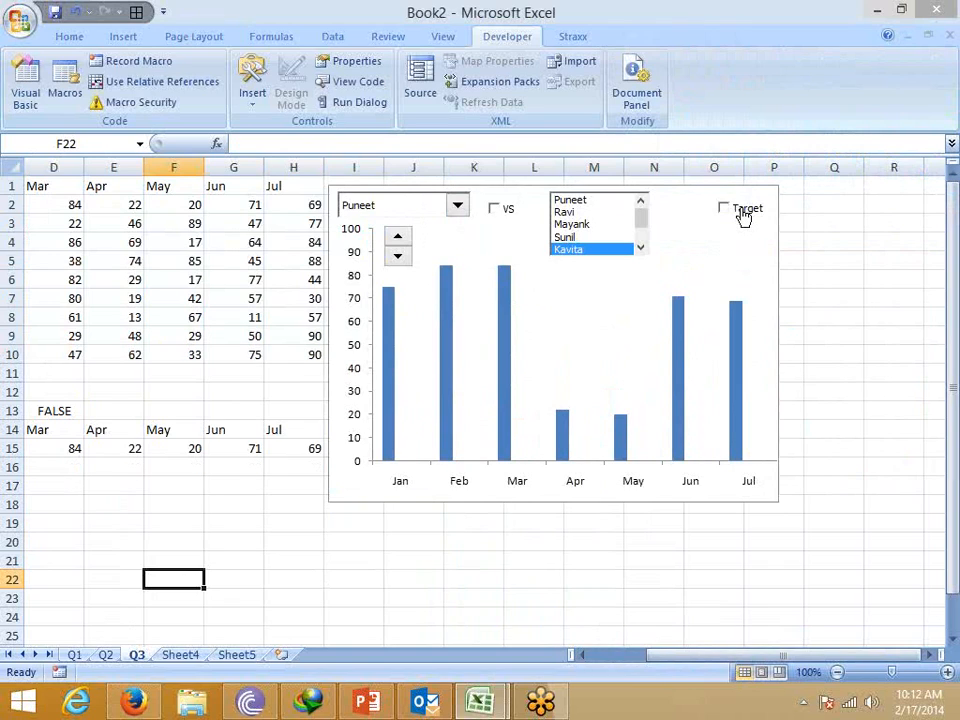
click(493, 211)
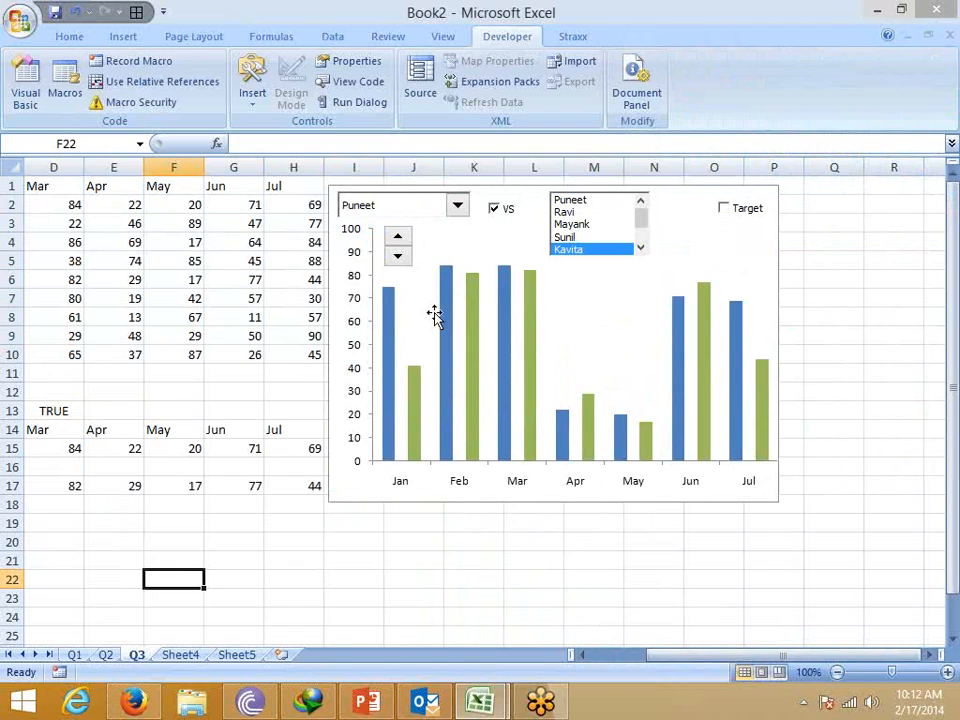
click(399, 240)
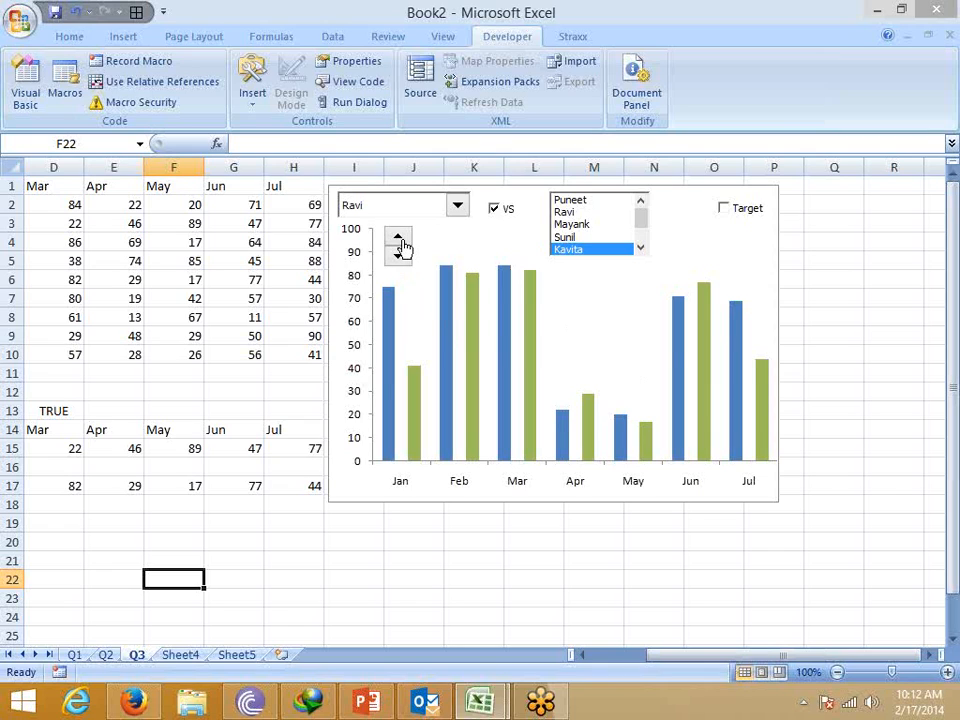
click(401, 247)
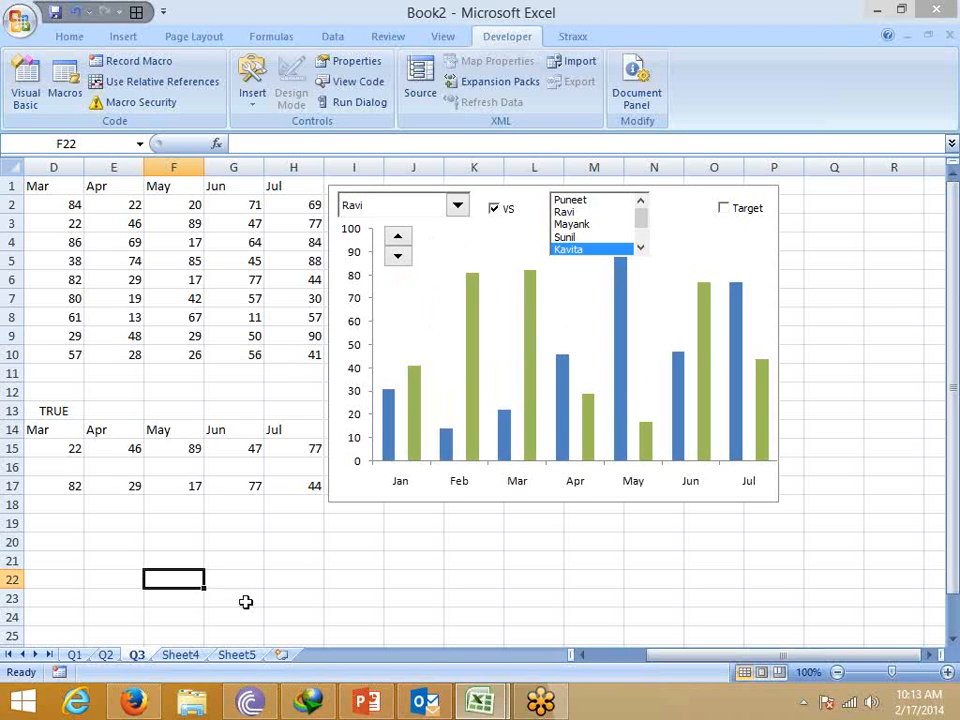
Open the blank Sheet5 and view the form controls available for insertion.
click(190, 658)
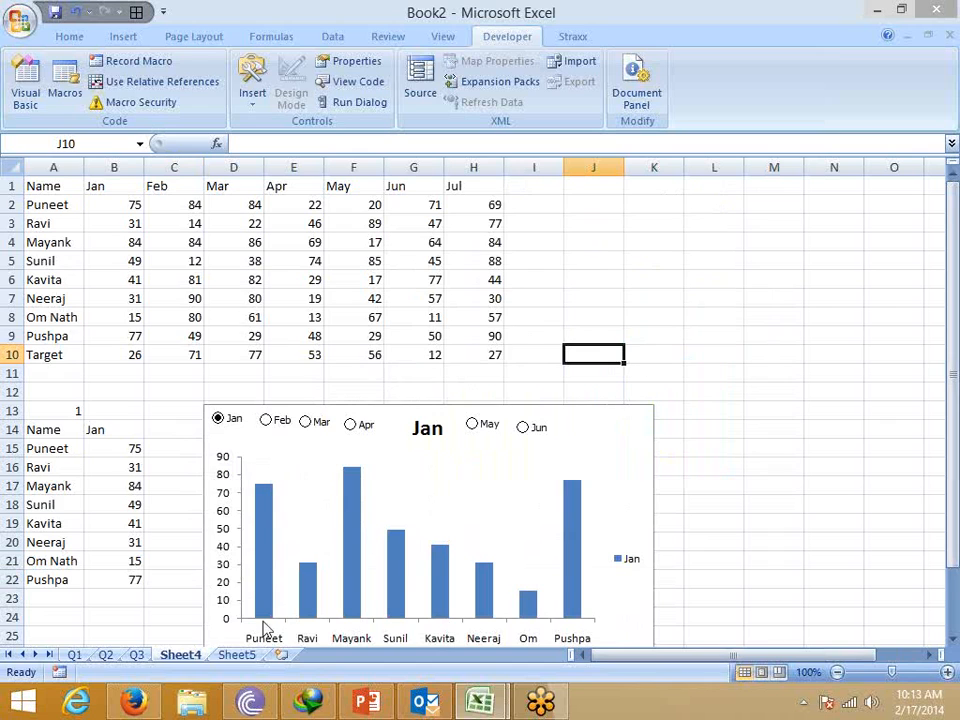
click(240, 656)
click(118, 37)
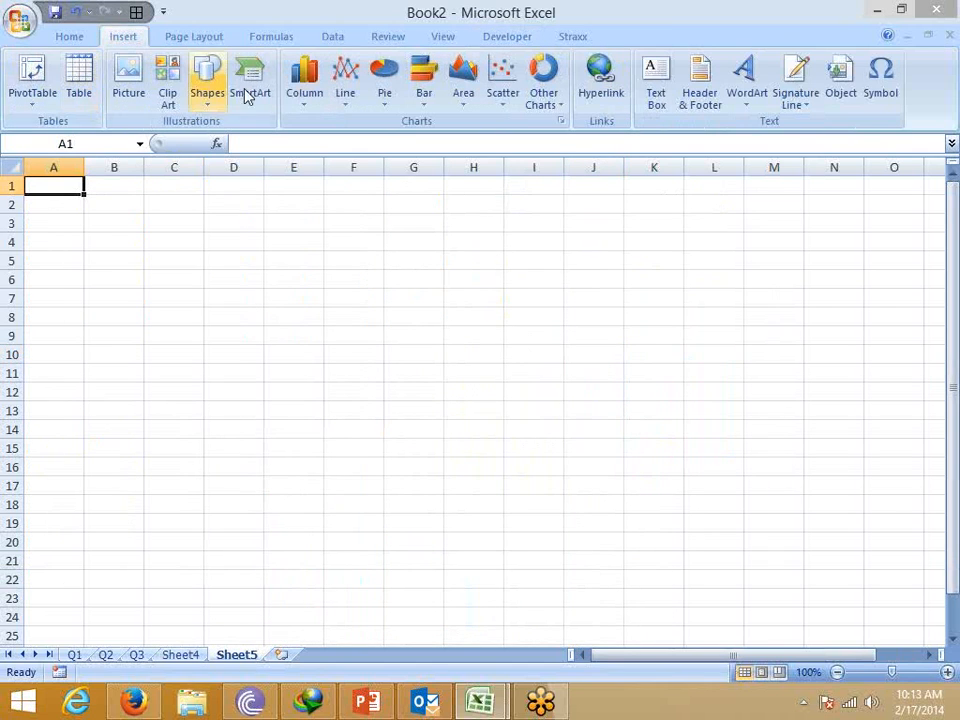
click(506, 38)
click(252, 85)
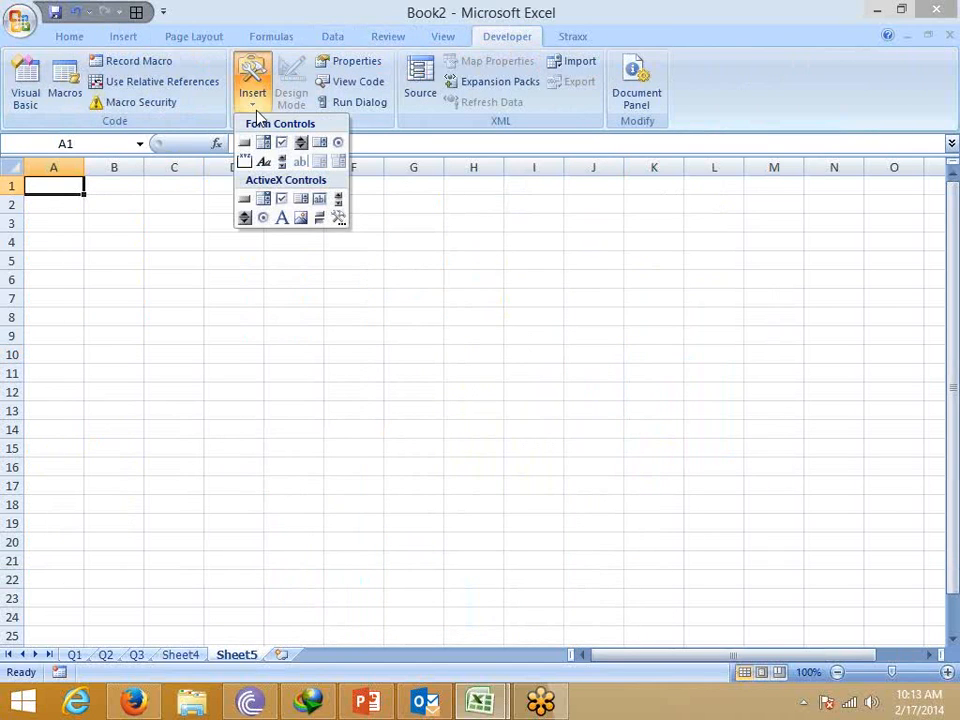
click(284, 167)
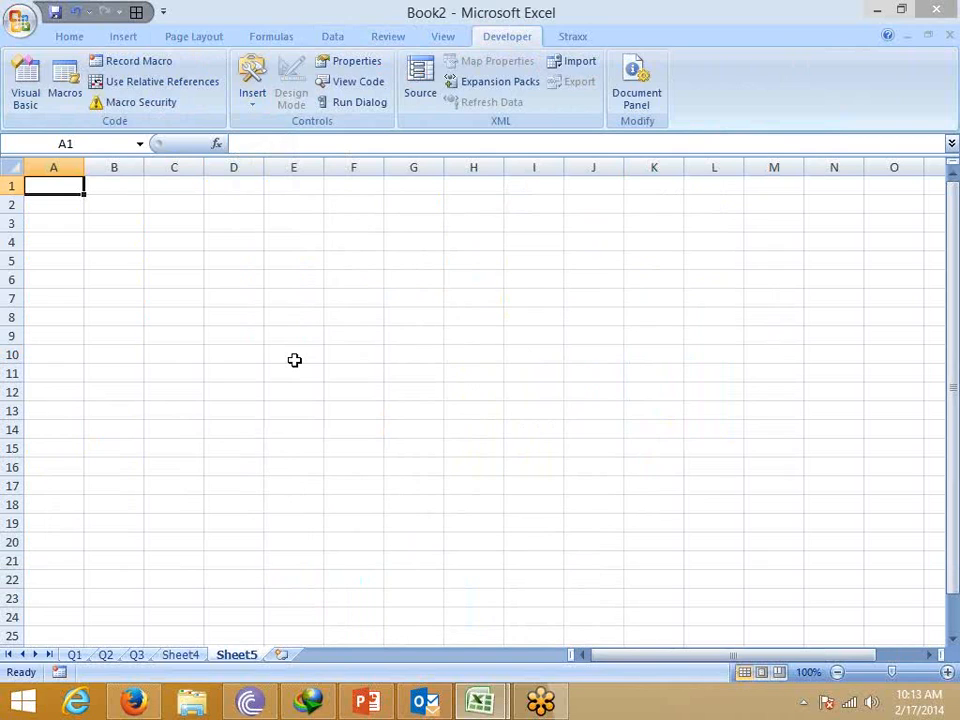
Enter the label Production in cell A2 of Sheet5 and widen column A to fit it.
key(Right)
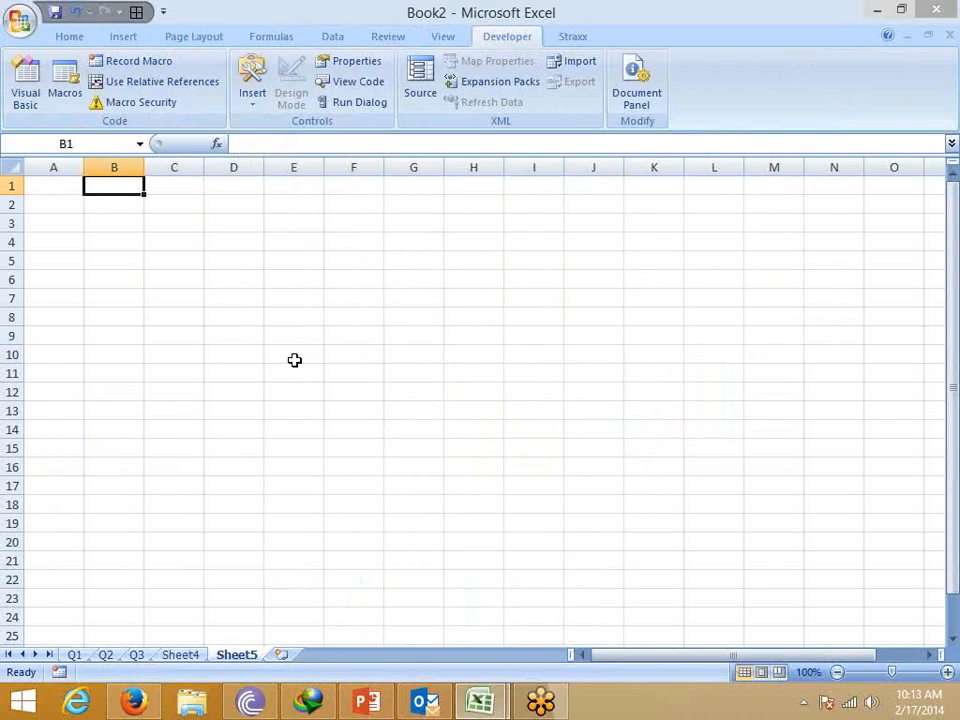
key(Down)
key(Left)
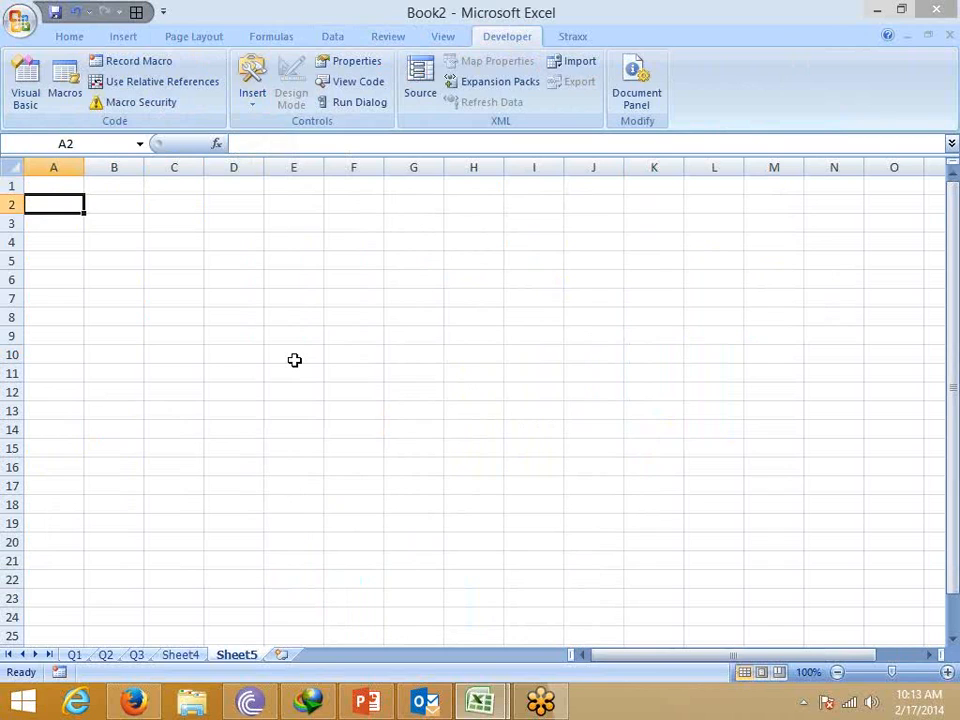
text(Pro)
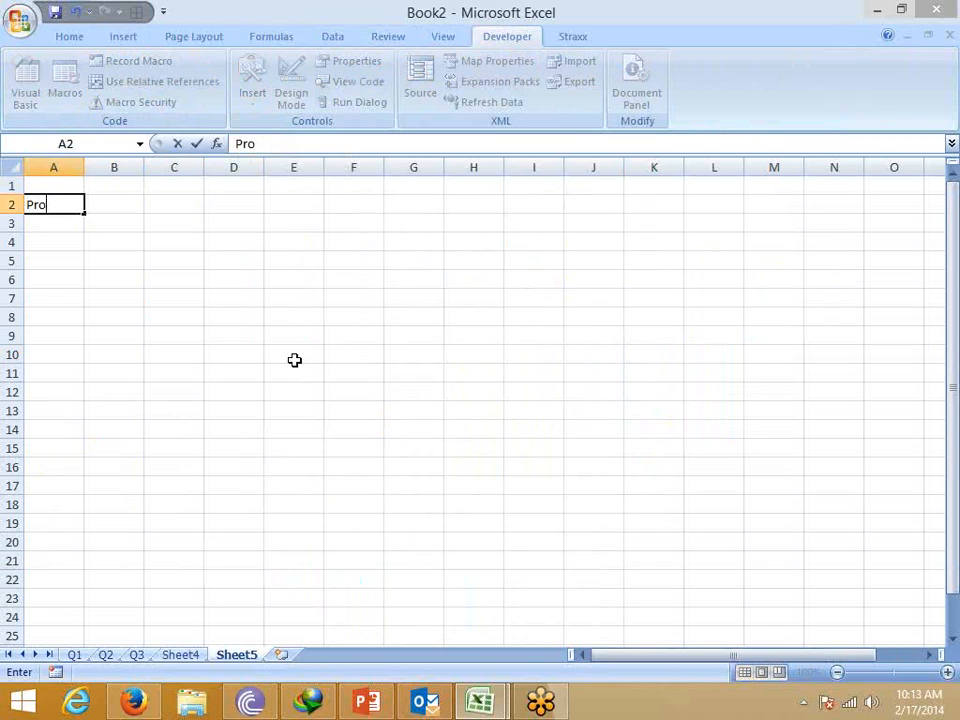
text(duction)
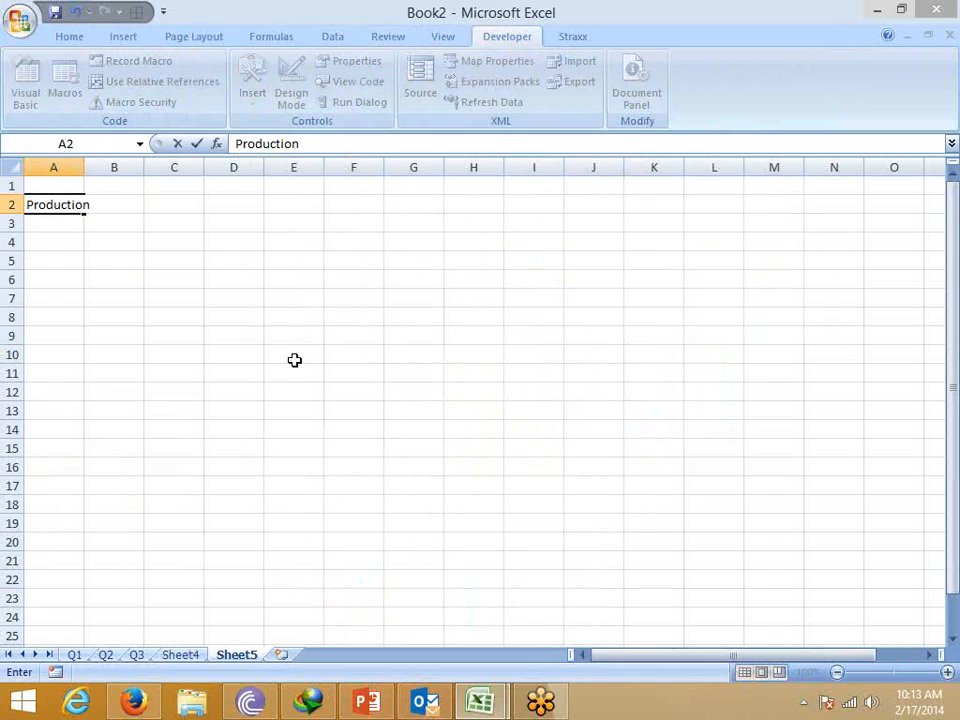
key(Return)
drag(86, 164, 96, 164)
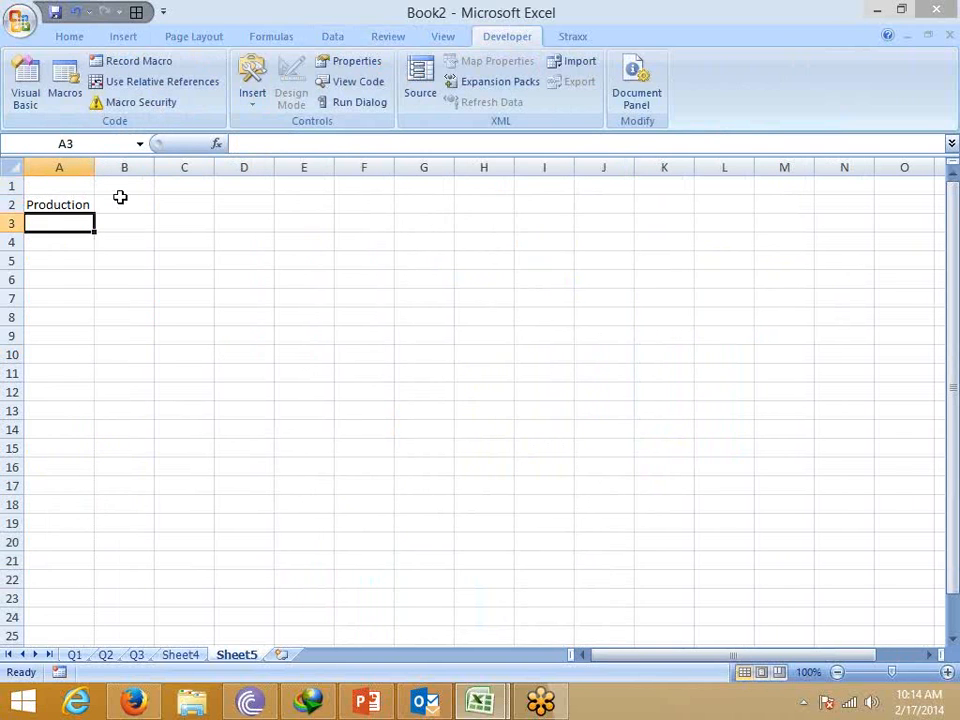
Extend the label in cell A2 to Production Cost and auto-fit column A to the text.
click(86, 206)
click(317, 163)
click(82, 198)
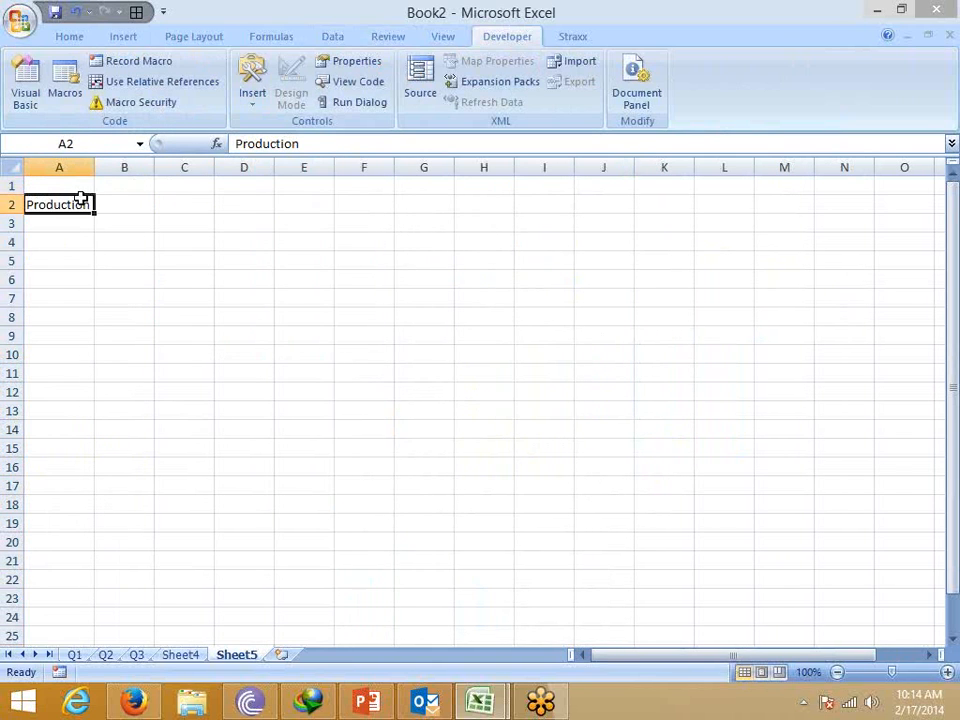
click(318, 144)
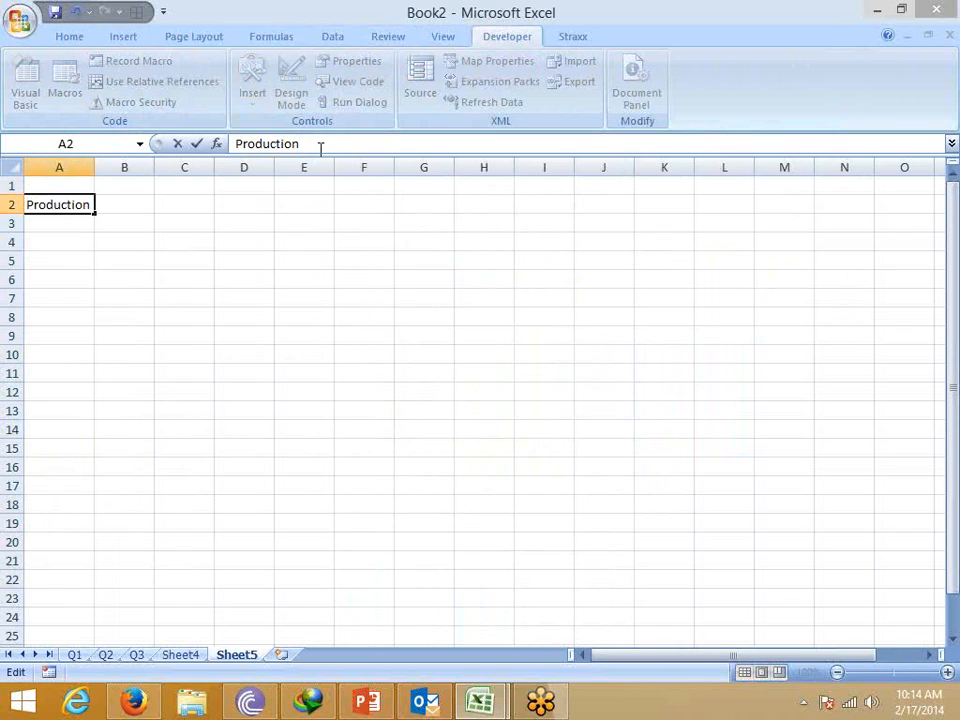
text(Cost)
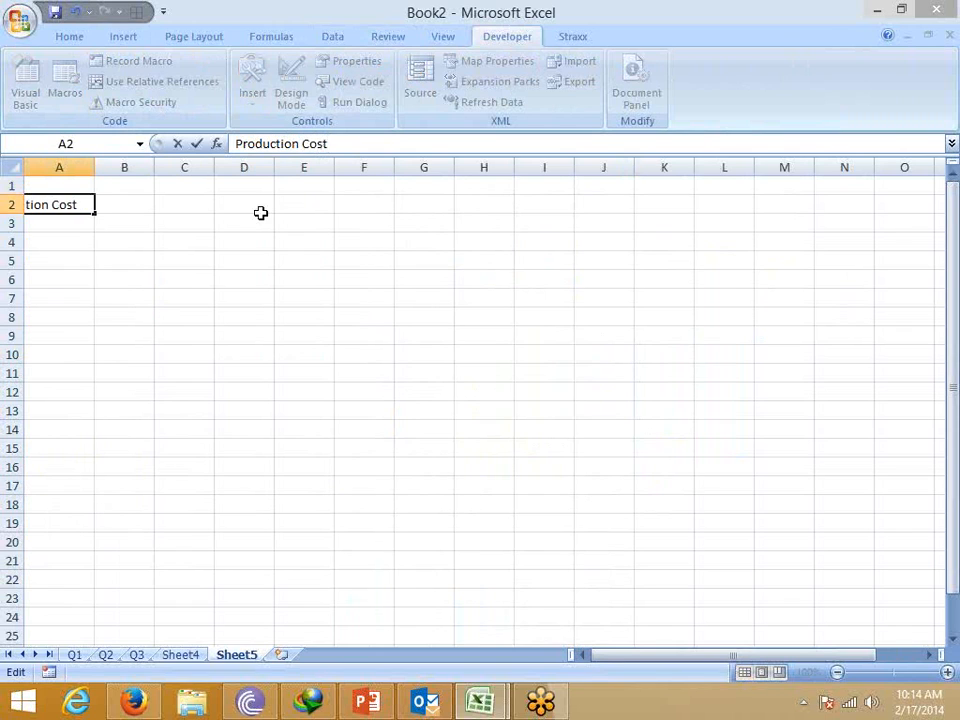
click(260, 213)
double_click(95, 168)
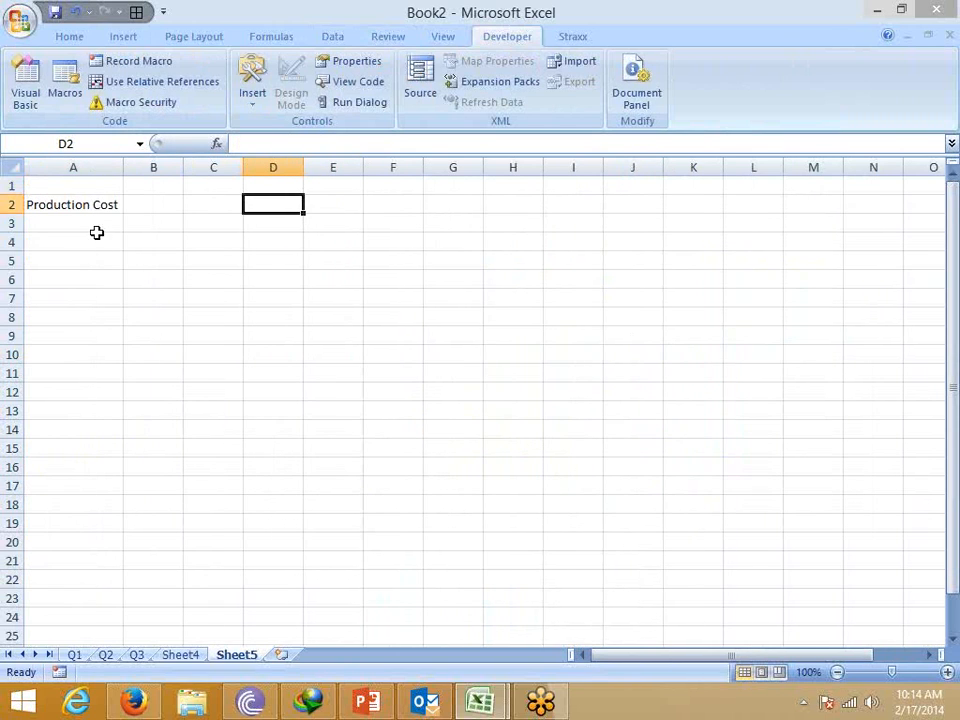
Enter the label Storage Cost in cell A4 of Sheet5.
click(95, 234)
click(92, 223)
click(90, 240)
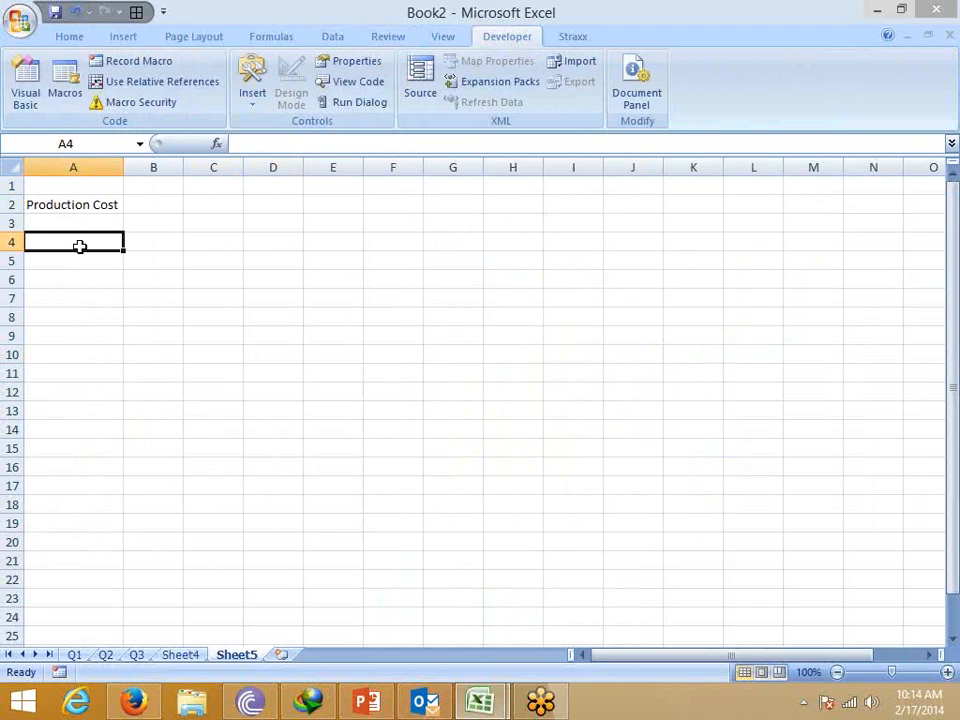
text(Sto)
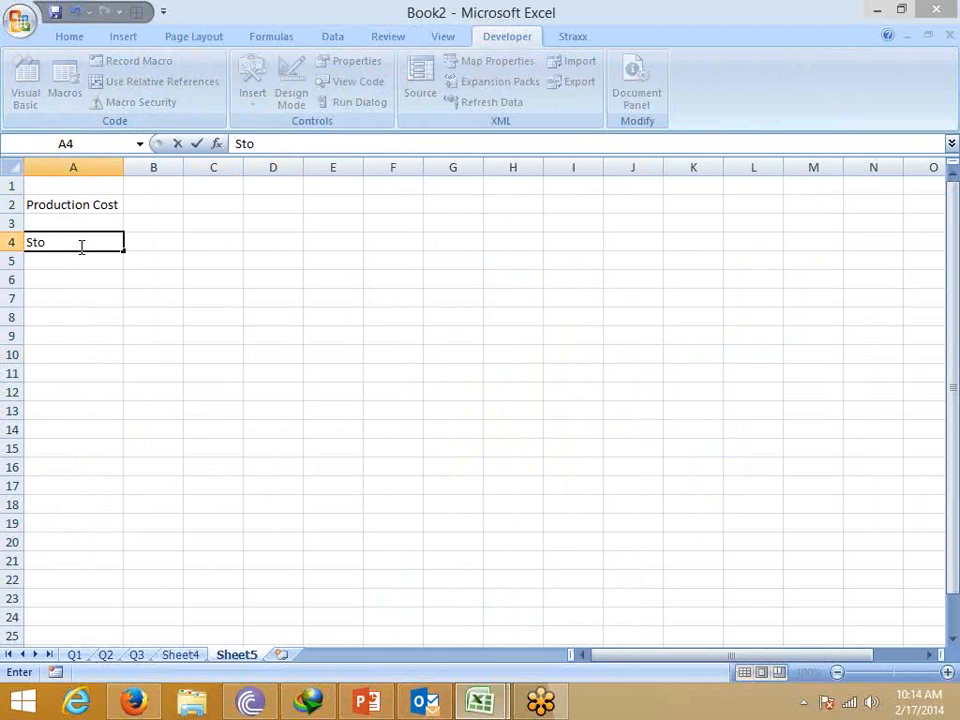
text(rage Cost)
key(Return)
key(Return)
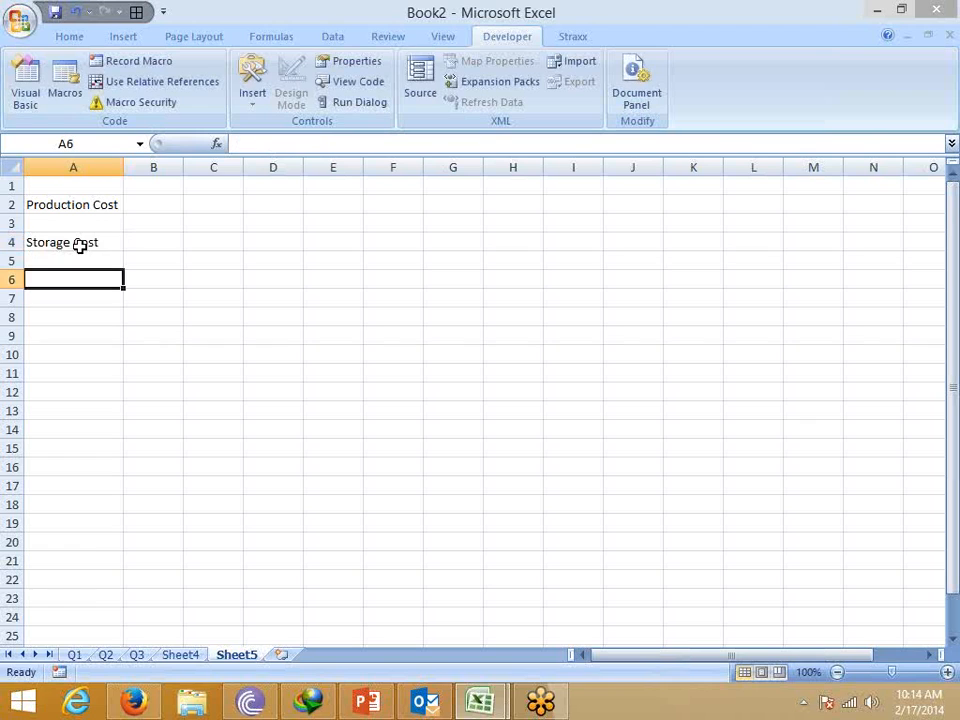
Enter the labels Marketing in cell A6 and Sales in cell A8.
text(Mar)
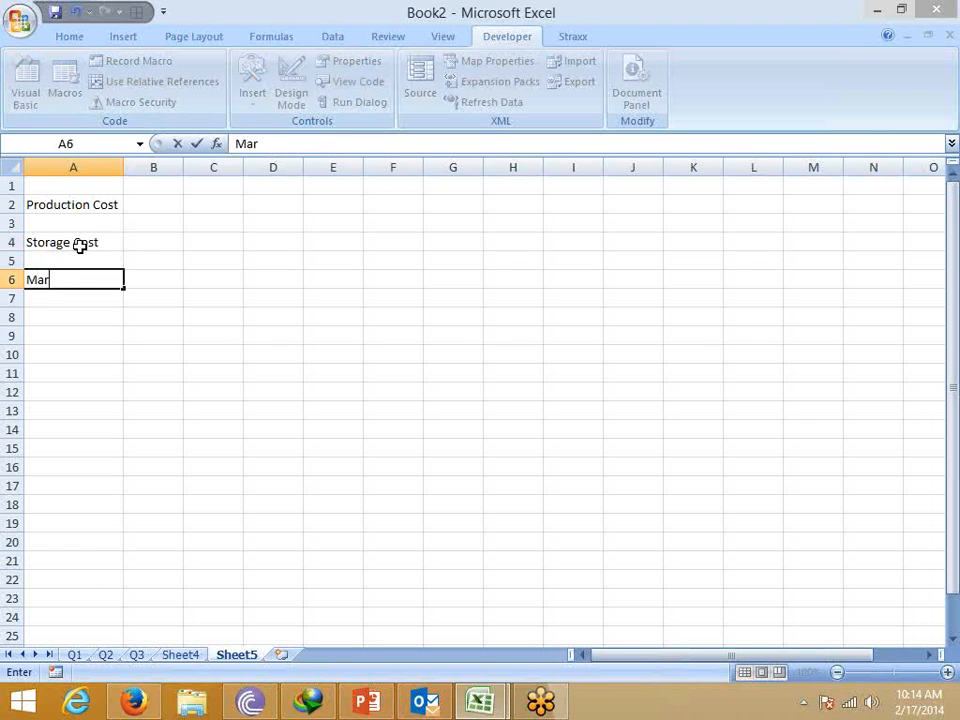
text(keting)
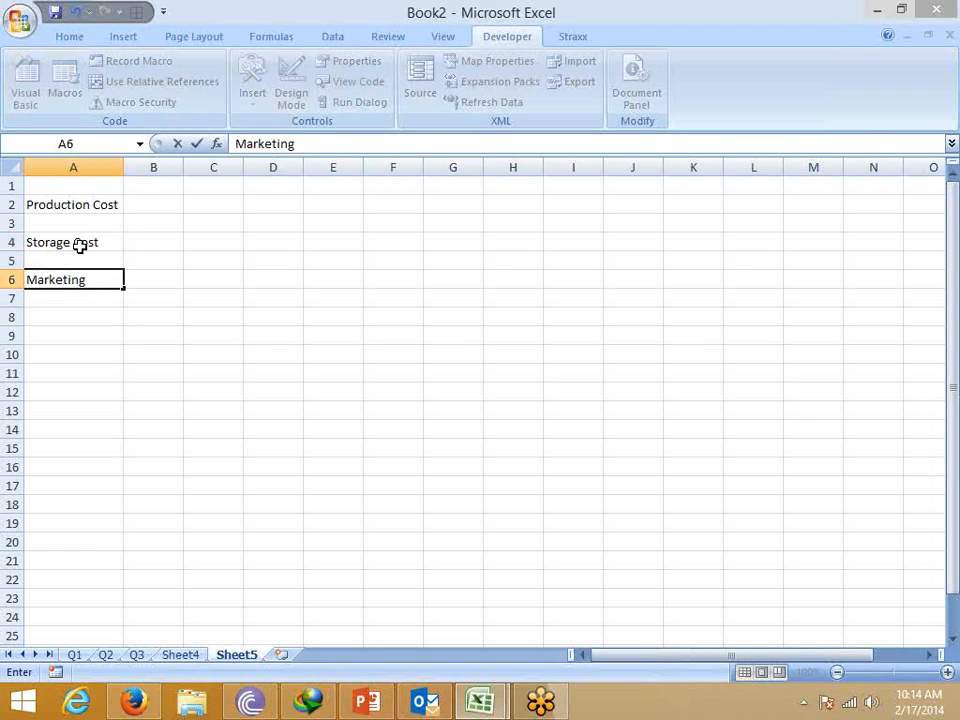
key(Return)
key(Down)
key(Down)
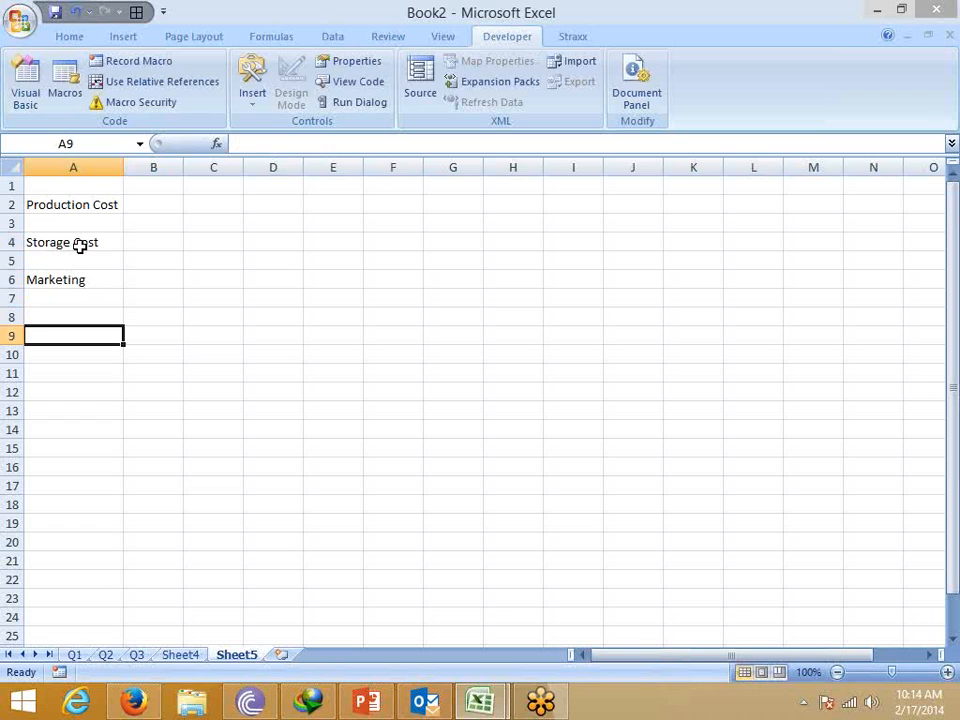
key(Up)
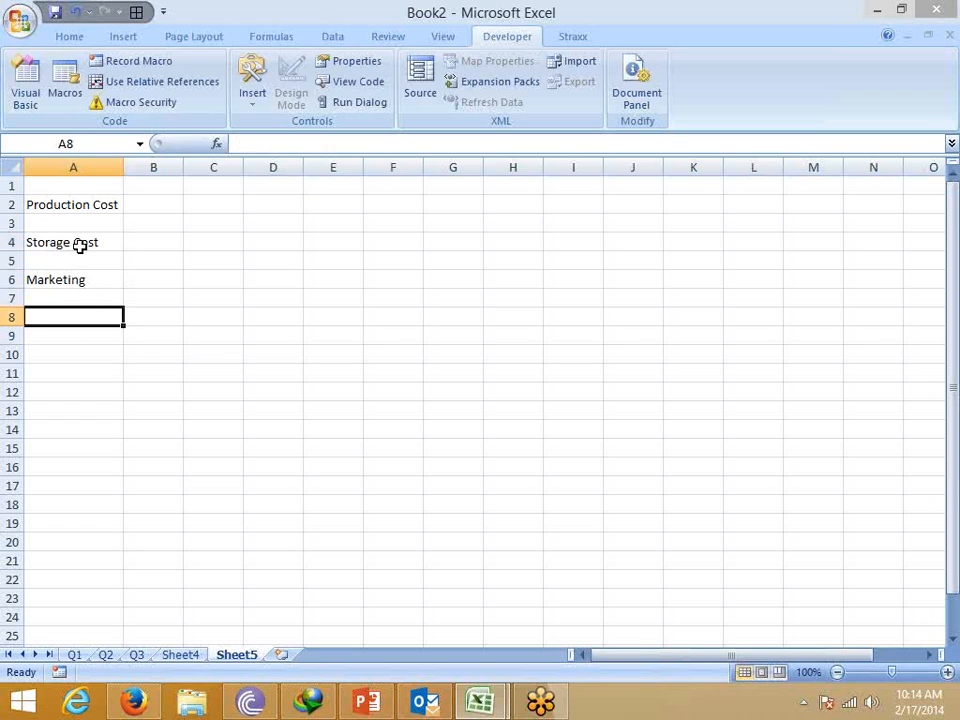
text(Sales)
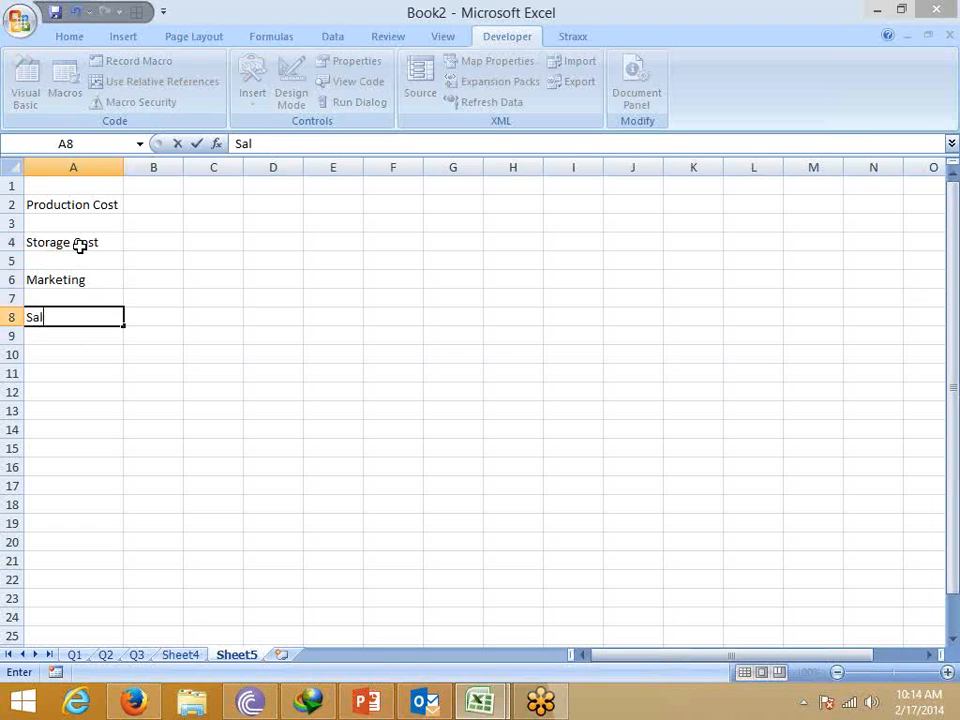
key(Down)
key(Down)
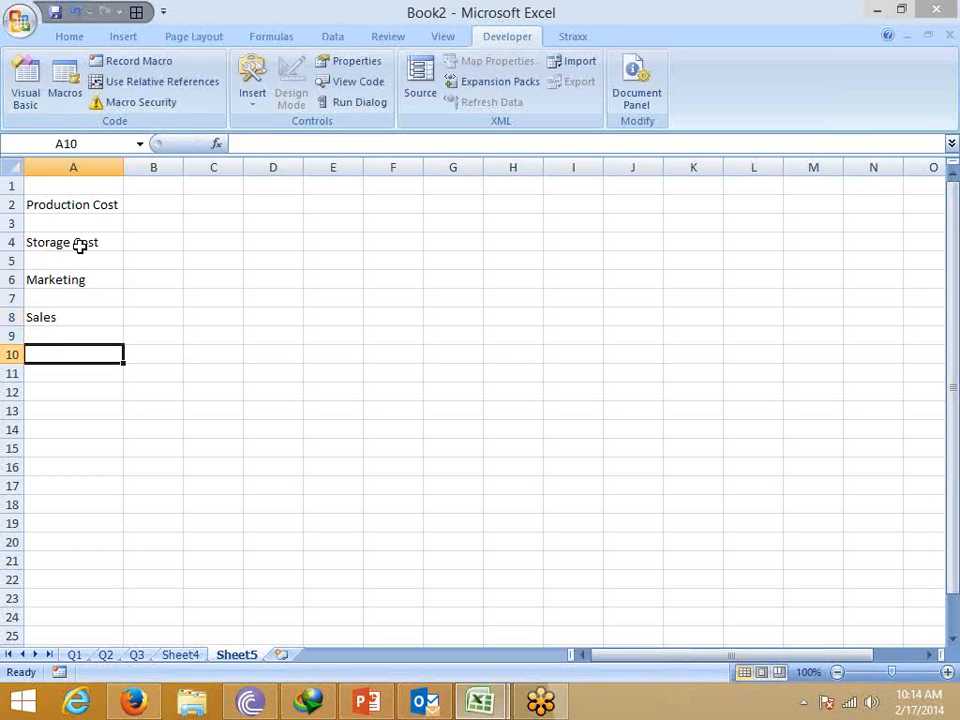
Merge and center the cell range C9:D12 below the cost rows.
click(80, 262)
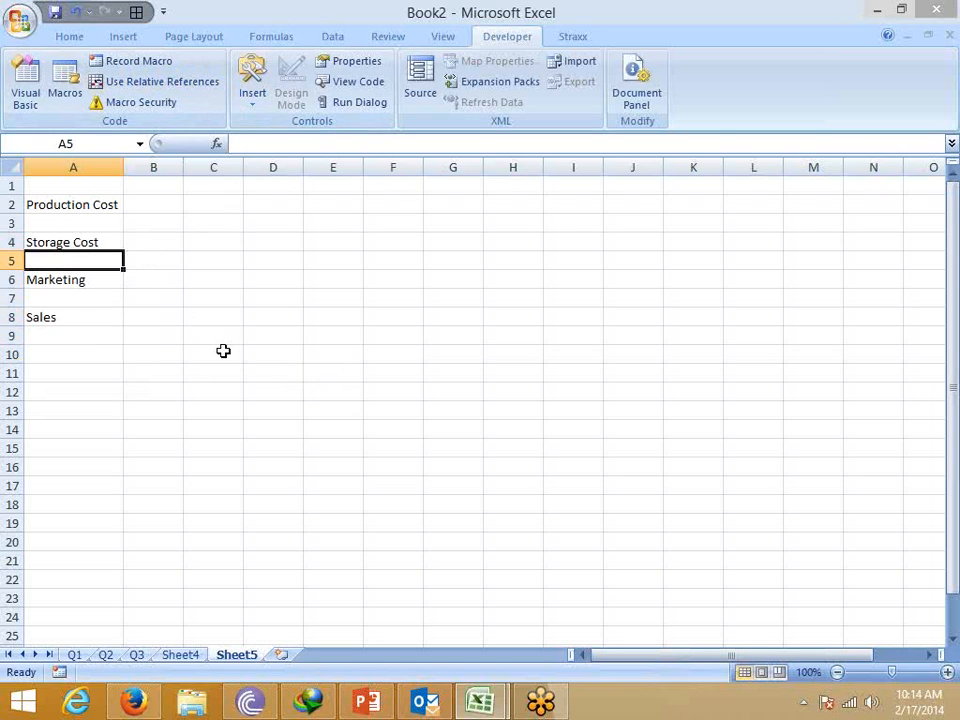
drag(229, 340, 272, 392)
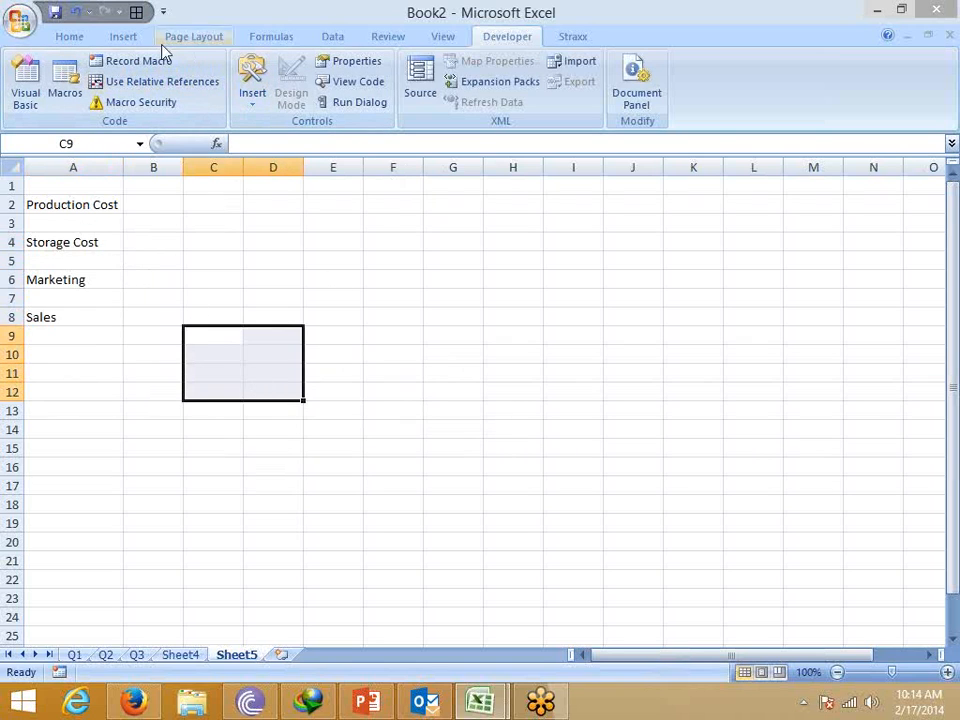
click(72, 37)
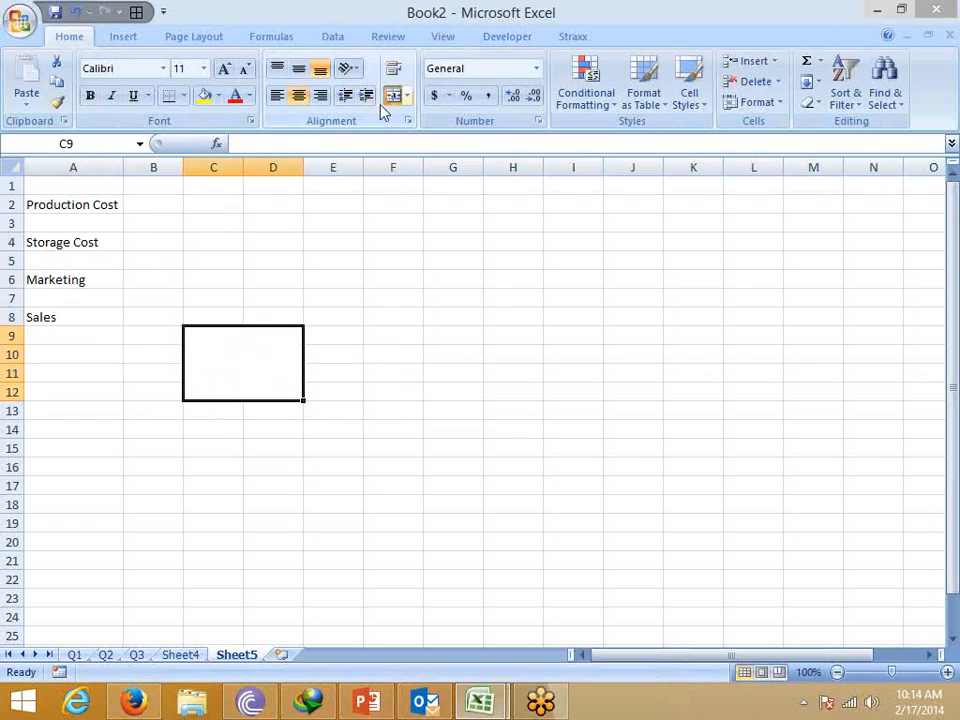
Enter the cost values 50 in B2, 32 in B4, 52 in B6 and 12 in B8.
click(150, 205)
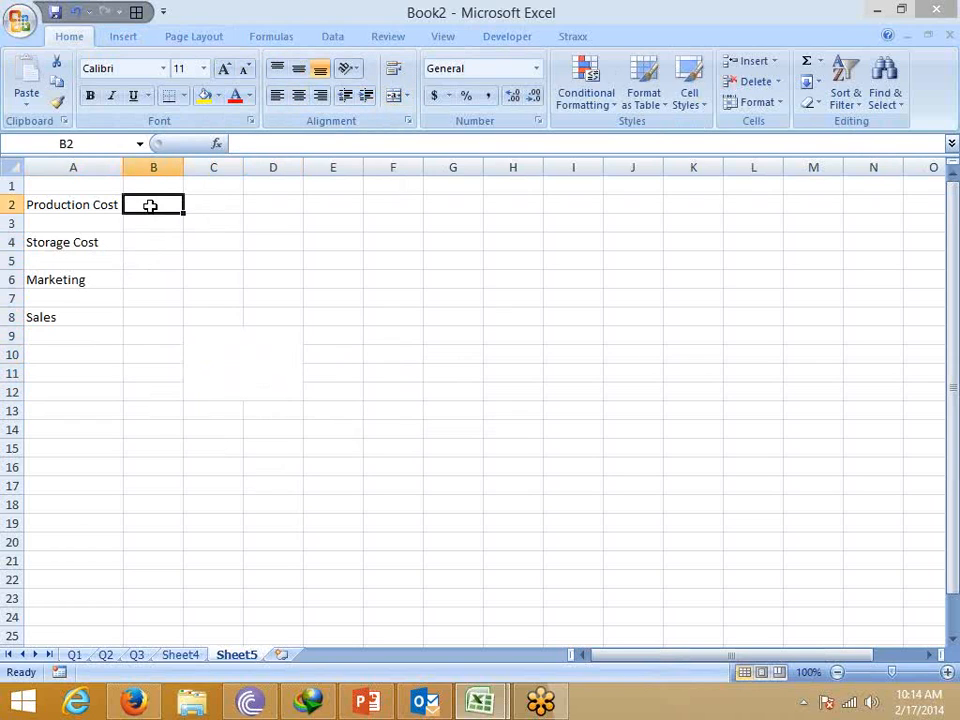
text(50)
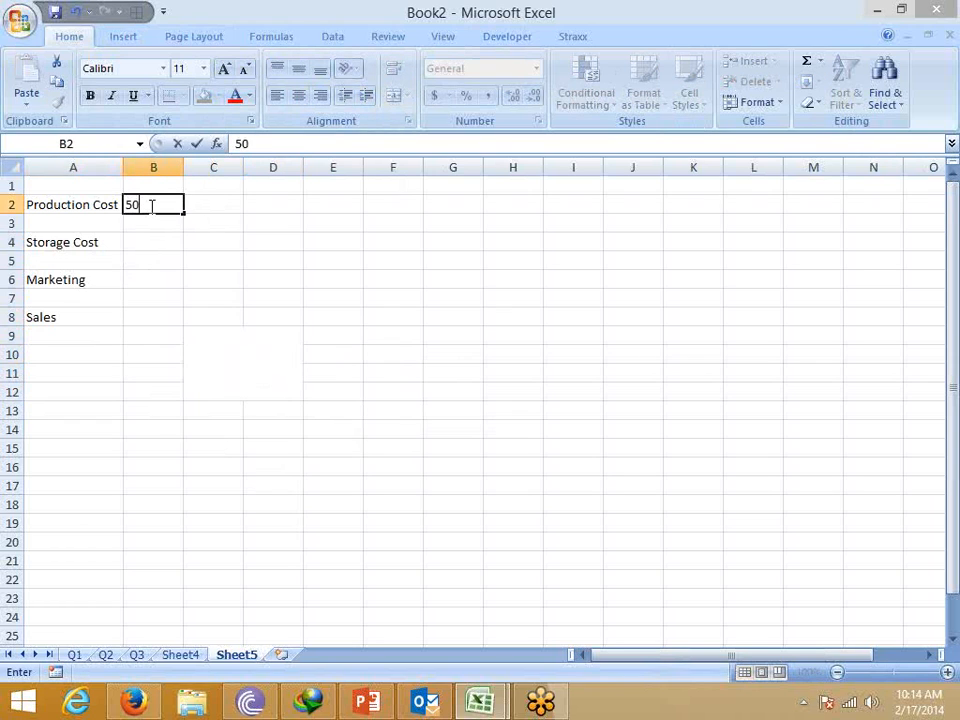
key(Return)
key(Return)
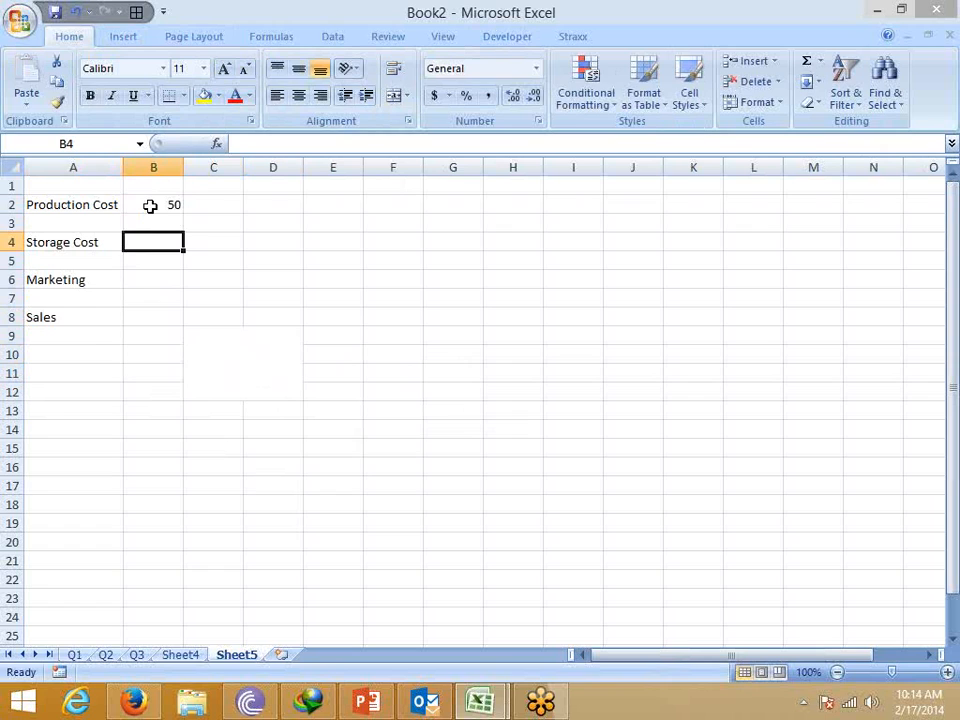
text(32)
key(Return)
key(Return)
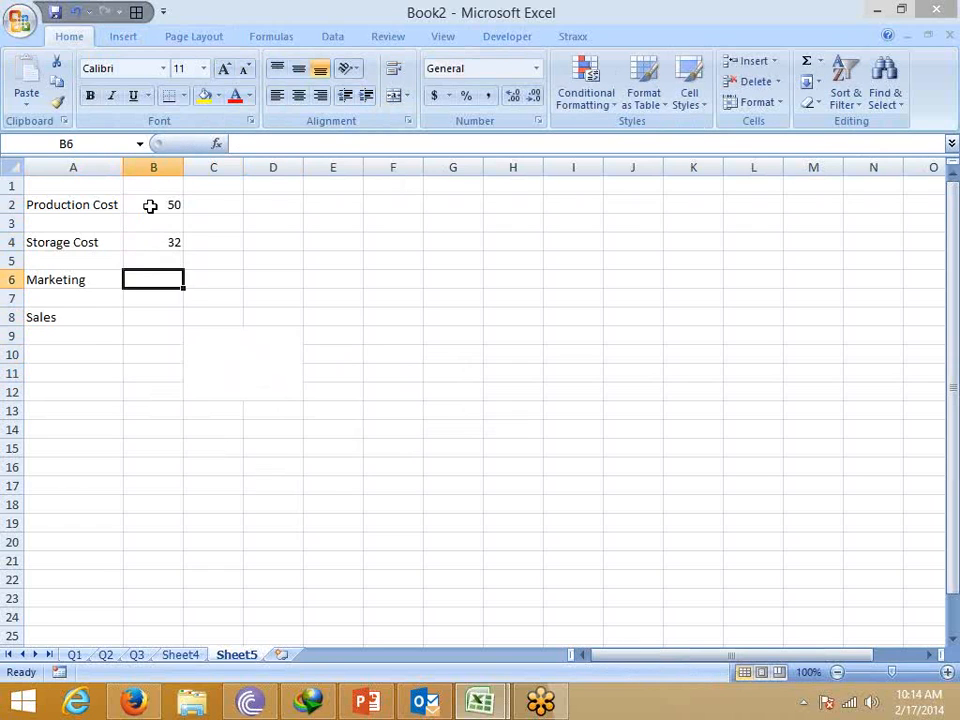
text(5)
key(Return)
key(Return)
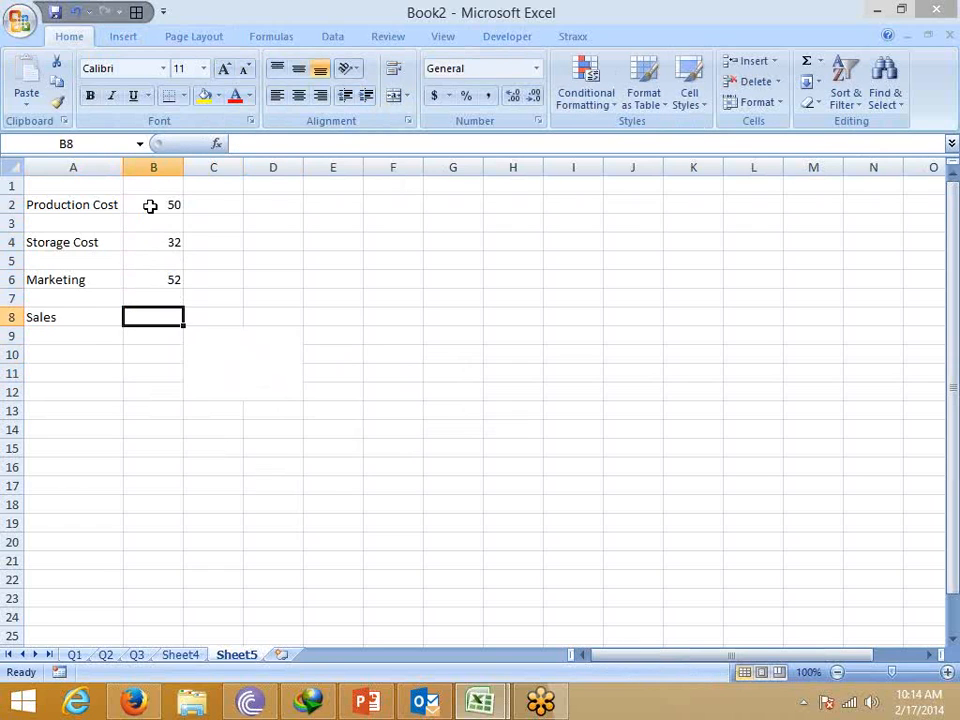
text(12)
key(Right)
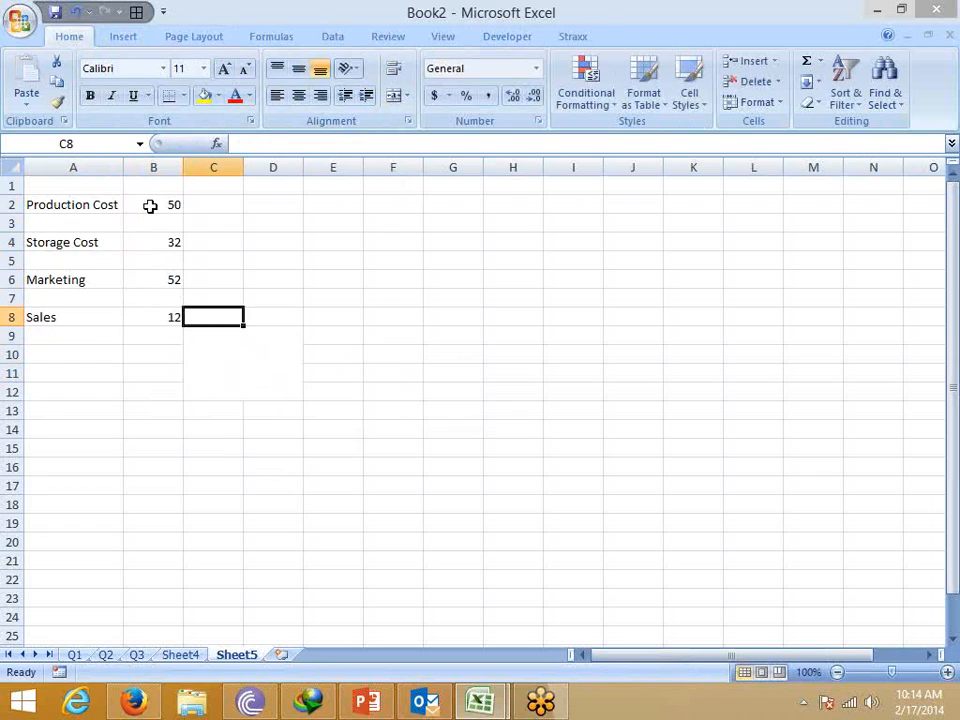
Total the four cost values in the merged cell C9 with the formula =SUM(B2,B4,B6,B8).
key(Down)
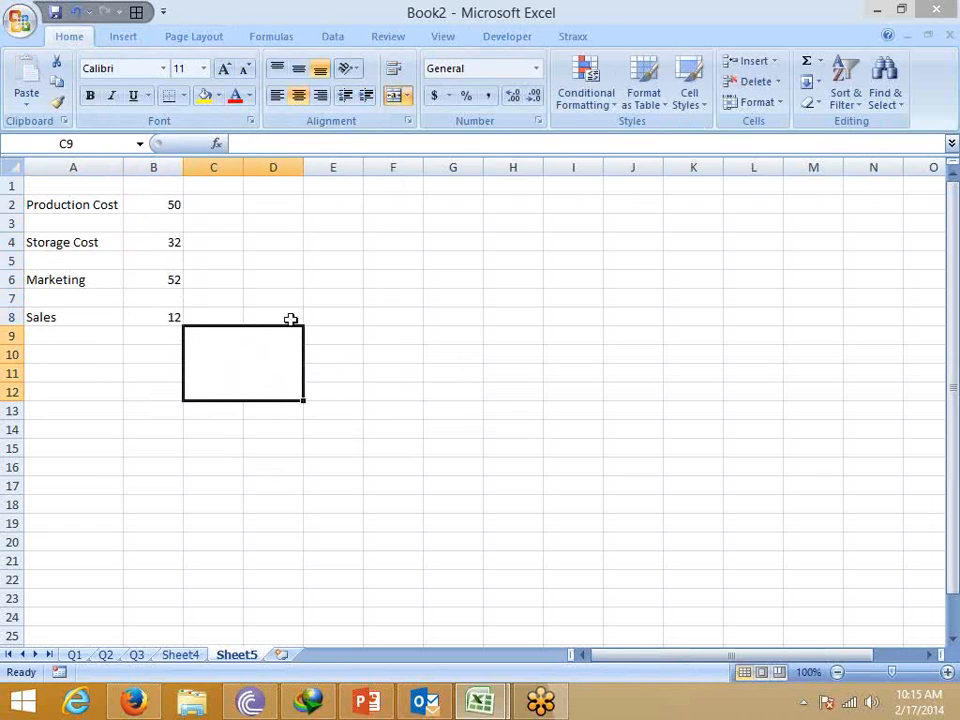
click(258, 143)
text(=)
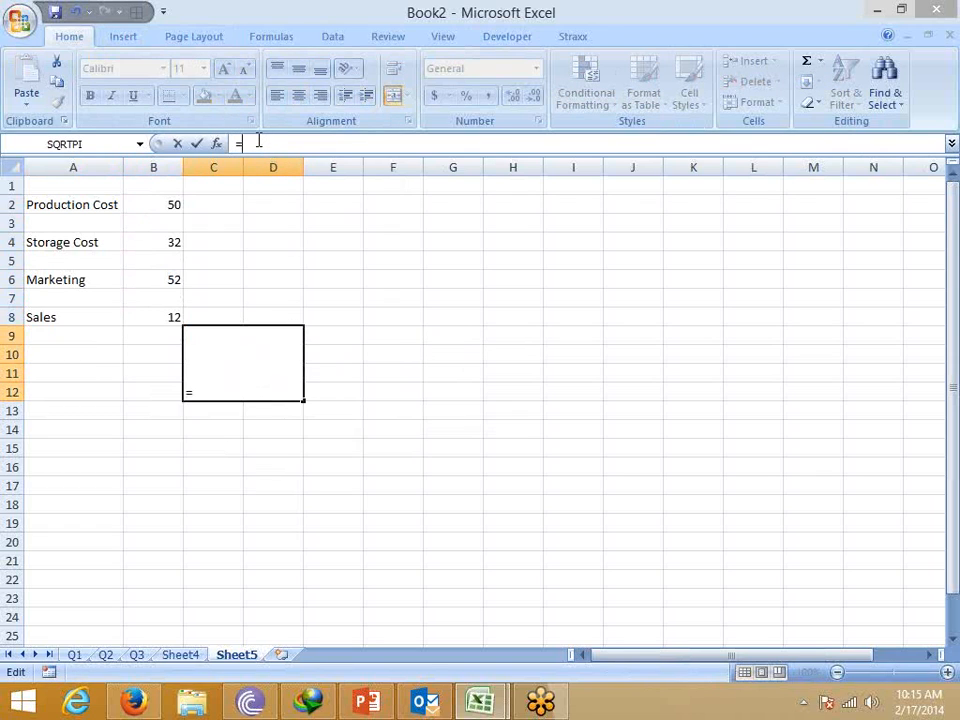
text(sum)
key(Tab)
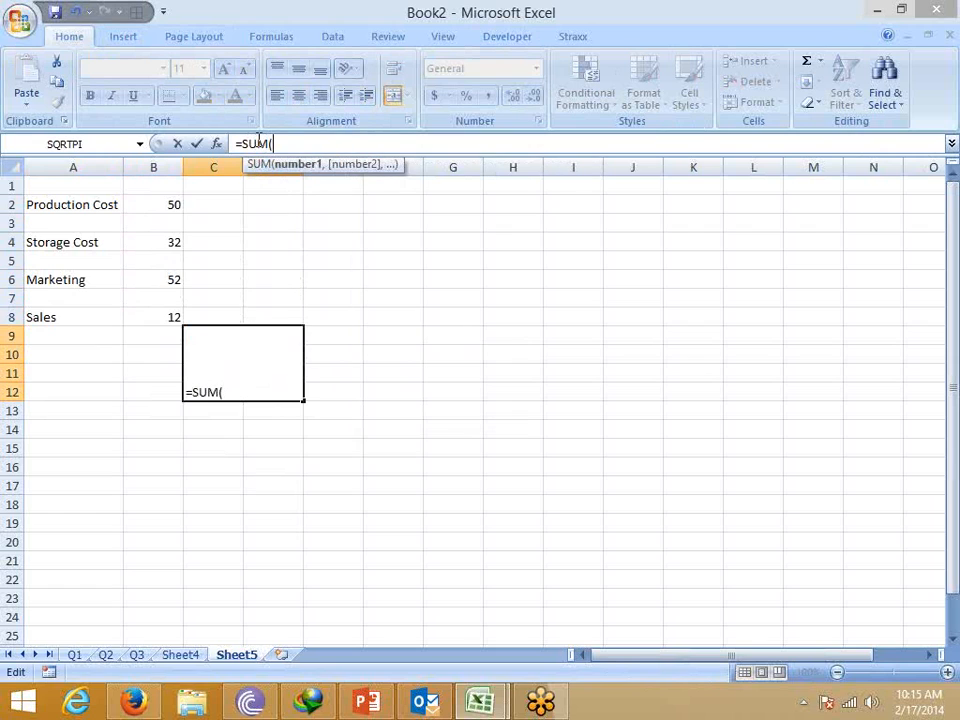
click(166, 210)
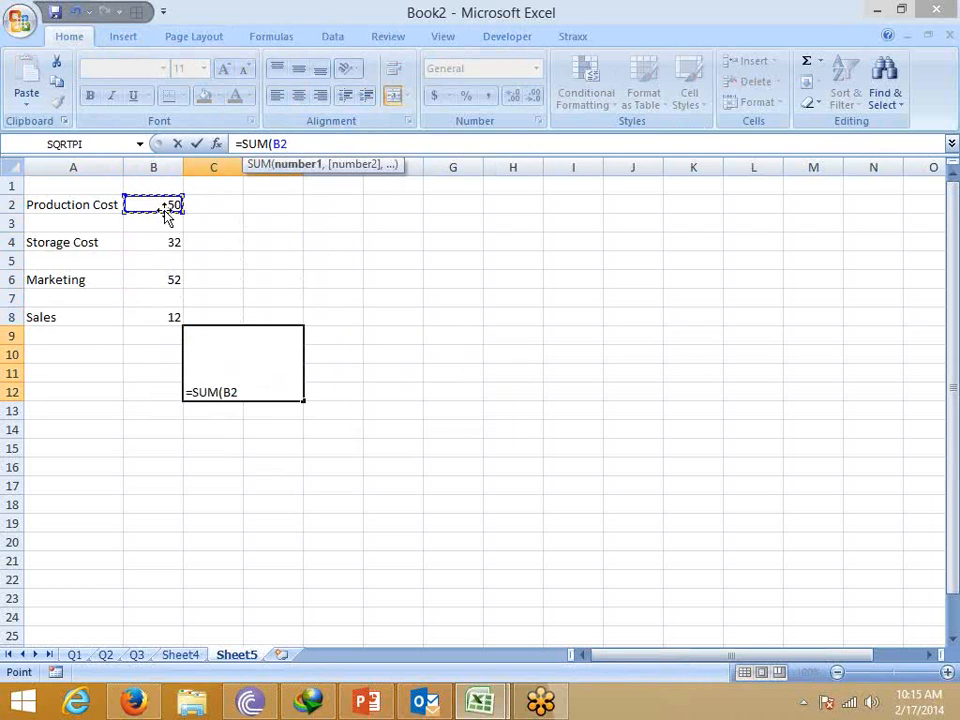
text(,)
click(169, 241)
text(,)
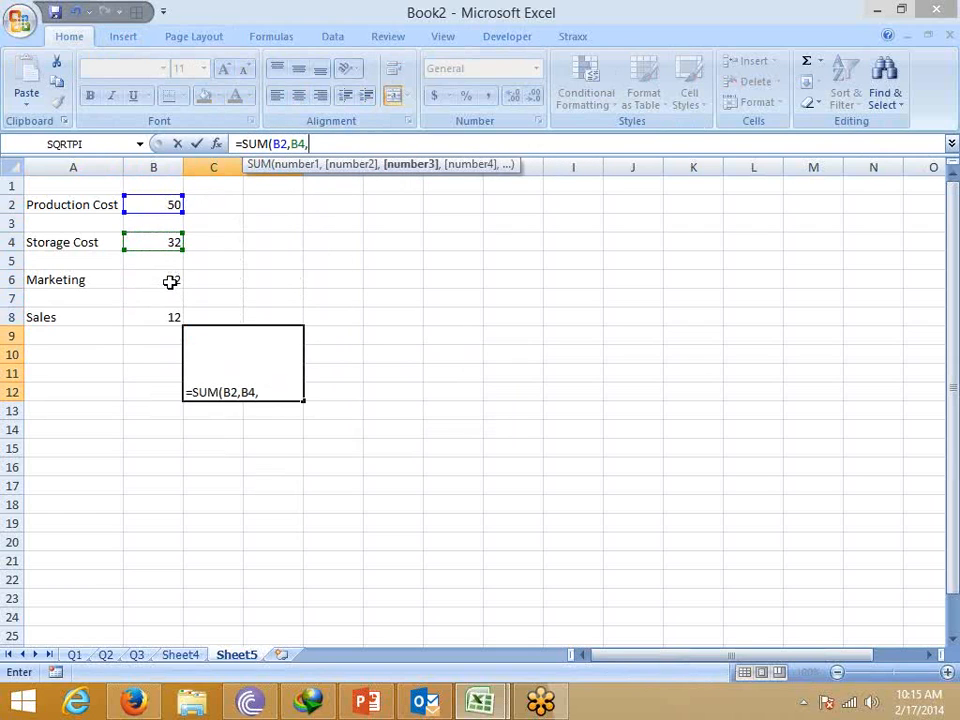
click(171, 280)
text(,)
click(170, 316)
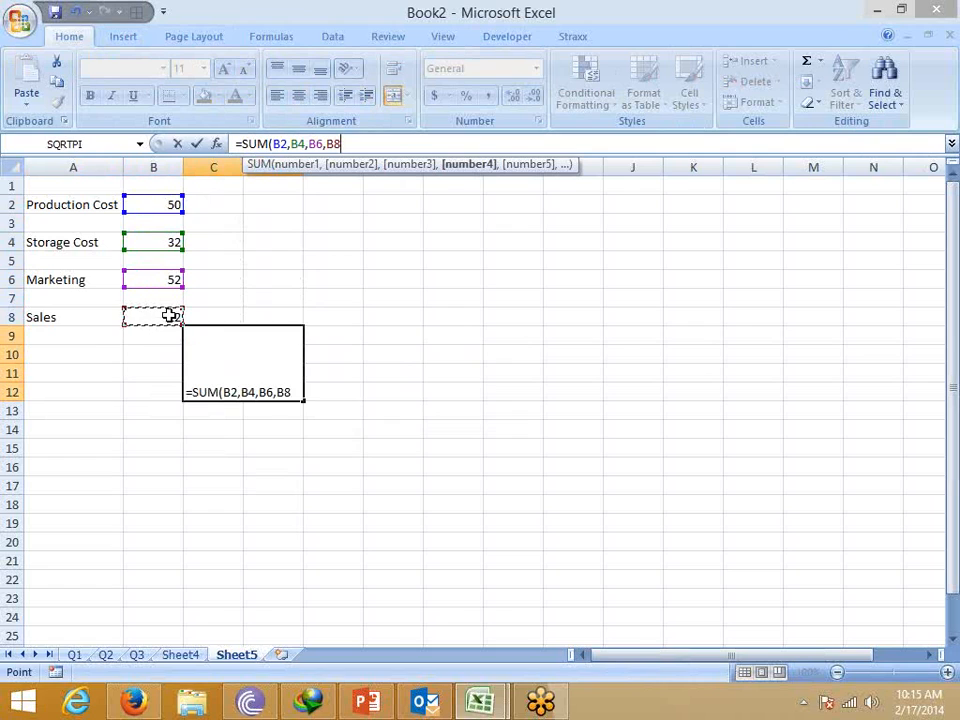
text())
key(Return)
Add a 20% markup to the total in C9 by changing its formula to =(SUM(B2,B4,B6,B8))+(SUM(B2,B4,B6,B8))*20%.
key(Up)
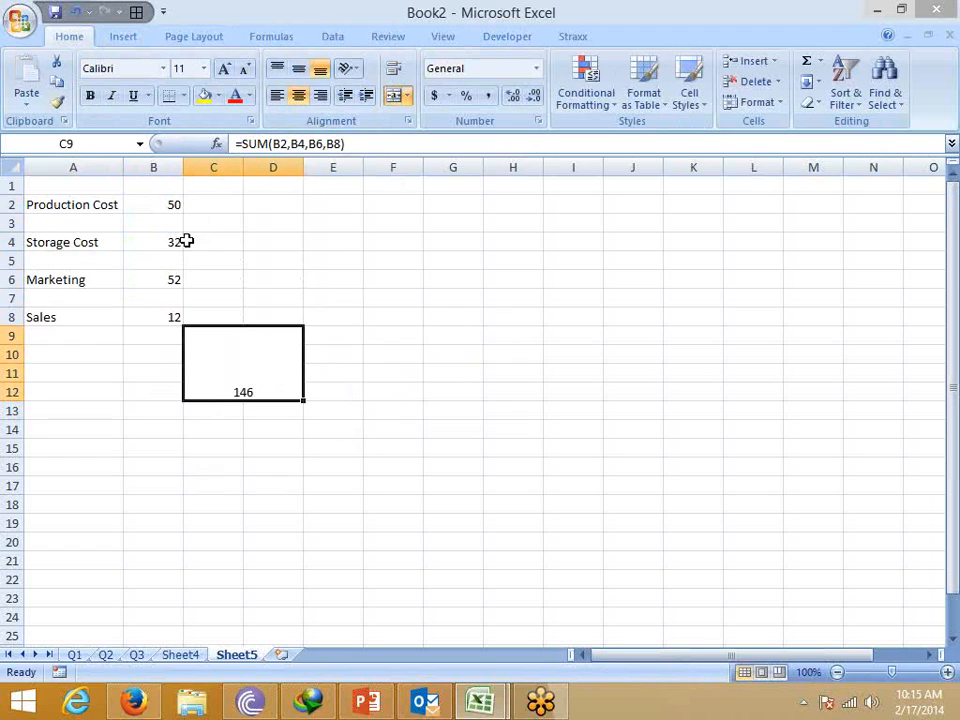
click(247, 145)
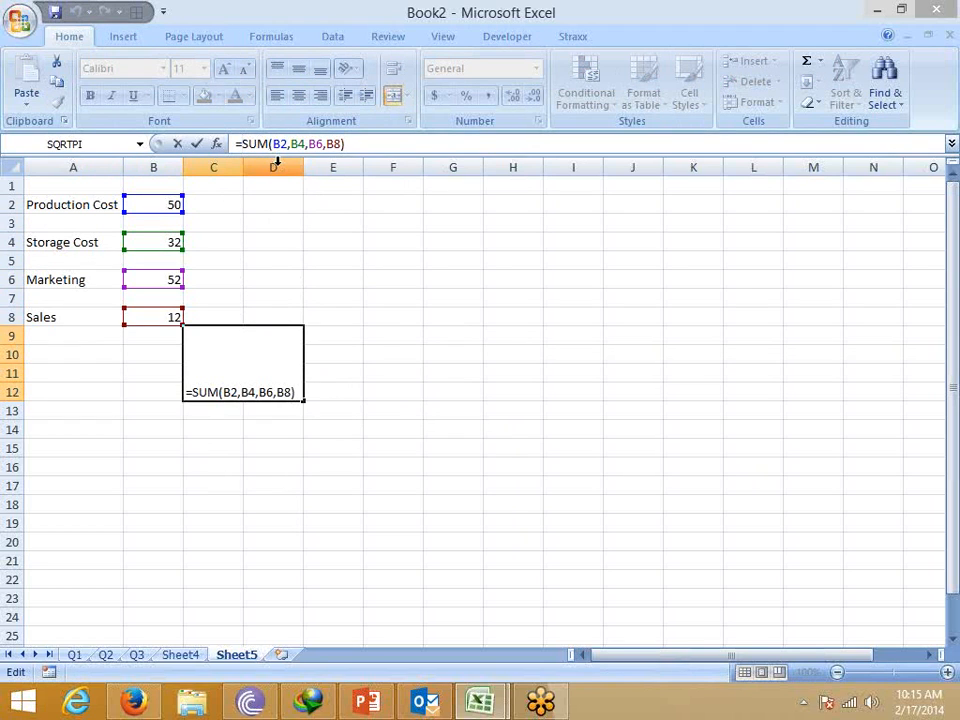
text(()
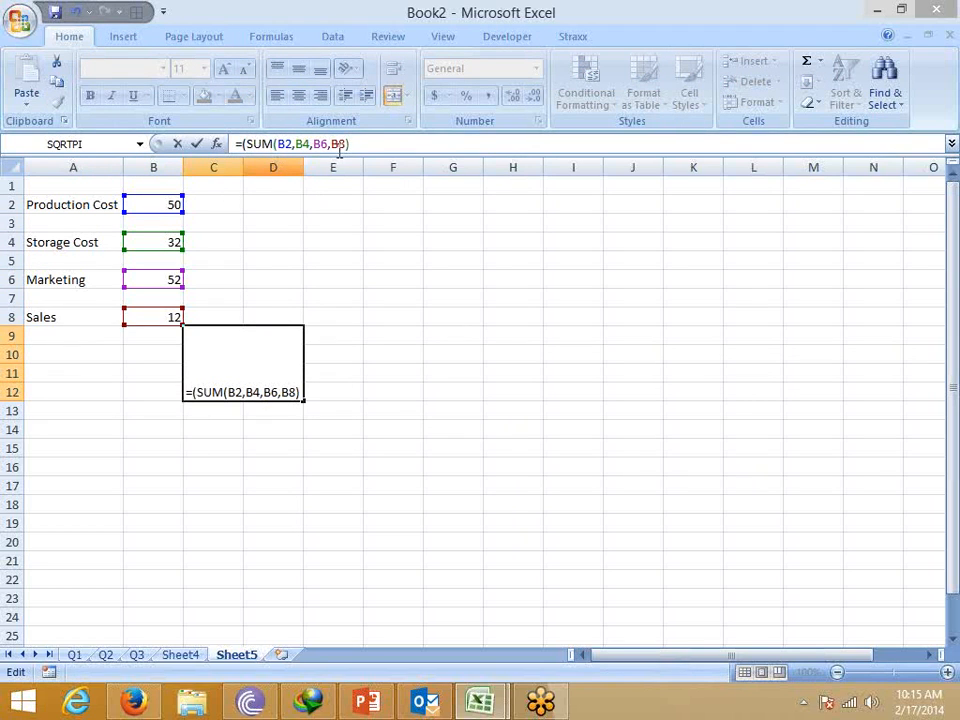
click(370, 143)
text()+)
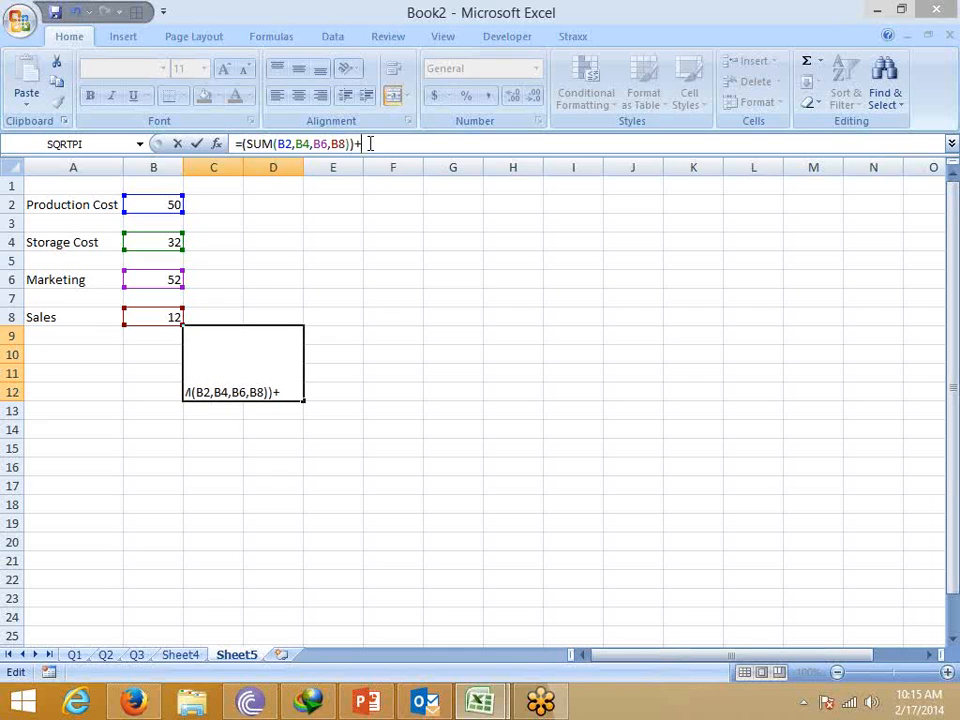
drag(352, 143, 244, 147)
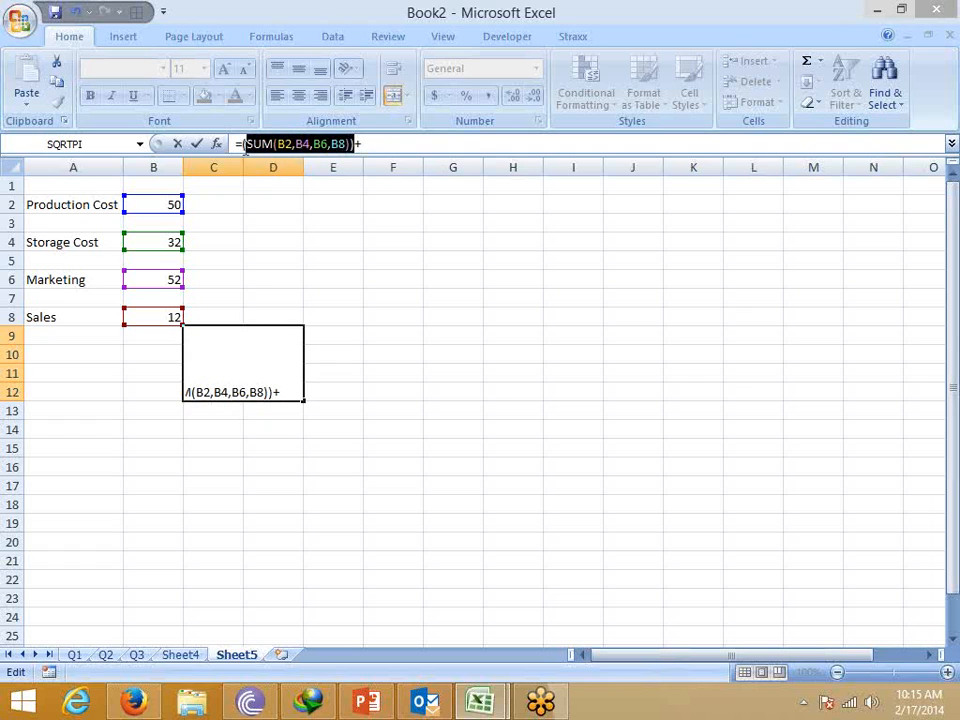
click(386, 150)
text(+)
key(ctrl+v)
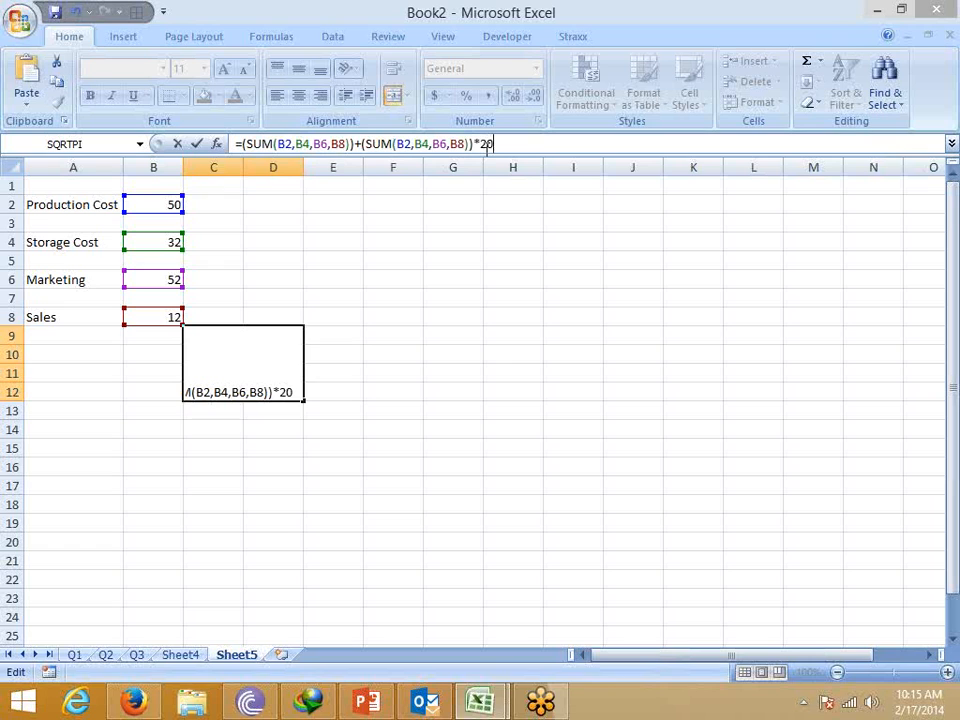
text(*20%)
key(Return)
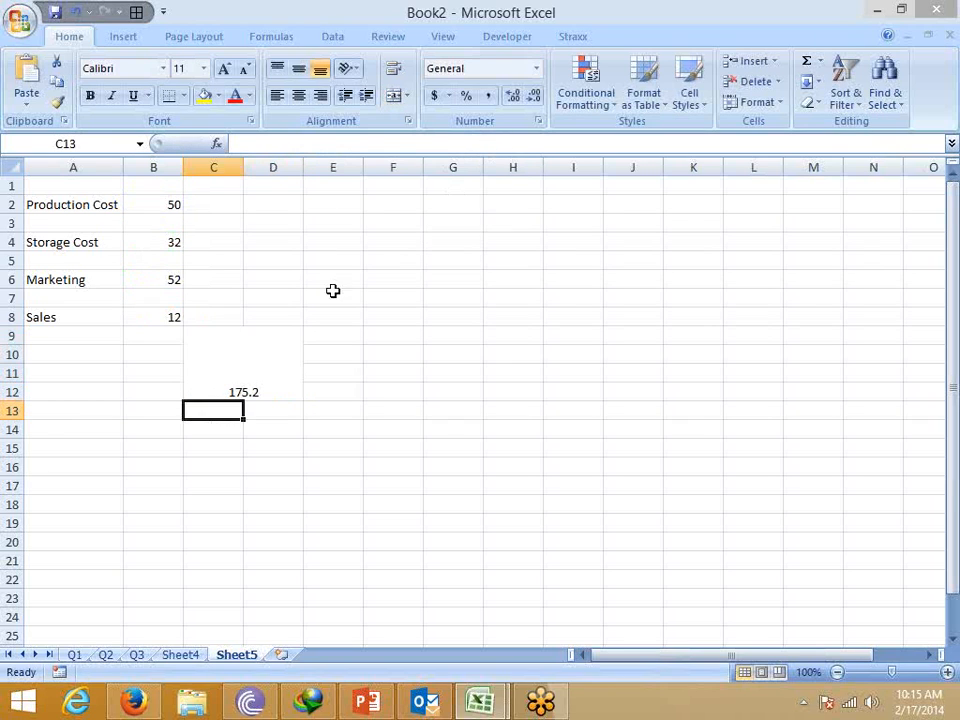
Enlarge the font of the total in merged cell C9 to size 26.
click(274, 361)
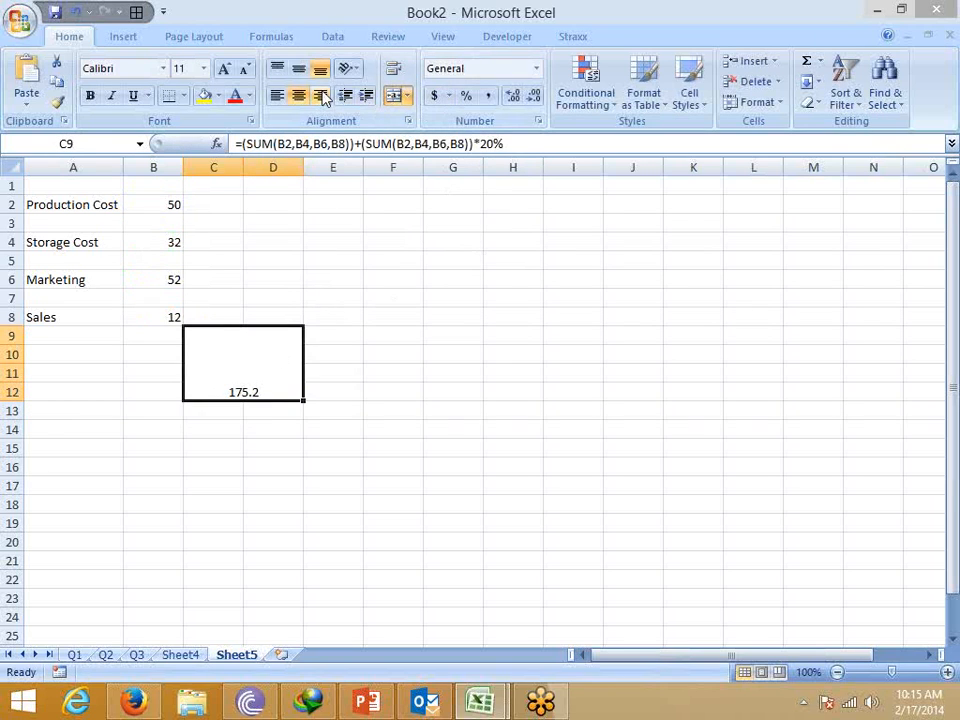
click(226, 72)
click(226, 72)
click(226, 72)
click(226, 72)
click(226, 72)
click(226, 72)
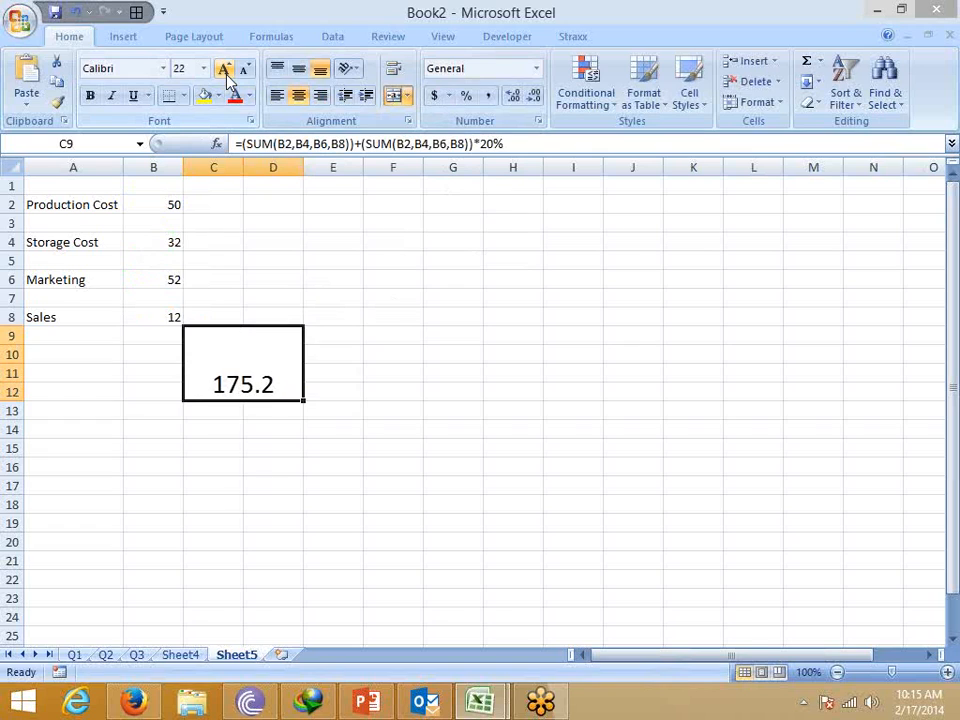
click(226, 72)
click(226, 72)
click(226, 72)
click(226, 72)
click(226, 72)
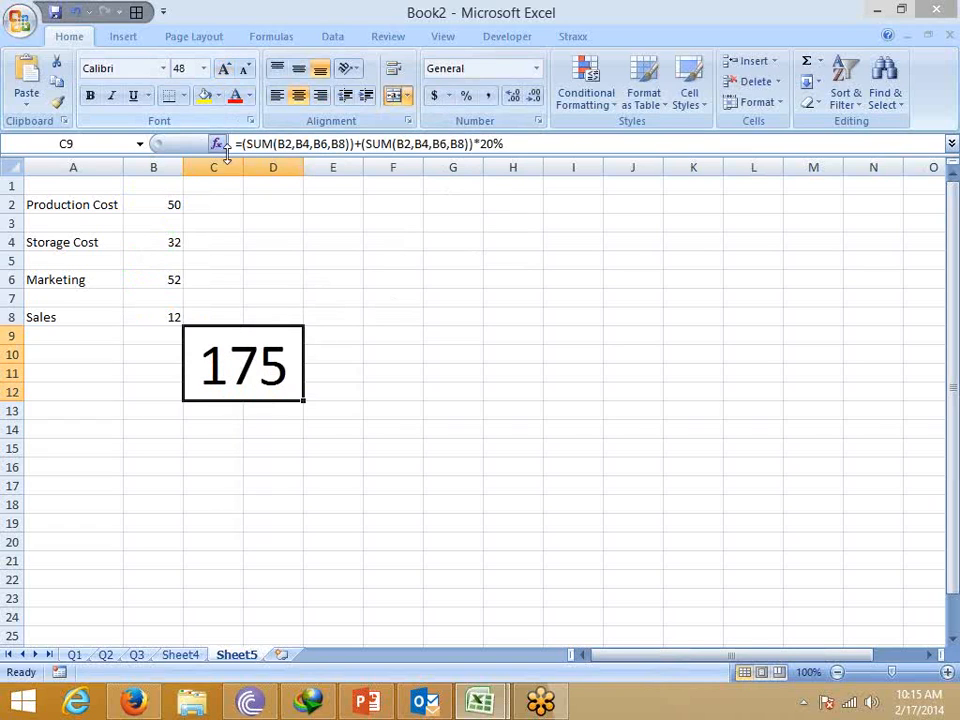
click(244, 72)
click(244, 72)
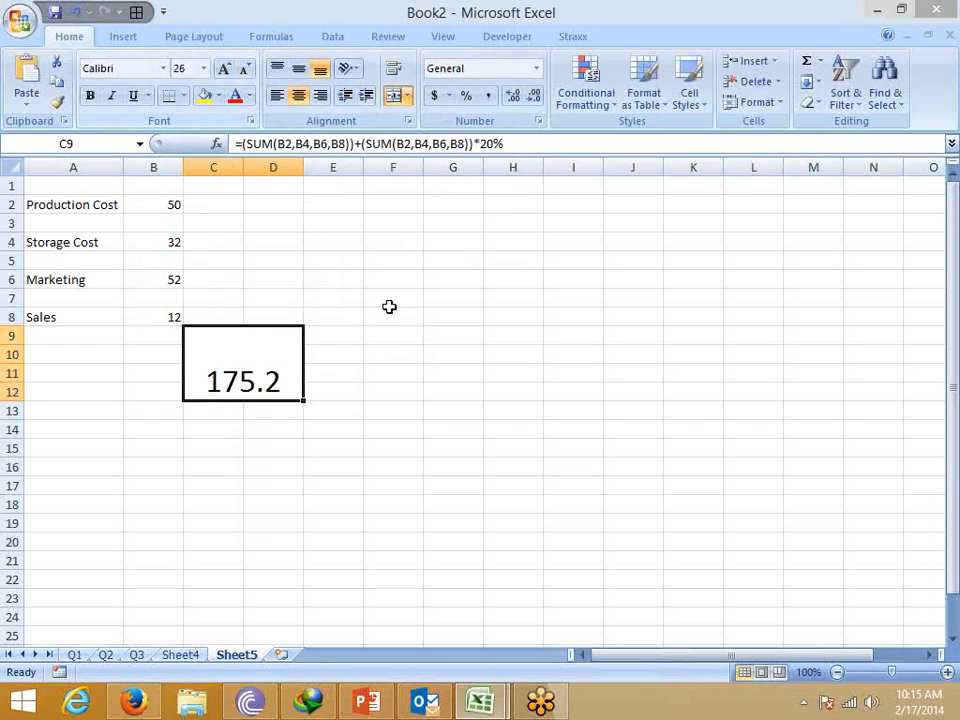
Middle-align the total vertically in the merged cell C9.
click(394, 314)
click(289, 366)
click(244, 72)
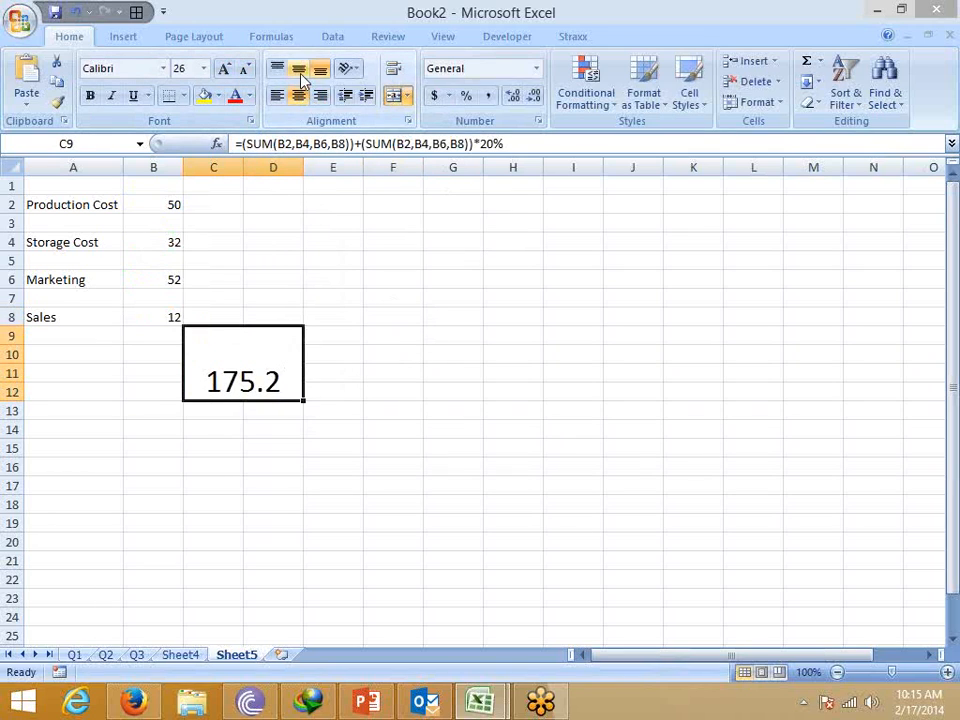
click(298, 70)
click(165, 204)
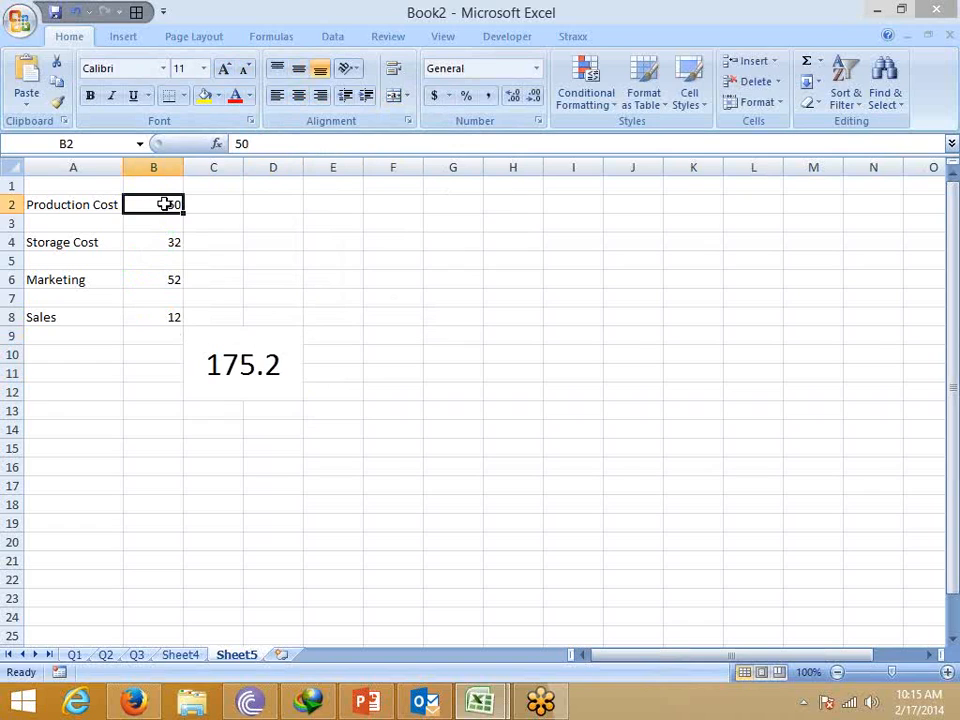
click(162, 240)
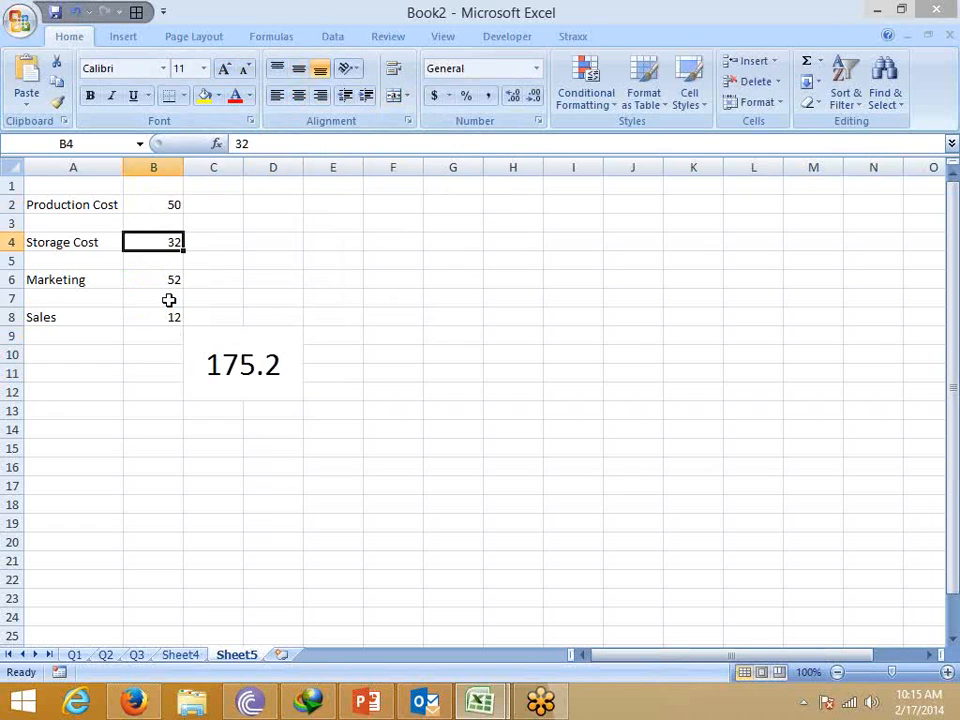
click(172, 283)
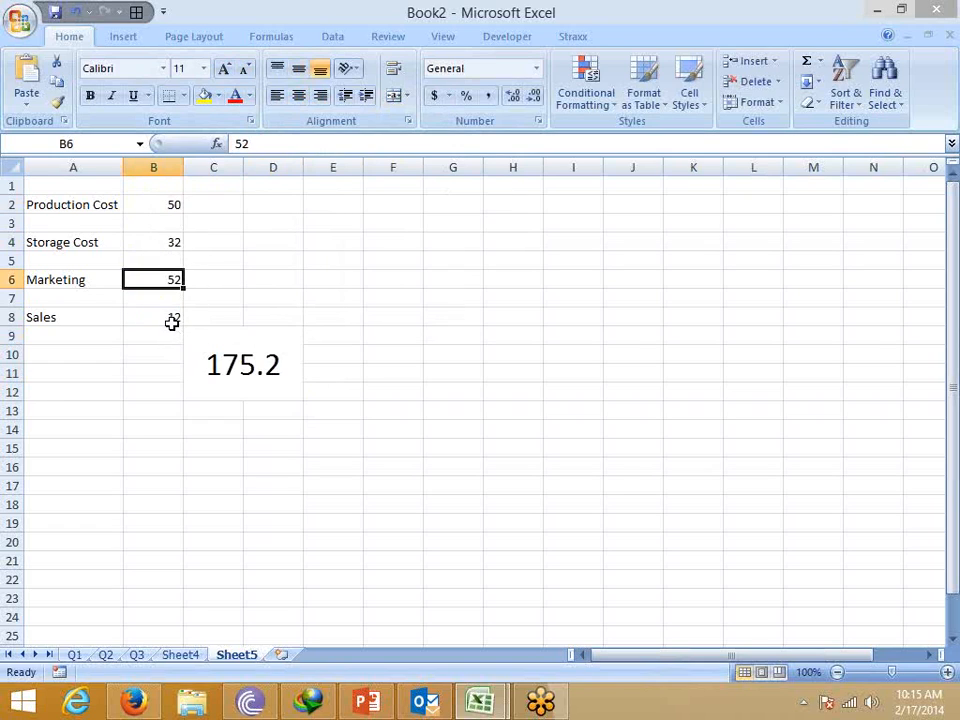
click(172, 320)
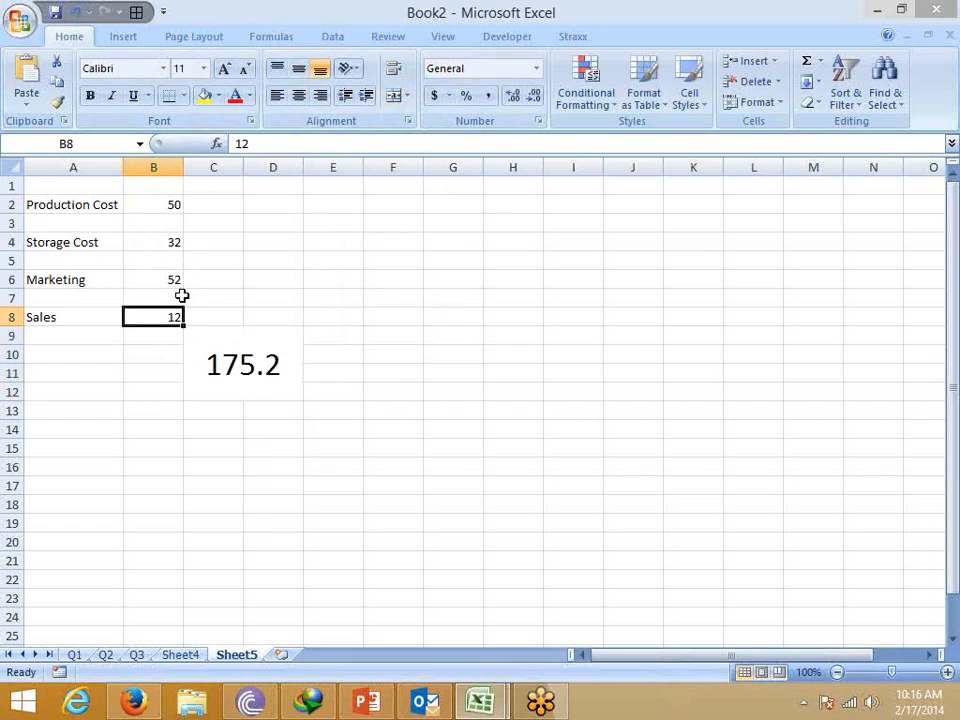
click(222, 378)
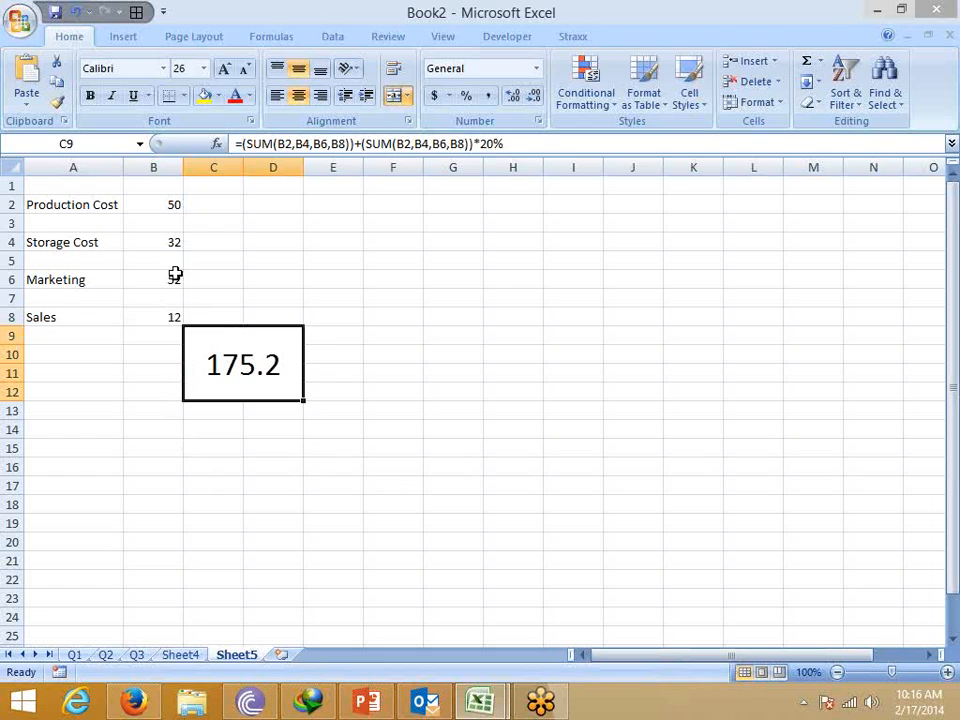
Set the storage cost in B4 to 30 and the sales cost in B8 to 15.
click(152, 243)
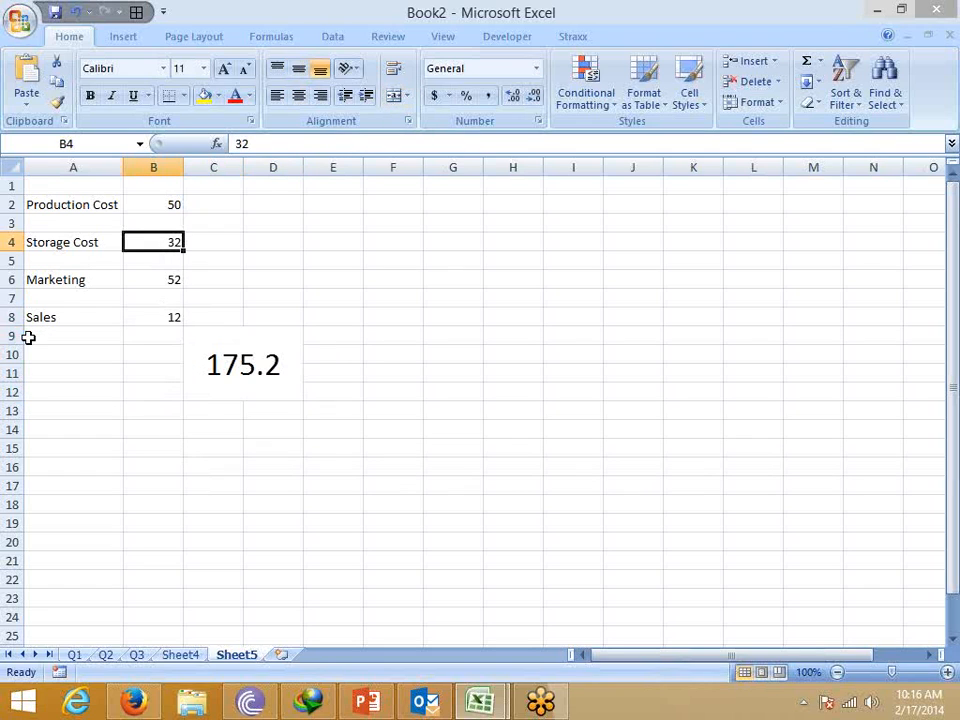
text(30)
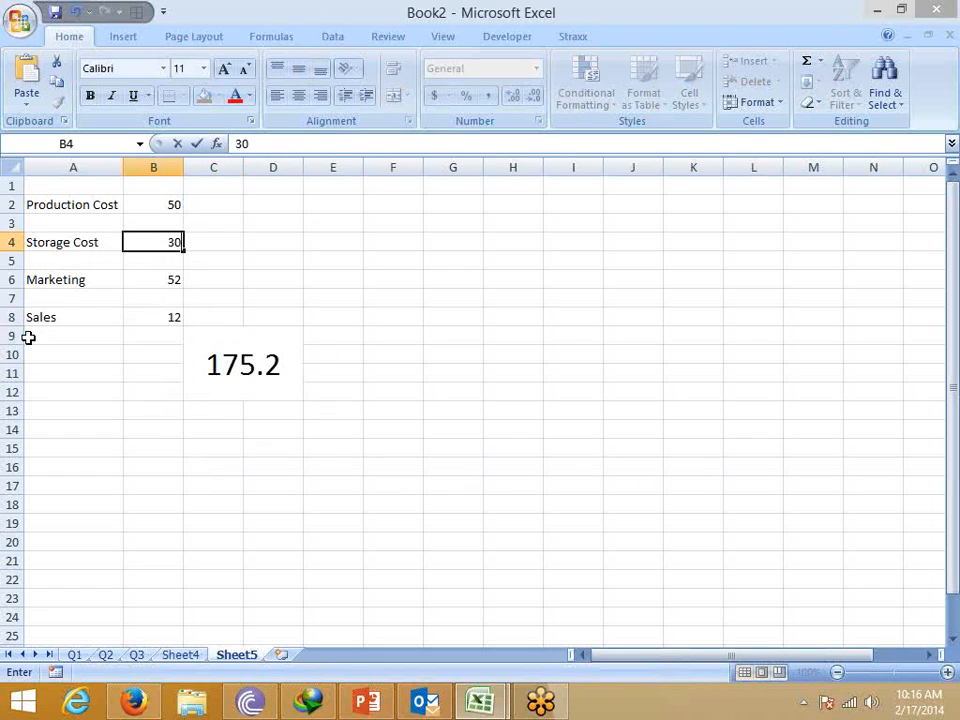
key(ctrl+Return)
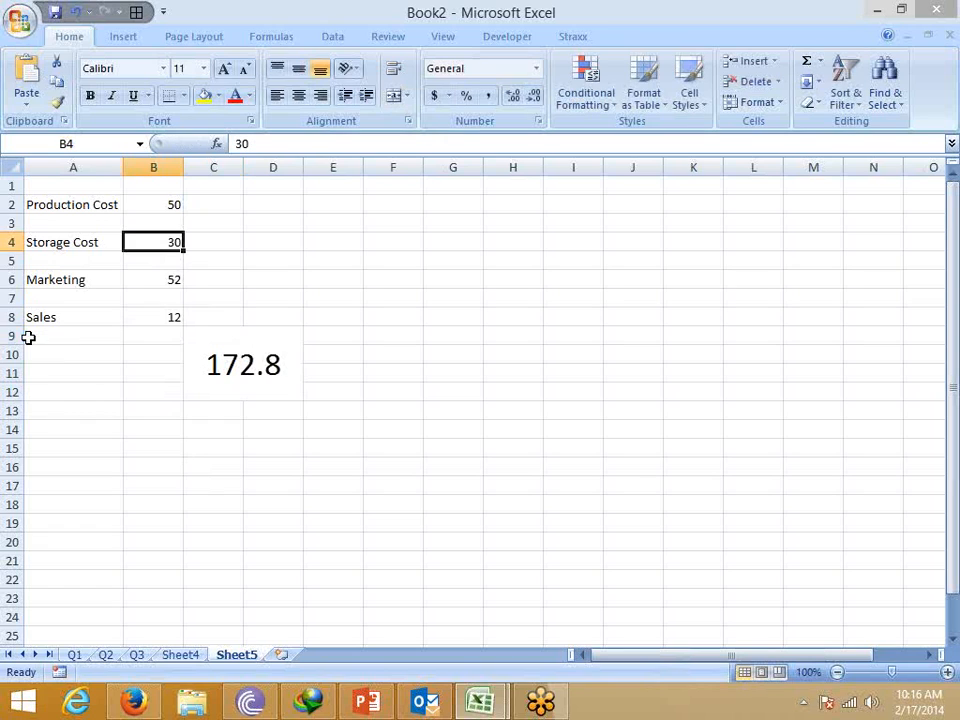
key(Down)
key(Down)
key(Down)
key(Down)
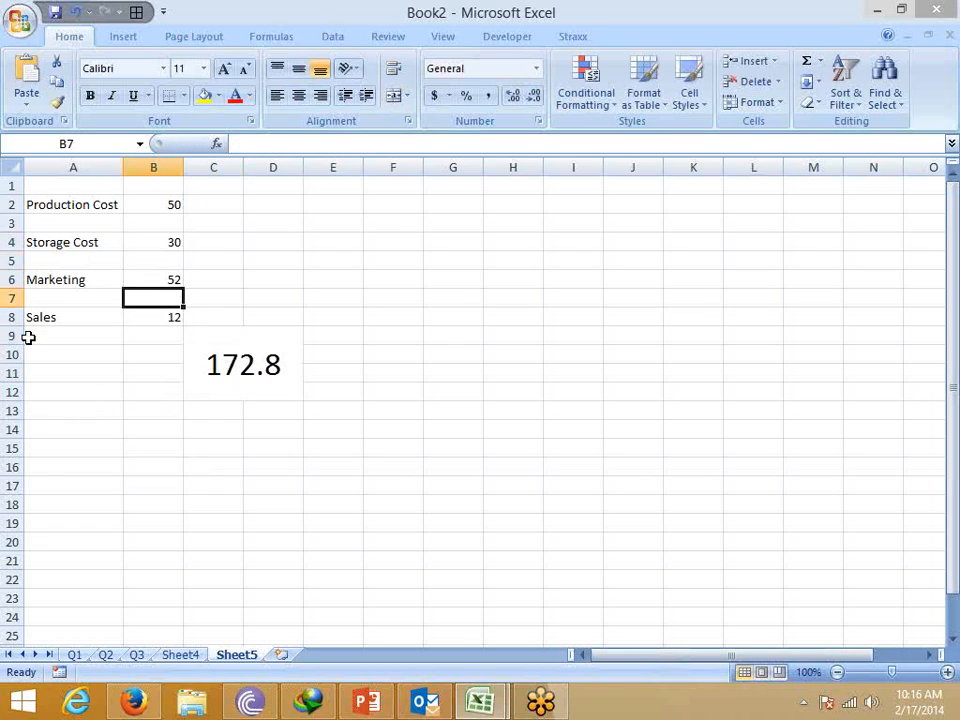
text(15)
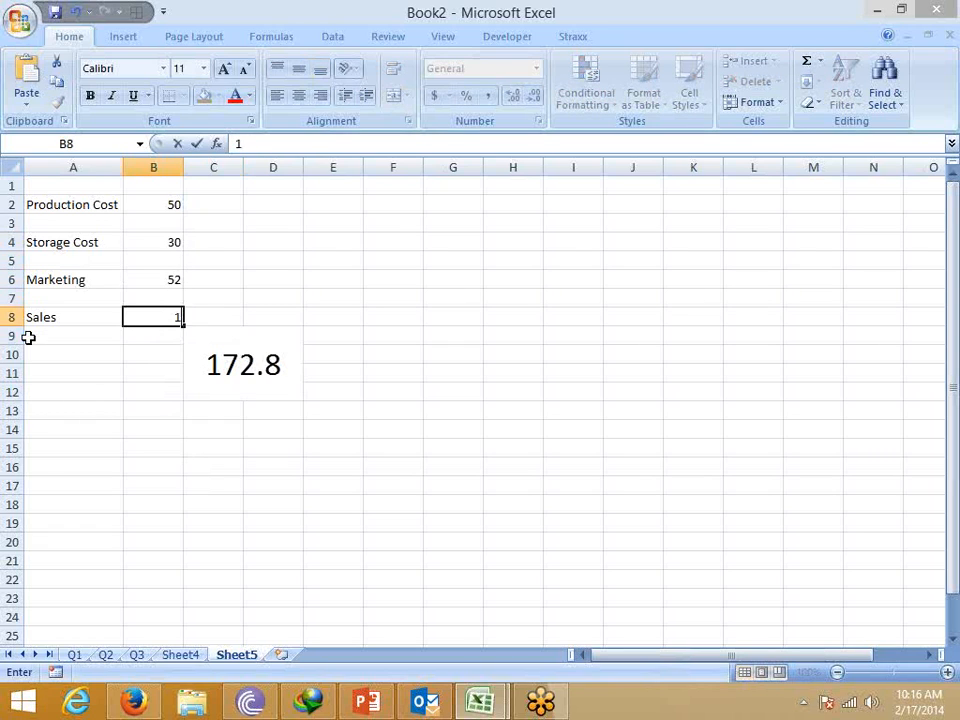
key(Return)
key(Up)
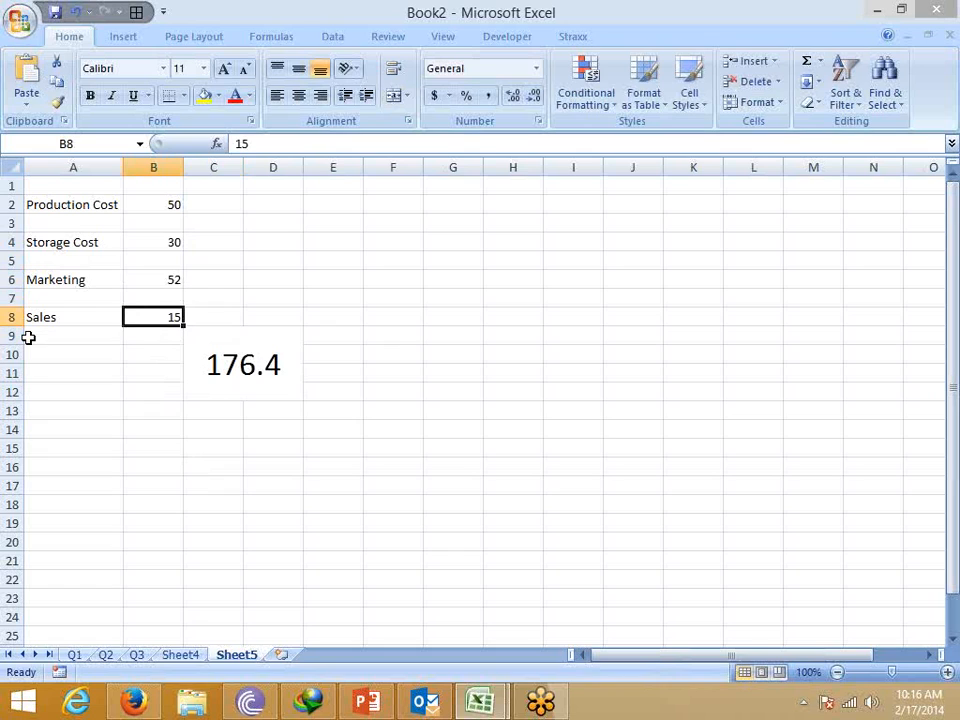
key(Up)
key(Up)
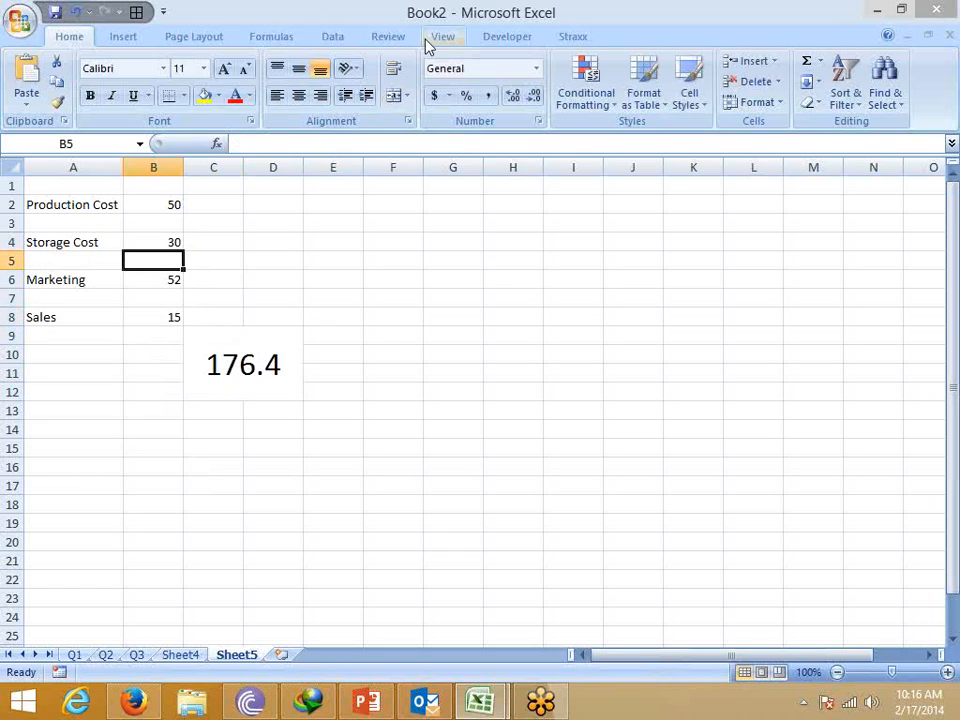
Insert a horizontal scroll bar form control in row 3 beneath Production Cost, spanning columns A and B.
click(505, 37)
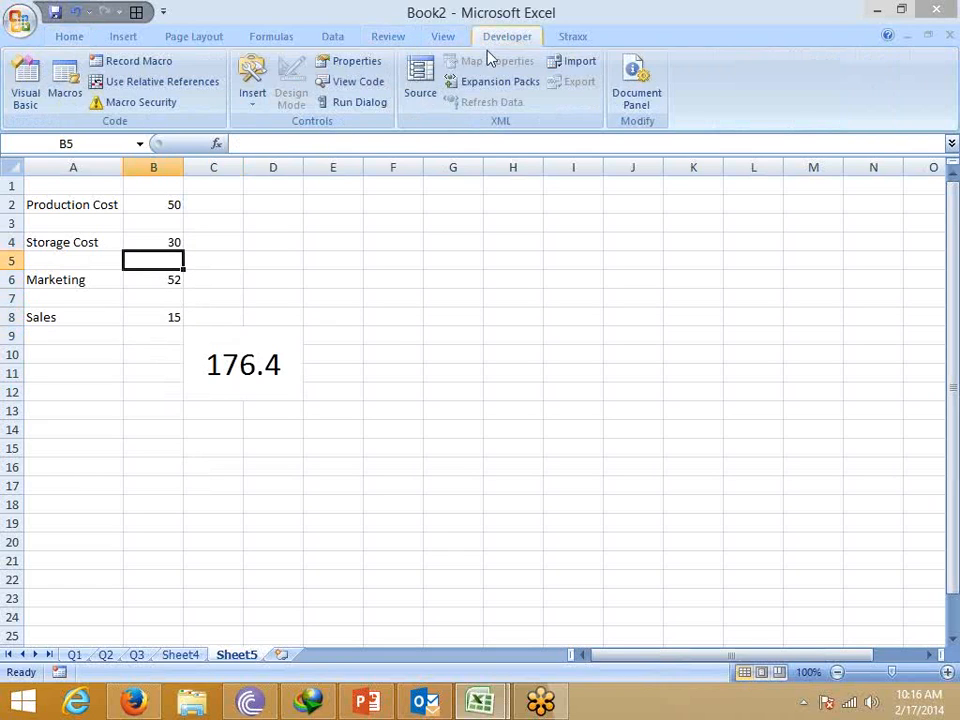
click(252, 92)
click(281, 162)
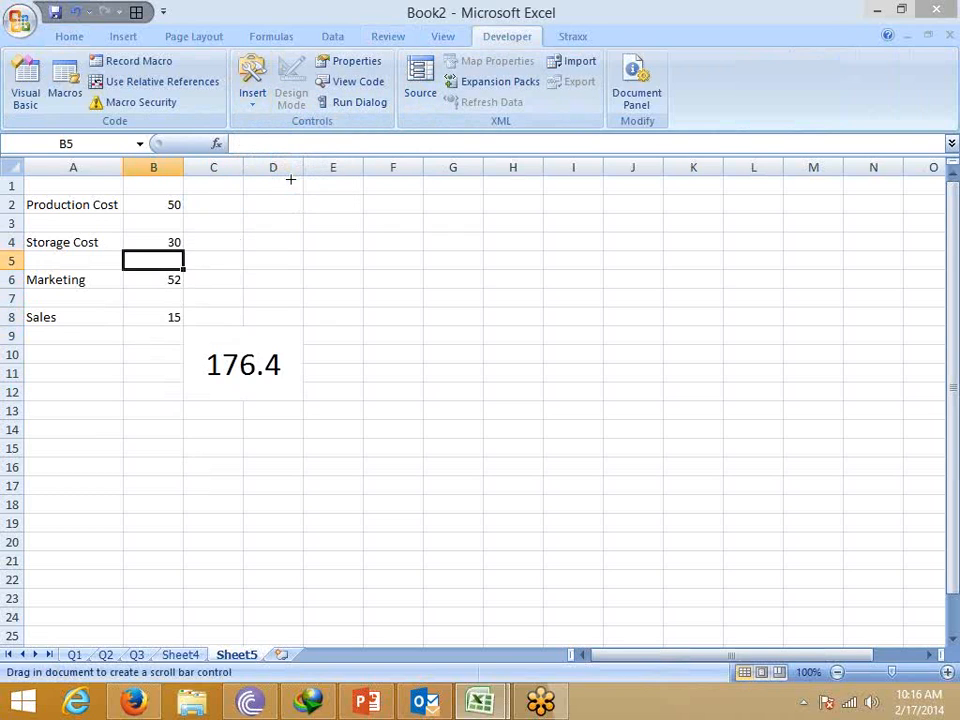
drag(31, 216, 191, 233)
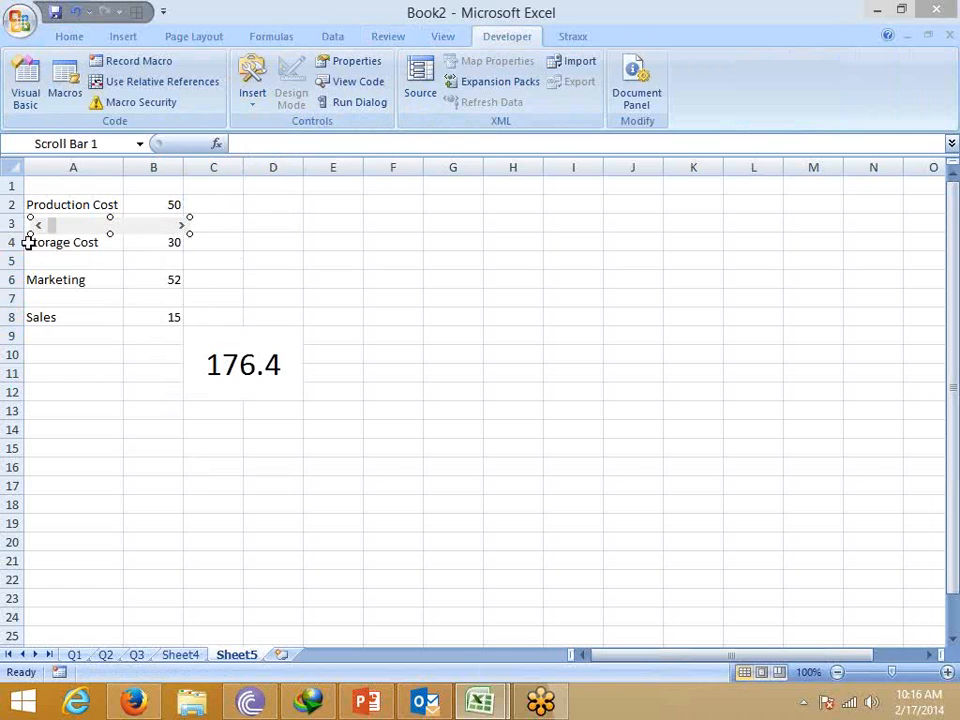
drag(52, 226, 47, 229)
Set the Production Cost scroll bar's minimum value to 10 and link it to cell $B$2.
right_click(137, 231)
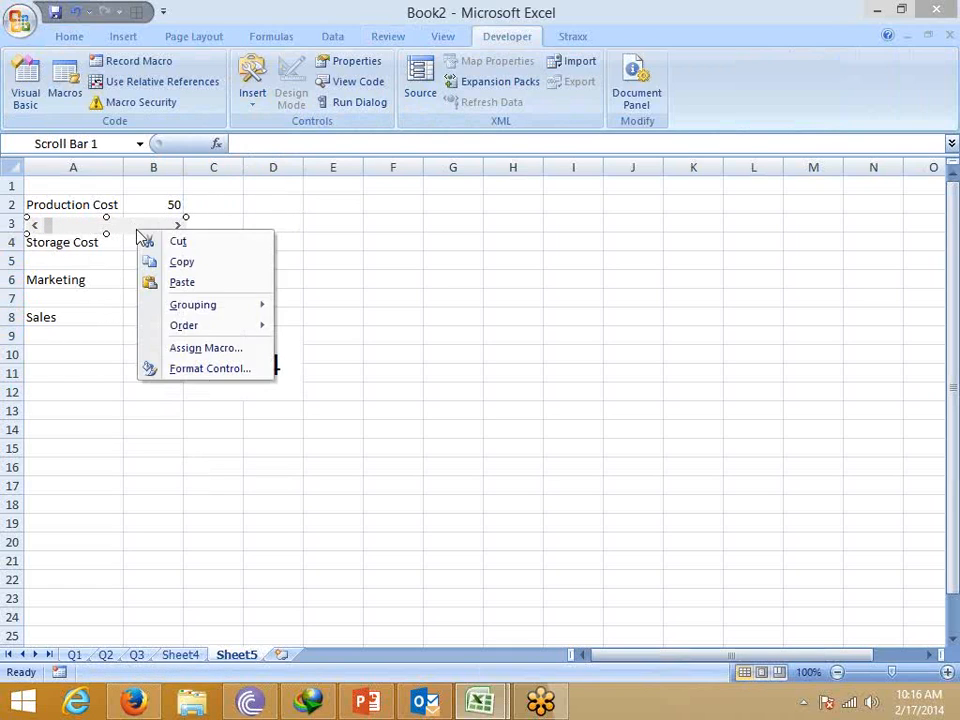
click(203, 370)
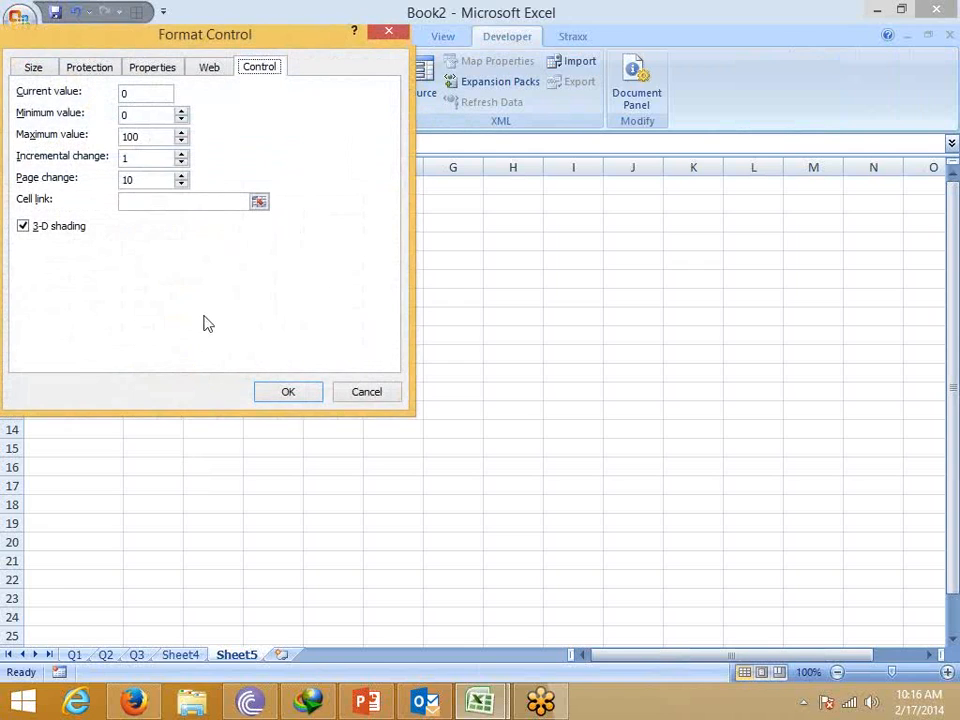
drag(127, 55, 441, 66)
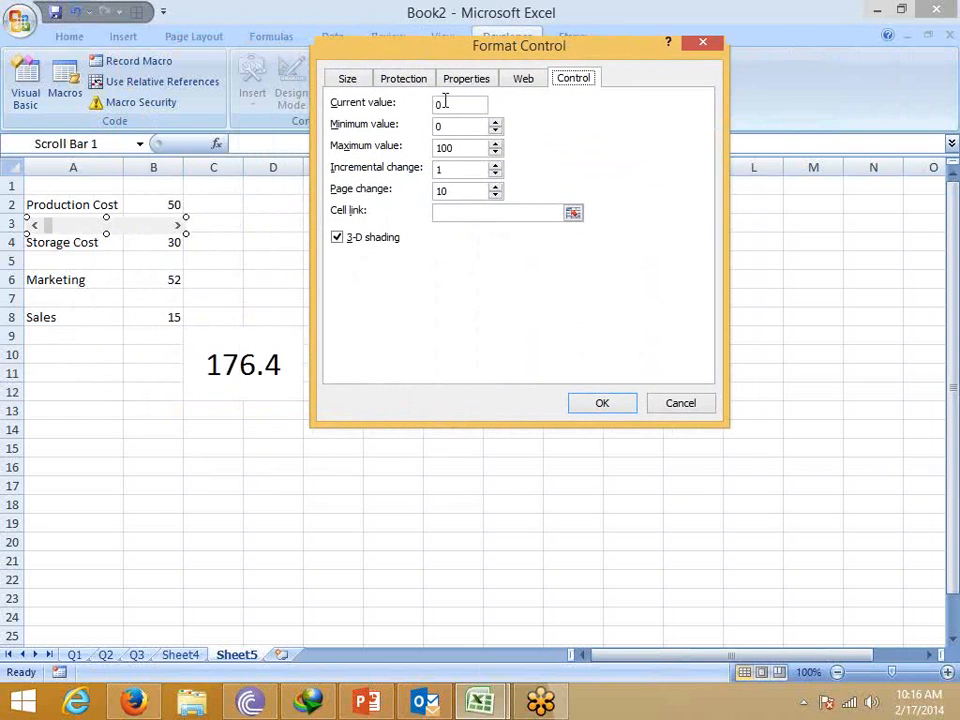
double_click(441, 128)
double_click(459, 148)
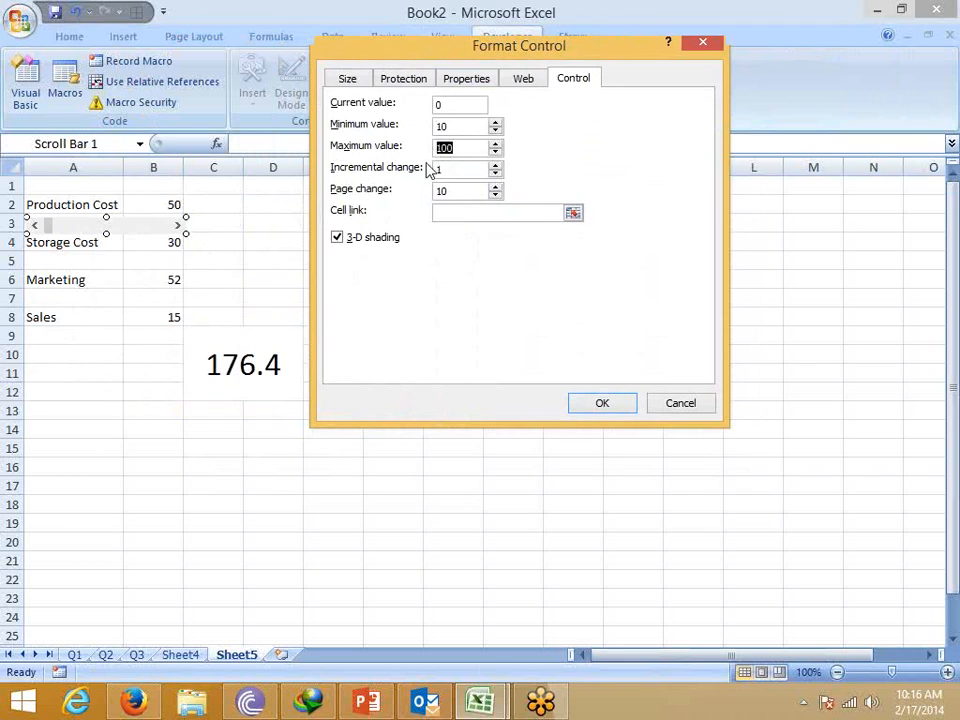
click(443, 168)
click(456, 214)
click(171, 204)
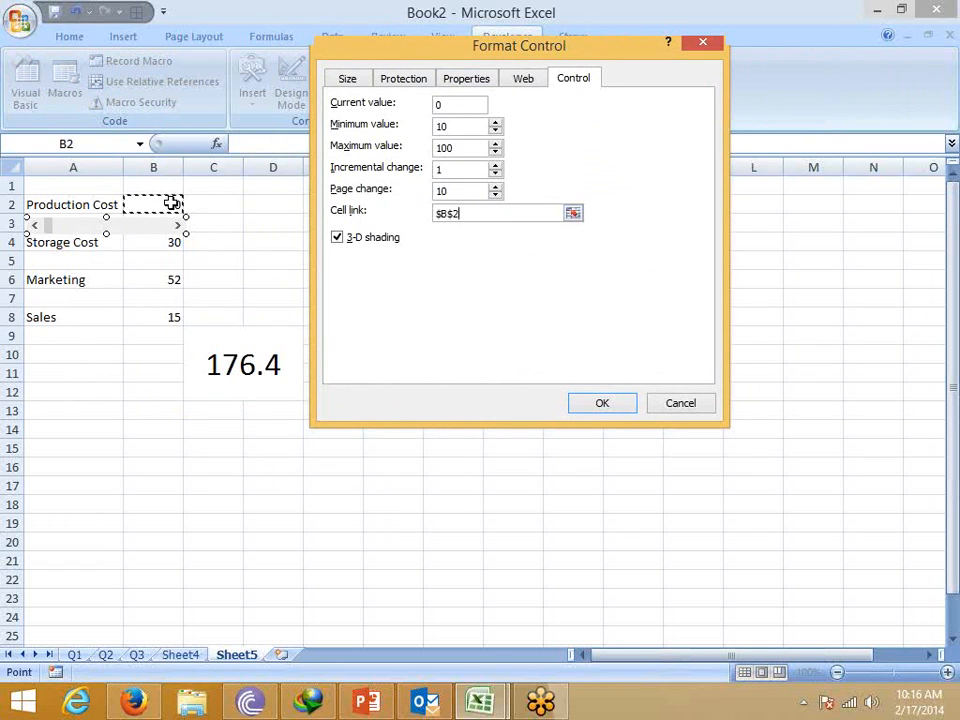
click(602, 404)
click(274, 258)
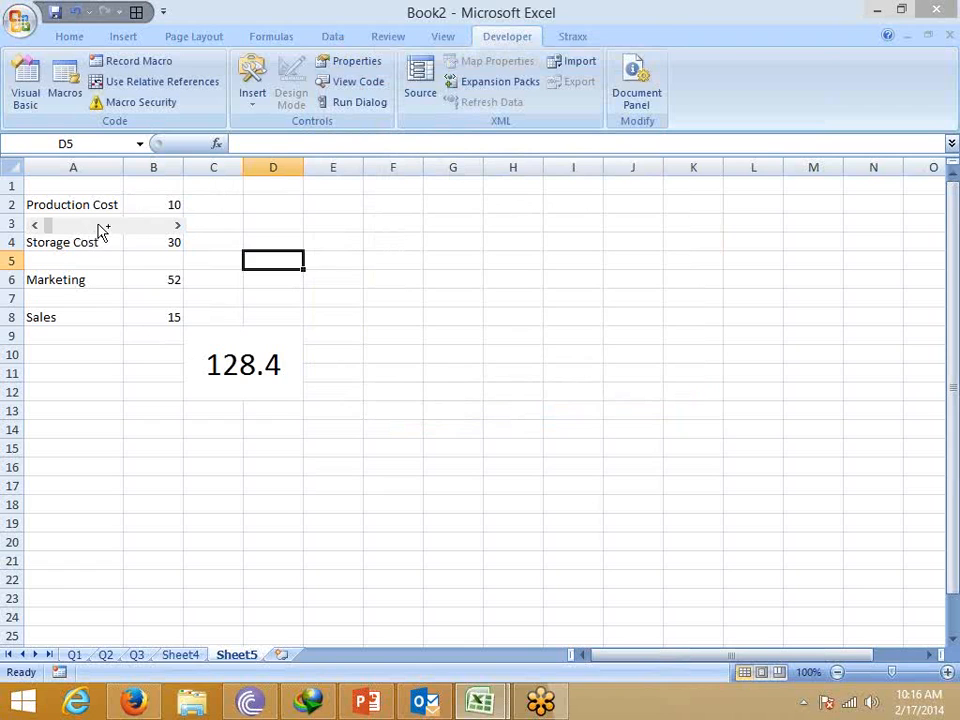
Copy the Production Cost scroll bar into row 5 beneath Storage Cost and link the copy to cell $B$4.
ctrl+click(100, 230)
drag(96, 229, 97, 268)
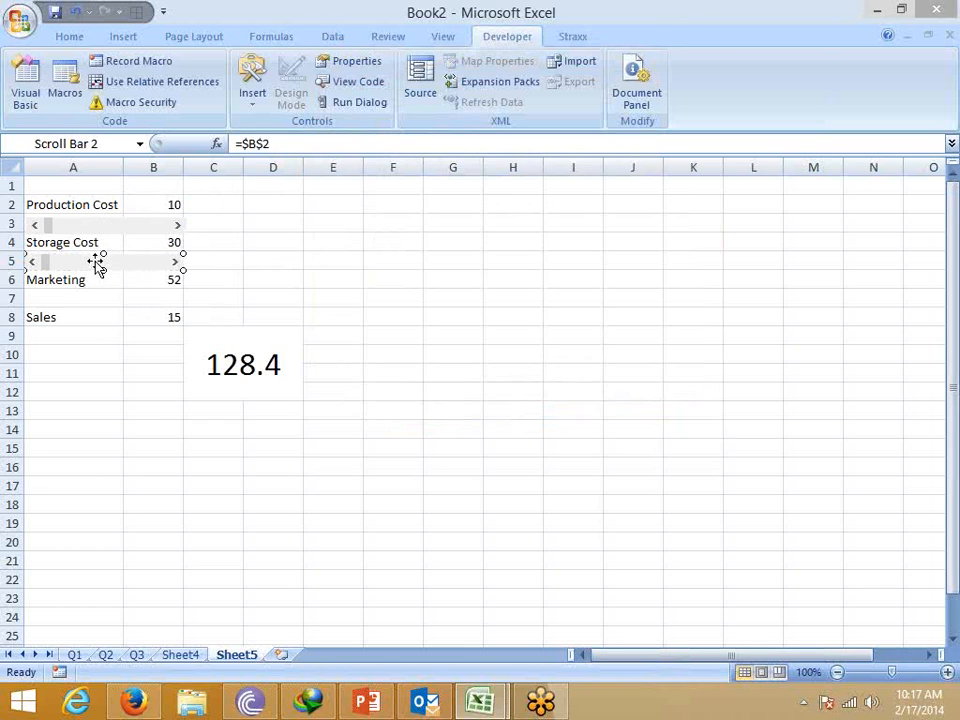
right_click(97, 268)
click(161, 401)
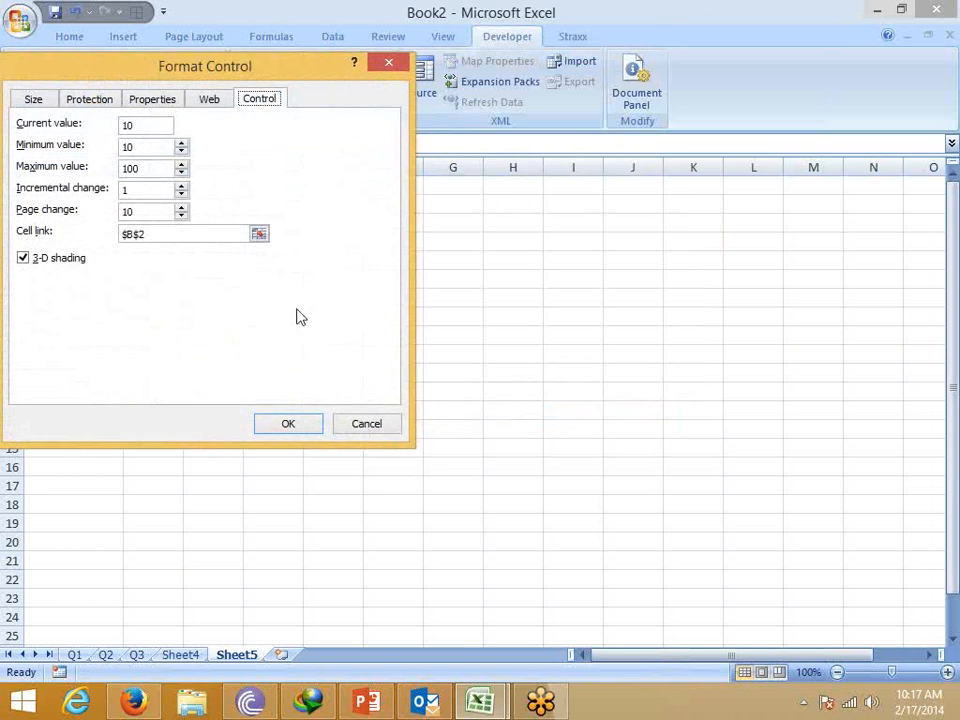
drag(155, 82, 576, 127)
click(580, 280)
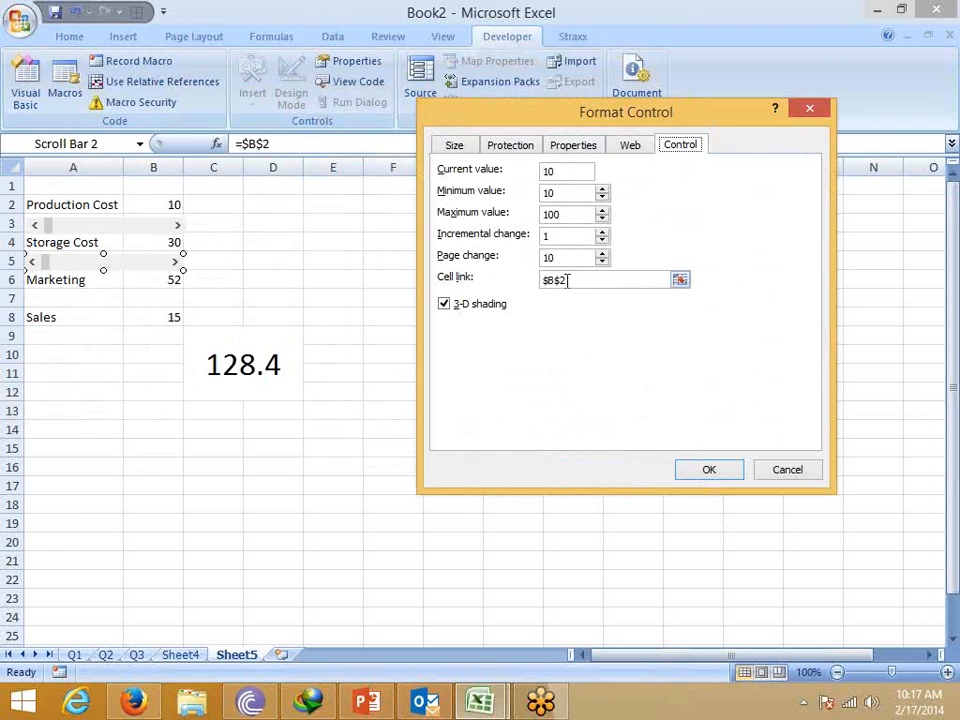
click(168, 242)
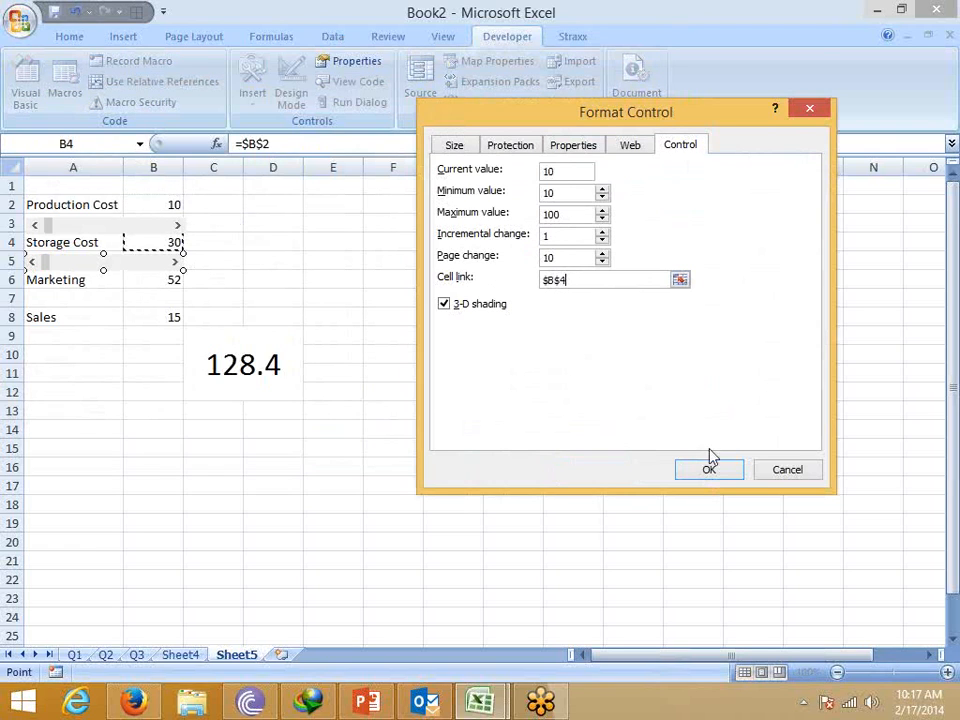
click(706, 471)
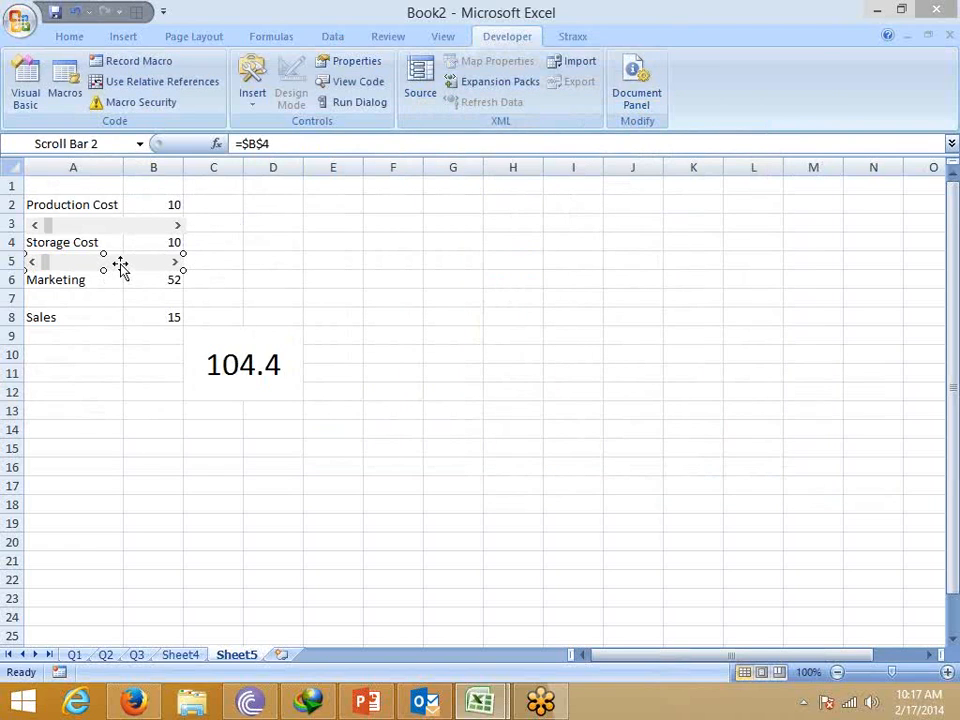
Copy the Storage Cost scroll bar into row 7 beneath Marketing and link the copy to cell $B$6.
drag(126, 270, 122, 304)
right_click(124, 304)
click(200, 437)
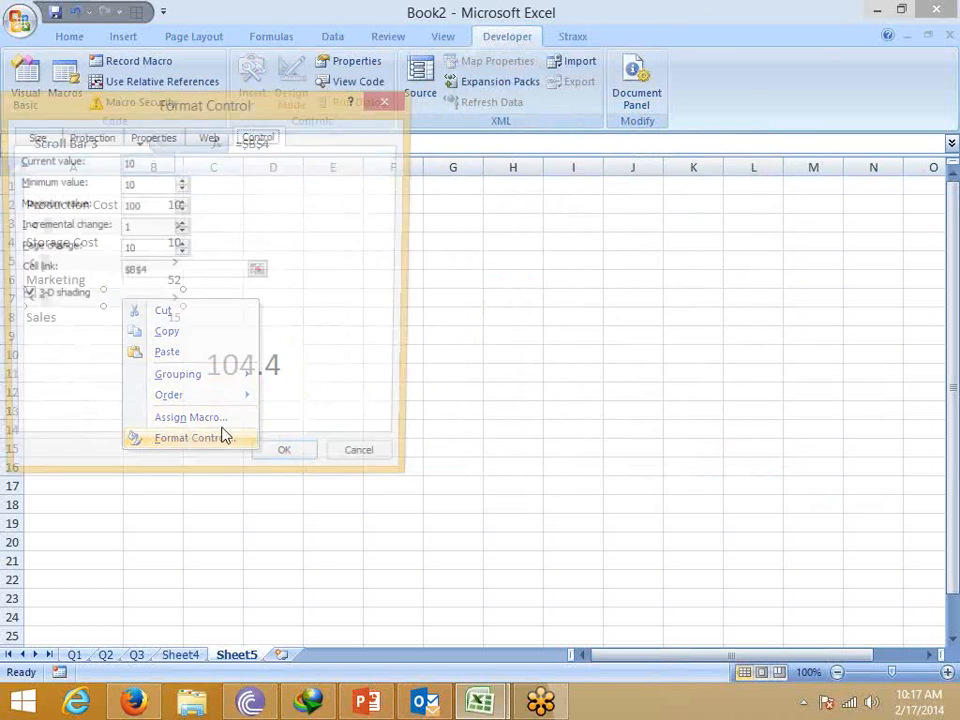
drag(189, 103, 500, 132)
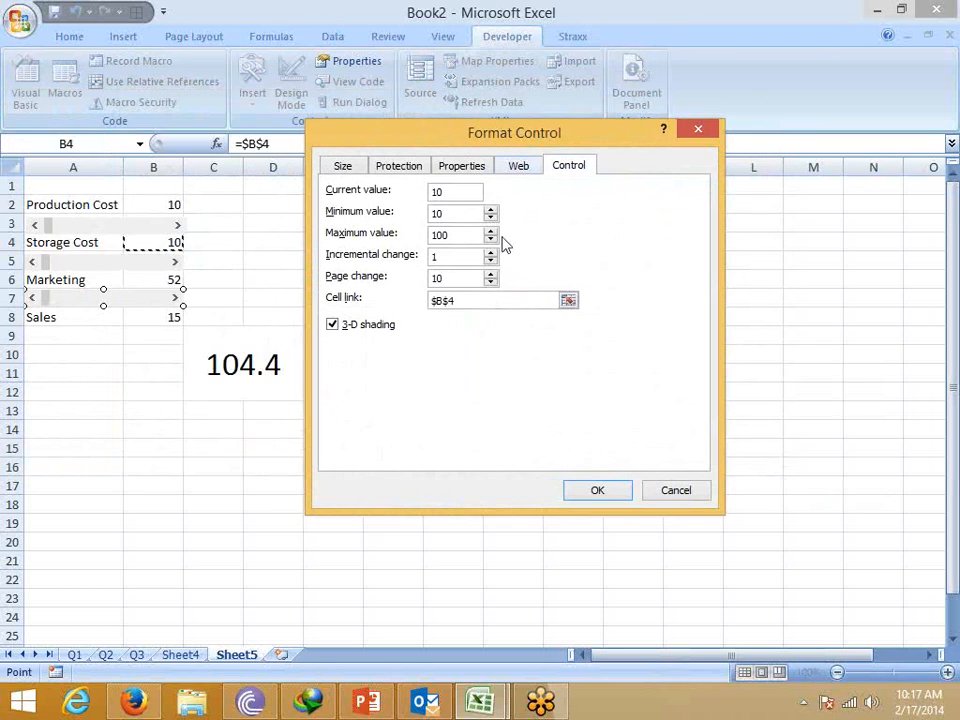
drag(459, 301, 424, 313)
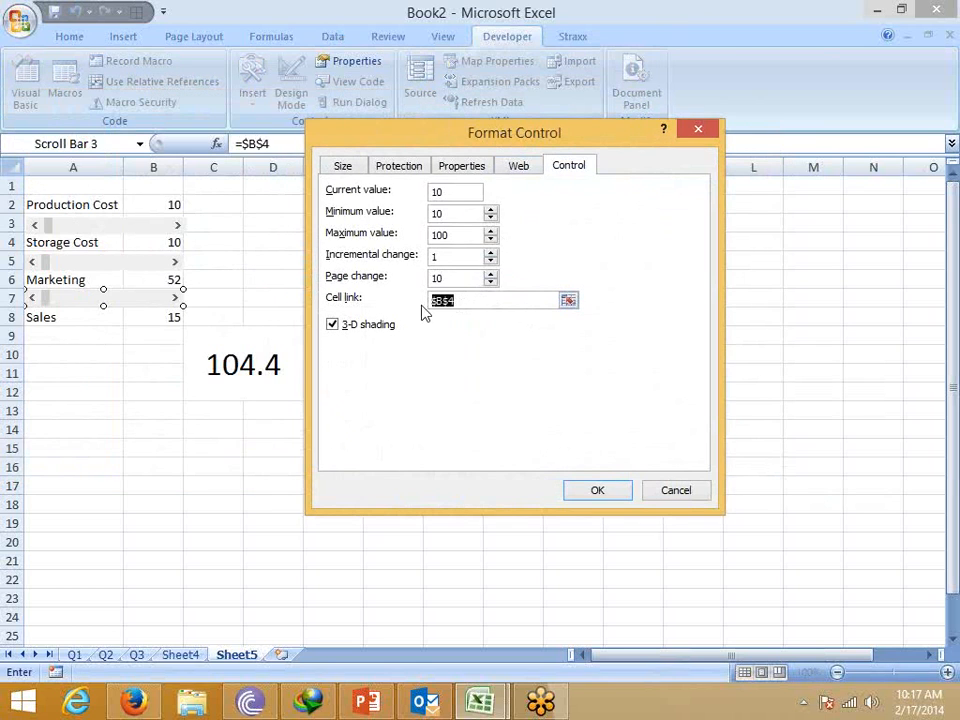
click(175, 282)
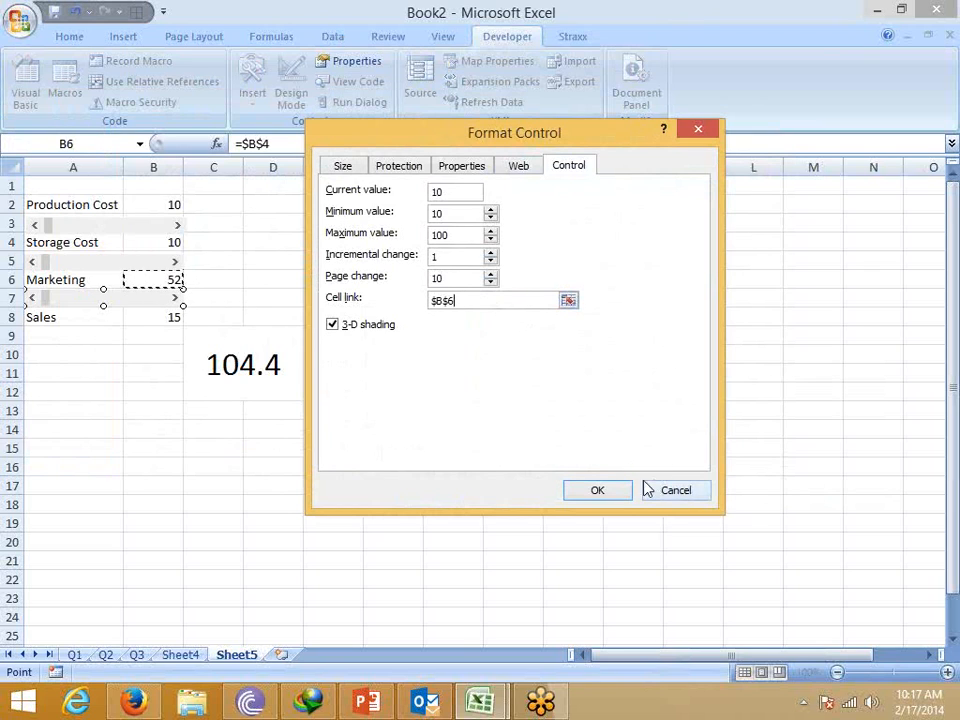
click(600, 490)
Copy the Marketing scroll bar into row 9 beneath Sales and link the copy to cell $B$8.
drag(150, 306, 144, 340)
right_click(144, 340)
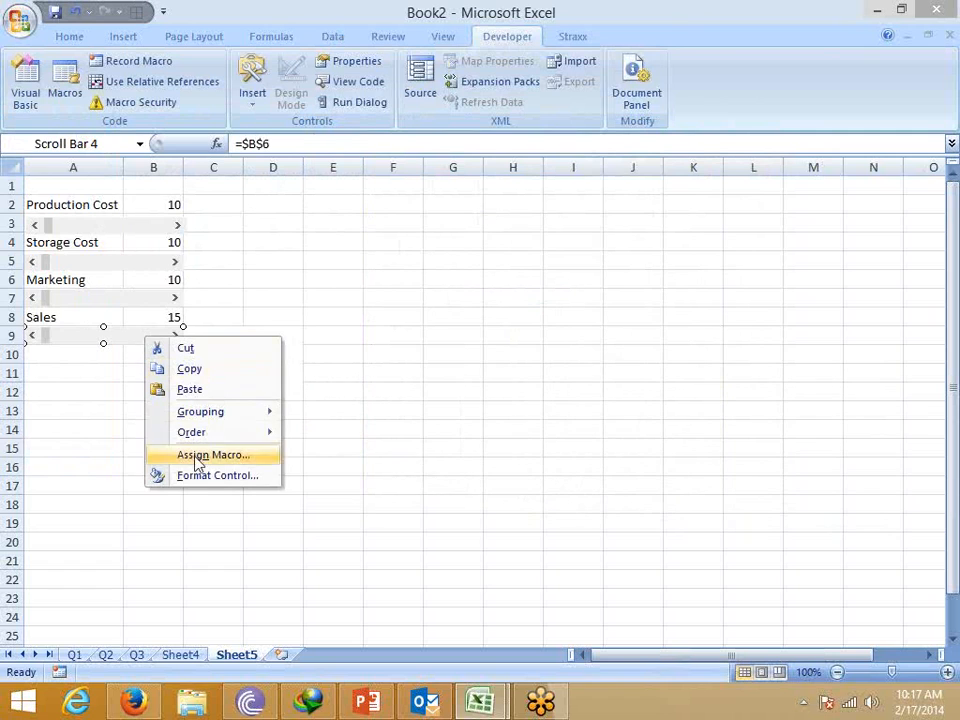
click(214, 476)
click(161, 306)
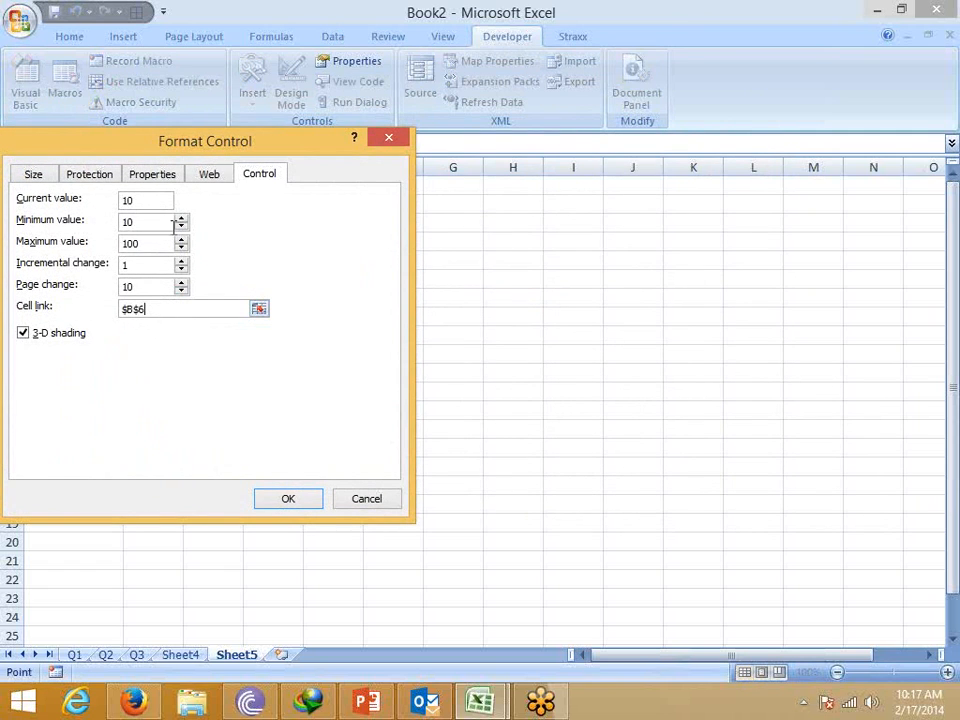
drag(278, 141, 548, 141)
double_click(426, 309)
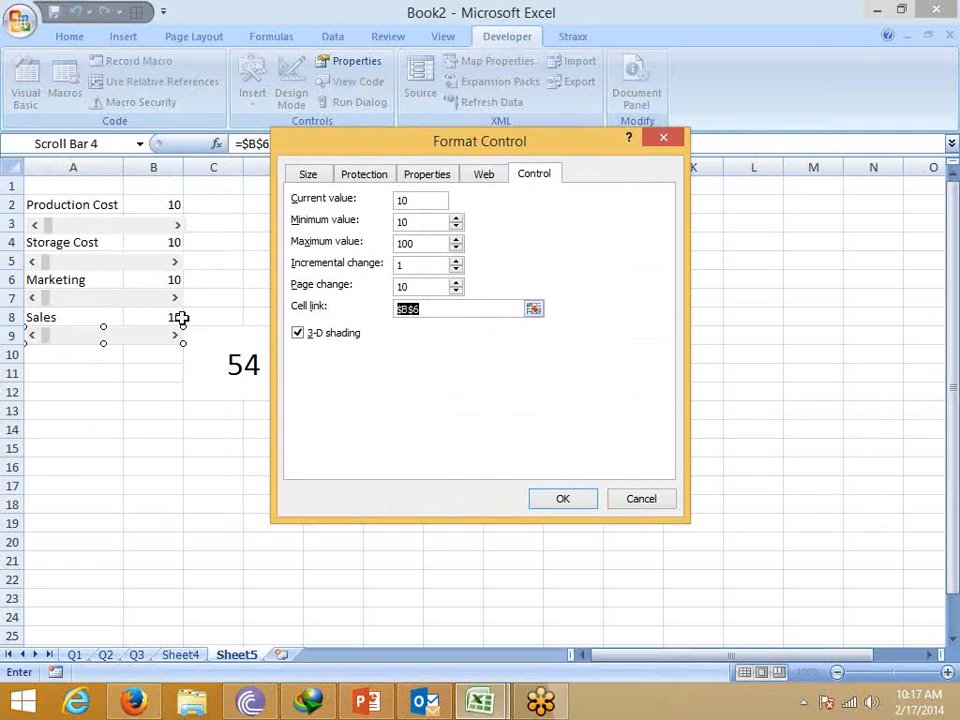
click(171, 316)
click(583, 497)
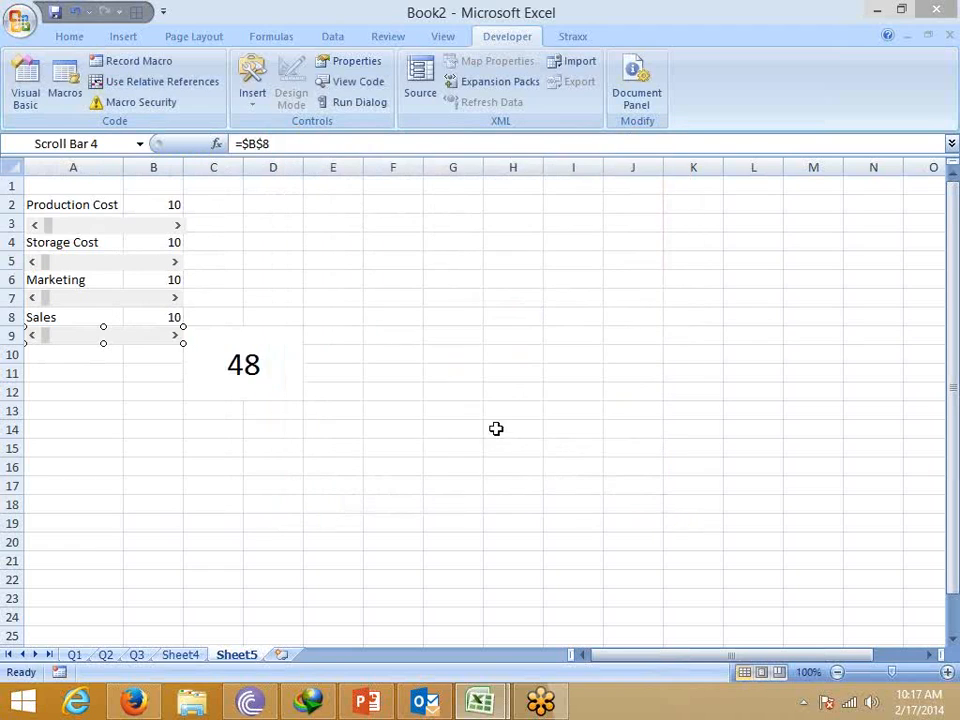
Test the cost scroll bars, leaving Production Cost at 41, Storage Cost at 63, Marketing at 48 and Sales at 58.
click(494, 428)
click(333, 297)
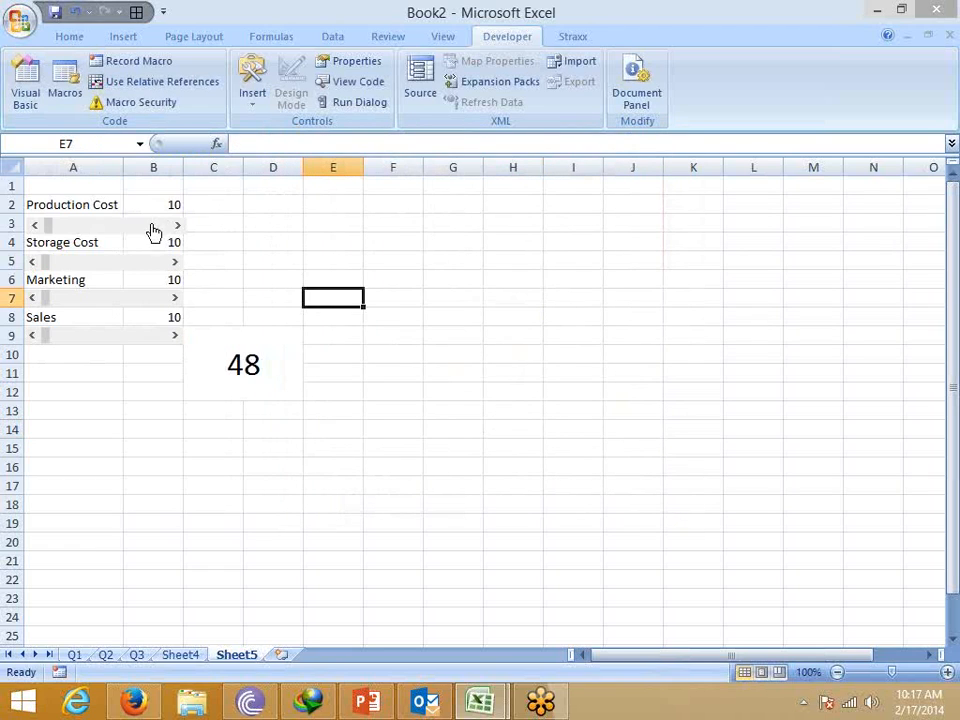
click(58, 232)
drag(58, 232, 122, 274)
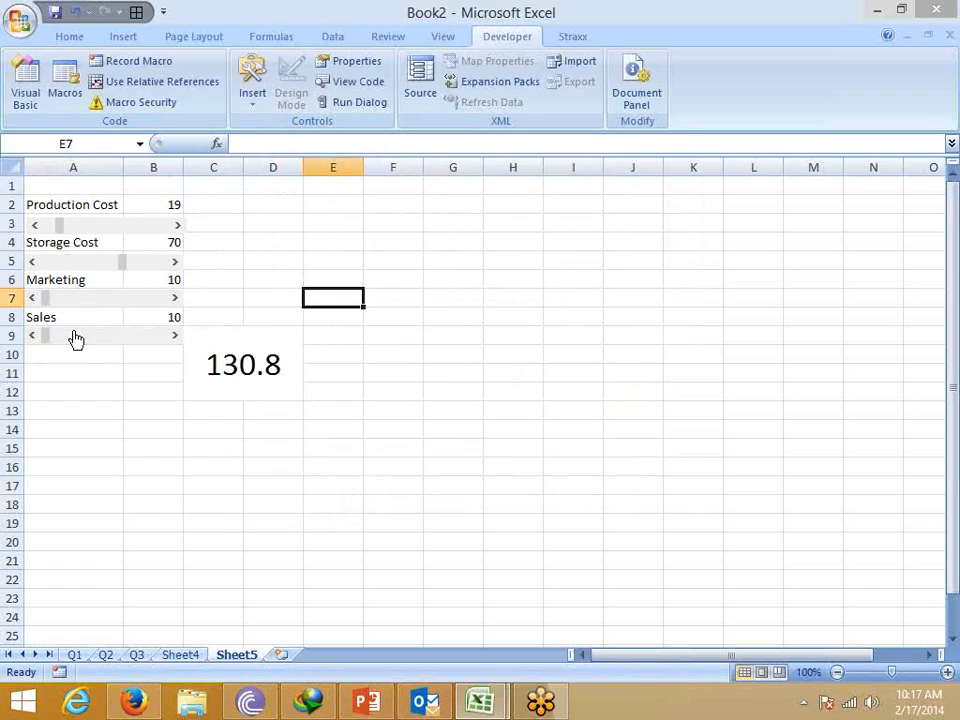
drag(44, 298, 94, 306)
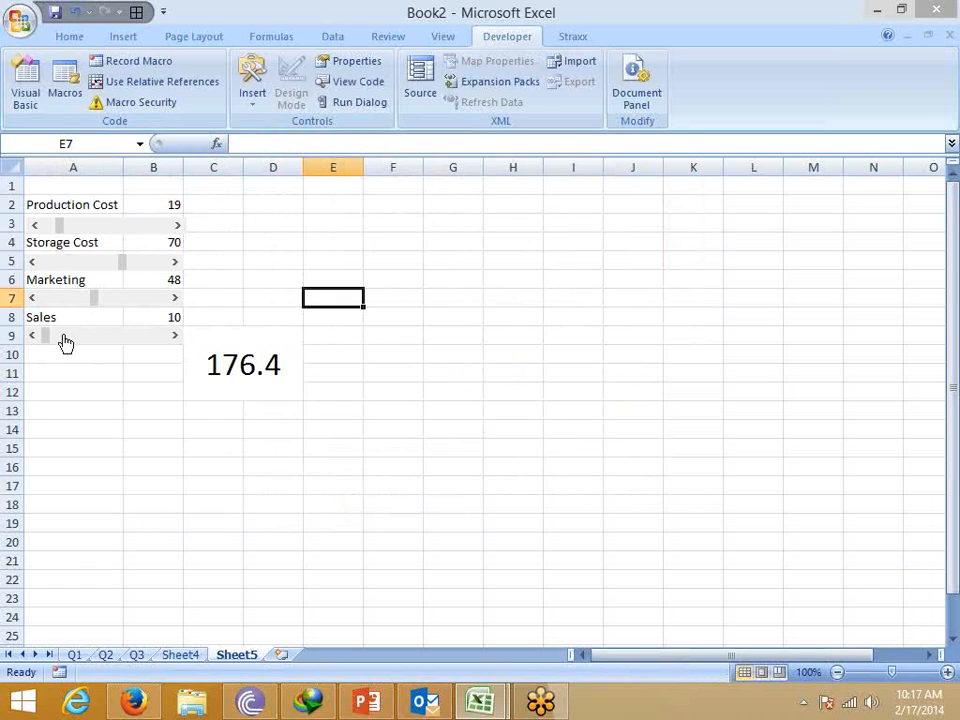
drag(45, 341, 110, 341)
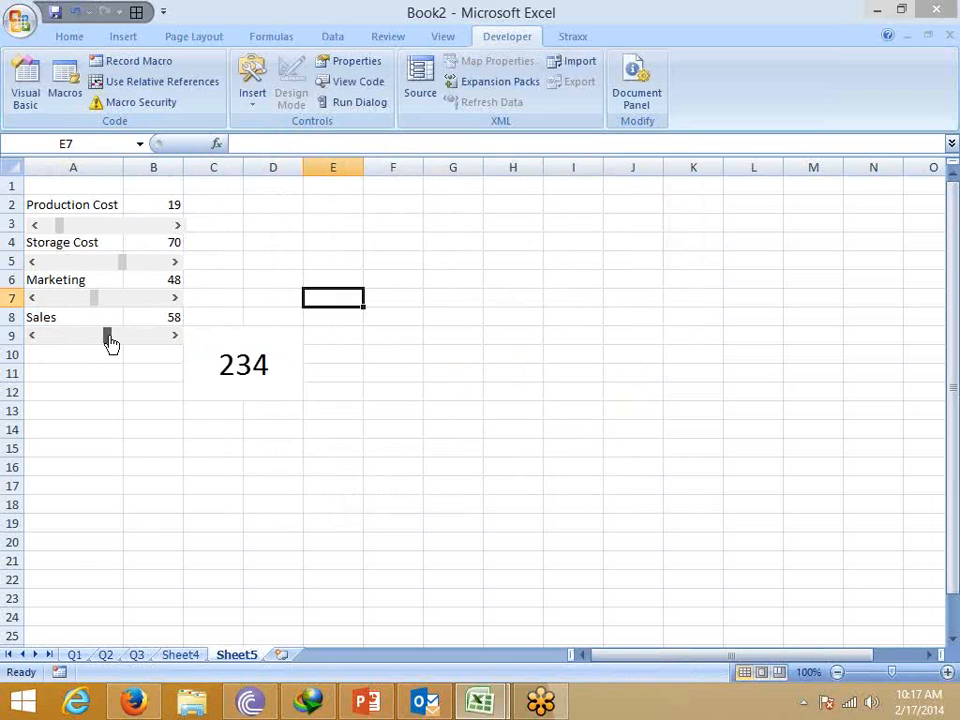
drag(62, 223, 113, 270)
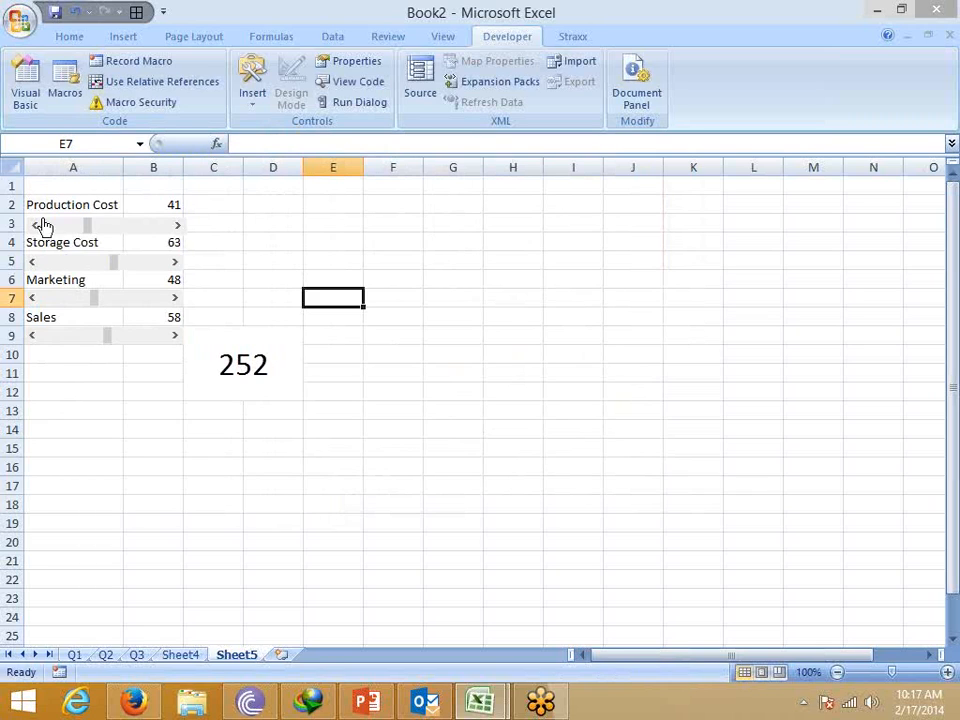
drag(760, 167, 430, 166)
drag(784, 167, 737, 163)
click(481, 247)
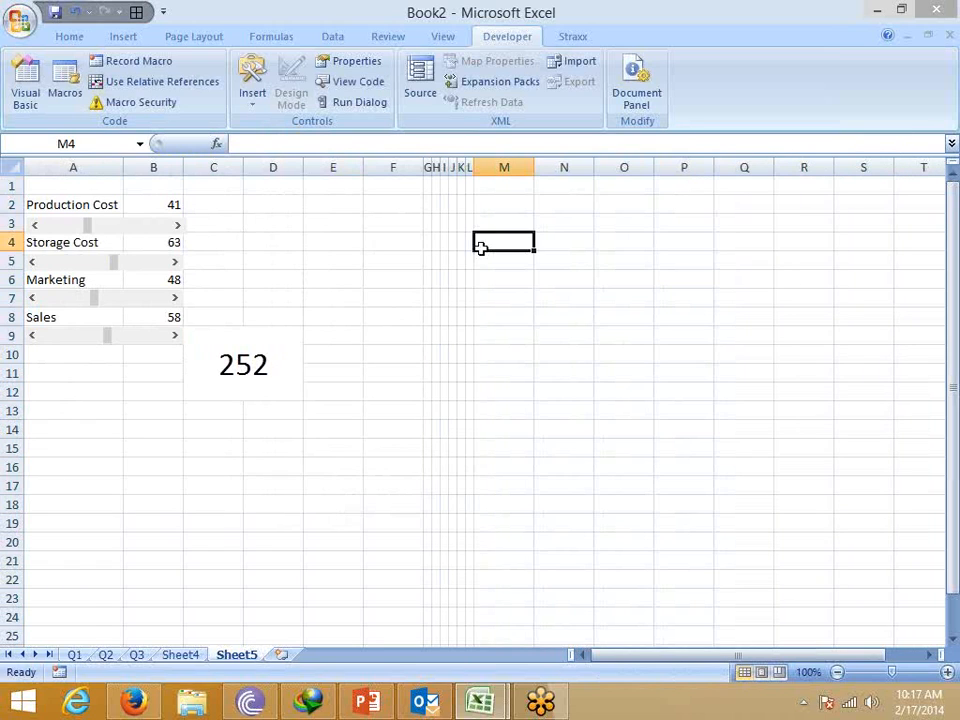
click(427, 206)
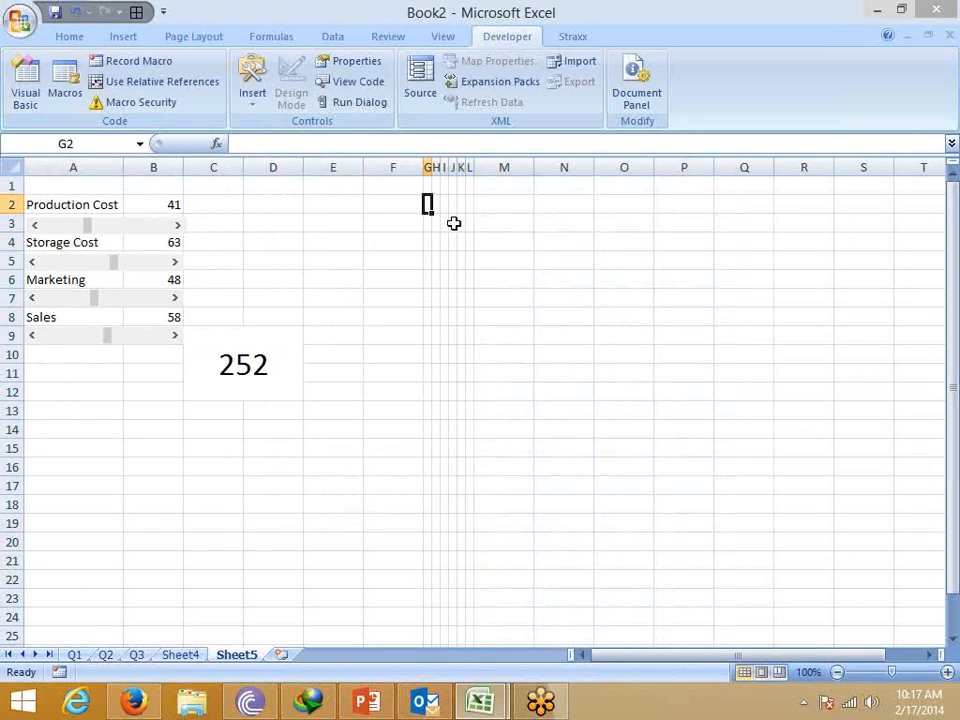
drag(427, 160, 506, 161)
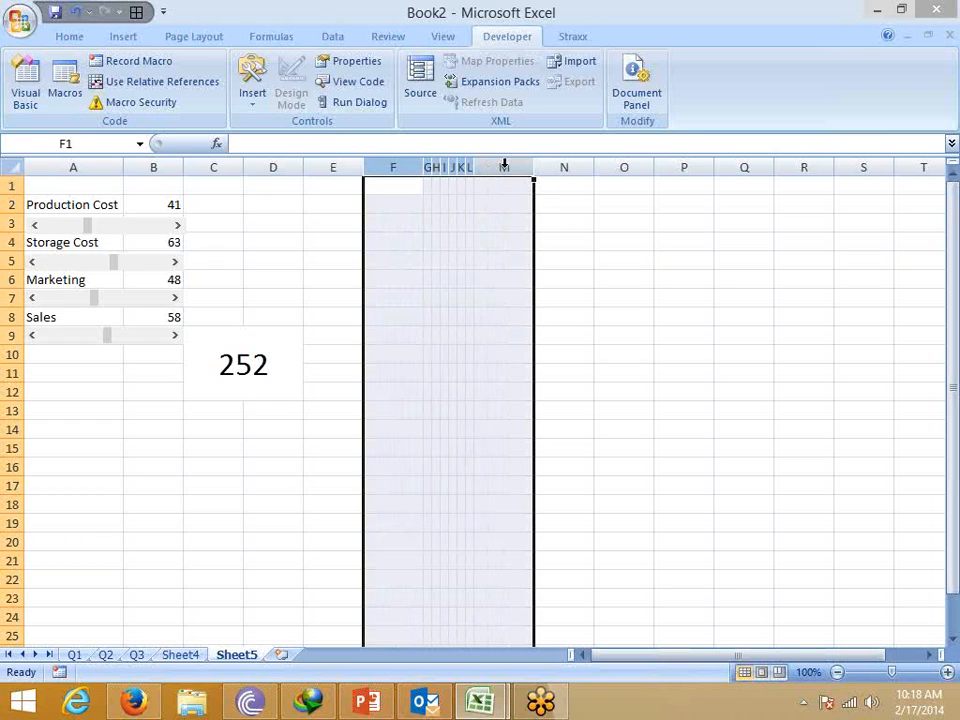
right_click(528, 170)
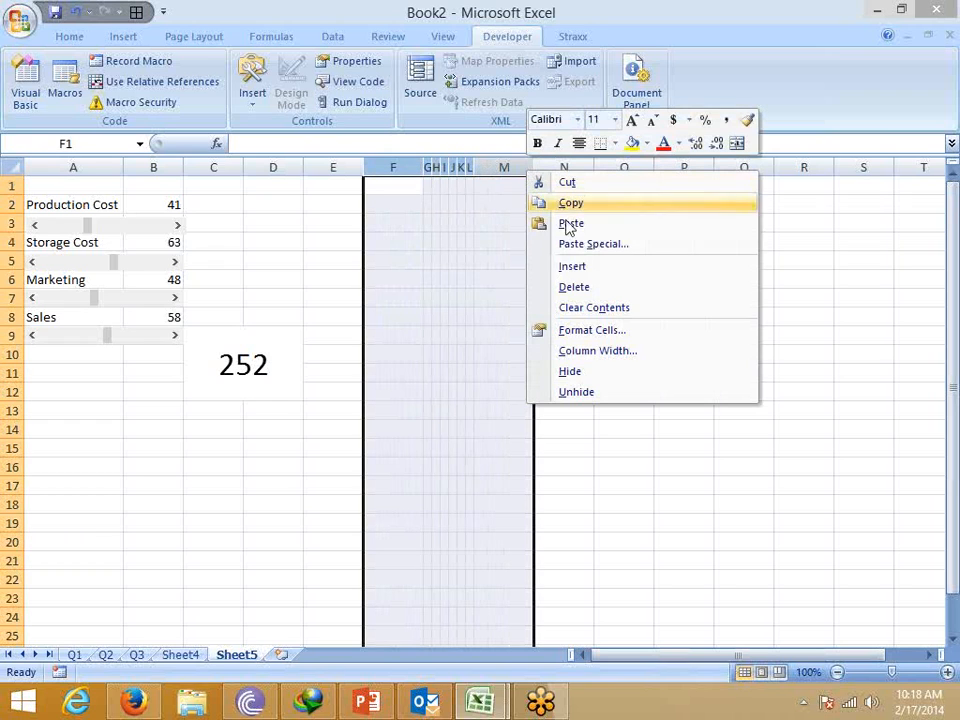
click(576, 288)
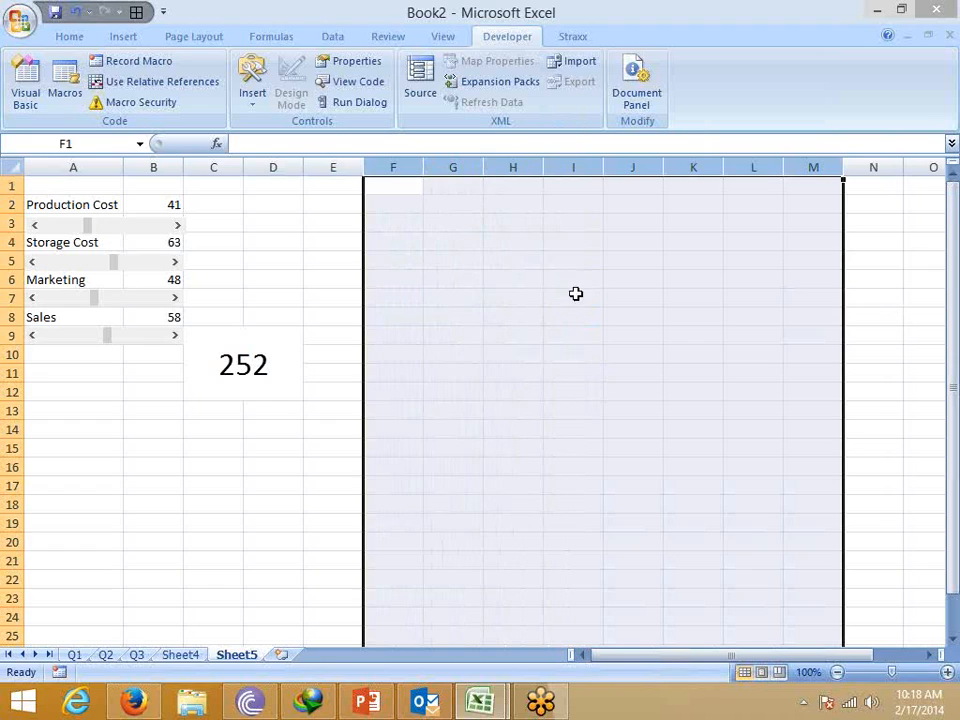
Adjust the scroll bars so Storage Cost is 48, Marketing is 58 and Sales is 40.
click(574, 295)
drag(107, 262, 85, 342)
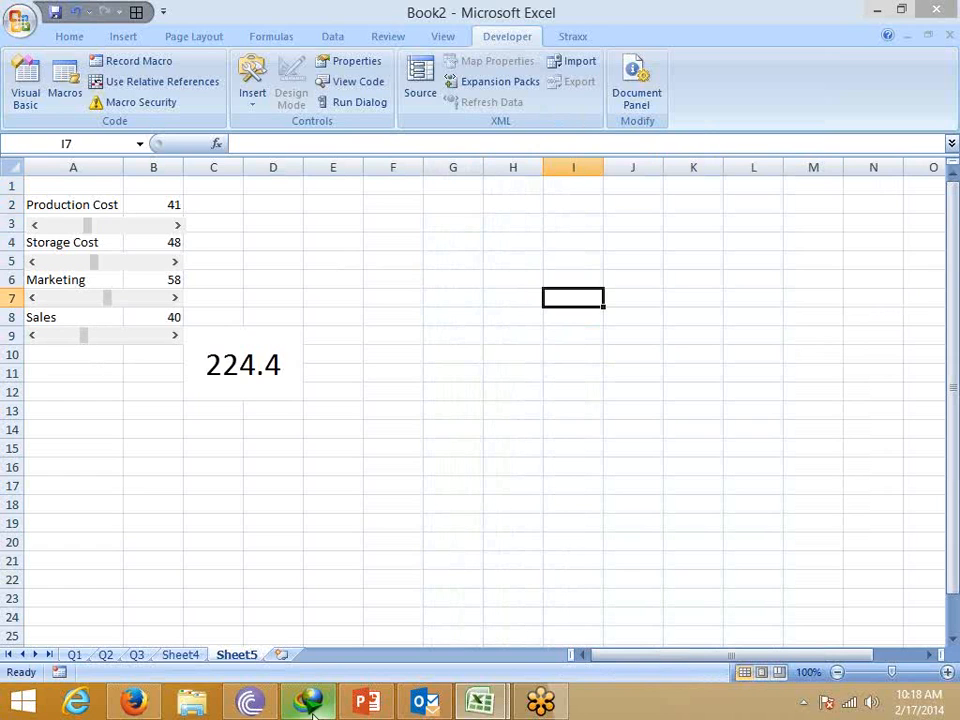
Add a new worksheet after Sheet5 and enter the heading Name in cell A1.
click(172, 657)
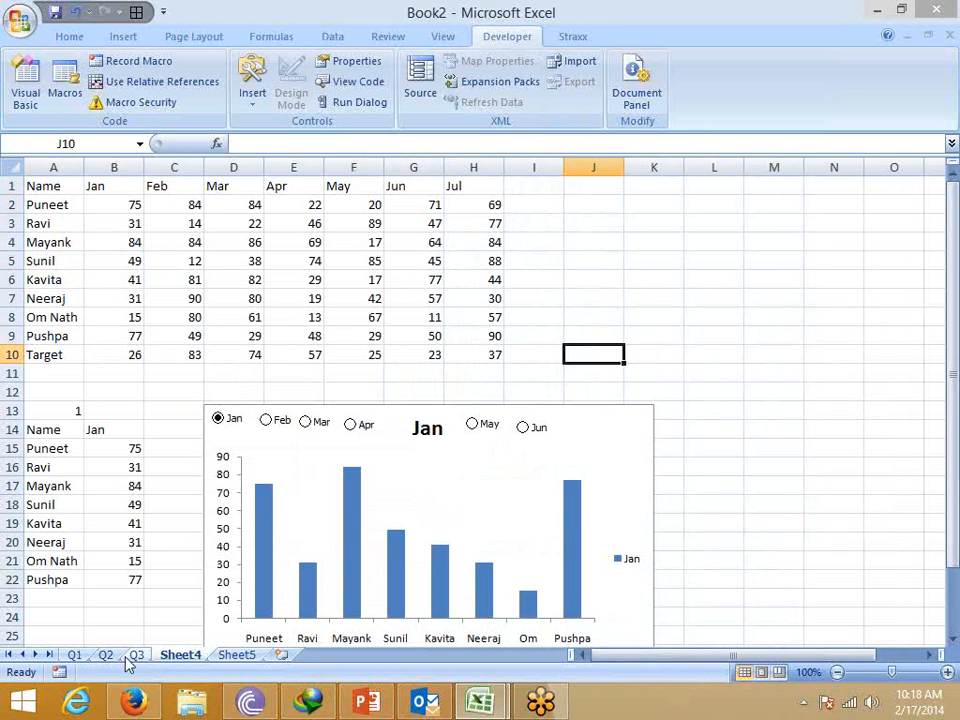
click(76, 656)
click(137, 656)
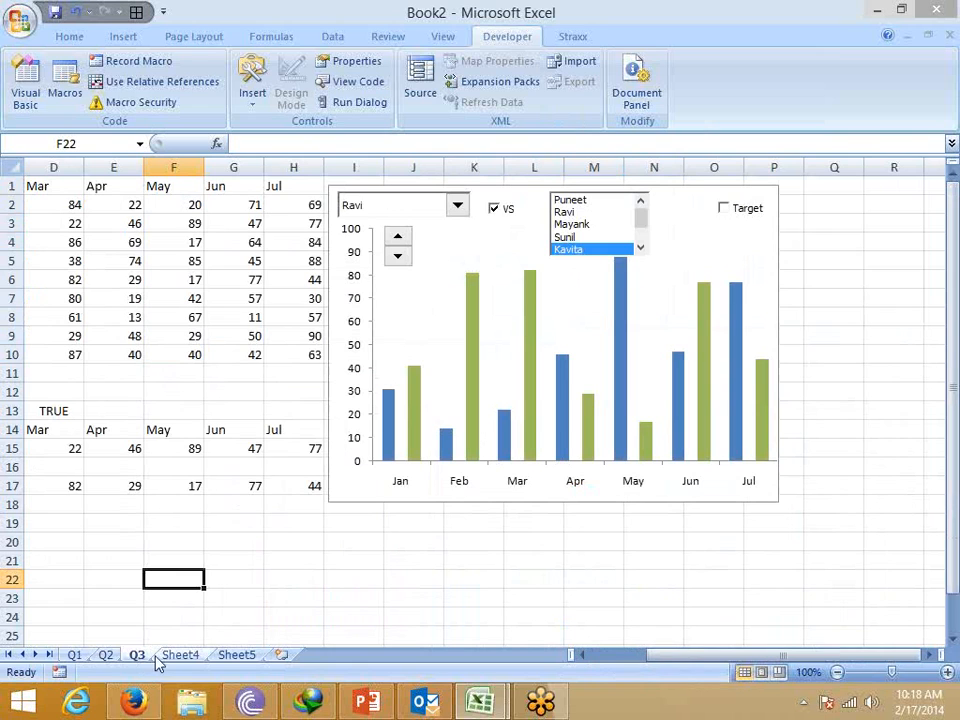
click(237, 656)
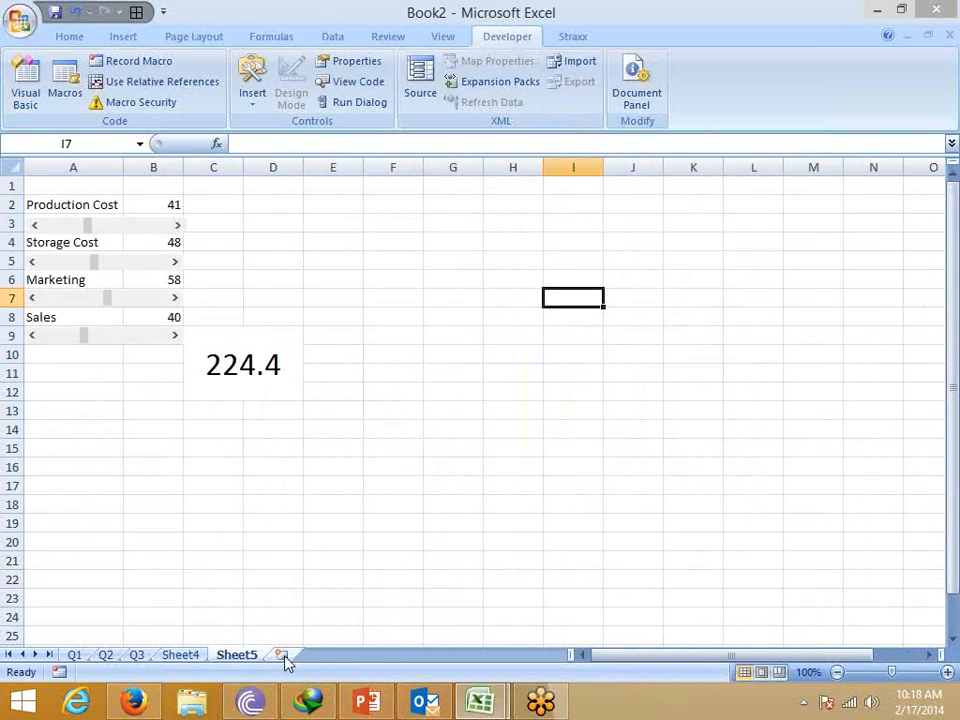
click(283, 656)
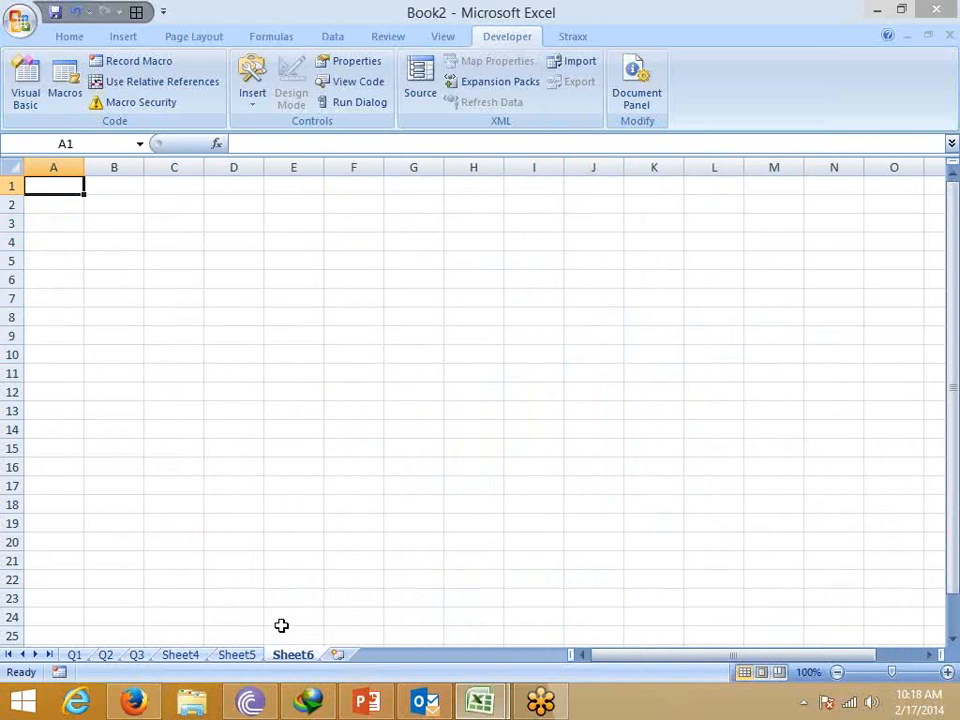
text(Data)
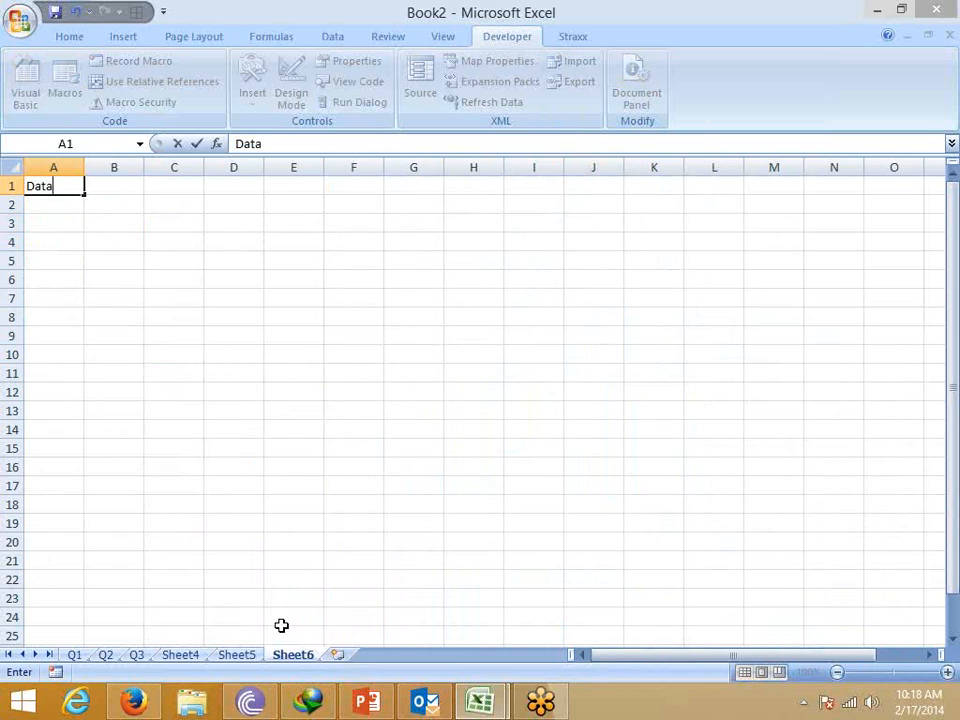
key(Escape)
text(Nae)
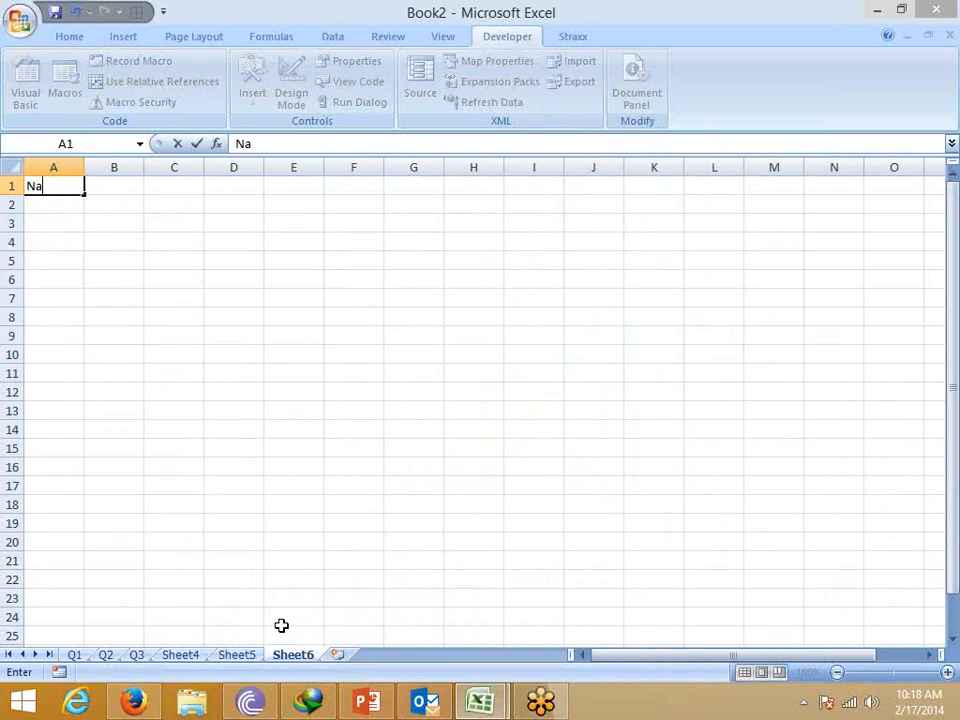
key(Tab)
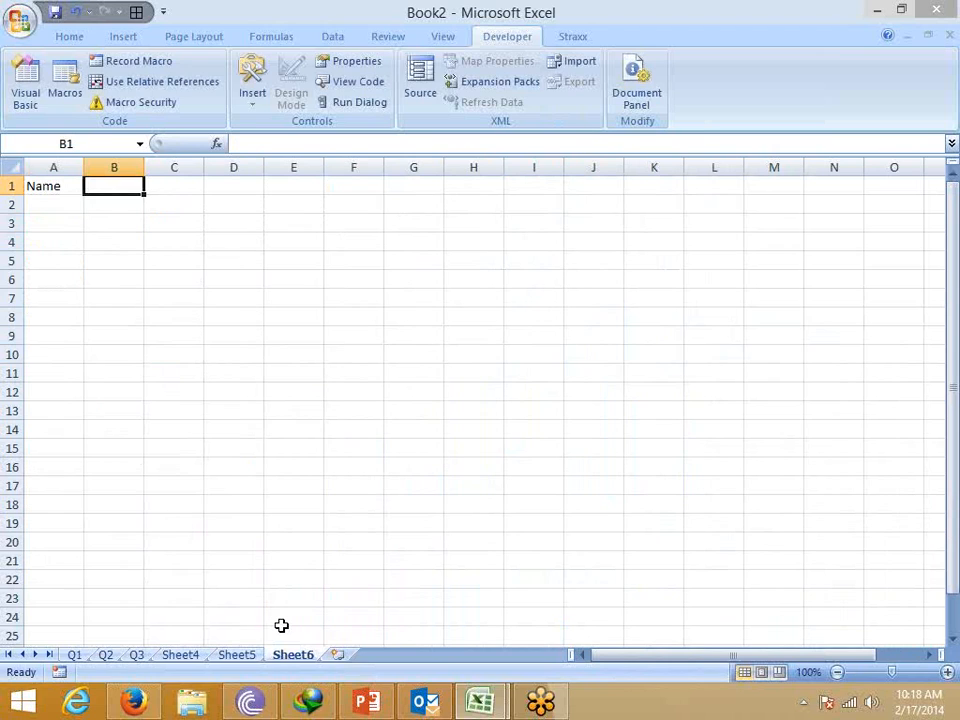
Enter Jan in cell B1 and fill the month series across to Jun in G1.
text(SAI)
key(Escape)
text(Jan)
click(165, 333)
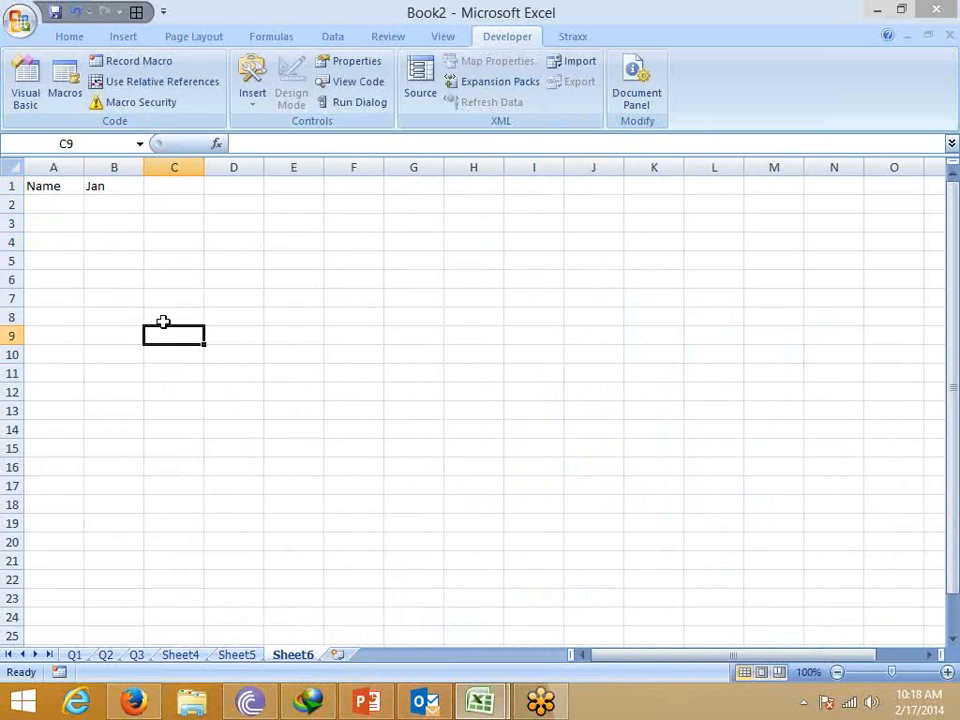
click(136, 187)
drag(145, 194, 425, 195)
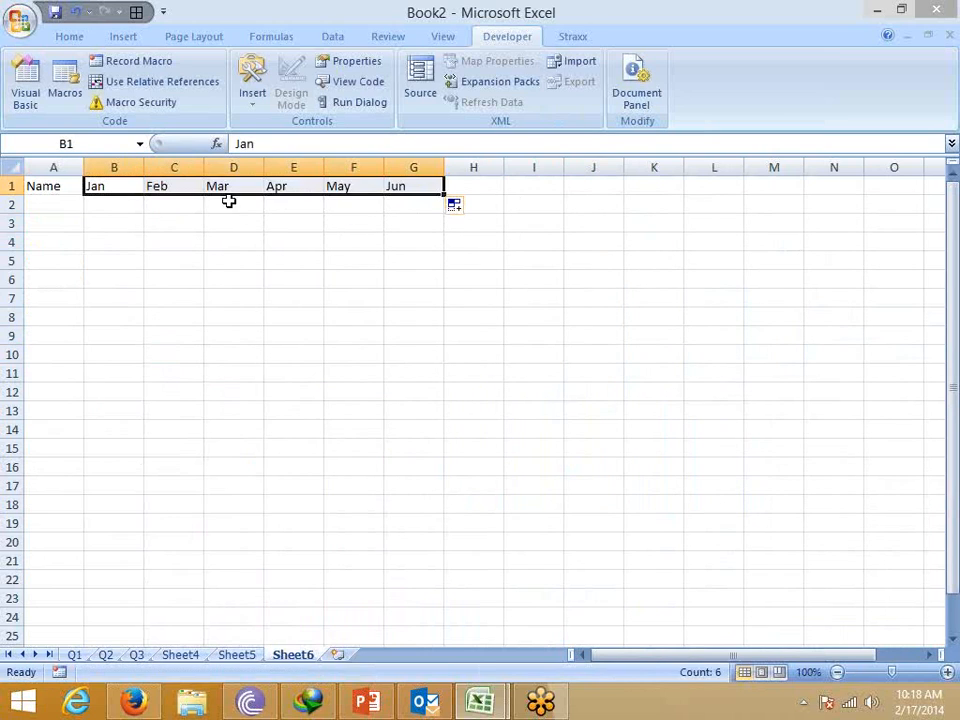
Enter the first person's name in A2 and fill the repeating name list down column A to row 176.
click(79, 204)
text(P)
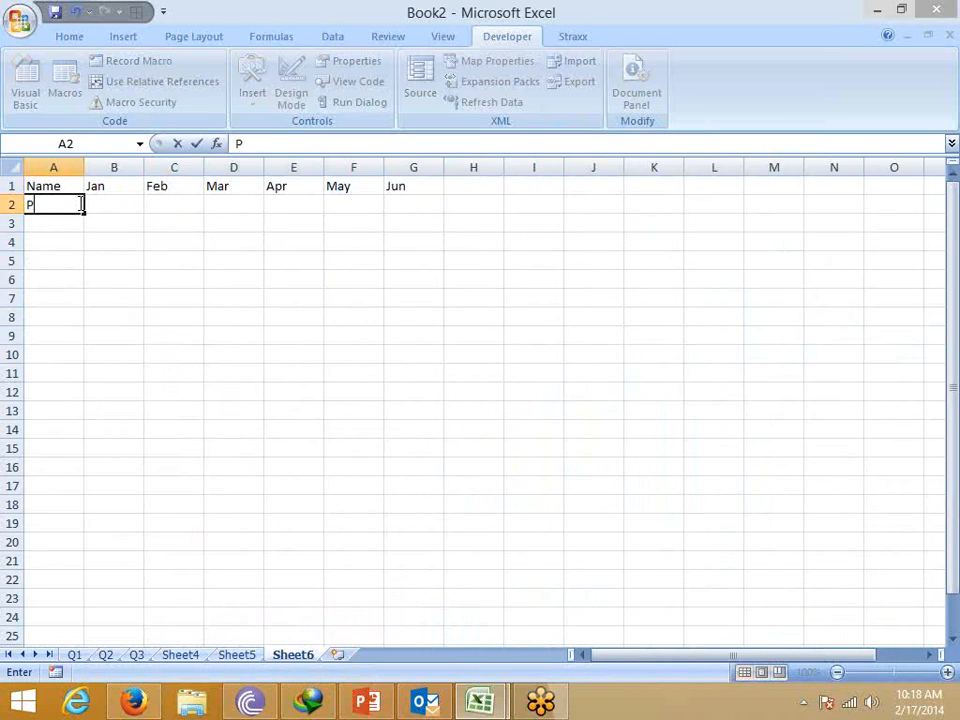
text(uneet)
key(Return)
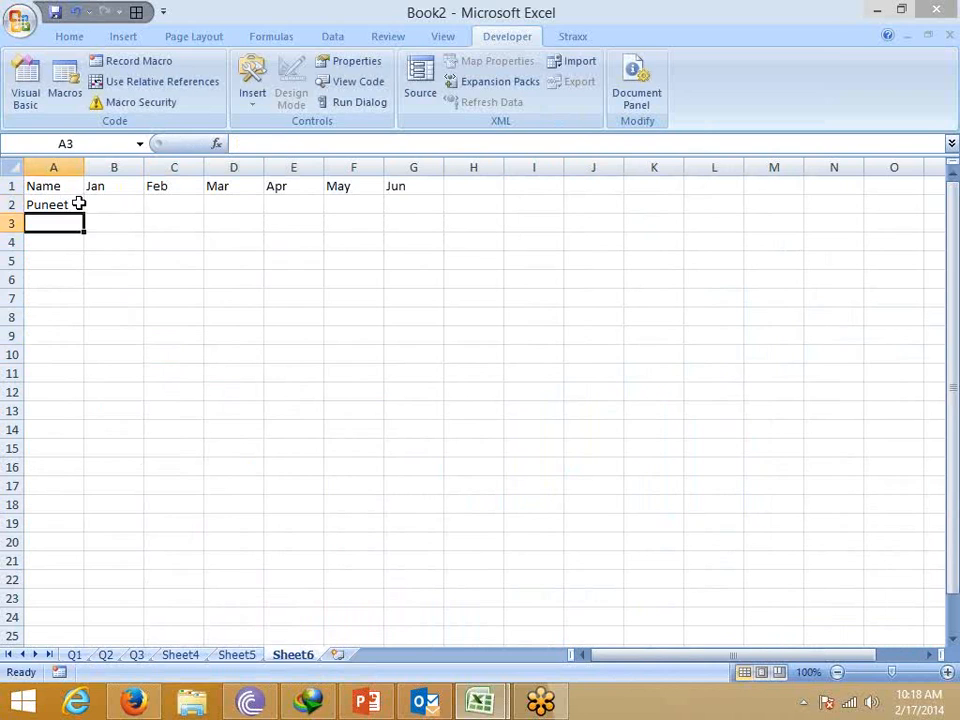
click(79, 204)
drag(84, 214, 80, 640)
Enter the formula =RANDBETWEEN(10,90) in cell B2 under Jan.
key(ctrl+Home)
key(Right)
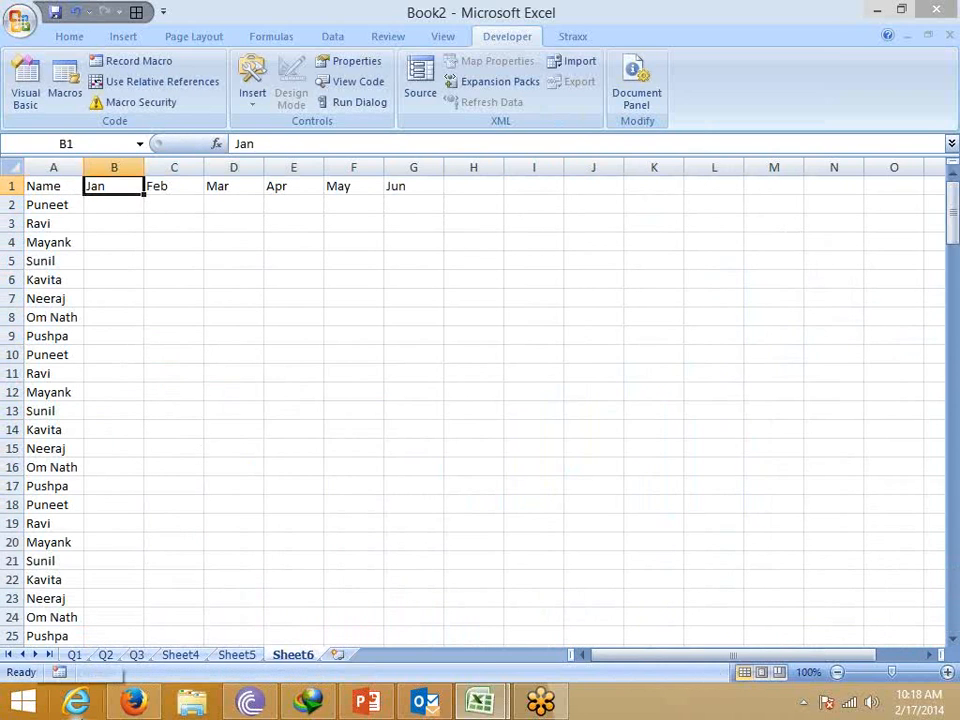
key(Down)
text(=ra)
key(Down)
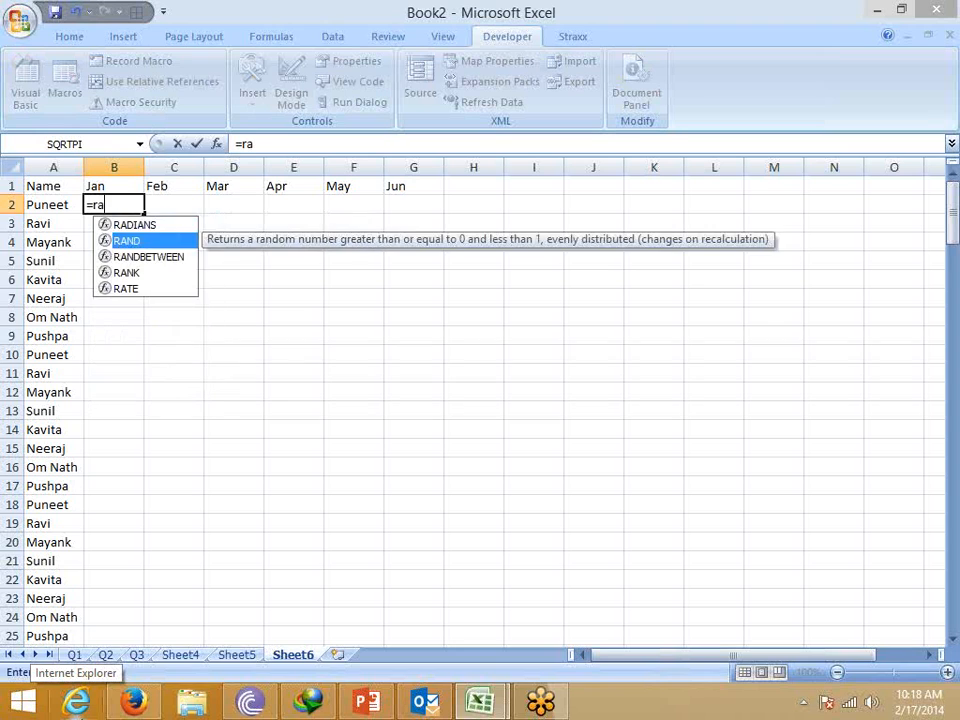
key(Down)
key(Tab)
text(10)
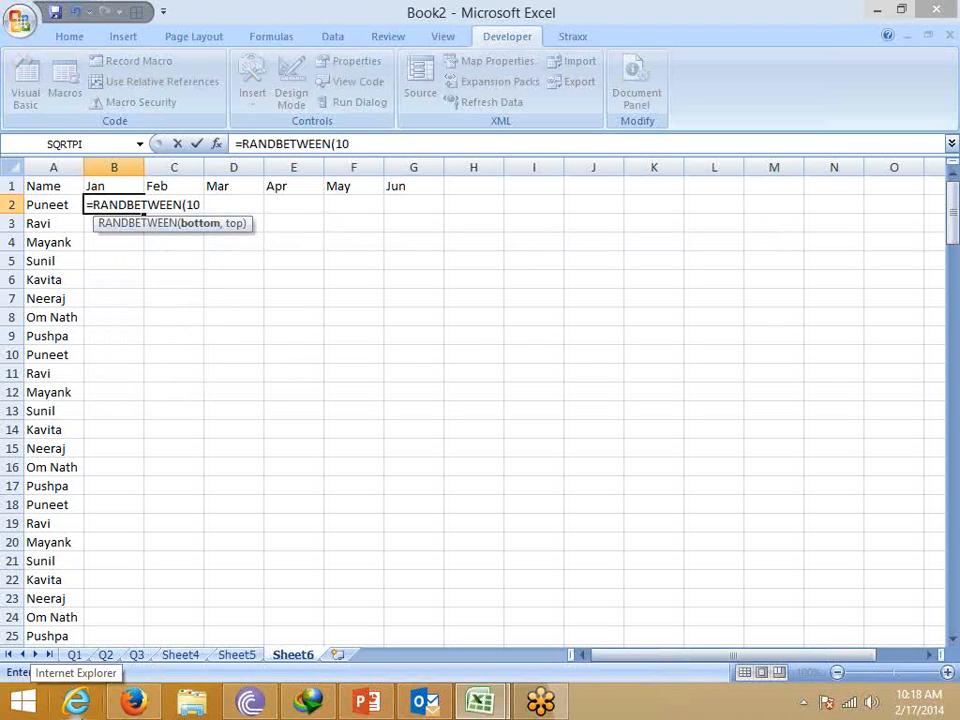
text(,90)
key(Return)
key(Up)
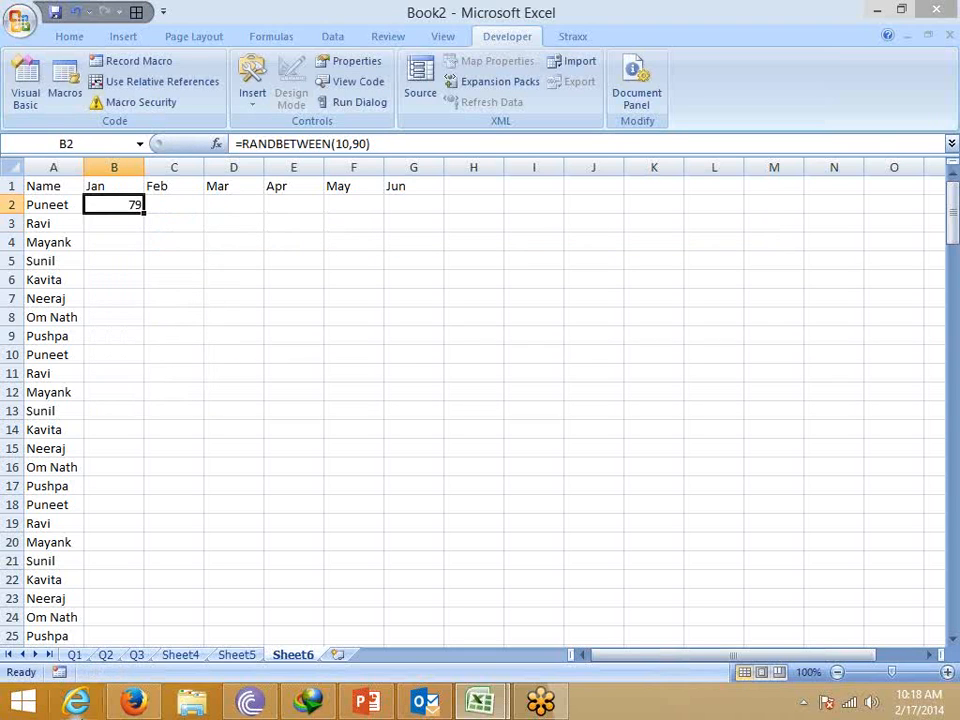
Fill the random-number formula from B2 across to G2.
key(Up)
key(ctrl+Right)
key(Down)
key(ctrl+shift+Left)
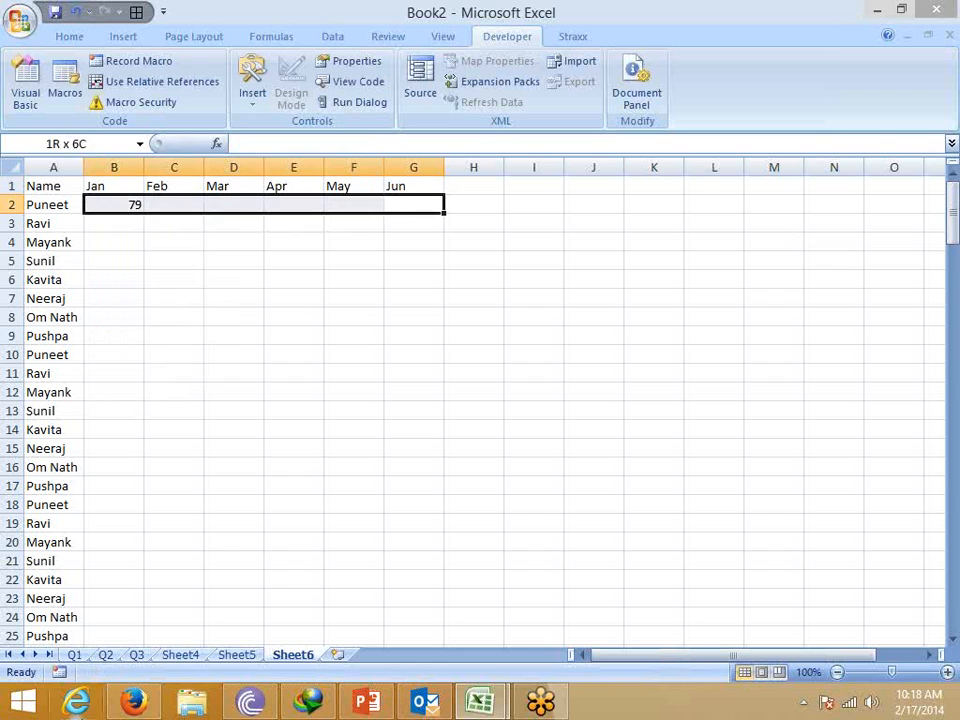
key(ctrl+r)
Fill the formulas in B2:G2 down through row 176, the last row with a name.
key(Home)
key(ctrl+Down)
key(Right)
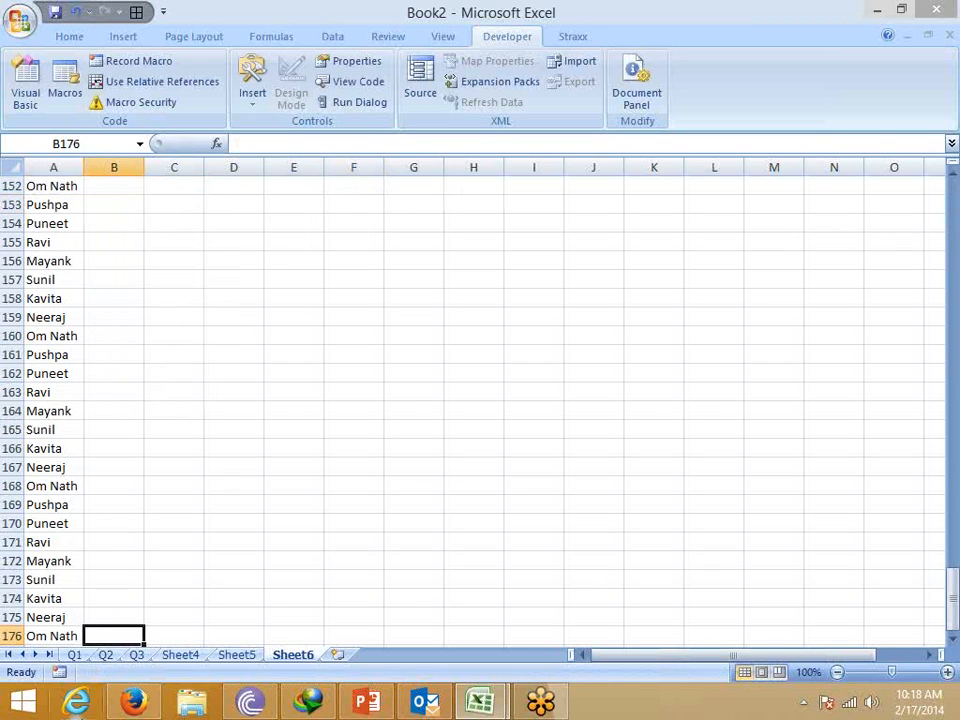
key(ctrl+shift+Up)
key(shift+Right)
key(shift+Right)
key(shift+Right)
key(shift+Right)
key(shift+Right)
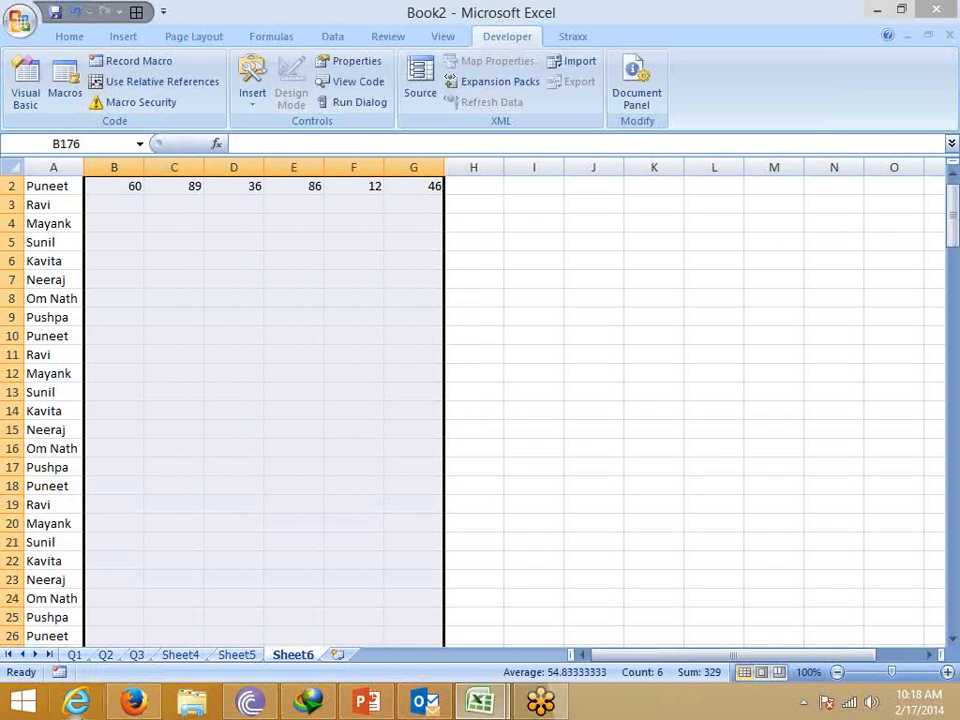
key(ctrl+d)
key(ctrl+Up)
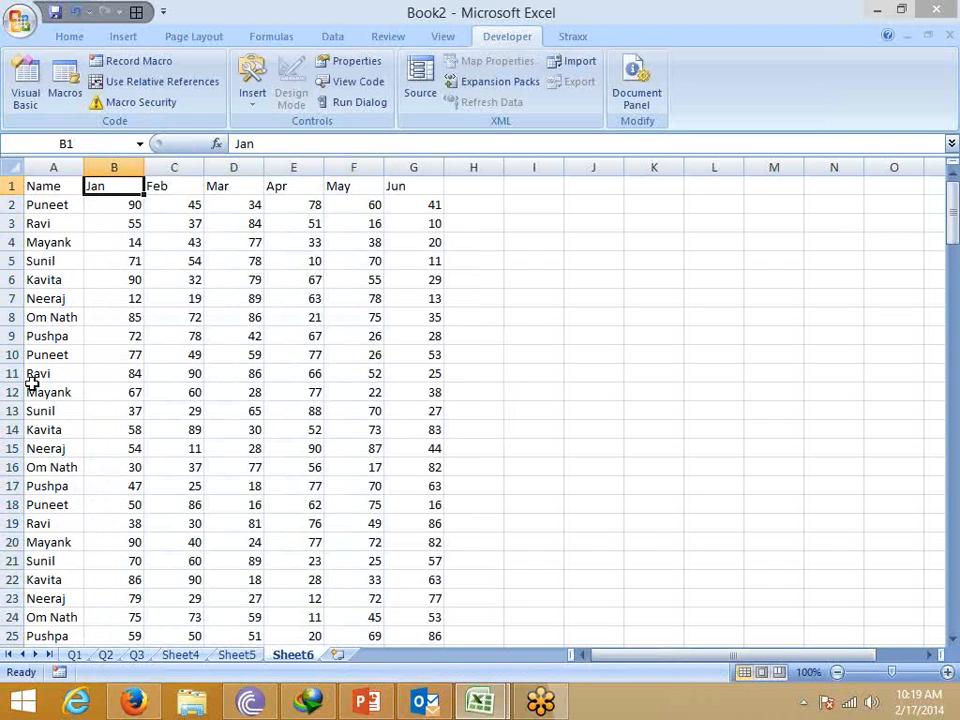
Autofit the width of all columns on Sheet6.
click(12, 166)
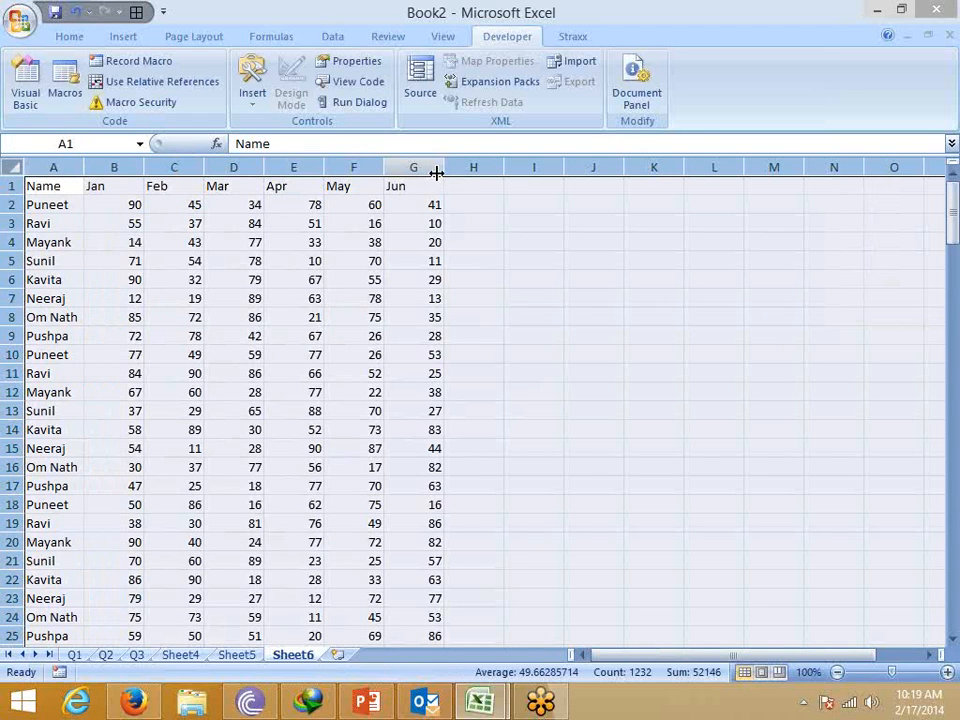
double_click(444, 167)
Copy the header row A1:G1 to K1 and autofit columns K through Q.
drag(50, 185, 236, 186)
key(ctrl+c)
click(457, 186)
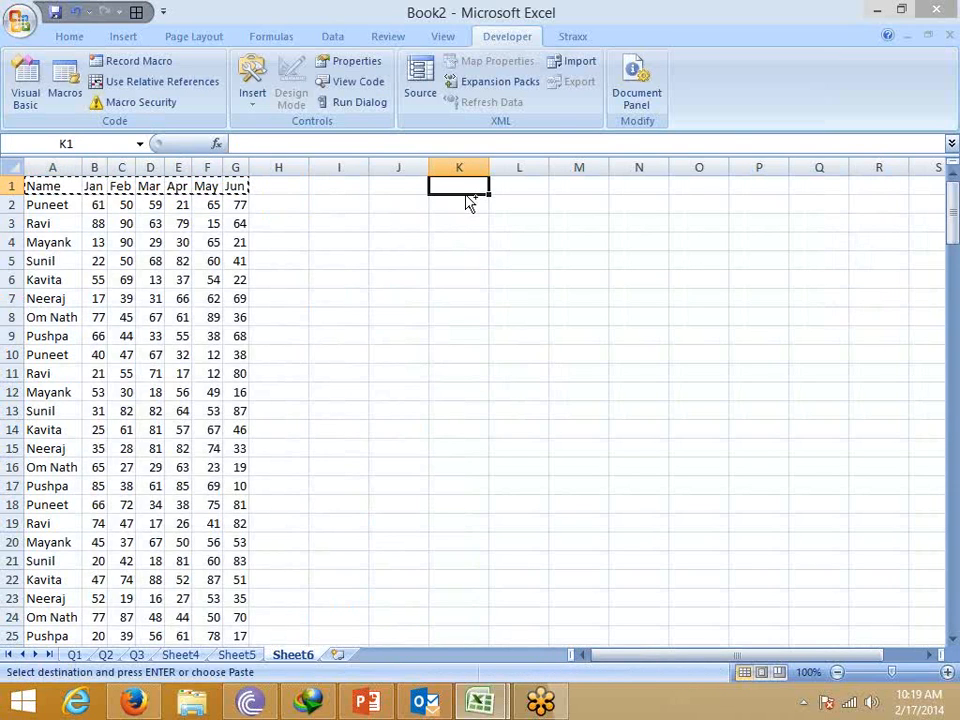
key(ctrl+v)
drag(459, 167, 808, 165)
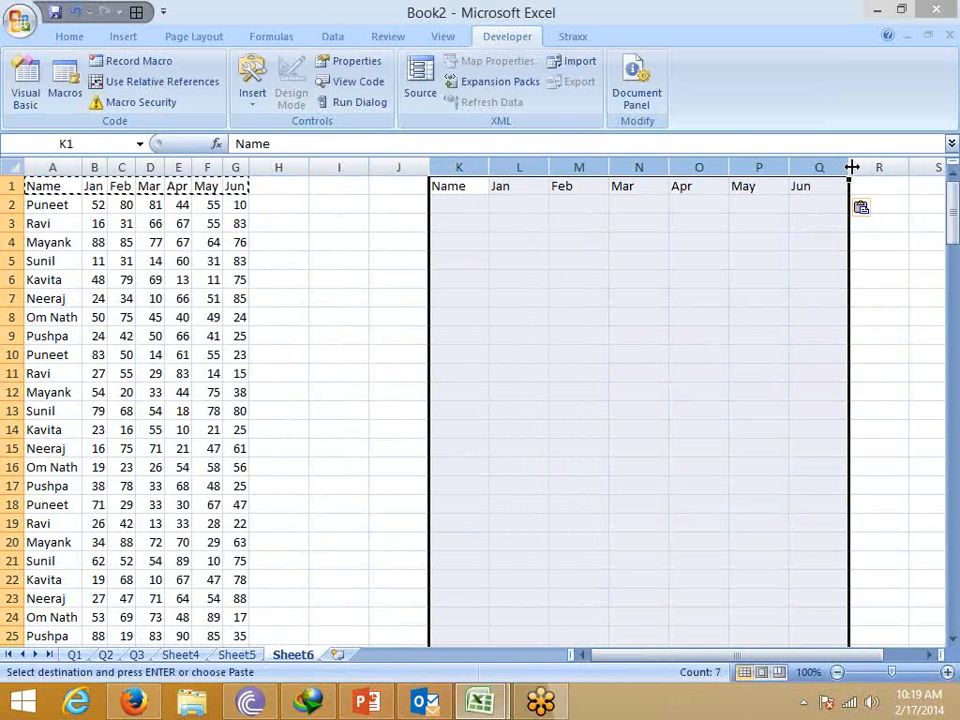
double_click(849, 166)
Apply all borders to the range K1:Q6.
click(457, 186)
drag(457, 186, 621, 278)
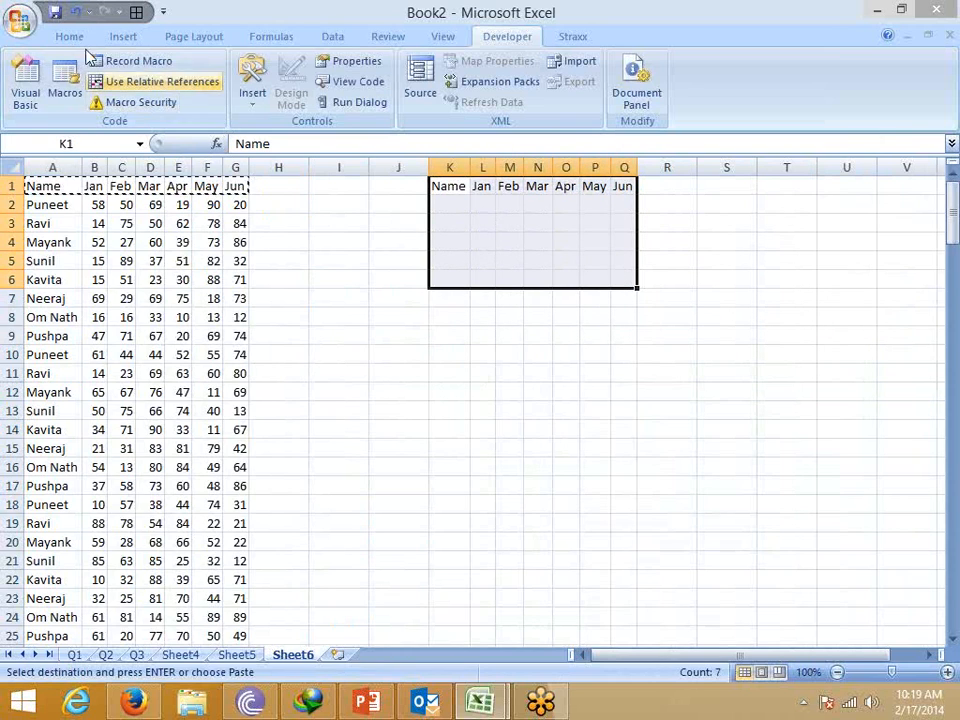
click(69, 36)
click(184, 95)
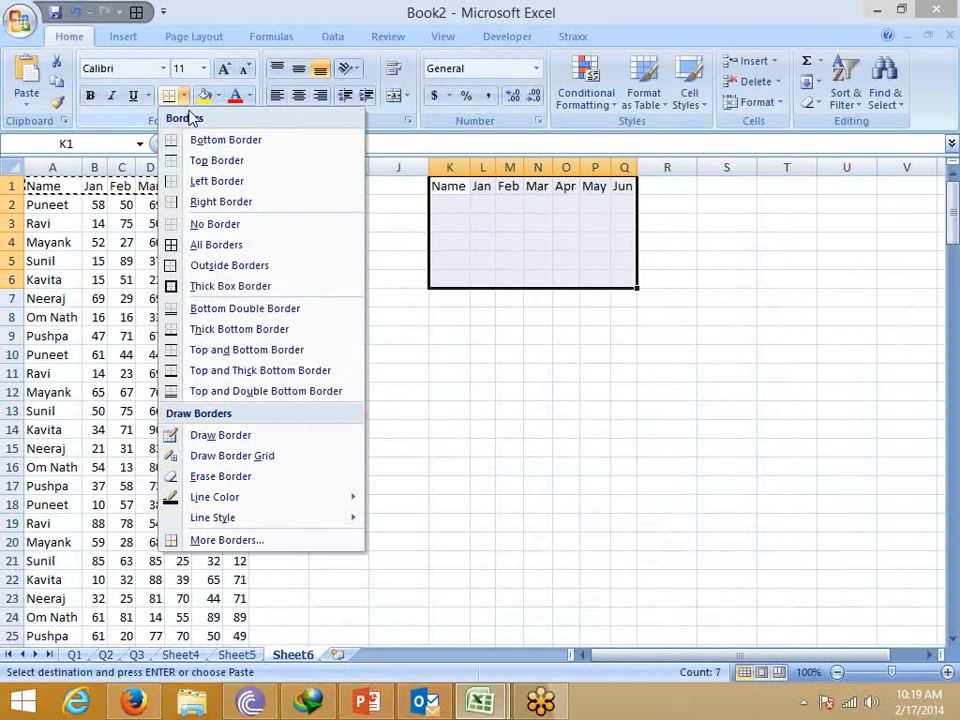
click(188, 245)
click(390, 298)
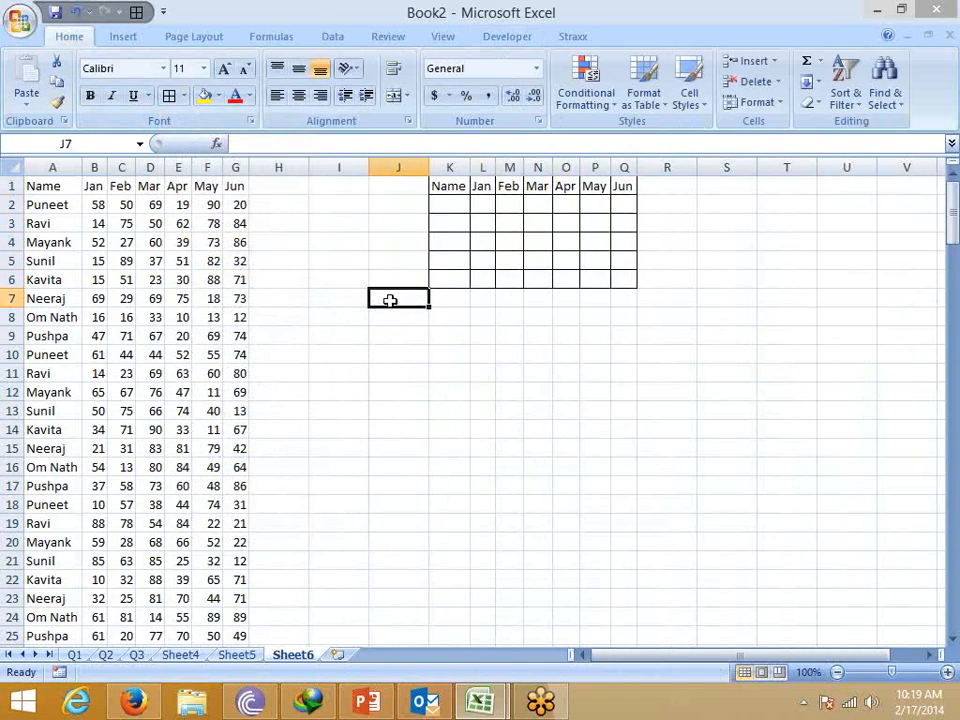
Convert the random-number formulas in columns B to G into fixed values by copying and pasting them over themselves as values.
drag(102, 164, 233, 162)
key(ctrl+c)
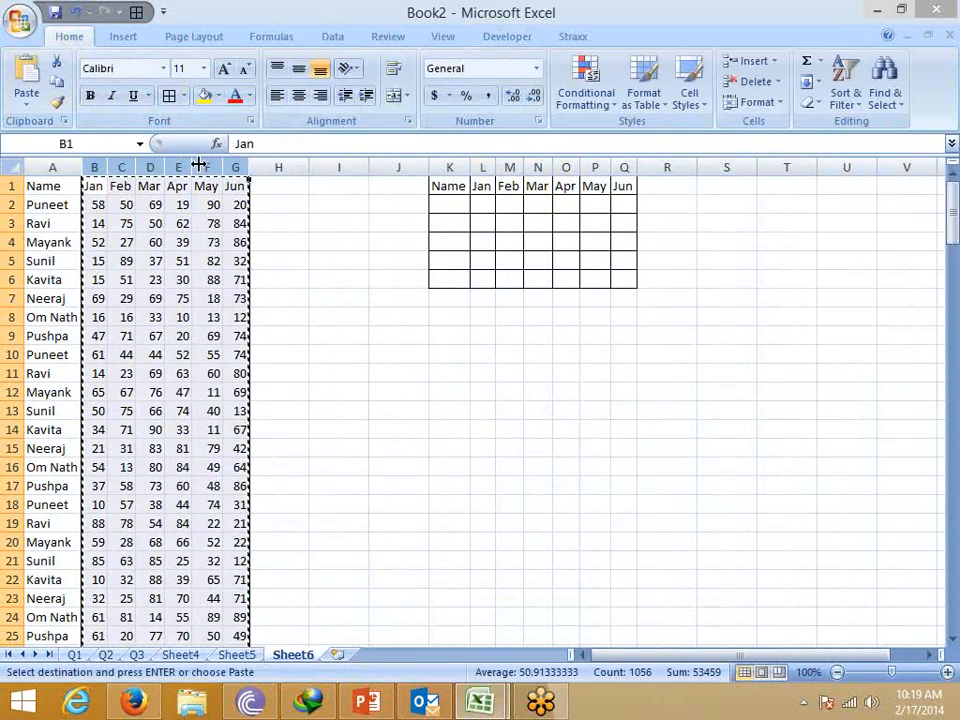
click(27, 104)
click(114, 208)
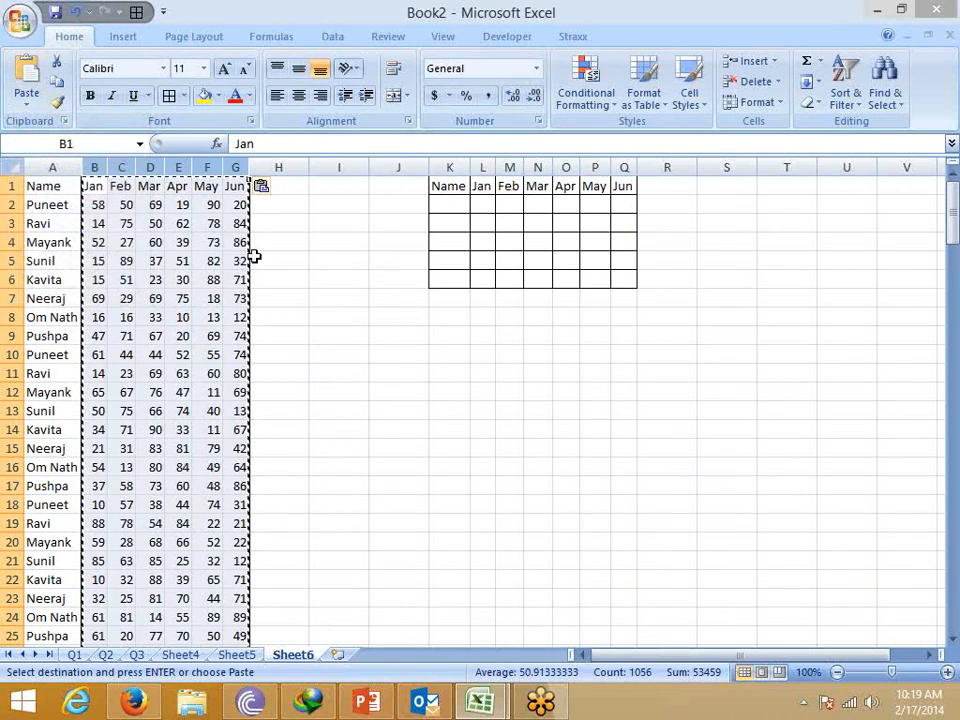
key(Escape)
click(207, 246)
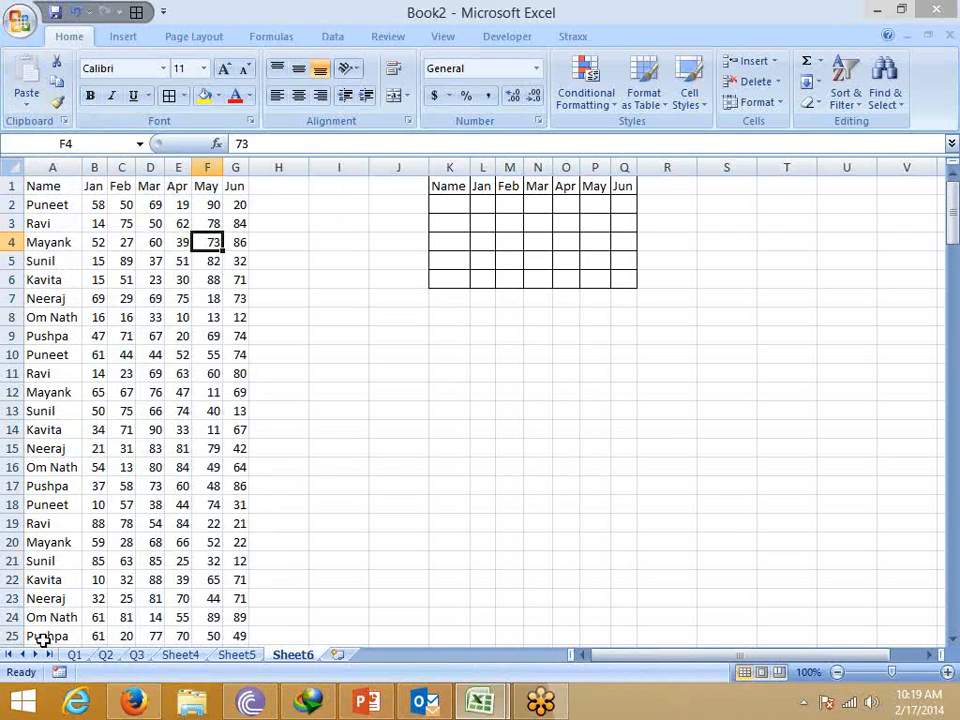
click(953, 641)
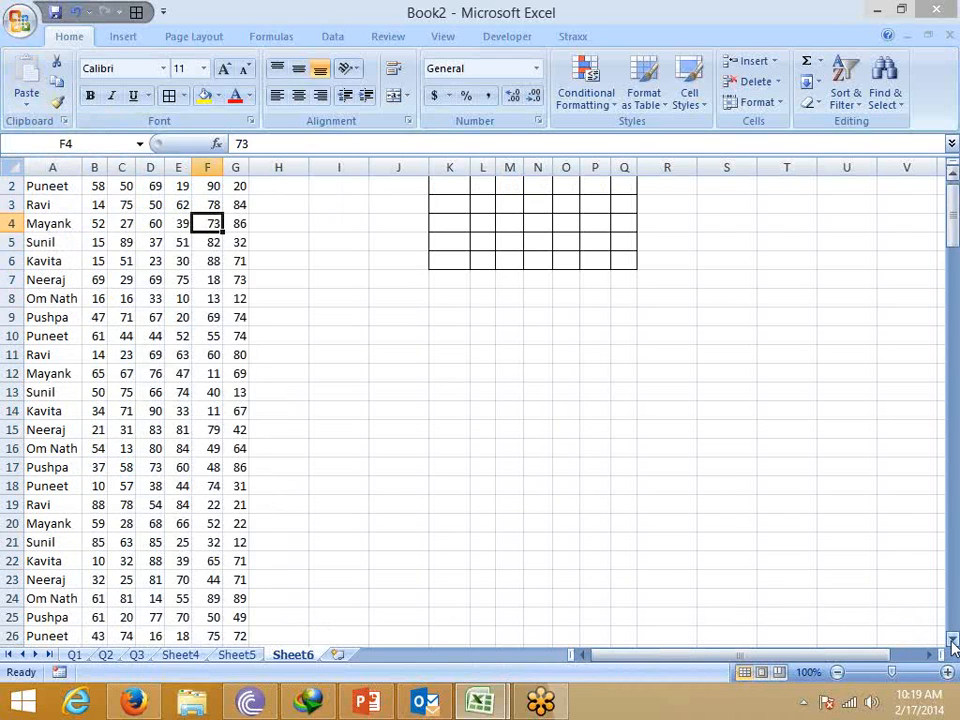
click(953, 641)
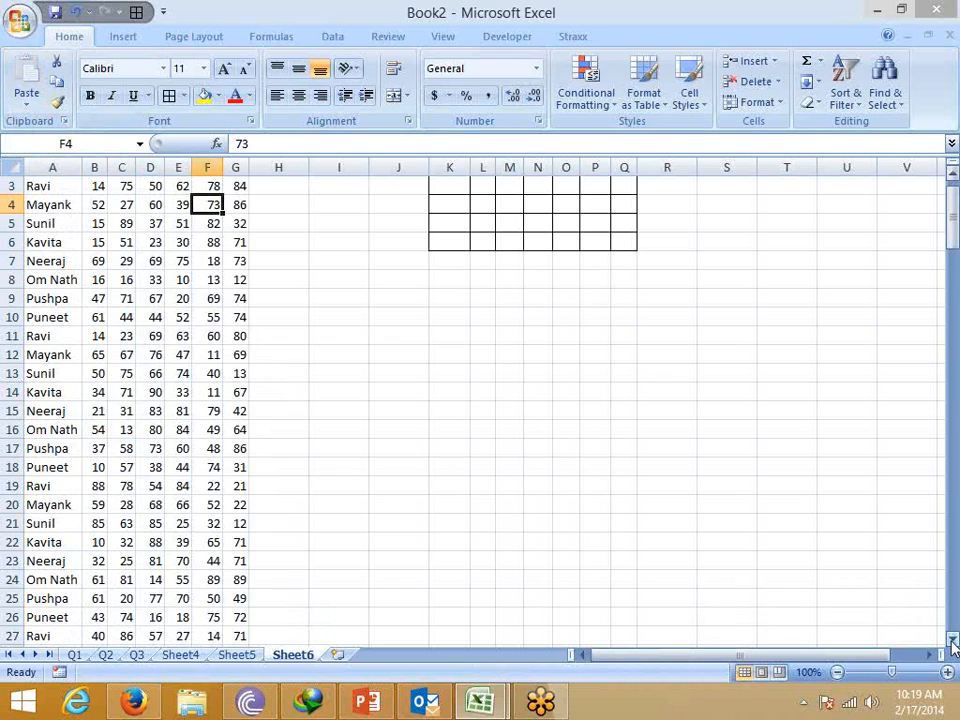
scroll(860, 600, up, 1)
click(510, 411)
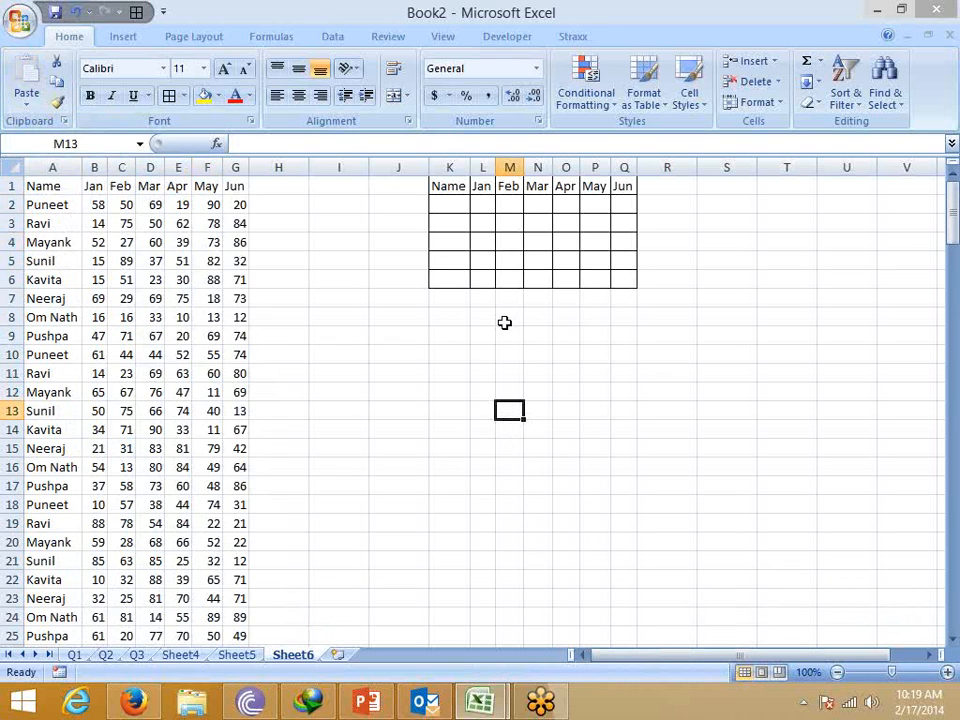
Insert a vertical Form Controls scroll bar beside column Q, spanning rows 2 to 6 of the bordered table.
drag(439, 204, 560, 294)
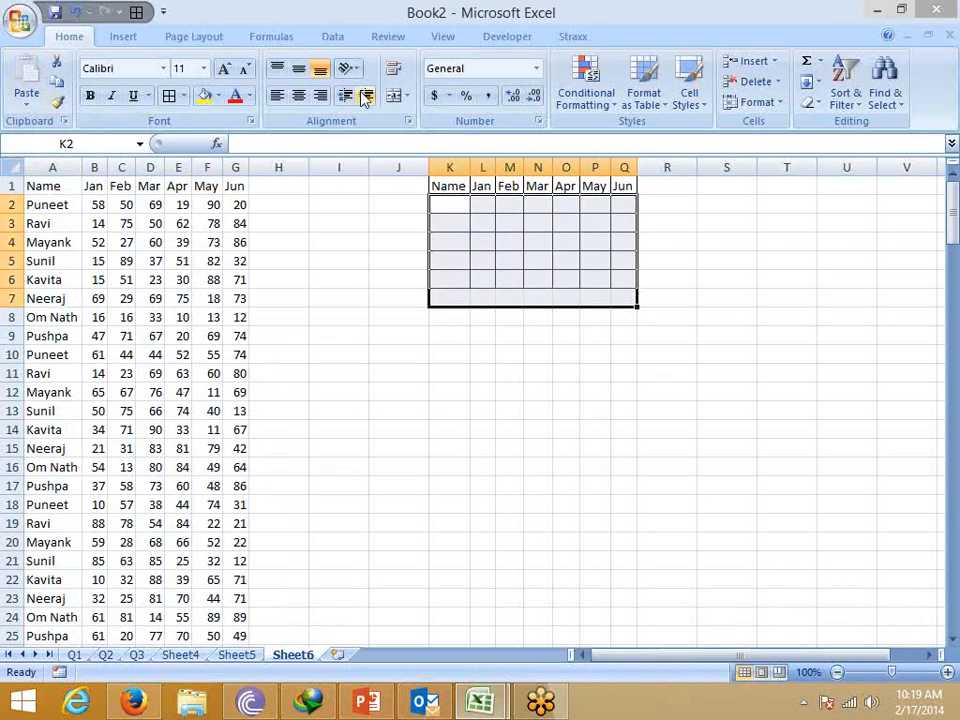
click(507, 36)
click(252, 85)
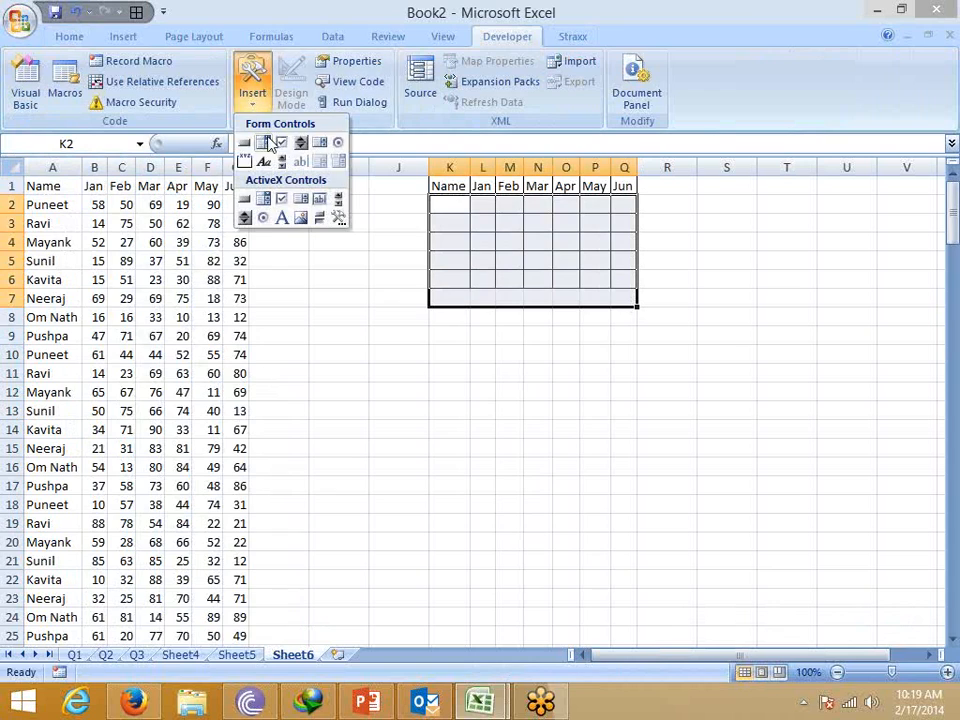
click(282, 160)
drag(640, 196, 652, 284)
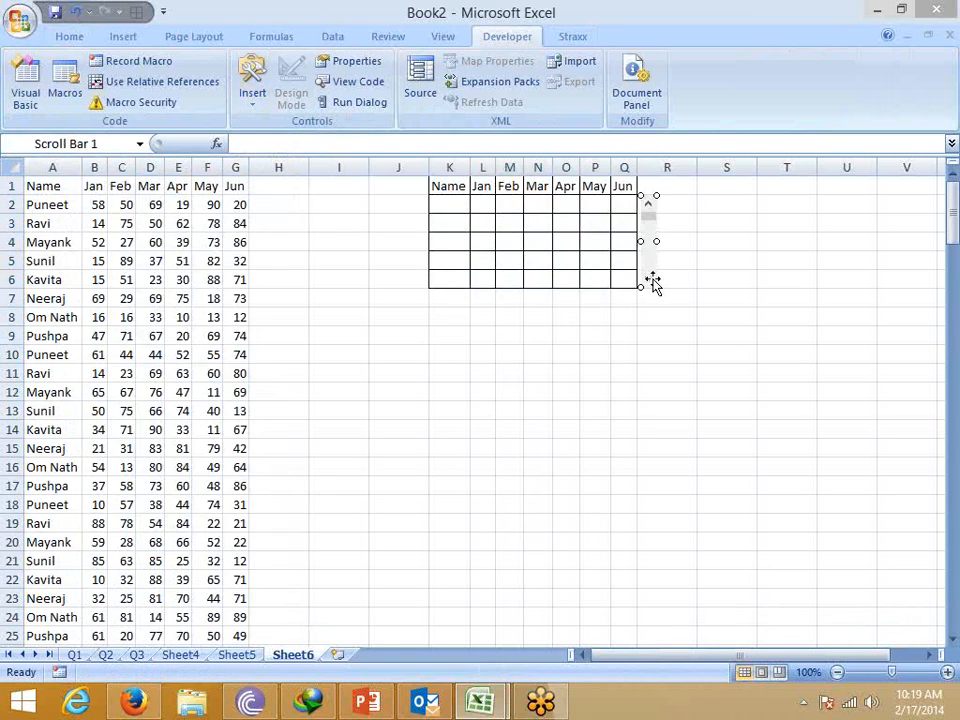
click(613, 340)
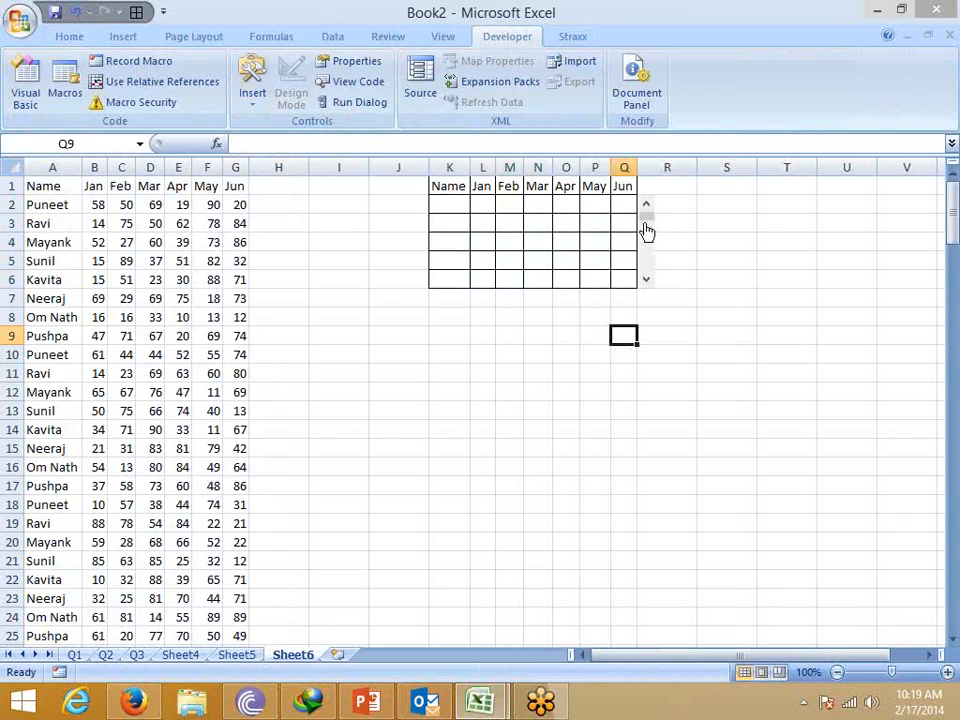
click(649, 250)
drag(649, 250, 650, 222)
right_click(650, 240)
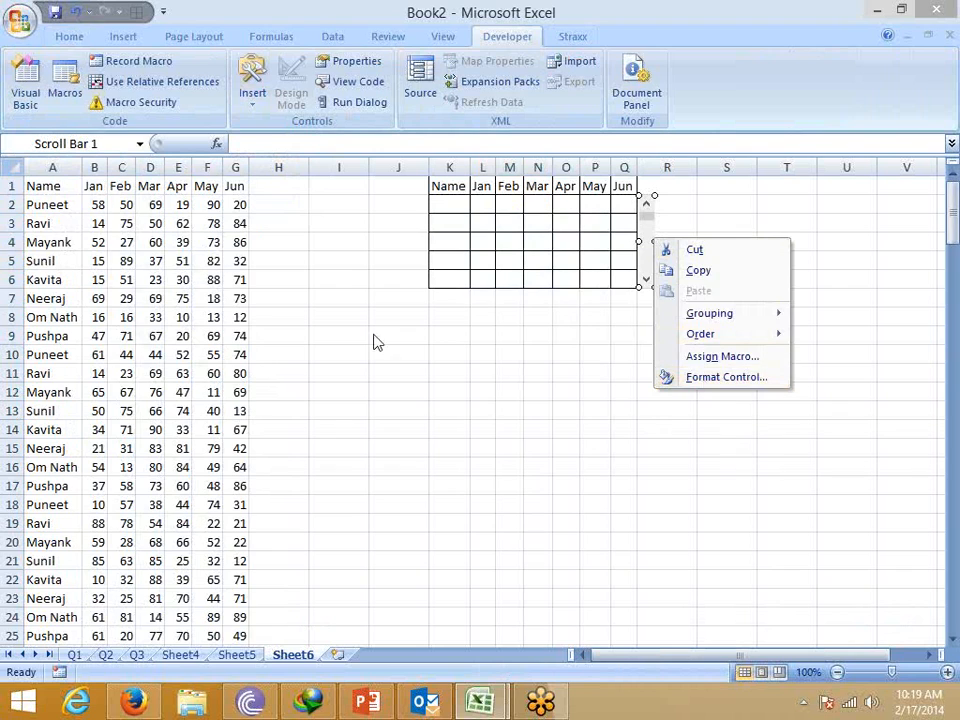
key(Escape)
Check which row the name list in column A ends at and how many empty rows the display table has.
click(80, 212)
key(ctrl+Down)
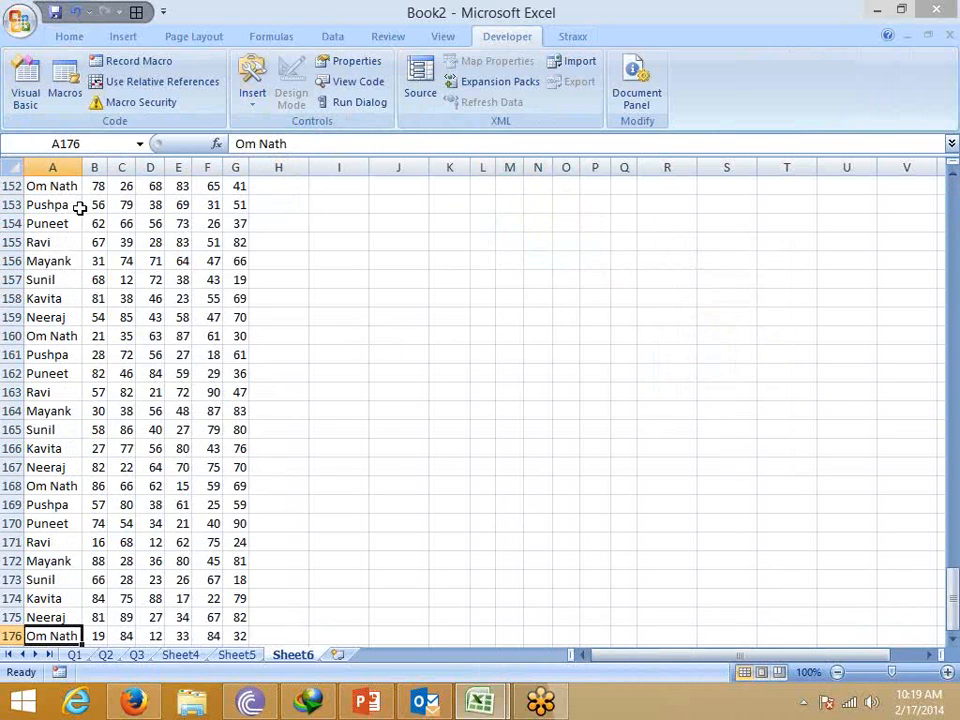
key(ctrl+Home)
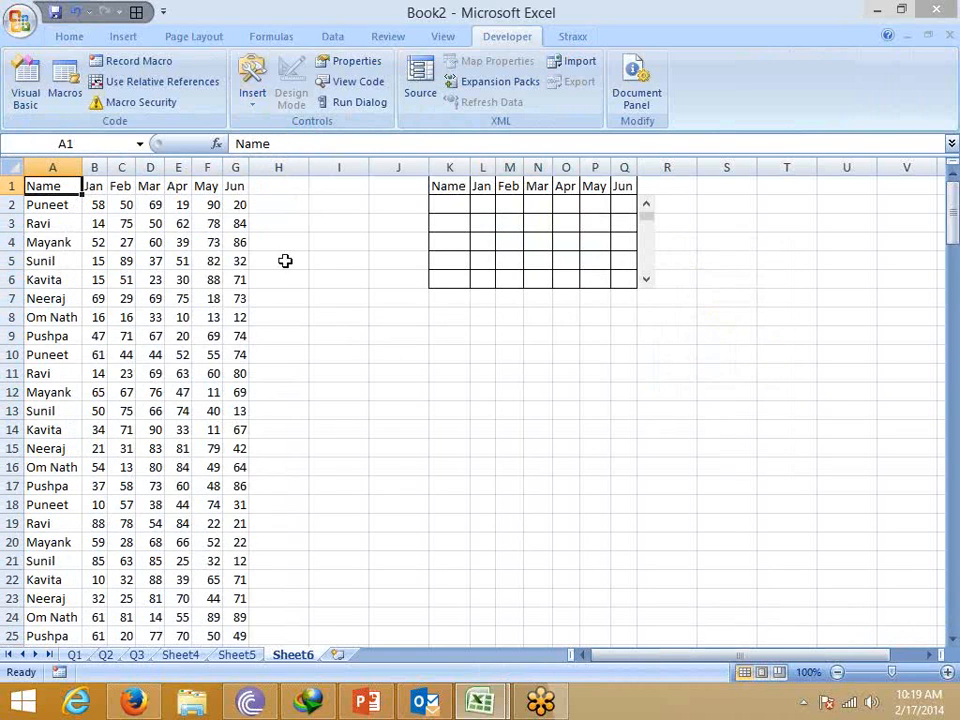
click(447, 202)
drag(447, 202, 465, 220)
click(465, 220)
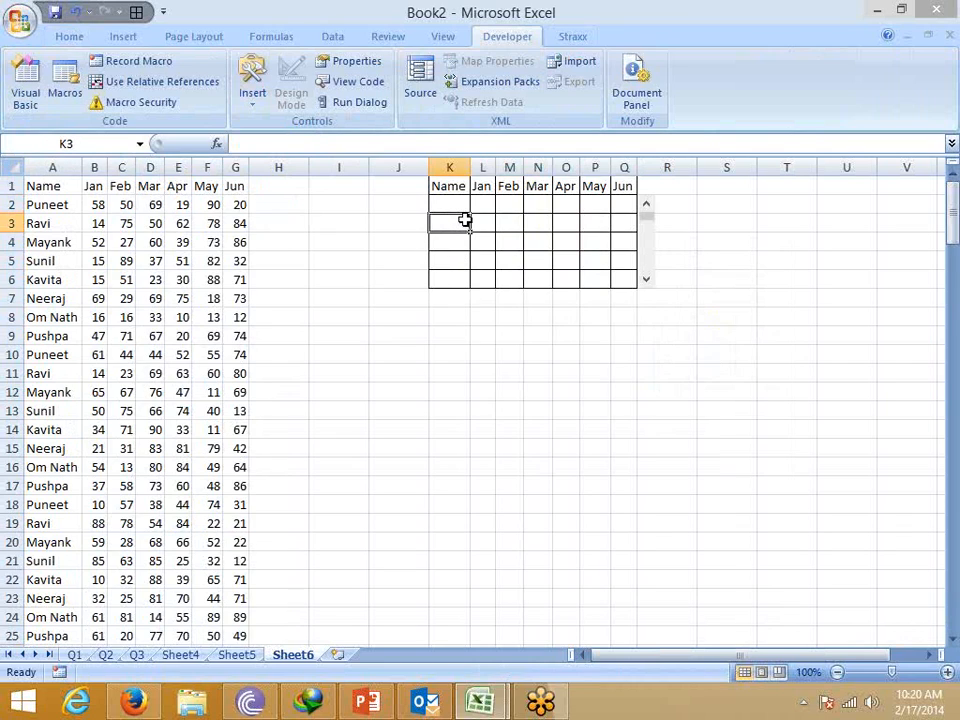
key(Down)
key(Down)
key(Down)
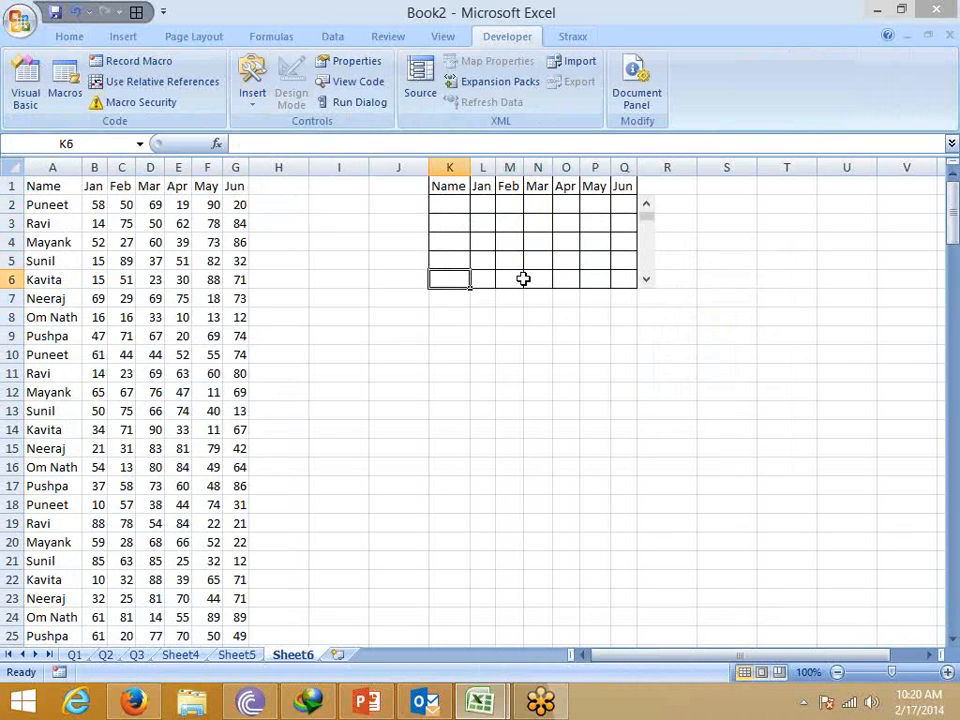
Set the scroll bar's minimum value to 1 and its maximum value to 171 in Format Control.
right_click(630, 244)
key(Escape)
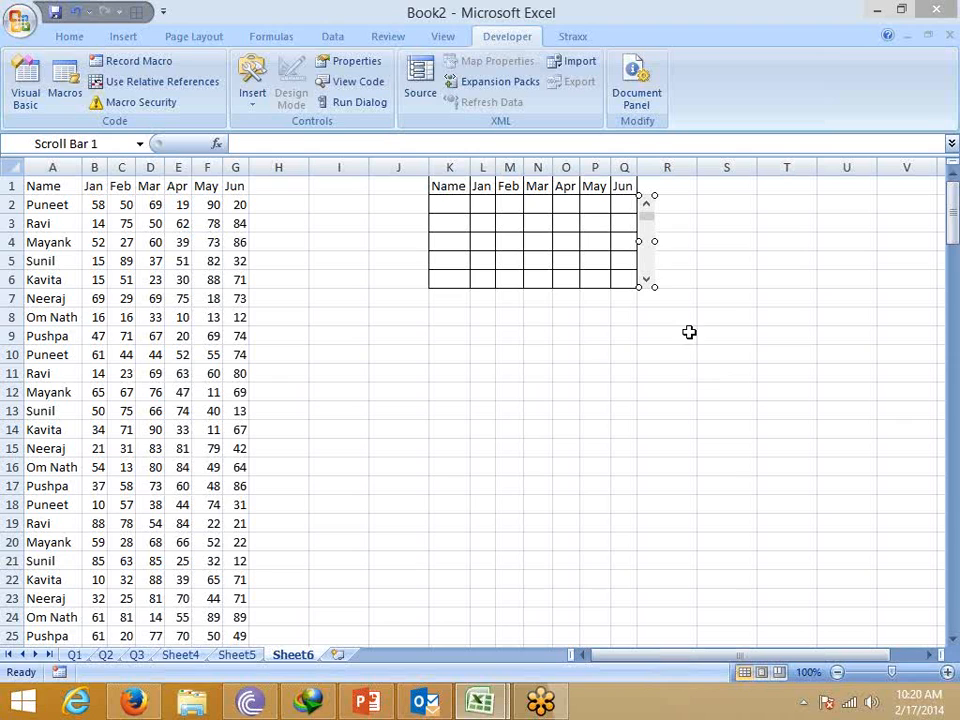
right_click(649, 246)
click(712, 384)
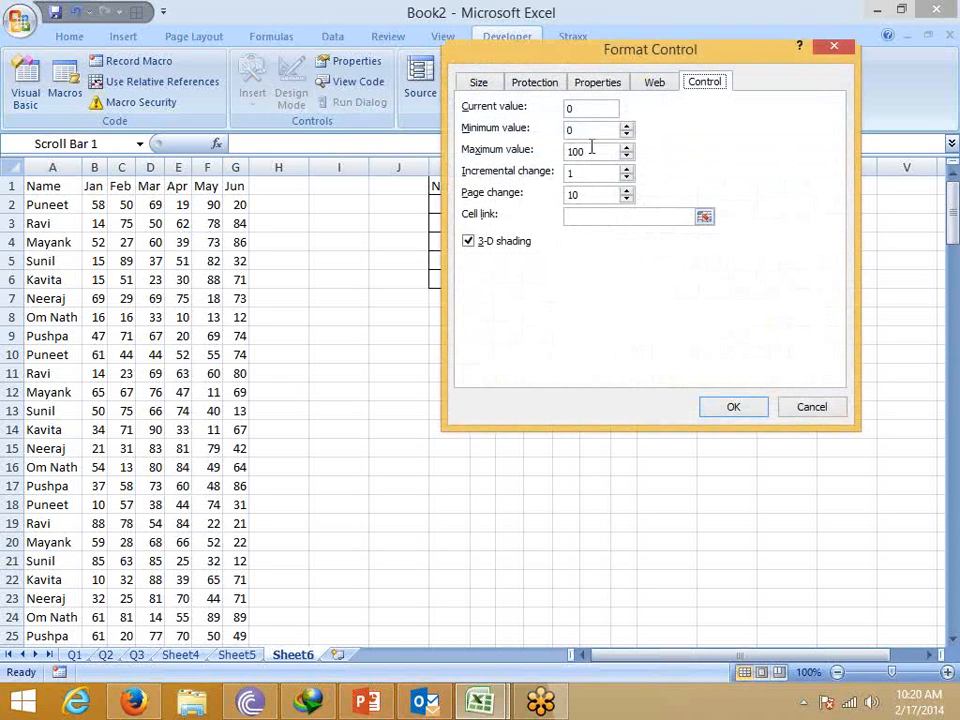
drag(585, 131, 561, 131)
drag(598, 150, 568, 154)
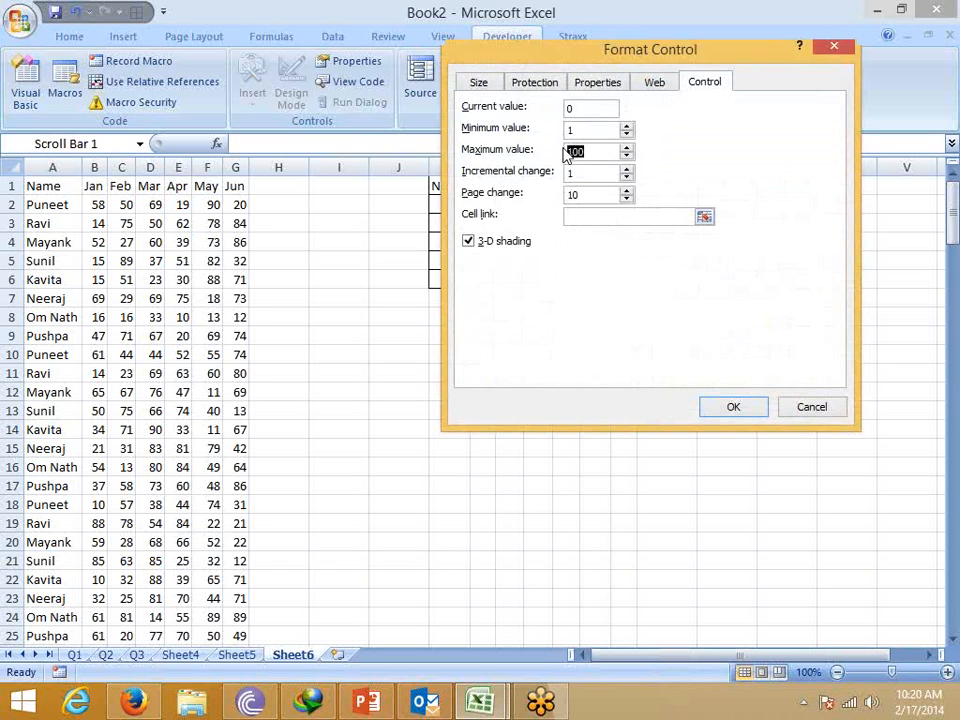
text(71)
drag(545, 51, 777, 116)
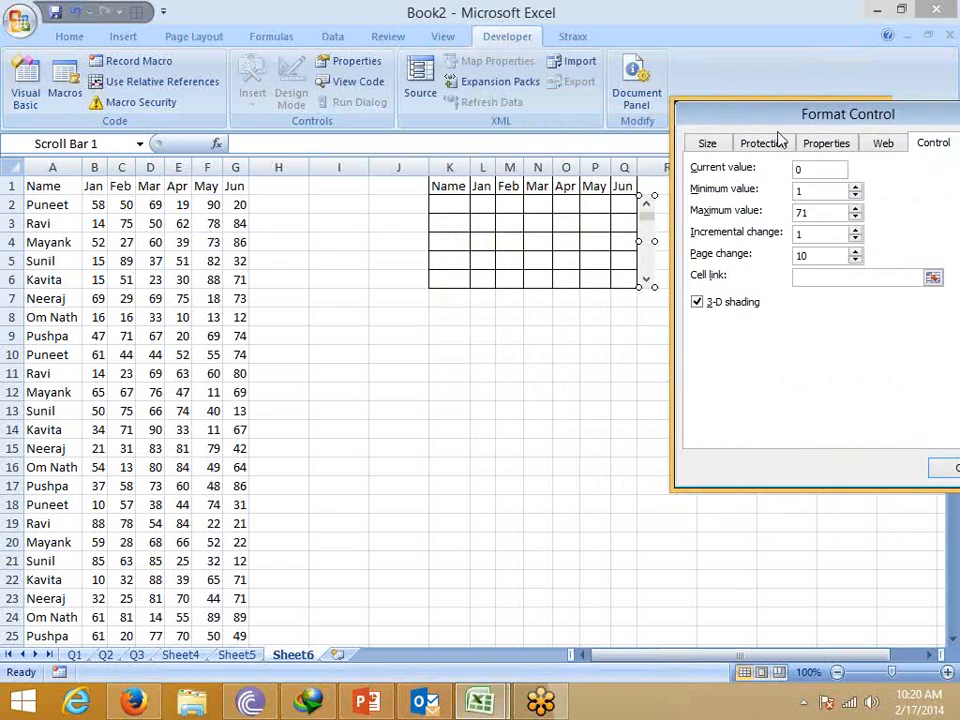
drag(808, 214, 775, 206)
Link the scroll bar to cell K7 and apply the control settings.
click(820, 280)
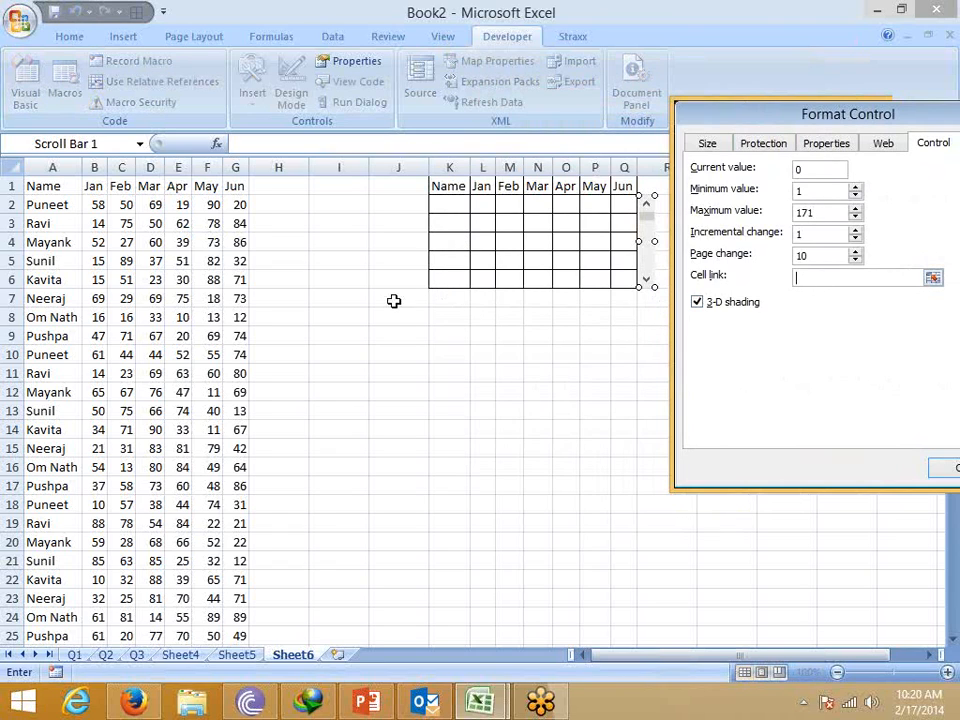
click(442, 297)
click(951, 466)
click(951, 470)
click(705, 223)
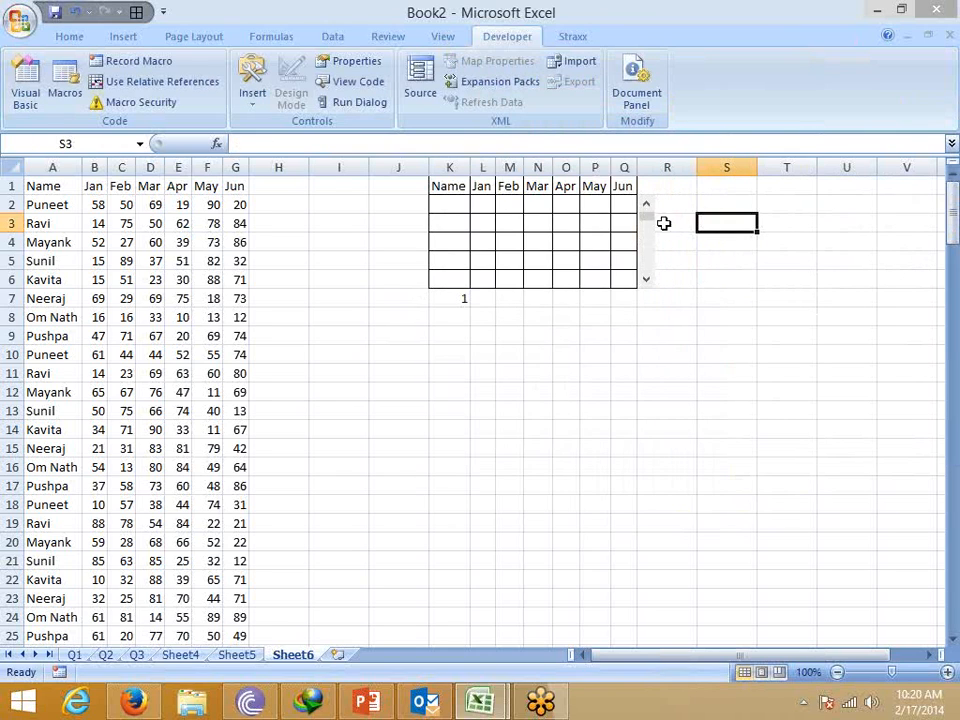
drag(647, 222, 523, 219)
Enter the formula =OFFSET(A1,K7,0) in cell K2.
click(462, 212)
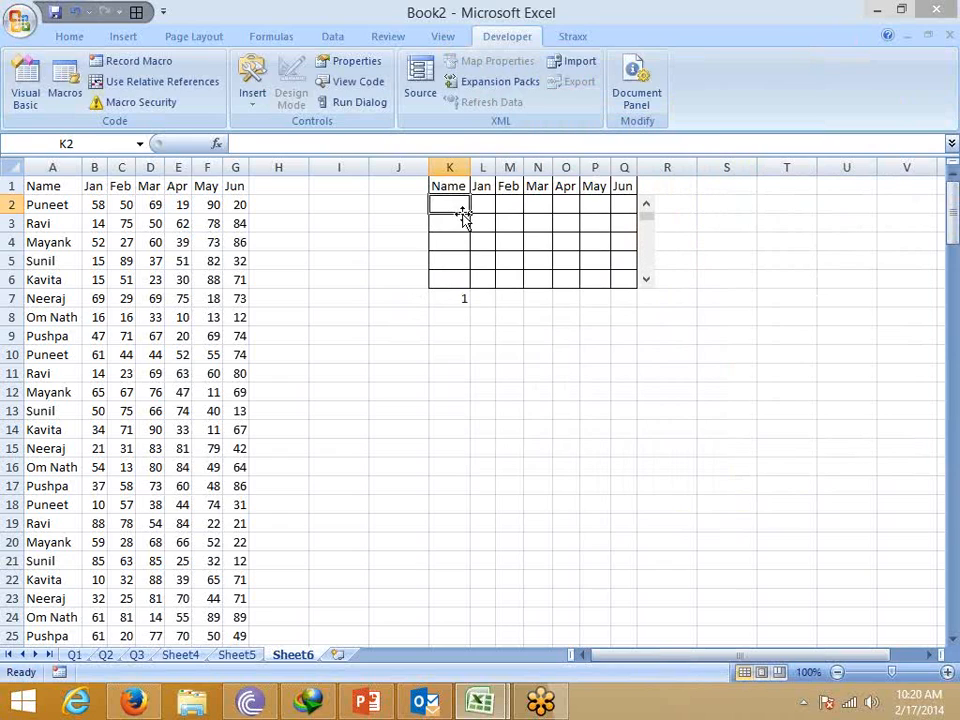
text(=of)
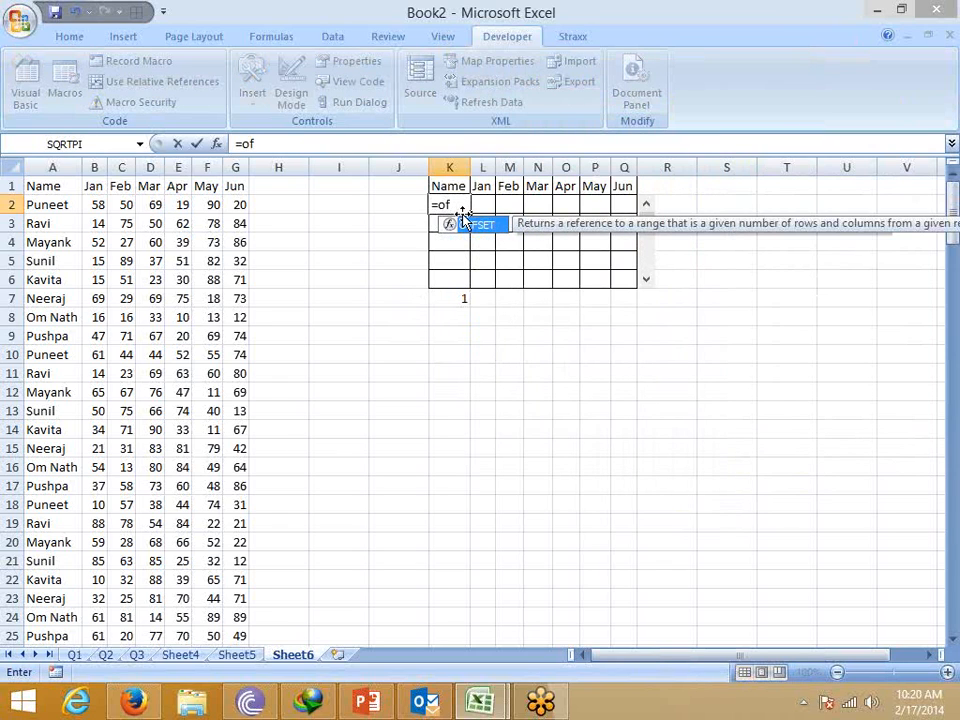
key(Tab)
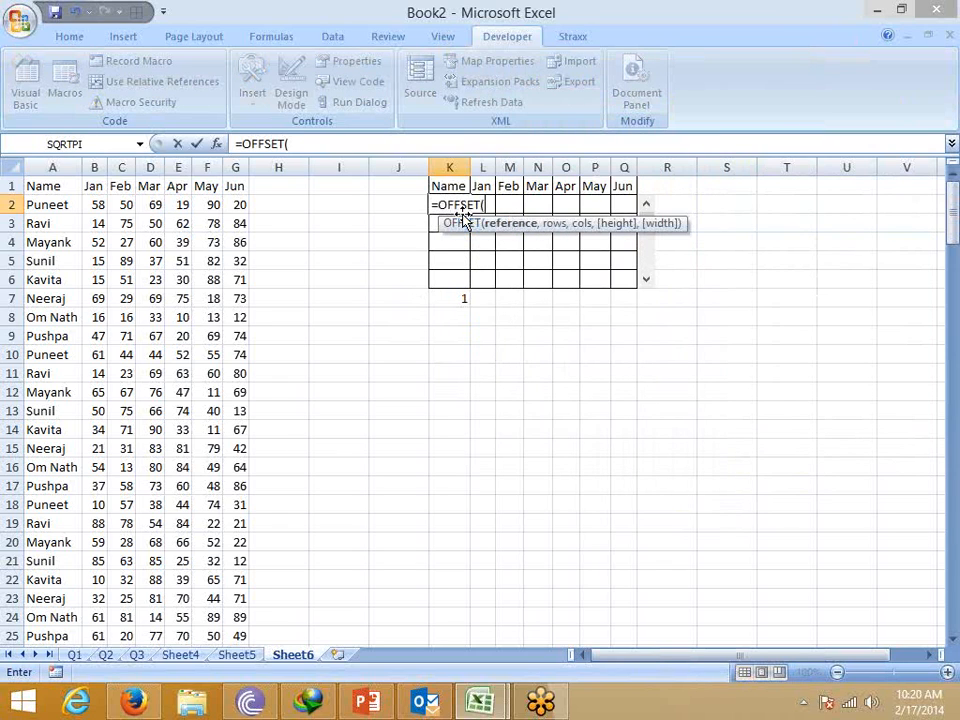
click(44, 188)
text(,)
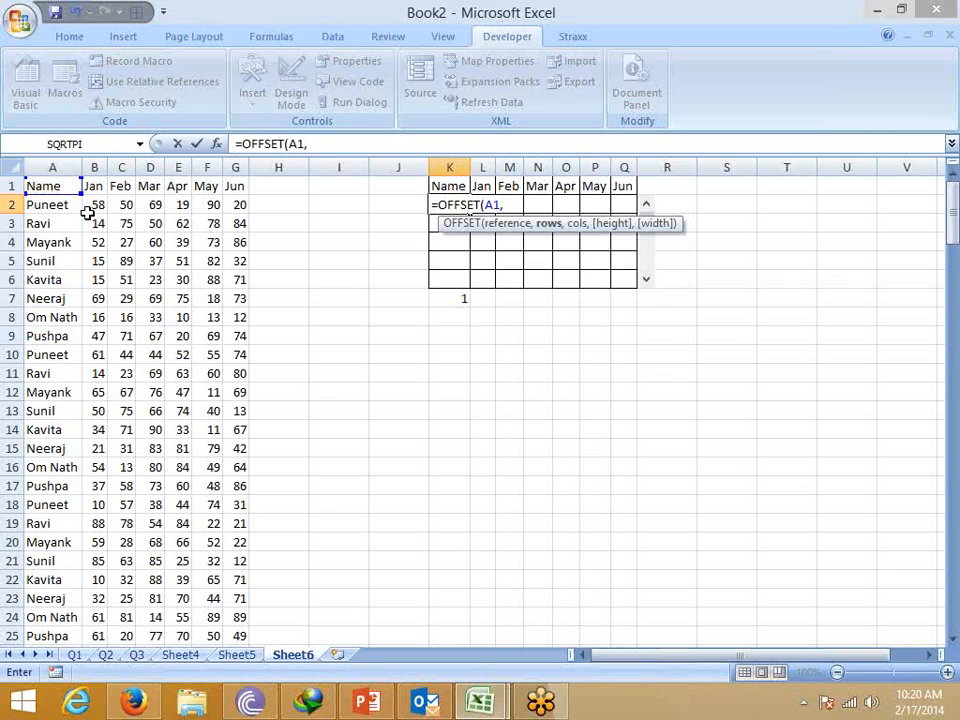
click(451, 303)
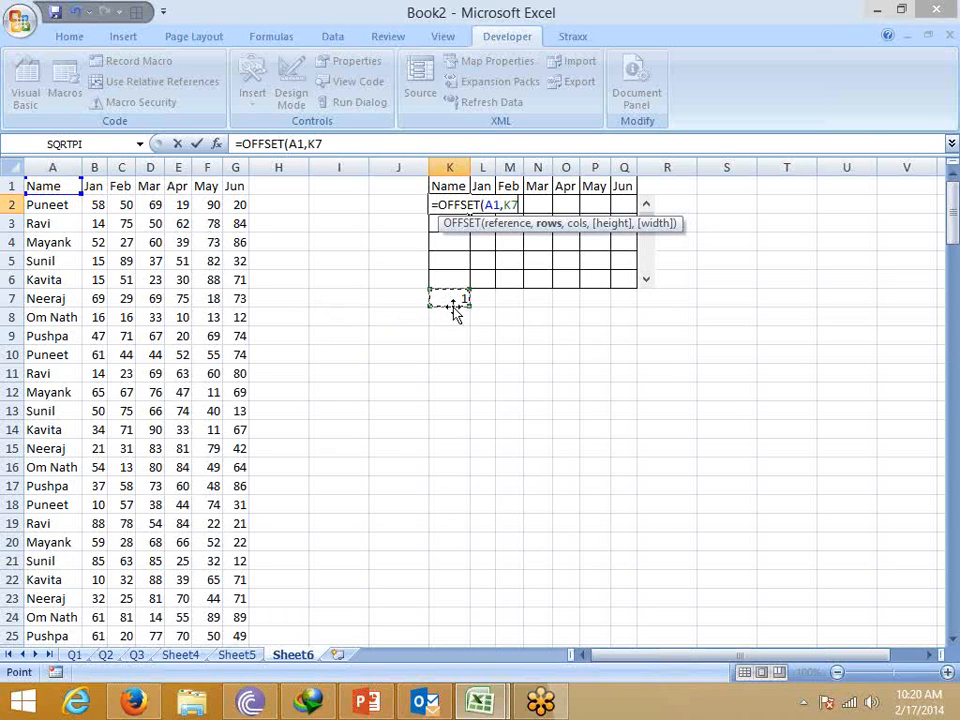
text(,)
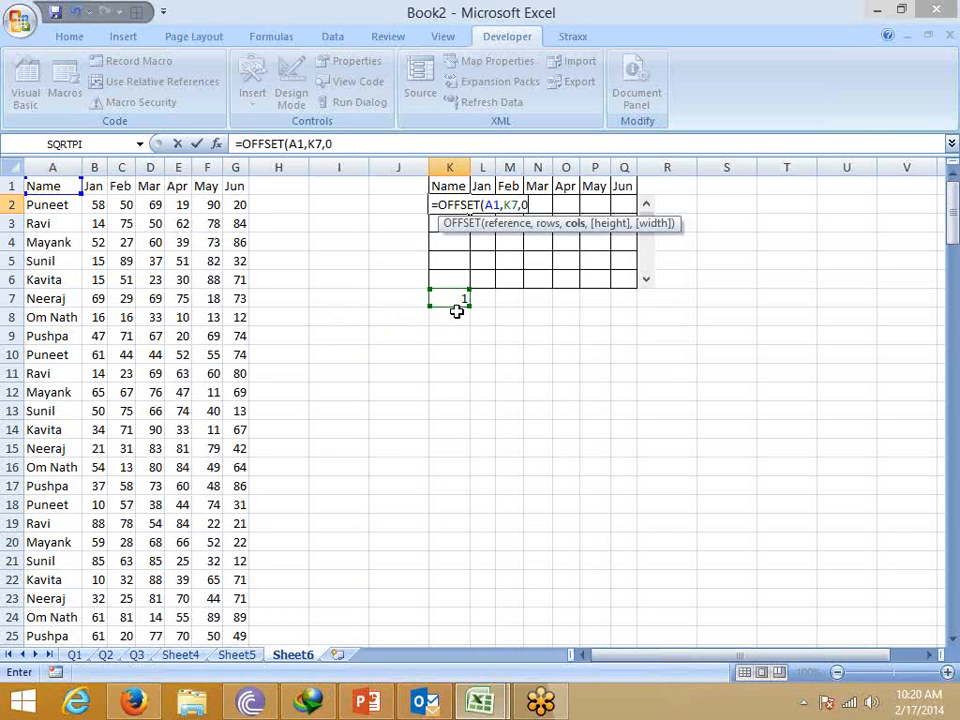
text(0))
key(Return)
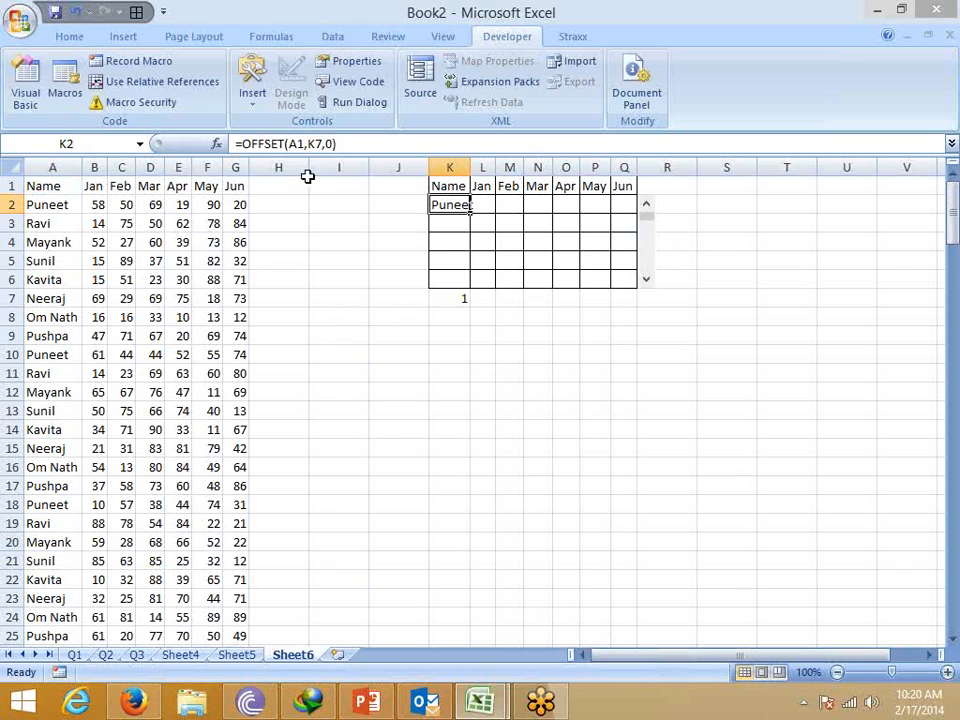
Enter the helper numbers 0, 1, 2, 3 and 4 in cells J2 to J6 beside the display table.
click(392, 207)
click(456, 205)
click(381, 205)
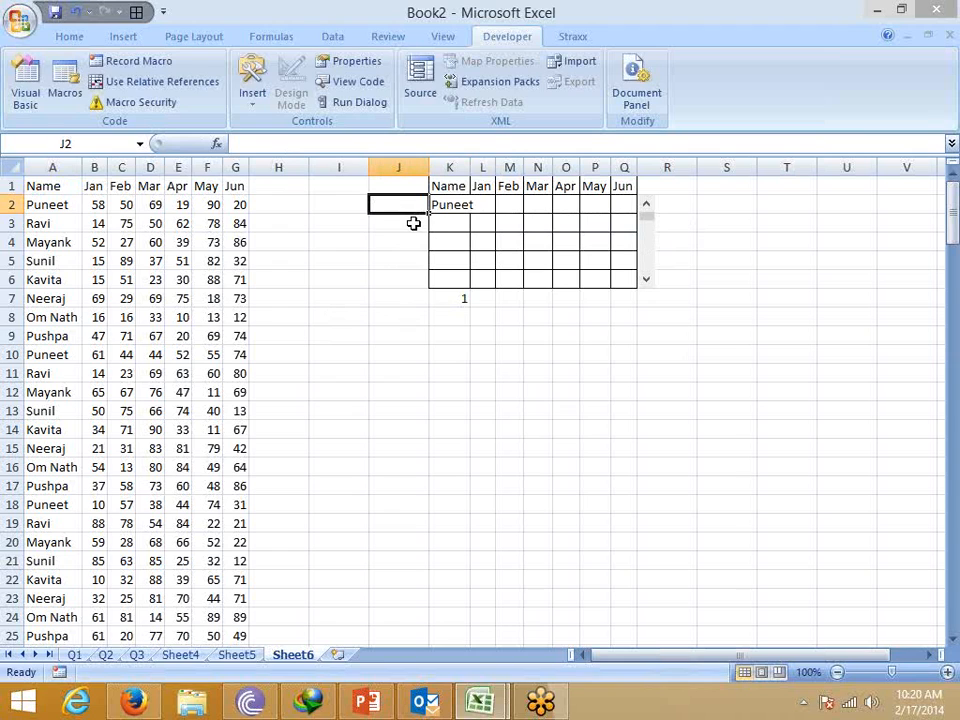
text(0)
key(Return)
text(1)
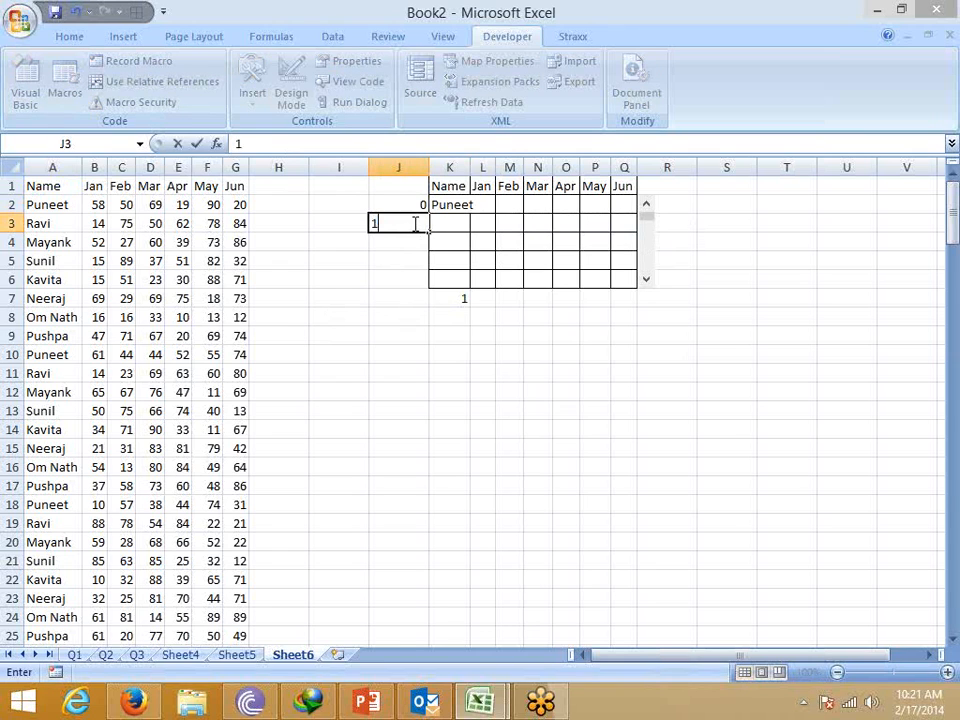
key(Return)
text(2)
key(Return)
text(3)
key(Return)
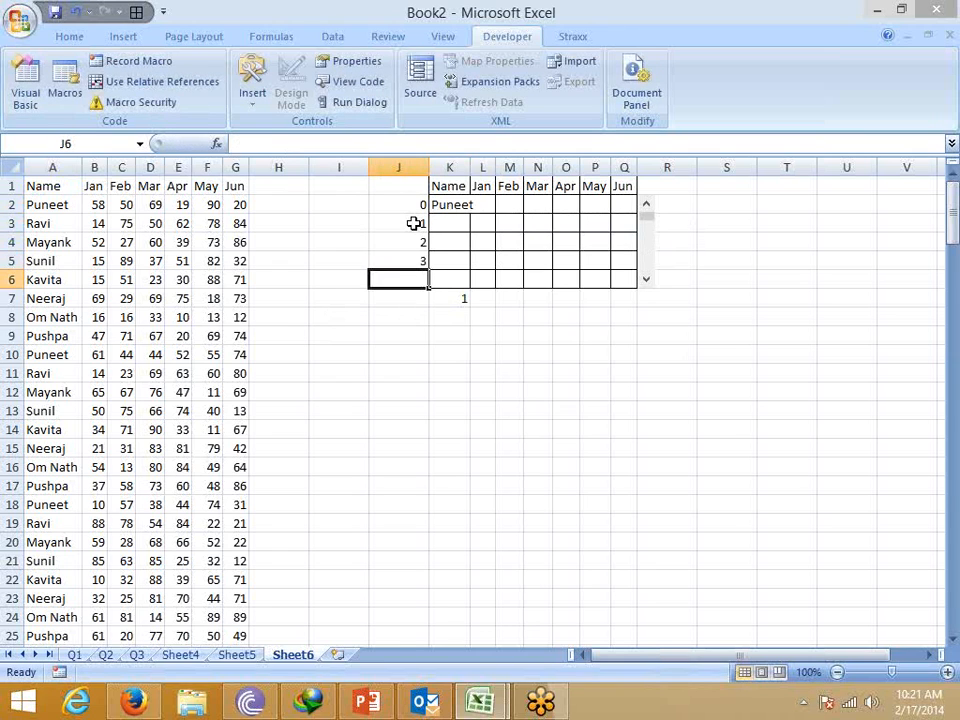
text(4)
key(Return)
Add helper cell J2 to the rows argument in K2 so the formula reads =OFFSET(A1,K7+J2,0).
click(469, 205)
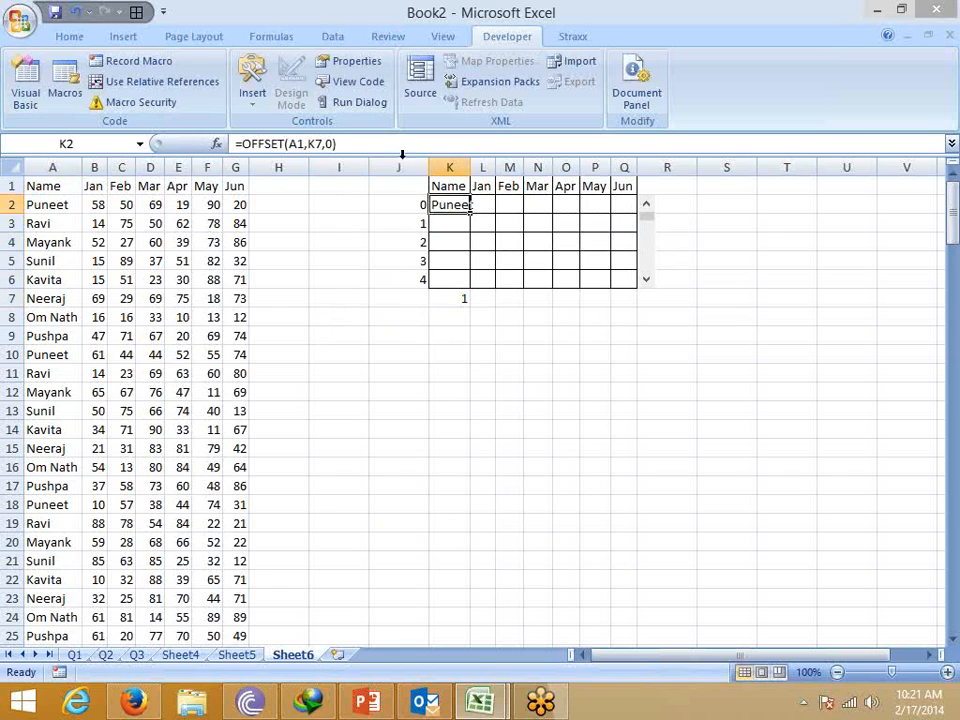
click(328, 144)
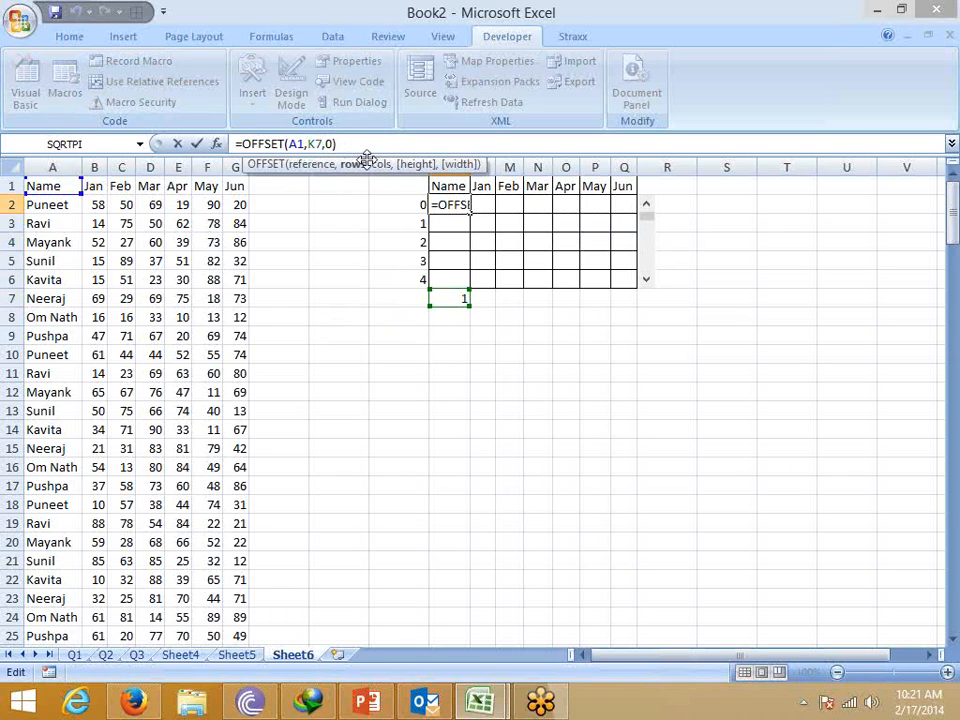
text(+)
click(401, 204)
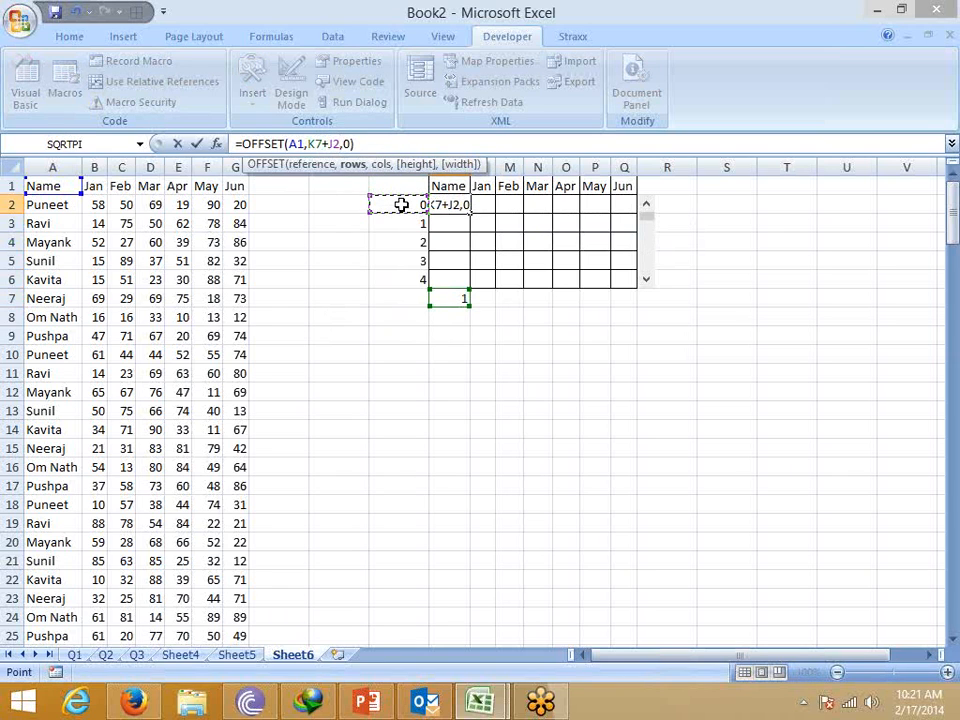
key(Return)
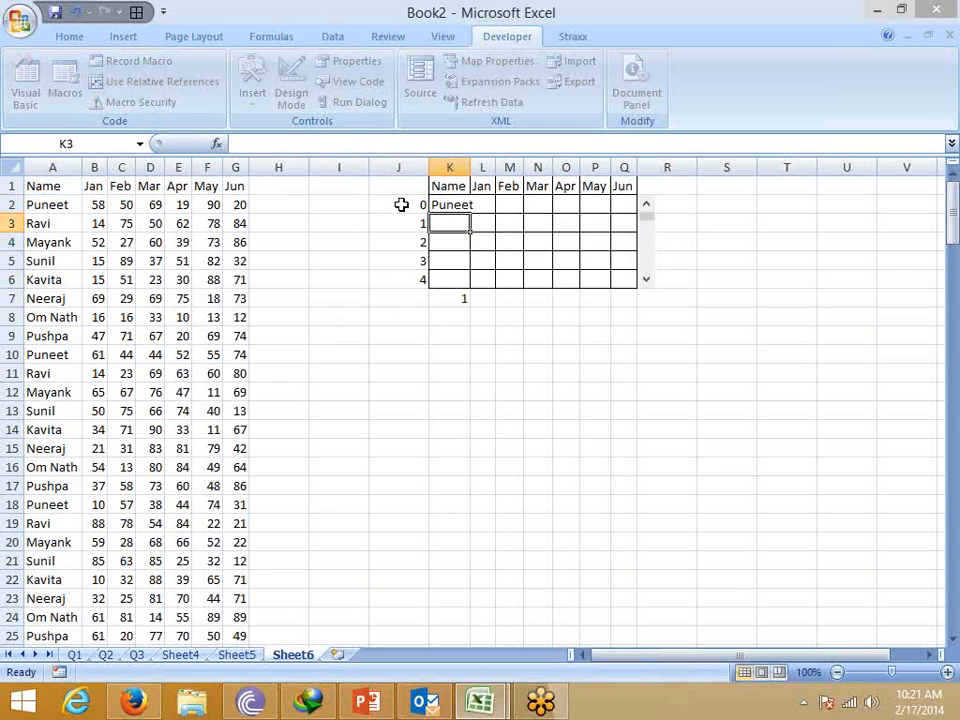
In K2's OFFSET formula, make the K7 reference fully absolute as $K$7 and lock the row of A1 as A$1.
key(Up)
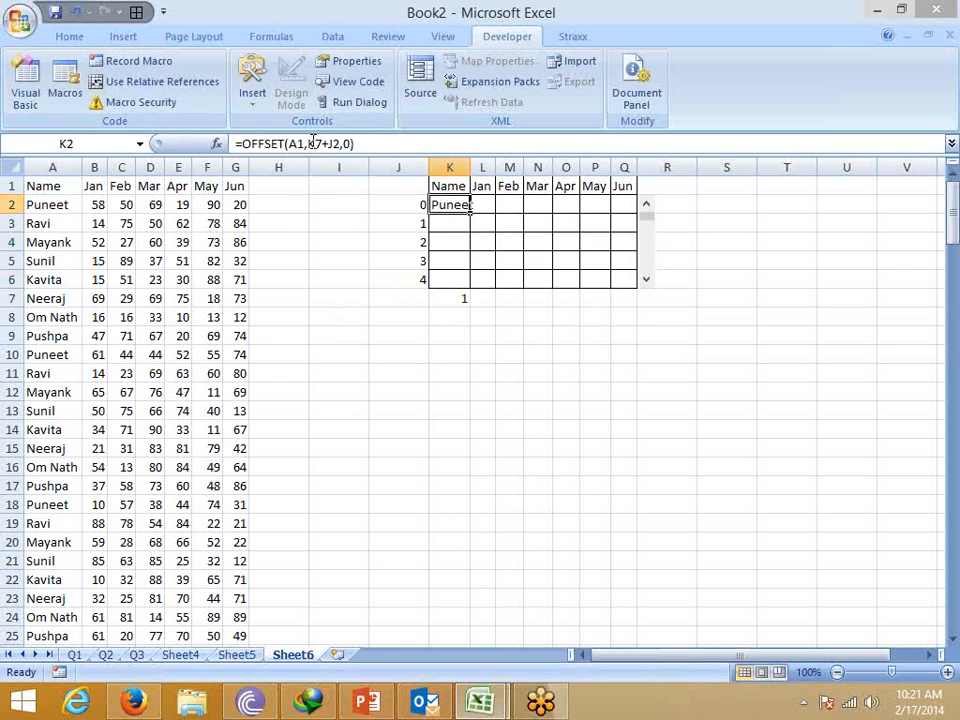
click(310, 143)
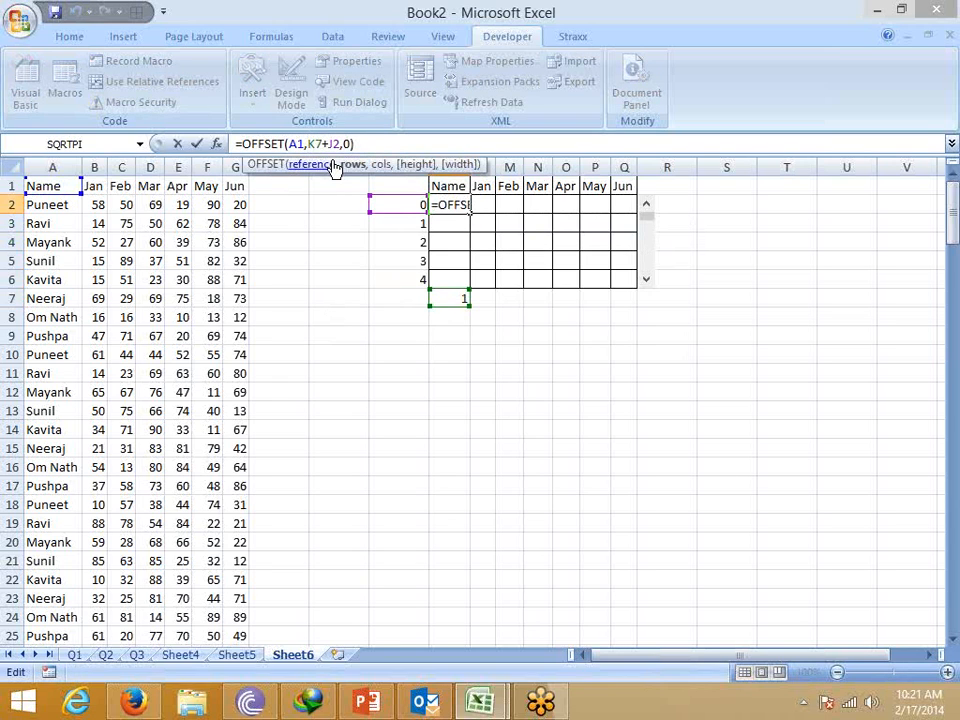
key(shift+Right)
key(shift+Right)
key(F4)
click(302, 144)
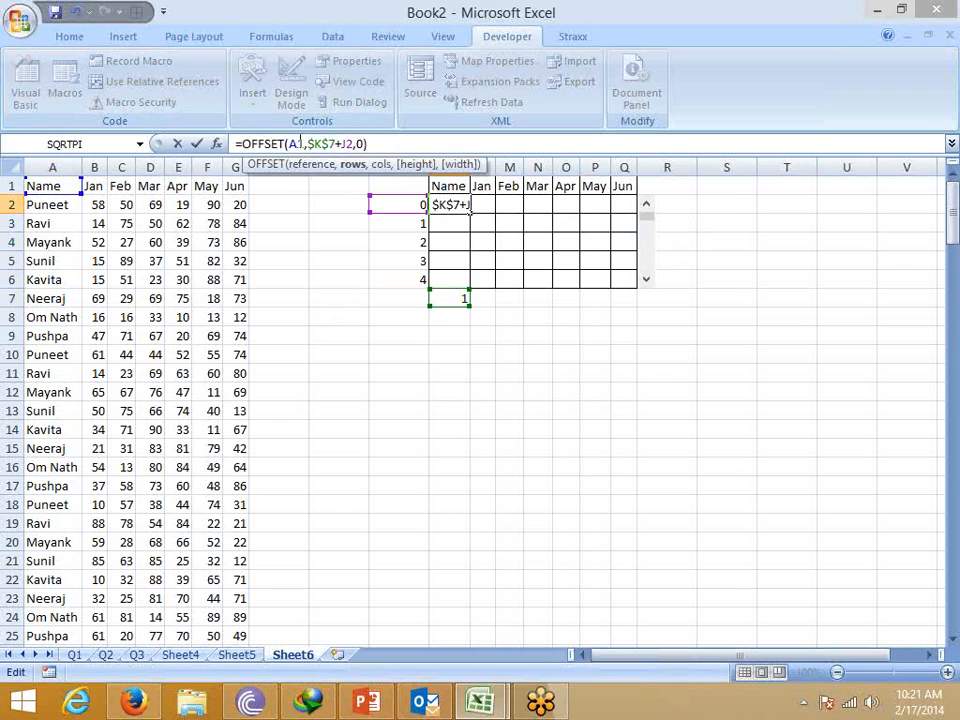
text($)
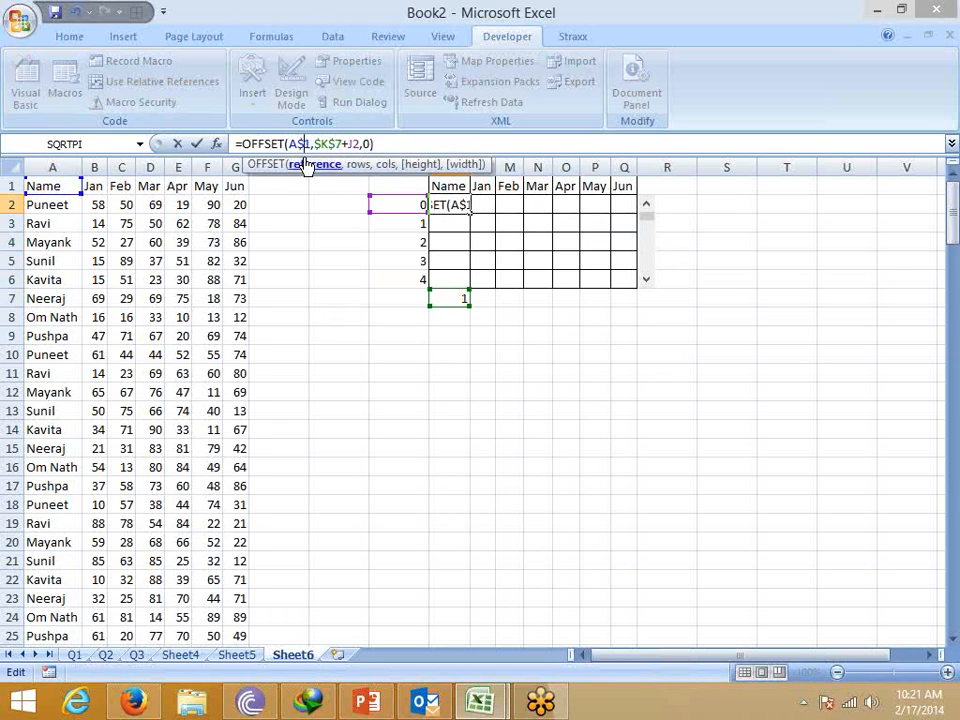
key(Return)
Lock the column of the helper reference in K2, giving =OFFSET(A$1,$K$7+$J2,0).
key(Up)
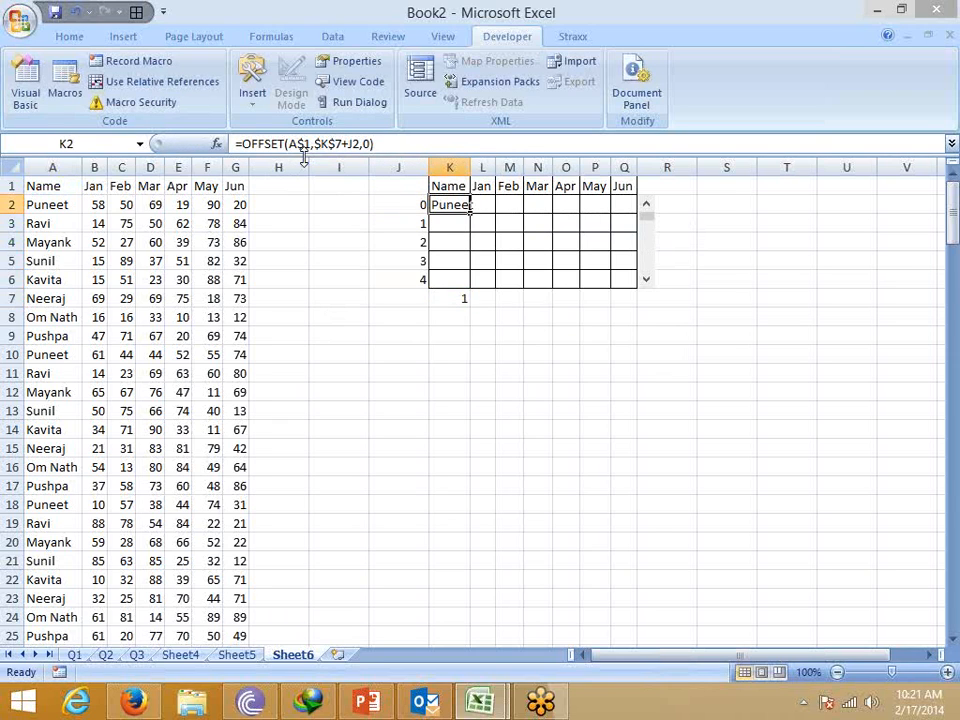
click(350, 144)
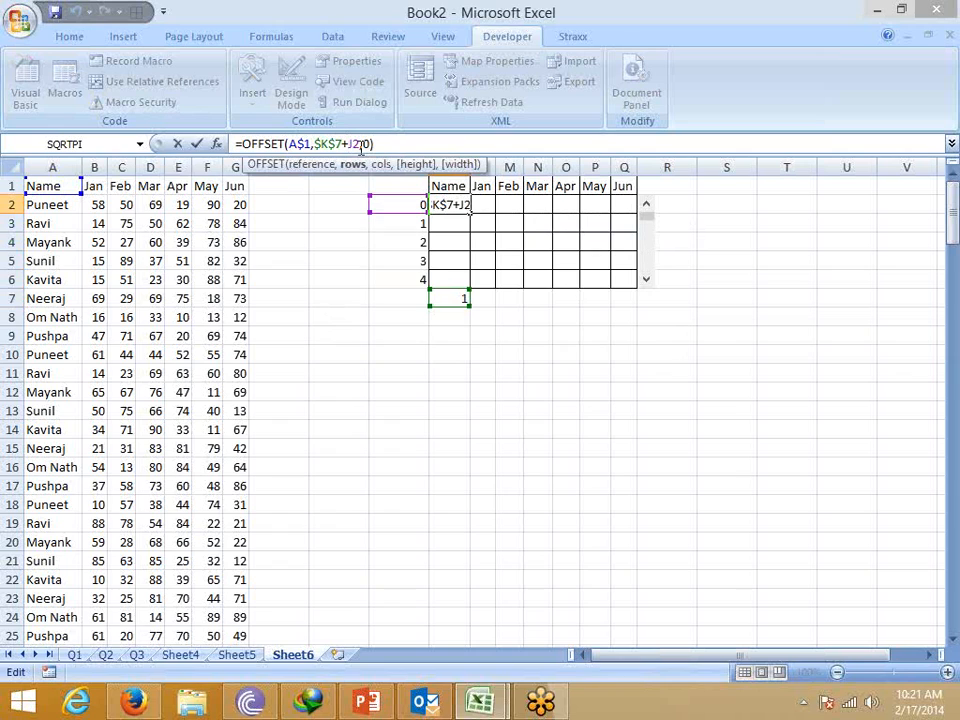
text(J)
key(BackSpace)
key(Return)
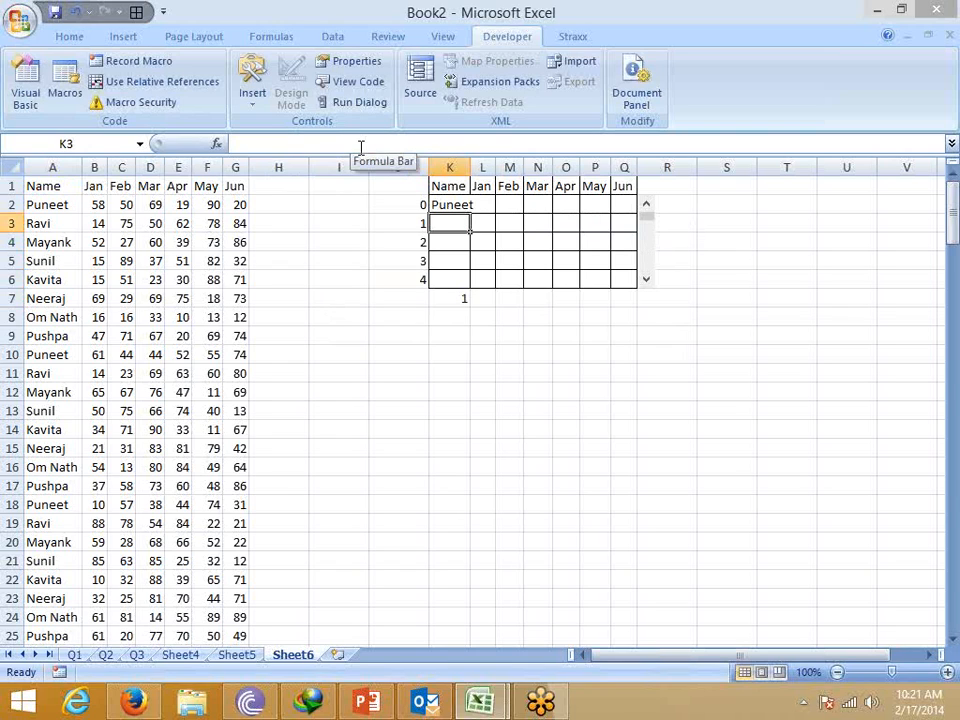
Copy the K2 formula through the whole display table K2:Q6.
click(438, 204)
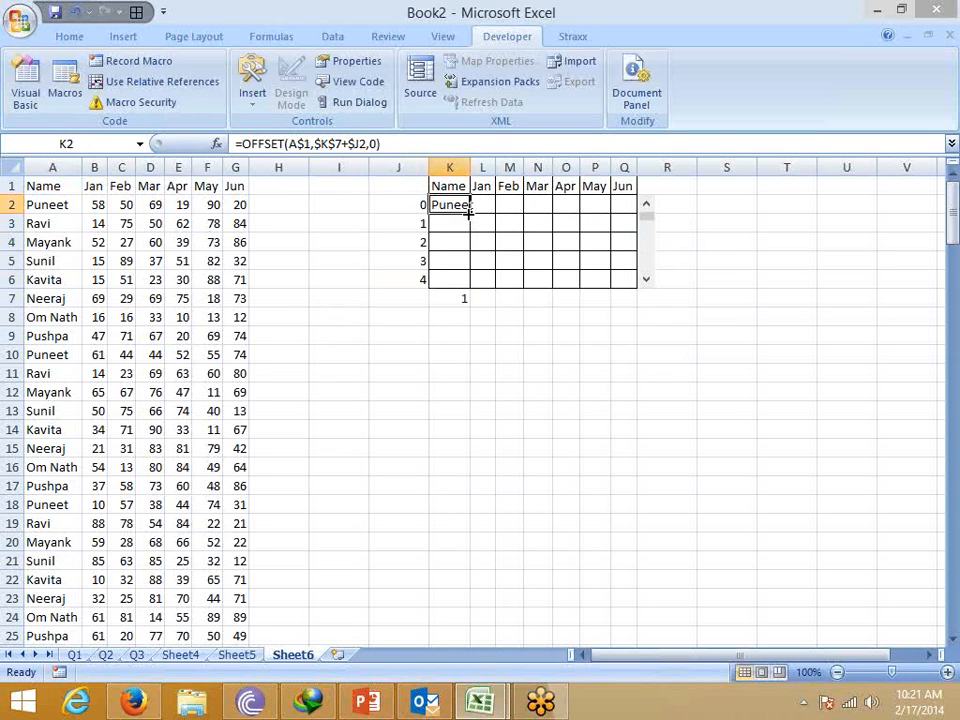
drag(467, 210, 622, 287)
click(607, 335)
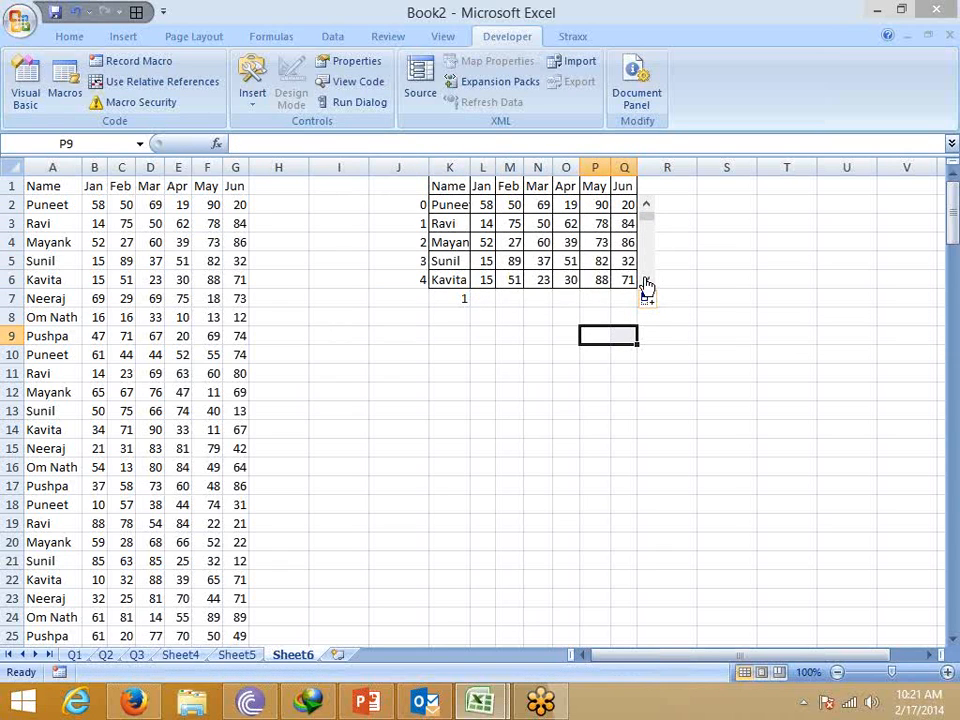
Test the scroll bar by advancing the display table five records down.
click(647, 281)
click(647, 281)
click(647, 281)
click(647, 281)
click(647, 281)
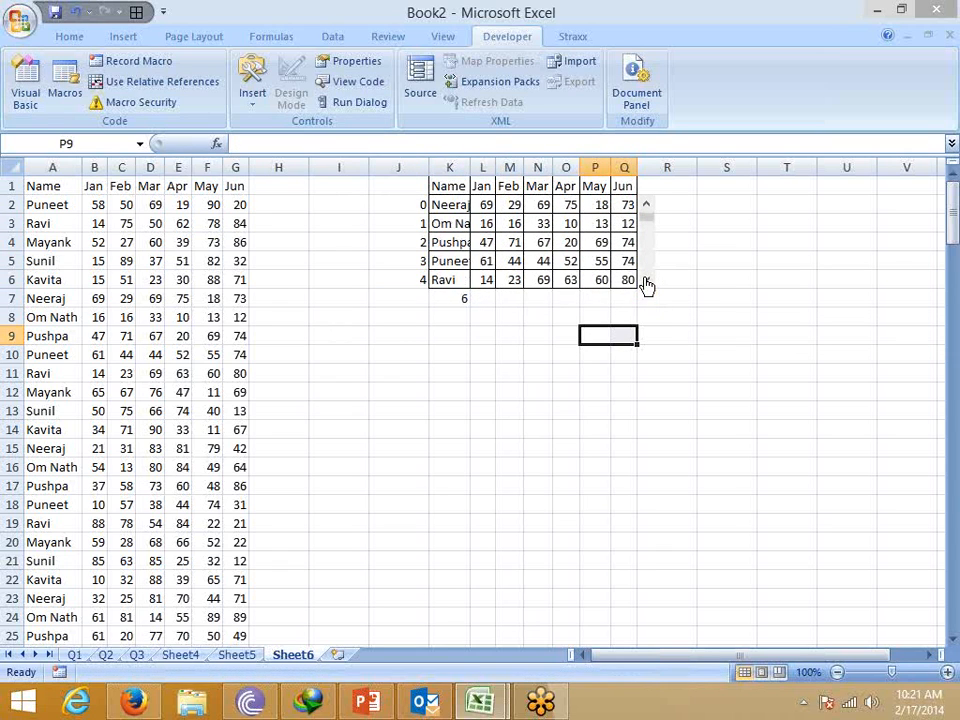
Examine the linked cell K7, the OFFSET formulas in K2 to K6, and the helper numbers in J2:J6 they use.
click(458, 297)
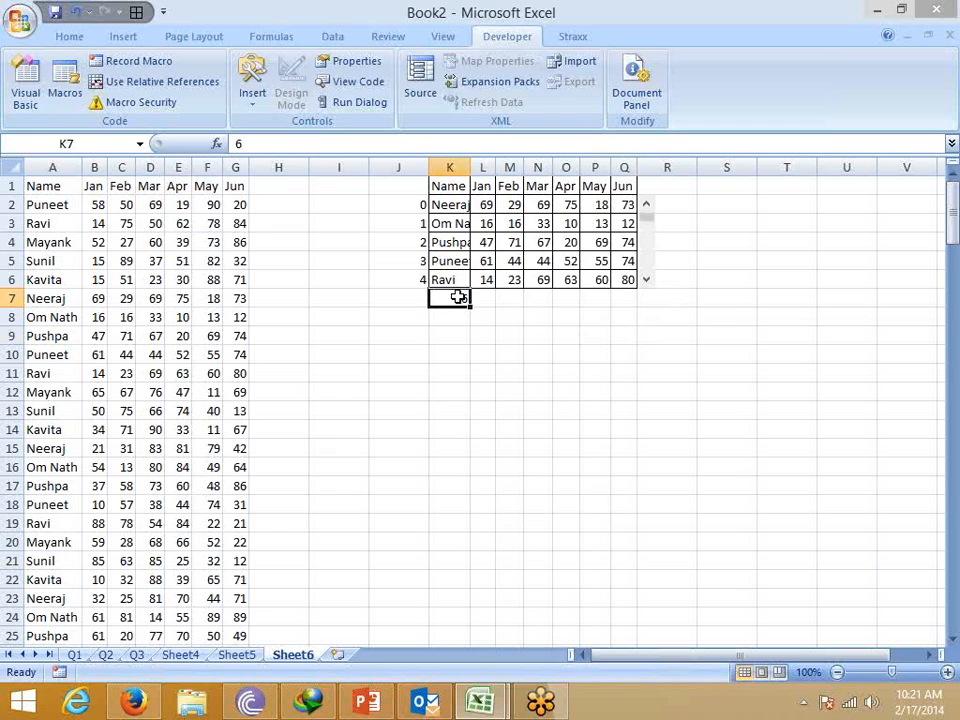
click(455, 207)
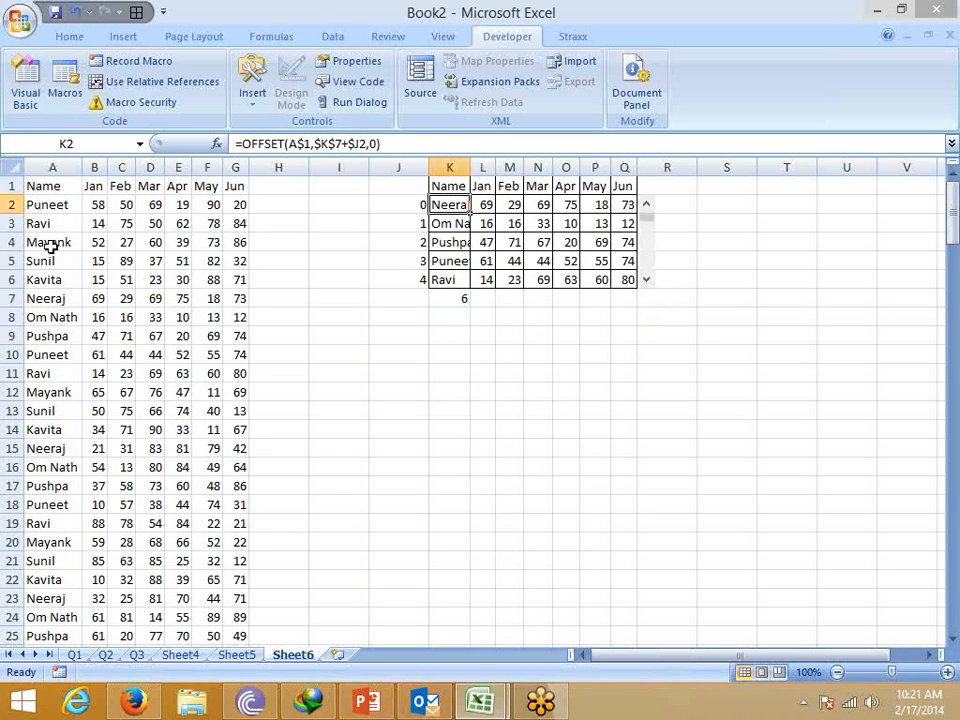
click(437, 223)
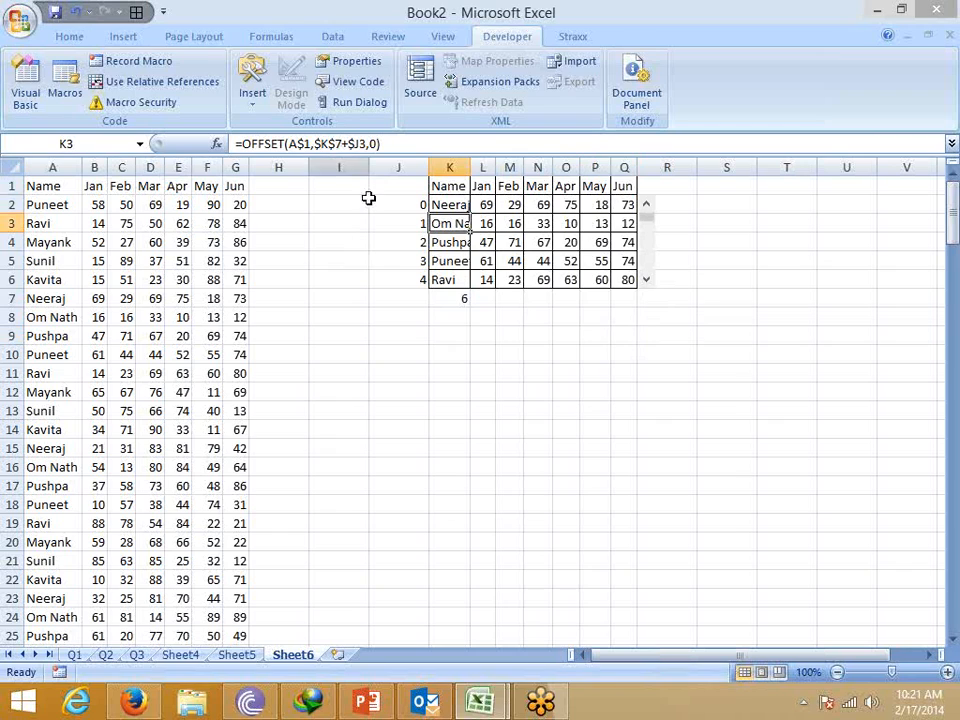
click(463, 244)
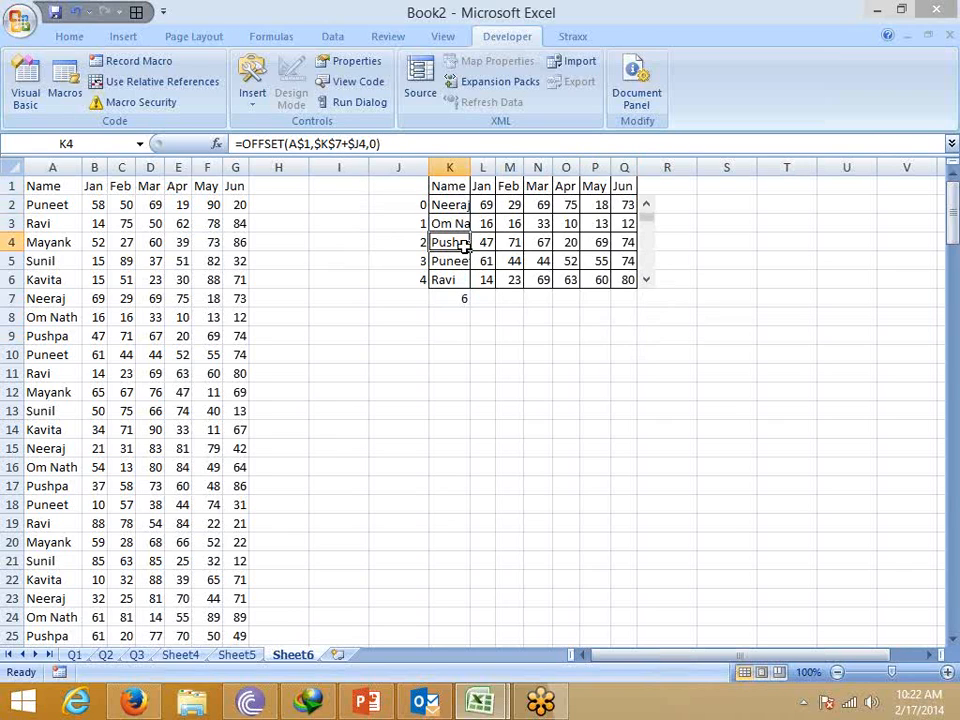
click(456, 265)
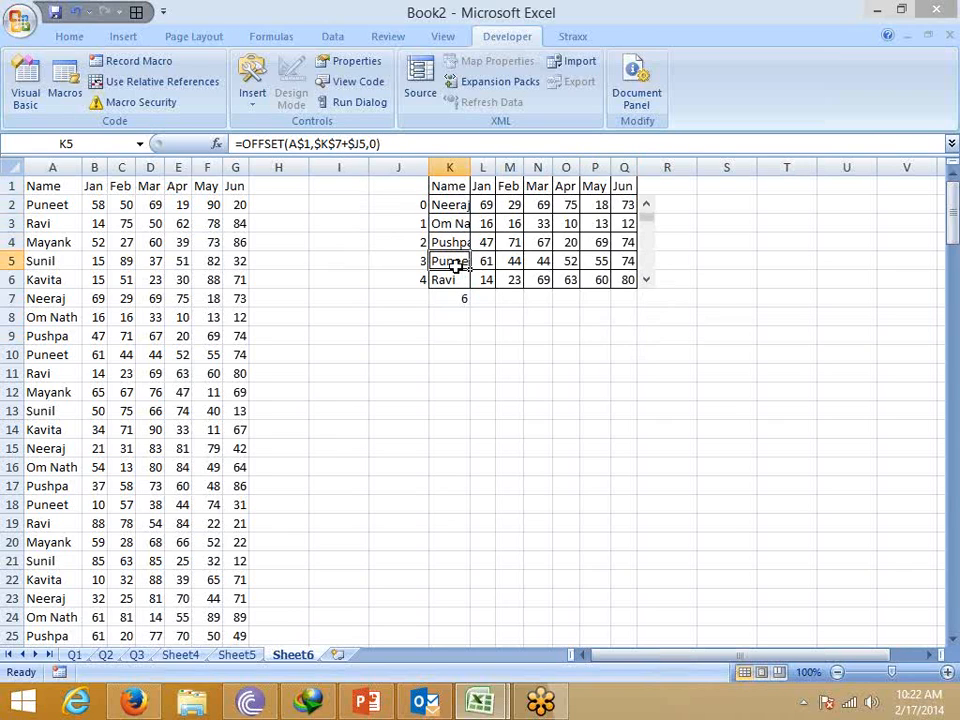
click(455, 280)
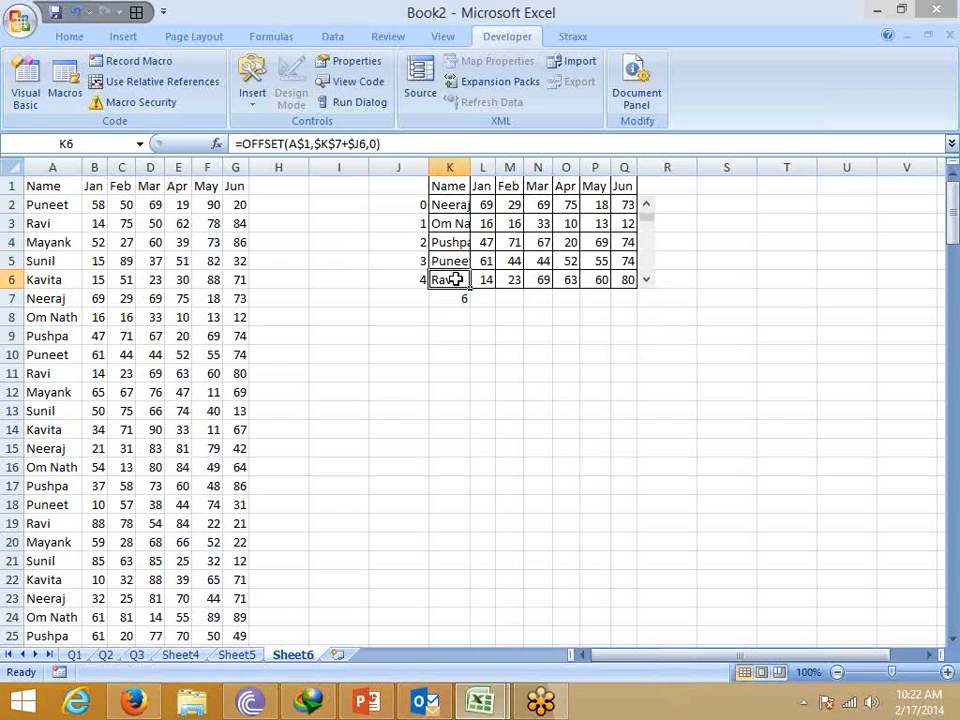
click(434, 204)
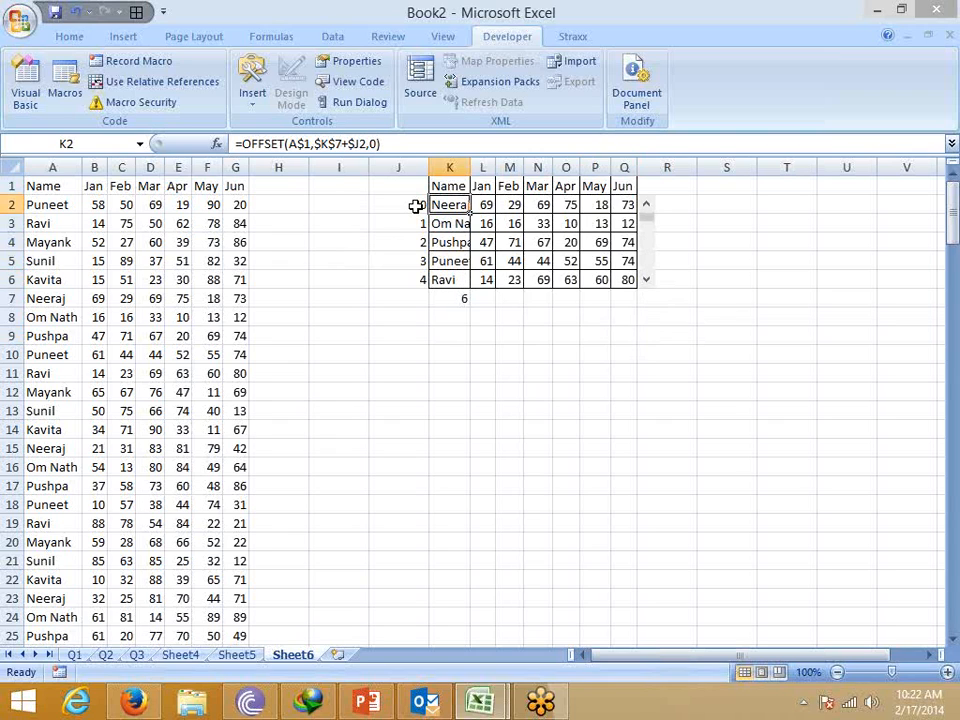
drag(72, 206, 205, 206)
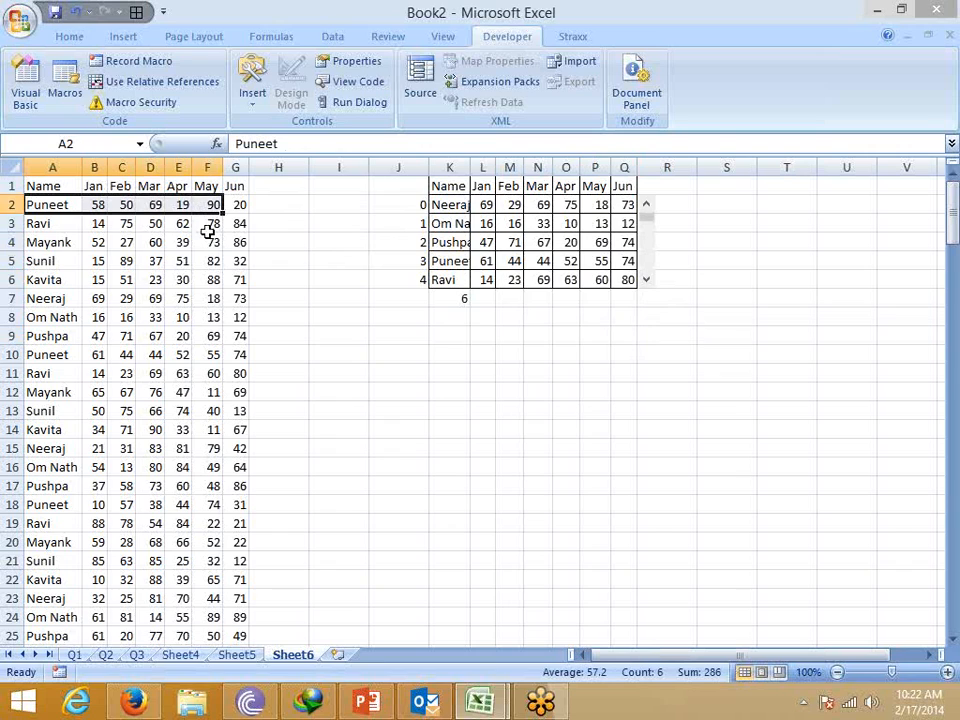
click(458, 208)
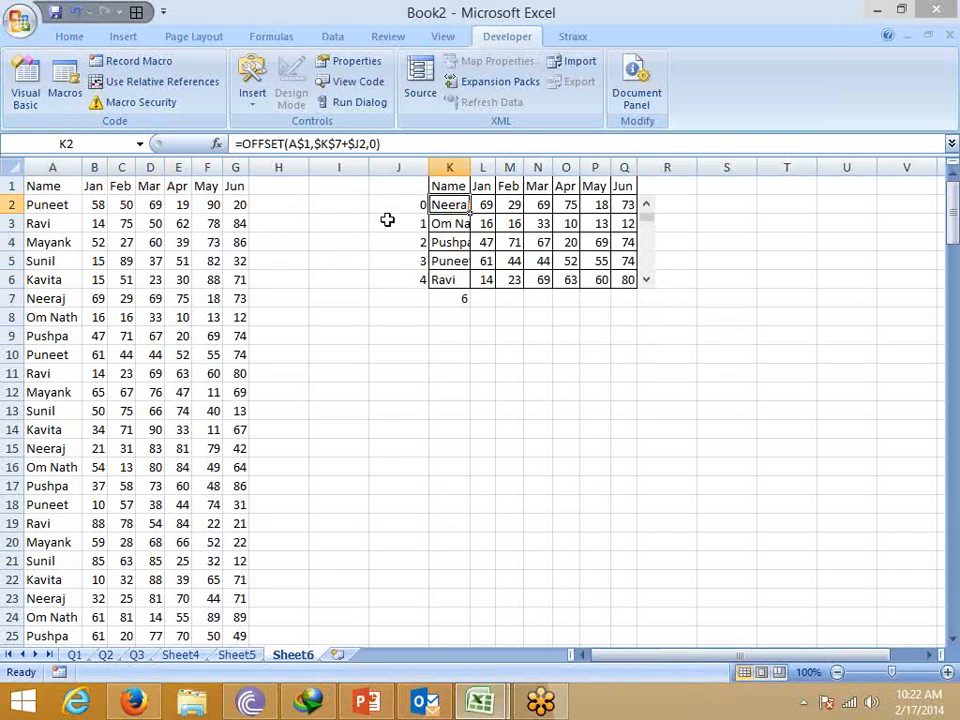
drag(399, 204, 400, 274)
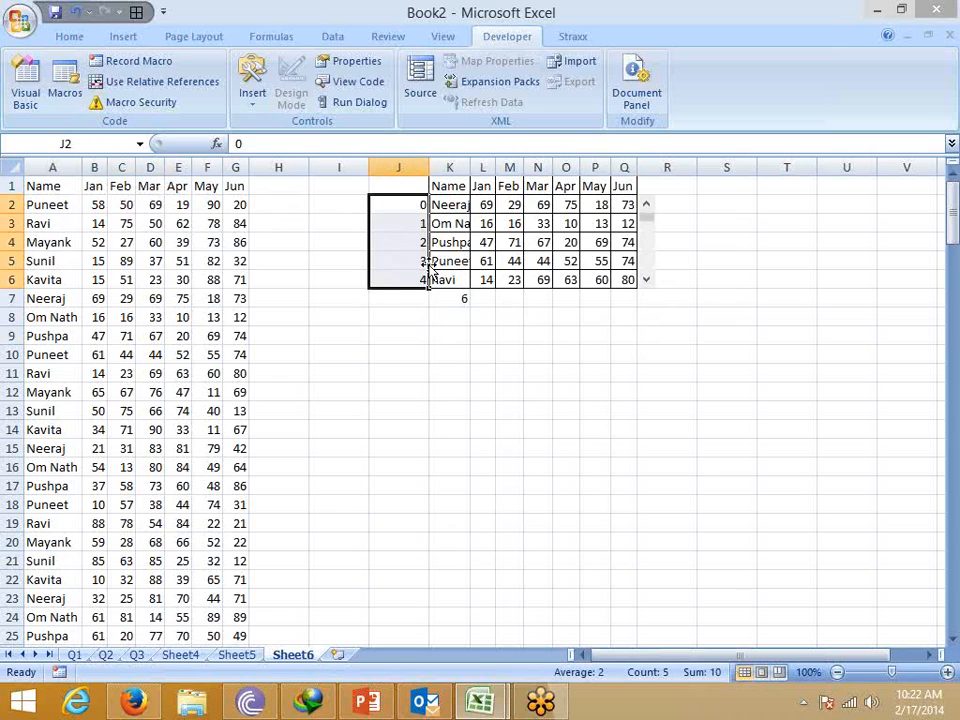
Replace $J2 in K2's formula with ROW()-2, giving =OFFSET(A$1,$K$7+ROW()-2,0).
click(450, 205)
click(366, 143)
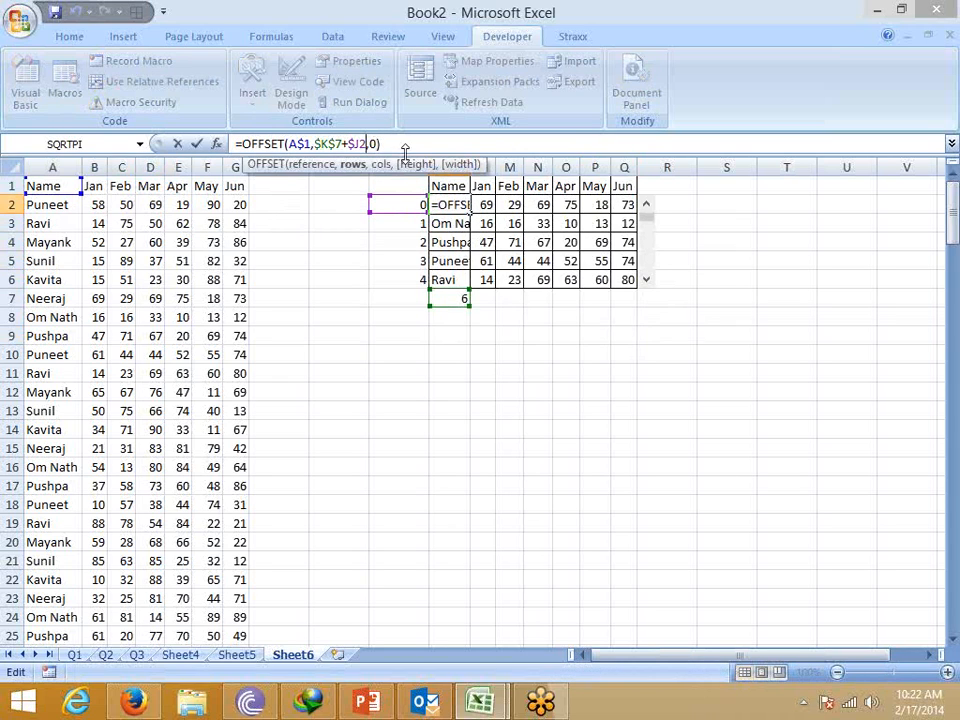
key(BackSpace)
key(BackSpace)
key(BackSpace)
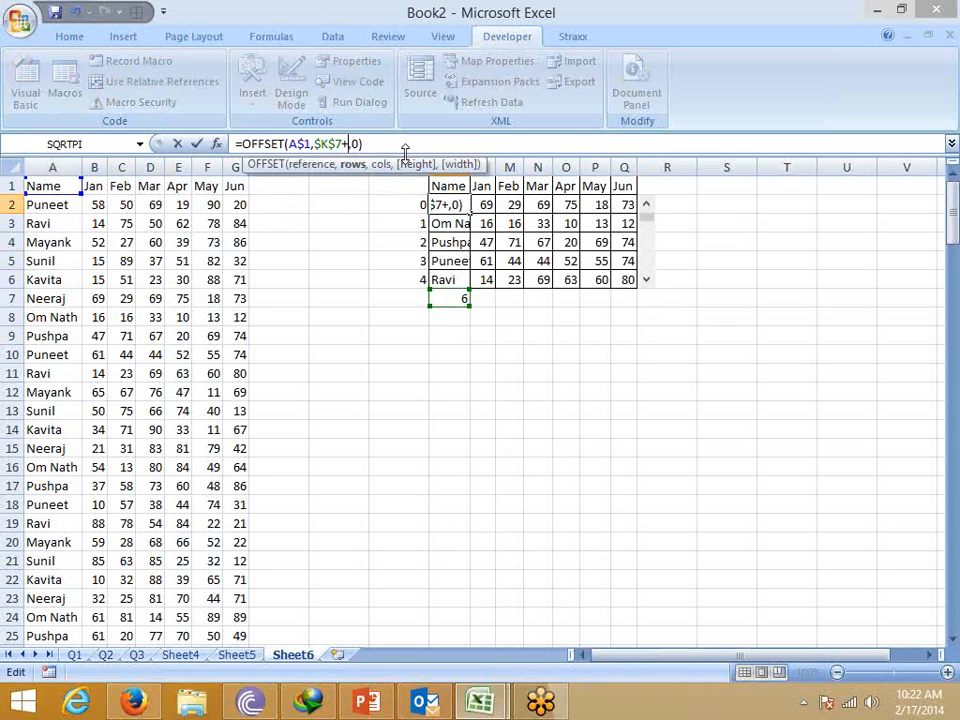
text(row)
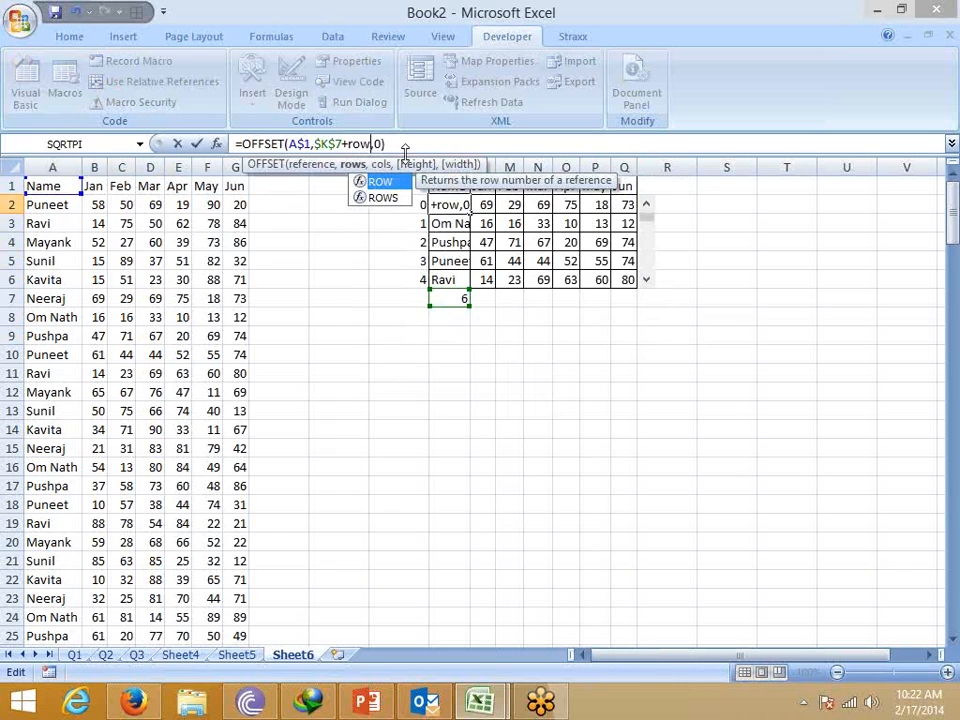
key(Tab)
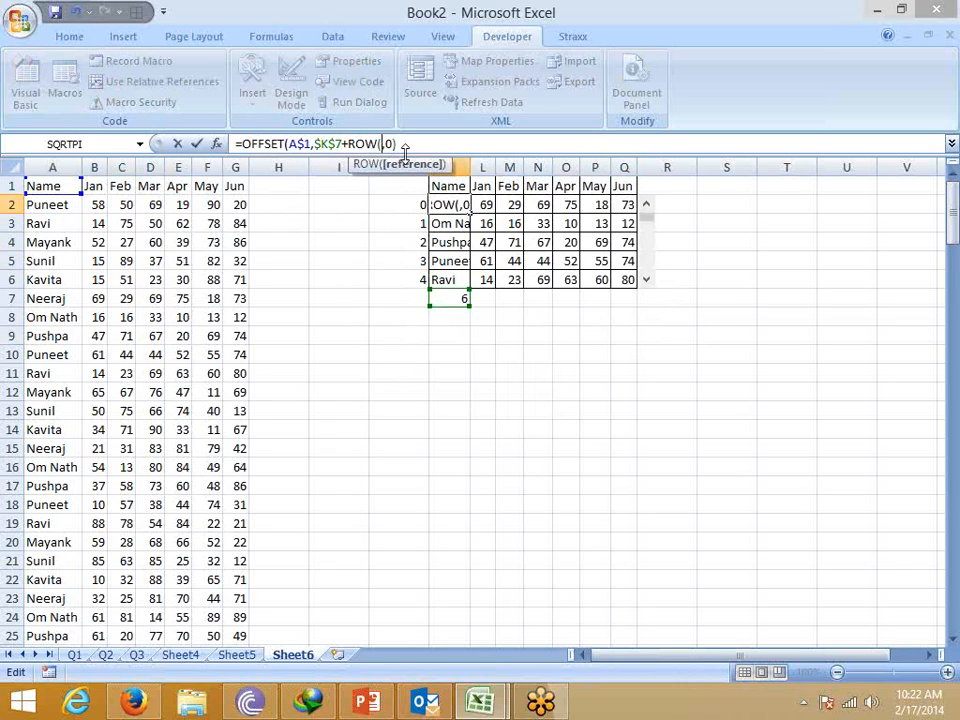
text()-)
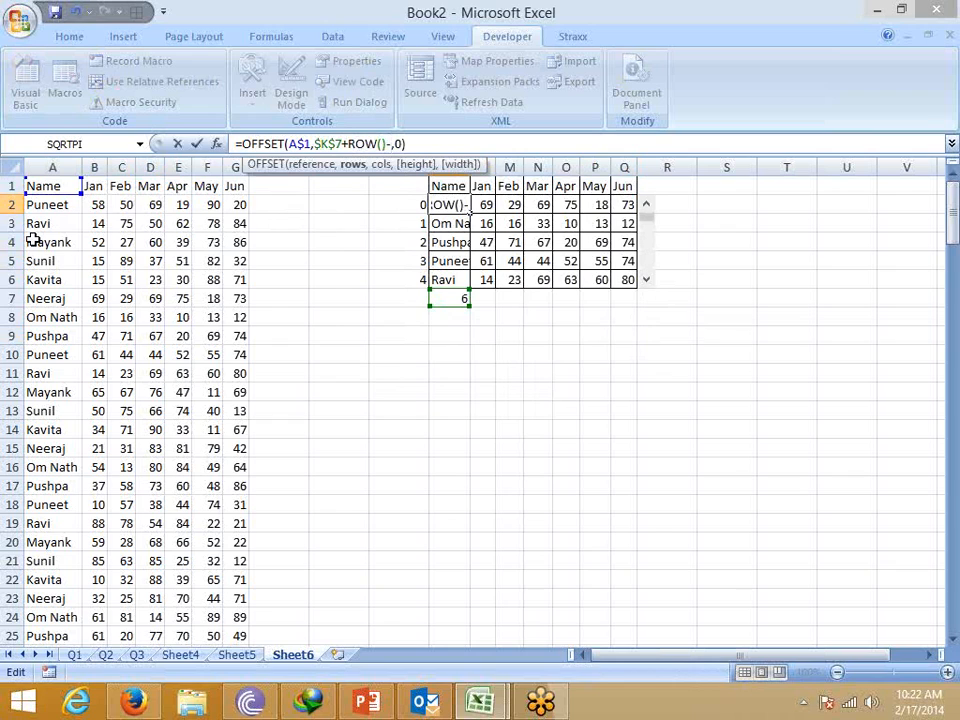
text(2)
key(Return)
Copy the ROW-based formula from K2 across the display table K2:Q6.
key(Up)
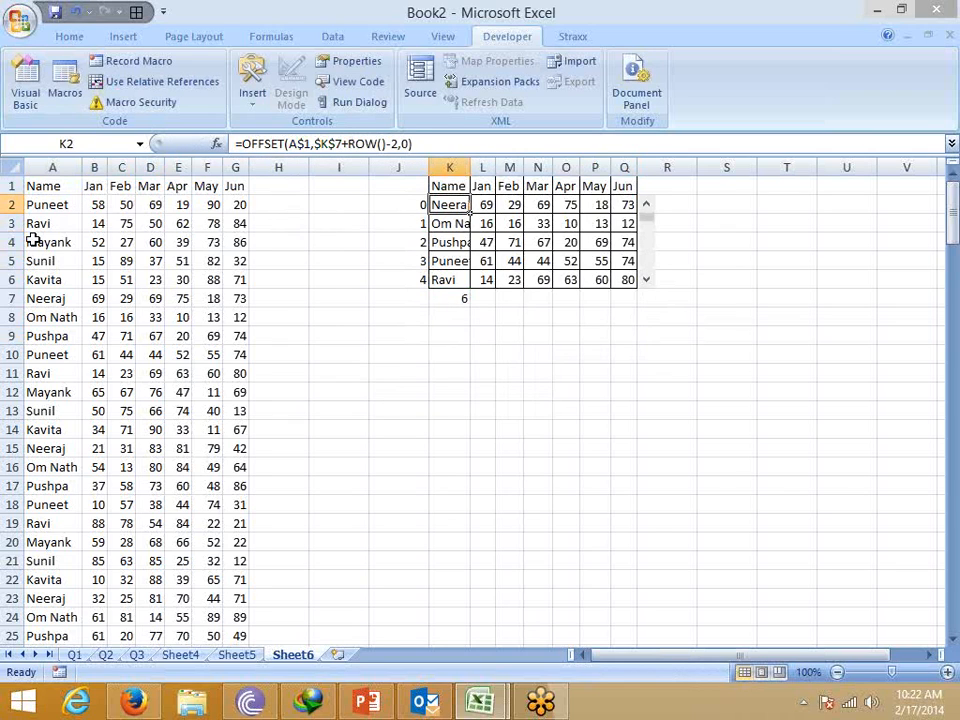
key(shift+Down)
key(shift+Down)
key(shift+Down)
key(shift+Down)
key(shift+Down)
key(shift+Up)
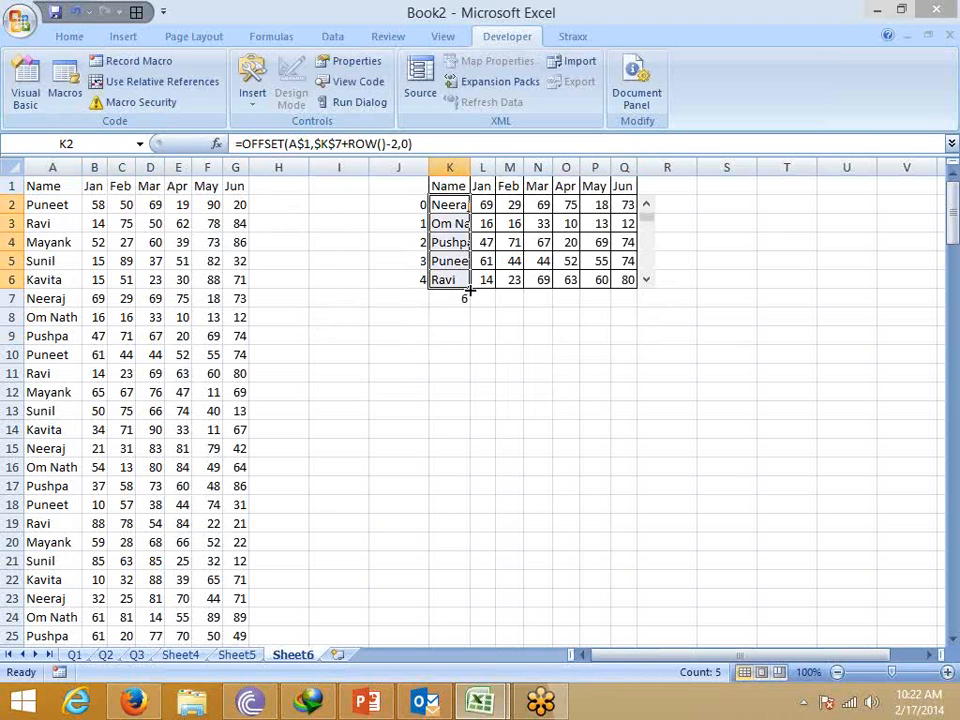
drag(470, 287, 621, 292)
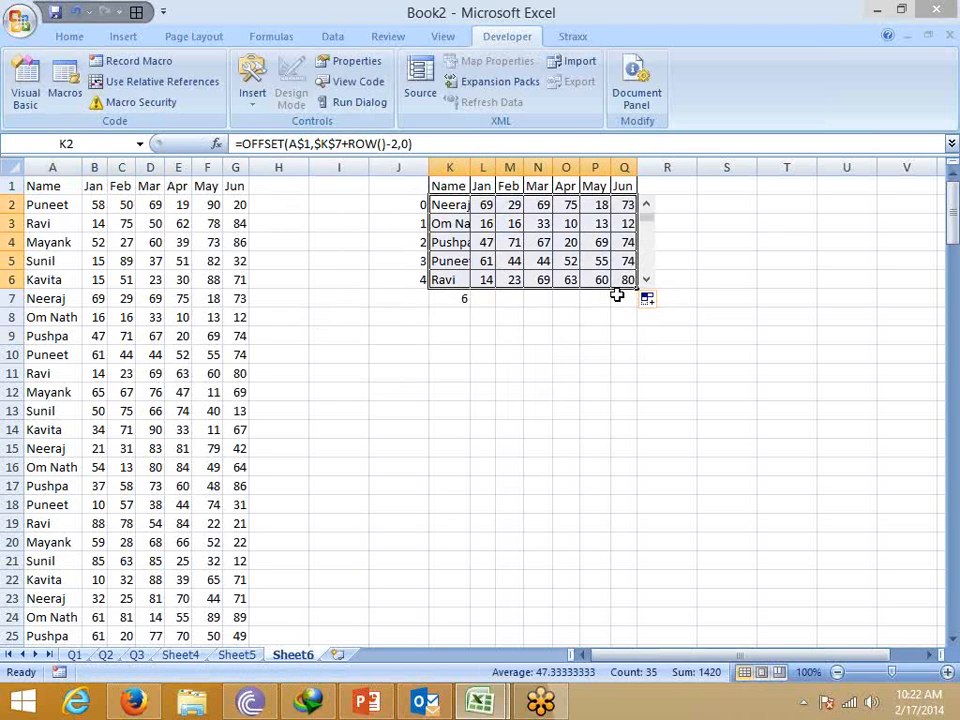
Delete the helper numbers from J2:J6.
drag(416, 206, 413, 281)
key(Delete)
click(670, 388)
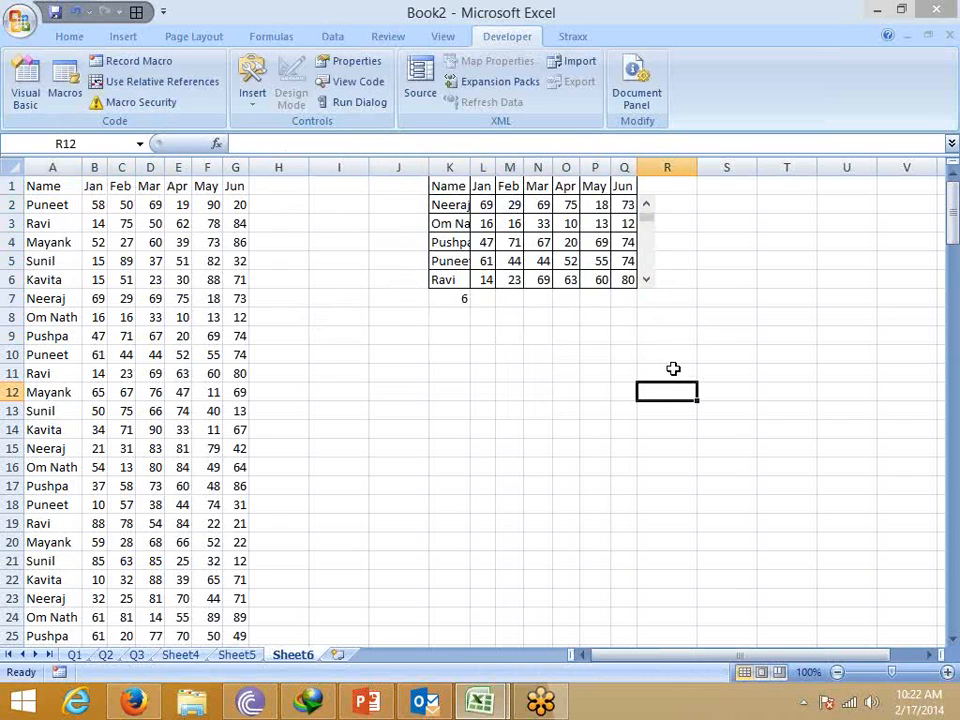
Test the scroll bar through the data and return it to the first record, value 1.
click(646, 241)
mouse_move(646, 241)
mouse_down()
mouse_move(648, 288)
mouse_move(650, 218)
mouse_up()
click(720, 244)
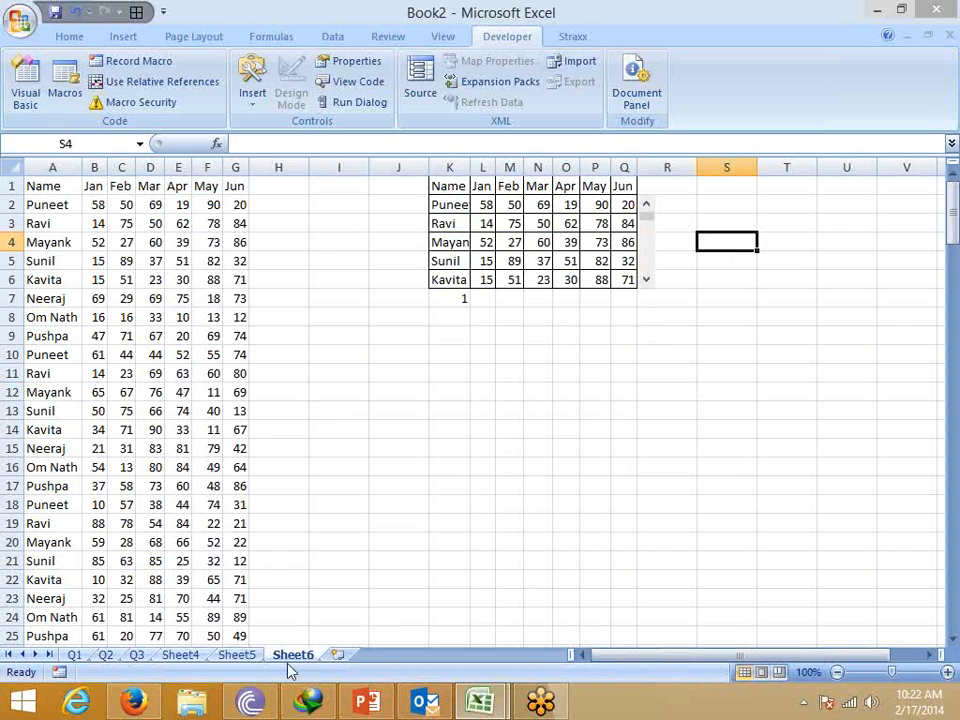
Review the Q2 and Q3 sheets, examining Q3's summary range A14:H15 that feeds the comparison chart.
click(105, 655)
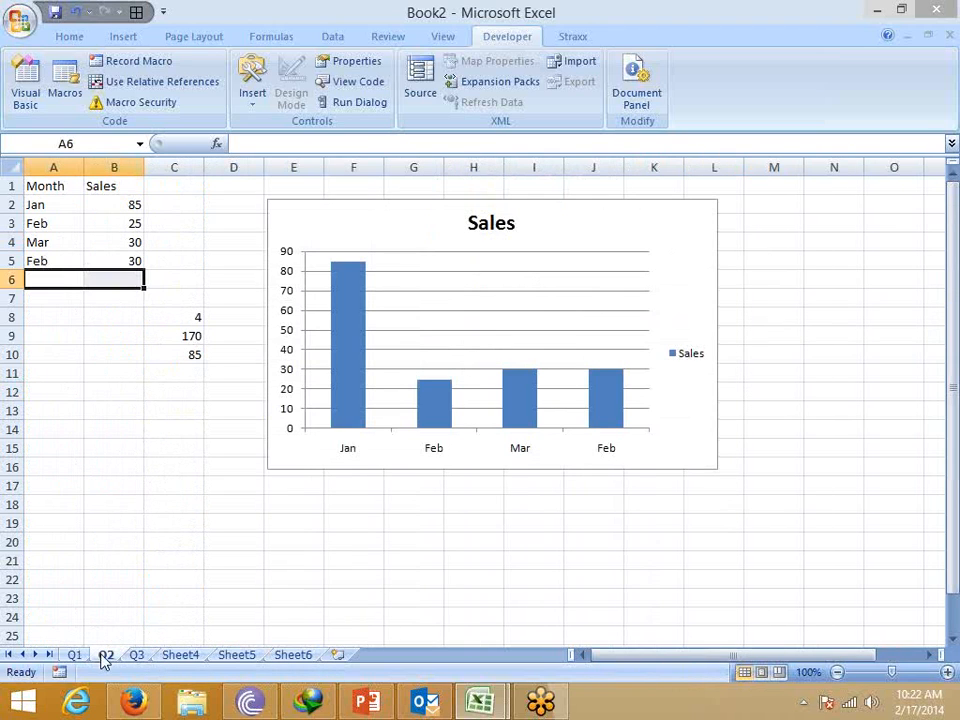
click(140, 656)
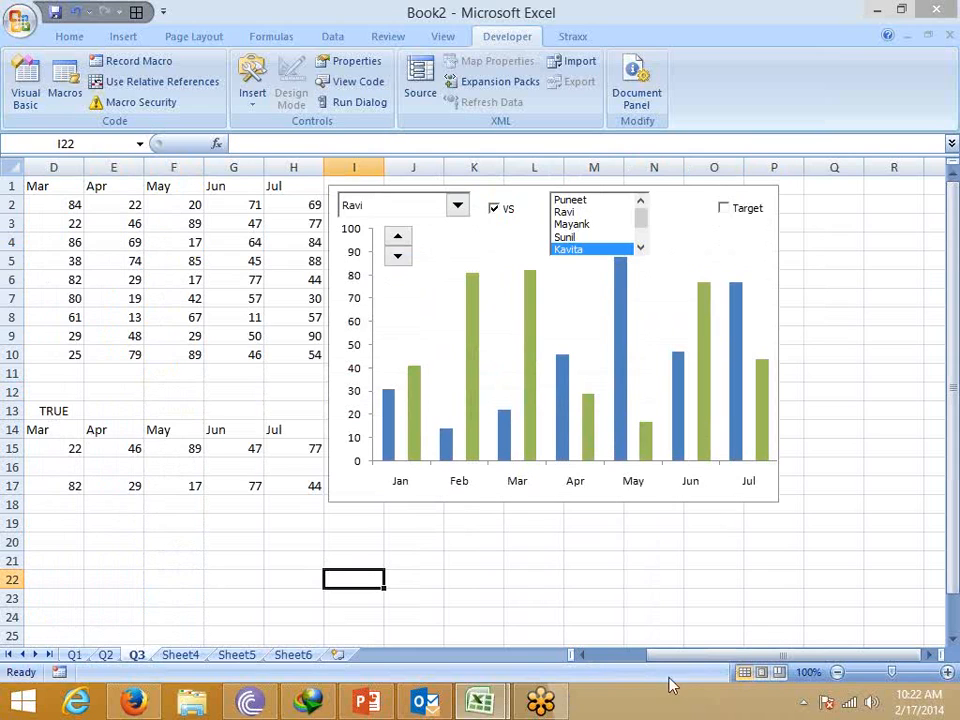
drag(720, 656, 563, 668)
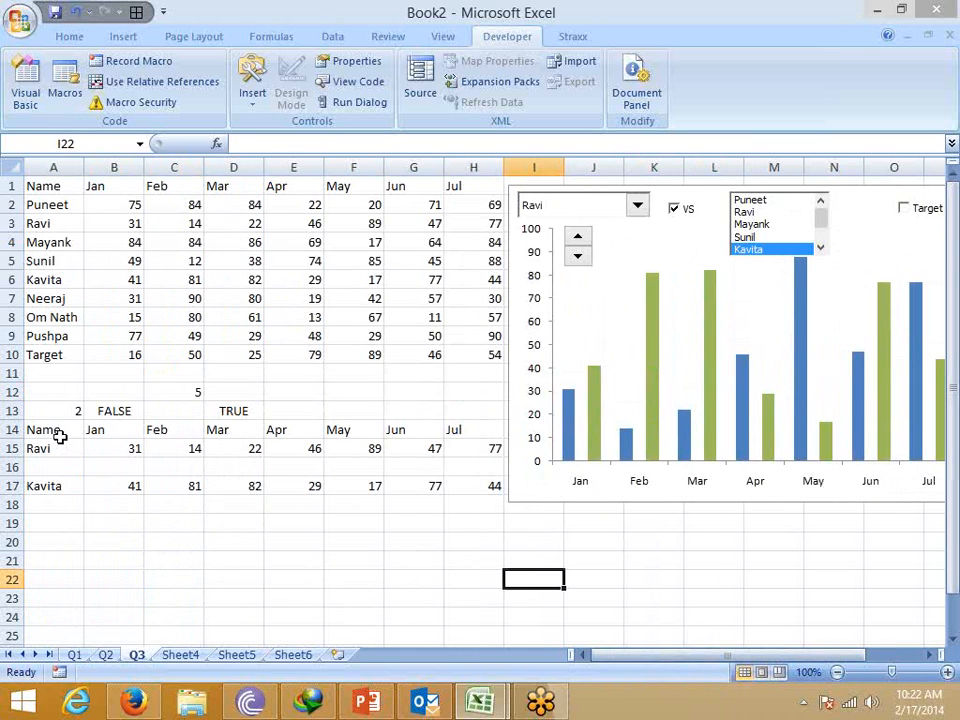
drag(60, 432, 468, 446)
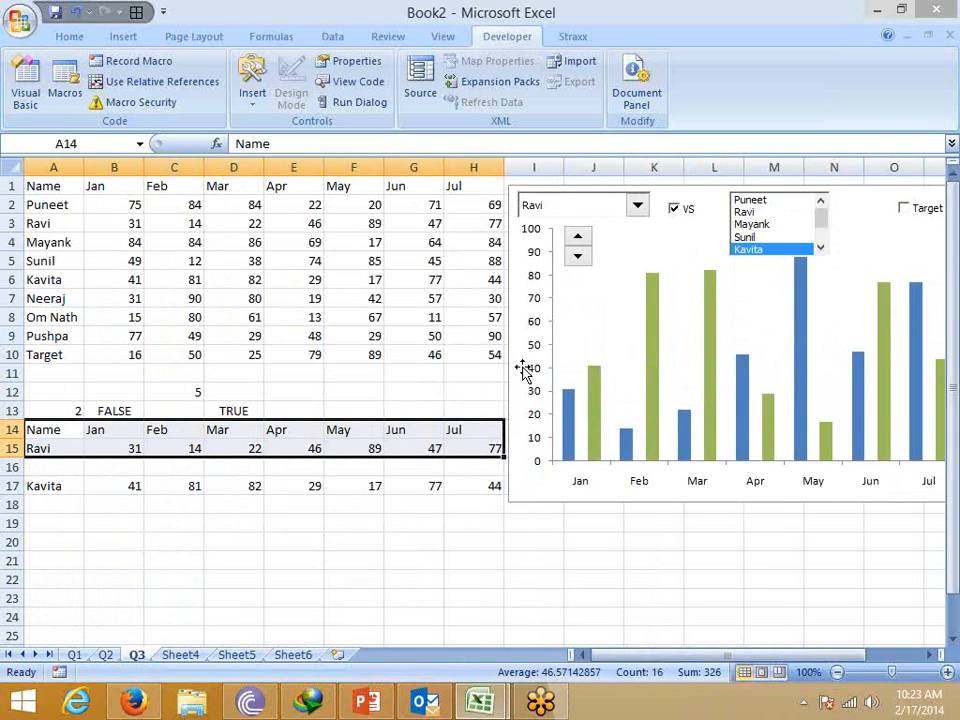
click(123, 218)
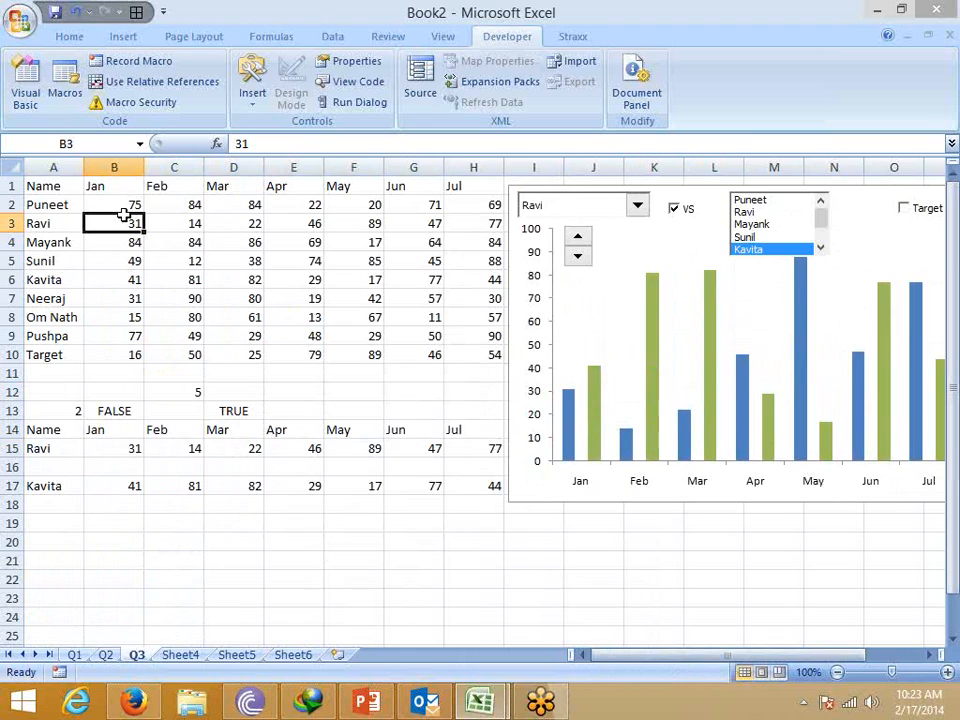
Inspect the series formula behind the Sales column chart on sheet Q2.
click(106, 655)
click(340, 300)
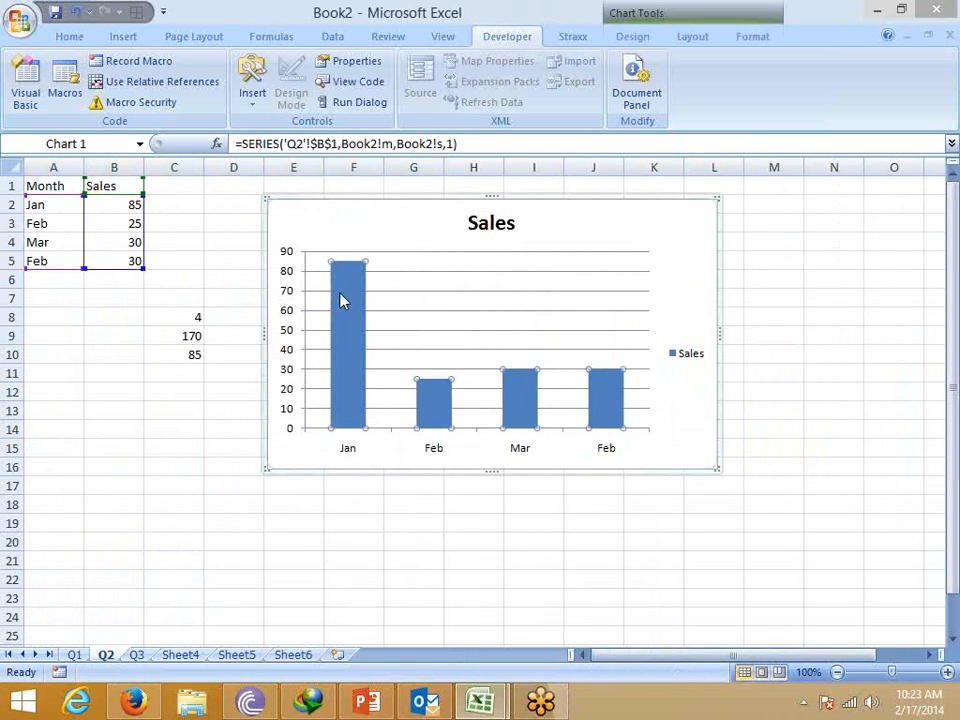
click(115, 392)
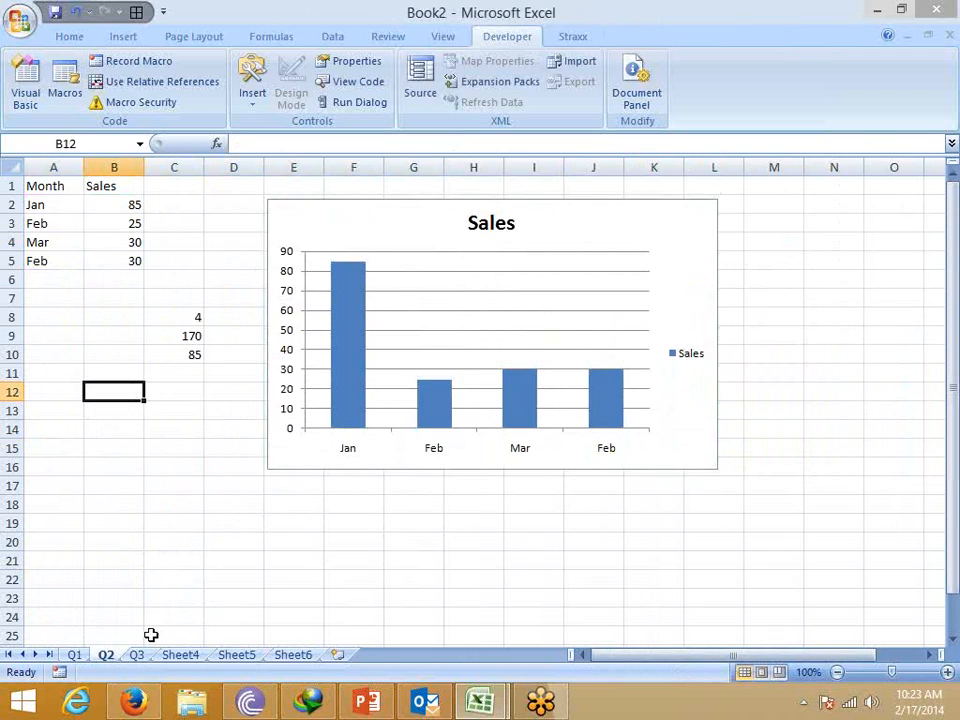
Choose the first person in the Q3 chart's drop-down and check linked cell A13 against source row A2:H2.
click(136, 655)
click(637, 205)
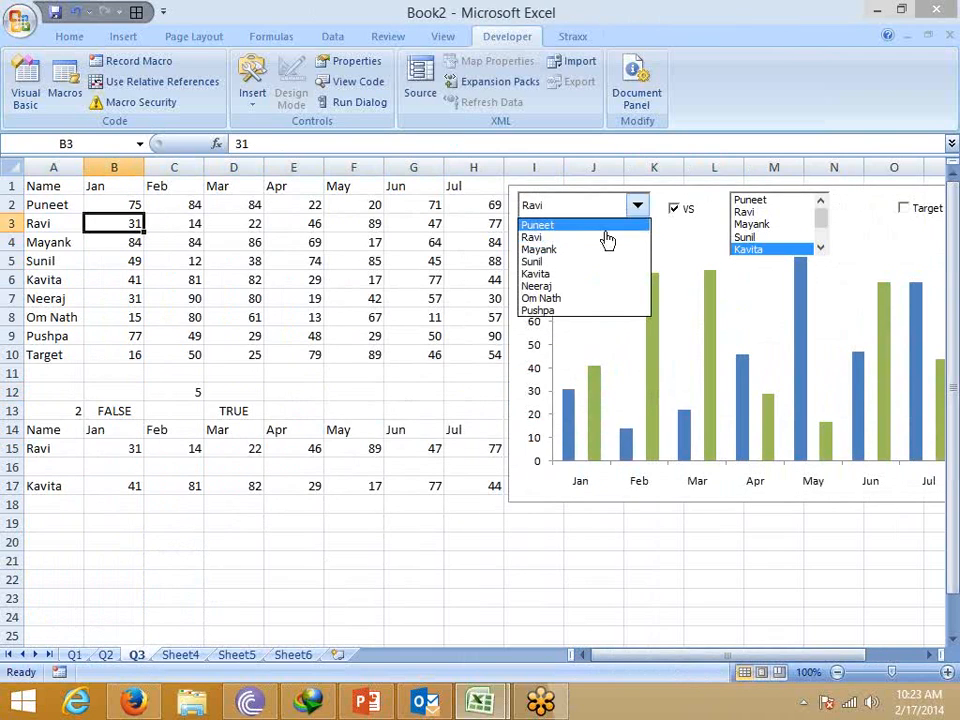
click(596, 232)
click(47, 408)
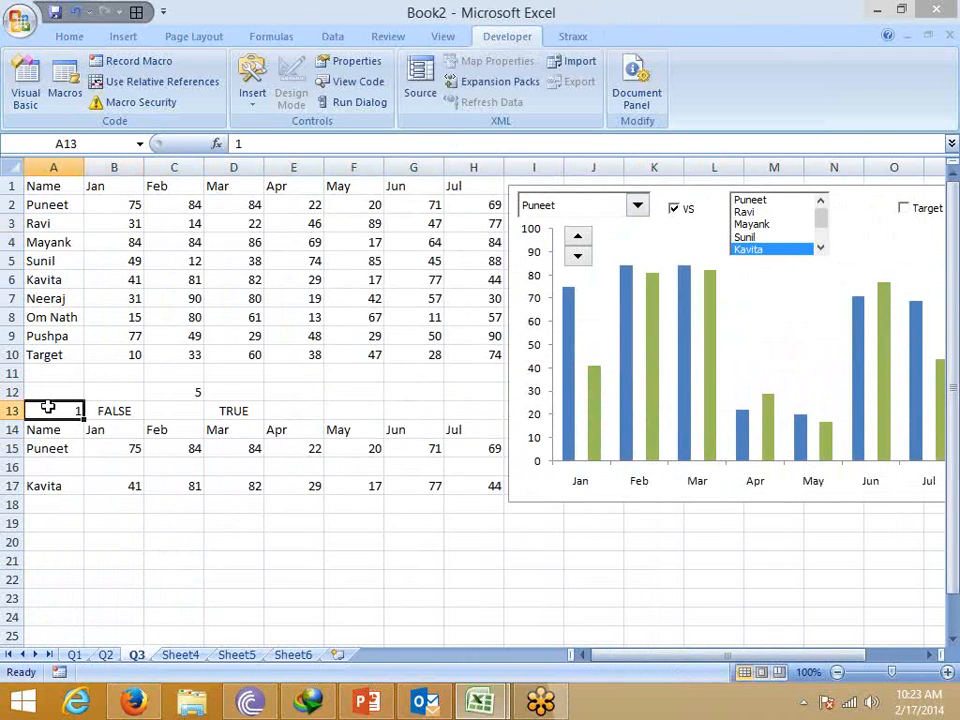
click(50, 205)
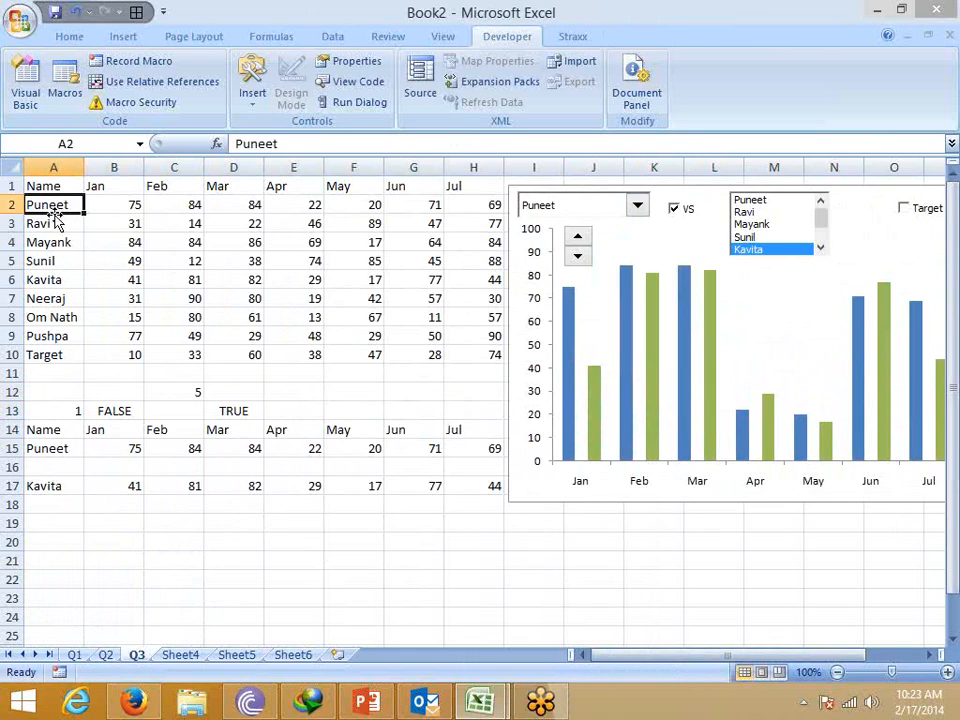
drag(66, 204, 466, 204)
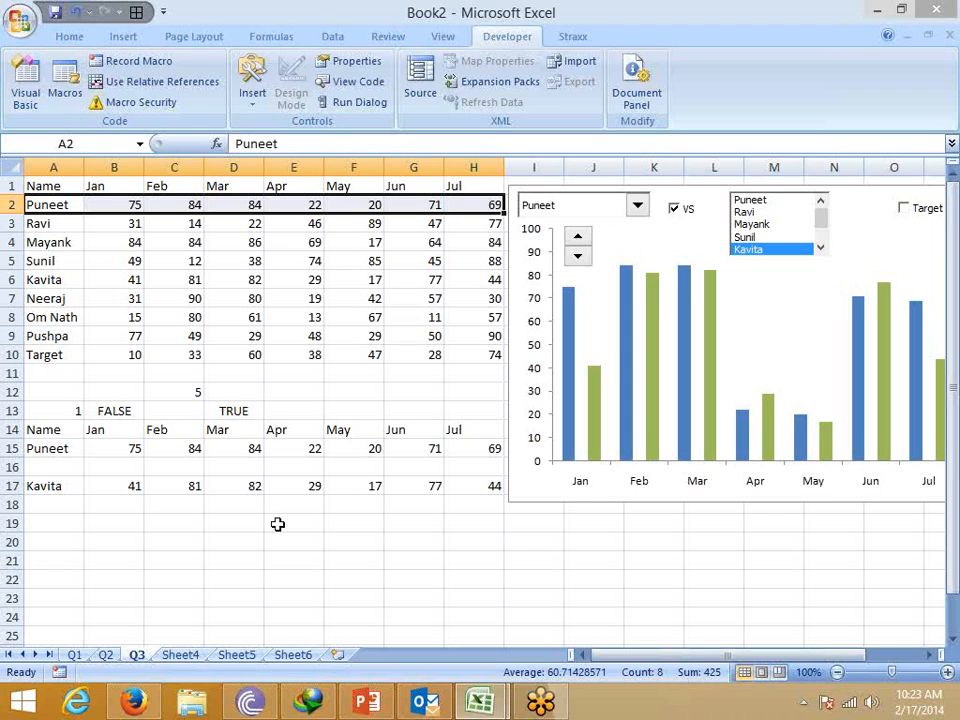
Start saving the workbook and set the Desktop as its destination folder.
click(55, 12)
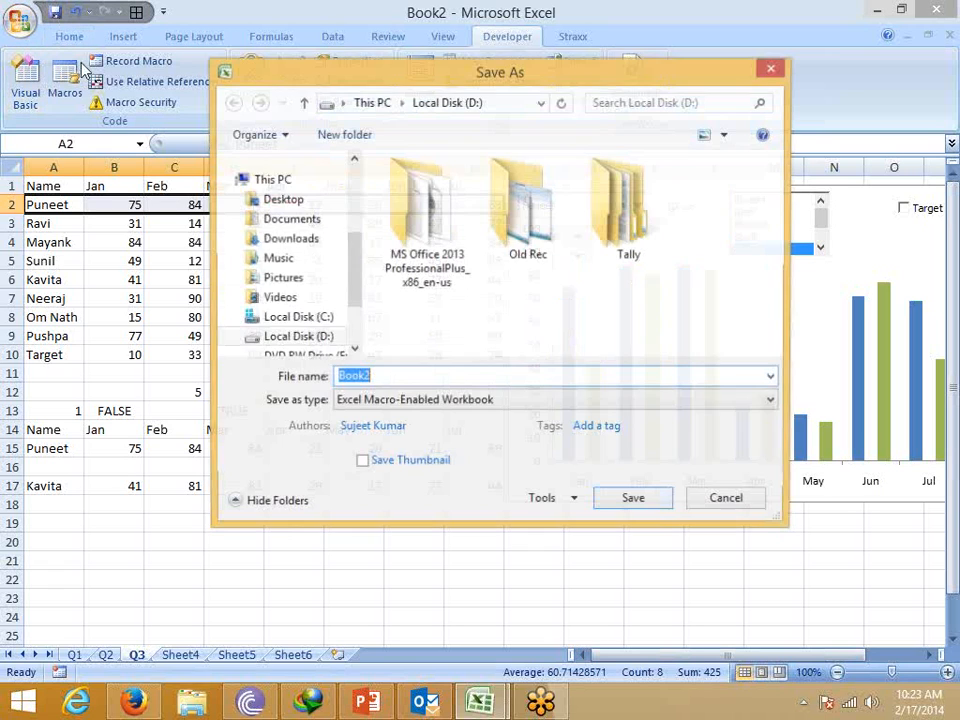
scroll(326, 266, up, 3)
scroll(294, 291, down, 1)
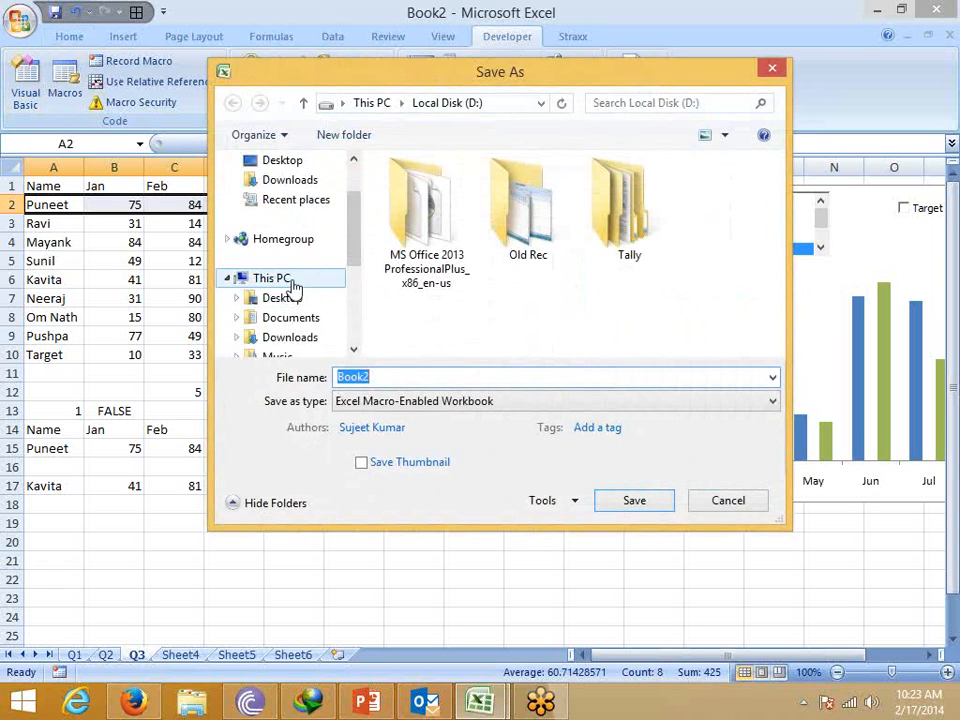
click(290, 299)
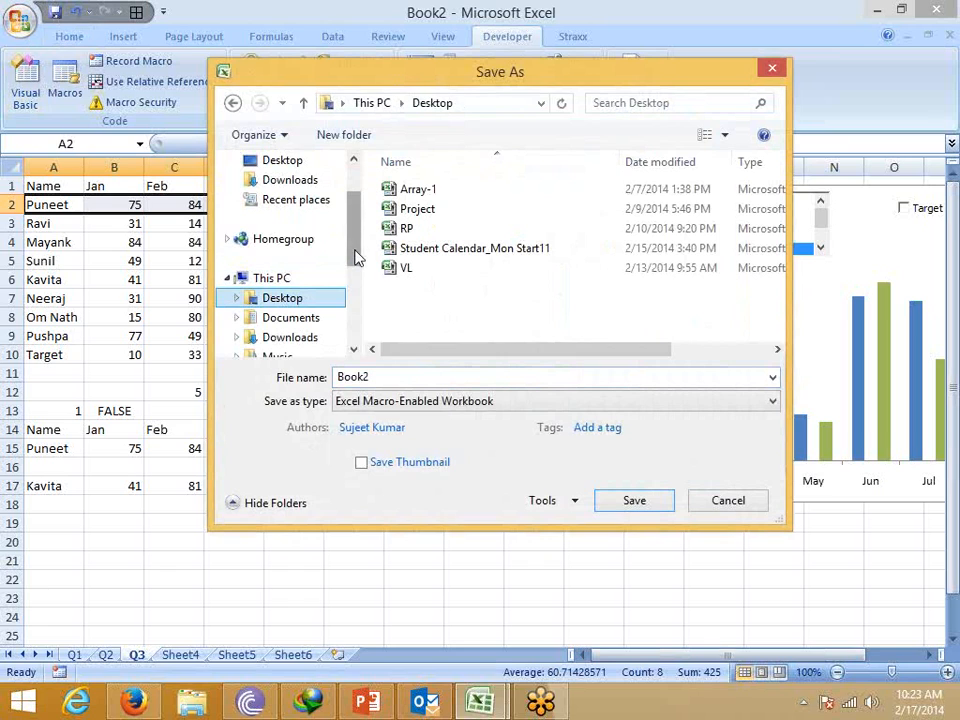
scroll(320, 255, up, 2)
scroll(294, 236, down, 3)
click(290, 221)
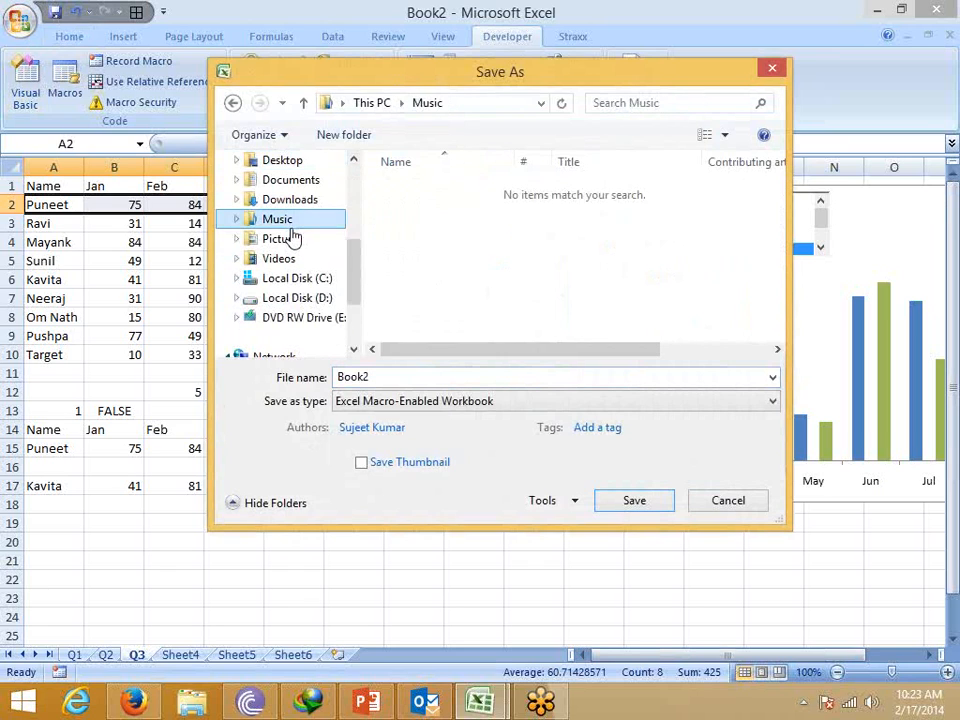
click(310, 165)
scroll(330, 210, up, 3)
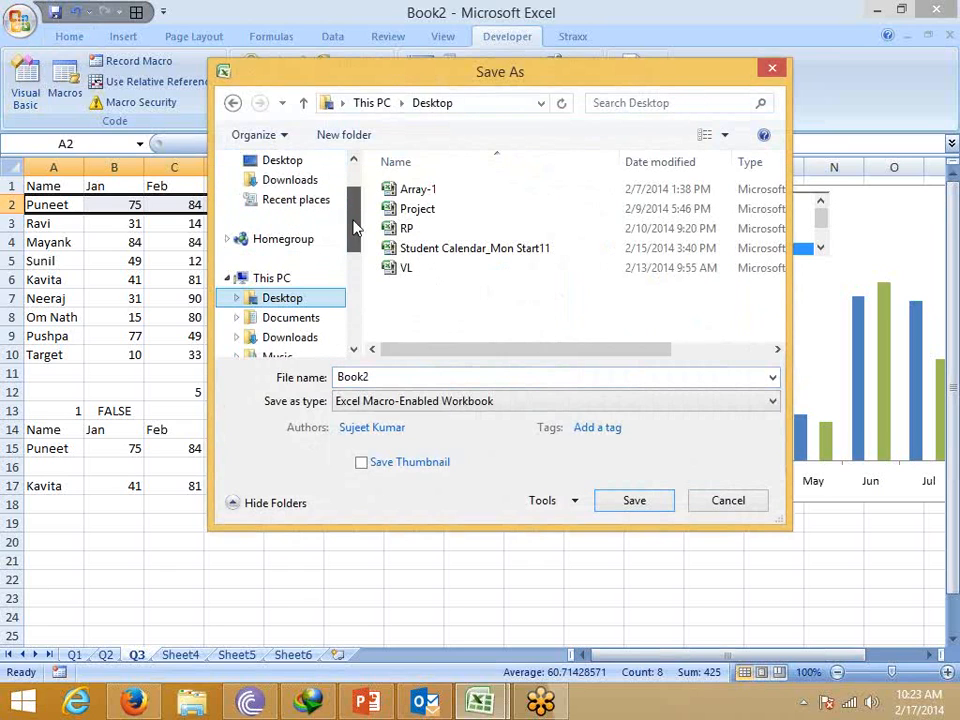
Save the workbook under the file name Dynamic2.xlsx and close it.
double_click(366, 377)
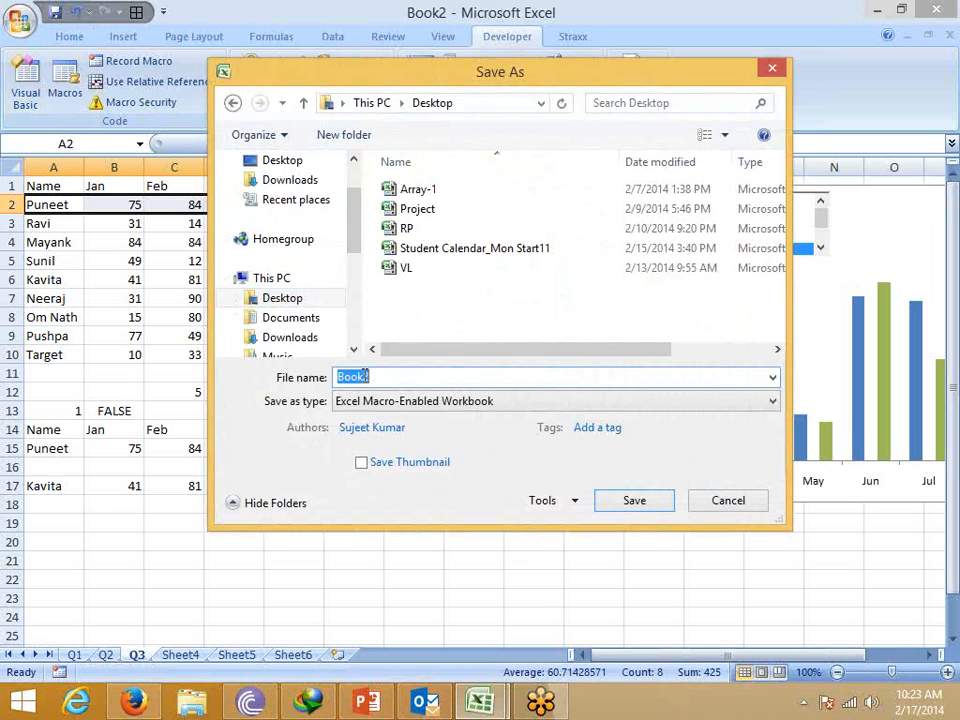
text(D)
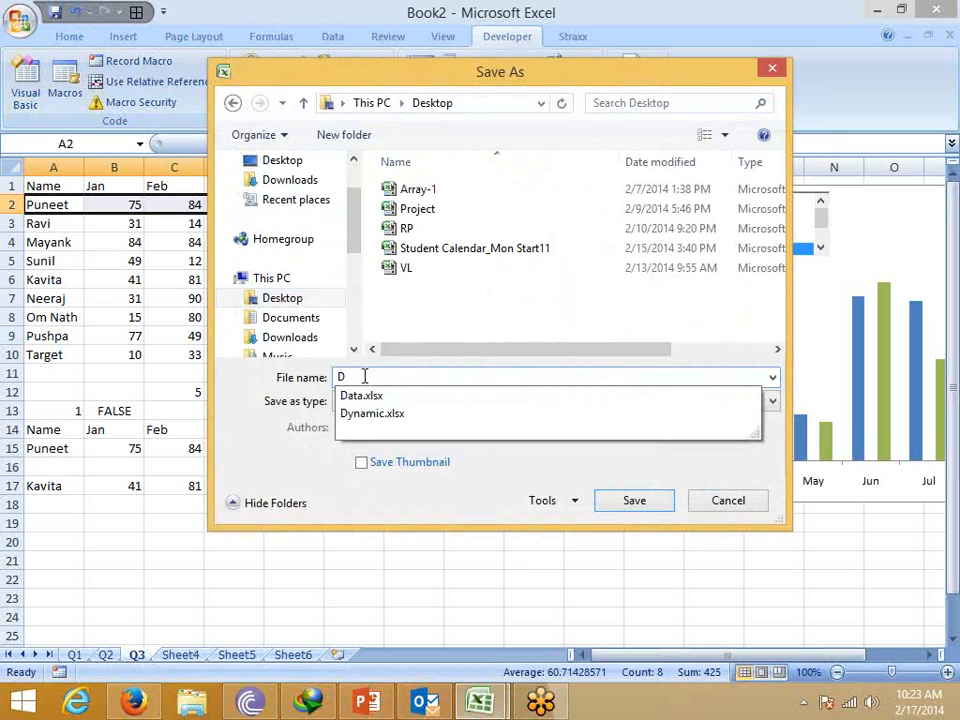
click(380, 413)
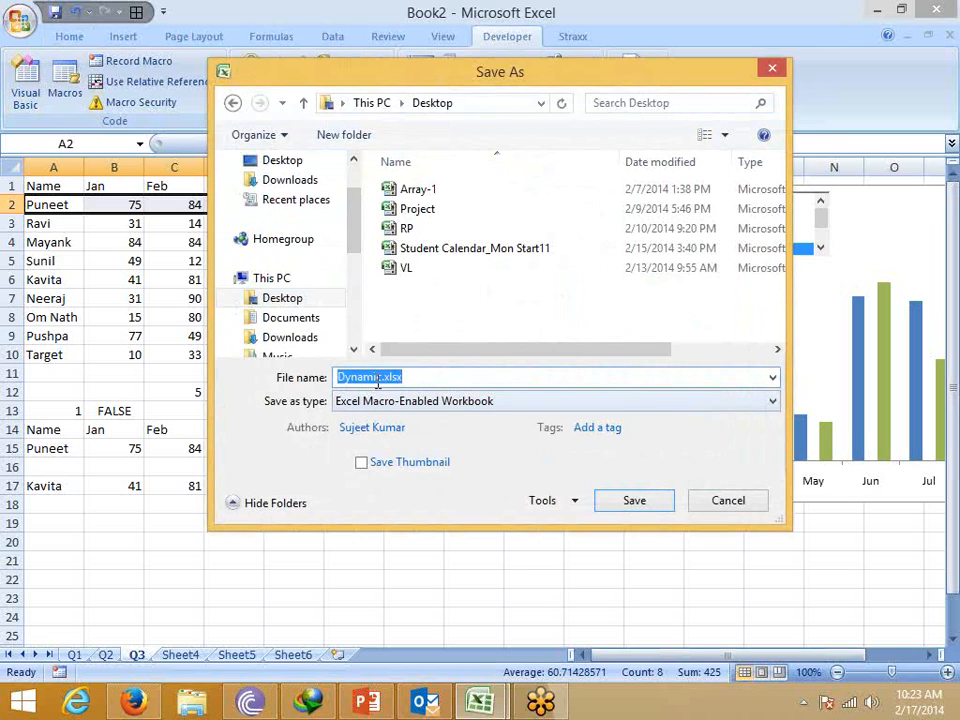
click(383, 377)
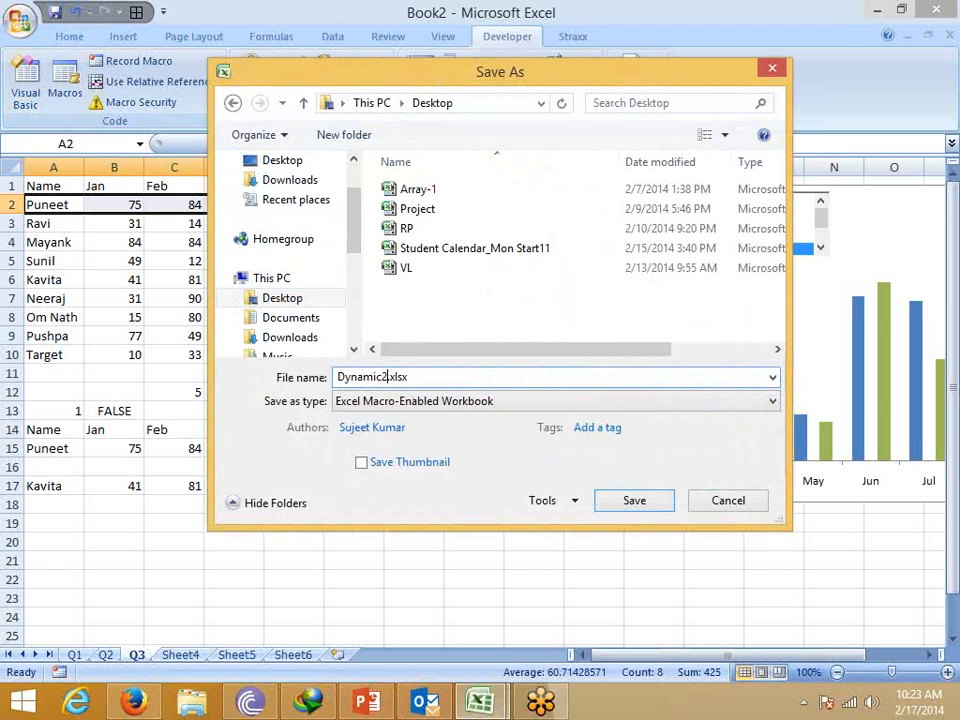
text(2)
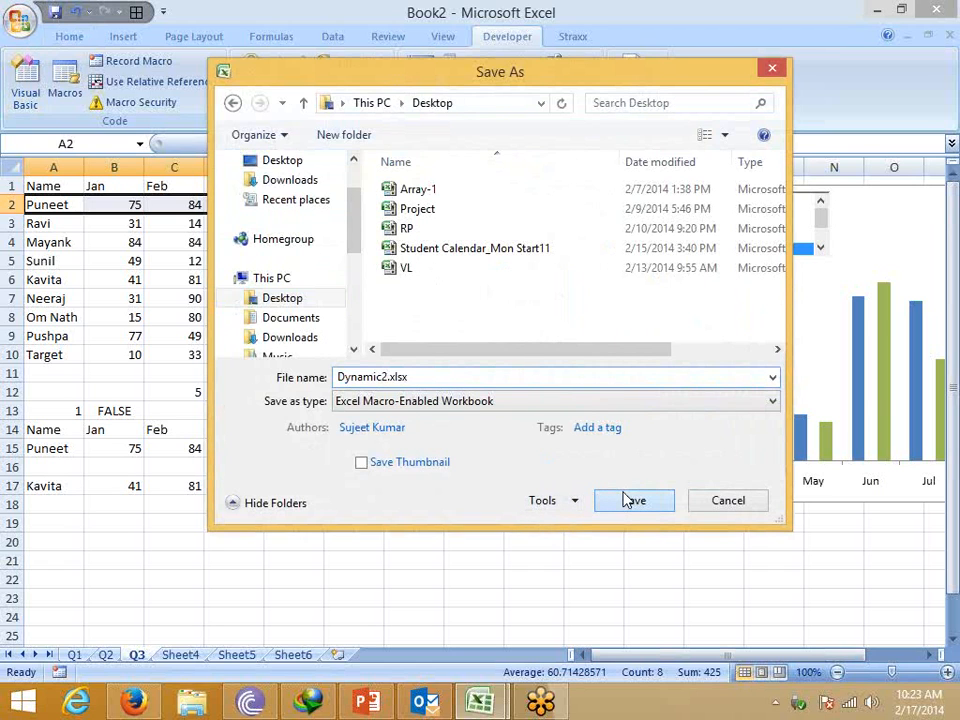
click(628, 499)
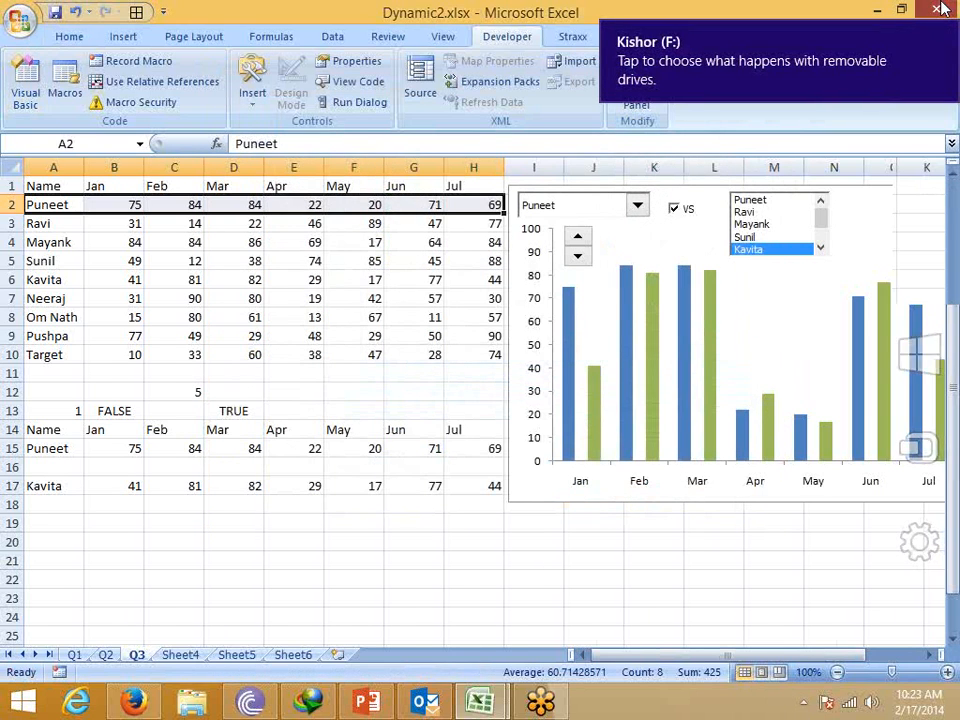
click(941, 9)
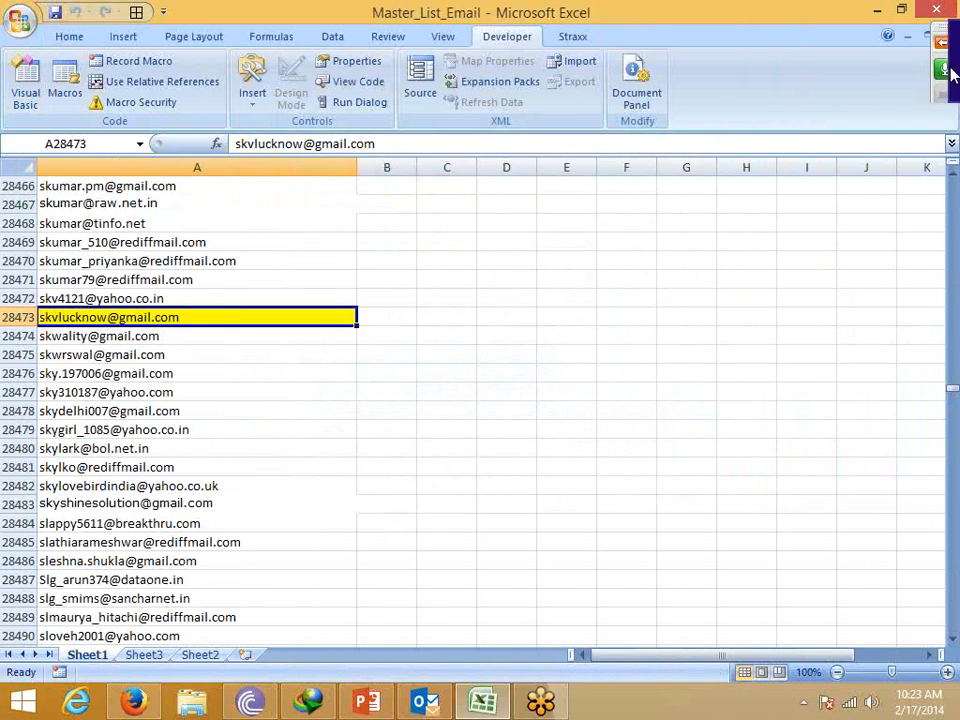